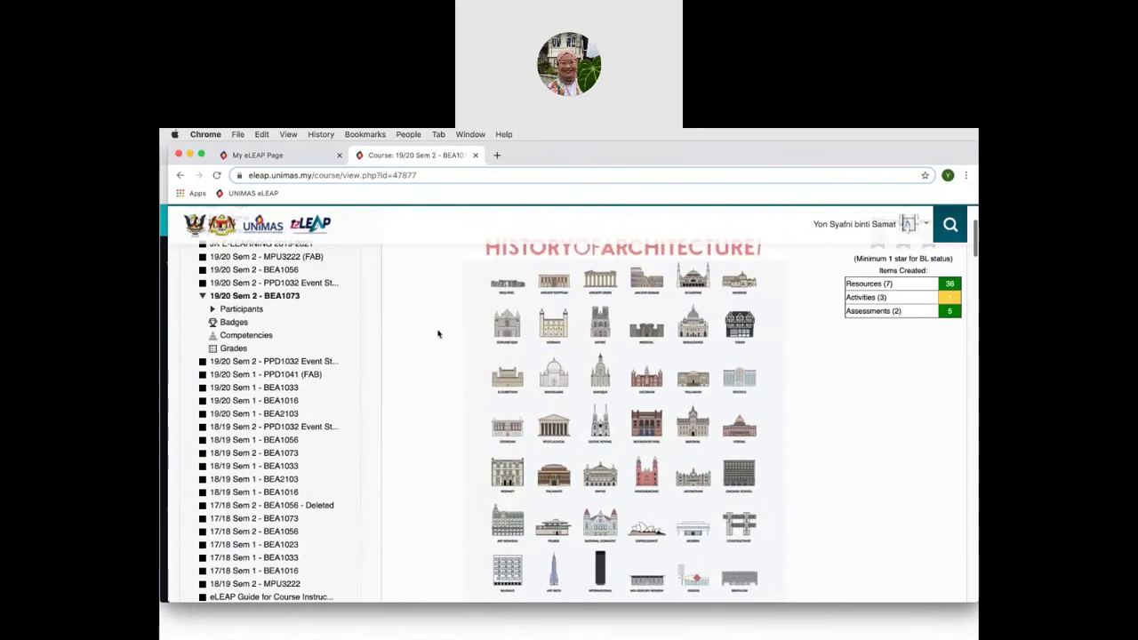
{"action": "scroll", "coordinate": [437, 333], "scroll_direction": "down", "scroll_amount": 1}
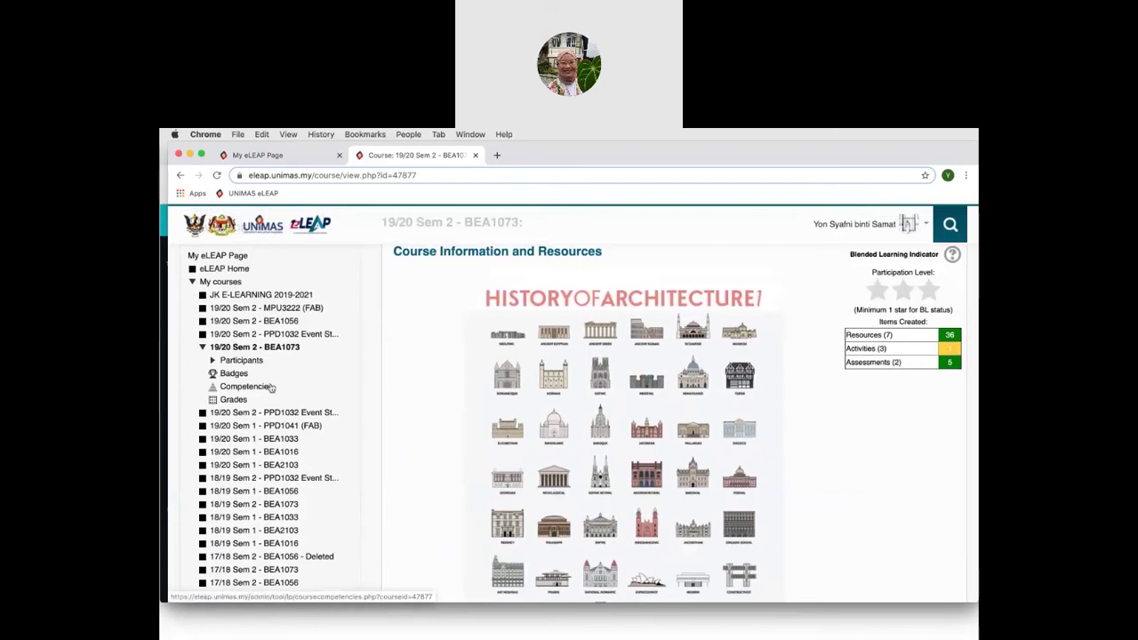
{"action": "scroll", "coordinate": [302, 347], "scroll_direction": "down", "scroll_amount": 4}
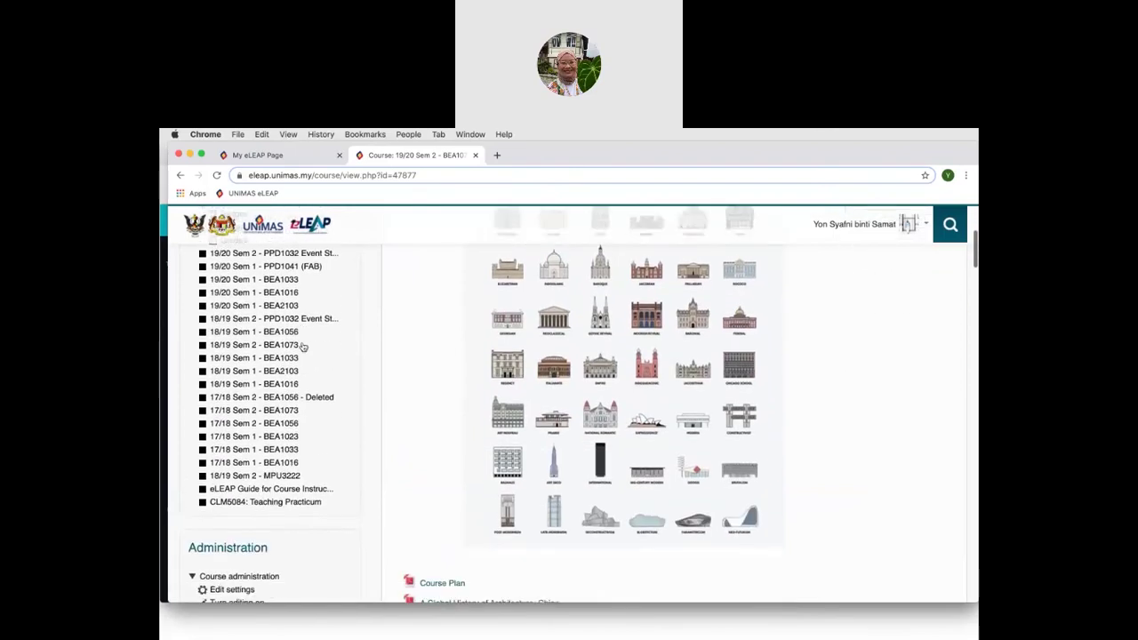
{"action": "scroll", "coordinate": [302, 346], "scroll_direction": "down", "scroll_amount": 2}
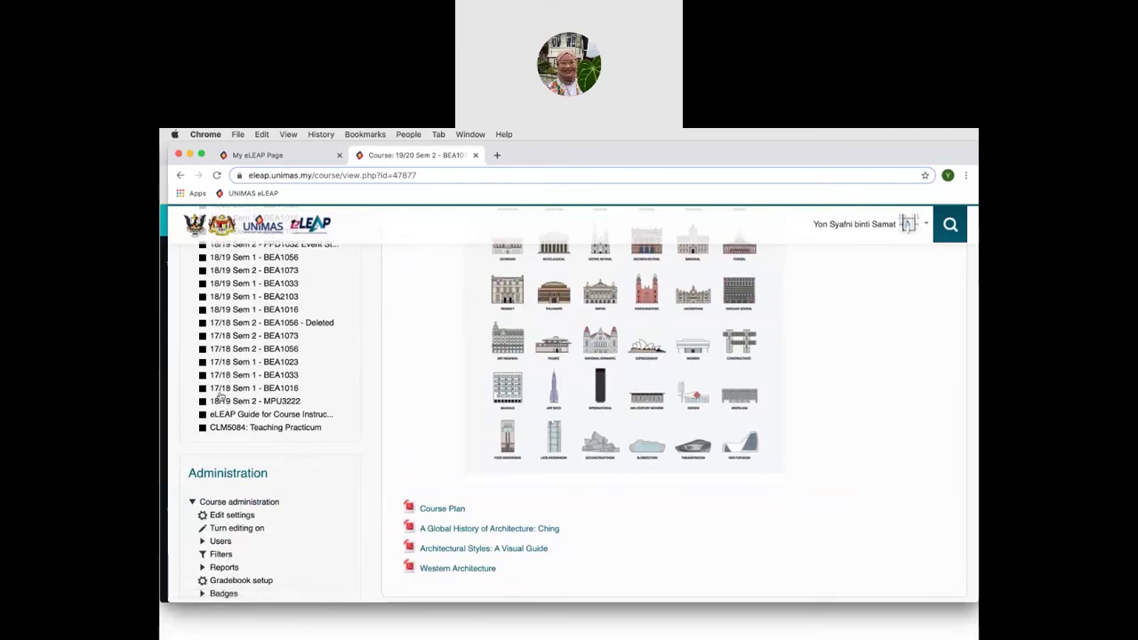
{"action": "scroll", "coordinate": [242, 389], "scroll_direction": "up", "scroll_amount": 5}
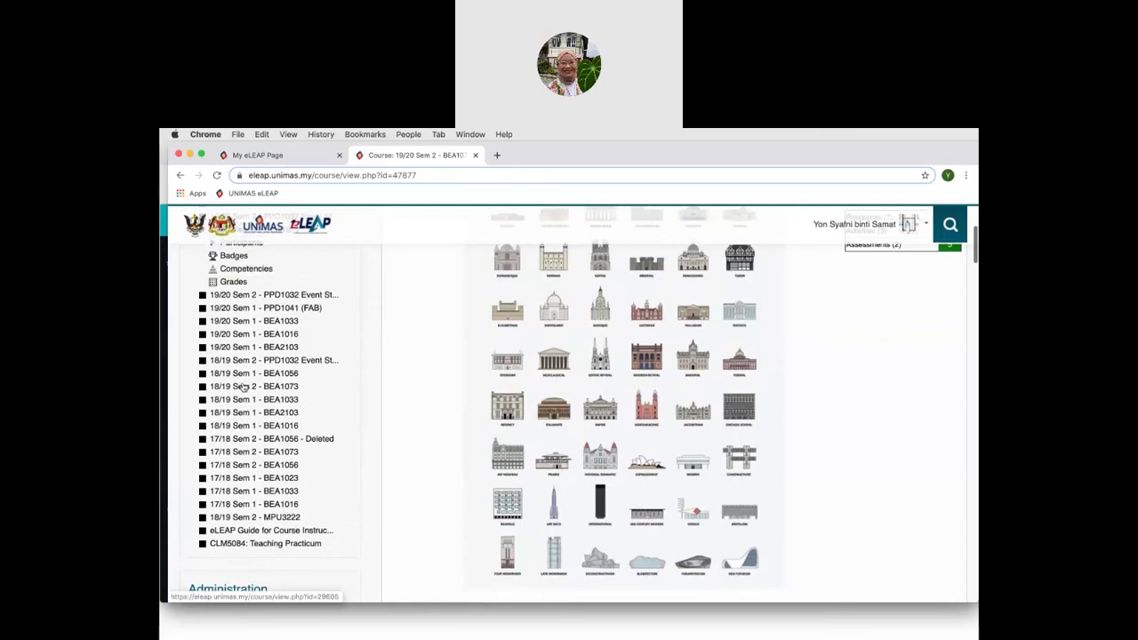
{"action": "scroll", "coordinate": [243, 388], "scroll_direction": "up", "scroll_amount": 3}
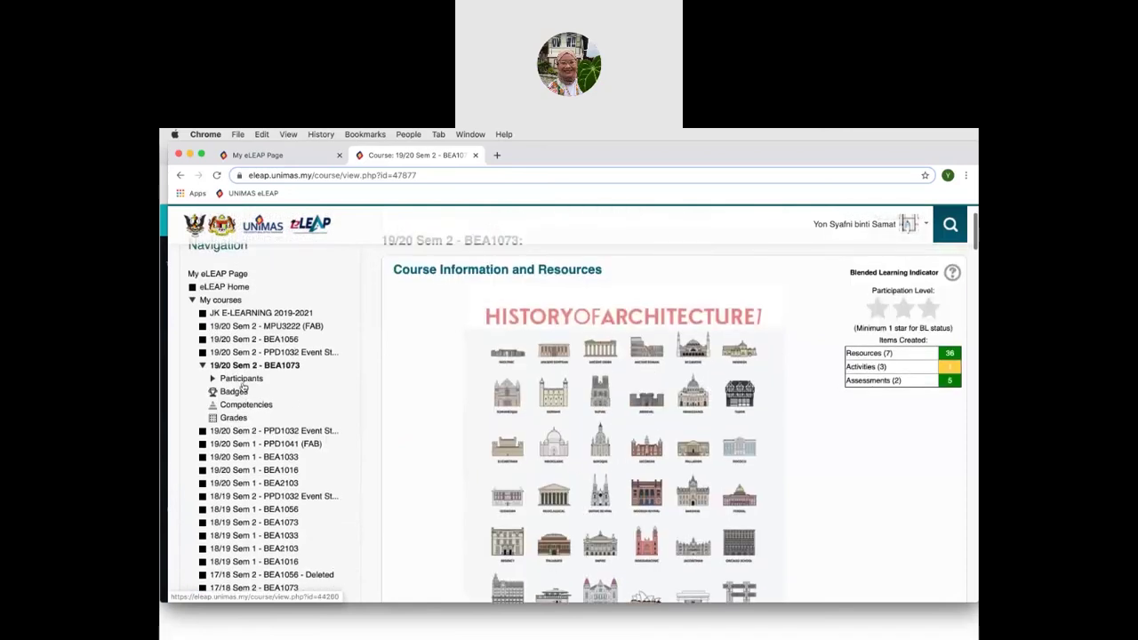
{"action": "scroll", "coordinate": [242, 388], "scroll_direction": "up", "scroll_amount": 2}
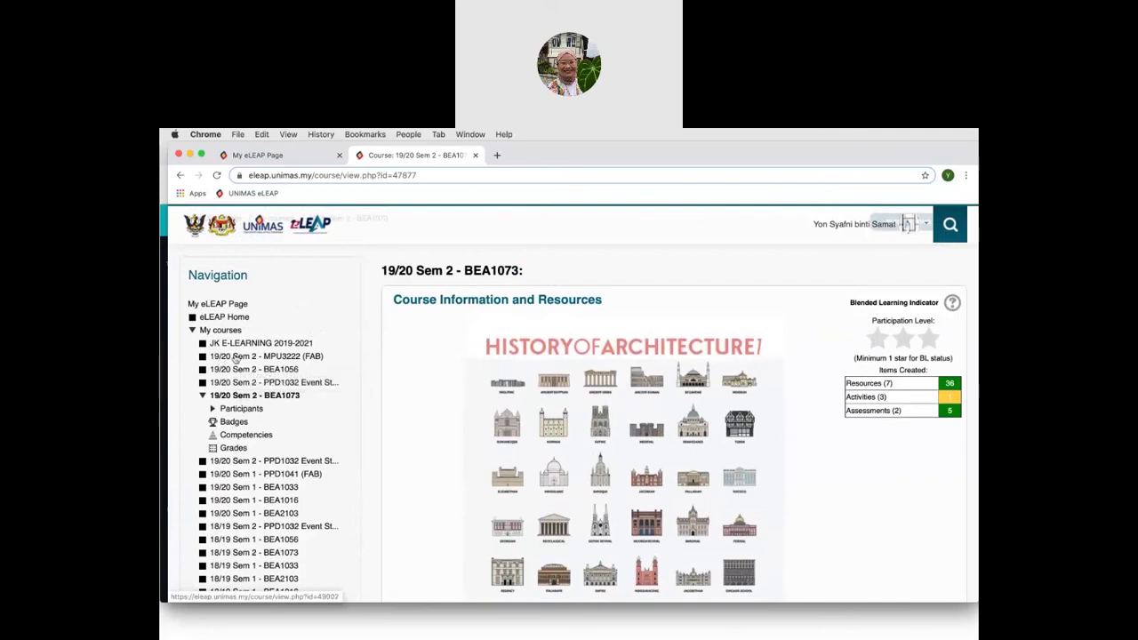
{"action": "scroll", "coordinate": [267, 396], "scroll_direction": "down", "scroll_amount": 3}
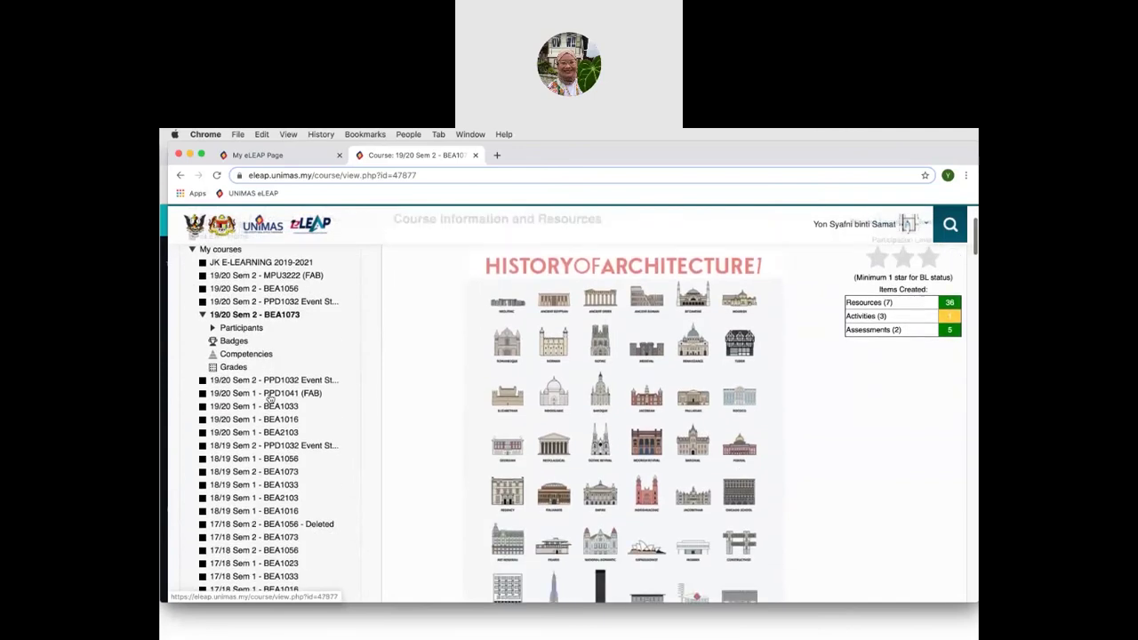
{"action": "scroll", "coordinate": [241, 373], "scroll_direction": "up", "scroll_amount": 3}
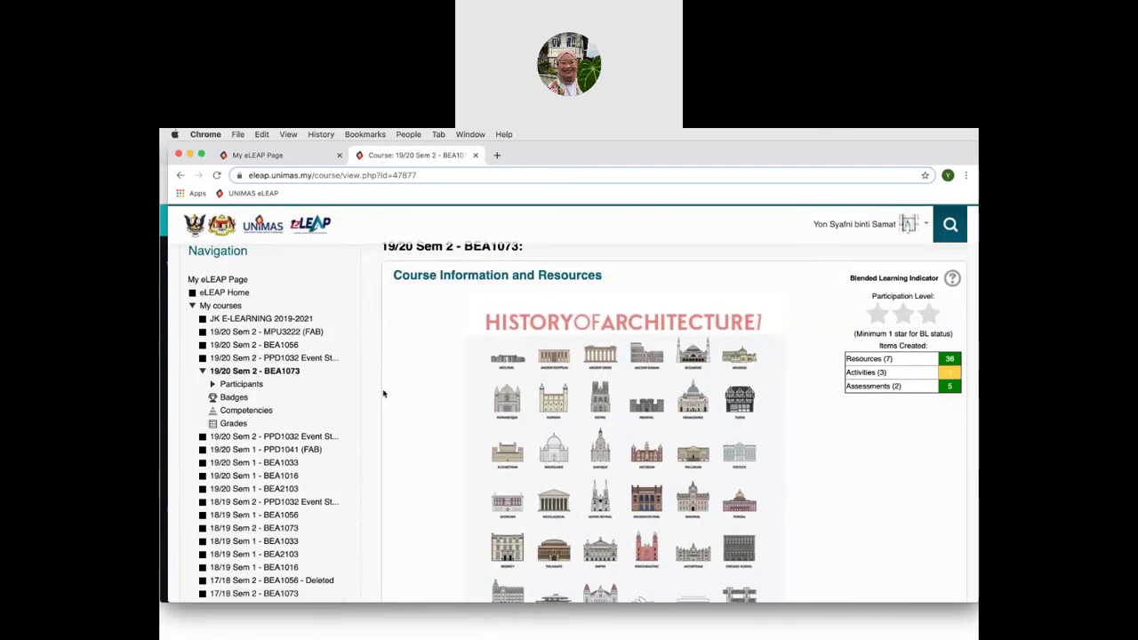
{"action": "scroll", "coordinate": [383, 394], "scroll_direction": "down", "scroll_amount": 6}
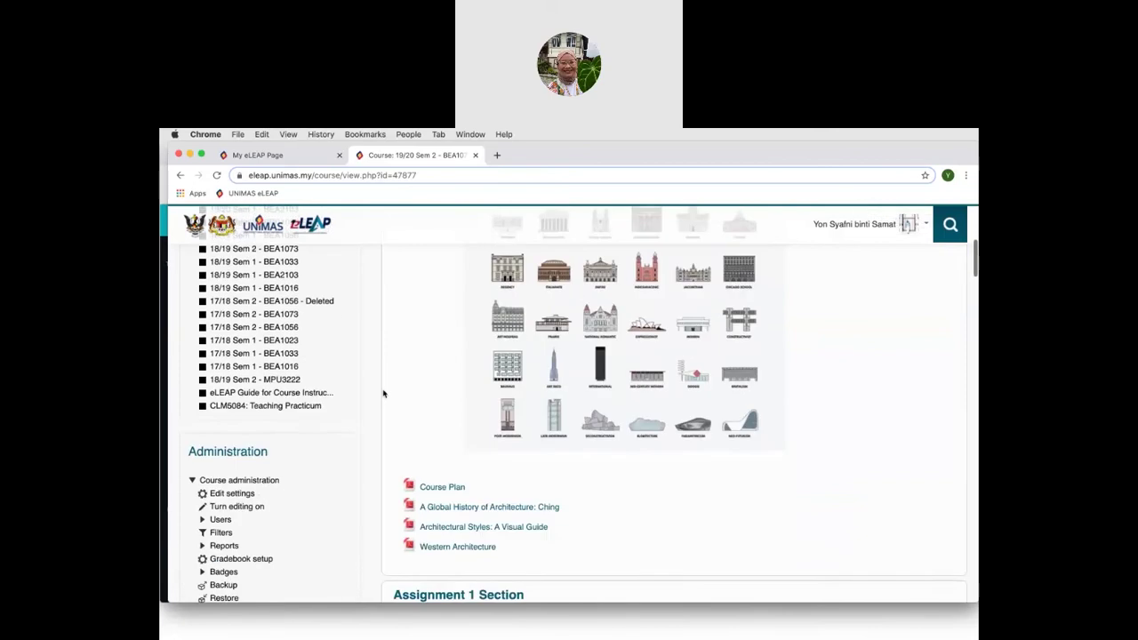
{"action": "scroll", "coordinate": [383, 393], "scroll_direction": "down", "scroll_amount": 2}
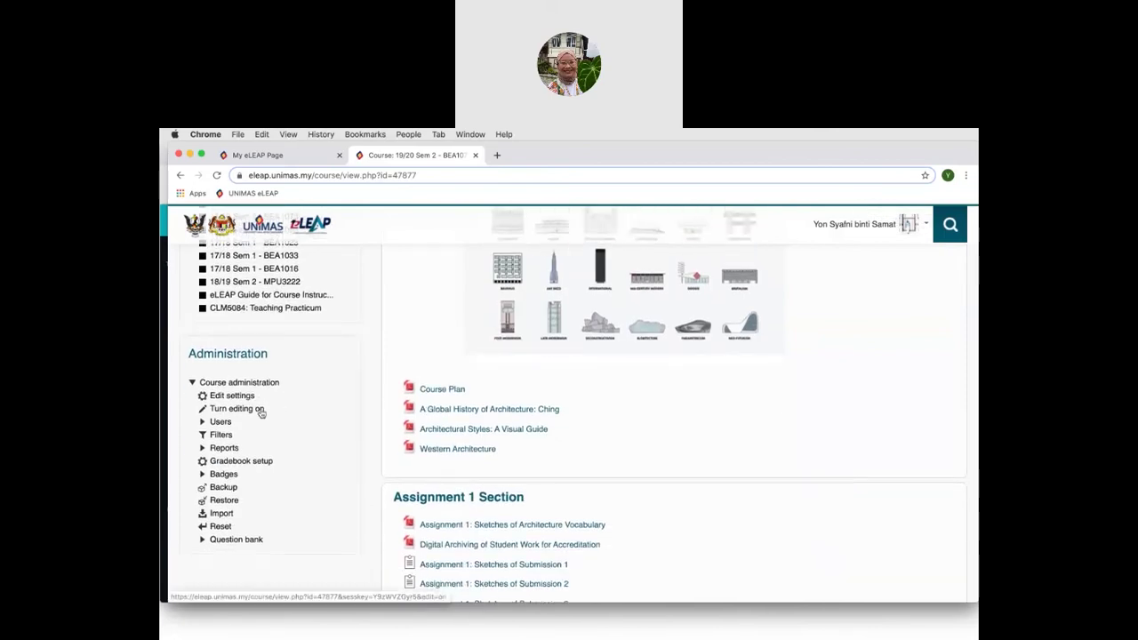
Turn editing on for the BEA1073 course, then open its Edit settings form.
{"action": "left_click", "coordinate": [260, 410]}
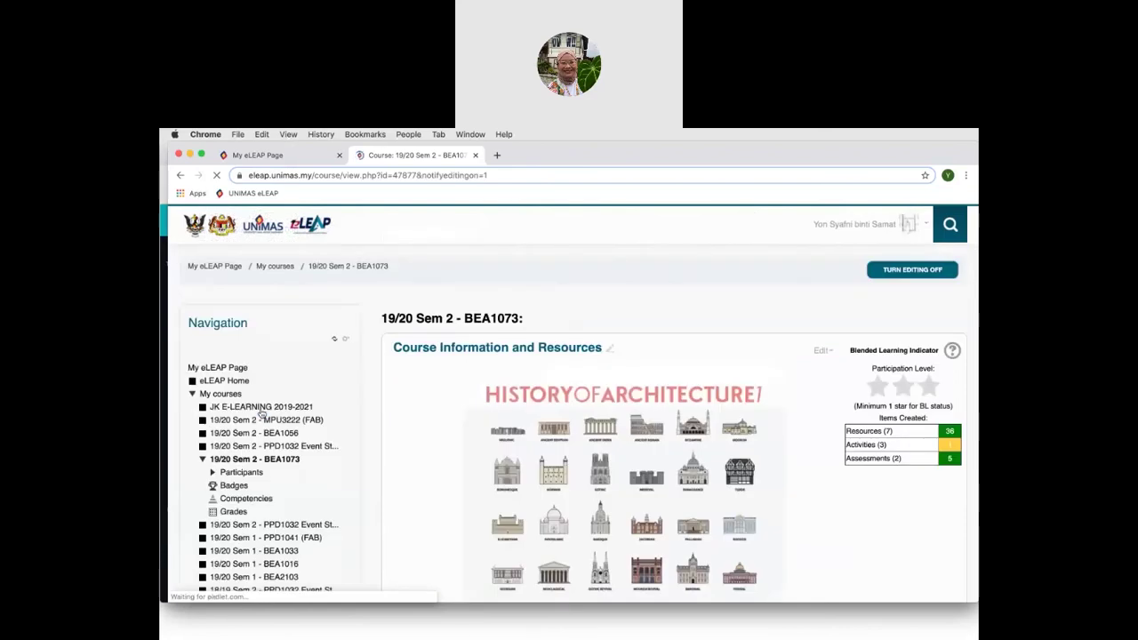
{"action": "scroll", "coordinate": [361, 396], "scroll_direction": "down", "scroll_amount": 10}
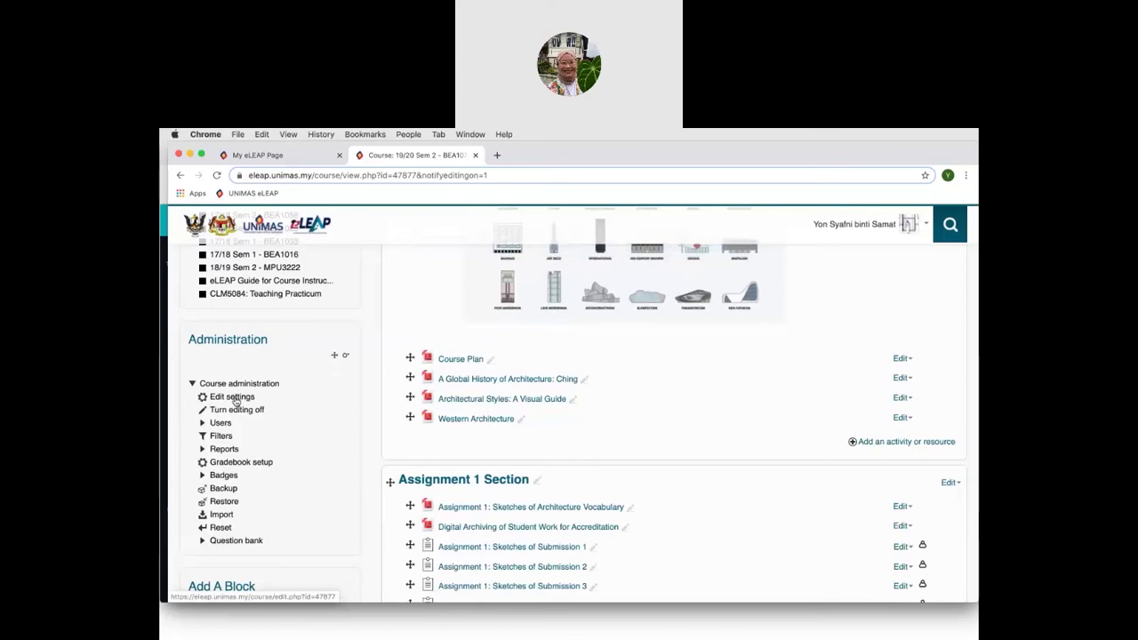
{"action": "left_click", "coordinate": [235, 400]}
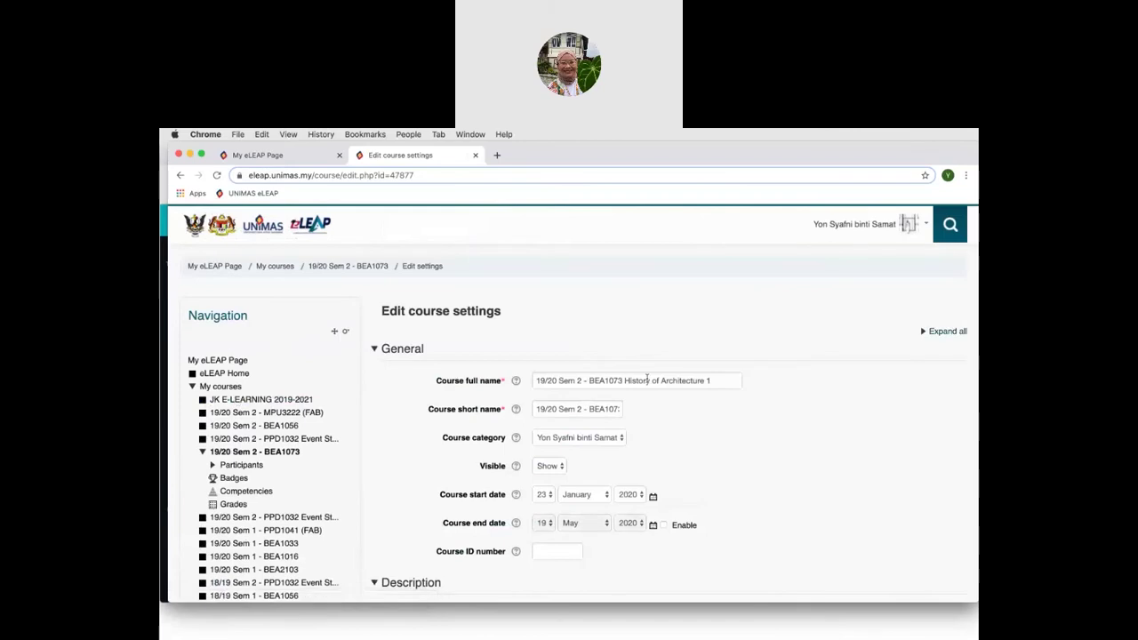
{"action": "left_click", "coordinate": [646, 379]}
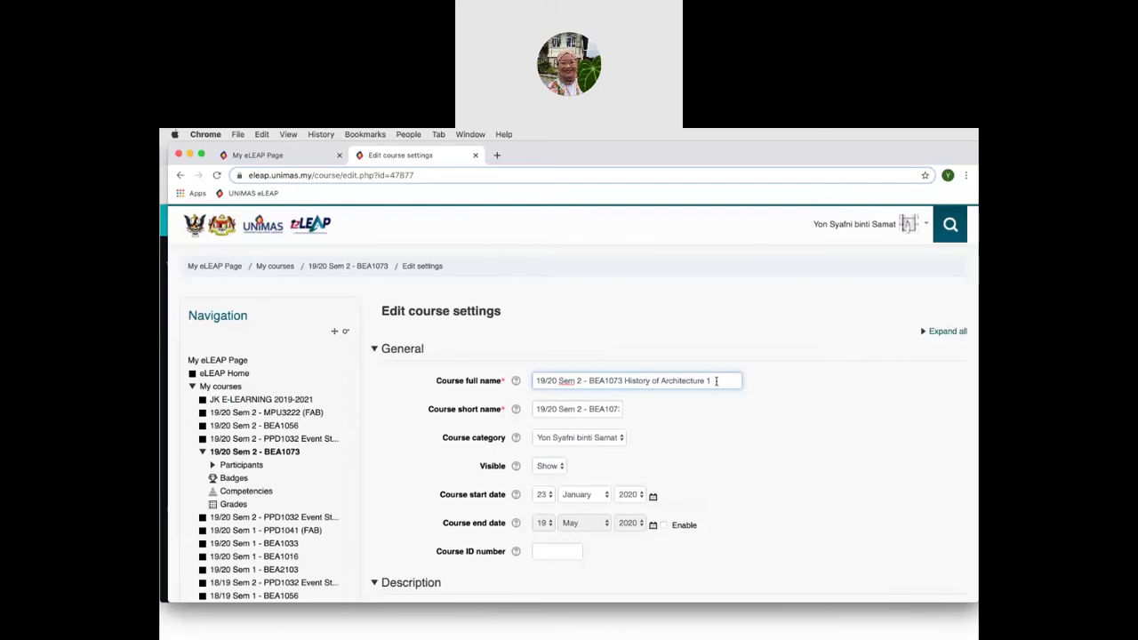
{"action": "left_click_drag", "start_coordinate": [558, 409], "coordinate": [638, 418]}
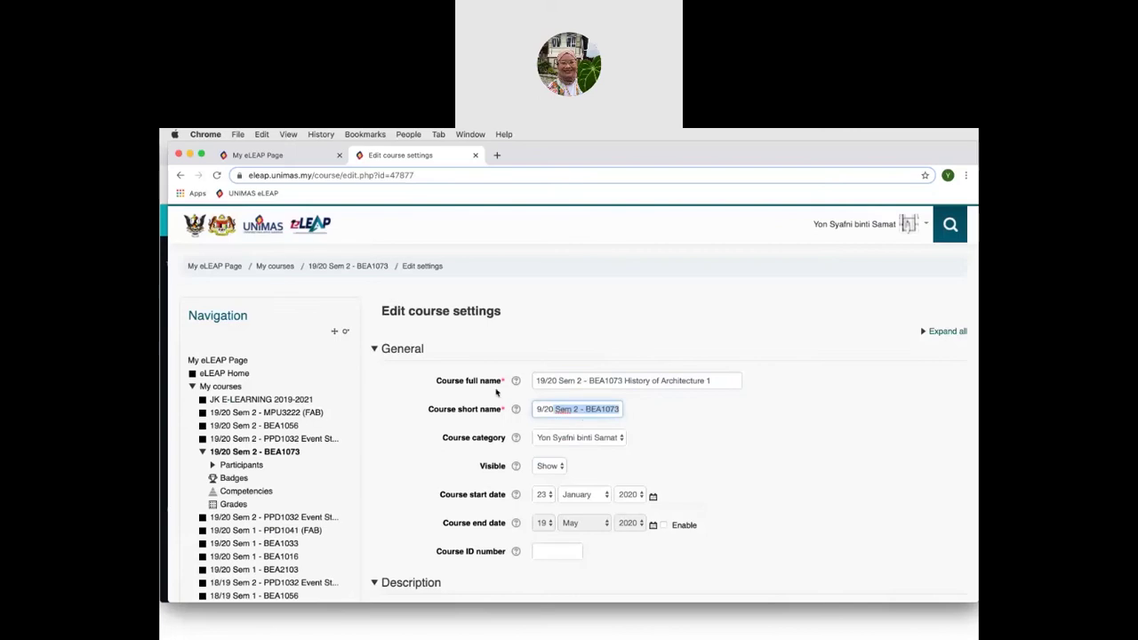
{"action": "scroll", "coordinate": [614, 373], "scroll_direction": "down", "scroll_amount": 2}
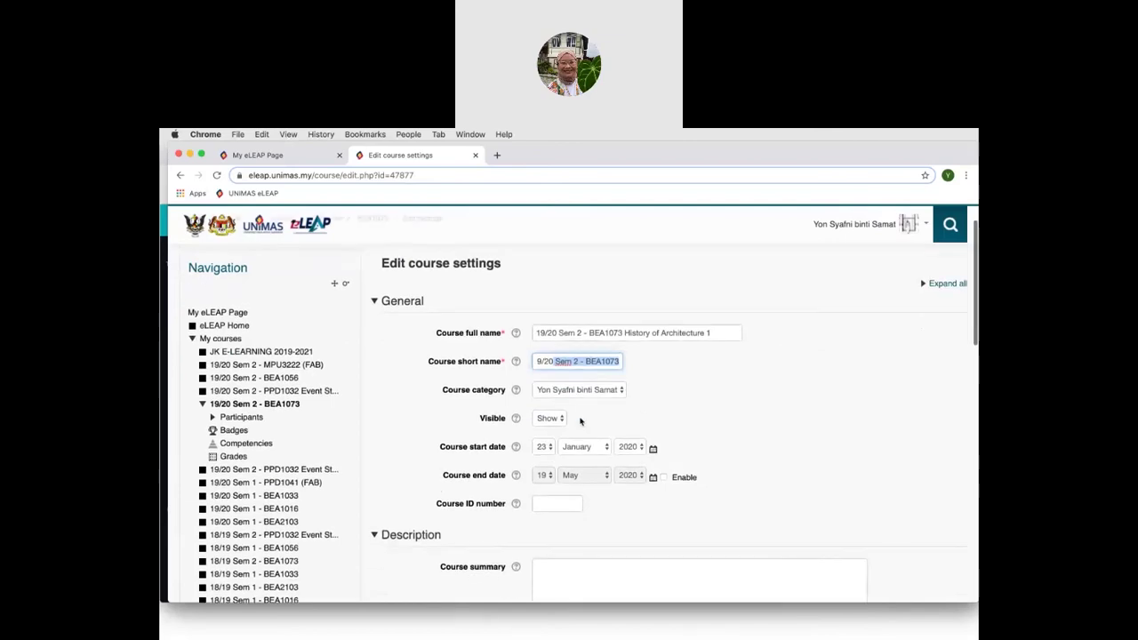
{"action": "left_click", "coordinate": [655, 384]}
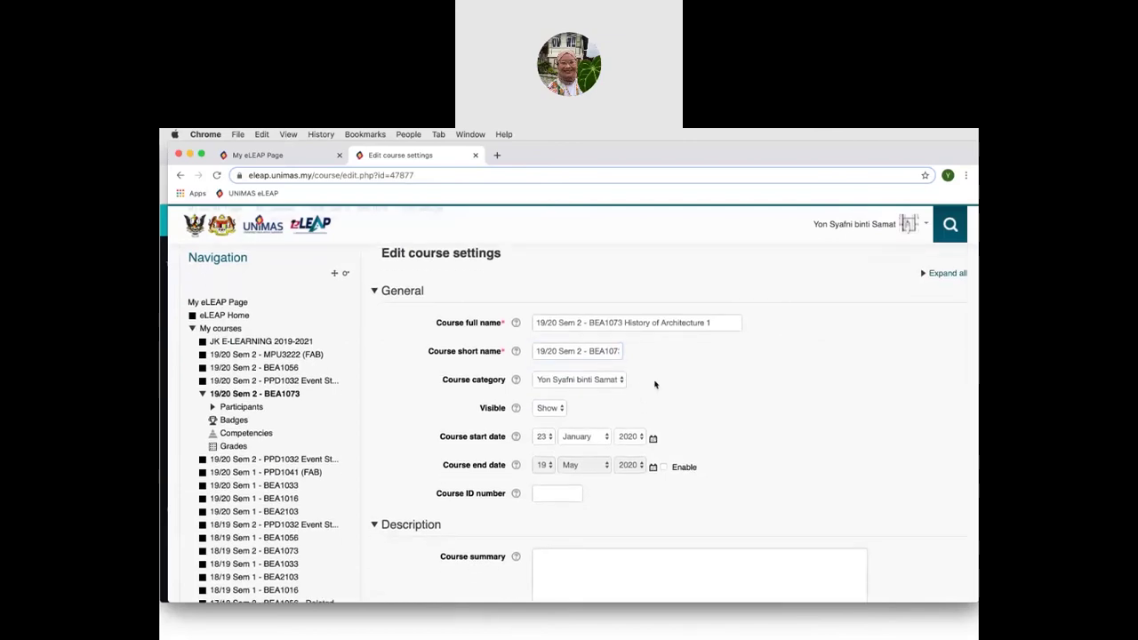
{"action": "scroll", "coordinate": [655, 384], "scroll_direction": "down", "scroll_amount": 10}
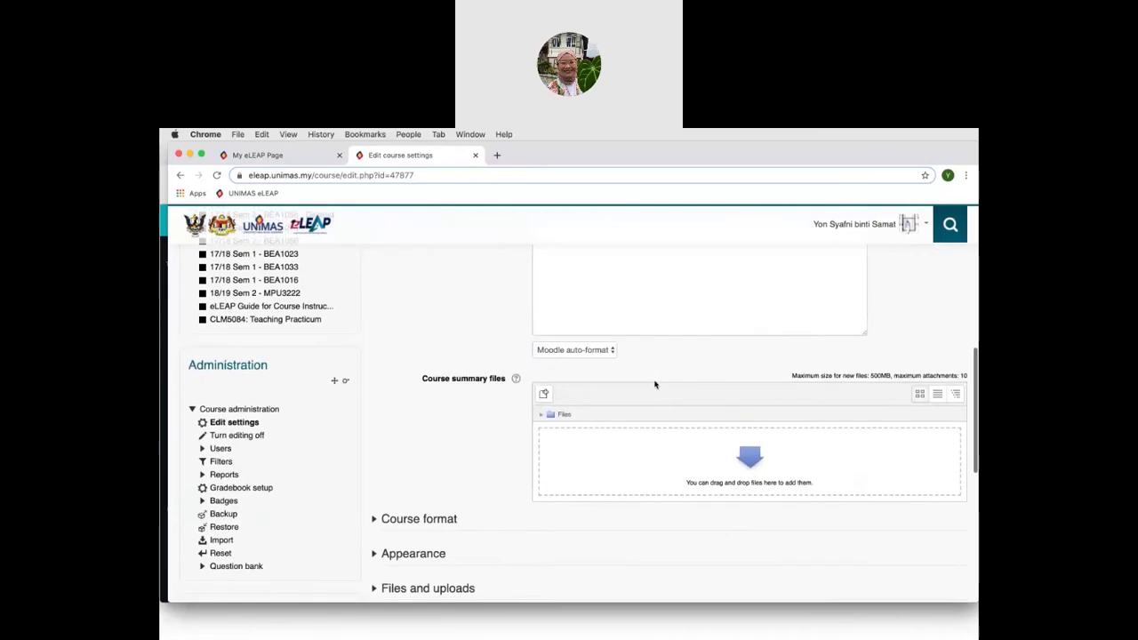
{"action": "scroll", "coordinate": [656, 384], "scroll_direction": "down", "scroll_amount": 3}
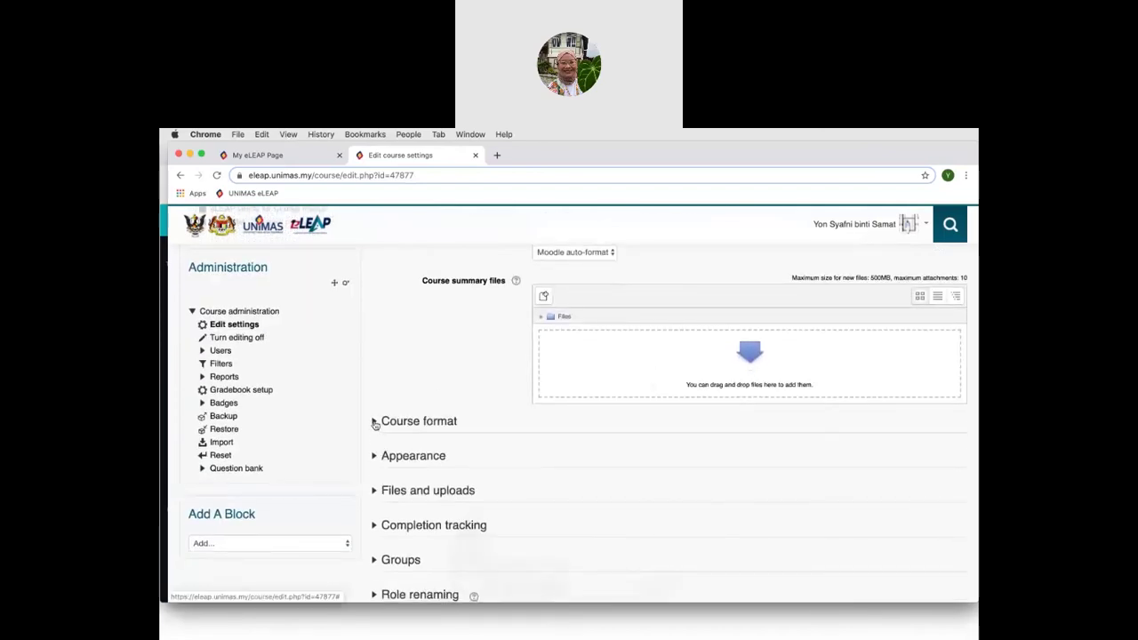
{"action": "left_click", "coordinate": [375, 423]}
{"action": "scroll", "coordinate": [465, 460], "scroll_direction": "down", "scroll_amount": 1}
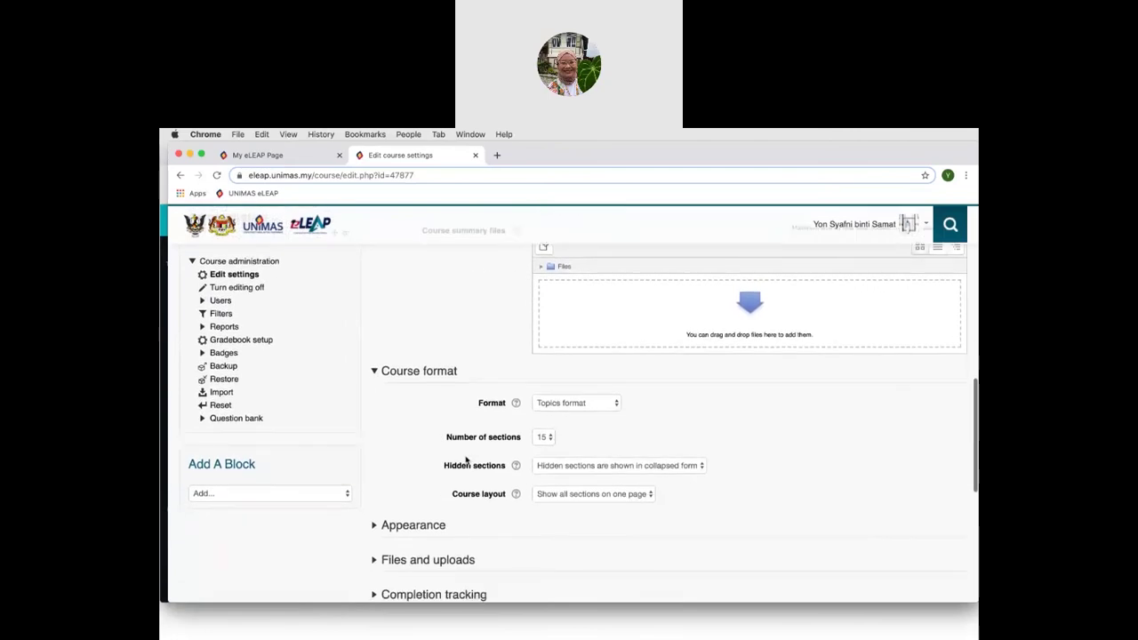
{"action": "scroll", "coordinate": [458, 461], "scroll_direction": "up", "scroll_amount": 1}
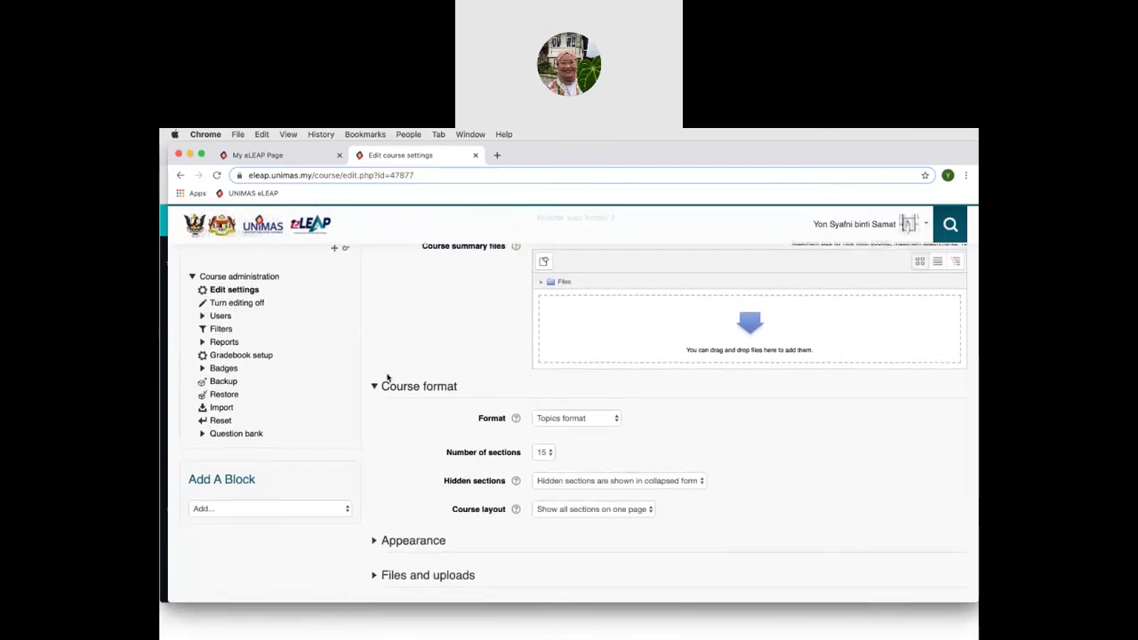
{"action": "scroll", "coordinate": [388, 378], "scroll_direction": "up", "scroll_amount": 10}
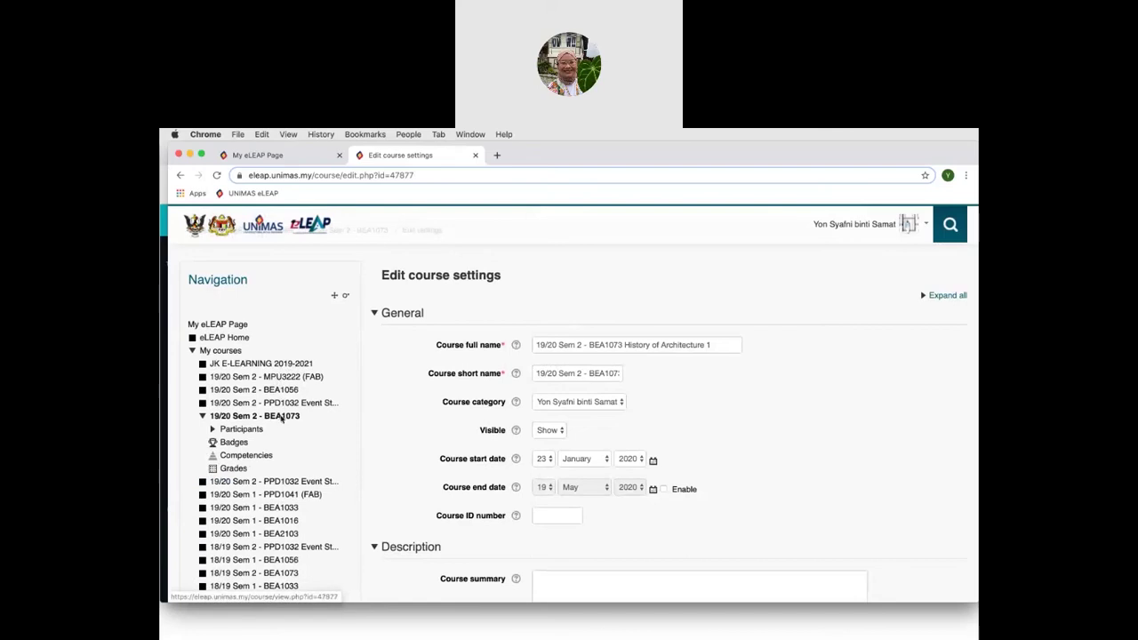
Open 19/20 Sem 2 - BEA1073 in a new tab, browse it, then return to Edit course settings.
{"action": "right_click", "coordinate": [280, 418]}
{"action": "left_click", "coordinate": [320, 421]}
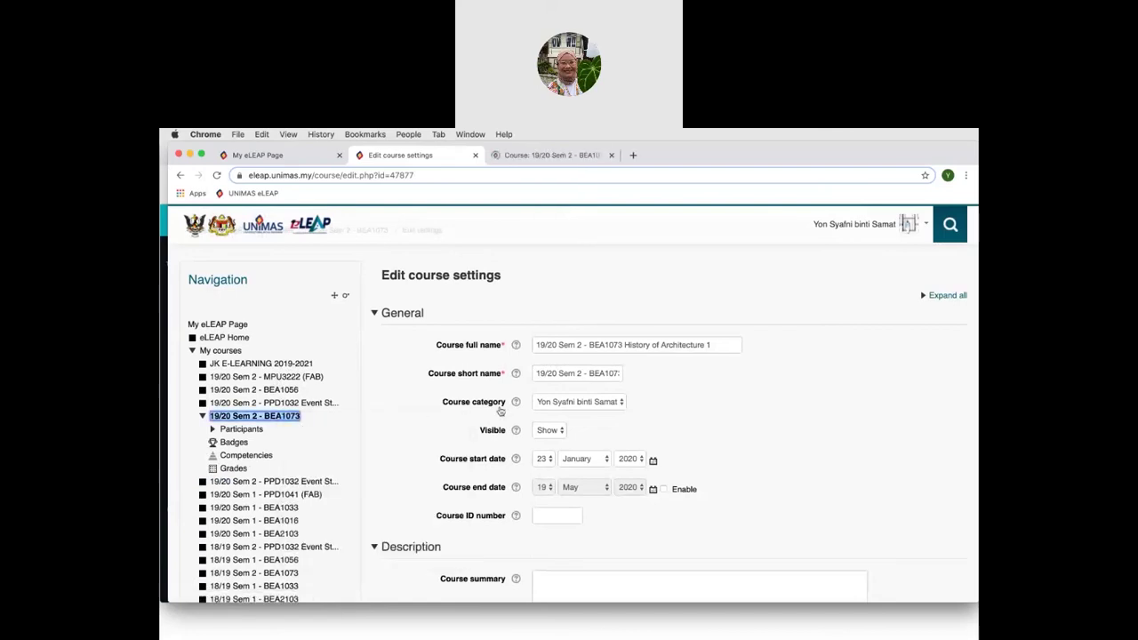
{"action": "left_click", "coordinate": [548, 155]}
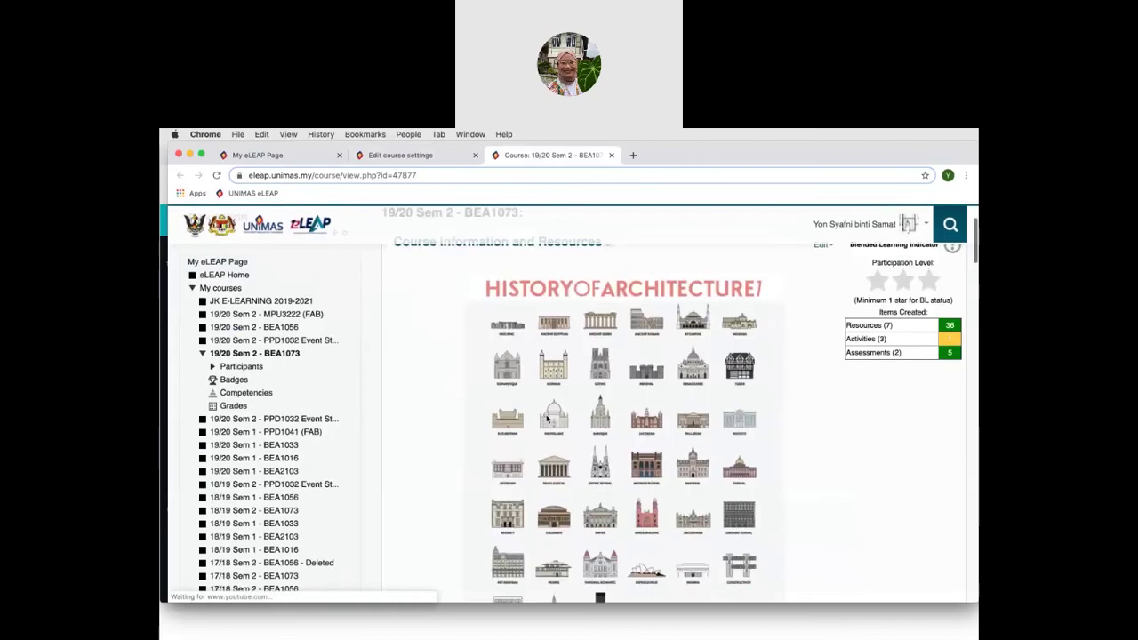
{"action": "scroll", "coordinate": [546, 420], "scroll_direction": "down", "scroll_amount": 20}
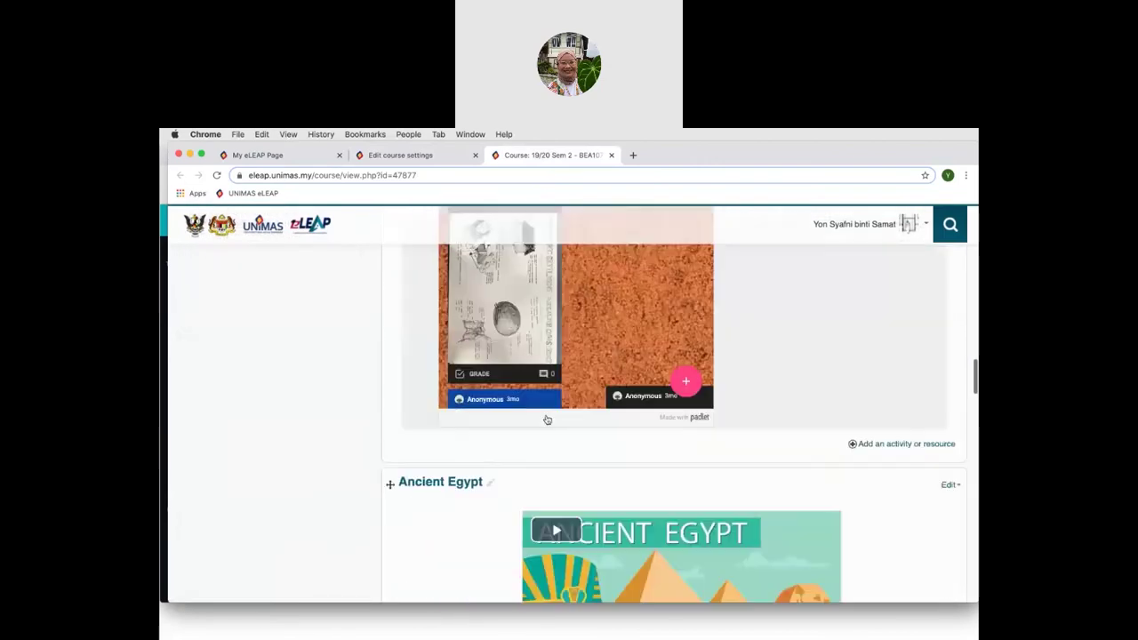
{"action": "scroll", "coordinate": [547, 419], "scroll_direction": "down", "scroll_amount": 10}
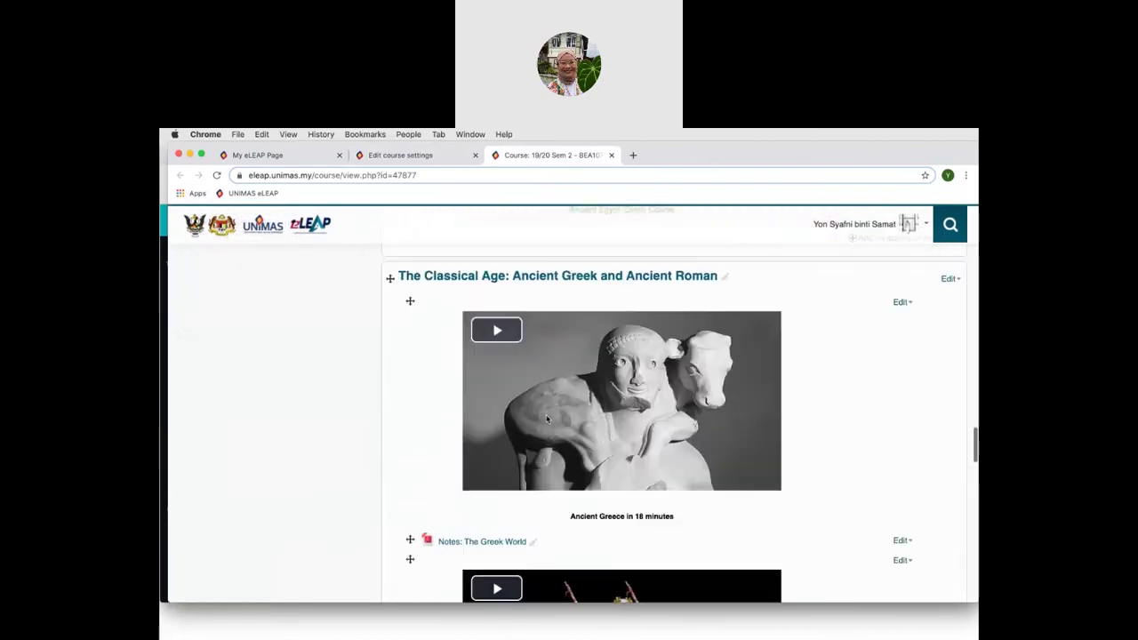
{"action": "scroll", "coordinate": [546, 420], "scroll_direction": "down", "scroll_amount": 10}
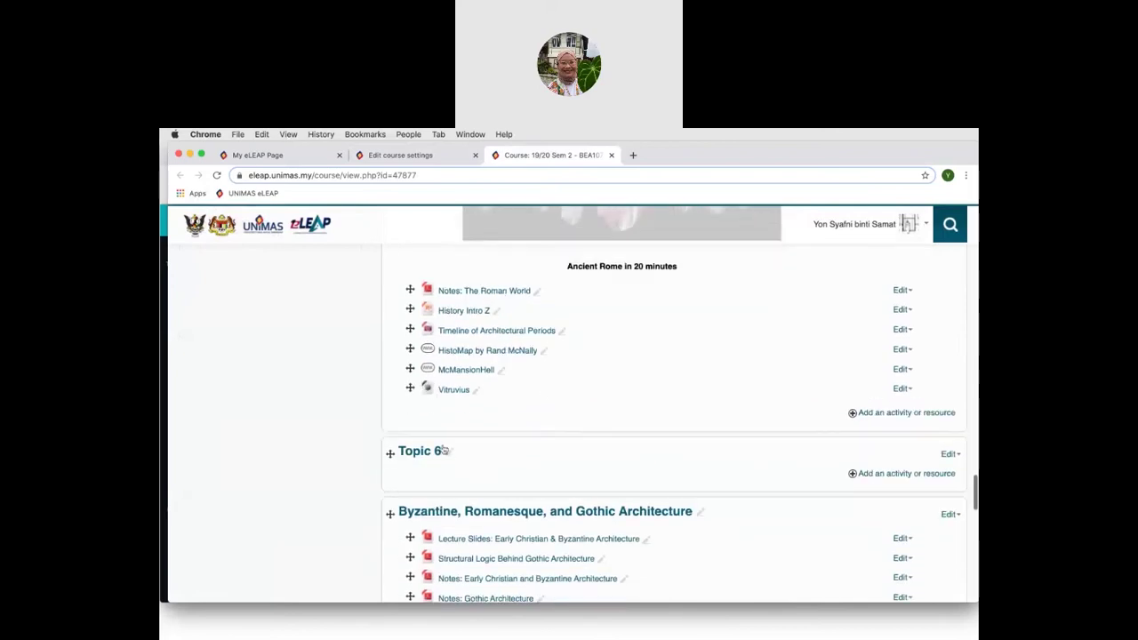
{"action": "scroll", "coordinate": [466, 459], "scroll_direction": "down", "scroll_amount": 15}
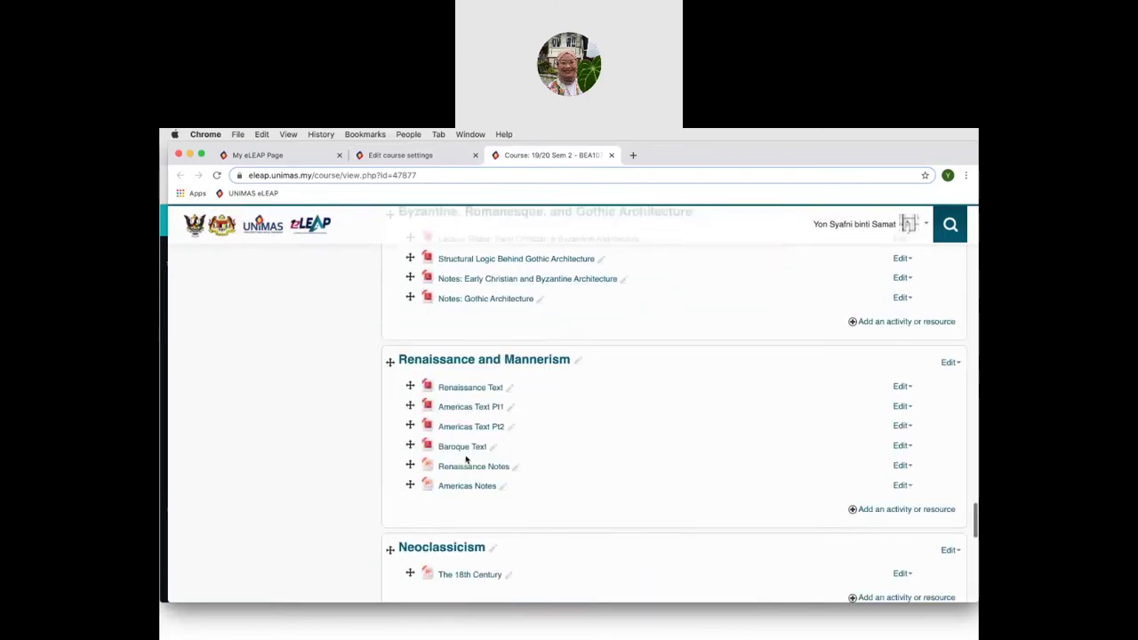
{"action": "scroll", "coordinate": [466, 458], "scroll_direction": "up", "scroll_amount": 20}
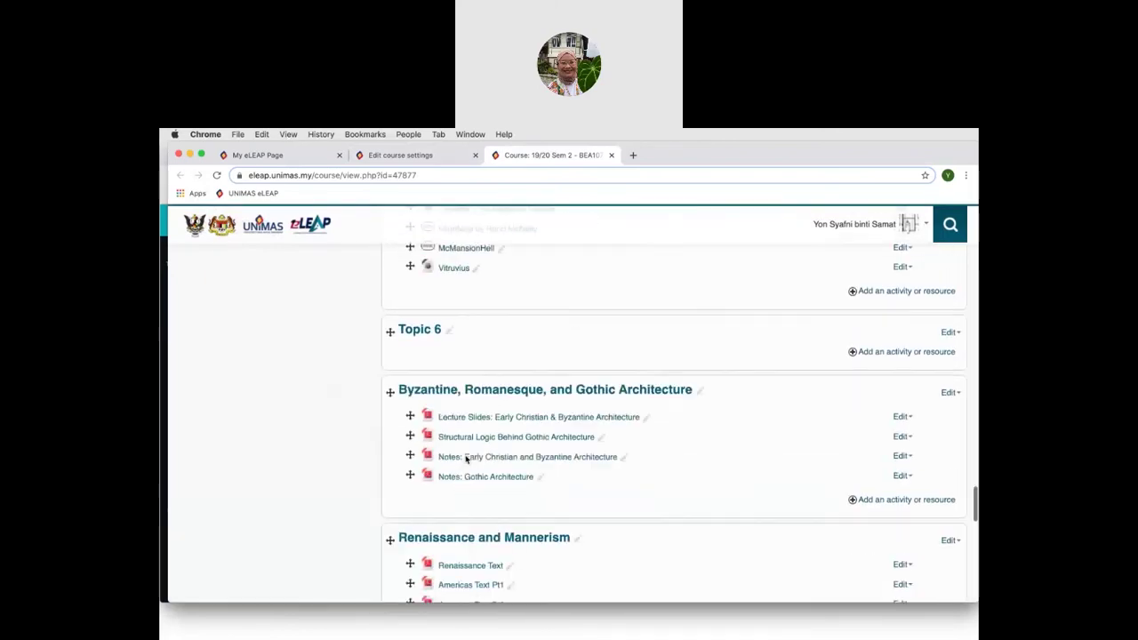
{"action": "scroll", "coordinate": [466, 459], "scroll_direction": "up", "scroll_amount": 4}
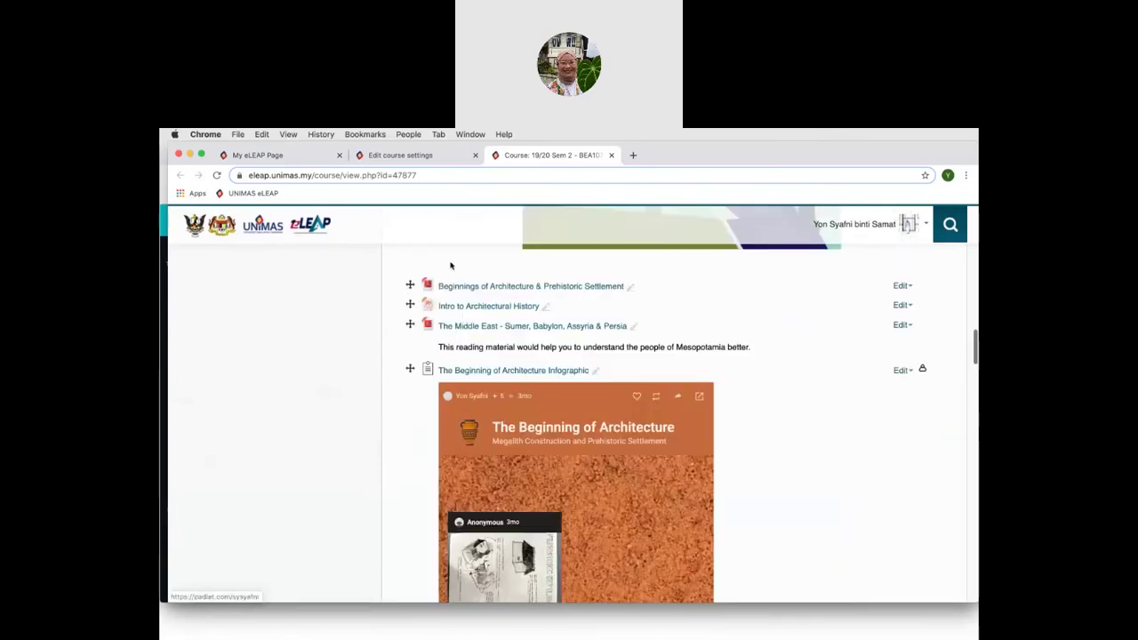
{"action": "left_click", "coordinate": [436, 158]}
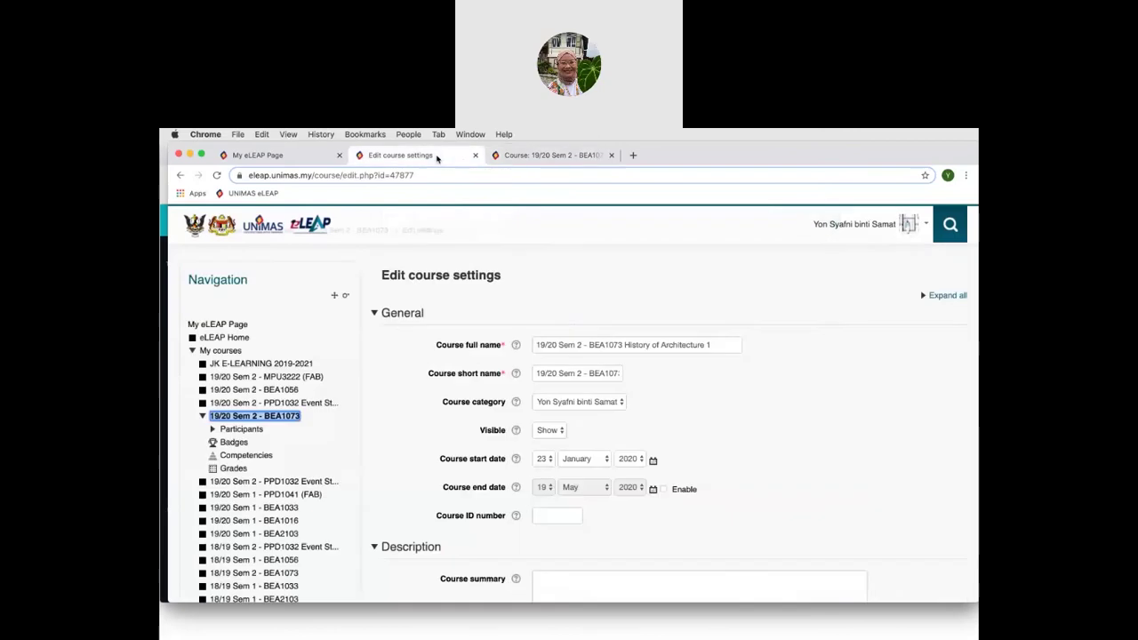
{"action": "scroll", "coordinate": [665, 403], "scroll_direction": "down", "scroll_amount": 10}
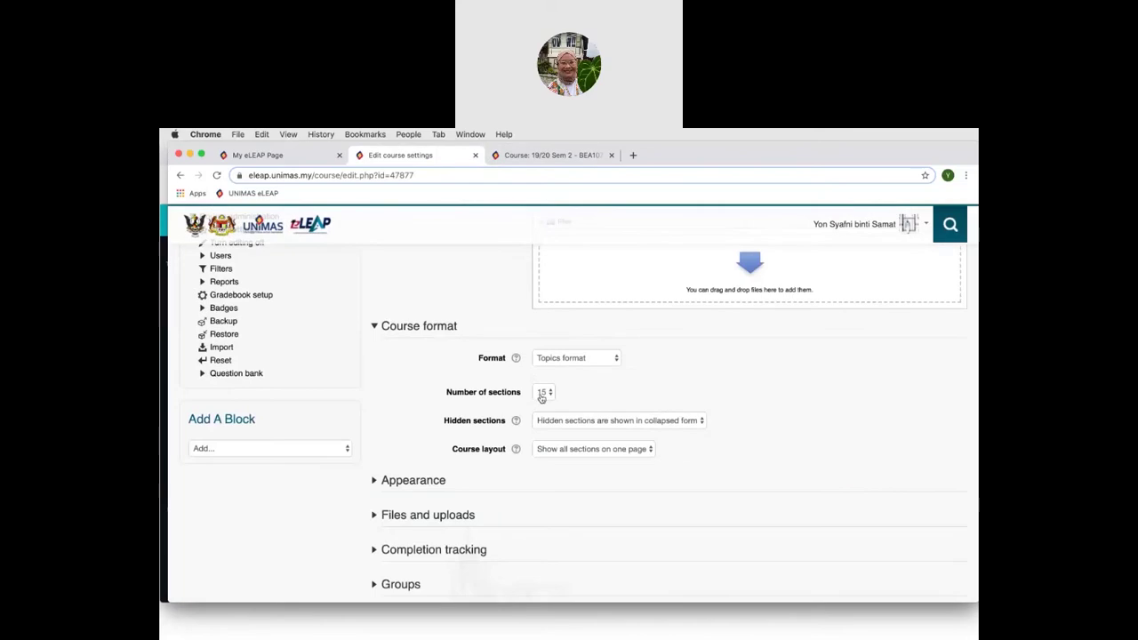
{"action": "left_click", "coordinate": [541, 395]}
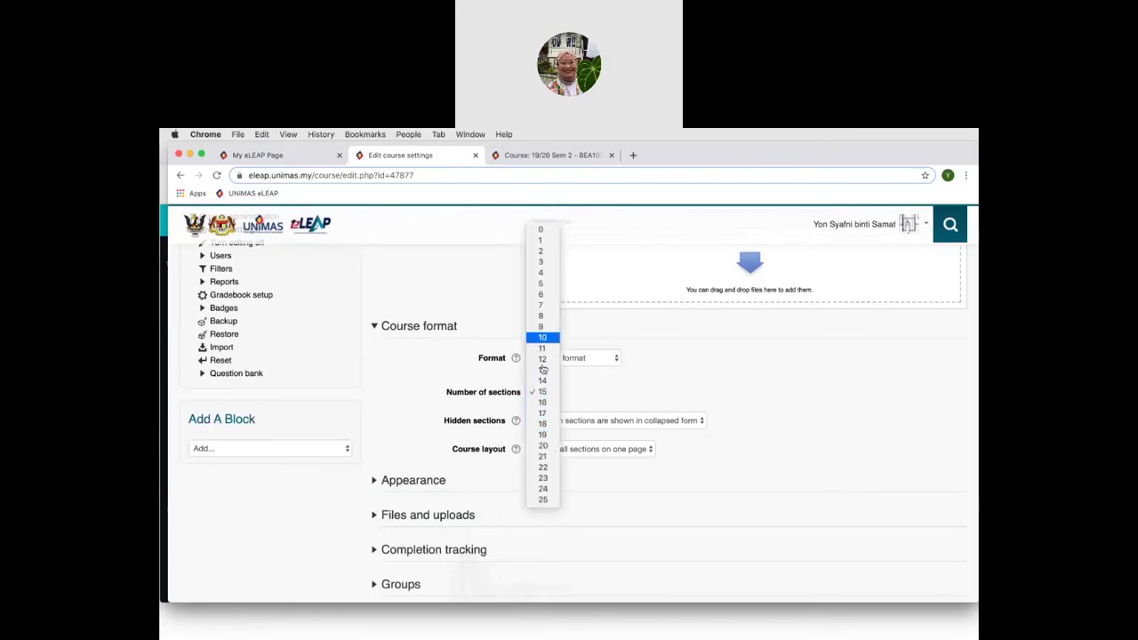
{"action": "left_click", "coordinate": [591, 397]}
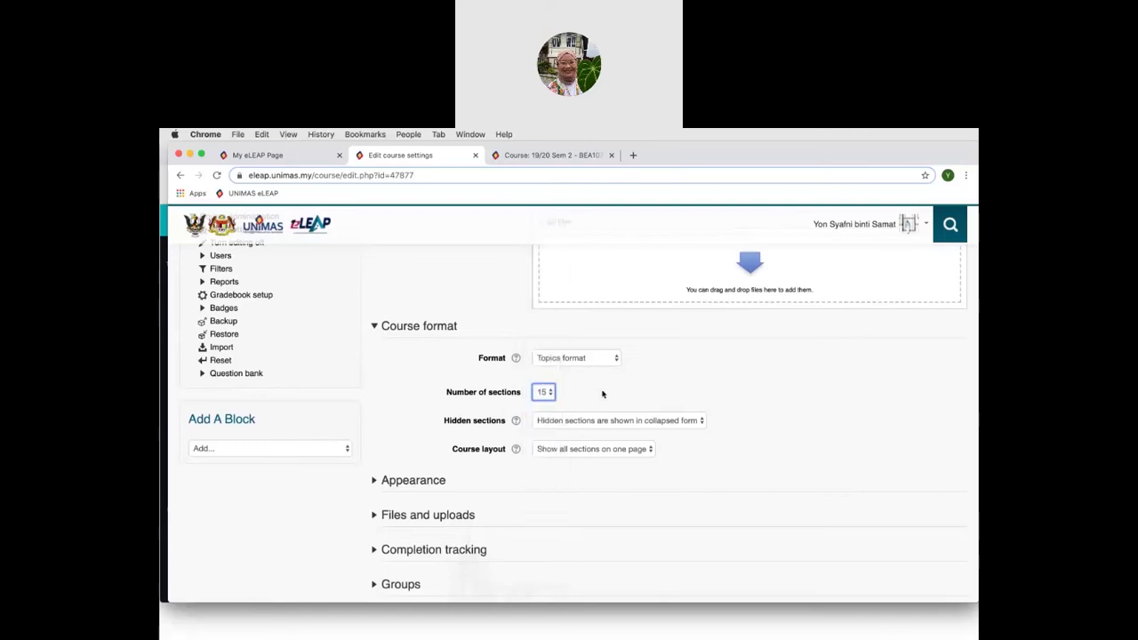
{"action": "left_click", "coordinate": [601, 393]}
{"action": "left_click", "coordinate": [620, 451]}
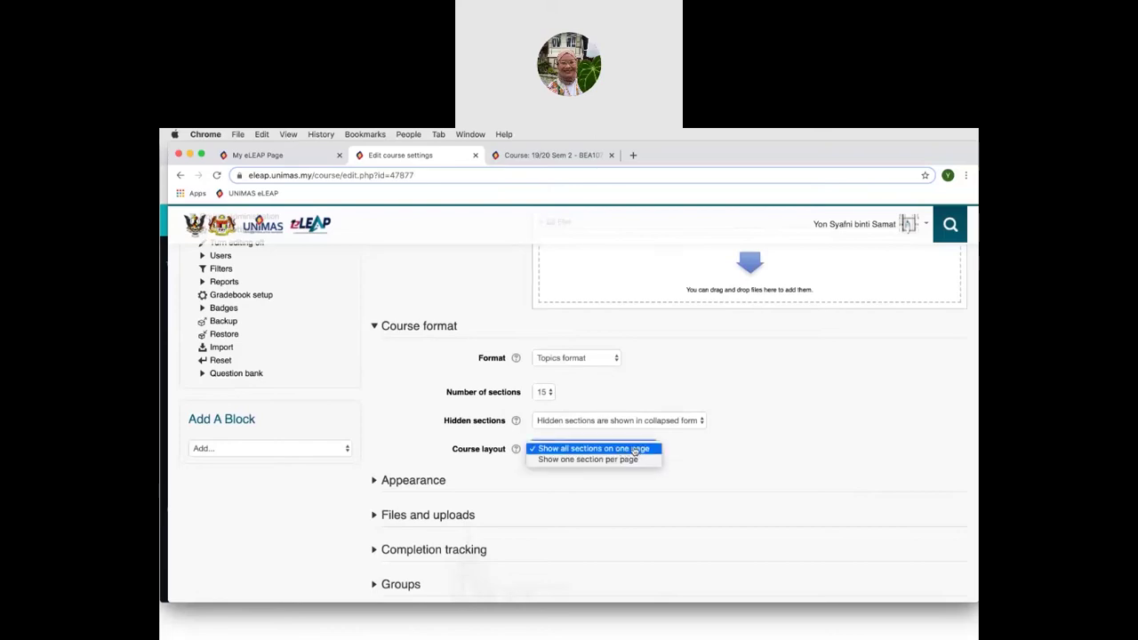
{"action": "left_click", "coordinate": [708, 466]}
{"action": "left_click", "coordinate": [683, 454]}
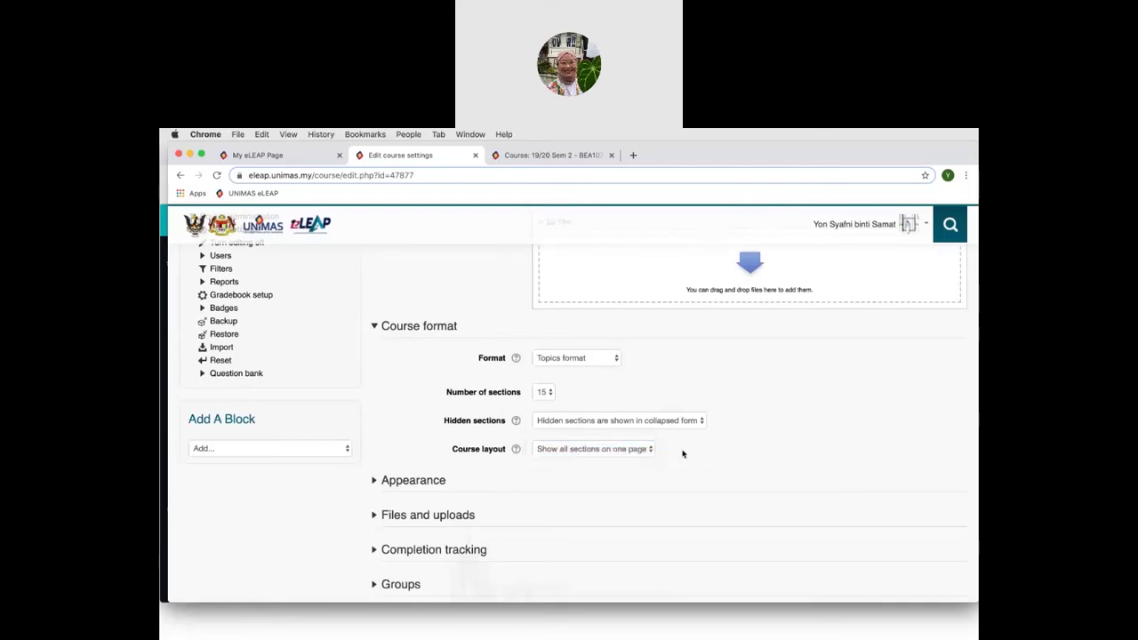
{"action": "left_click", "coordinate": [605, 424]}
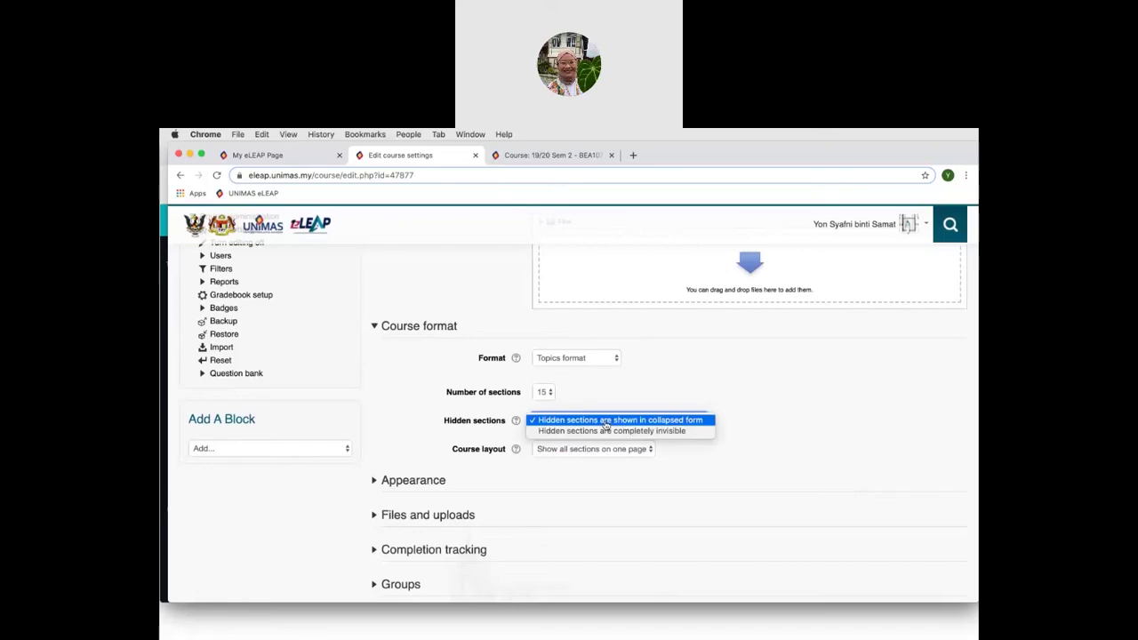
{"action": "left_click", "coordinate": [656, 416]}
{"action": "scroll", "coordinate": [732, 399], "scroll_direction": "down", "scroll_amount": 3}
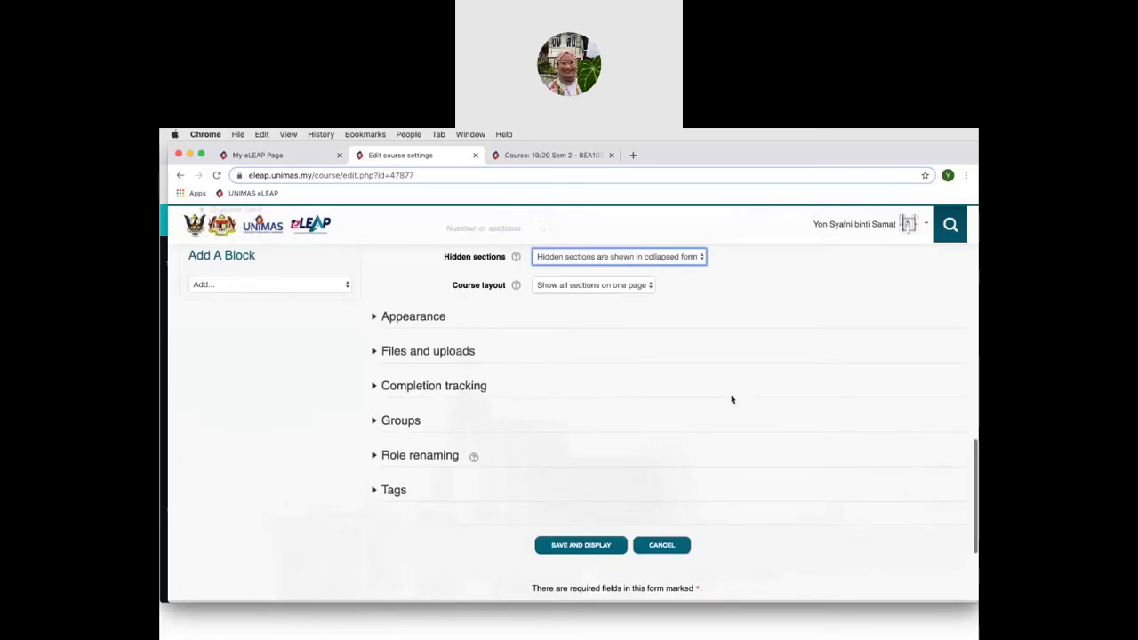
{"action": "scroll", "coordinate": [731, 399], "scroll_direction": "up", "scroll_amount": 5}
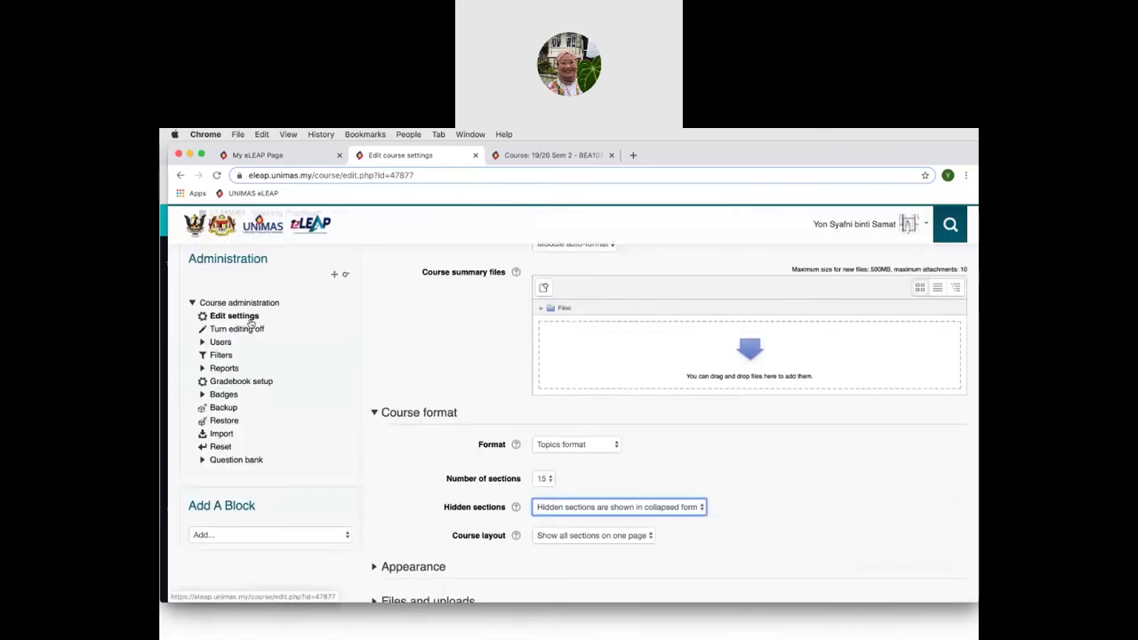
{"action": "key", "text": "ctrl+Up"}
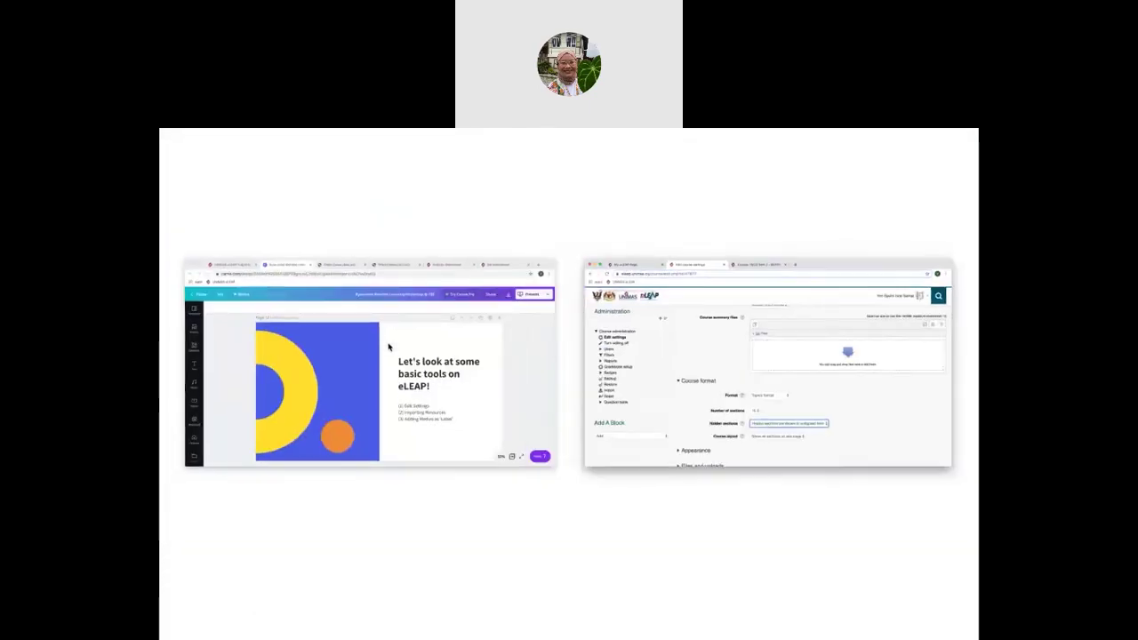
{"action": "left_click", "coordinate": [377, 370]}
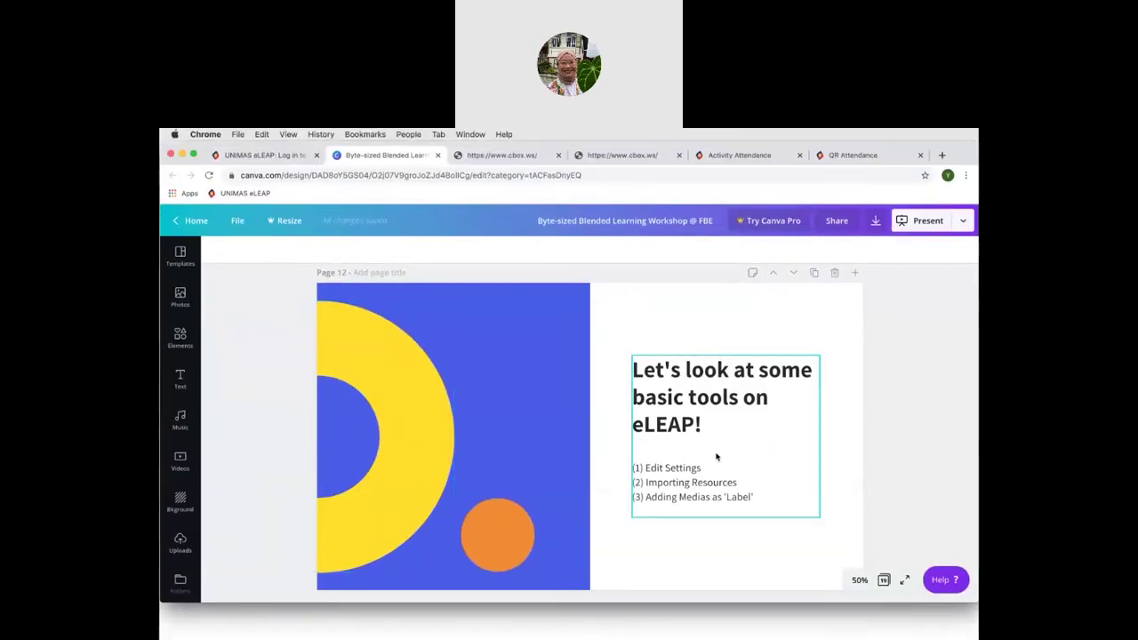
{"action": "key", "text": "ctrl+Up"}
{"action": "left_click", "coordinate": [752, 349]}
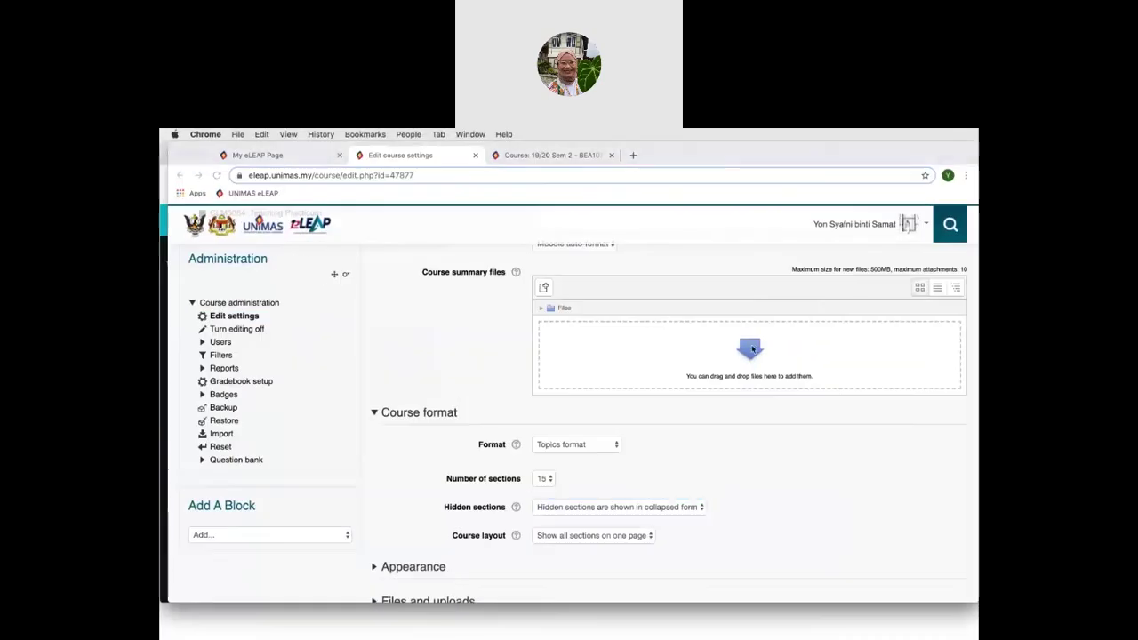
Go back to the 19/20 Sem 2 - BEA1073 course page via the breadcrumb.
{"action": "left_click", "coordinate": [415, 288]}
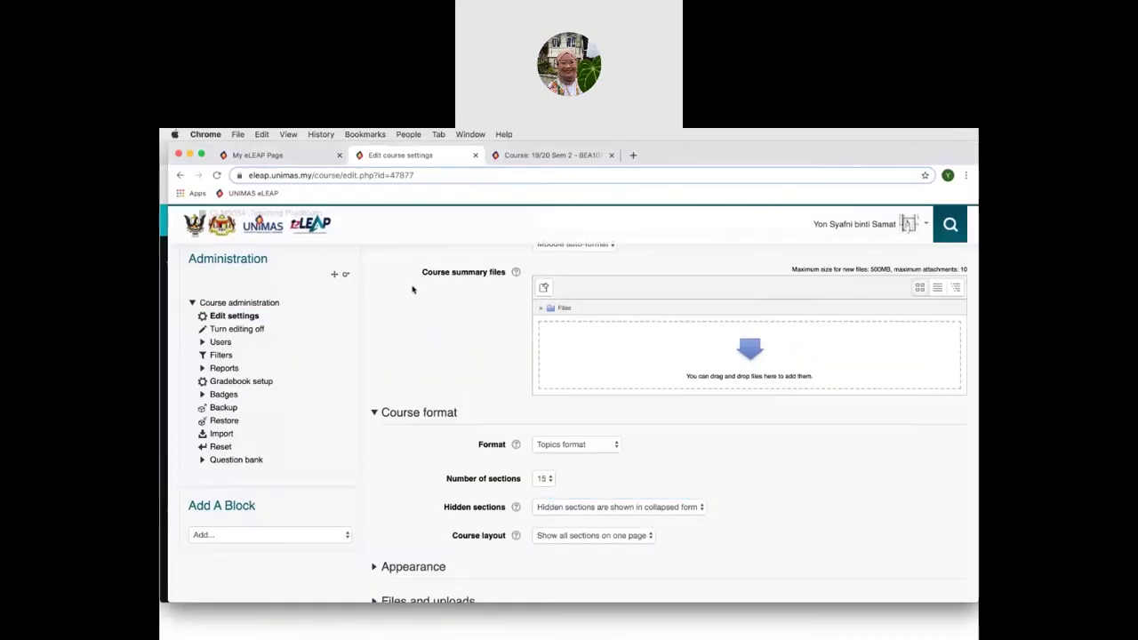
{"action": "scroll", "coordinate": [412, 289], "scroll_direction": "up", "scroll_amount": 10}
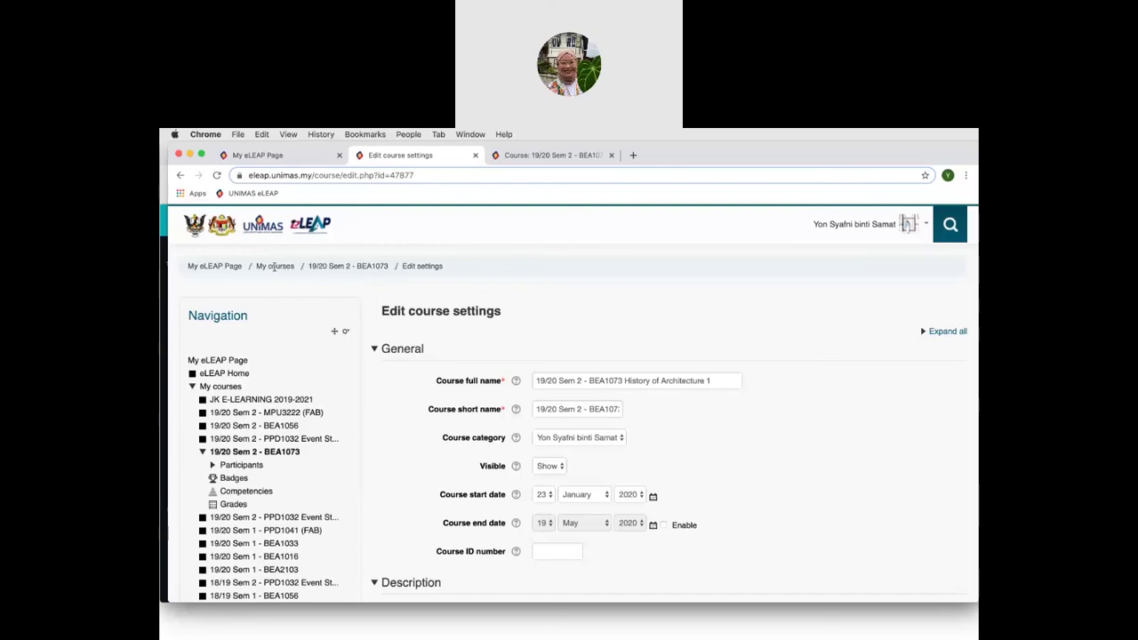
{"action": "left_click", "coordinate": [329, 268]}
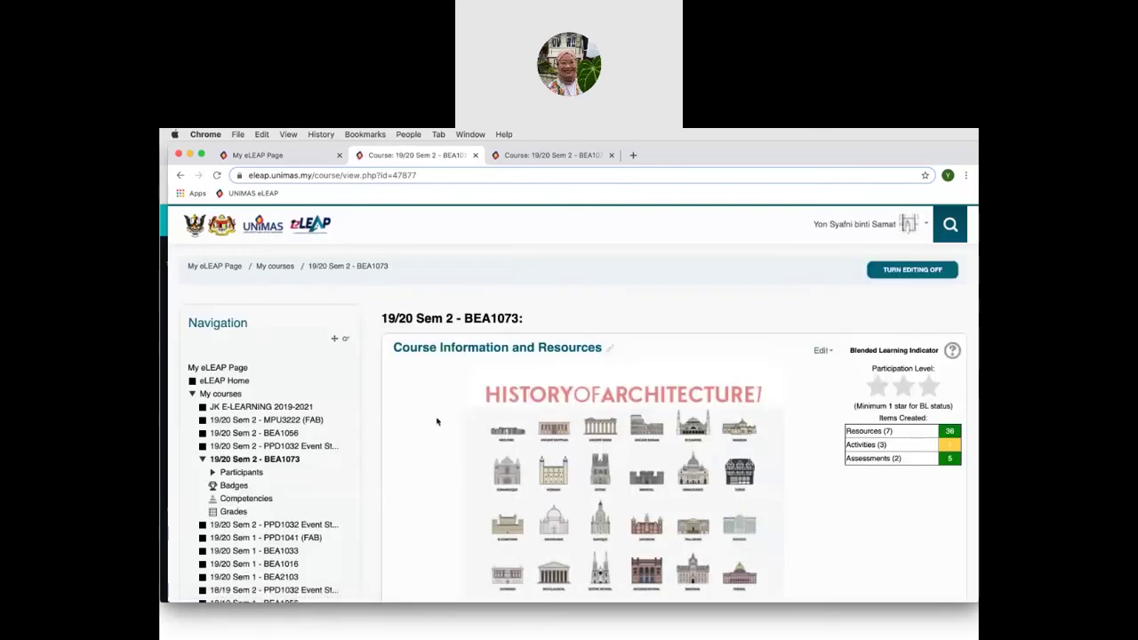
Scroll through the course page and open Import under Course administration.
{"action": "scroll", "coordinate": [436, 421], "scroll_direction": "down", "scroll_amount": 2}
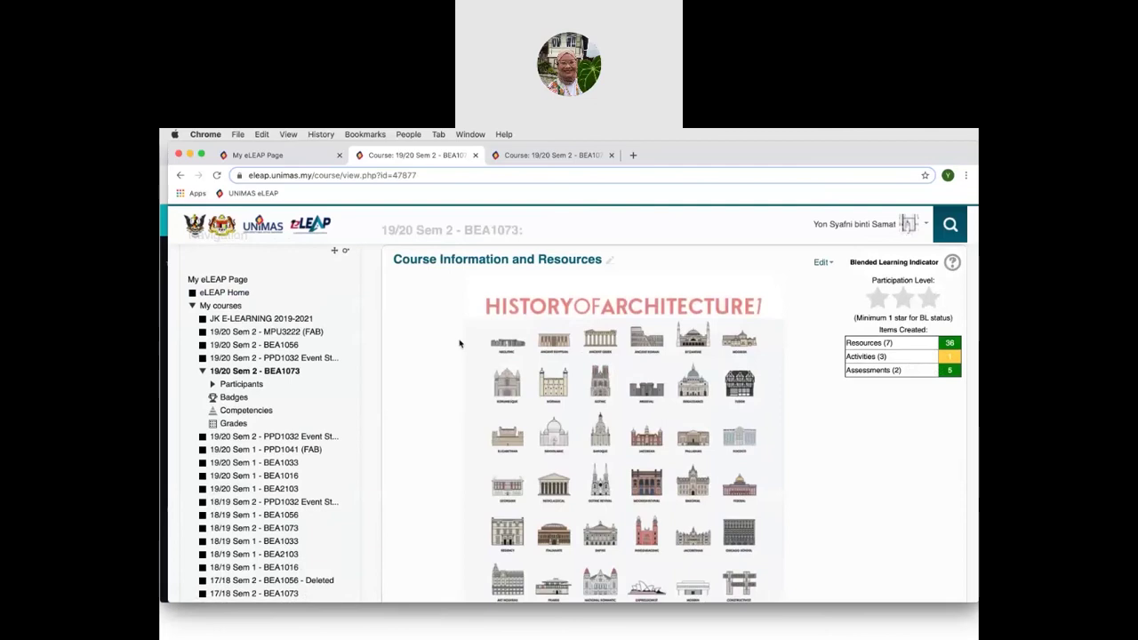
{"action": "scroll", "coordinate": [459, 344], "scroll_direction": "down", "scroll_amount": 1}
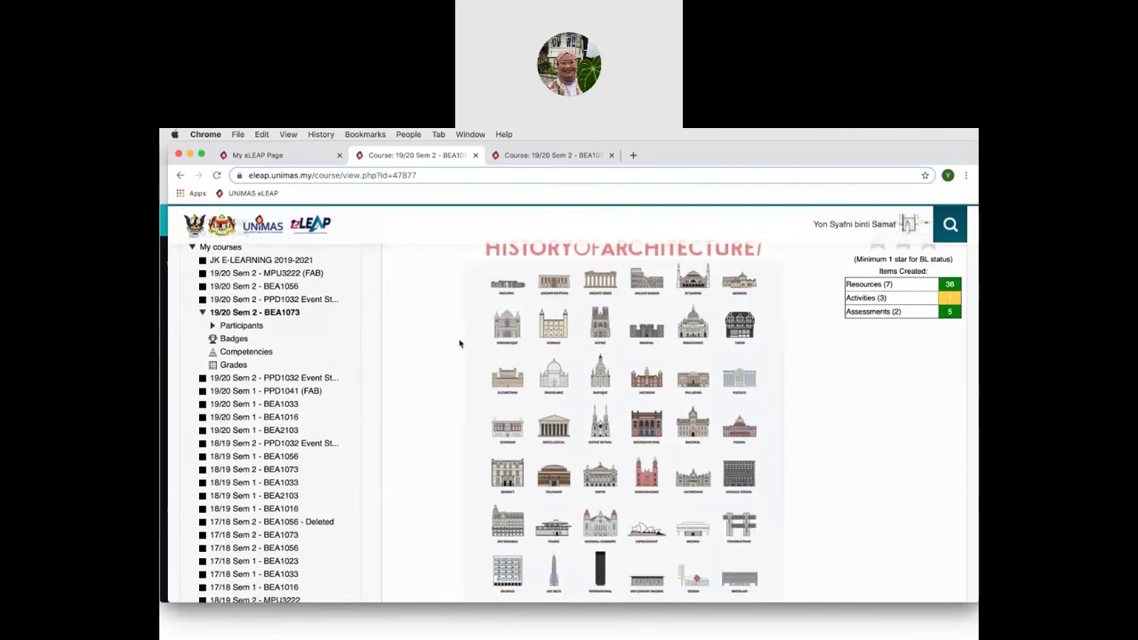
{"action": "scroll", "coordinate": [460, 344], "scroll_direction": "down", "scroll_amount": 1}
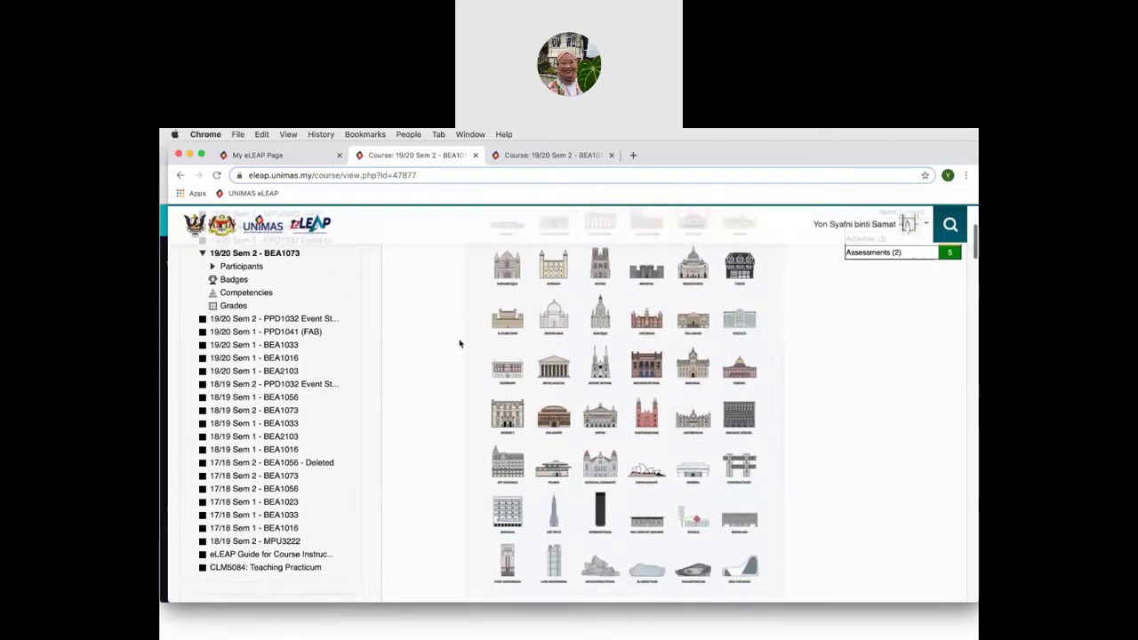
{"action": "scroll", "coordinate": [460, 343], "scroll_direction": "up", "scroll_amount": 1}
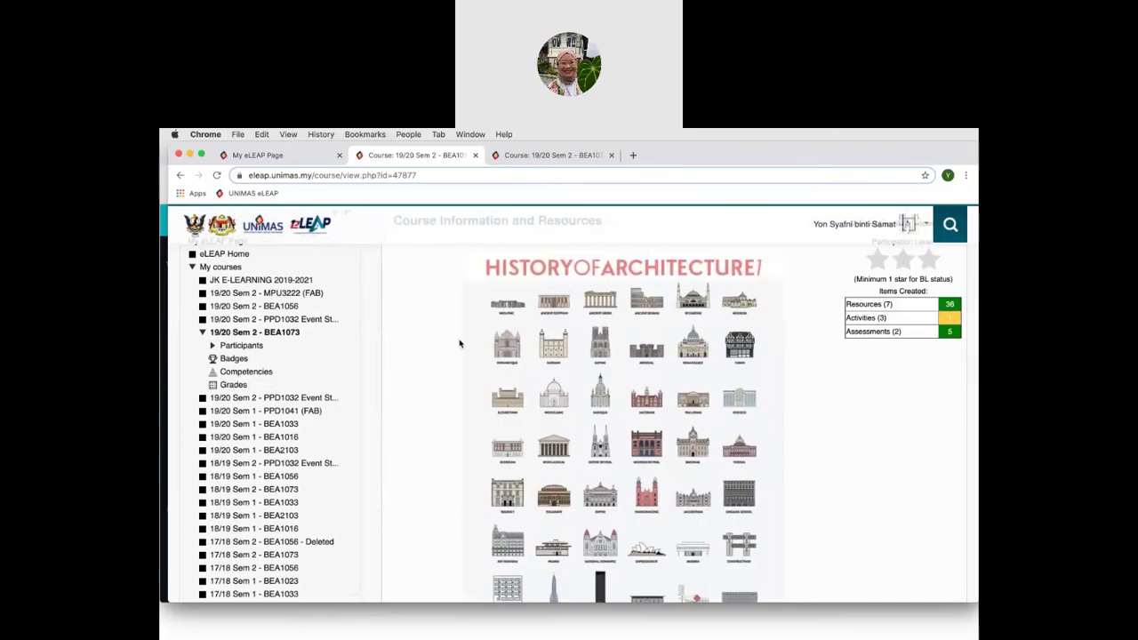
{"action": "scroll", "coordinate": [460, 343], "scroll_direction": "down", "scroll_amount": 3}
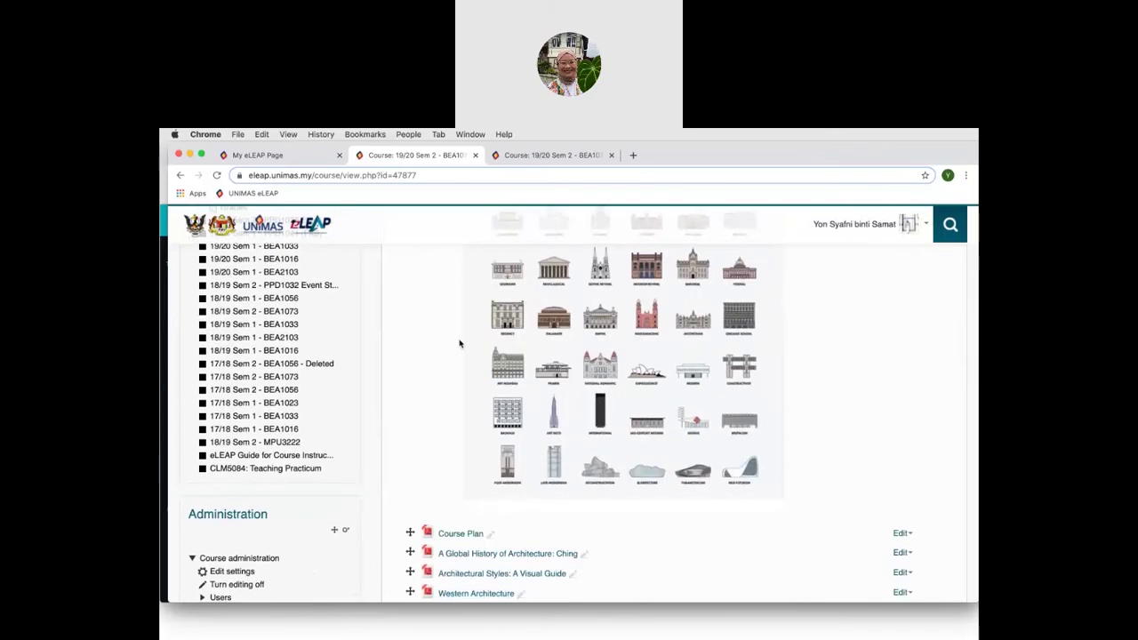
{"action": "scroll", "coordinate": [460, 344], "scroll_direction": "down", "scroll_amount": 1}
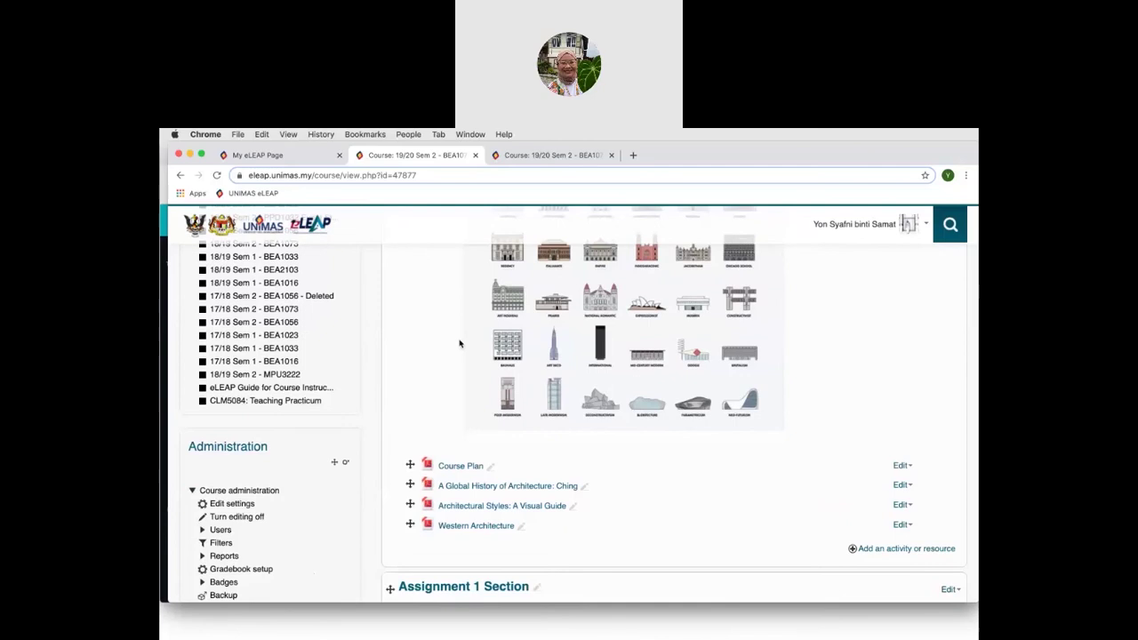
{"action": "scroll", "coordinate": [460, 343], "scroll_direction": "down", "scroll_amount": 2}
{"action": "scroll", "coordinate": [460, 343], "scroll_direction": "down", "scroll_amount": 1}
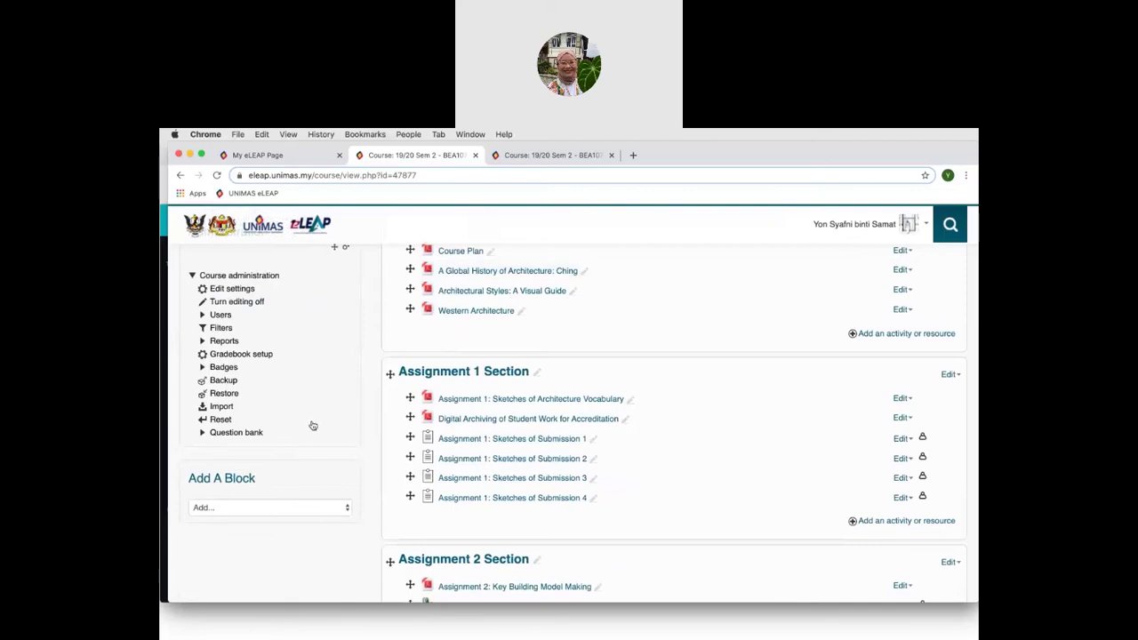
{"action": "left_click", "coordinate": [223, 408]}
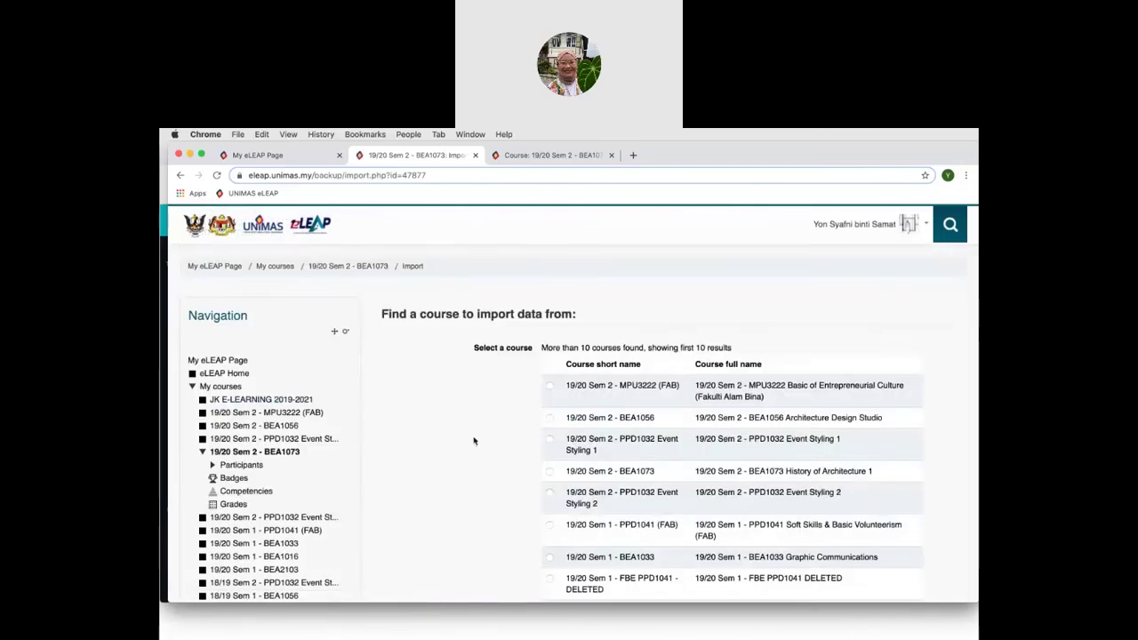
Browse the long list of import source courses and focus the course search field for BEA1073.
{"action": "scroll", "coordinate": [474, 441], "scroll_direction": "down", "scroll_amount": 1}
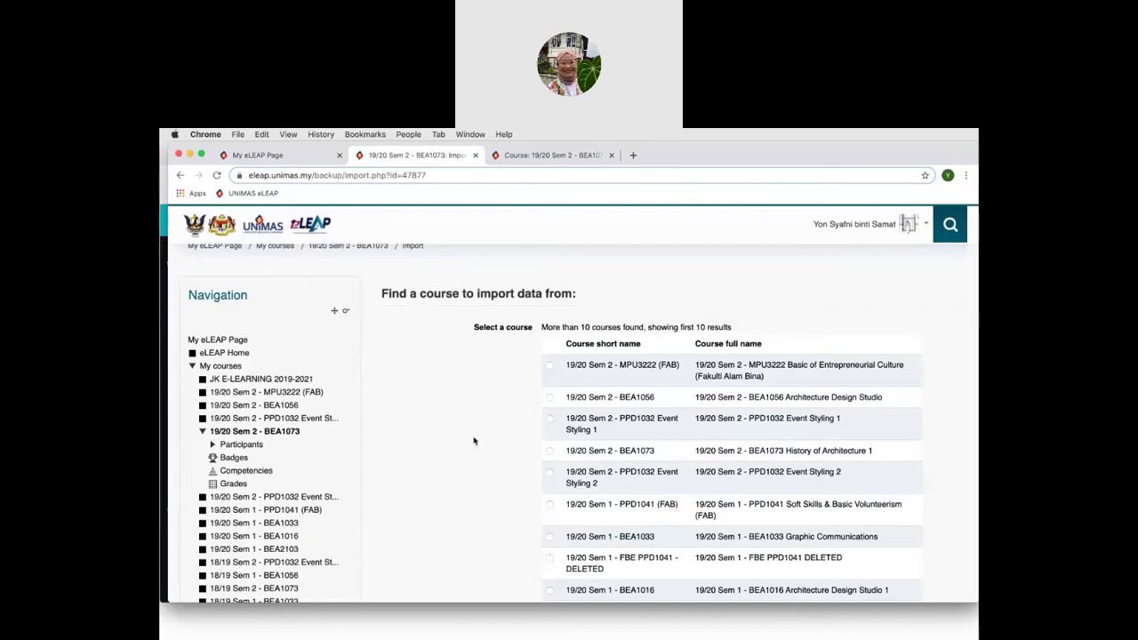
{"action": "scroll", "coordinate": [473, 441], "scroll_direction": "down", "scroll_amount": 3}
{"action": "scroll", "coordinate": [474, 441], "scroll_direction": "up", "scroll_amount": 2}
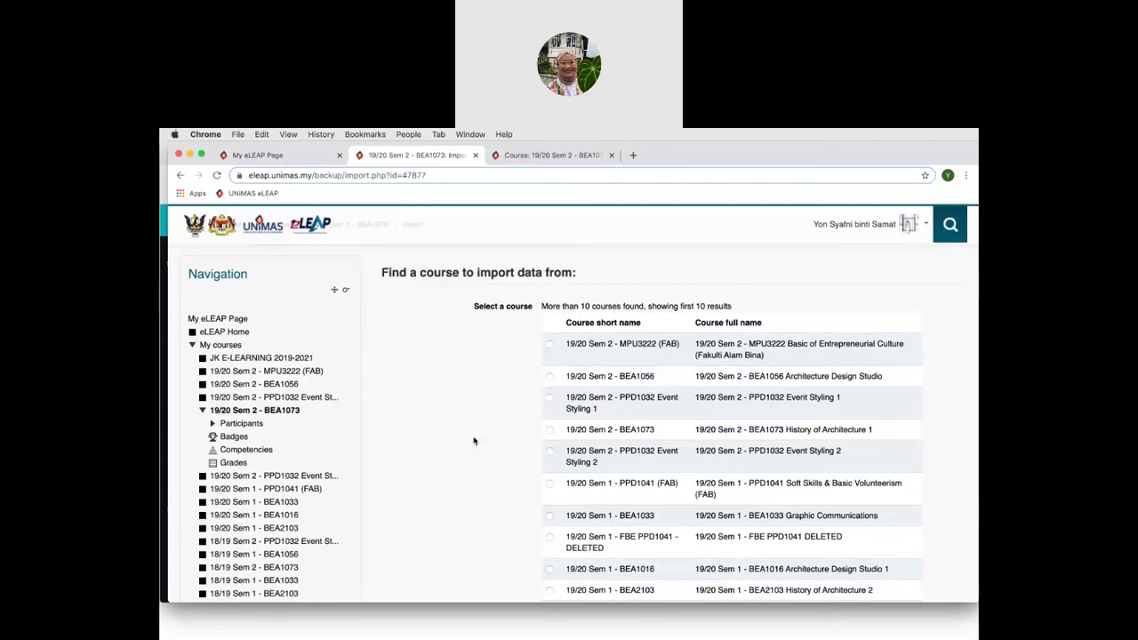
{"action": "scroll", "coordinate": [514, 378], "scroll_direction": "down", "scroll_amount": 2}
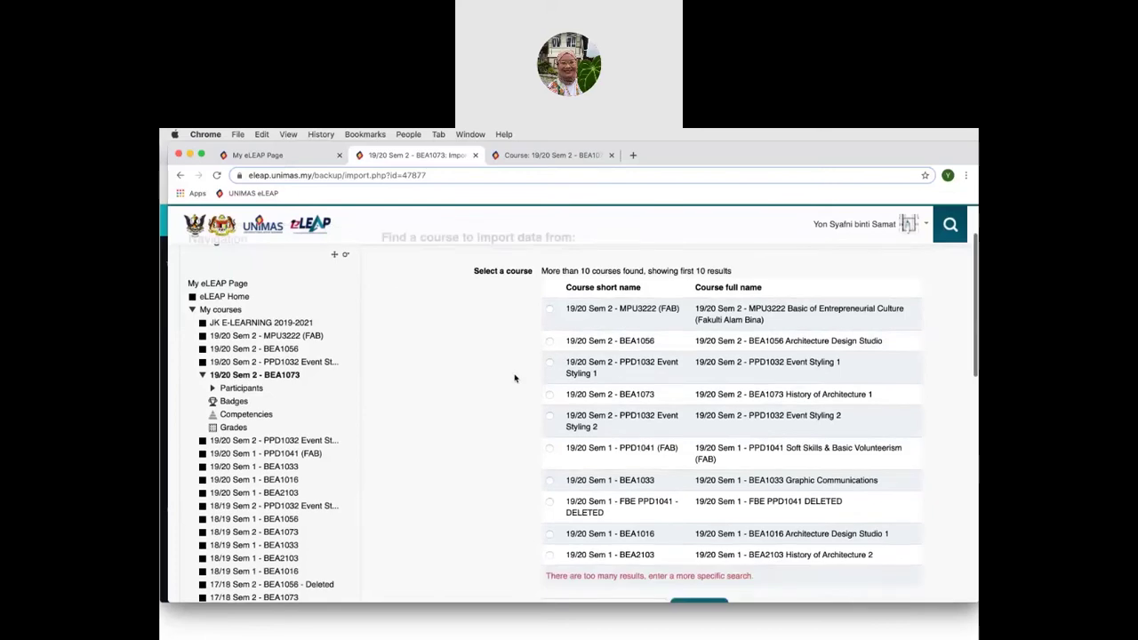
{"action": "scroll", "coordinate": [514, 378], "scroll_direction": "down", "scroll_amount": 10}
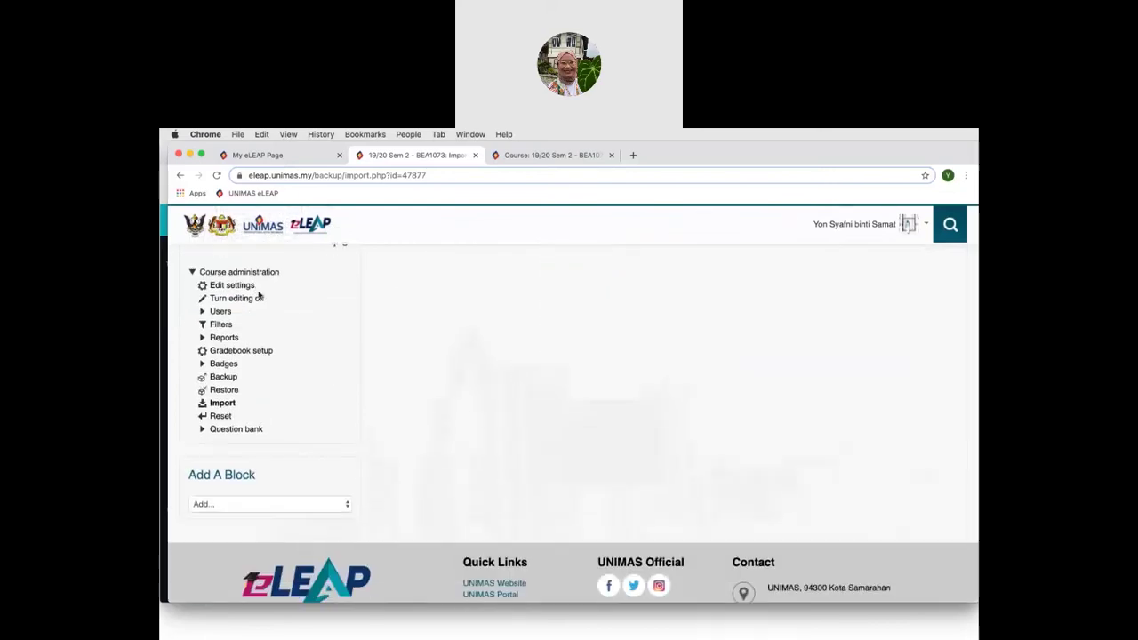
{"action": "scroll", "coordinate": [348, 376], "scroll_direction": "up", "scroll_amount": 2}
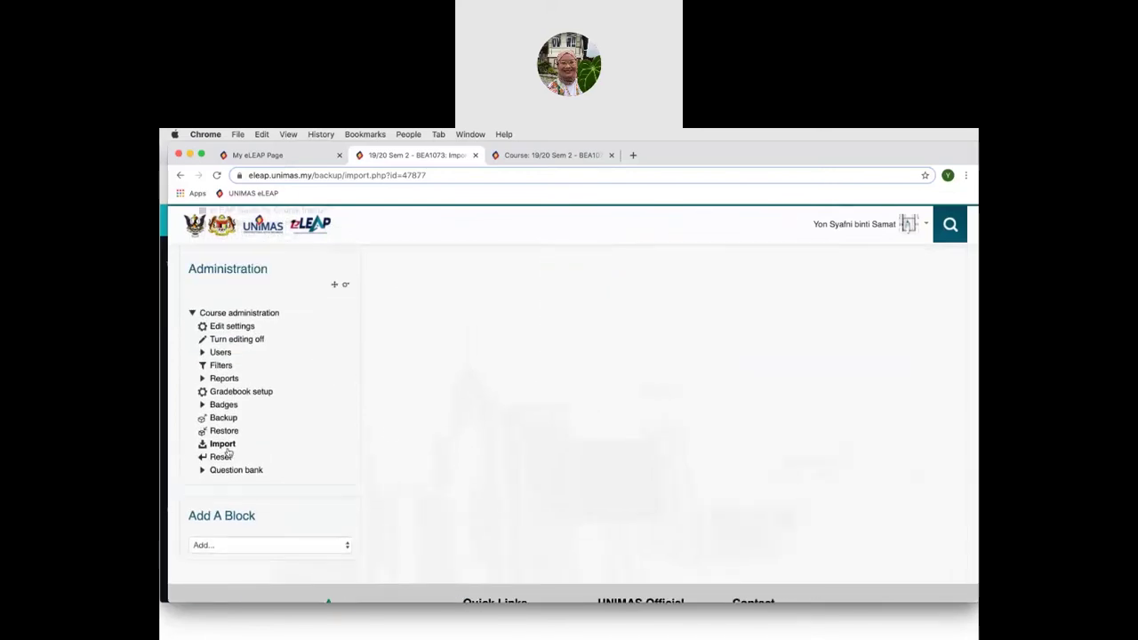
{"action": "scroll", "coordinate": [598, 428], "scroll_direction": "up", "scroll_amount": 10}
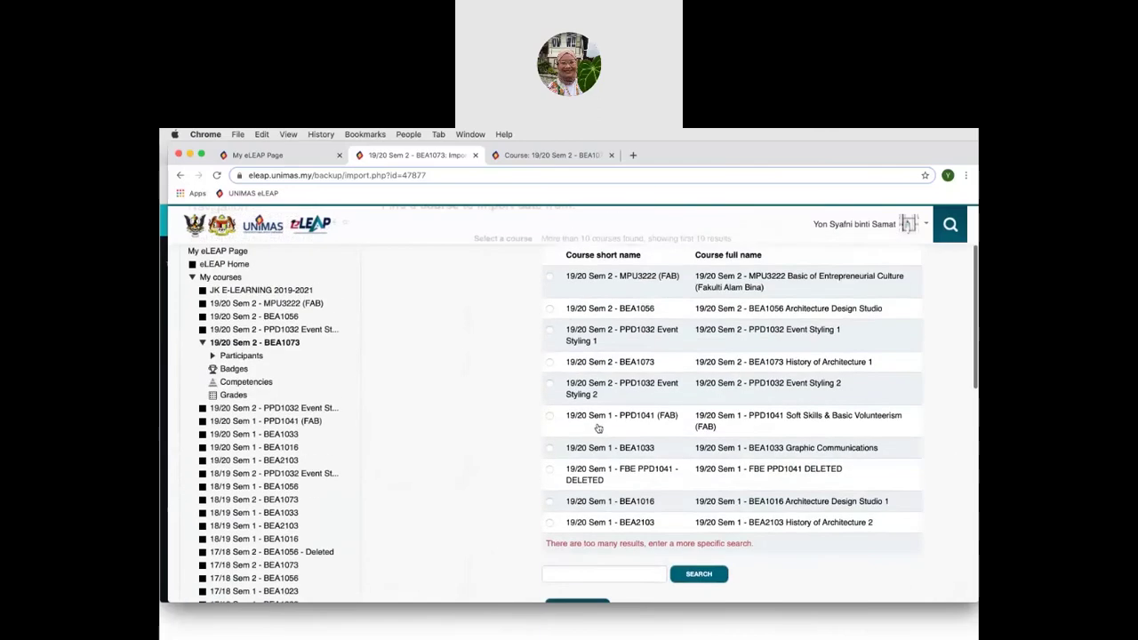
{"action": "scroll", "coordinate": [597, 427], "scroll_direction": "up", "scroll_amount": 2}
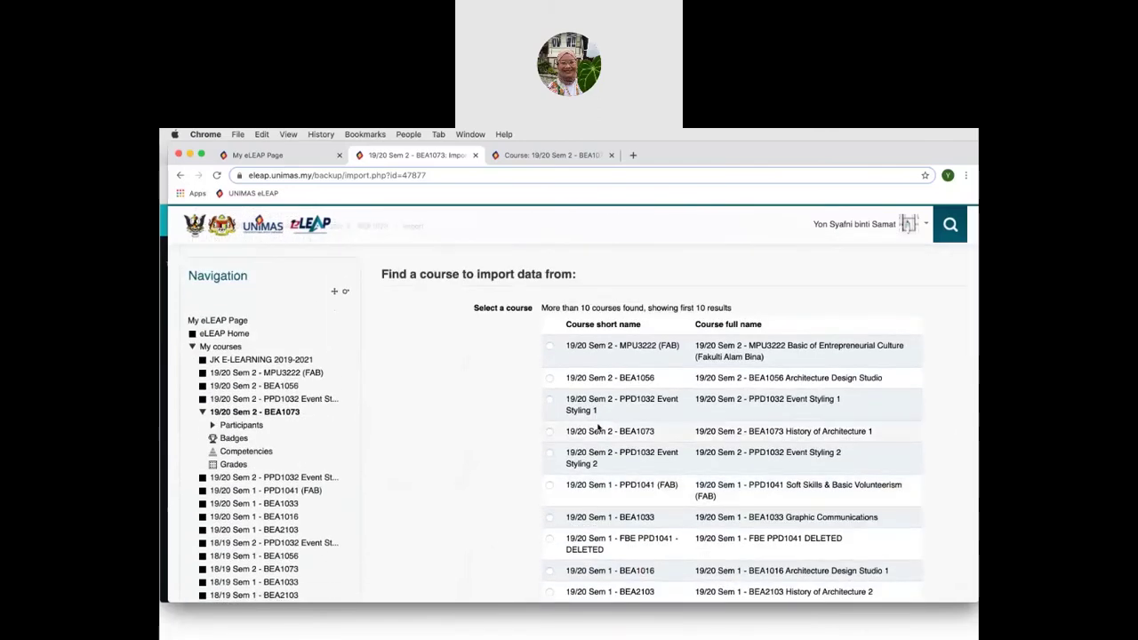
{"action": "scroll", "coordinate": [490, 440], "scroll_direction": "down", "scroll_amount": 2}
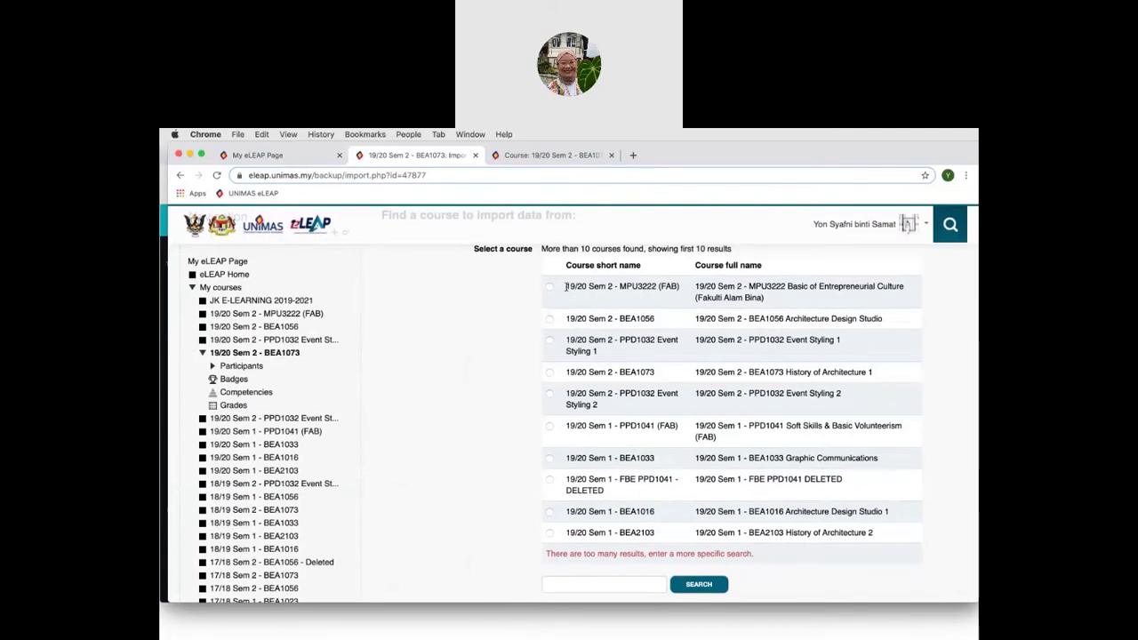
{"action": "left_click_drag", "start_coordinate": [565, 287], "coordinate": [659, 354]}
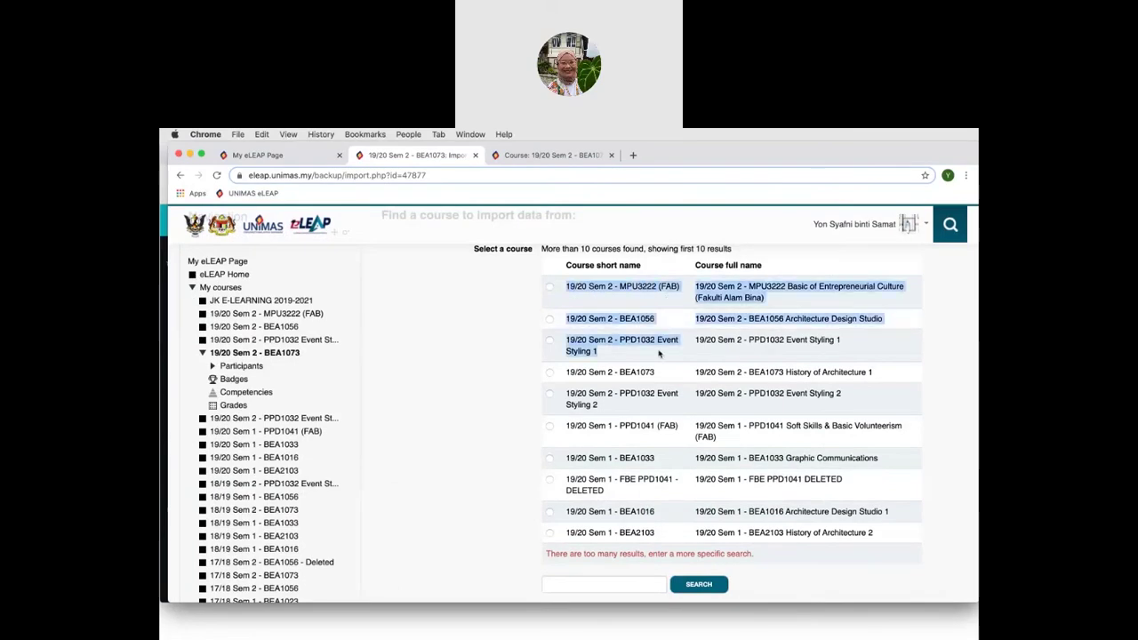
{"action": "left_click", "coordinate": [677, 393]}
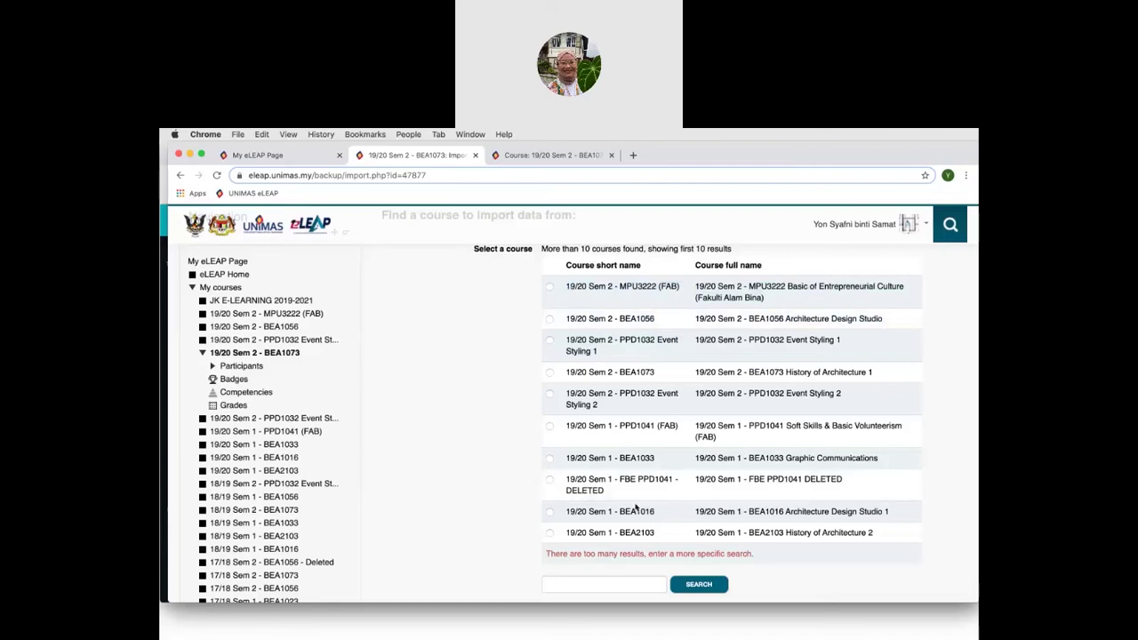
{"action": "scroll", "coordinate": [611, 521], "scroll_direction": "down", "scroll_amount": 2}
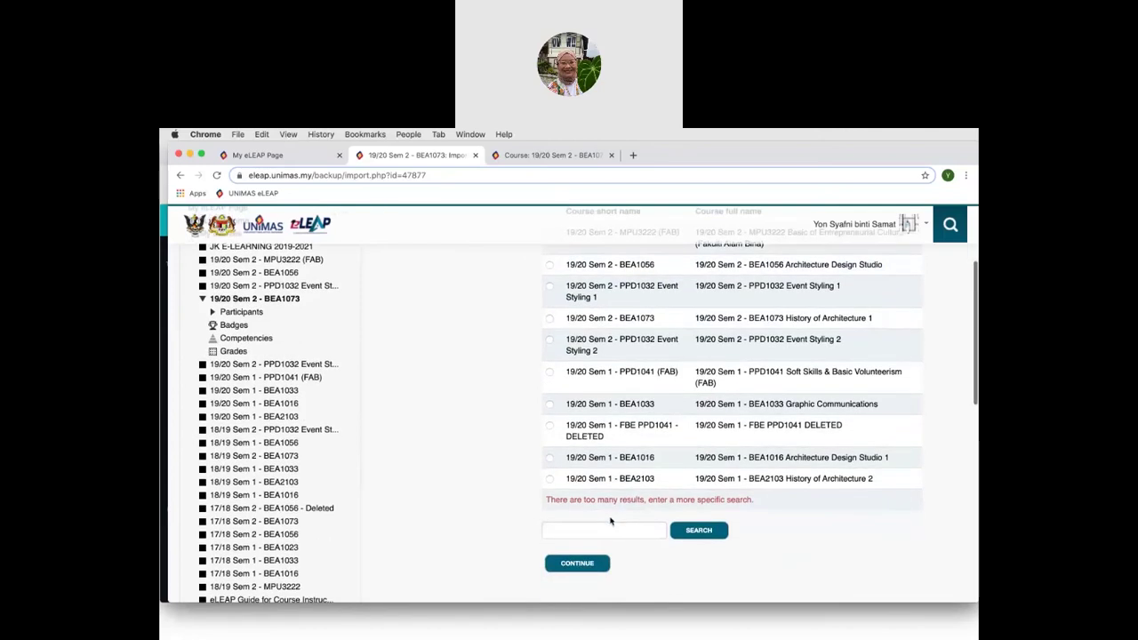
{"action": "left_click", "coordinate": [599, 530]}
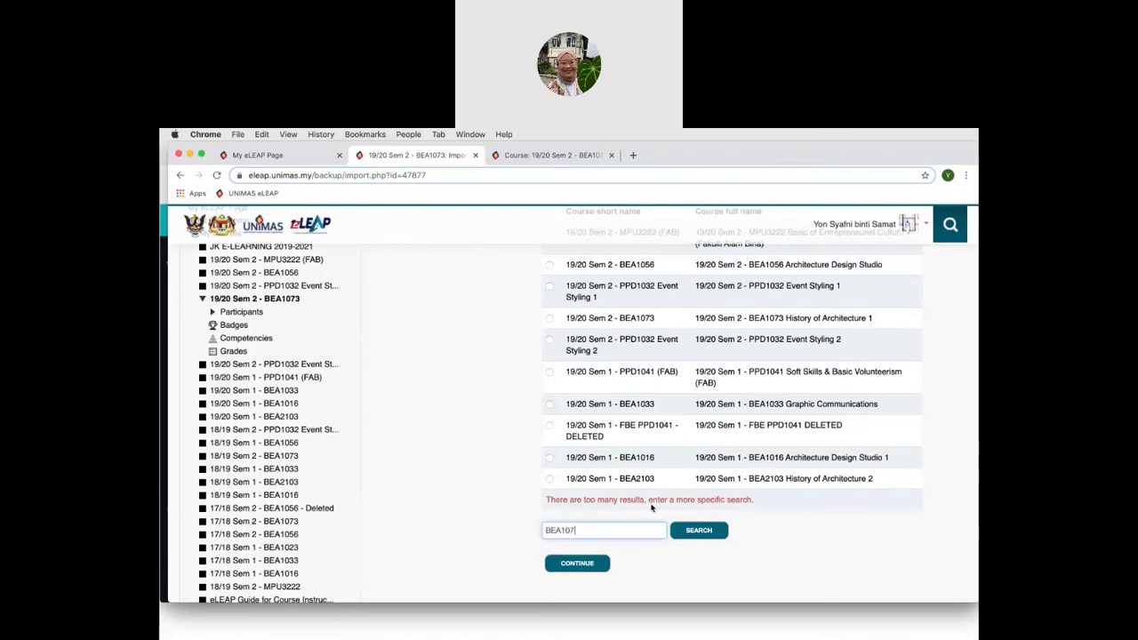
Search BEA1073, compare the four matching courses, and select 18/19 Sem 2 - BEA1073 as source.
{"action": "left_click", "coordinate": [708, 531]}
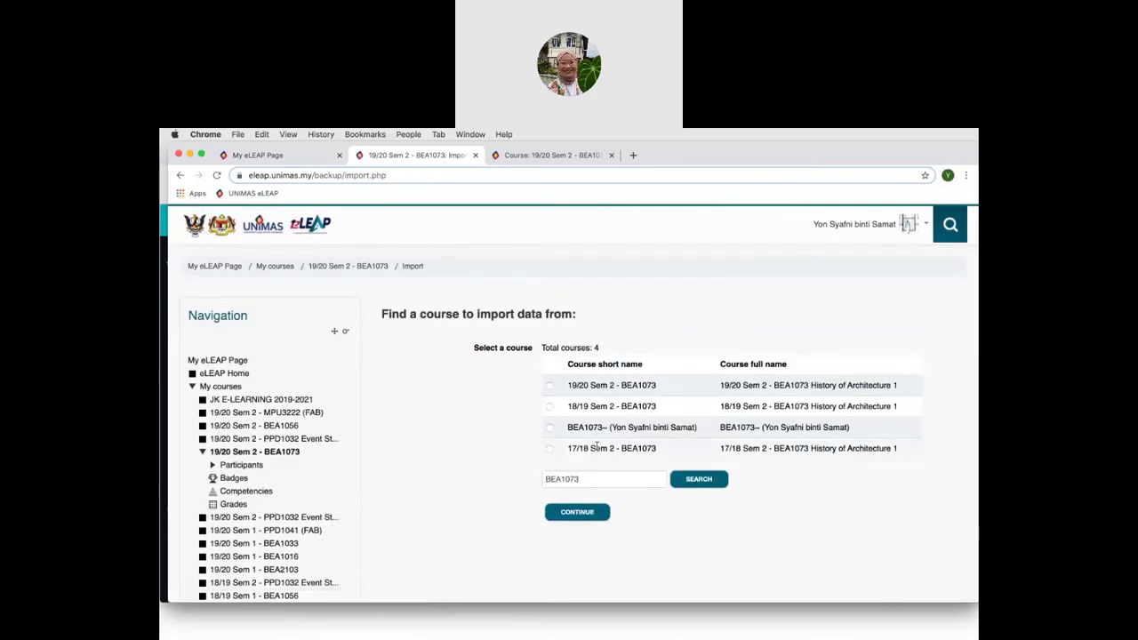
{"action": "left_click_drag", "start_coordinate": [662, 449], "coordinate": [569, 450]}
{"action": "left_click_drag", "start_coordinate": [569, 406], "coordinate": [641, 406]}
{"action": "left_click", "coordinate": [572, 428]}
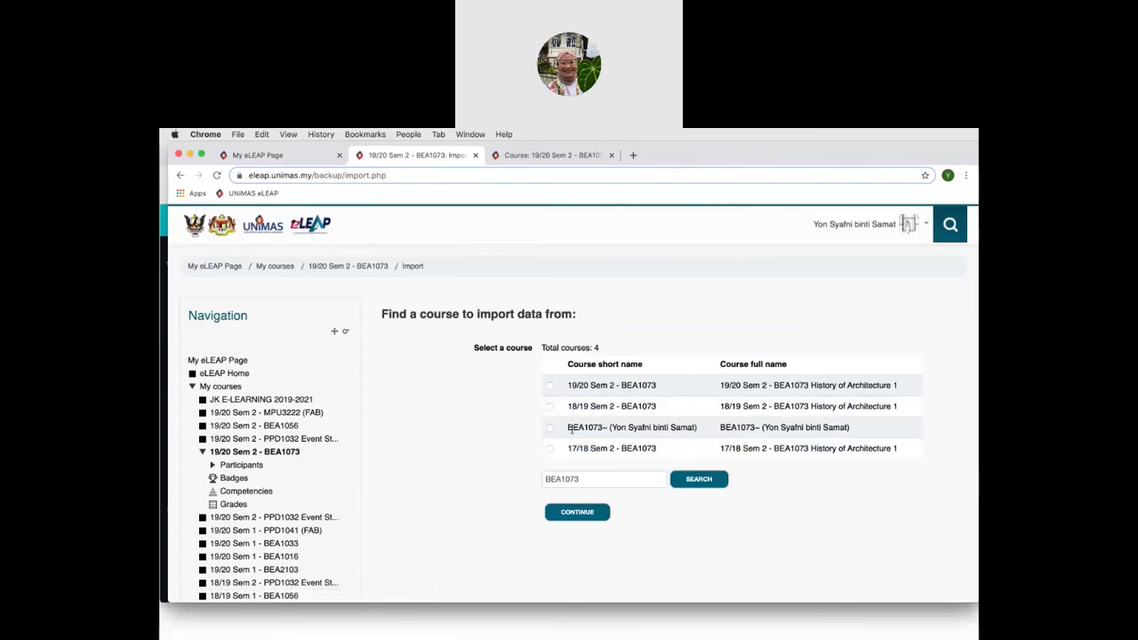
{"action": "left_click_drag", "start_coordinate": [567, 429], "coordinate": [856, 429]}
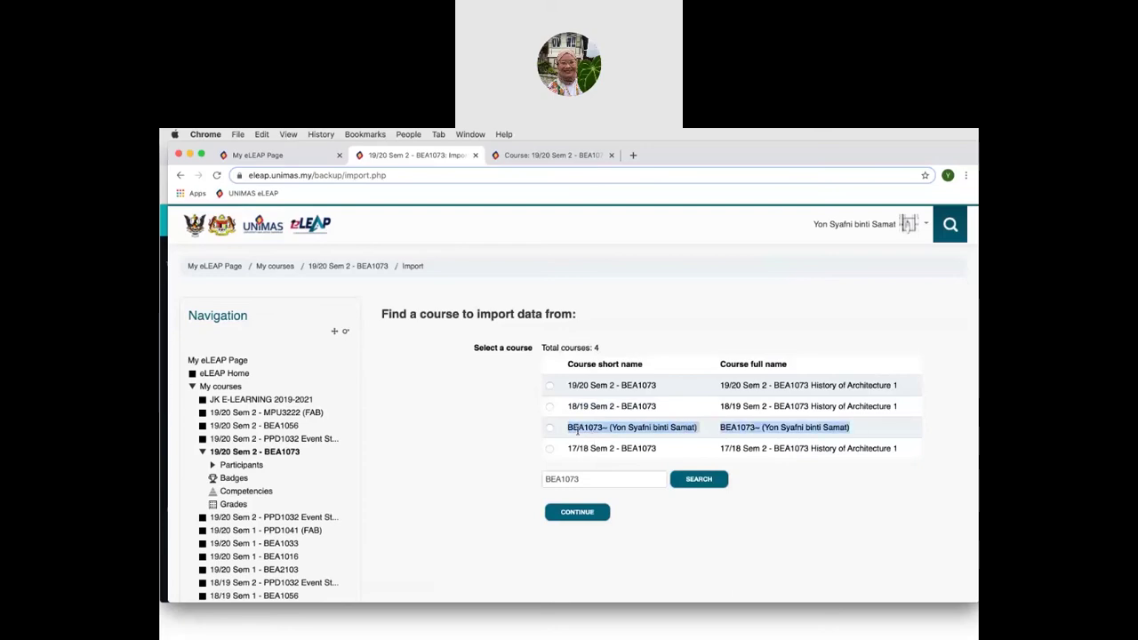
{"action": "left_click_drag", "start_coordinate": [567, 405], "coordinate": [658, 406]}
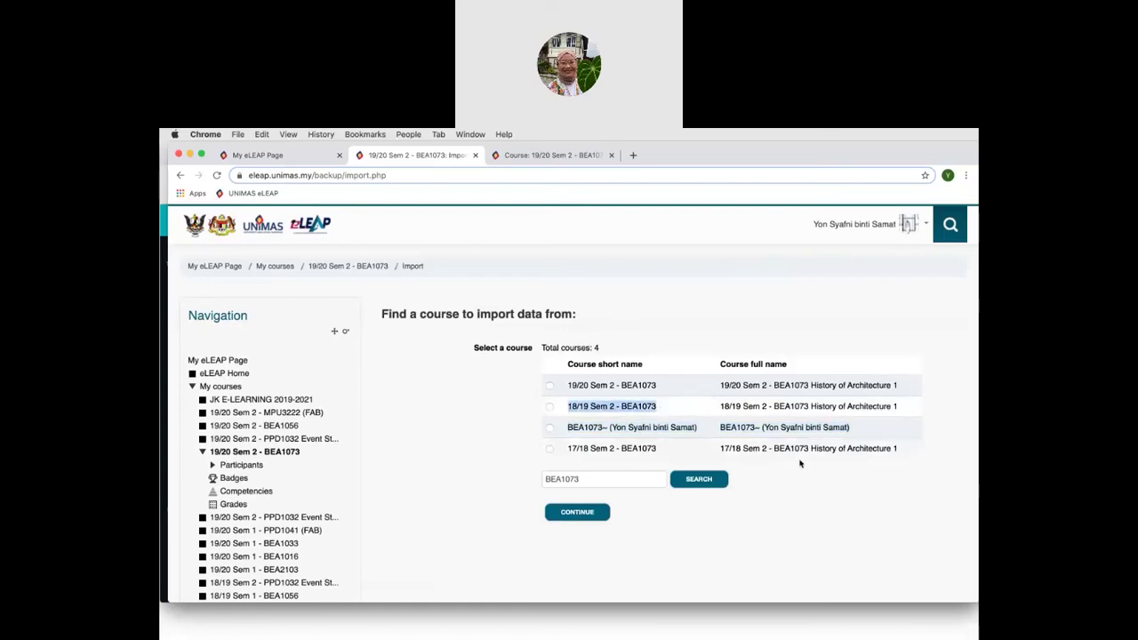
{"action": "left_click", "coordinate": [569, 416]}
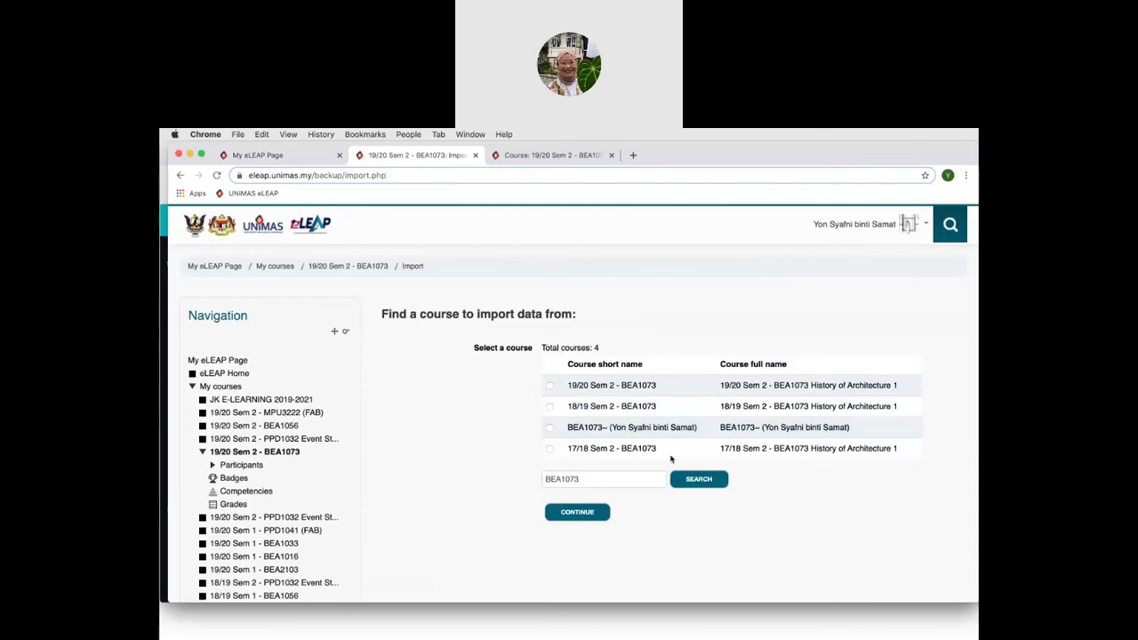
{"action": "left_click", "coordinate": [550, 406]}
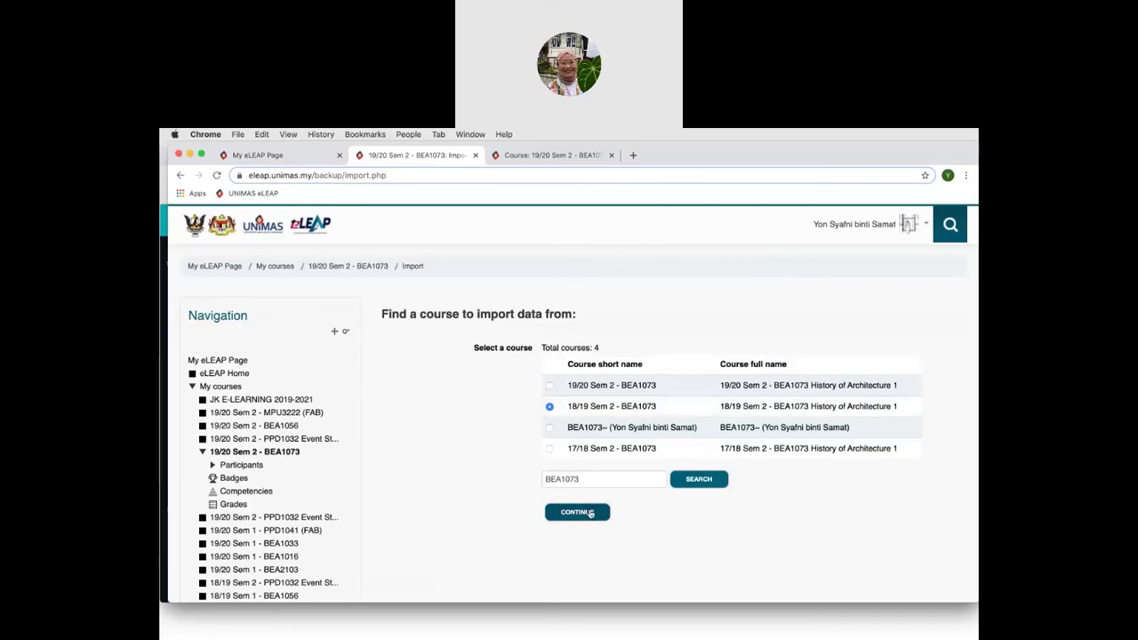
Continue from the course selection to the import's initial settings.
{"action": "left_click", "coordinate": [577, 512]}
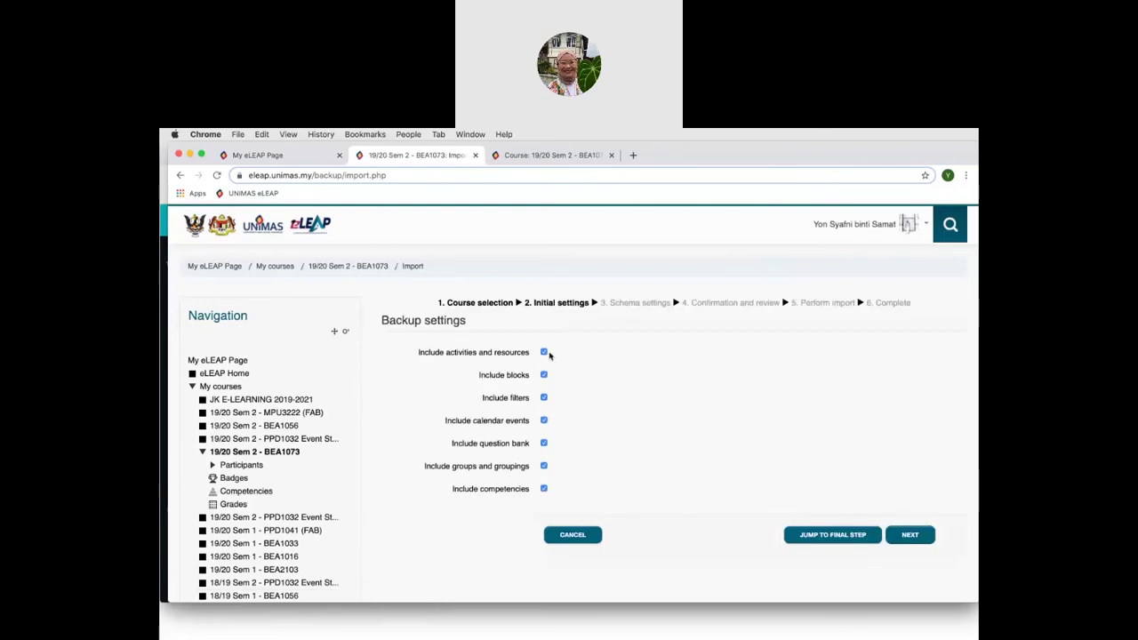
{"action": "scroll", "coordinate": [548, 355], "scroll_direction": "up", "scroll_amount": 5}
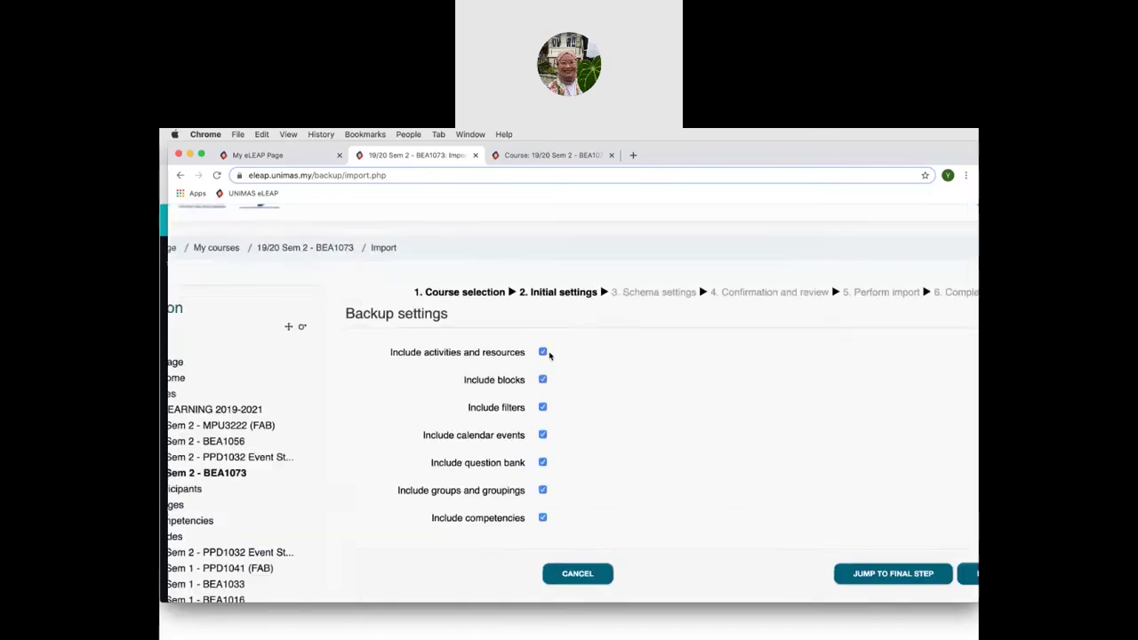
{"action": "scroll", "coordinate": [548, 355], "scroll_direction": "left", "scroll_amount": 3}
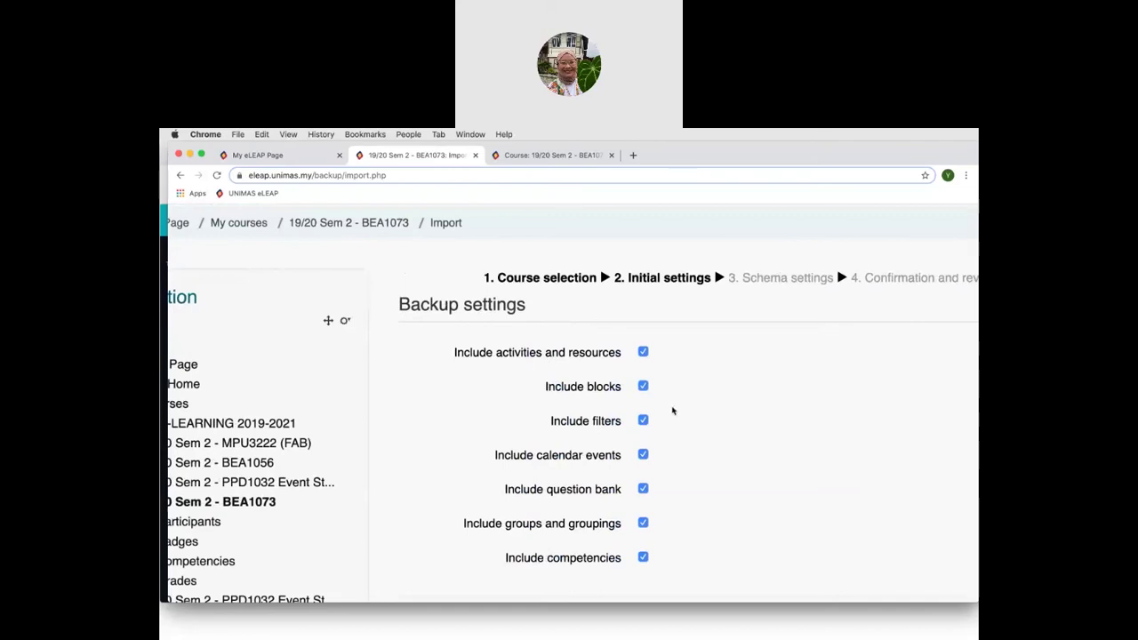
Untick calendar events, groups and groupings, competencies, blocks and filters from the import.
{"action": "left_click", "coordinate": [644, 456]}
{"action": "left_click", "coordinate": [643, 526]}
{"action": "left_click", "coordinate": [644, 556]}
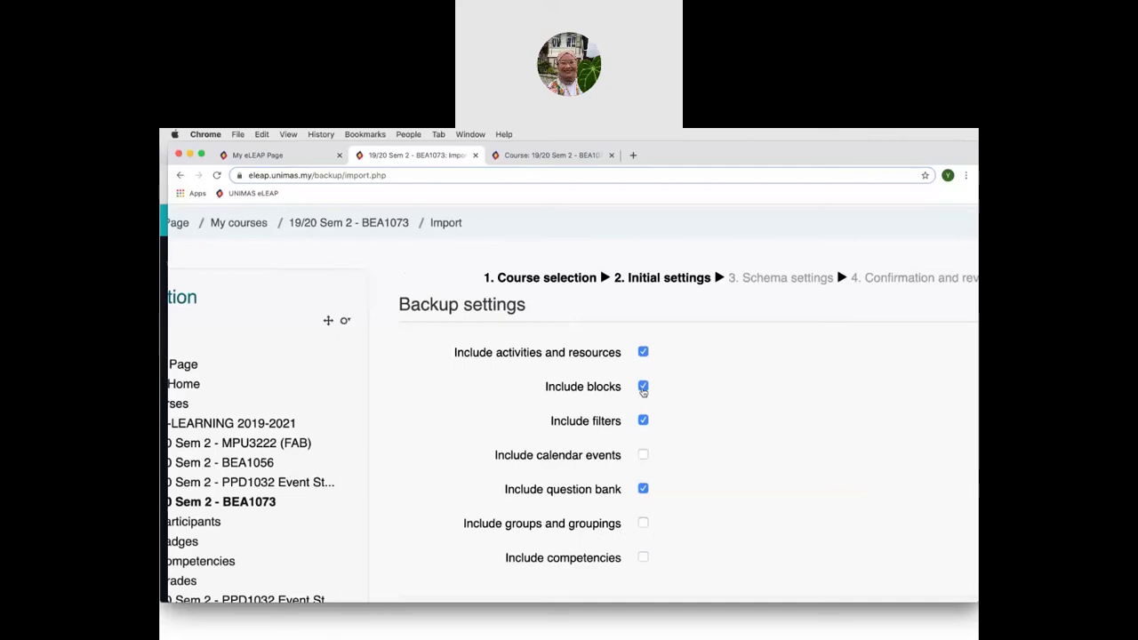
{"action": "left_click", "coordinate": [644, 389]}
{"action": "left_click", "coordinate": [643, 421]}
{"action": "scroll", "coordinate": [681, 431], "scroll_direction": "right", "scroll_amount": 4}
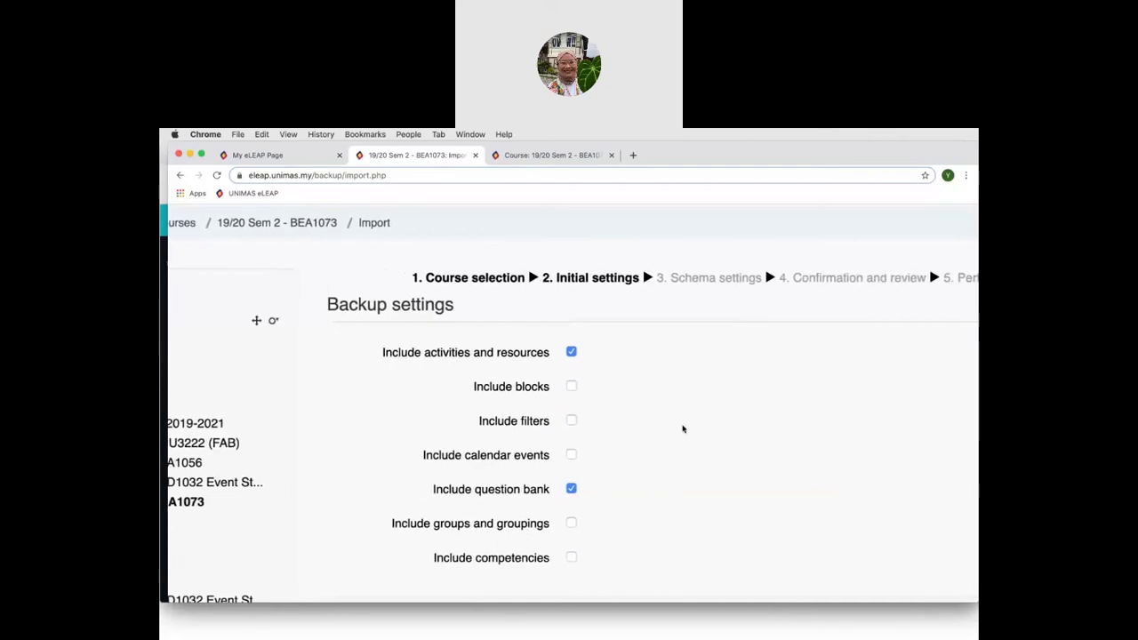
{"action": "scroll", "coordinate": [683, 428], "scroll_direction": "right", "scroll_amount": 2}
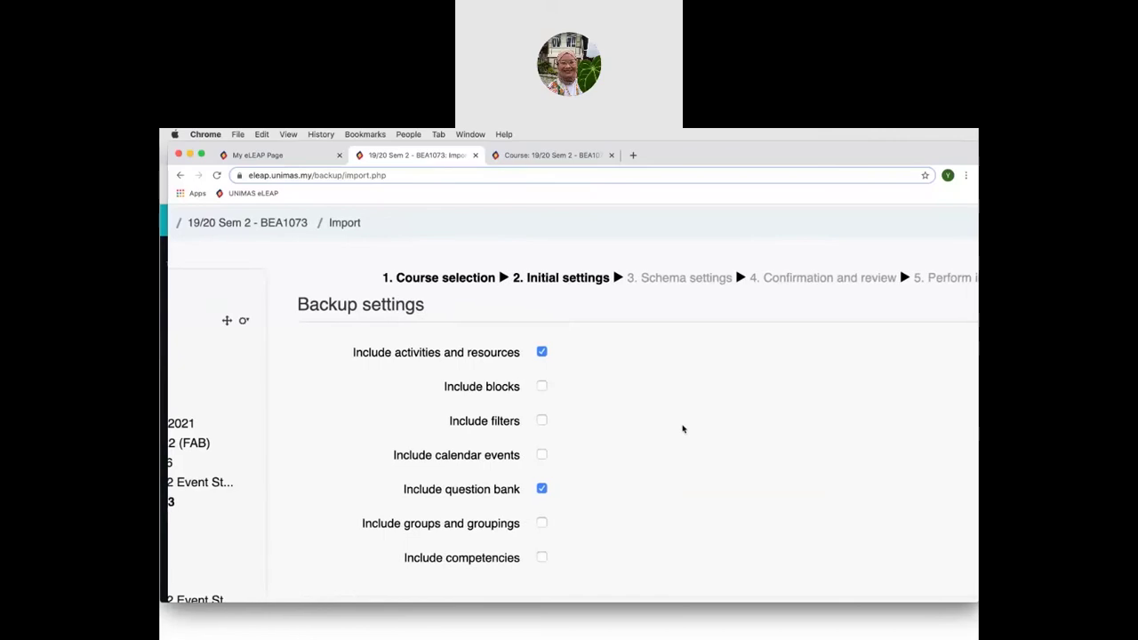
{"action": "scroll", "coordinate": [683, 429], "scroll_direction": "down", "scroll_amount": 3}
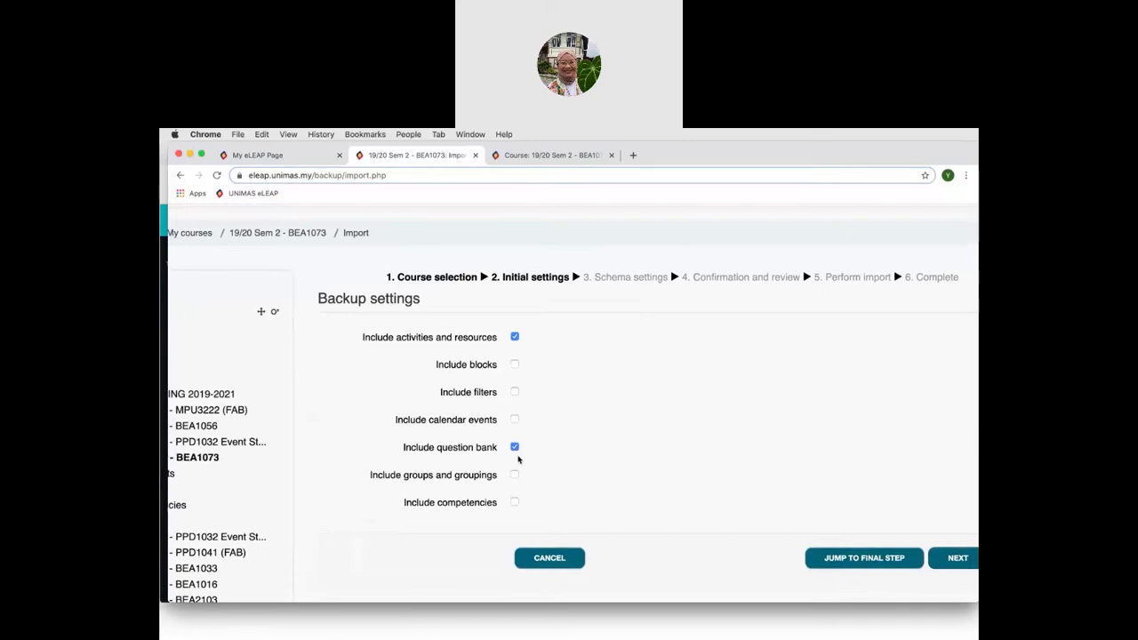
{"action": "scroll", "coordinate": [613, 460], "scroll_direction": "right", "scroll_amount": 2}
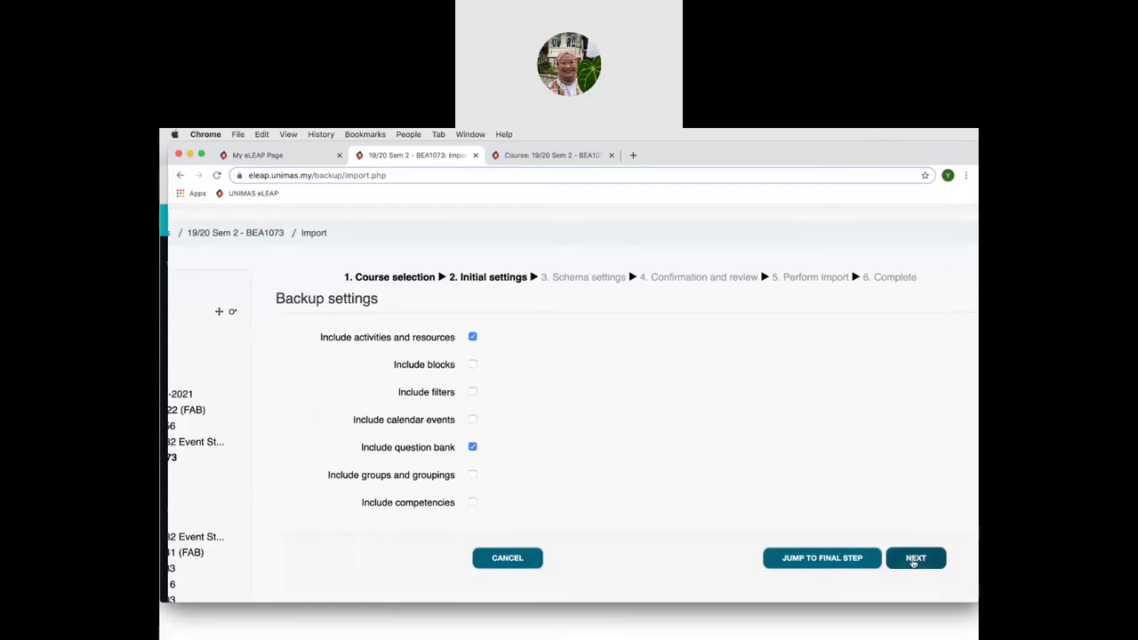
On the schema settings, leave the Course Plan and What Is Your Empire? out of the import.
{"action": "left_click", "coordinate": [913, 560]}
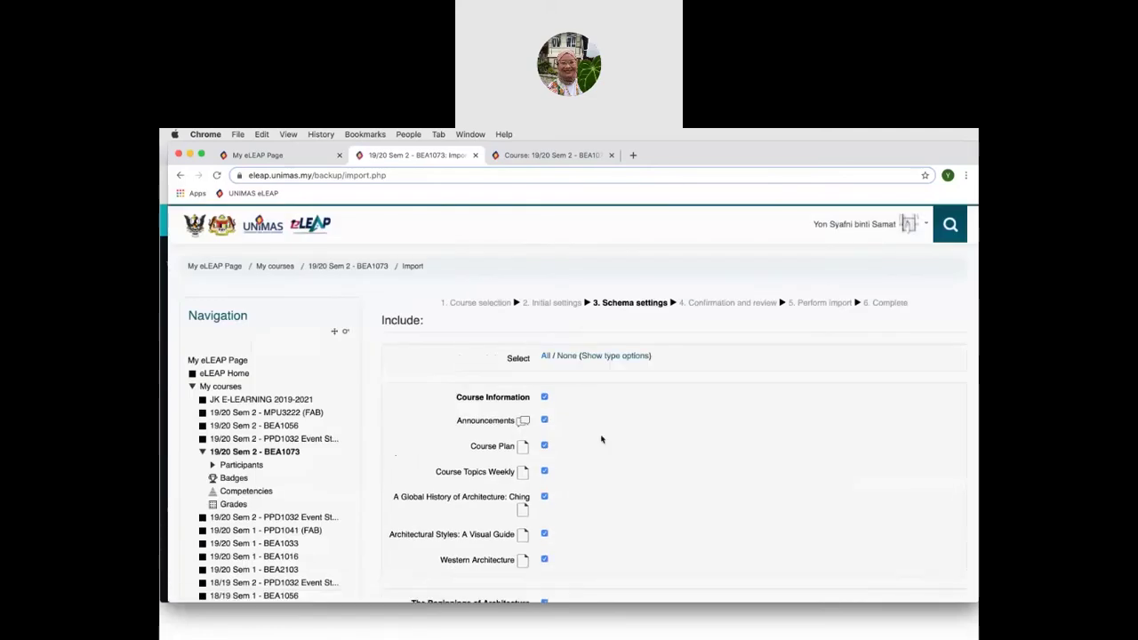
{"action": "scroll", "coordinate": [602, 446], "scroll_direction": "down", "scroll_amount": 2}
{"action": "scroll", "coordinate": [603, 446], "scroll_direction": "down", "scroll_amount": 3}
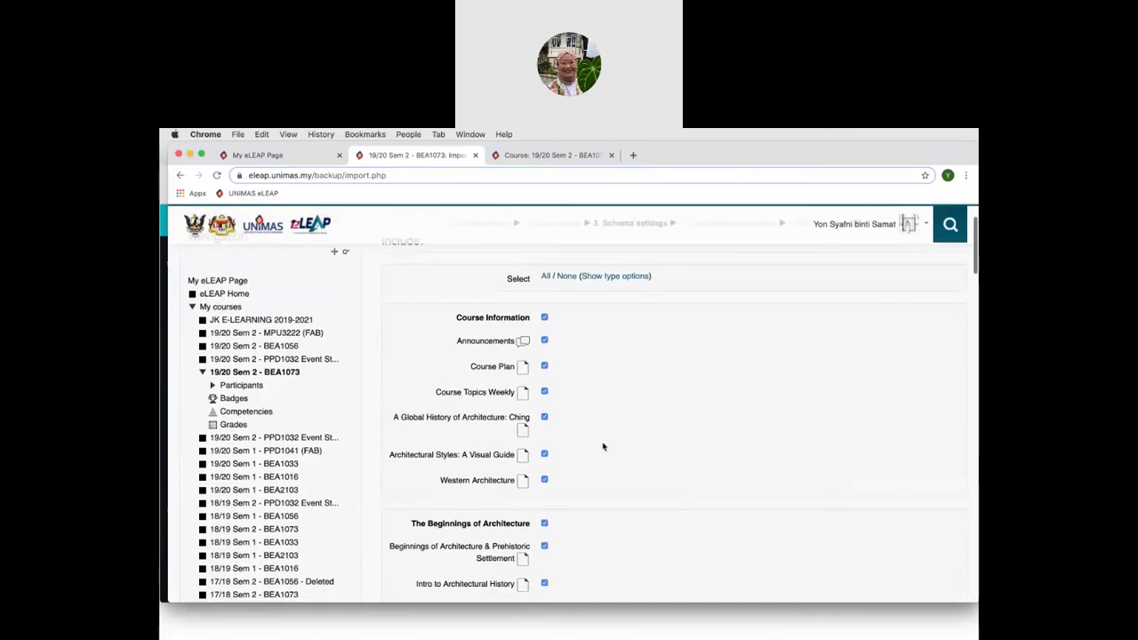
{"action": "scroll", "coordinate": [603, 446], "scroll_direction": "down", "scroll_amount": 2}
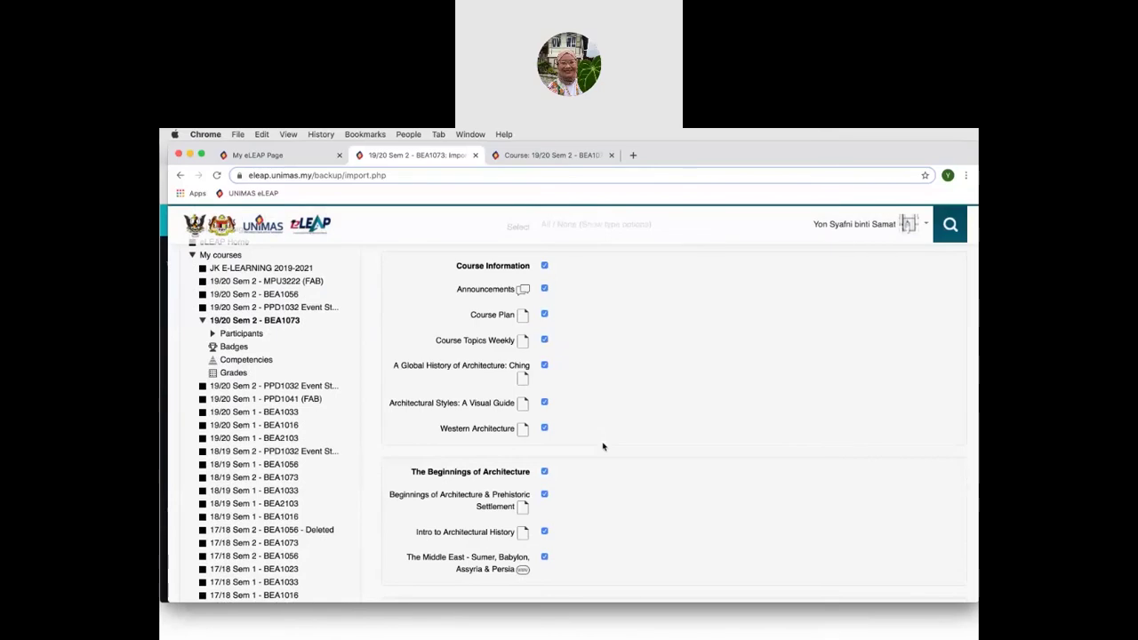
{"action": "scroll", "coordinate": [603, 447], "scroll_direction": "down", "scroll_amount": 1}
{"action": "scroll", "coordinate": [603, 446], "scroll_direction": "up", "scroll_amount": 3}
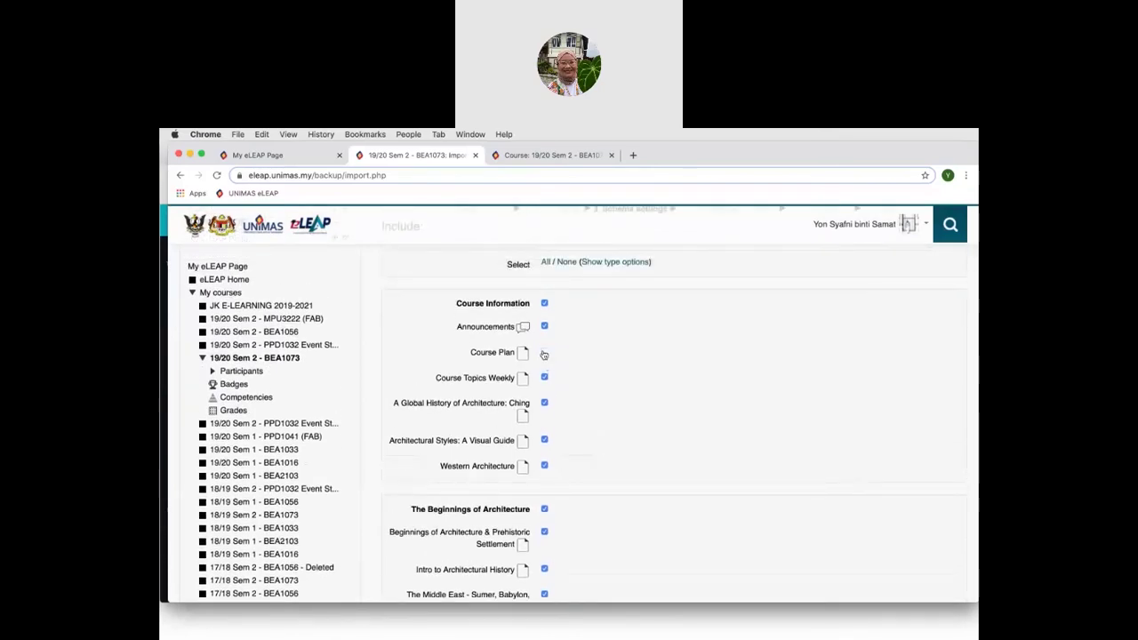
{"action": "left_click", "coordinate": [544, 354]}
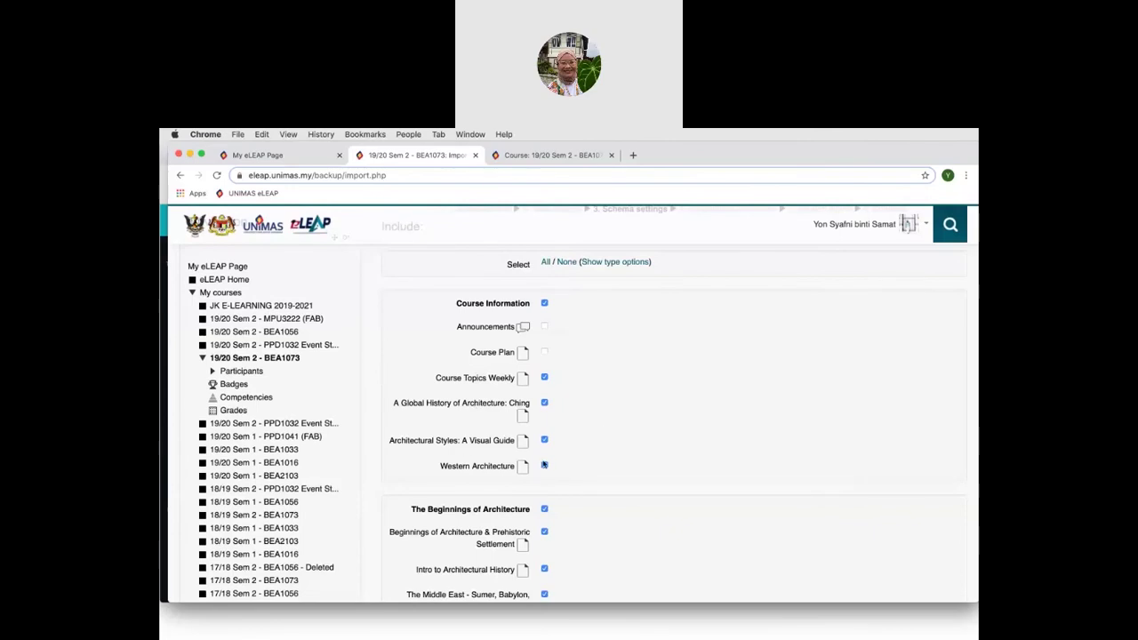
{"action": "scroll", "coordinate": [552, 468], "scroll_direction": "down", "scroll_amount": 2}
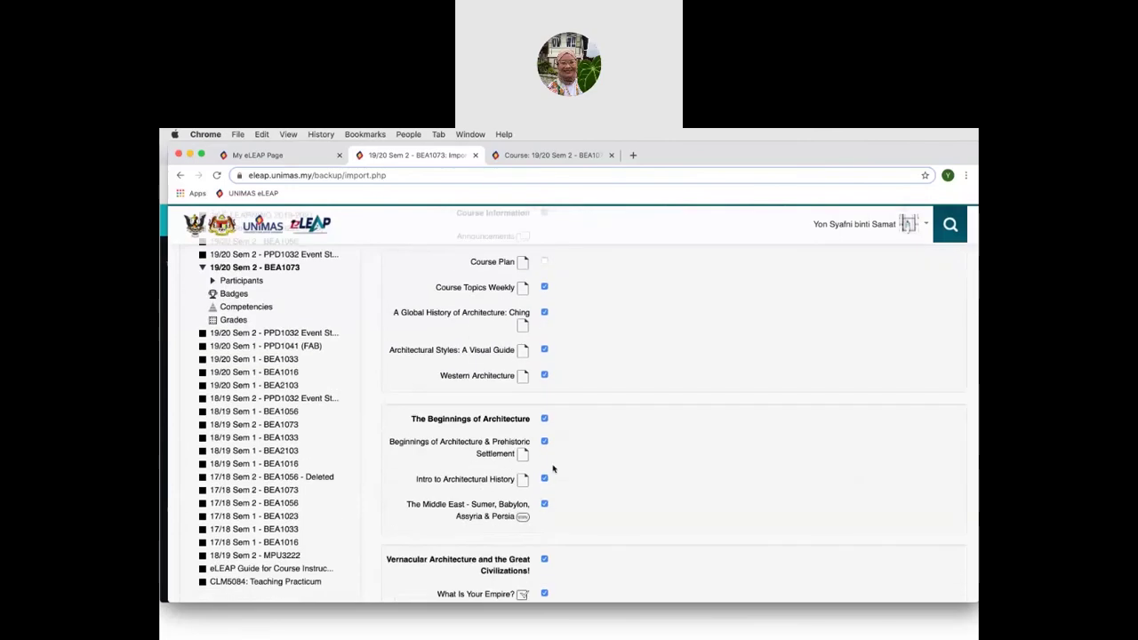
{"action": "scroll", "coordinate": [552, 469], "scroll_direction": "down", "scroll_amount": 2}
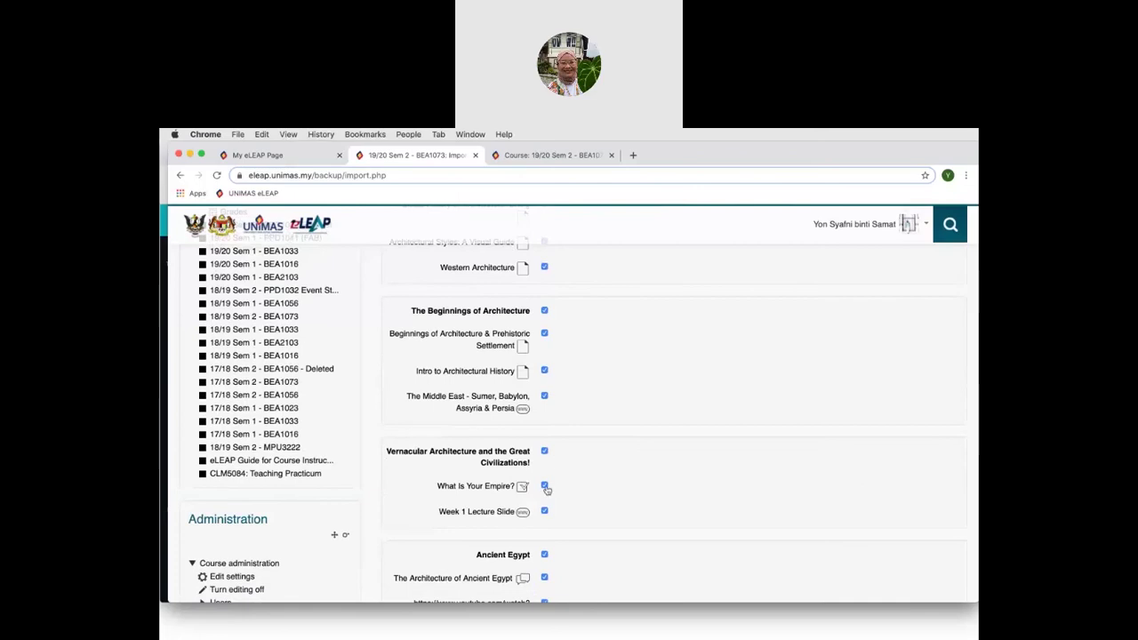
{"action": "left_click", "coordinate": [544, 485]}
Exclude Assignment 01 Brief, Assignment 1 Map and Assignment 01: Submission from the import.
{"action": "scroll", "coordinate": [574, 504], "scroll_direction": "down", "scroll_amount": 3}
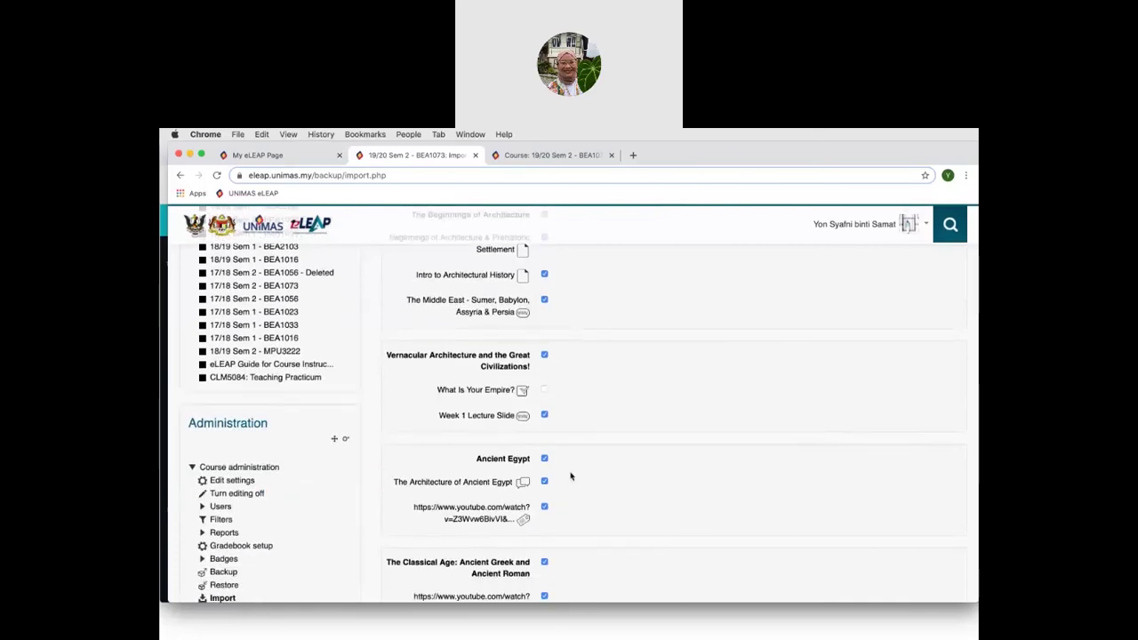
{"action": "scroll", "coordinate": [569, 475], "scroll_direction": "down", "scroll_amount": 1}
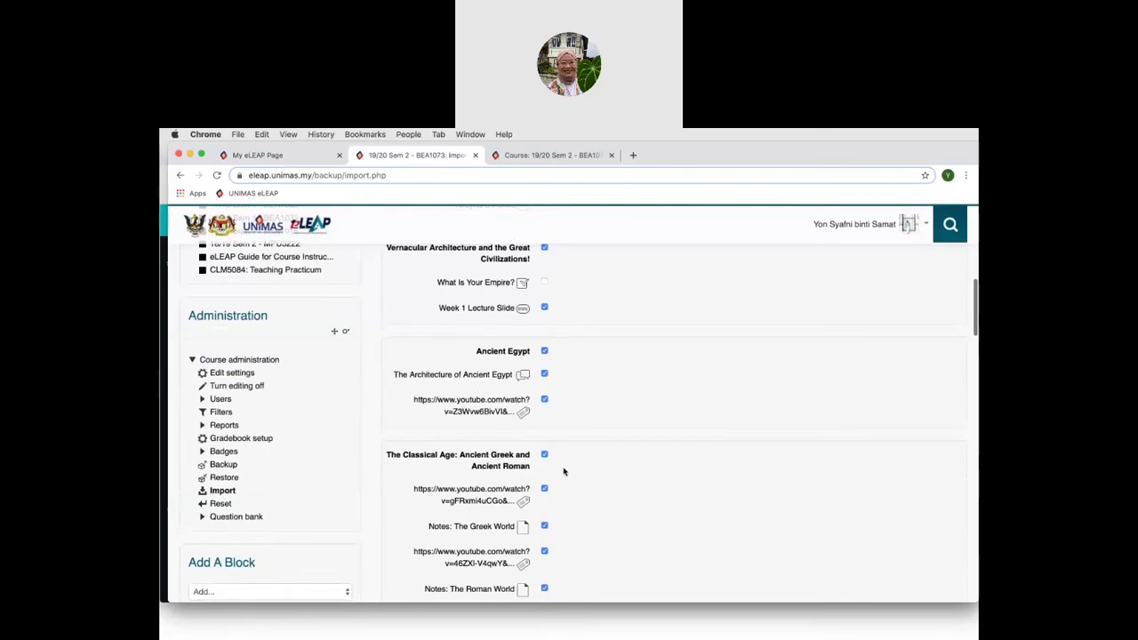
{"action": "scroll", "coordinate": [564, 469], "scroll_direction": "down", "scroll_amount": 2}
{"action": "scroll", "coordinate": [564, 469], "scroll_direction": "down", "scroll_amount": 2}
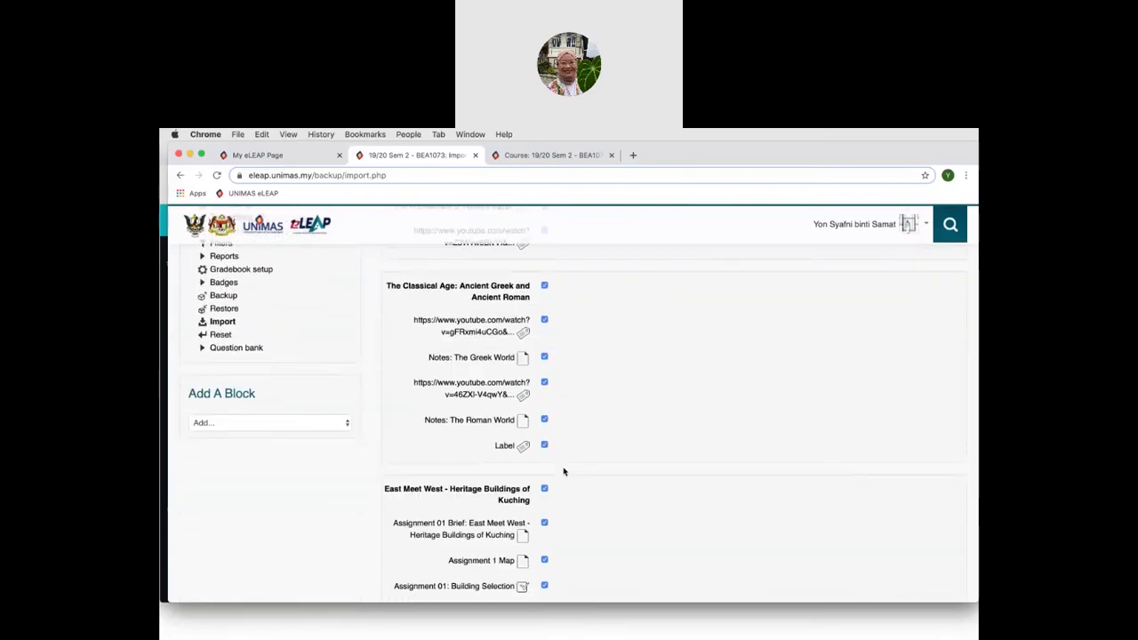
{"action": "scroll", "coordinate": [564, 469], "scroll_direction": "down", "scroll_amount": 2}
{"action": "left_click", "coordinate": [544, 429]}
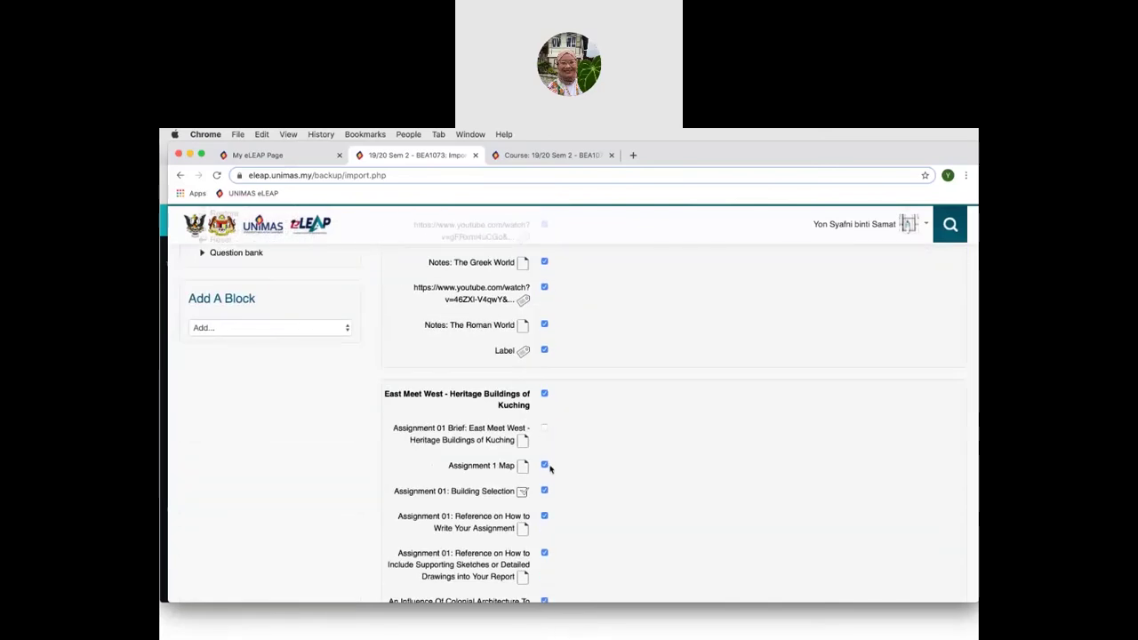
{"action": "left_click", "coordinate": [544, 465]}
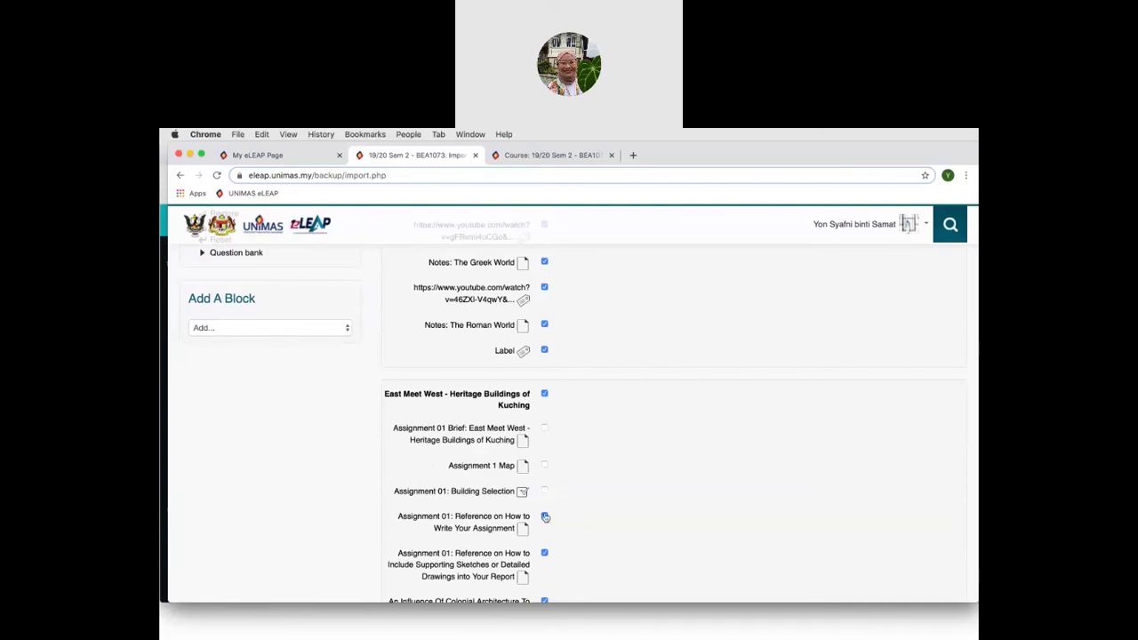
{"action": "scroll", "coordinate": [542, 520], "scroll_direction": "down", "scroll_amount": 2}
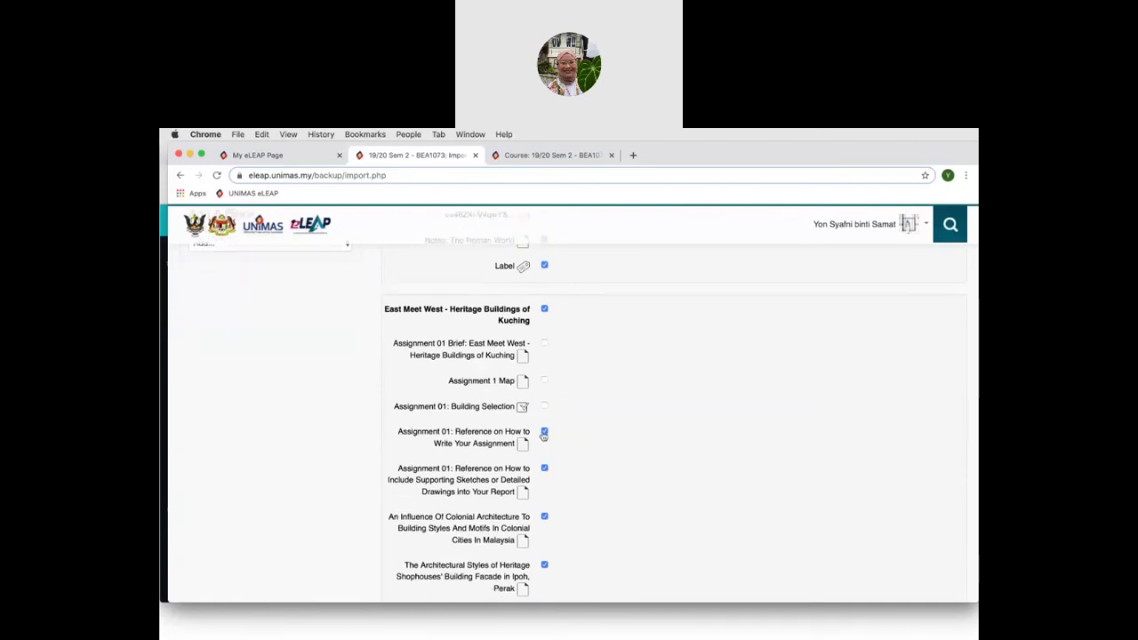
{"action": "scroll", "coordinate": [542, 494], "scroll_direction": "down", "scroll_amount": 3}
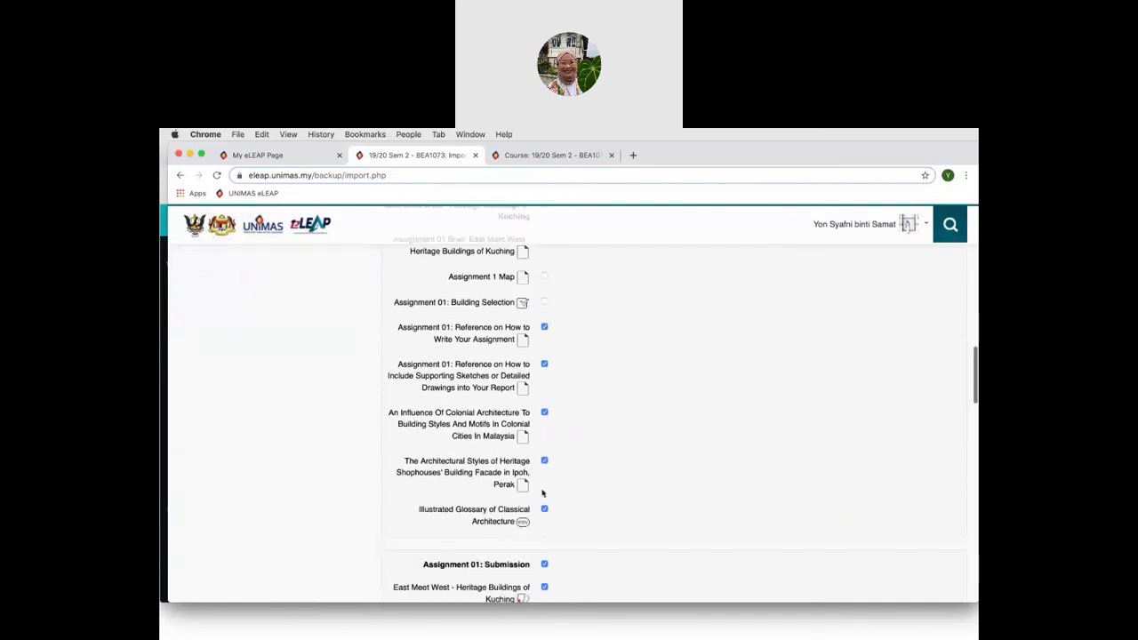
{"action": "scroll", "coordinate": [543, 493], "scroll_direction": "down", "scroll_amount": 4}
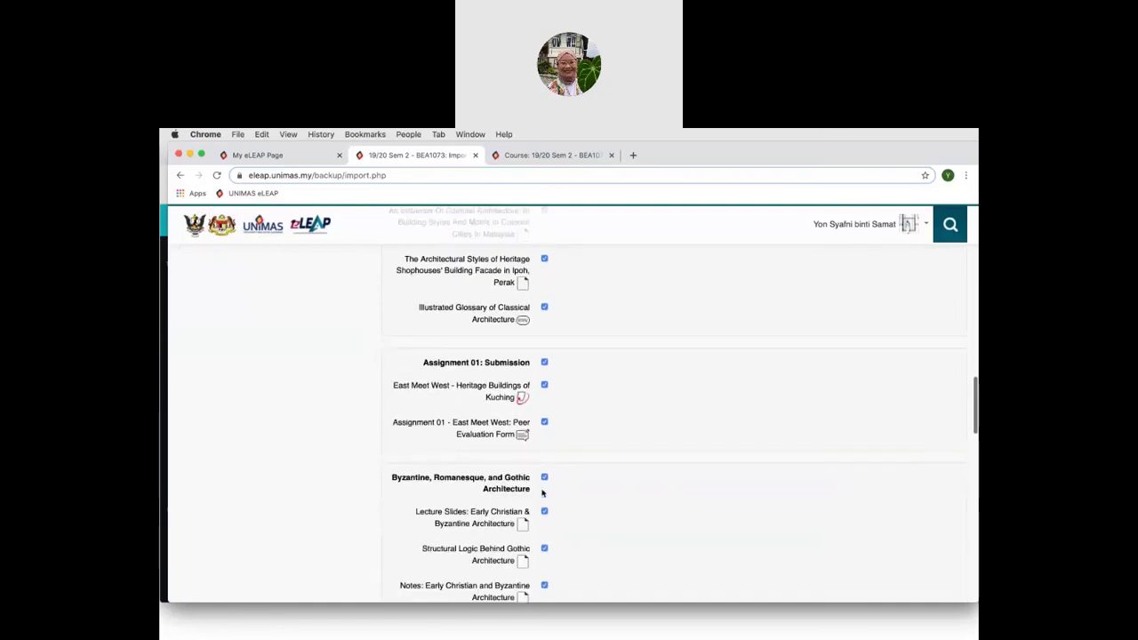
{"action": "scroll", "coordinate": [542, 493], "scroll_direction": "down", "scroll_amount": 1}
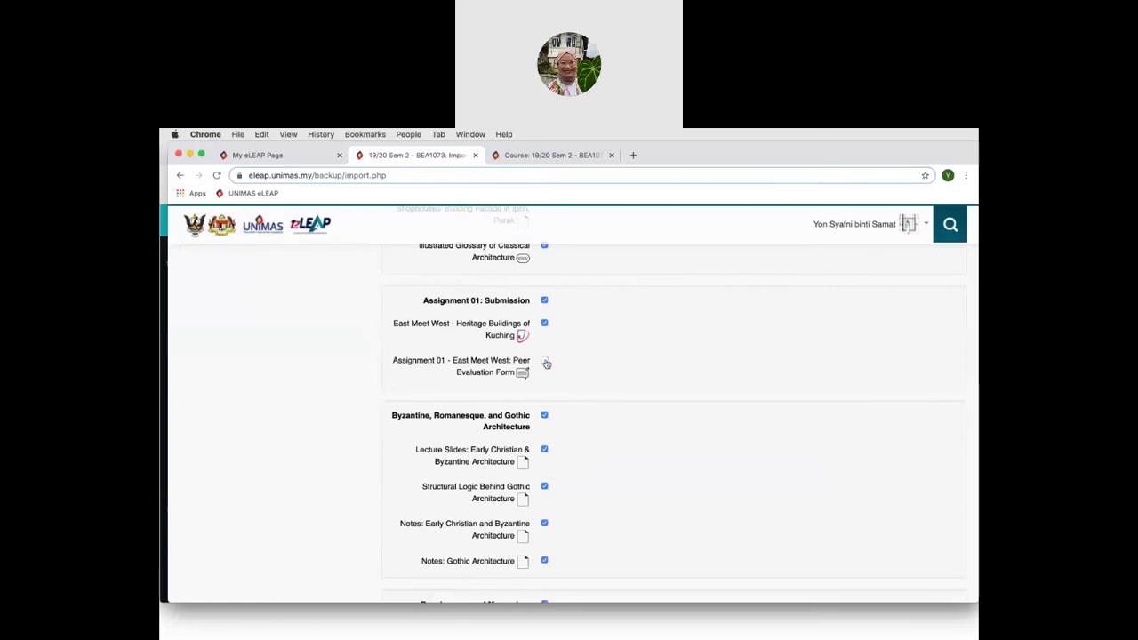
{"action": "left_click", "coordinate": [544, 303]}
Leave Topic 15 out of the import and proceed to Confirmation and review.
{"action": "scroll", "coordinate": [578, 424], "scroll_direction": "down", "scroll_amount": 2}
{"action": "scroll", "coordinate": [578, 424], "scroll_direction": "down", "scroll_amount": 3}
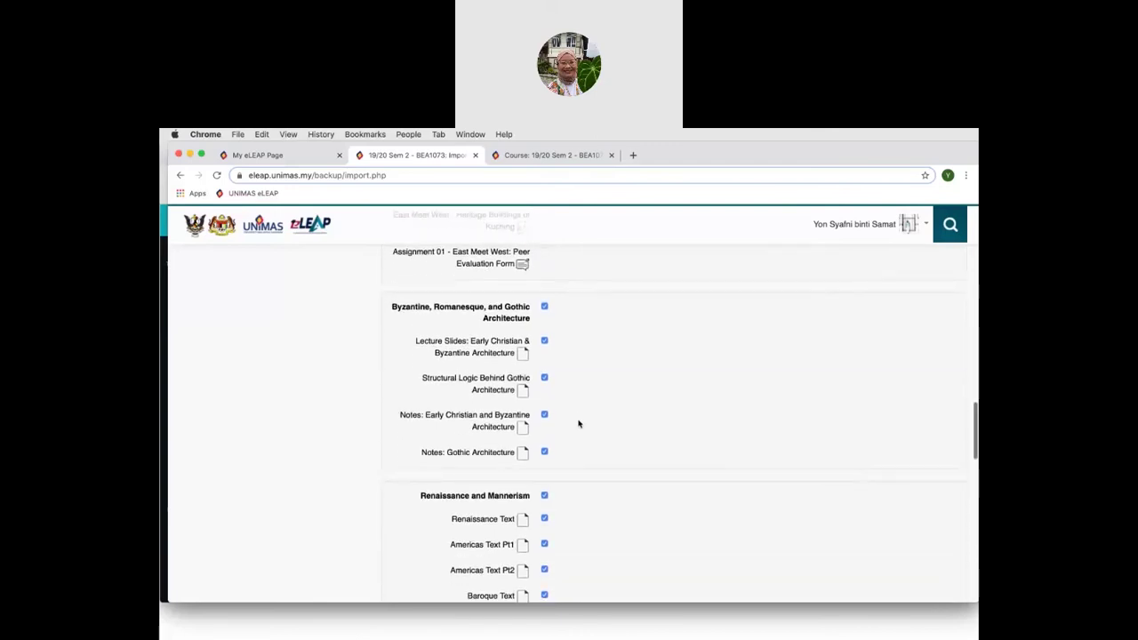
{"action": "scroll", "coordinate": [578, 424], "scroll_direction": "down", "scroll_amount": 7}
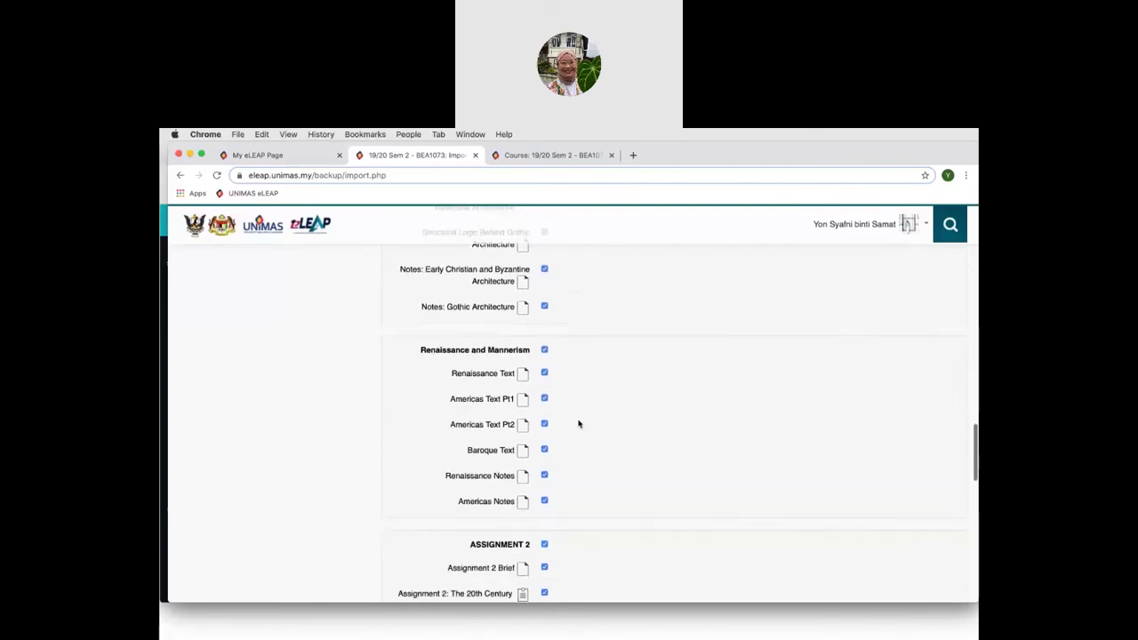
{"action": "scroll", "coordinate": [578, 424], "scroll_direction": "down", "scroll_amount": 12}
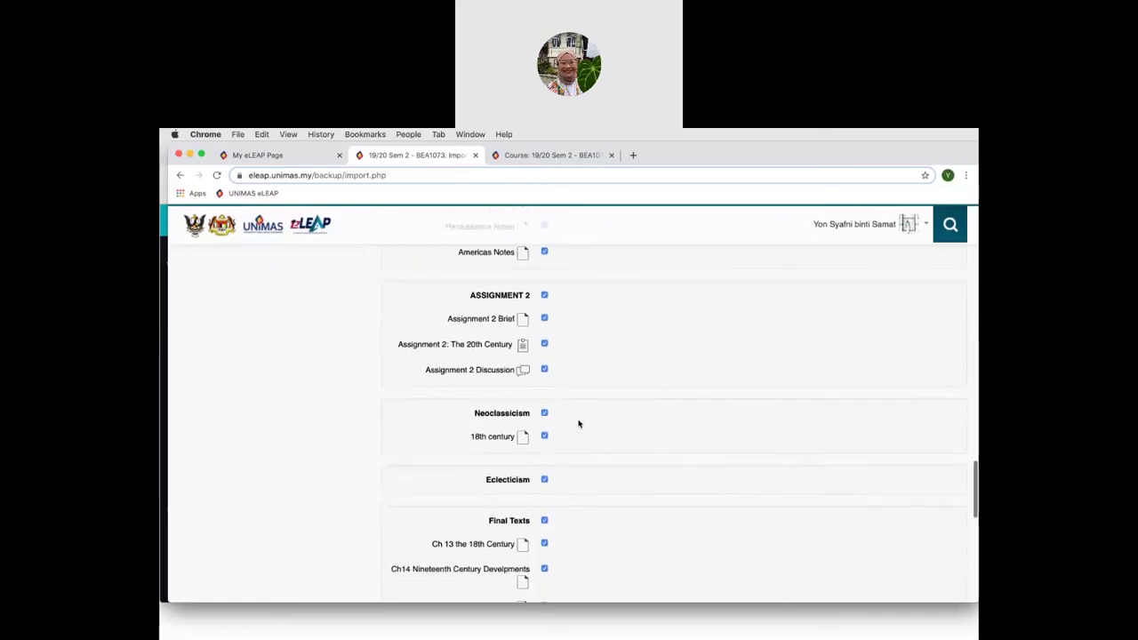
{"action": "scroll", "coordinate": [578, 424], "scroll_direction": "down", "scroll_amount": 15}
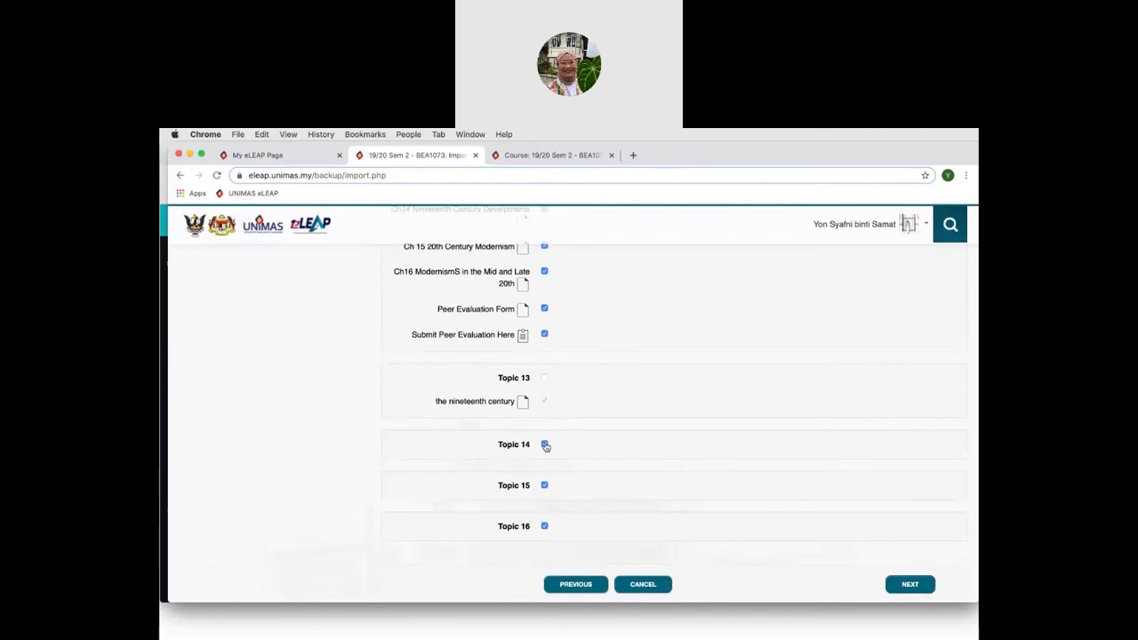
{"action": "left_click", "coordinate": [544, 486]}
{"action": "left_click", "coordinate": [910, 585]}
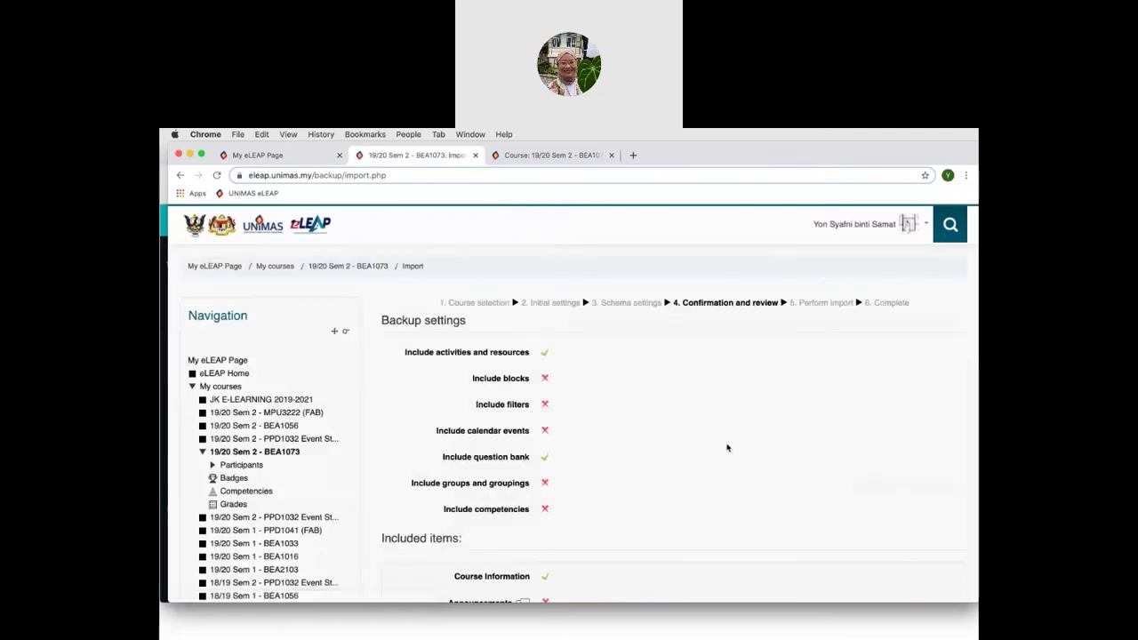
Review the confirmation list to the bottom and run Perform Import into BEA1073.
{"action": "scroll", "coordinate": [727, 448], "scroll_direction": "down", "scroll_amount": 10}
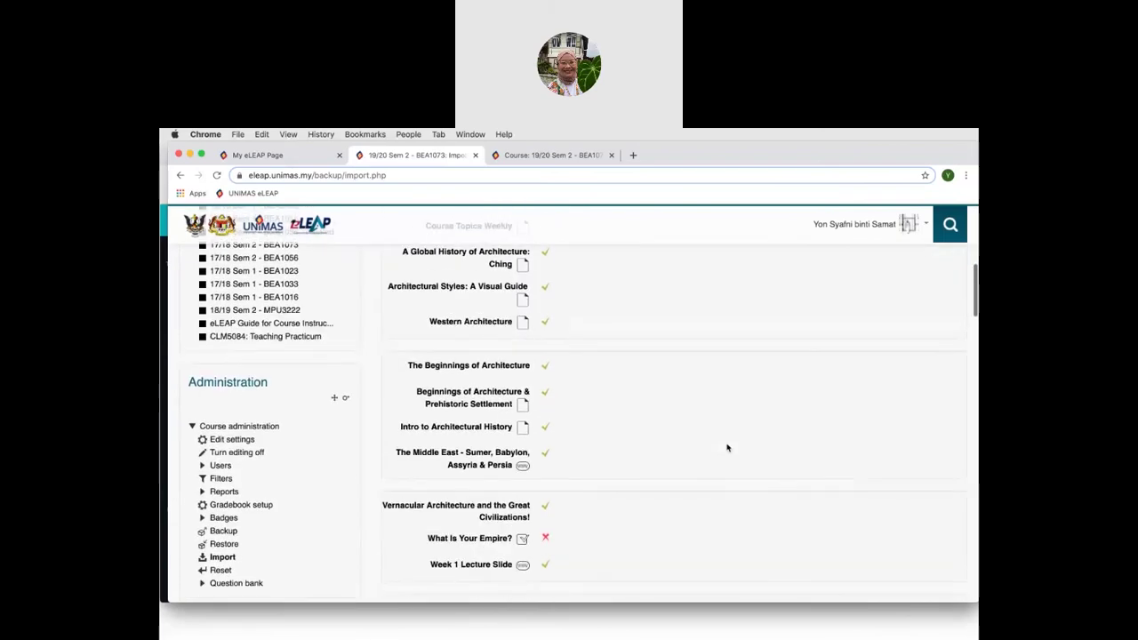
{"action": "scroll", "coordinate": [728, 448], "scroll_direction": "down", "scroll_amount": 10}
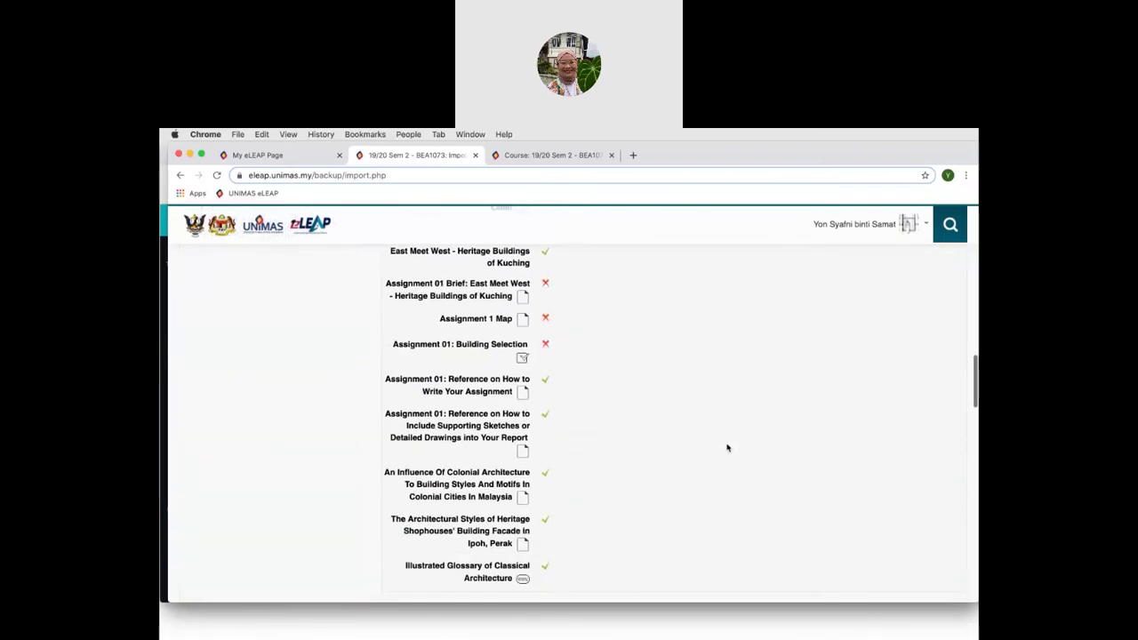
{"action": "scroll", "coordinate": [727, 448], "scroll_direction": "down", "scroll_amount": 8}
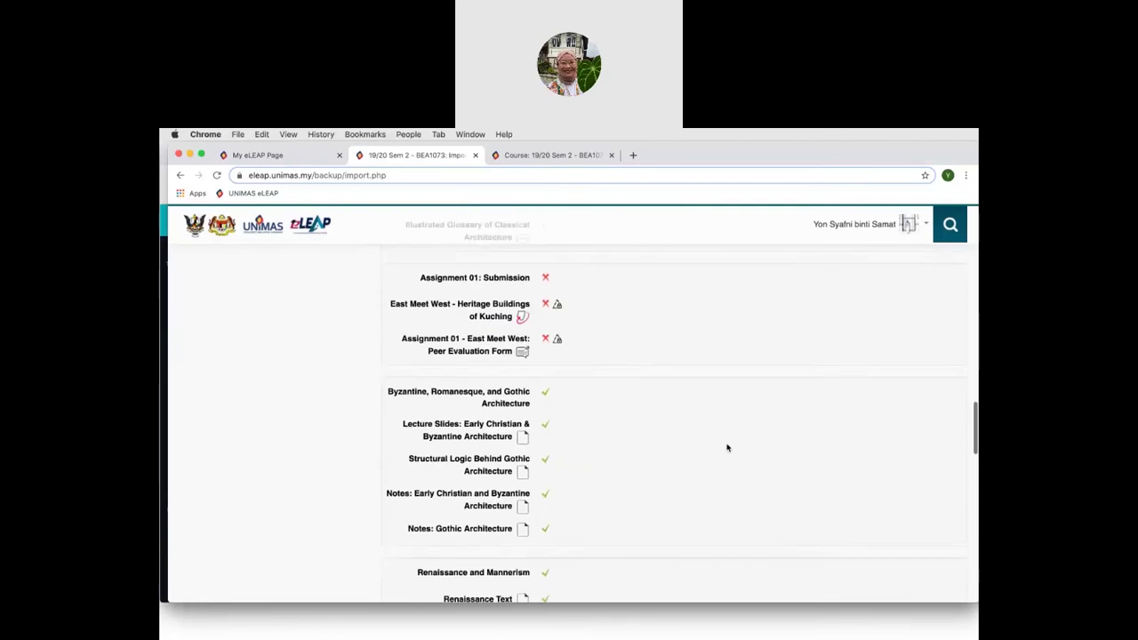
{"action": "scroll", "coordinate": [727, 448], "scroll_direction": "down", "scroll_amount": 8}
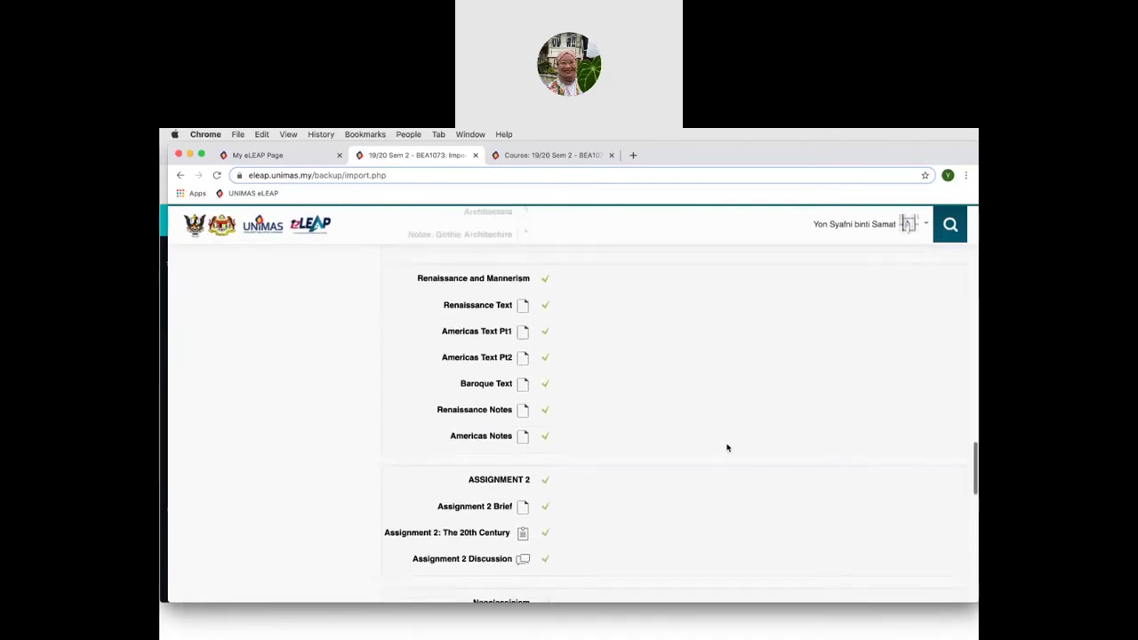
{"action": "scroll", "coordinate": [727, 448], "scroll_direction": "down", "scroll_amount": 10}
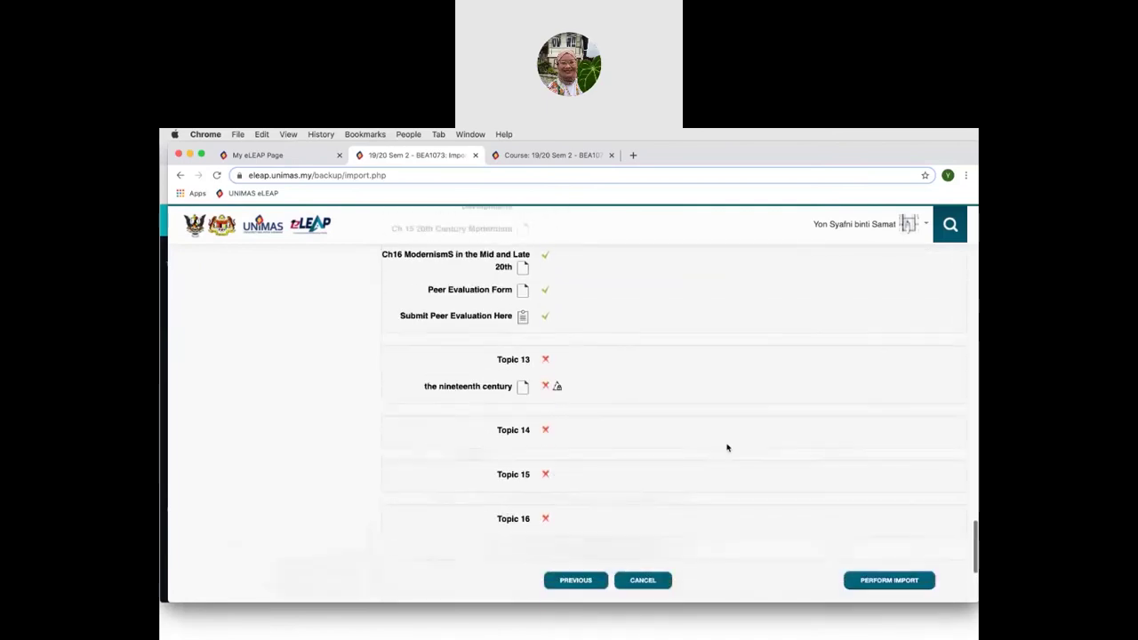
{"action": "scroll", "coordinate": [727, 448], "scroll_direction": "down", "scroll_amount": 1}
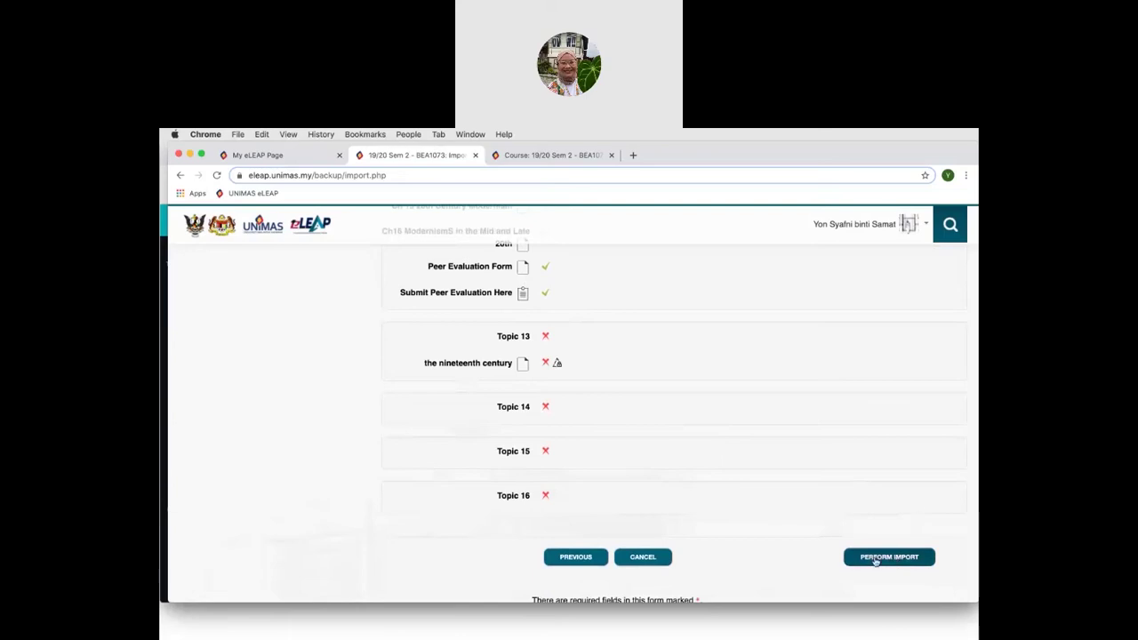
{"action": "left_click", "coordinate": [875, 559]}
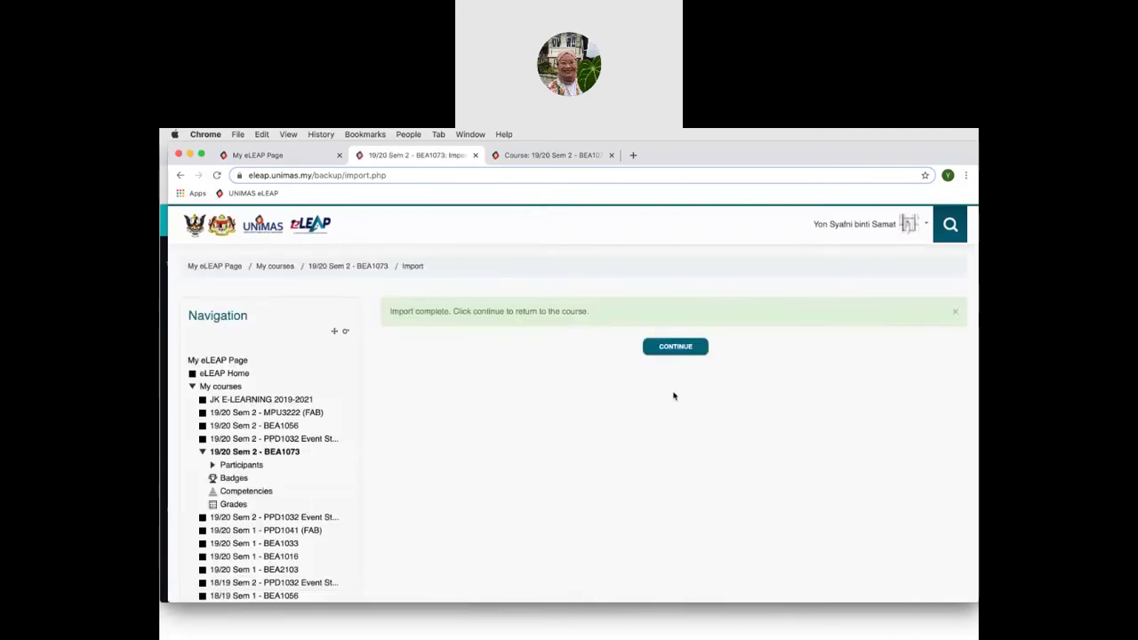
Continue back to BEA1073 and scroll past The Beginning of Architecture down to the Ancient Rome video.
{"action": "left_click", "coordinate": [686, 349]}
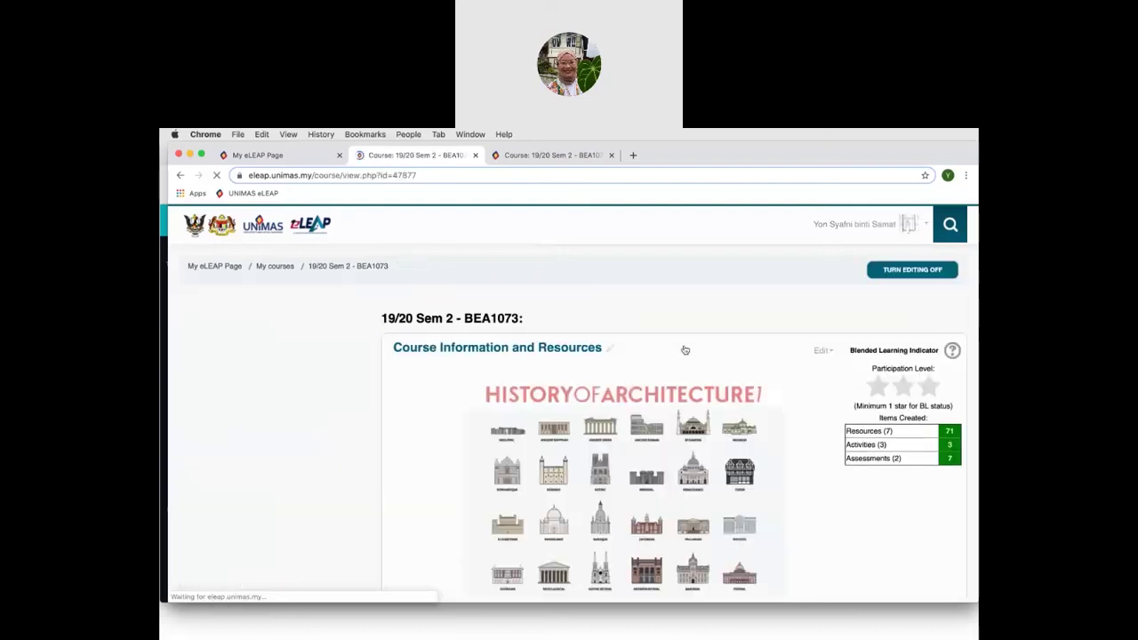
{"action": "scroll", "coordinate": [680, 462], "scroll_direction": "down", "scroll_amount": 5}
{"action": "scroll", "coordinate": [680, 475], "scroll_direction": "down", "scroll_amount": 3}
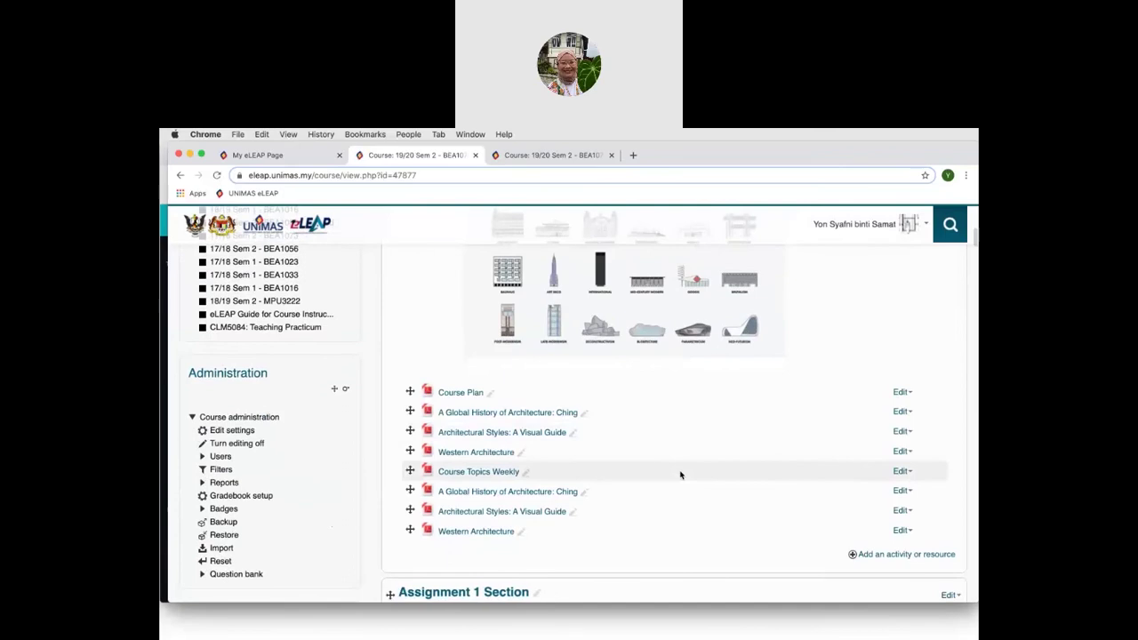
{"action": "scroll", "coordinate": [680, 474], "scroll_direction": "down", "scroll_amount": 10}
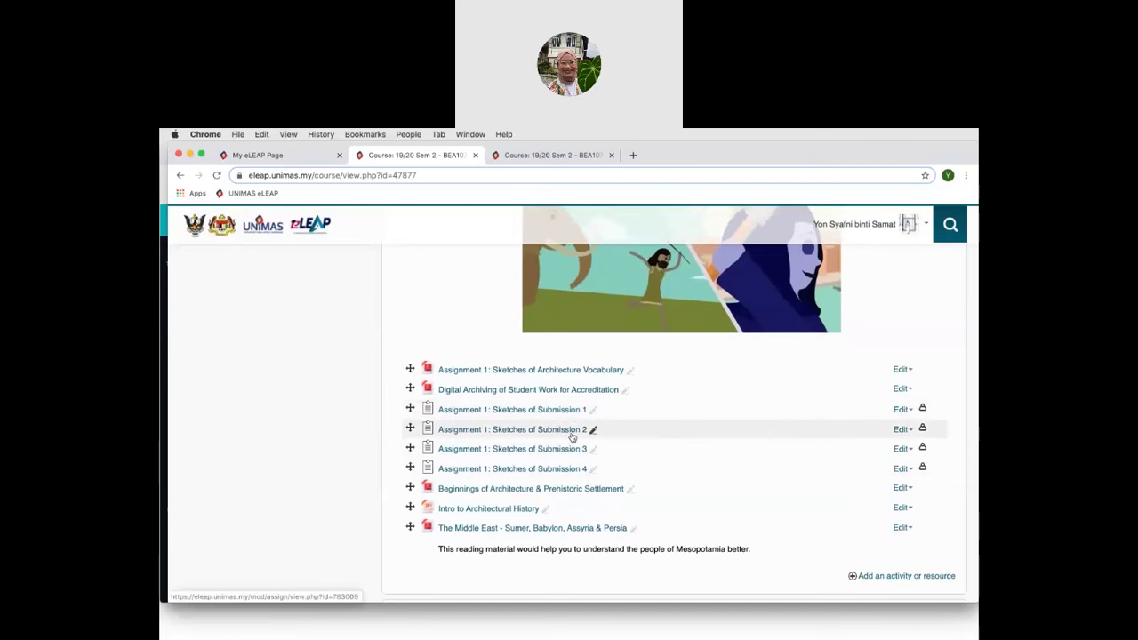
{"action": "scroll", "coordinate": [573, 436], "scroll_direction": "up", "scroll_amount": 10}
{"action": "scroll", "coordinate": [573, 437], "scroll_direction": "down", "scroll_amount": 15}
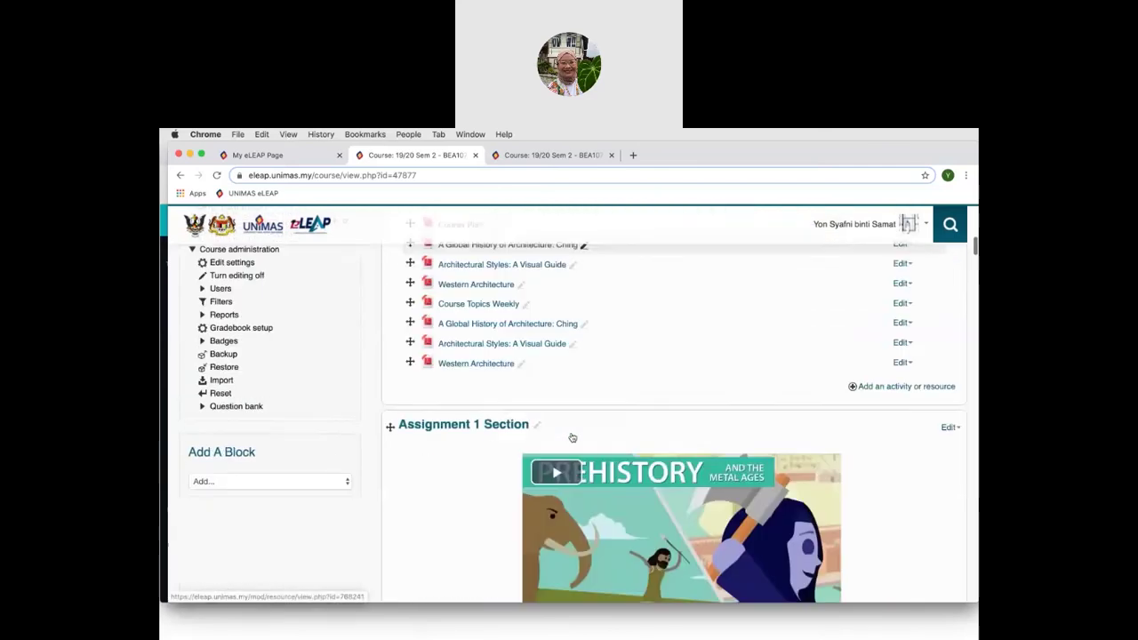
{"action": "scroll", "coordinate": [572, 437], "scroll_direction": "down", "scroll_amount": 6}
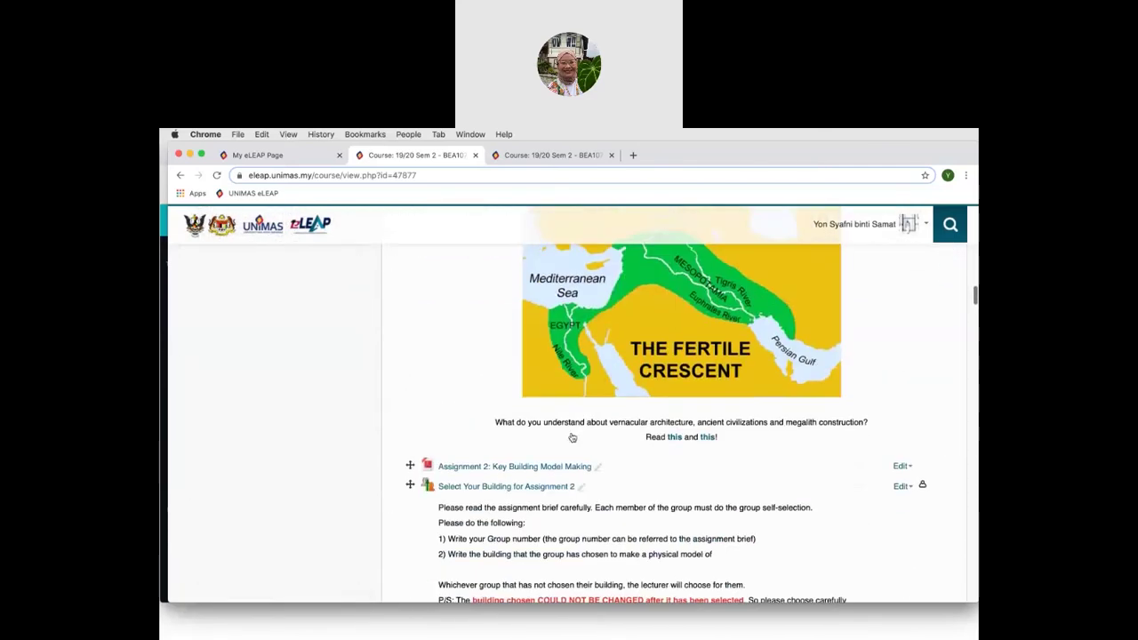
{"action": "scroll", "coordinate": [572, 435], "scroll_direction": "down", "scroll_amount": 6}
{"action": "scroll", "coordinate": [572, 435], "scroll_direction": "down", "scroll_amount": 3}
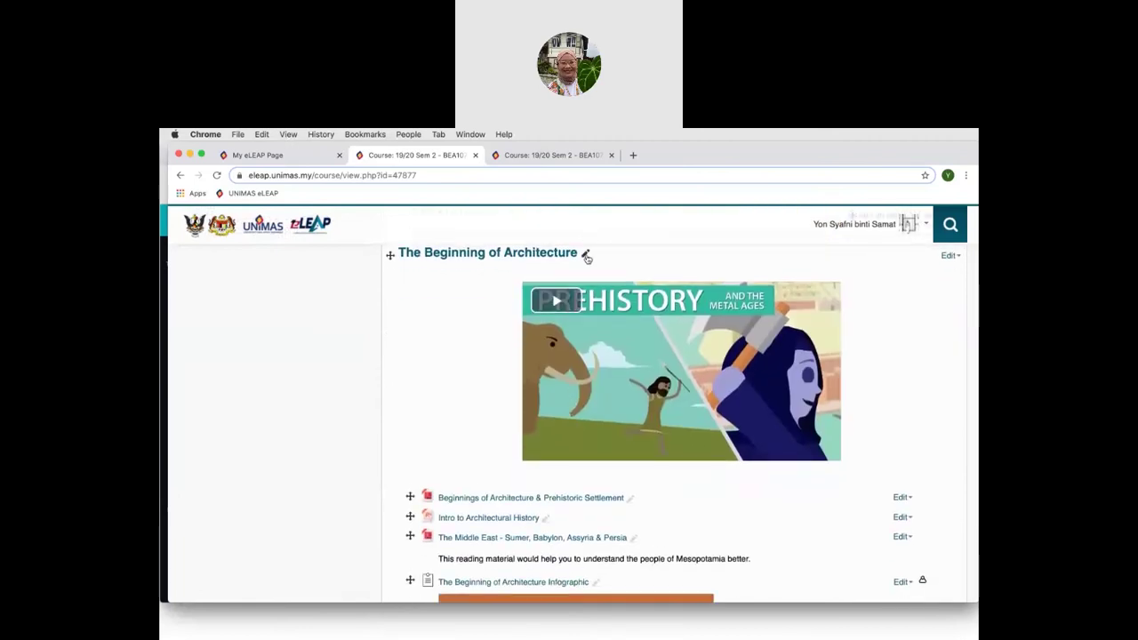
{"action": "scroll", "coordinate": [549, 499], "scroll_direction": "down", "scroll_amount": 20}
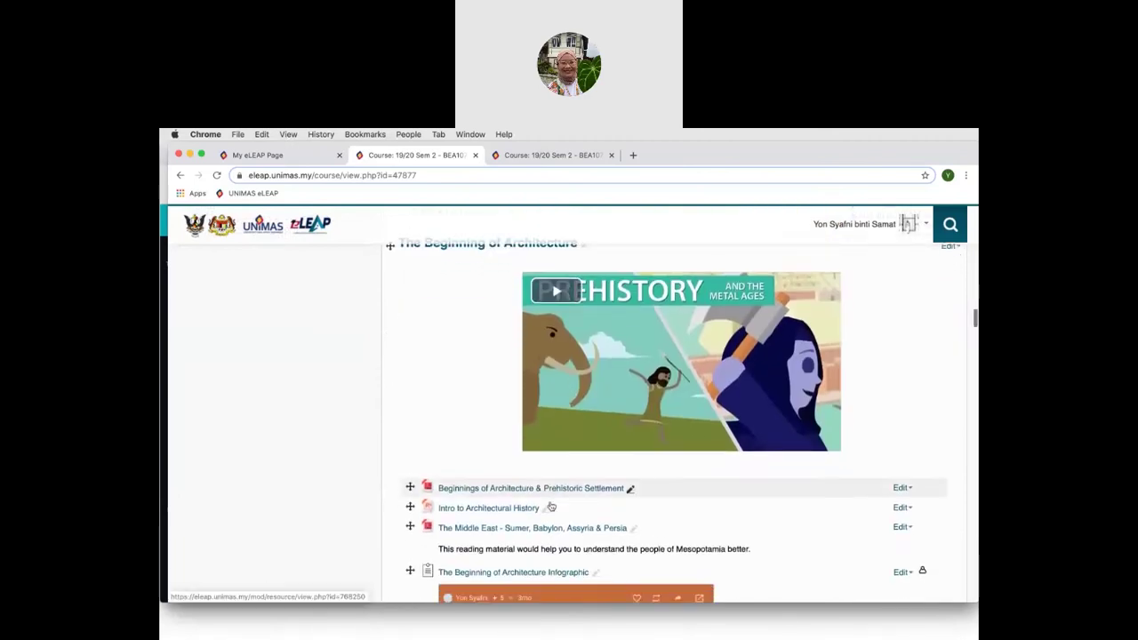
{"action": "scroll", "coordinate": [550, 505], "scroll_direction": "down", "scroll_amount": 5}
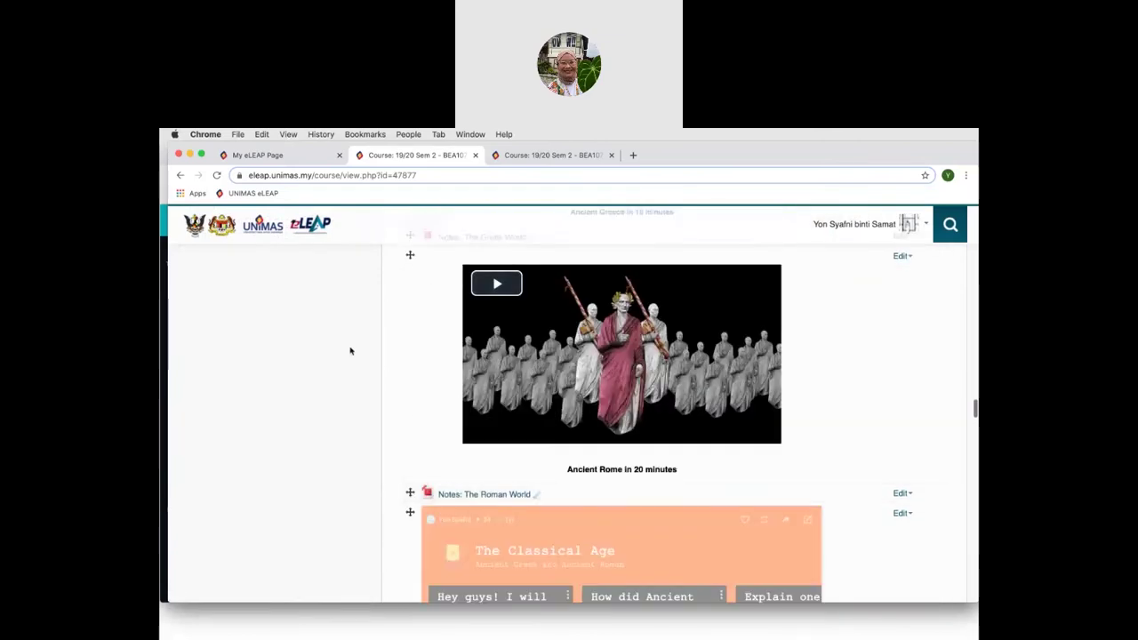
{"action": "key", "text": "ctrl+Up"}
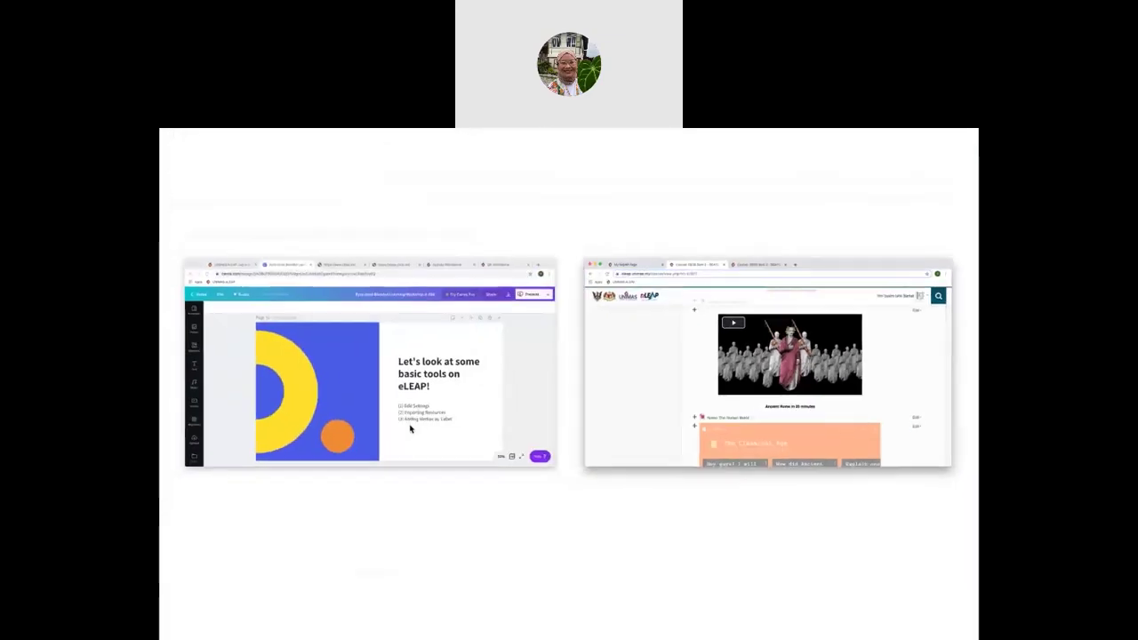
Show the Canva slide on basic eLEAP tools, then switch back to the BEA1073 course window.
{"action": "left_click", "coordinate": [426, 423]}
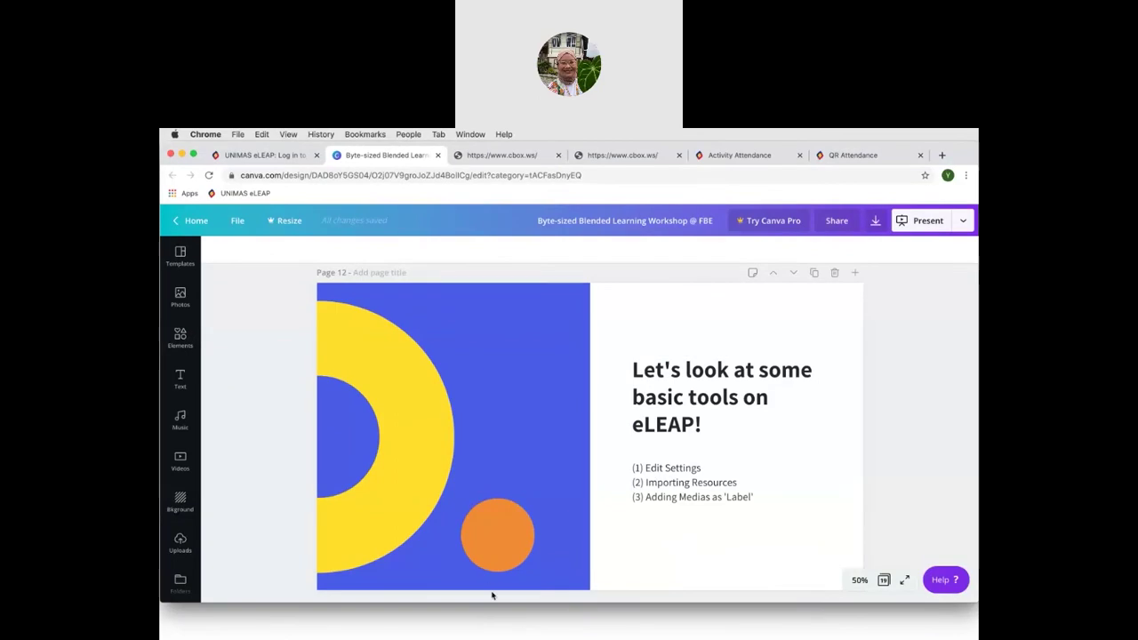
{"action": "key", "text": "ctrl+Down"}
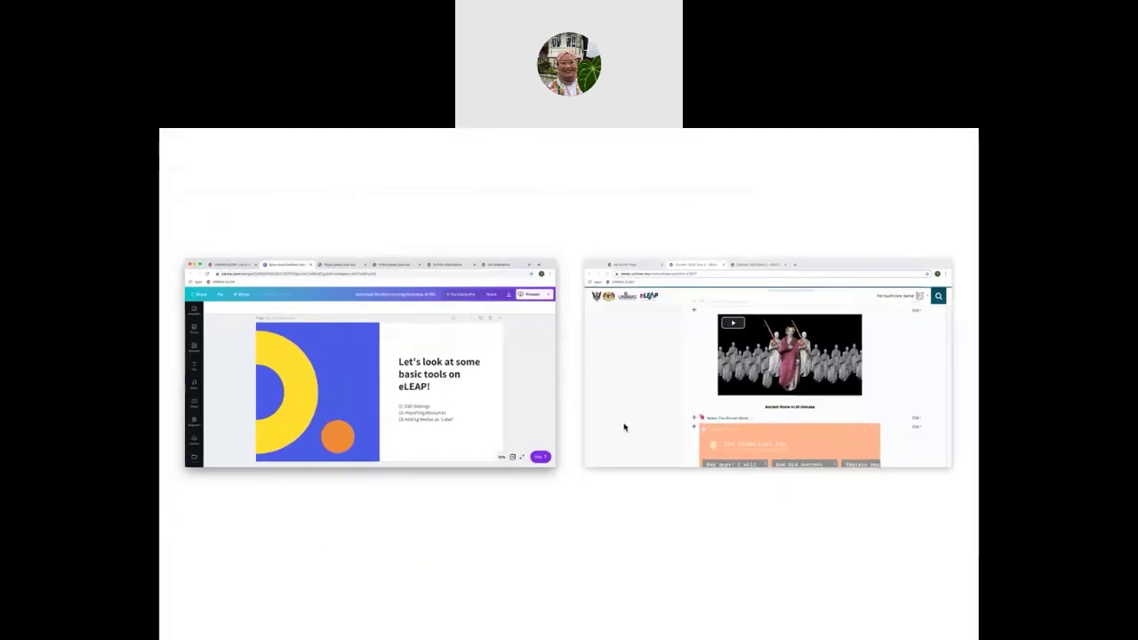
{"action": "left_click", "coordinate": [624, 427]}
Scroll to the Ancient Egypt section, opening and closing its editing menu without changes.
{"action": "scroll", "coordinate": [788, 407], "scroll_direction": "up", "scroll_amount": 3}
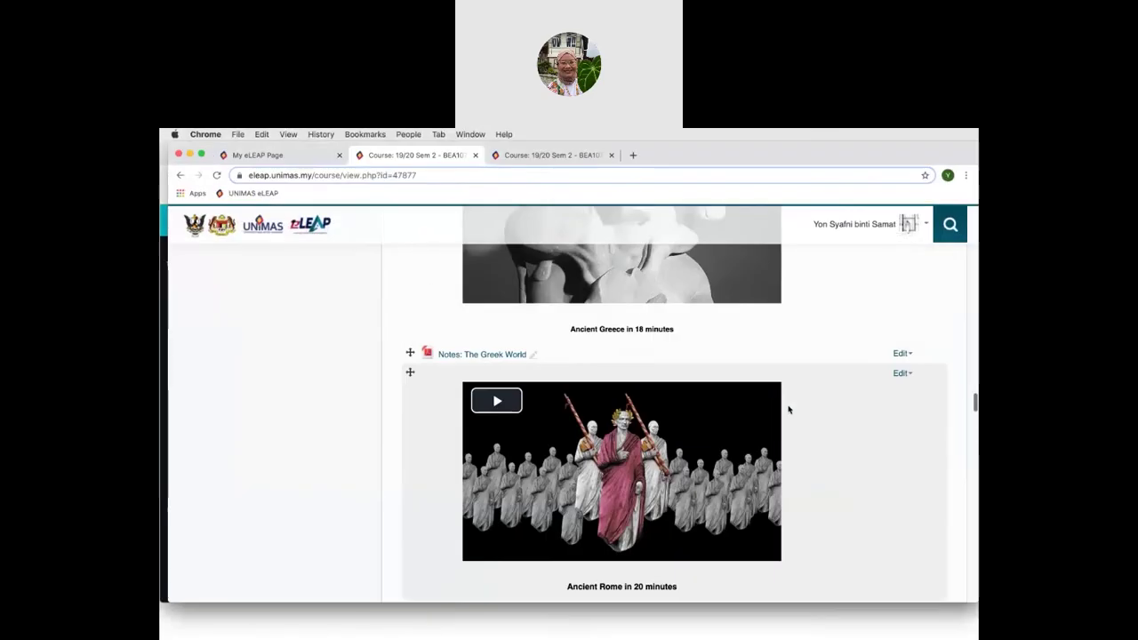
{"action": "scroll", "coordinate": [806, 427], "scroll_direction": "up", "scroll_amount": 6}
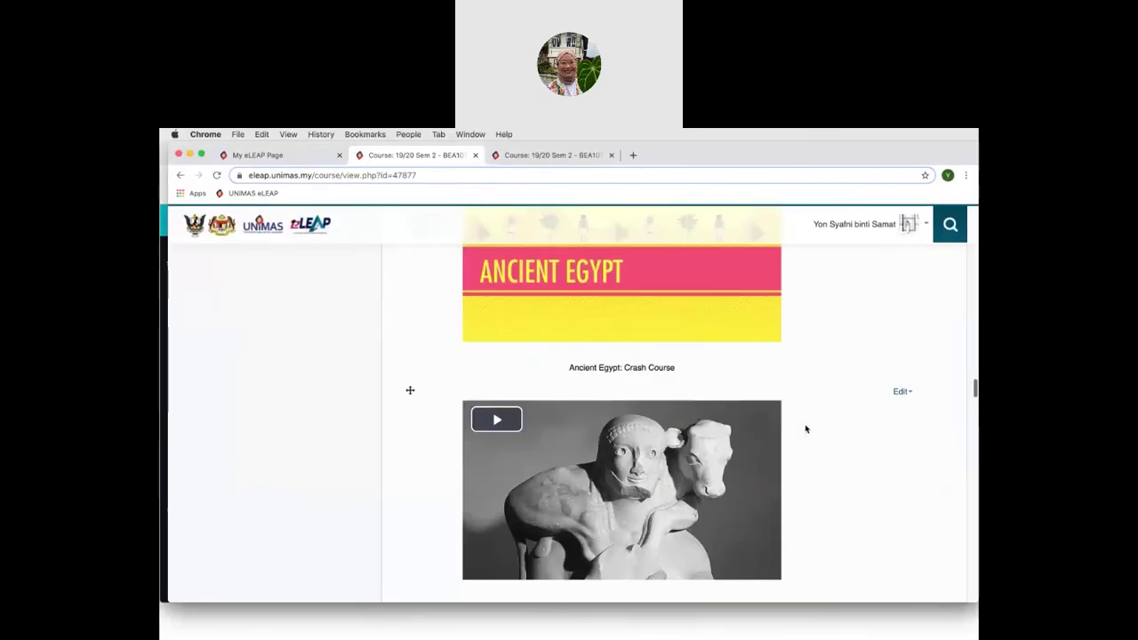
{"action": "scroll", "coordinate": [805, 429], "scroll_direction": "down", "scroll_amount": 3}
{"action": "scroll", "coordinate": [811, 428], "scroll_direction": "down", "scroll_amount": 3}
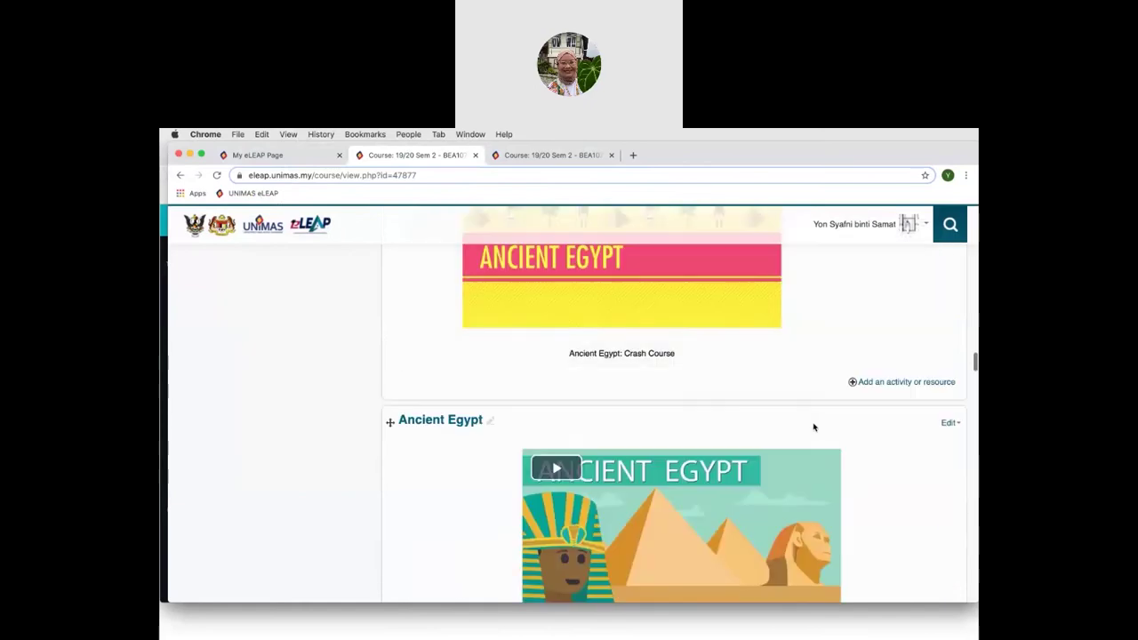
{"action": "scroll", "coordinate": [928, 433], "scroll_direction": "down", "scroll_amount": 3}
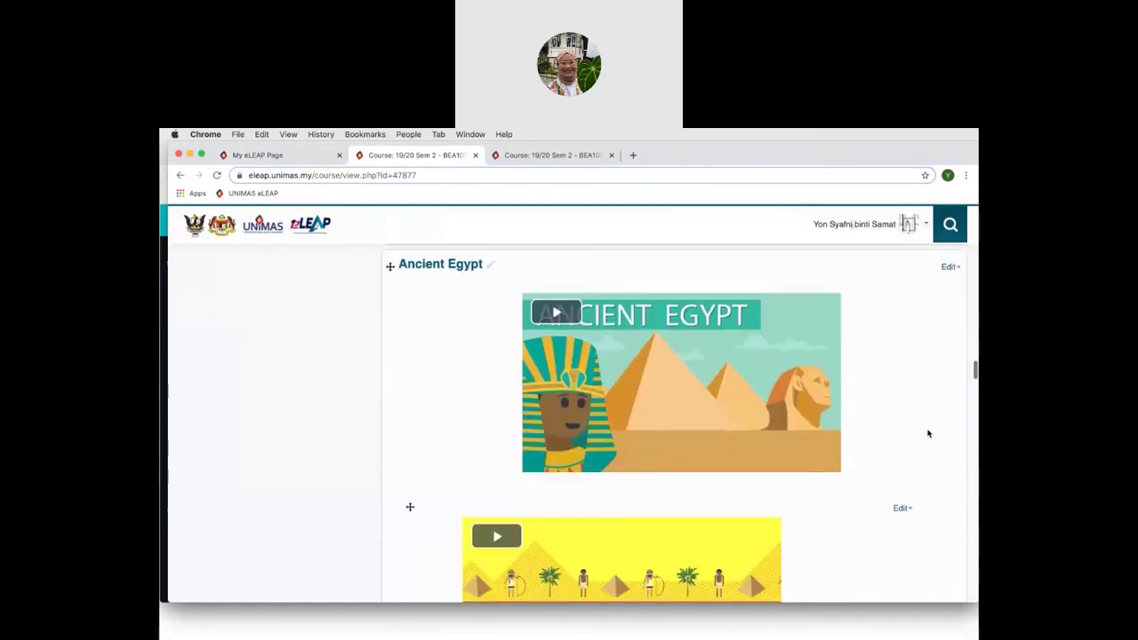
{"action": "left_click", "coordinate": [948, 267]}
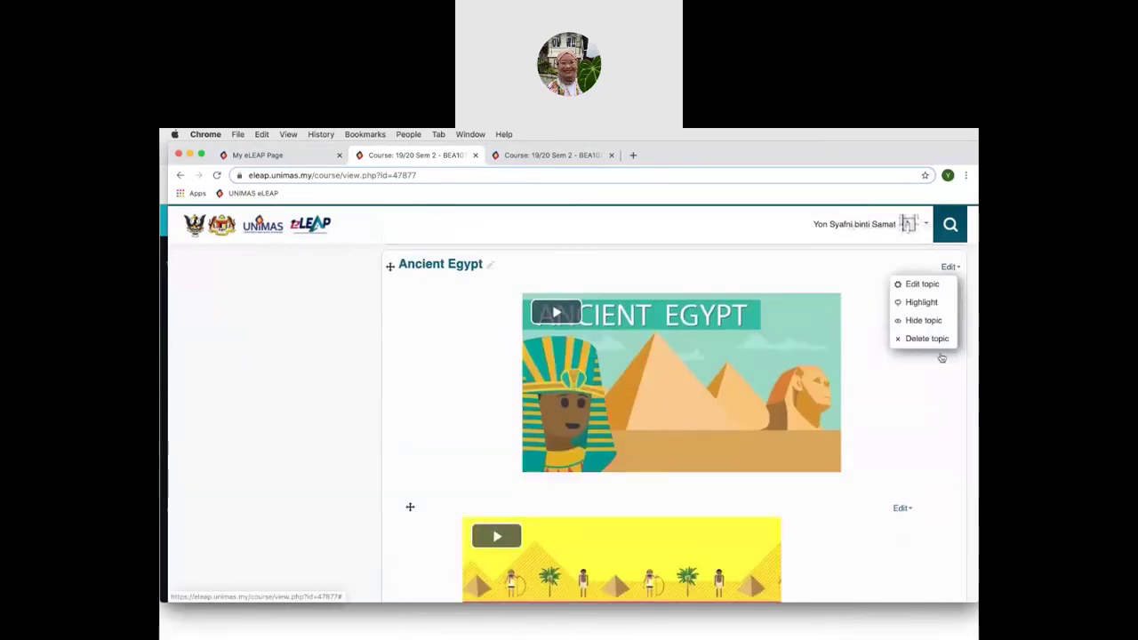
{"action": "left_click", "coordinate": [932, 428]}
Add a Label to the Ancient Egypt section from the activity chooser.
{"action": "scroll", "coordinate": [900, 507], "scroll_direction": "down", "scroll_amount": 10}
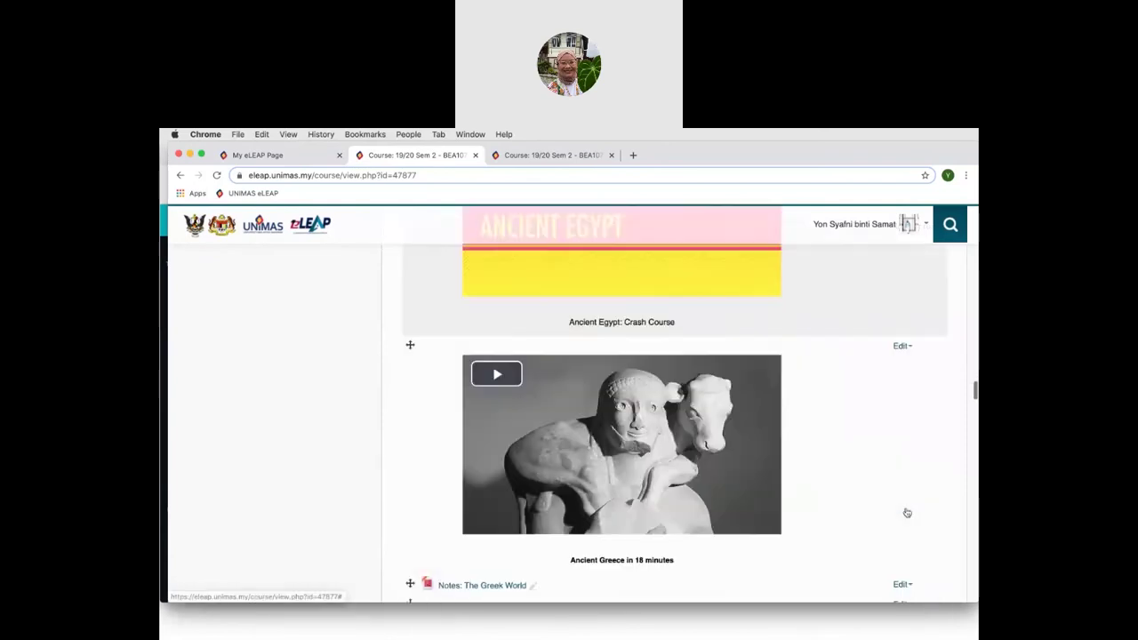
{"action": "scroll", "coordinate": [906, 512], "scroll_direction": "down", "scroll_amount": 5}
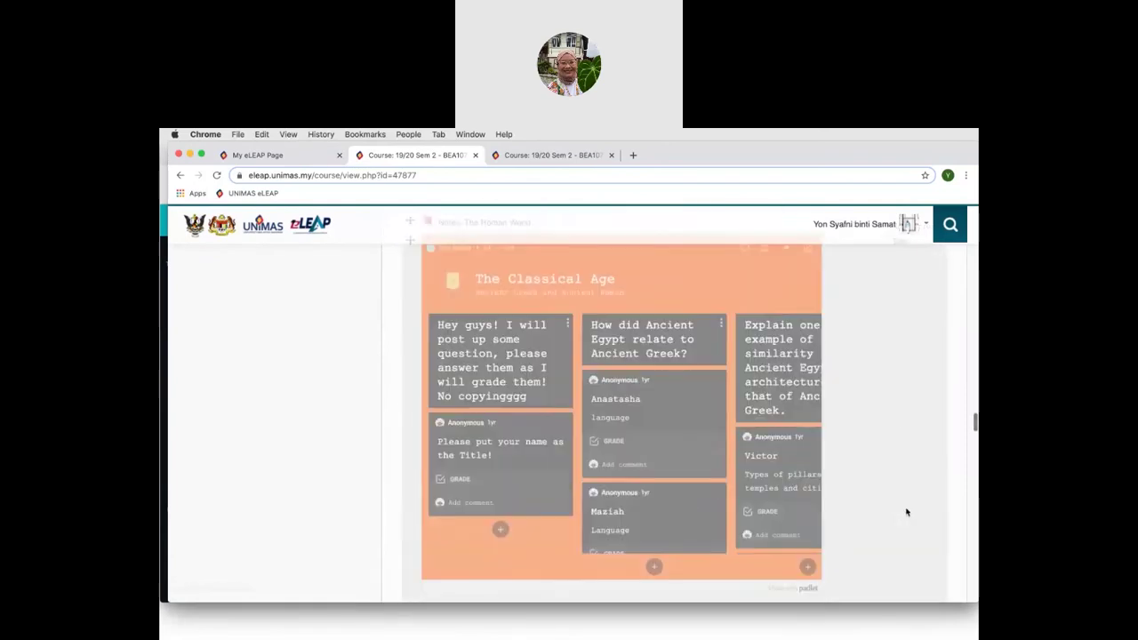
{"action": "scroll", "coordinate": [905, 512], "scroll_direction": "down", "scroll_amount": 3}
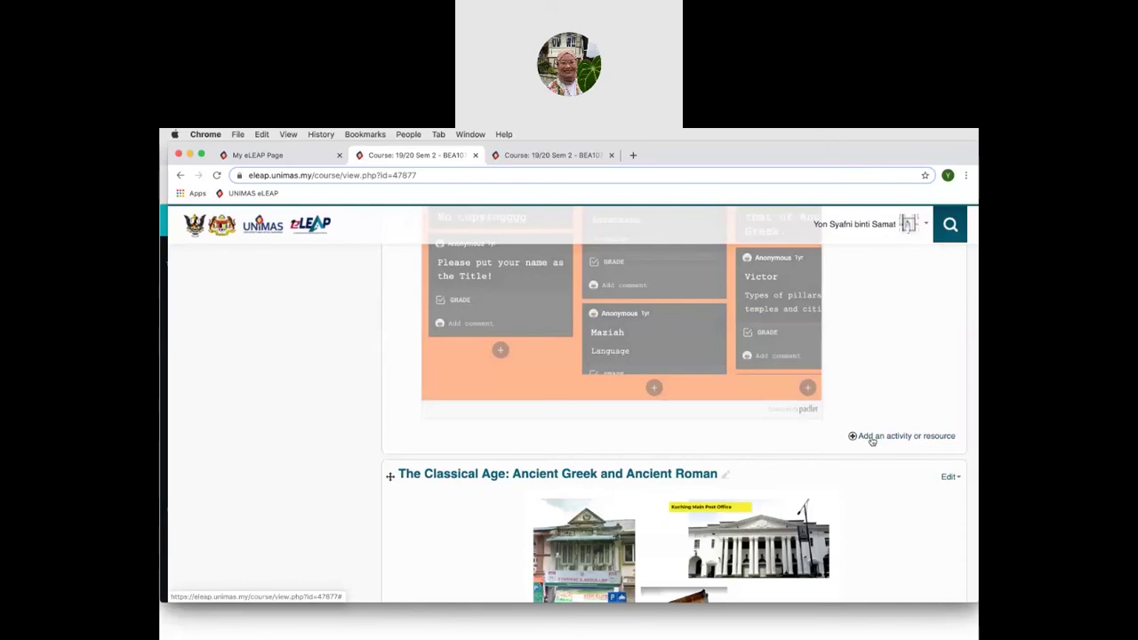
{"action": "left_click", "coordinate": [902, 435]}
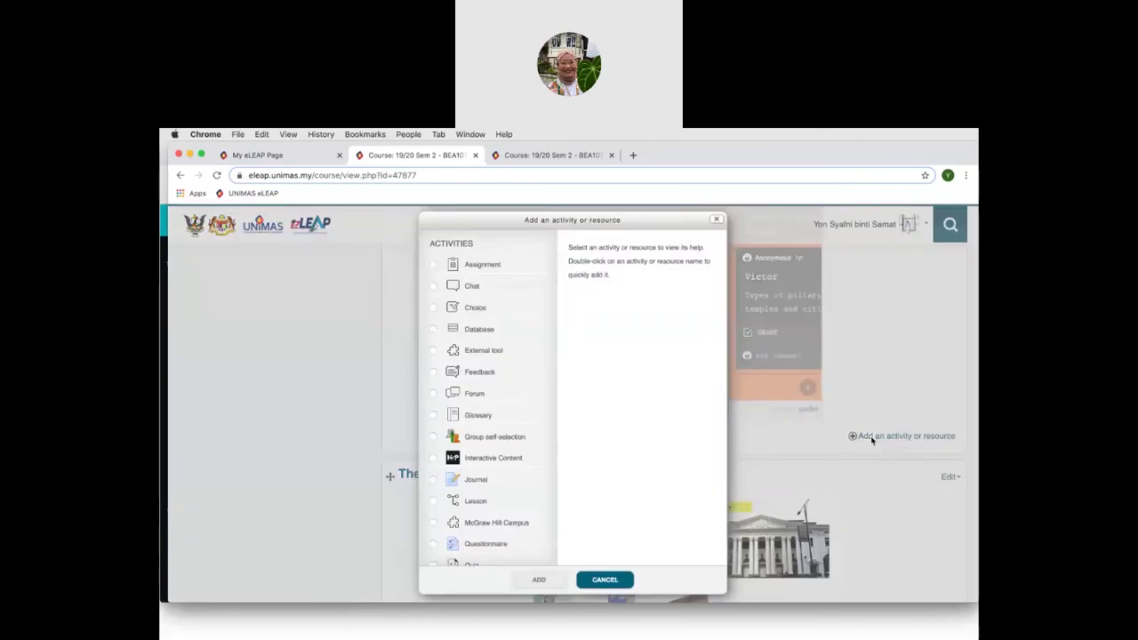
{"action": "scroll", "coordinate": [519, 413], "scroll_direction": "down", "scroll_amount": 5}
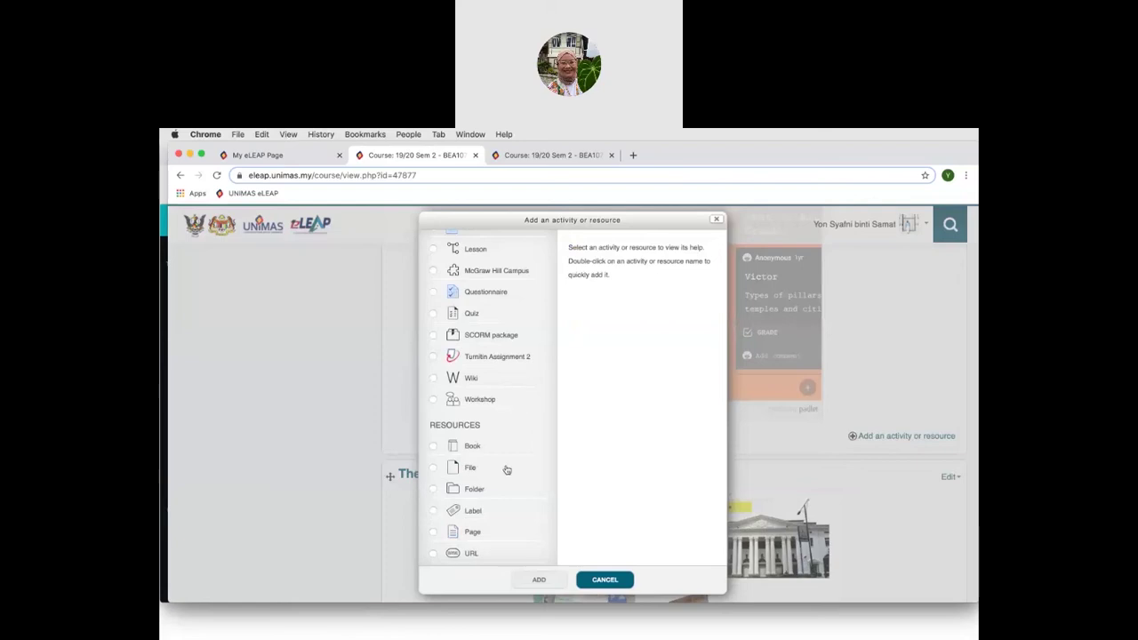
{"action": "left_click", "coordinate": [434, 512]}
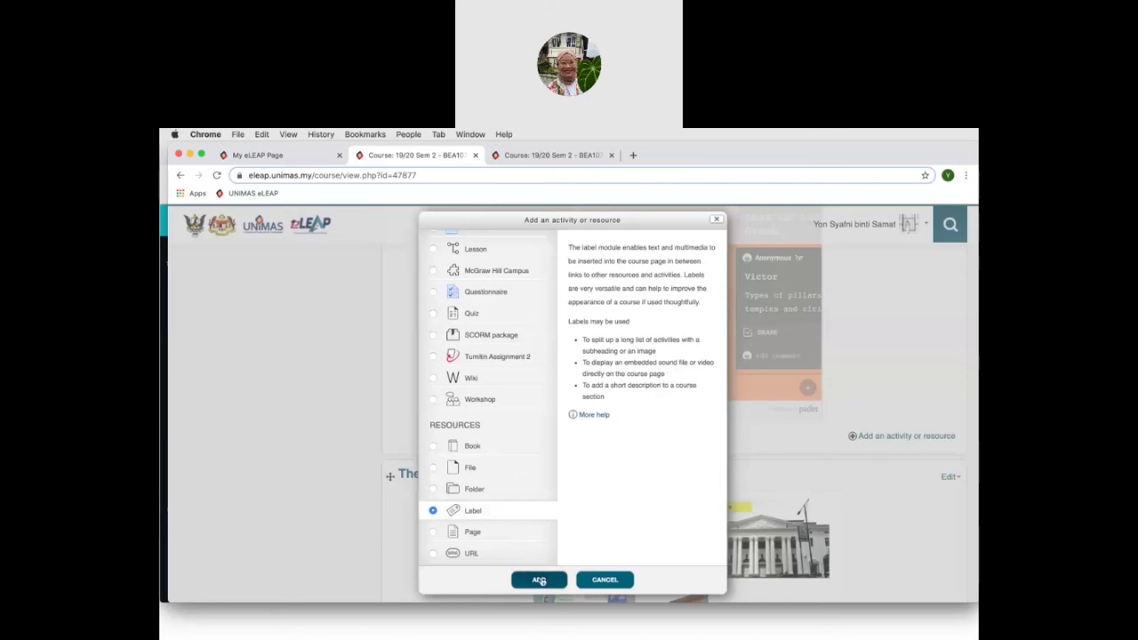
{"action": "left_click", "coordinate": [540, 580]}
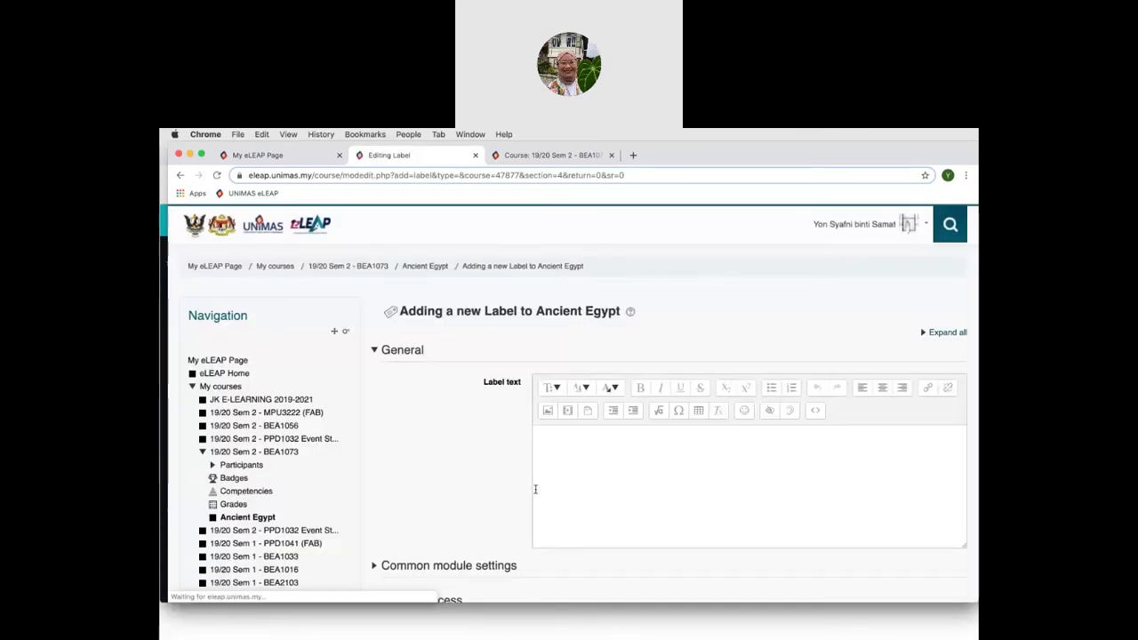
Open YouTube in a new tab and search for HISTORY OF ARCHITECTURE.
{"action": "left_click", "coordinate": [633, 155]}
{"action": "type", "text": "YOUTUBE"}
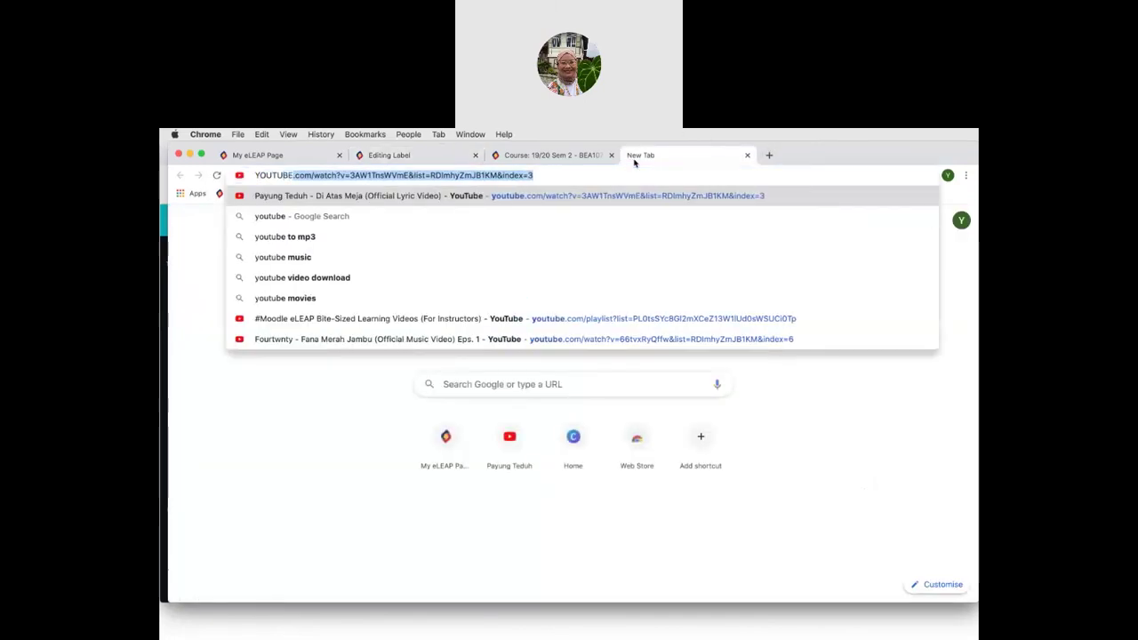
{"action": "key", "text": "Return"}
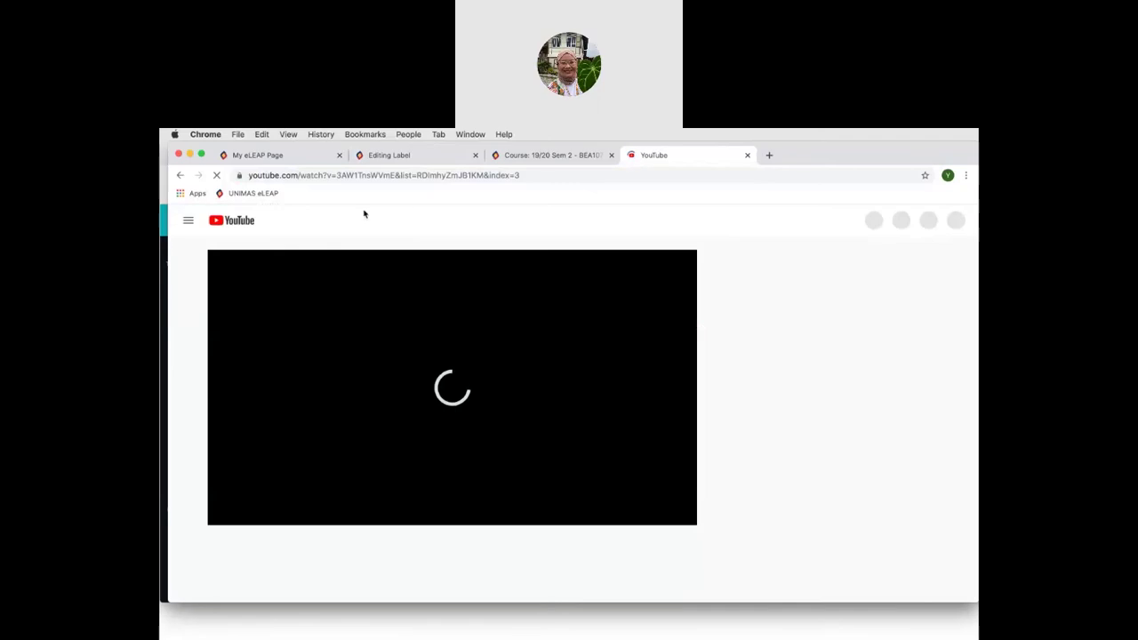
{"action": "left_click", "coordinate": [640, 220]}
{"action": "type", "text": "H"}
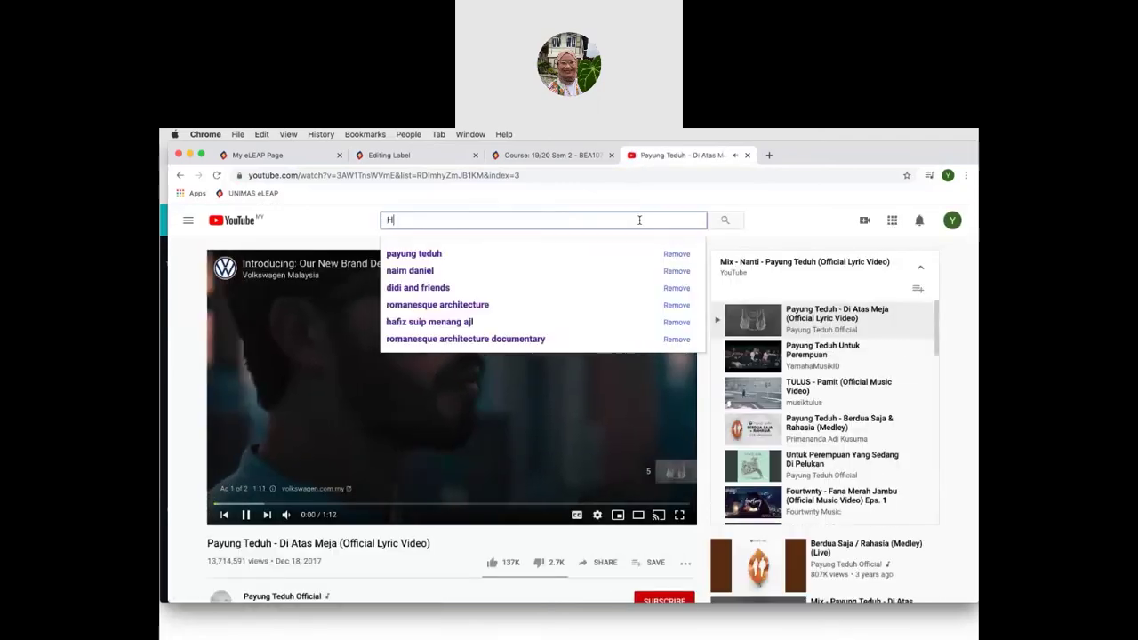
{"action": "type", "text": "ISTORY OF ARCHI"}
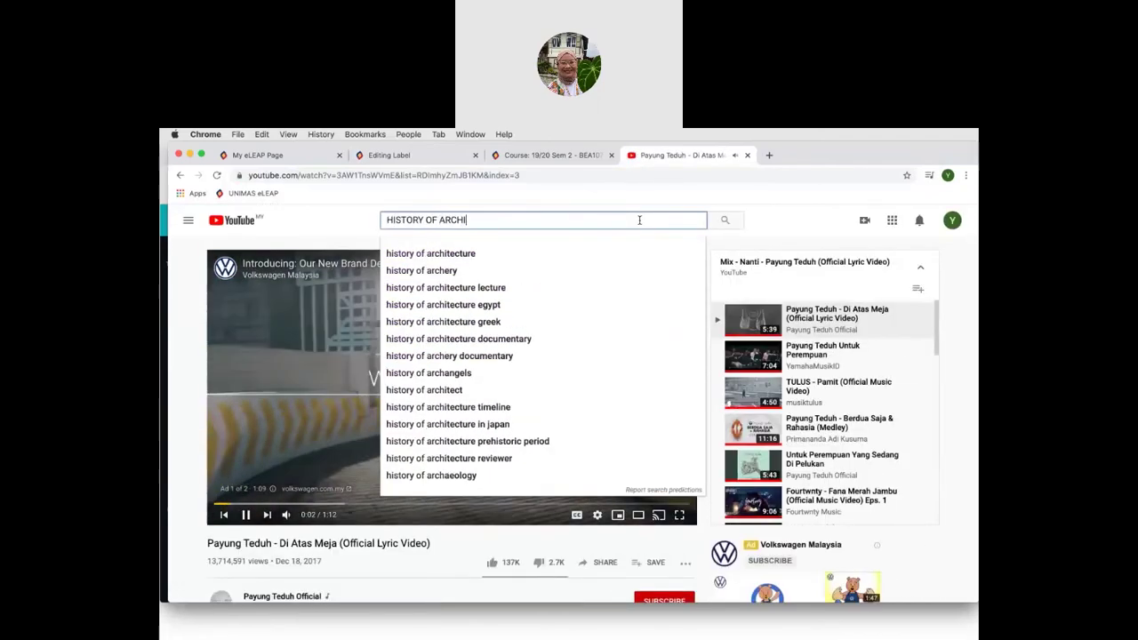
{"action": "type", "text": "TECTURE"}
{"action": "key", "text": "Return"}
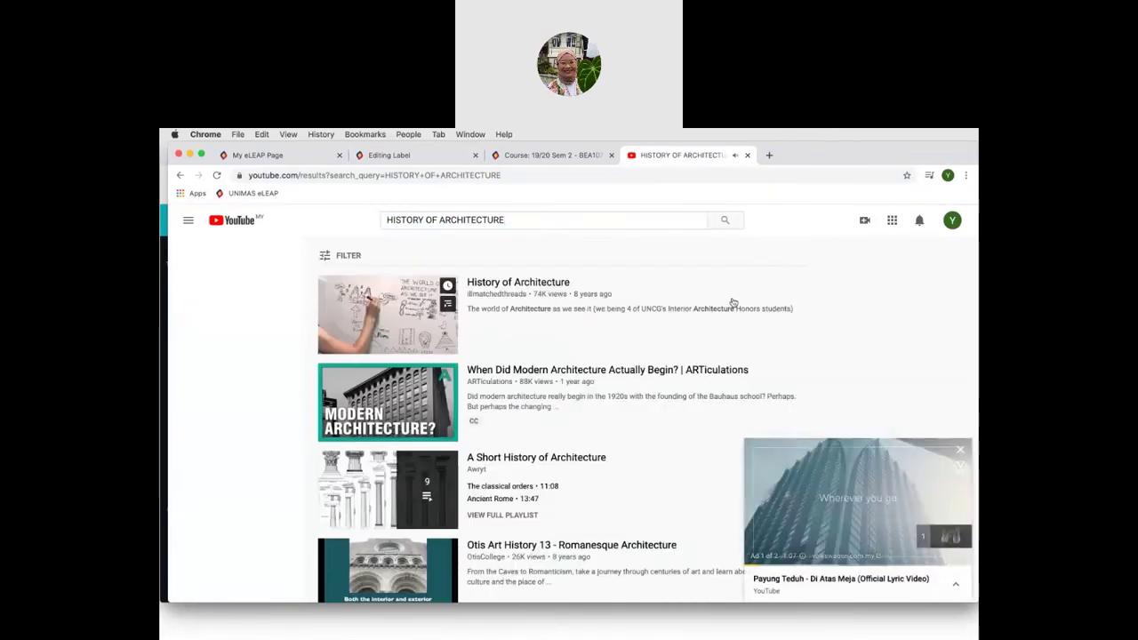
Close the miniplayer, then open 'When Did Modern Architecture Actually Begin?' and pause it.
{"action": "left_click", "coordinate": [447, 303]}
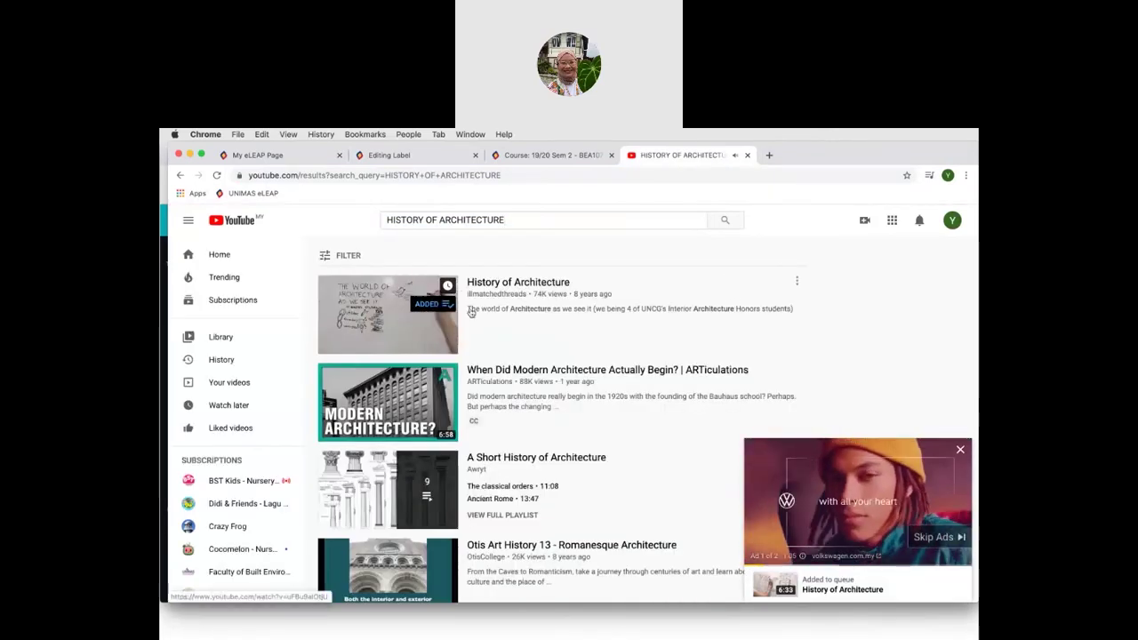
{"action": "left_click", "coordinate": [960, 452]}
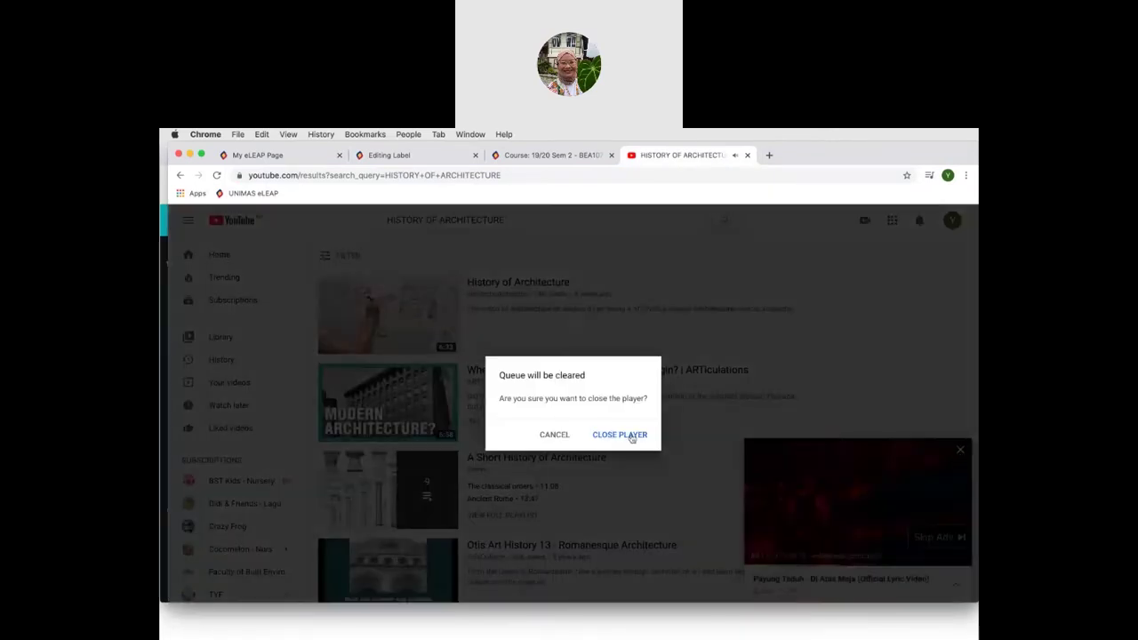
{"action": "left_click", "coordinate": [629, 436]}
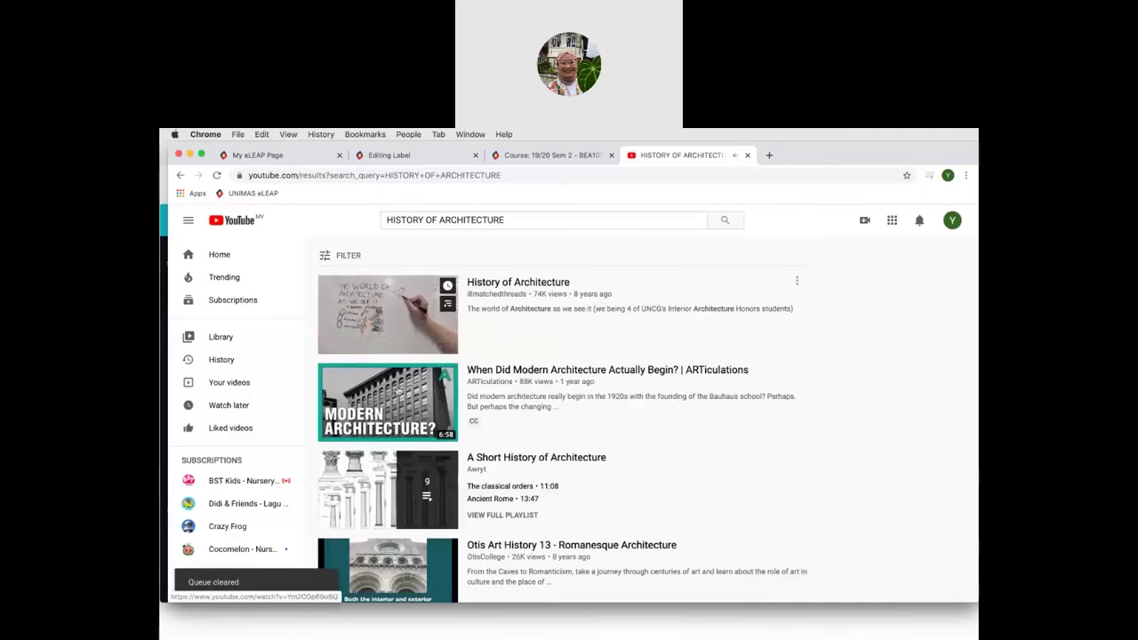
{"action": "left_click", "coordinate": [395, 397]}
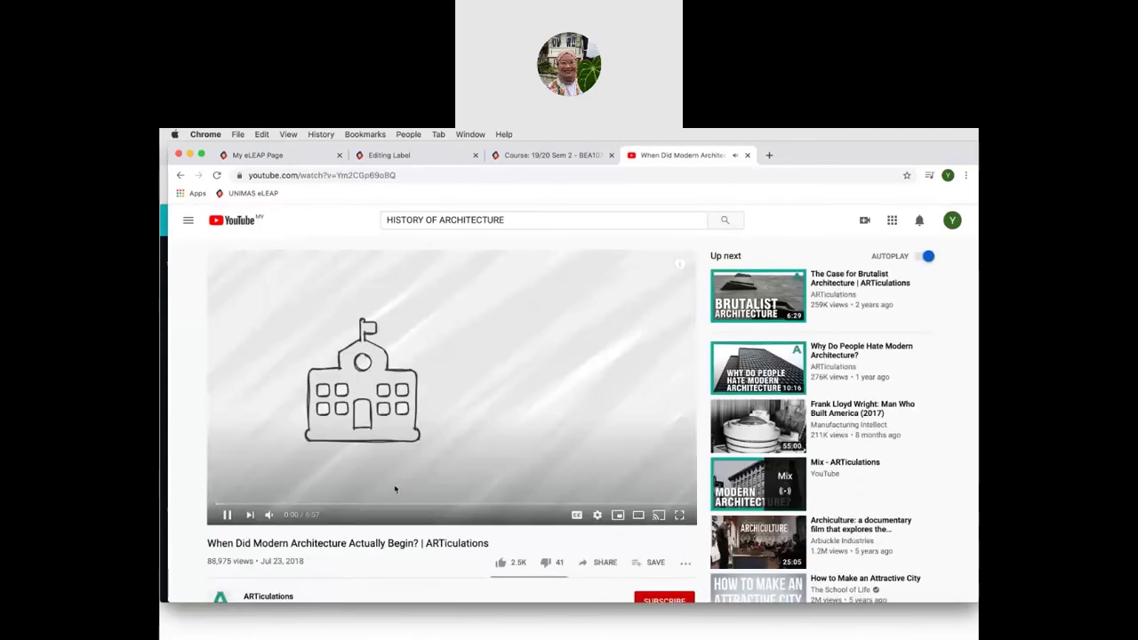
{"action": "scroll", "coordinate": [373, 447], "scroll_direction": "down", "scroll_amount": 2}
{"action": "left_click", "coordinate": [226, 425]}
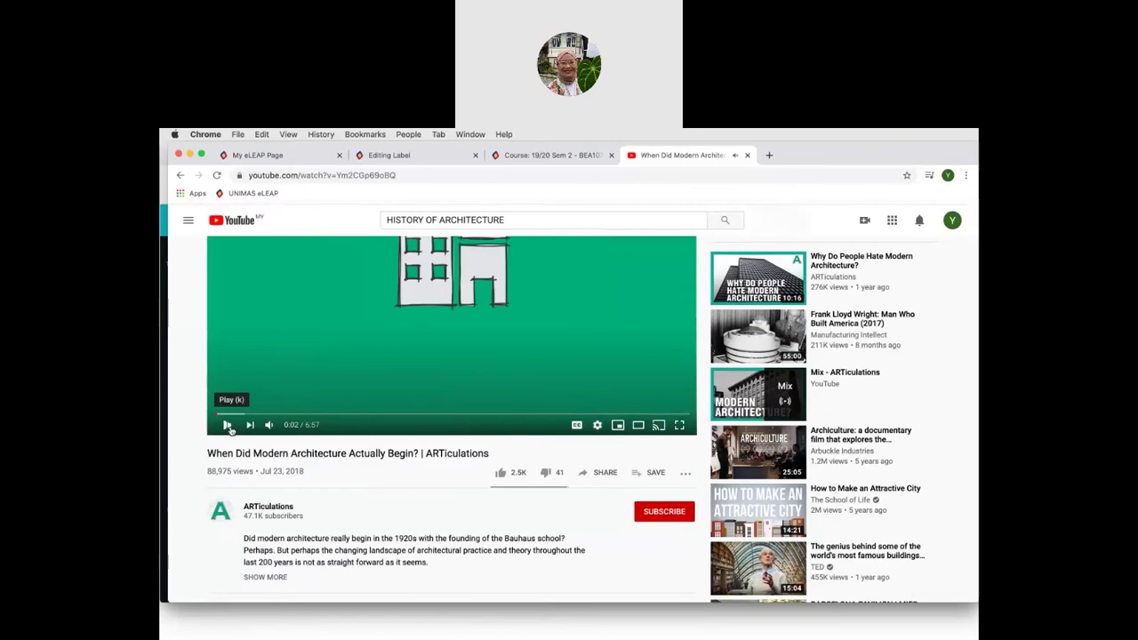
{"action": "scroll", "coordinate": [613, 480], "scroll_direction": "up", "scroll_amount": 1}
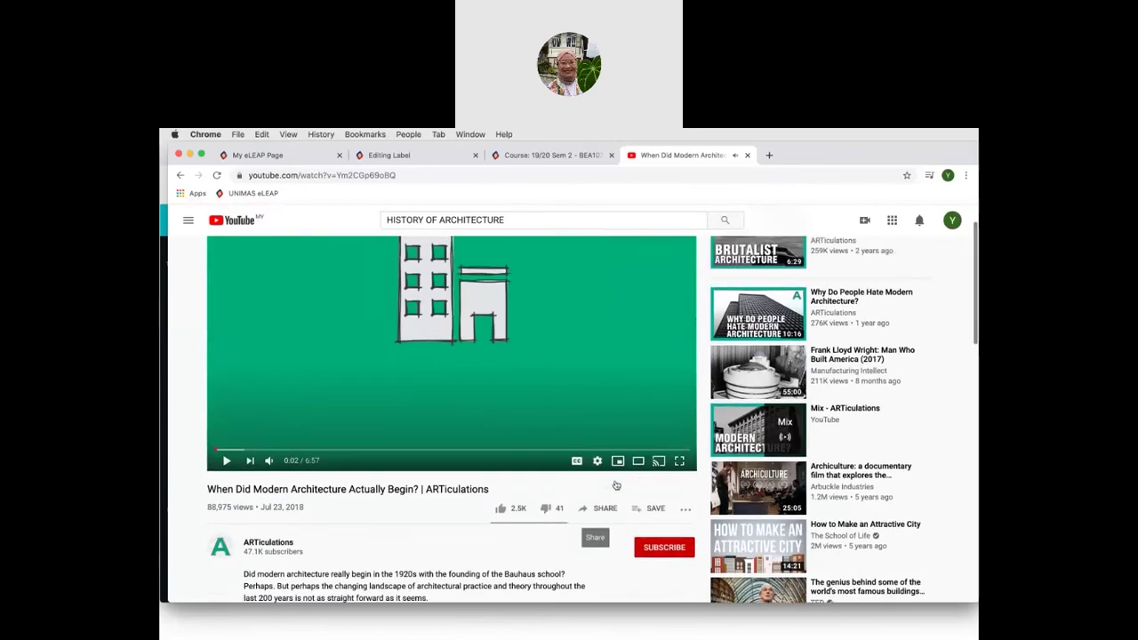
Look over the video's sharing options, then close them.
{"action": "left_click", "coordinate": [686, 509]}
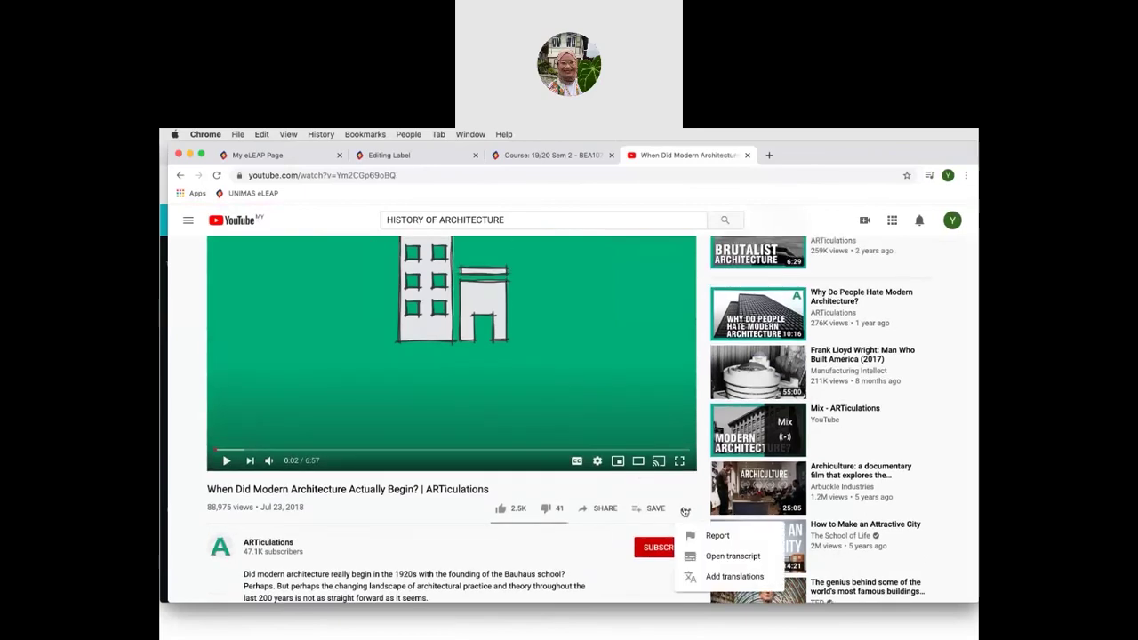
{"action": "left_click", "coordinate": [605, 509]}
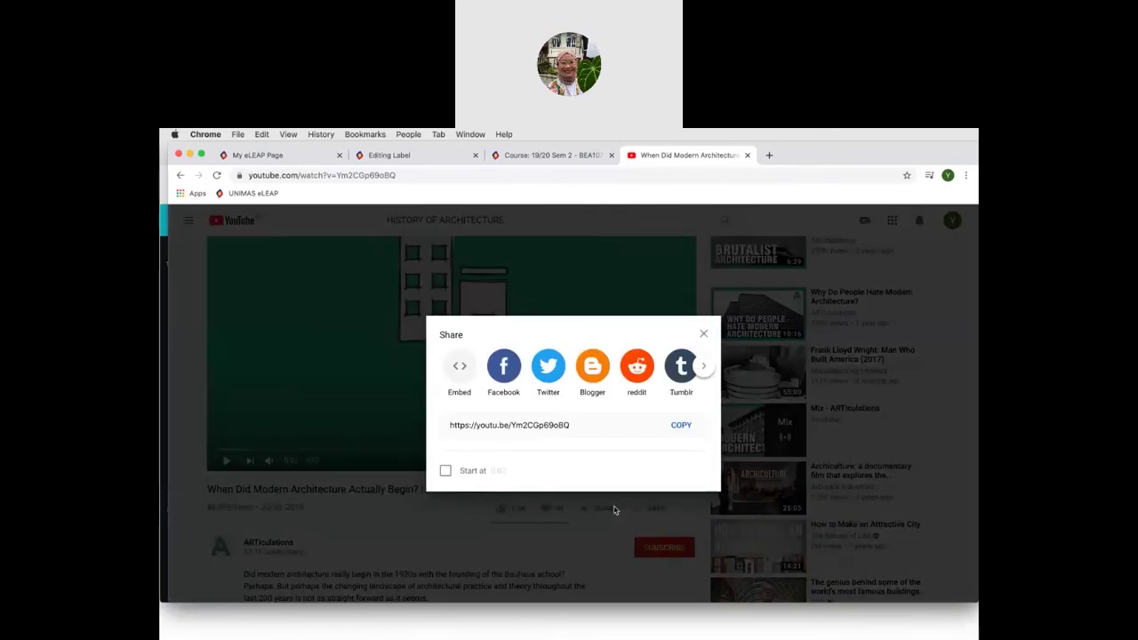
{"action": "left_click", "coordinate": [703, 336]}
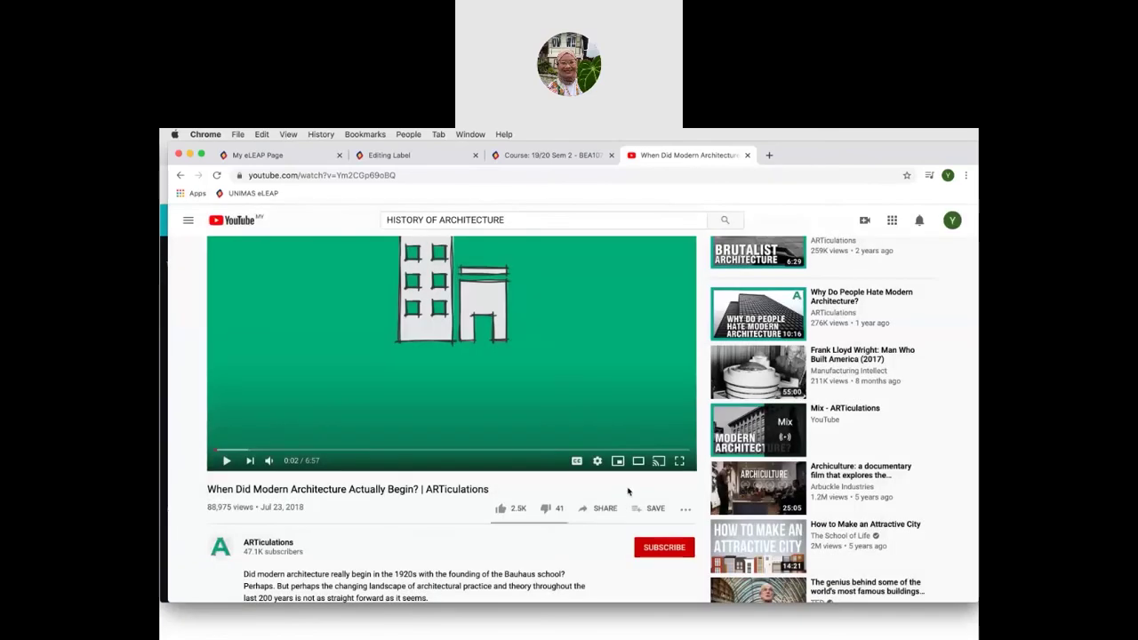
{"action": "scroll", "coordinate": [628, 491], "scroll_direction": "up", "scroll_amount": 1}
{"action": "scroll", "coordinate": [628, 491], "scroll_direction": "down", "scroll_amount": 1}
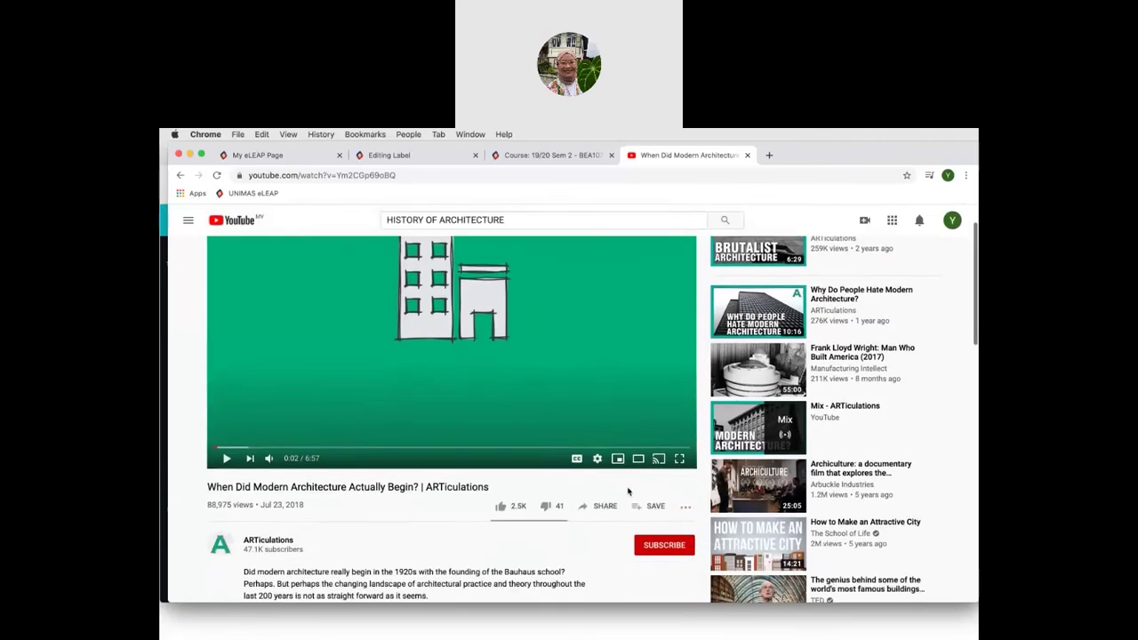
{"action": "scroll", "coordinate": [627, 491], "scroll_direction": "down", "scroll_amount": 2}
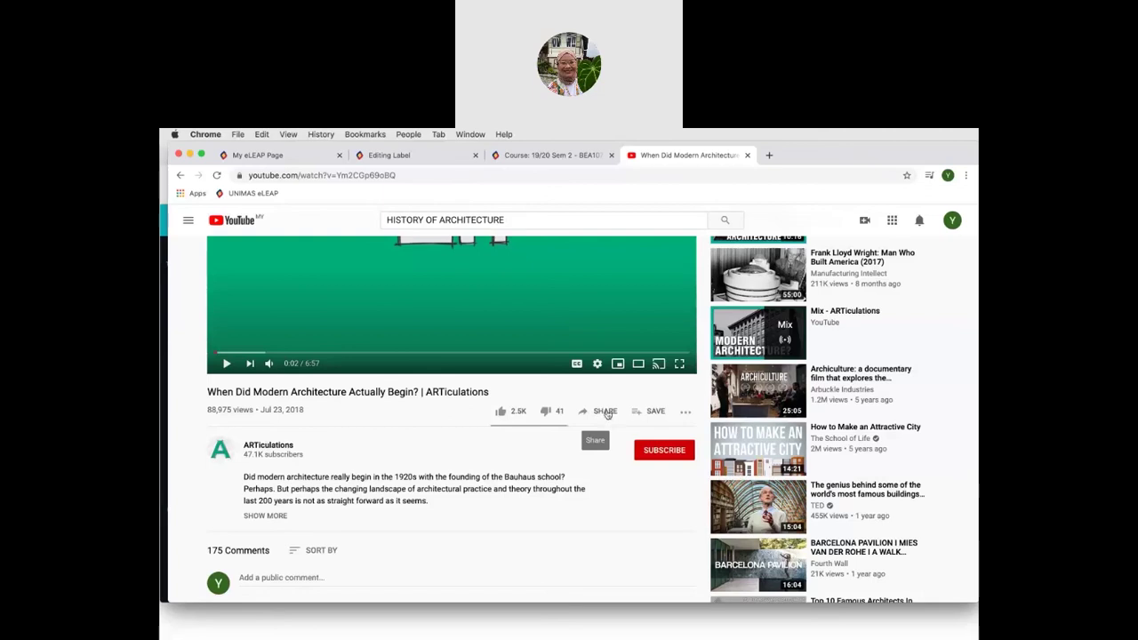
Copy the video's Share > Embed iframe code and return to the eLEAP label form.
{"action": "left_click", "coordinate": [606, 413]}
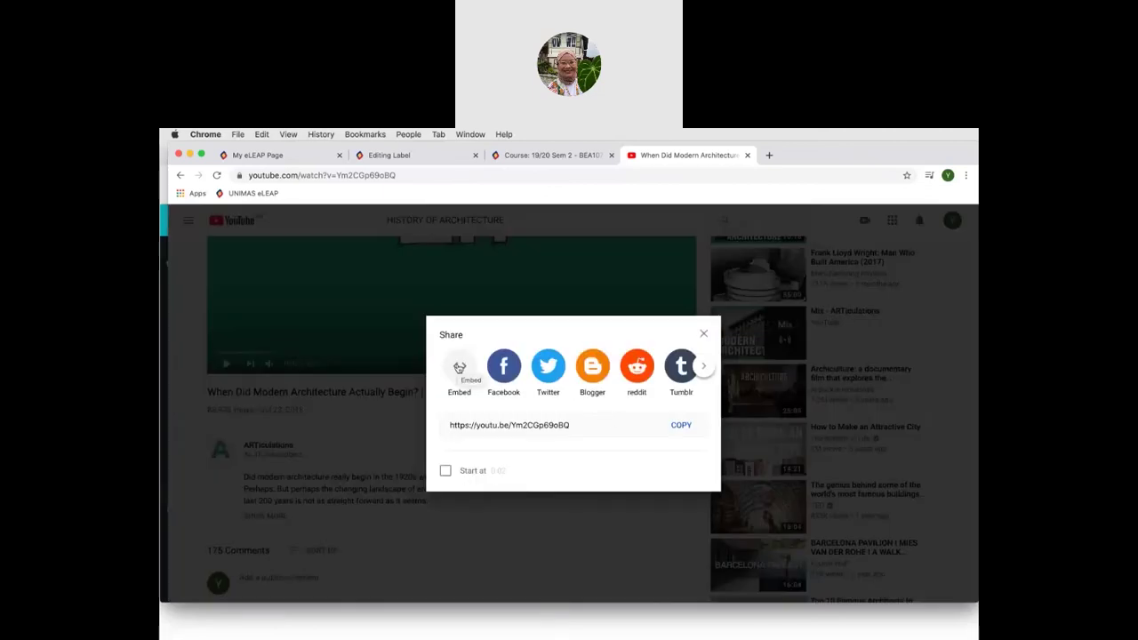
{"action": "left_click", "coordinate": [459, 367]}
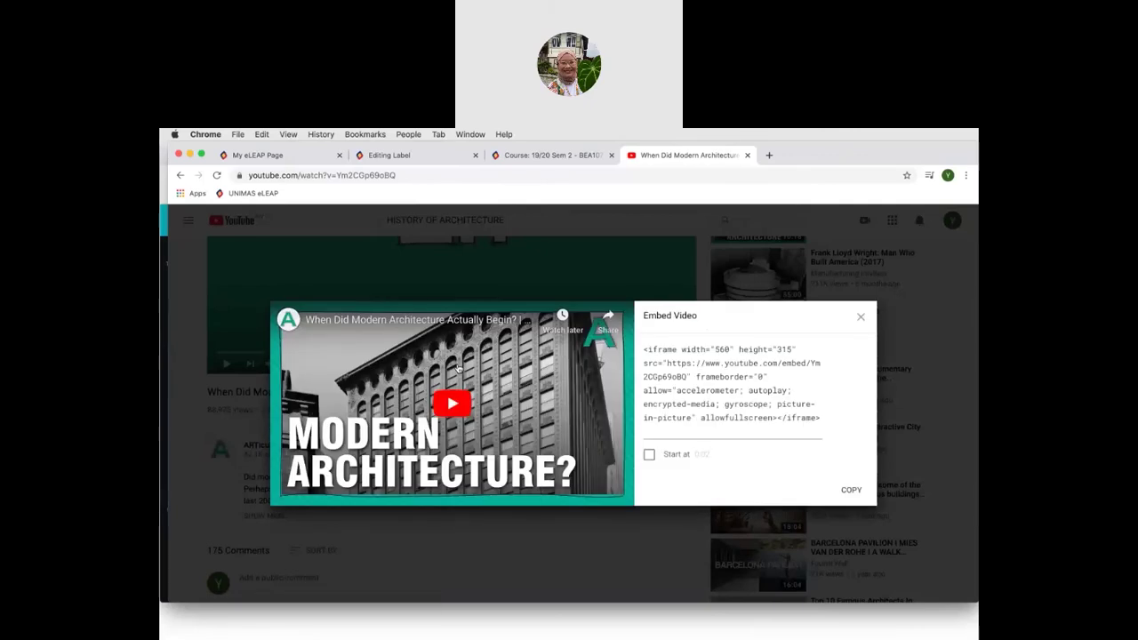
{"action": "left_click", "coordinate": [705, 394]}
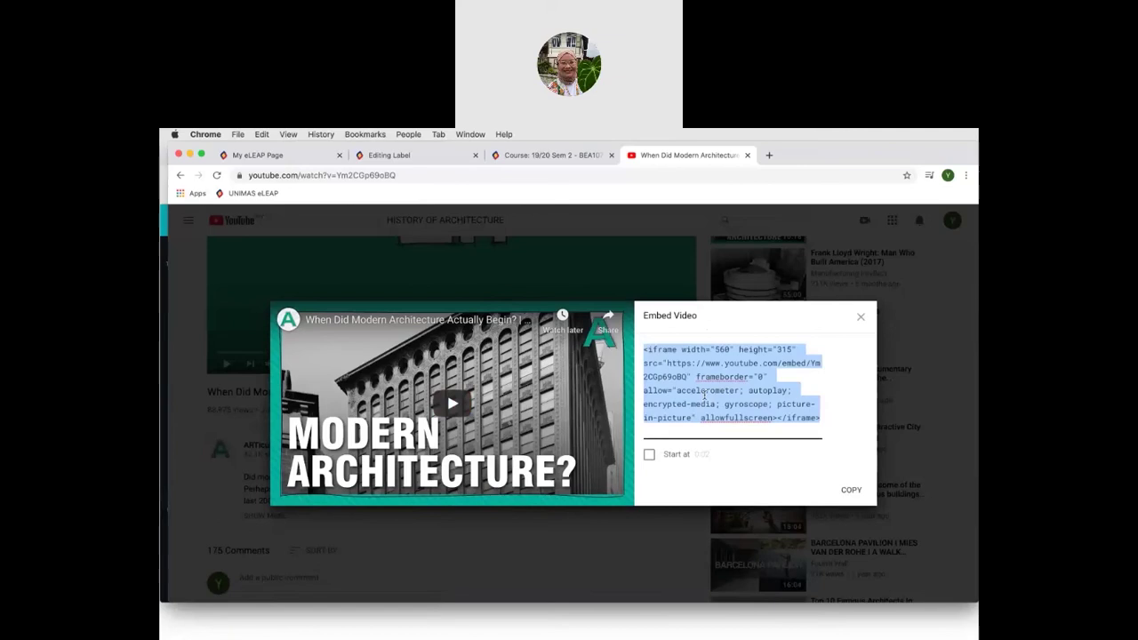
{"action": "left_click", "coordinate": [851, 491]}
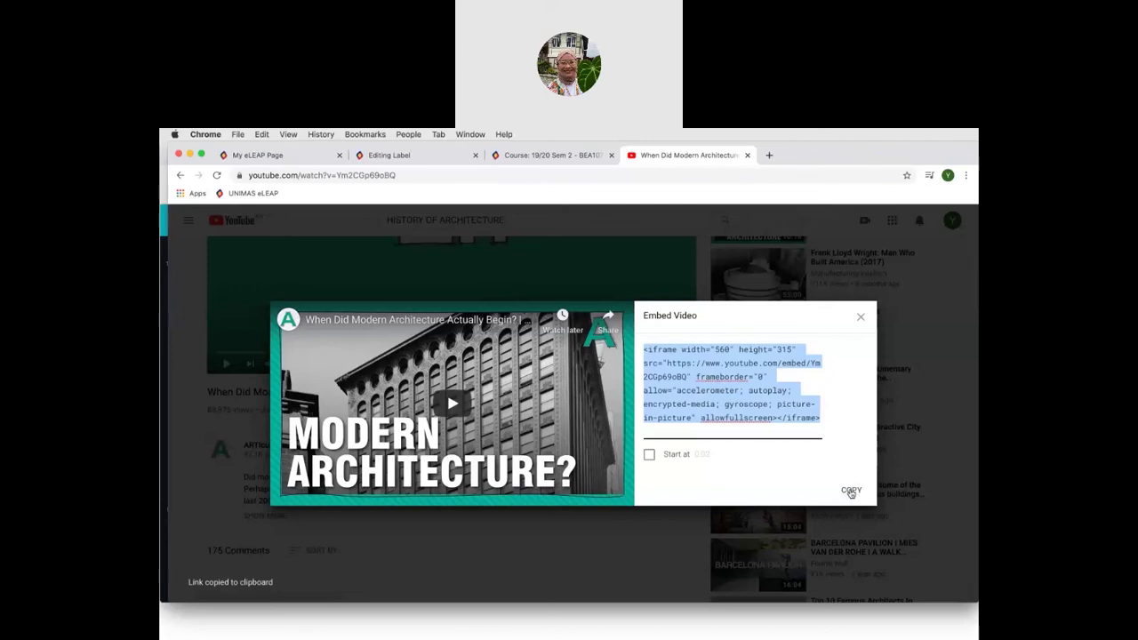
{"action": "left_click", "coordinate": [547, 156]}
{"action": "left_click", "coordinate": [415, 155]}
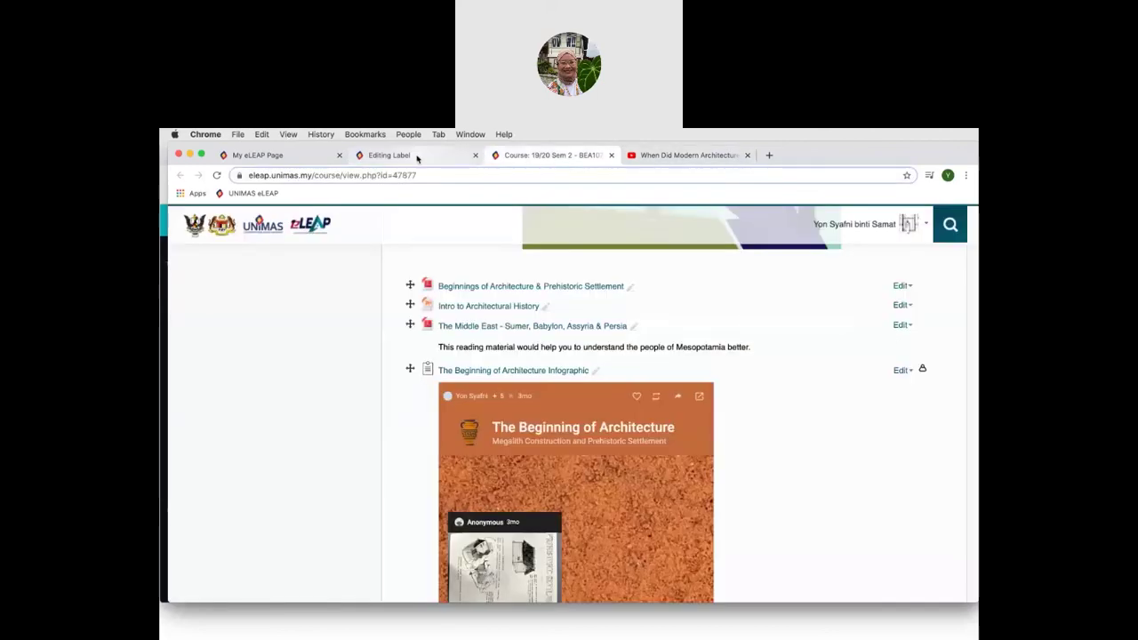
Paste the YouTube embed iframe into the label's HTML source view and show the preview.
{"action": "left_click", "coordinate": [611, 154]}
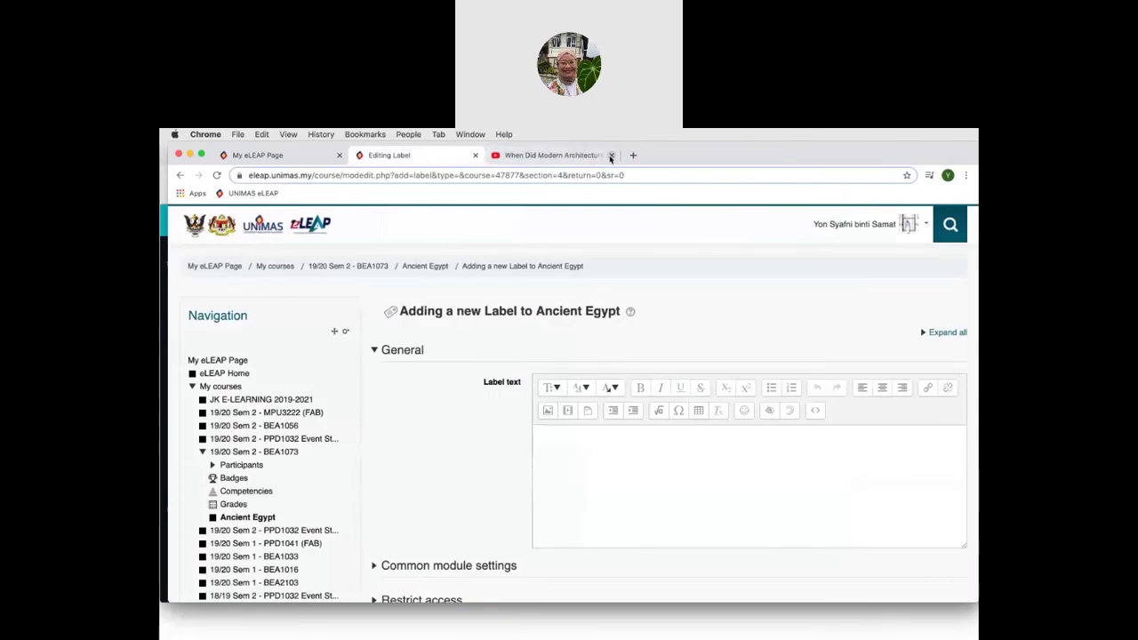
{"action": "left_click", "coordinate": [583, 483]}
{"action": "scroll", "coordinate": [583, 483], "scroll_direction": "down", "scroll_amount": 2}
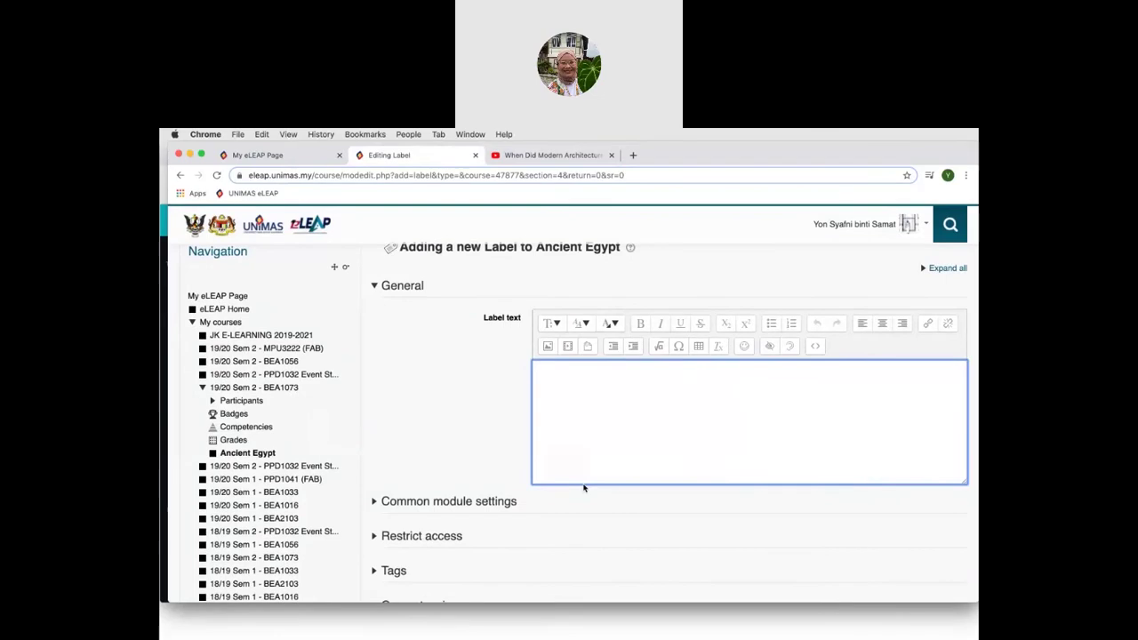
{"action": "left_click", "coordinate": [812, 347]}
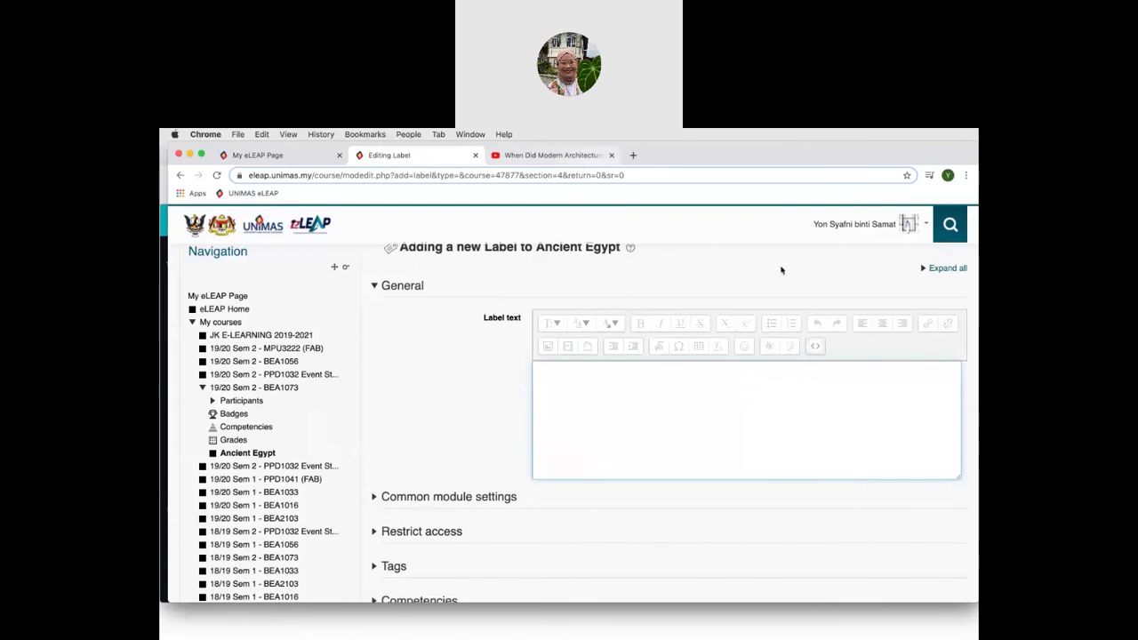
{"action": "left_click", "coordinate": [813, 349]}
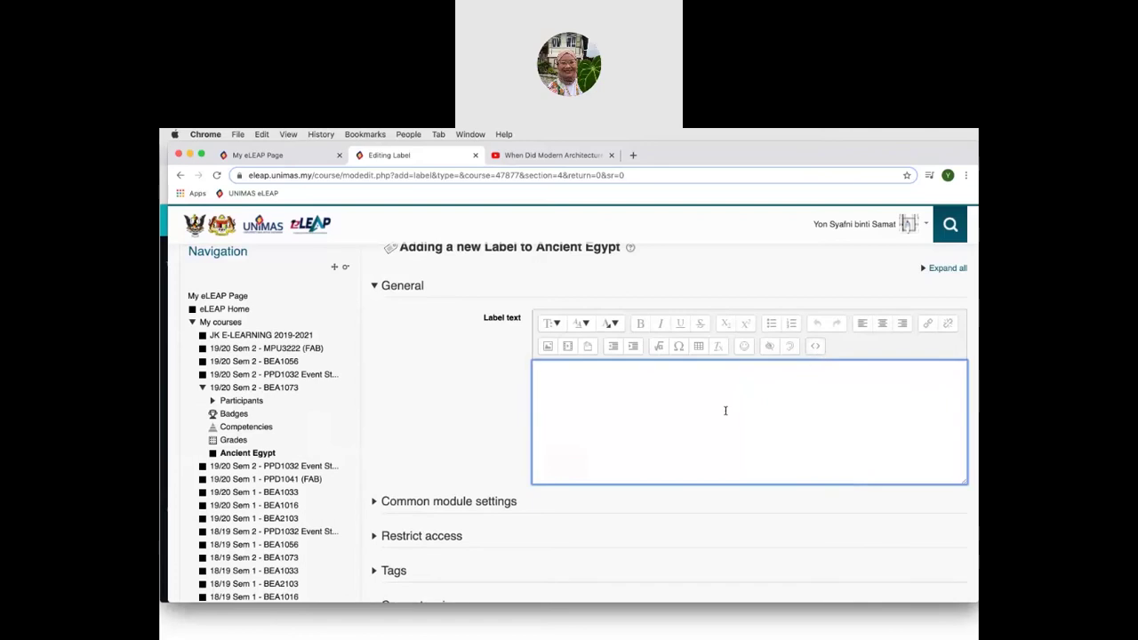
{"action": "left_click", "coordinate": [815, 347]}
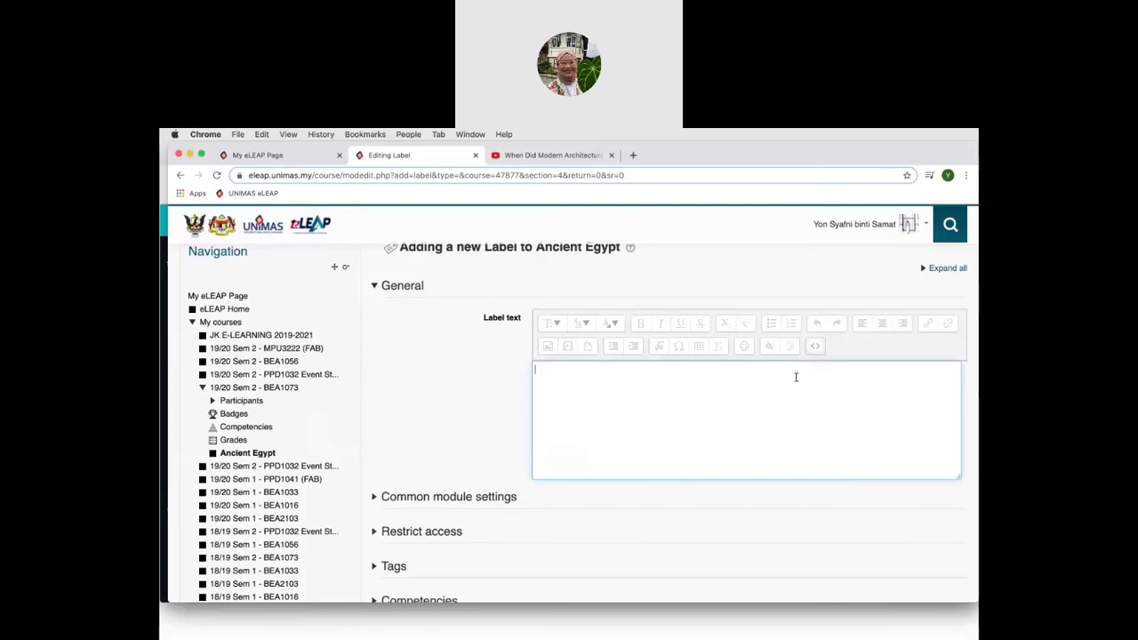
{"action": "key", "text": "super+v"}
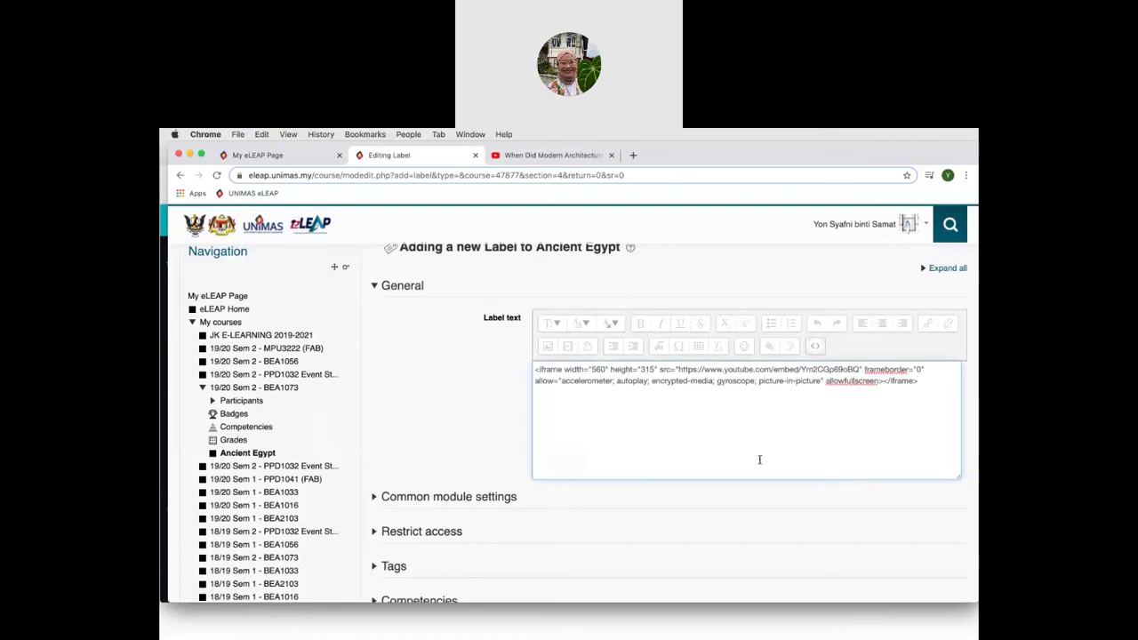
{"action": "left_click", "coordinate": [818, 349]}
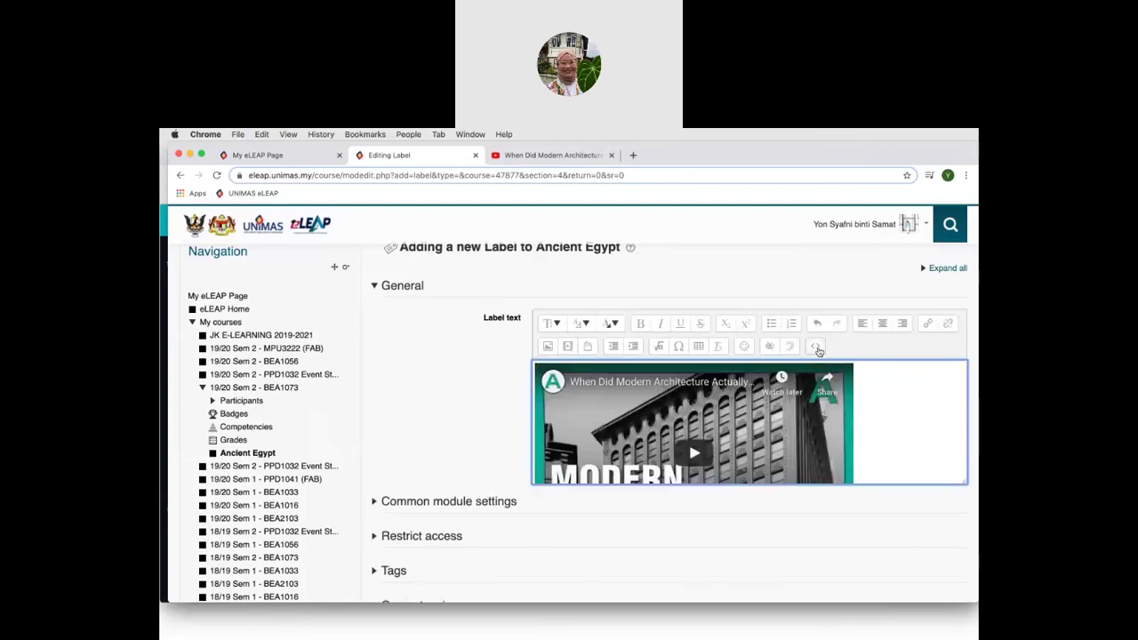
Test the embedded video preview, centre it, and save the label to the course.
{"action": "left_click", "coordinate": [781, 427]}
{"action": "left_click", "coordinate": [782, 430]}
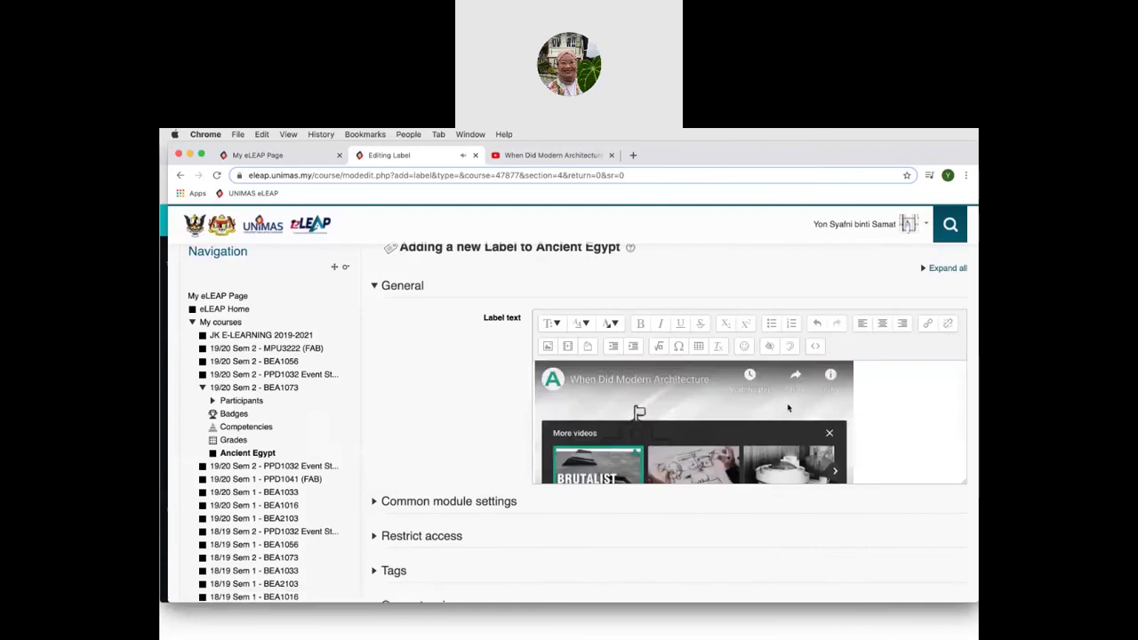
{"action": "left_click", "coordinate": [787, 408]}
{"action": "left_click", "coordinate": [698, 442]}
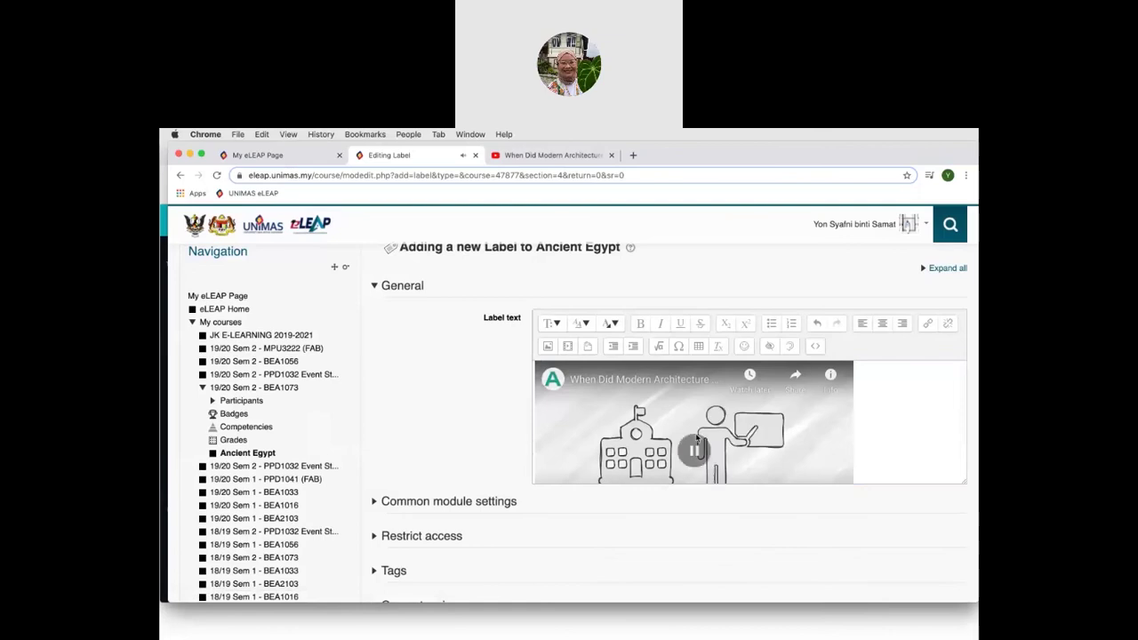
{"action": "left_click", "coordinate": [882, 321]}
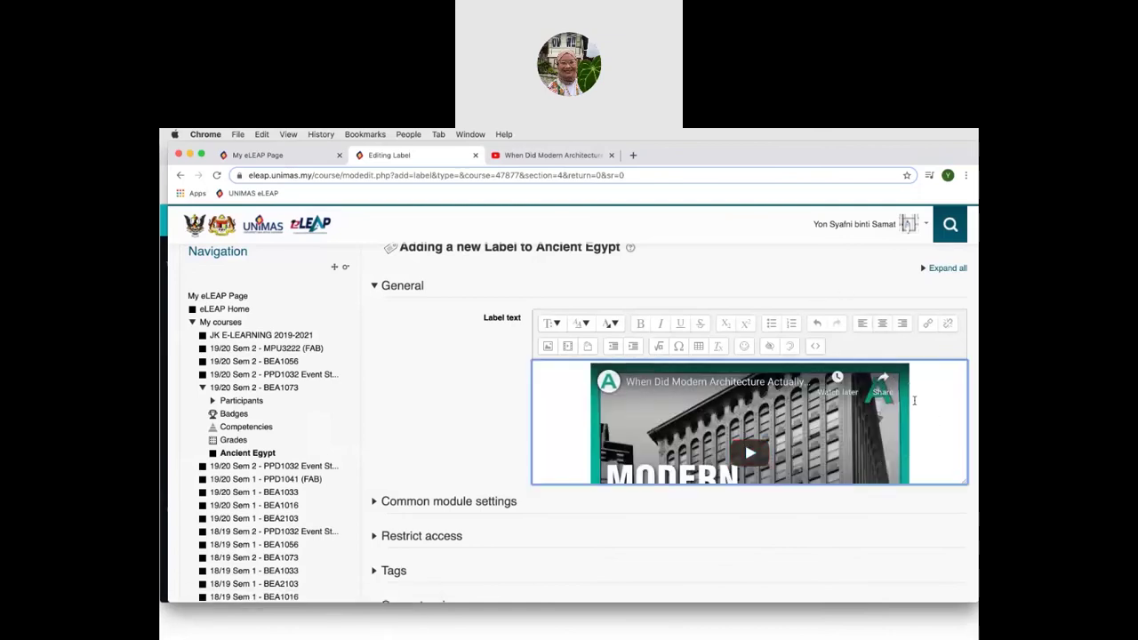
{"action": "scroll", "coordinate": [914, 400], "scroll_direction": "down", "scroll_amount": 2}
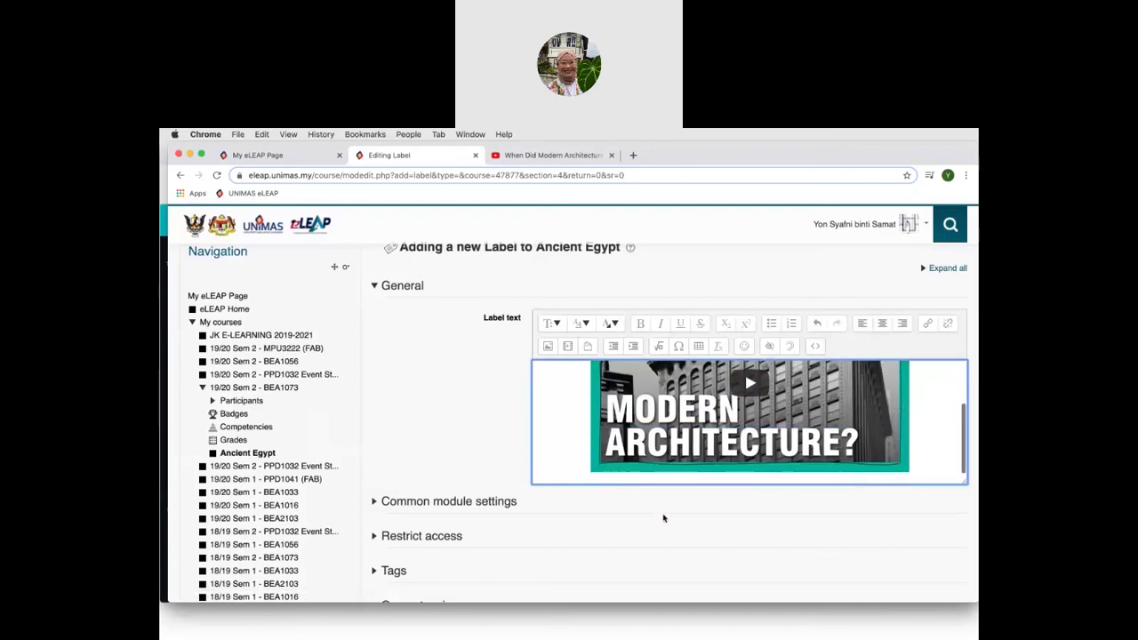
{"action": "scroll", "coordinate": [663, 516], "scroll_direction": "down", "scroll_amount": 3}
{"action": "left_click", "coordinate": [626, 538]}
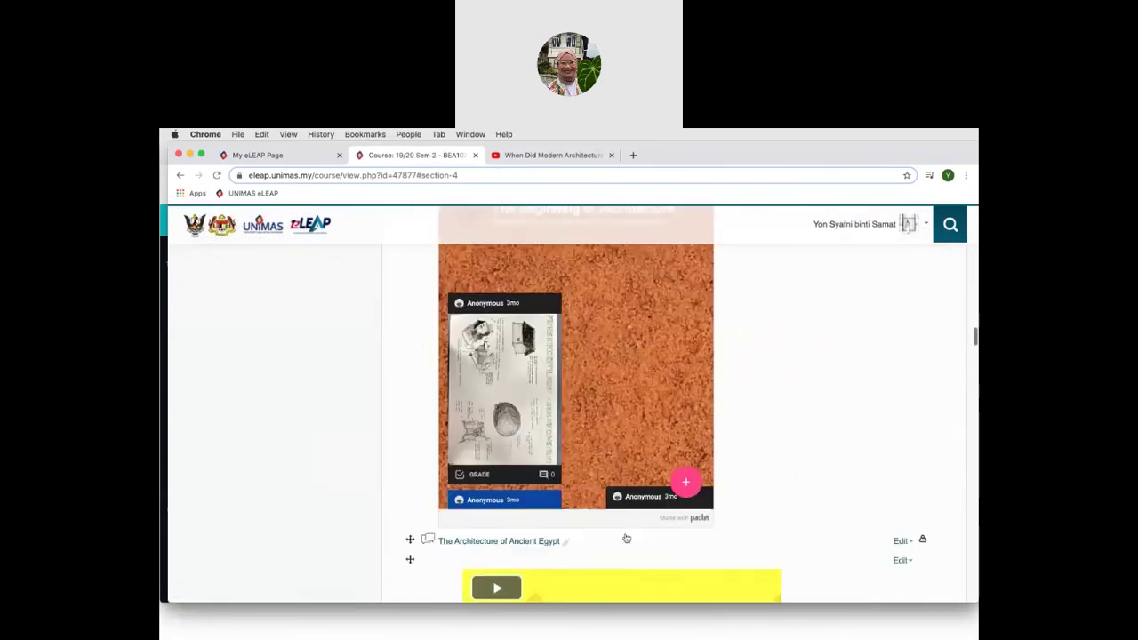
Add another Label to the Ancient Egypt section and start editing its text.
{"action": "scroll", "coordinate": [626, 539], "scroll_direction": "down", "scroll_amount": 10}
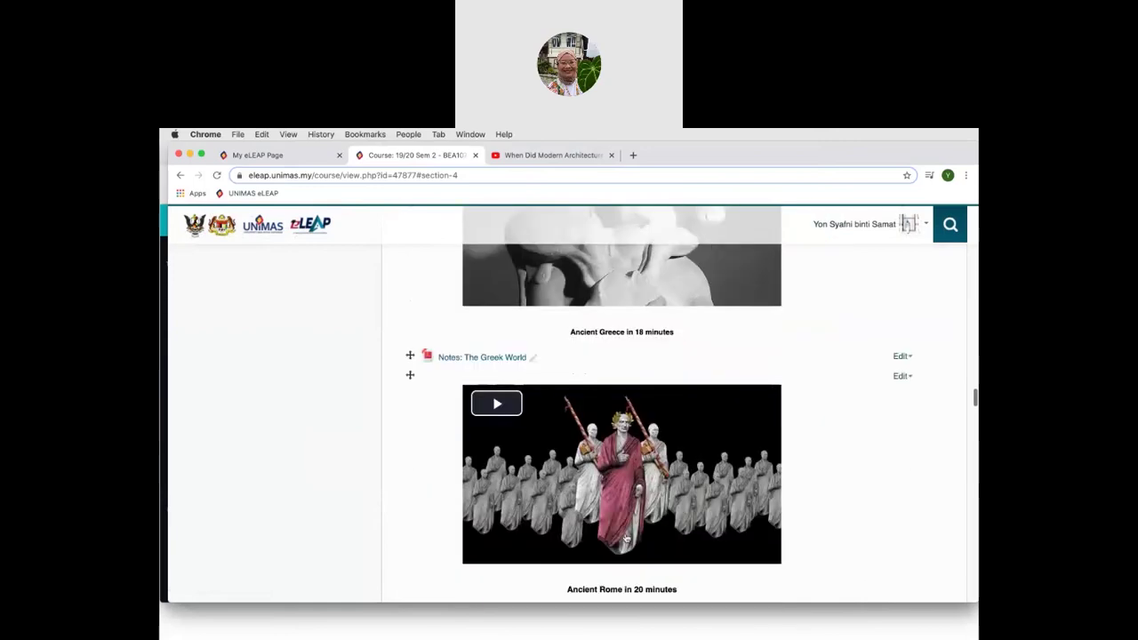
{"action": "scroll", "coordinate": [626, 539], "scroll_direction": "down", "scroll_amount": 6}
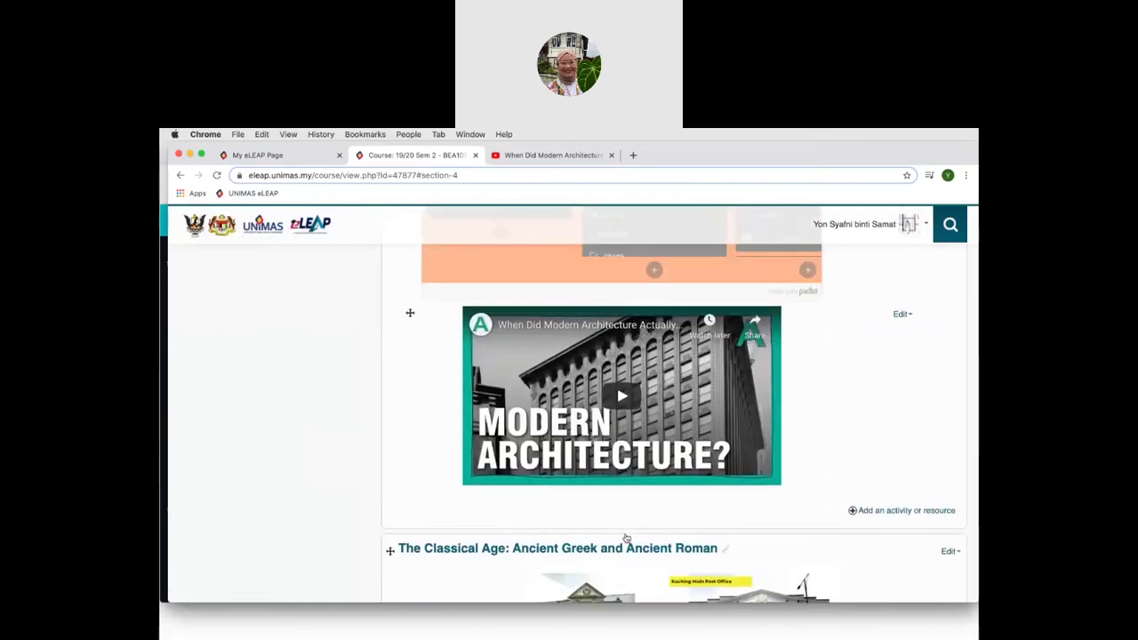
{"action": "left_click", "coordinate": [906, 512]}
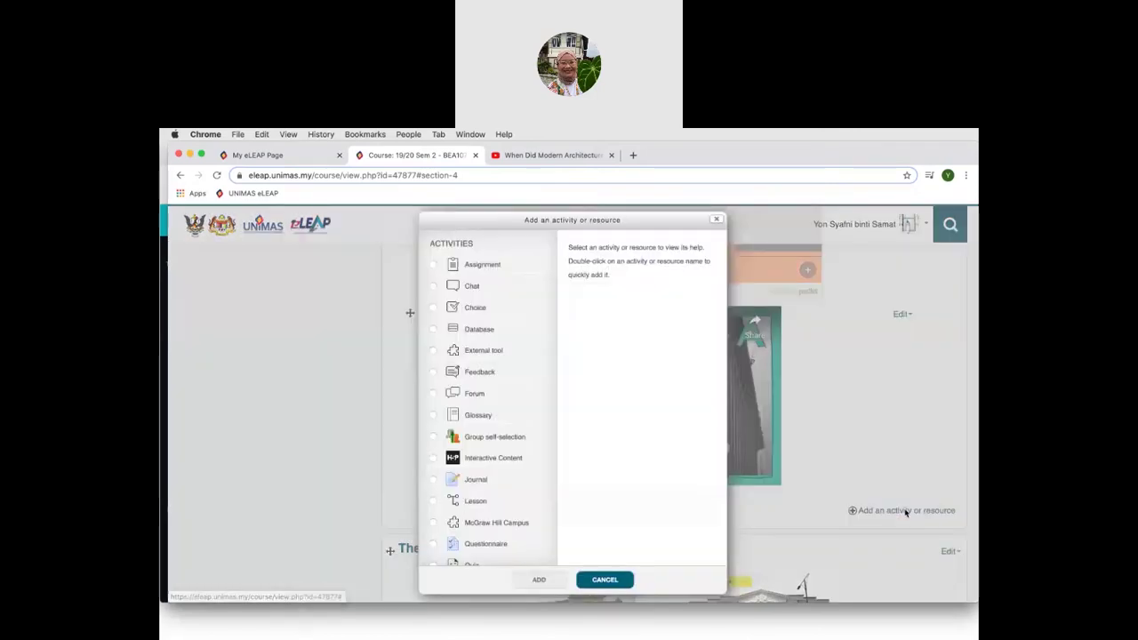
{"action": "scroll", "coordinate": [497, 459], "scroll_direction": "down", "scroll_amount": 5}
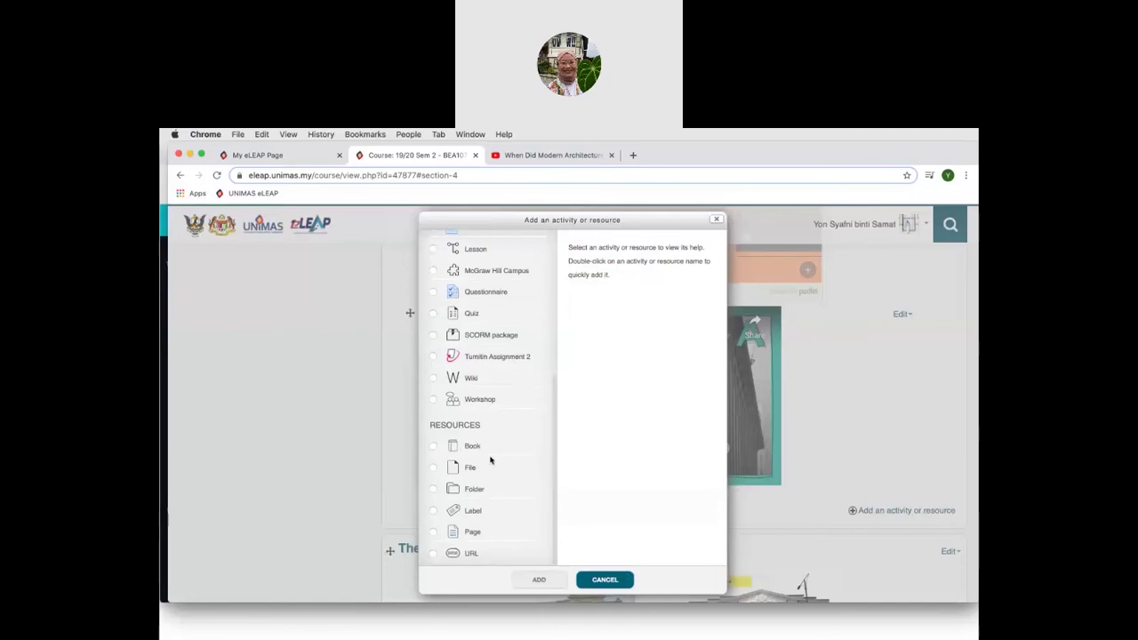
{"action": "left_click", "coordinate": [448, 508]}
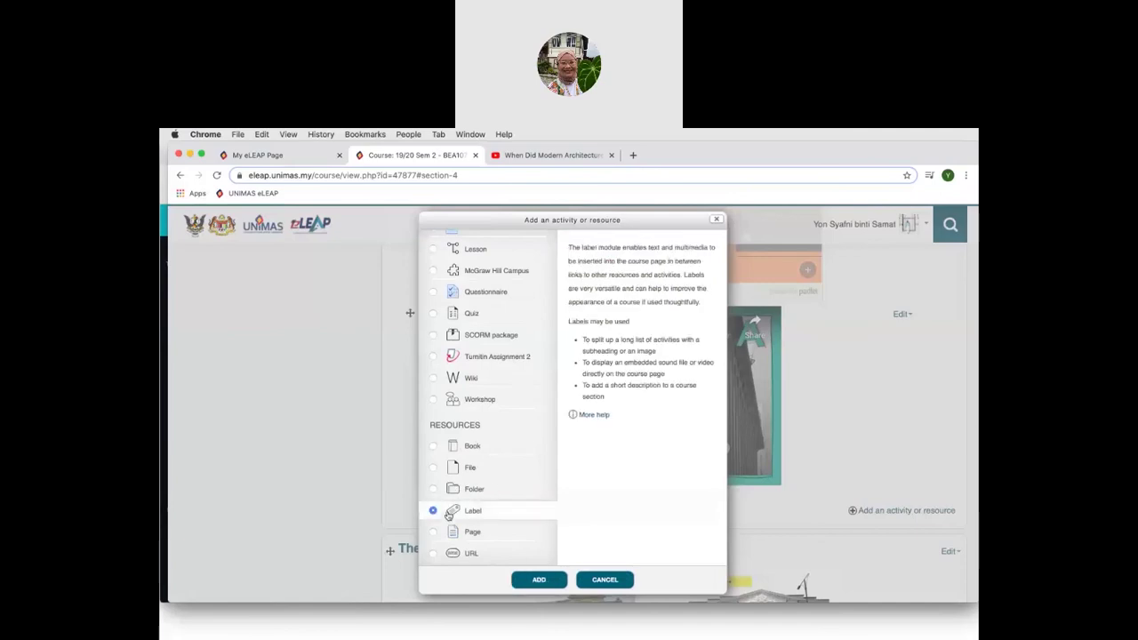
{"action": "left_click", "coordinate": [536, 580]}
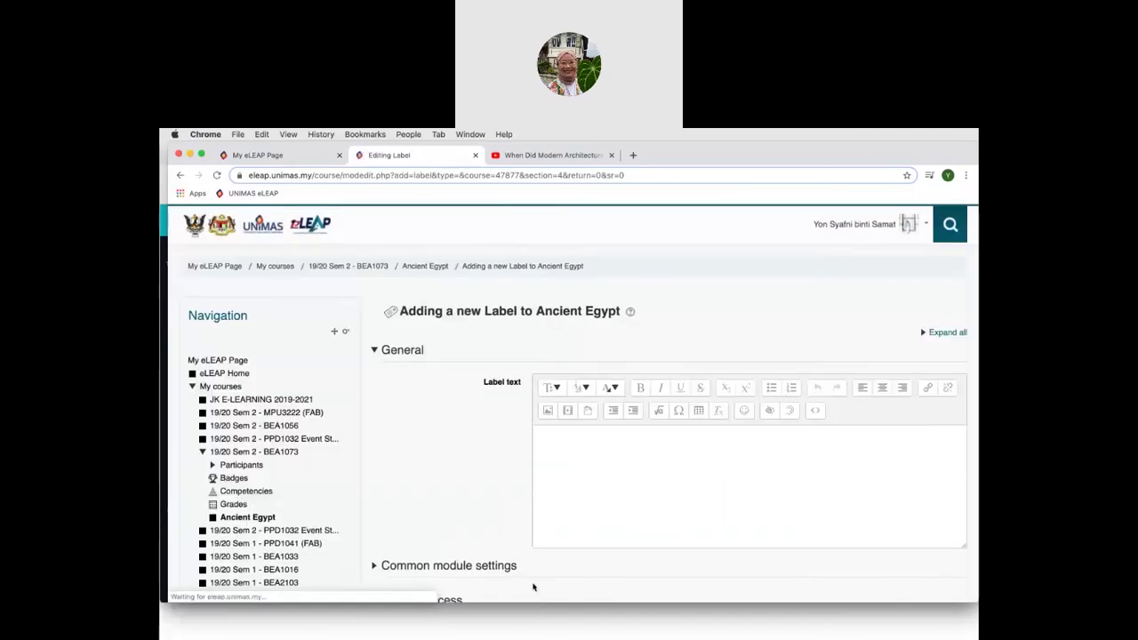
{"action": "left_click", "coordinate": [599, 484]}
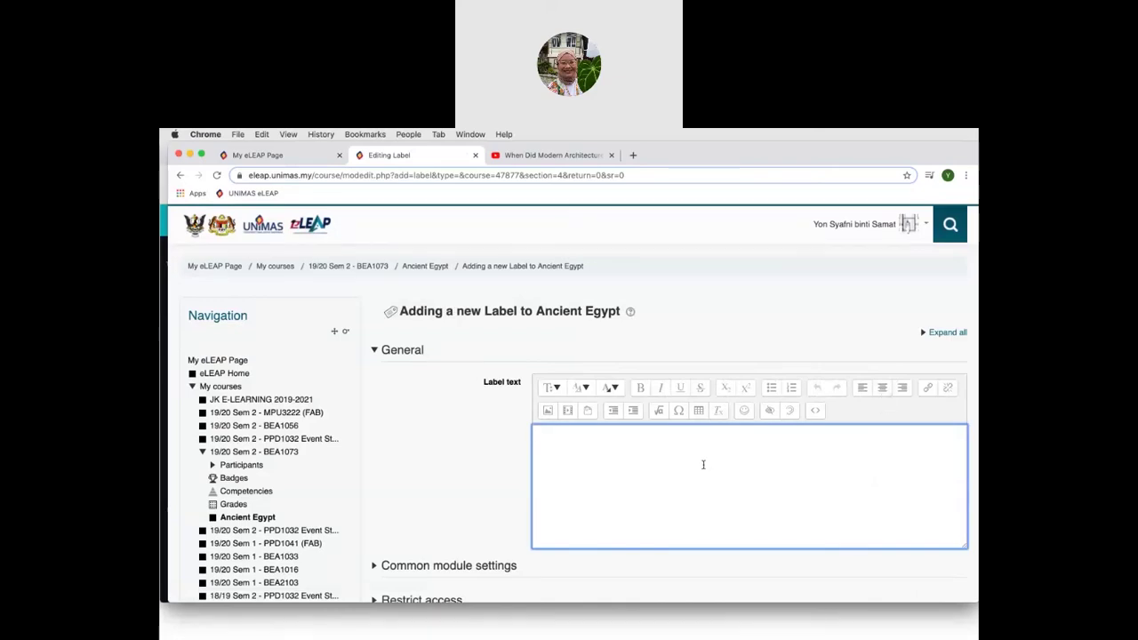
Upload the image file 1 from the Desktop through the Insert image dialog.
{"action": "left_click", "coordinate": [548, 414]}
{"action": "left_click", "coordinate": [527, 362]}
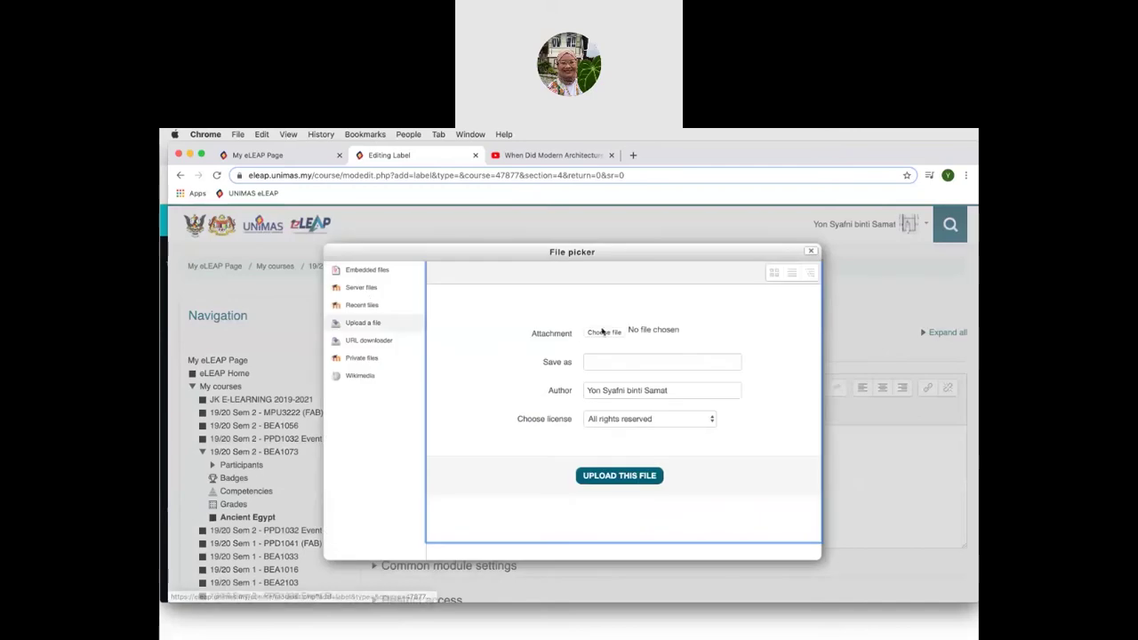
{"action": "left_click", "coordinate": [603, 332]}
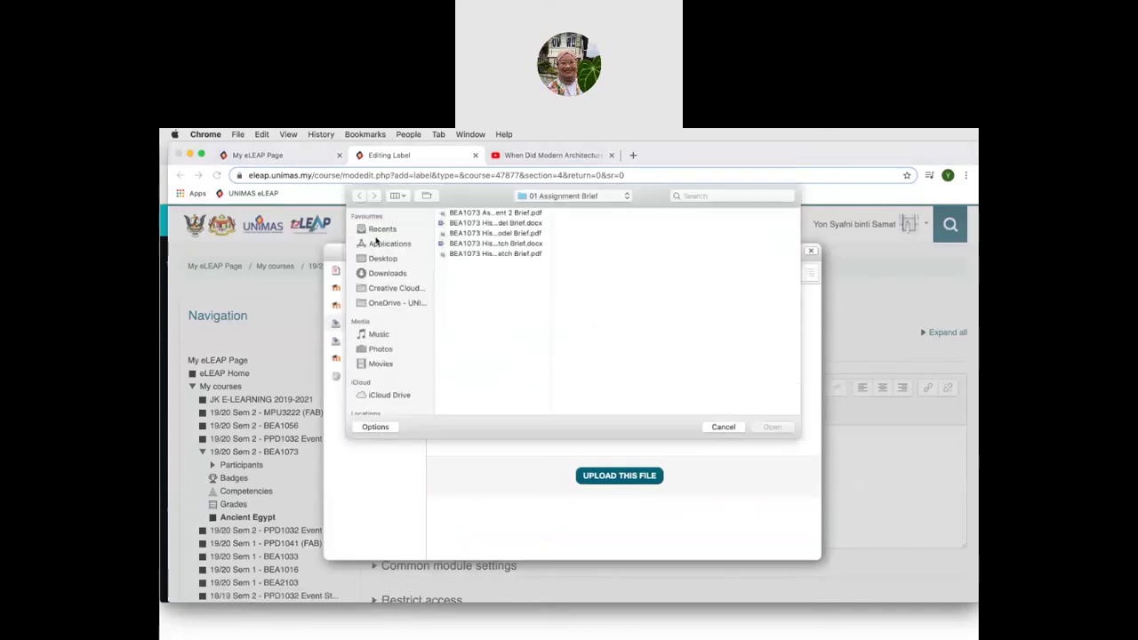
{"action": "left_click", "coordinate": [381, 259]}
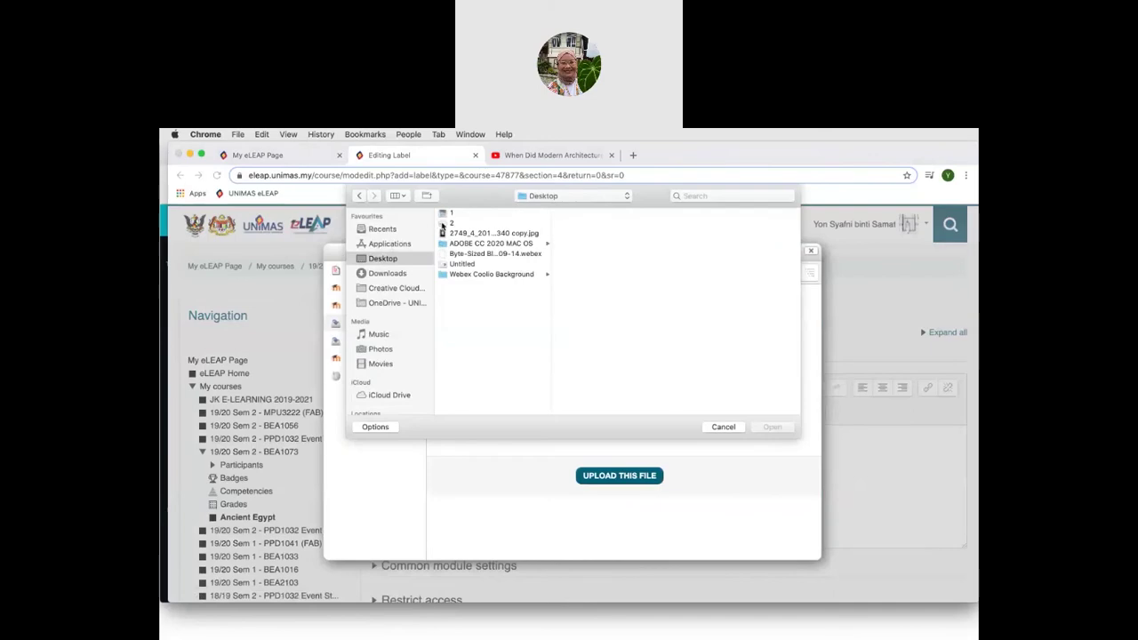
{"action": "left_click", "coordinate": [451, 215]}
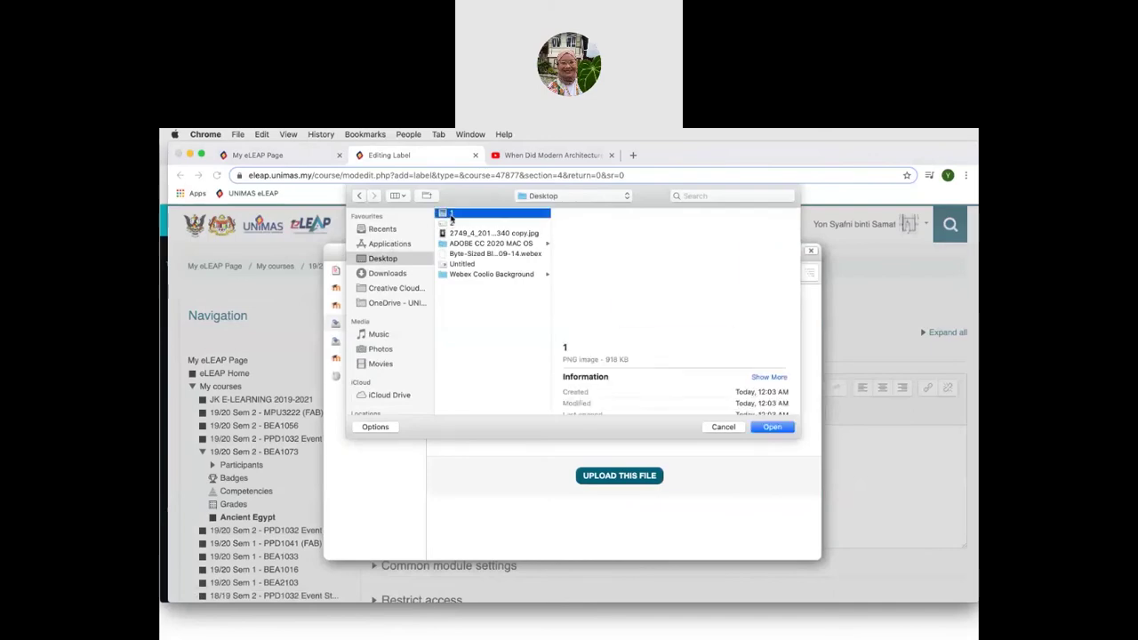
{"action": "left_click", "coordinate": [771, 428]}
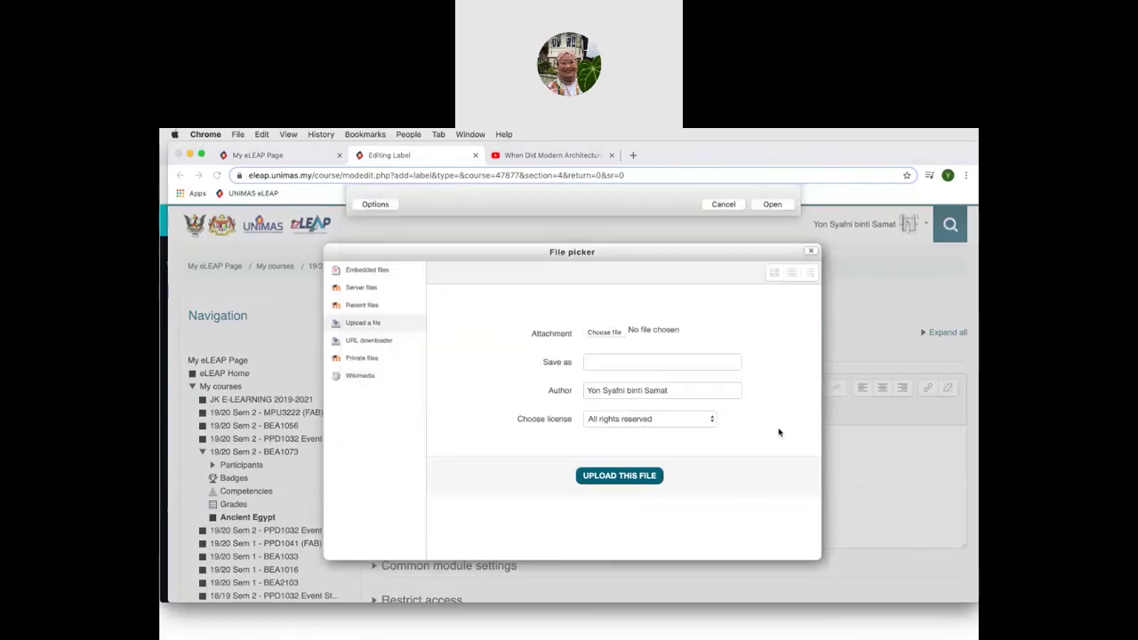
{"action": "left_click", "coordinate": [636, 477]}
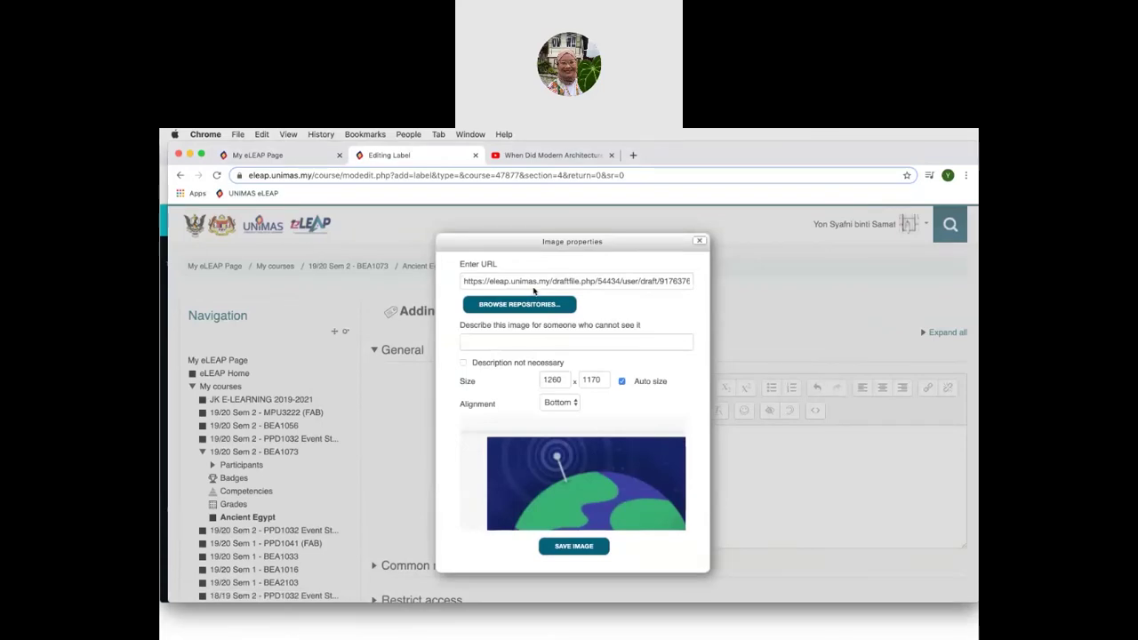
Mark the image as needing no description and resize its width from 1260 to 650.
{"action": "left_click", "coordinate": [464, 363]}
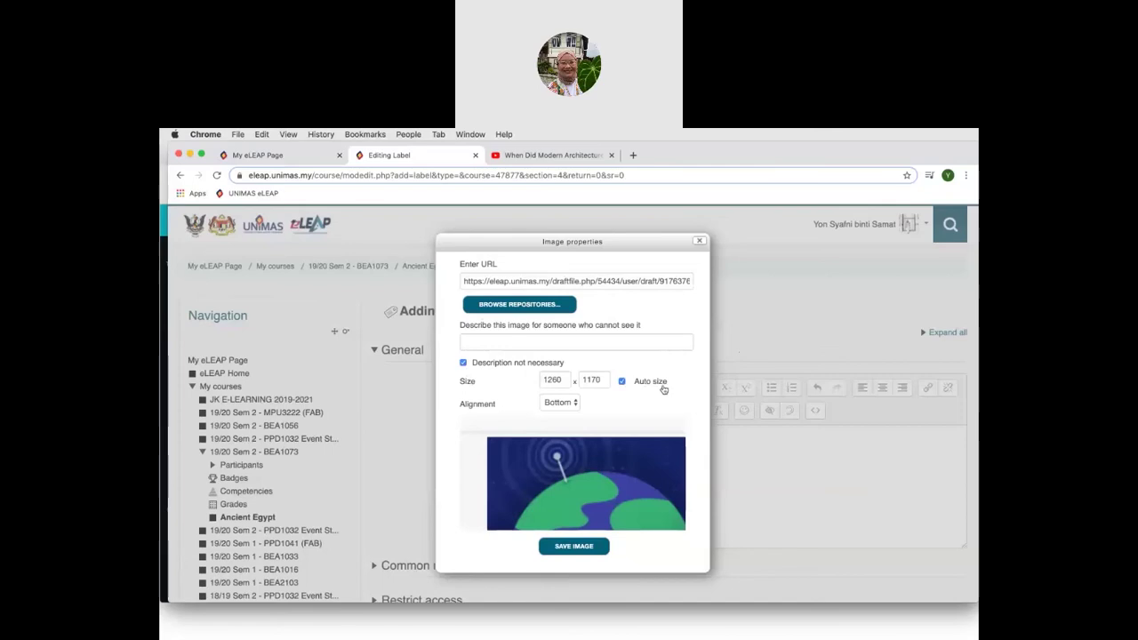
{"action": "left_click", "coordinate": [560, 380]}
{"action": "left_click_drag", "start_coordinate": [566, 380], "coordinate": [538, 386]}
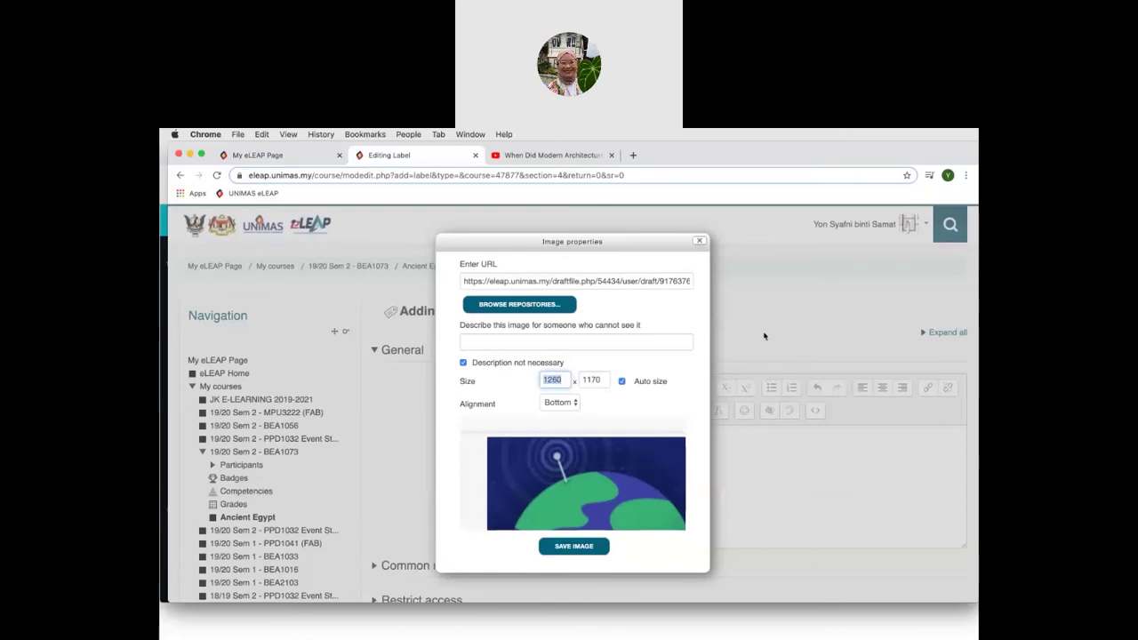
{"action": "type", "text": "650"}
{"action": "key", "text": "Tab"}
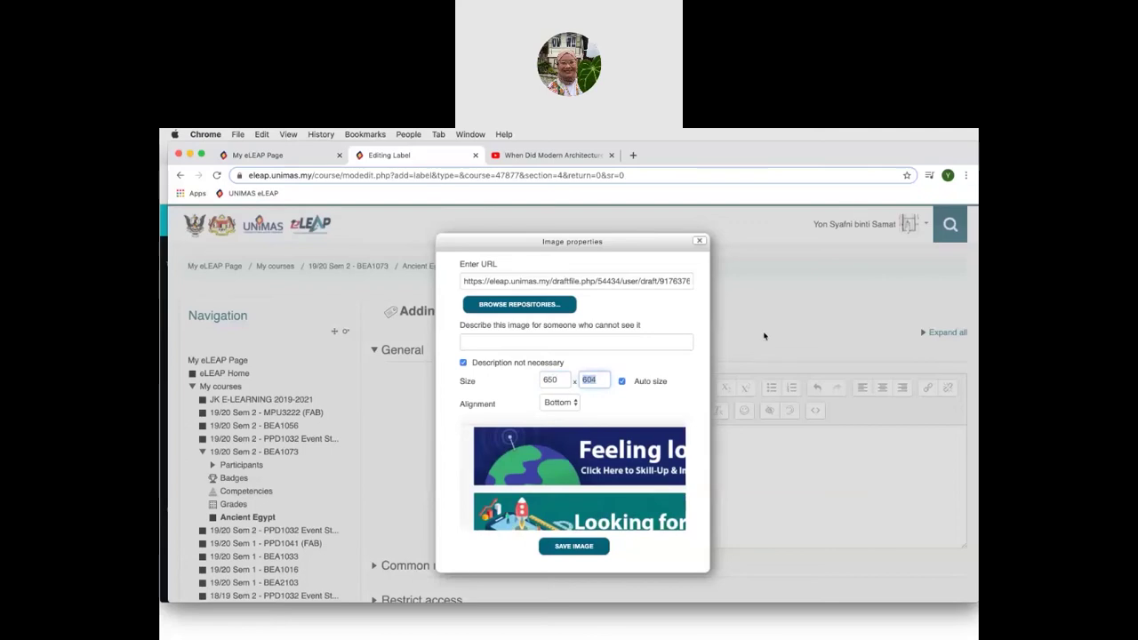
{"action": "double_click", "coordinate": [539, 381]}
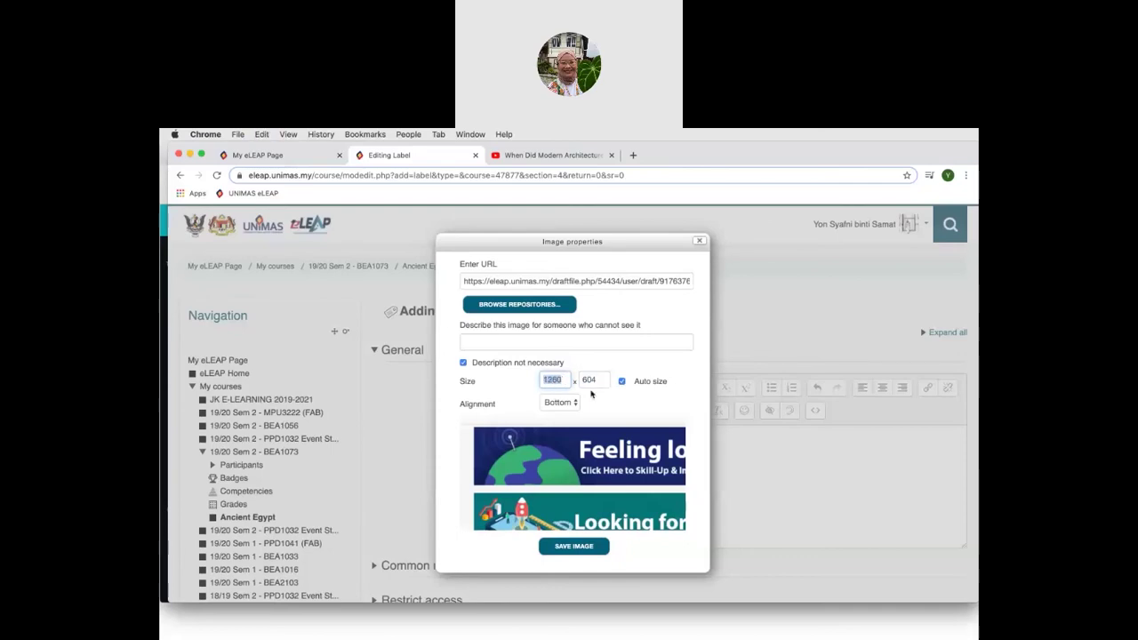
{"action": "left_click", "coordinate": [594, 396]}
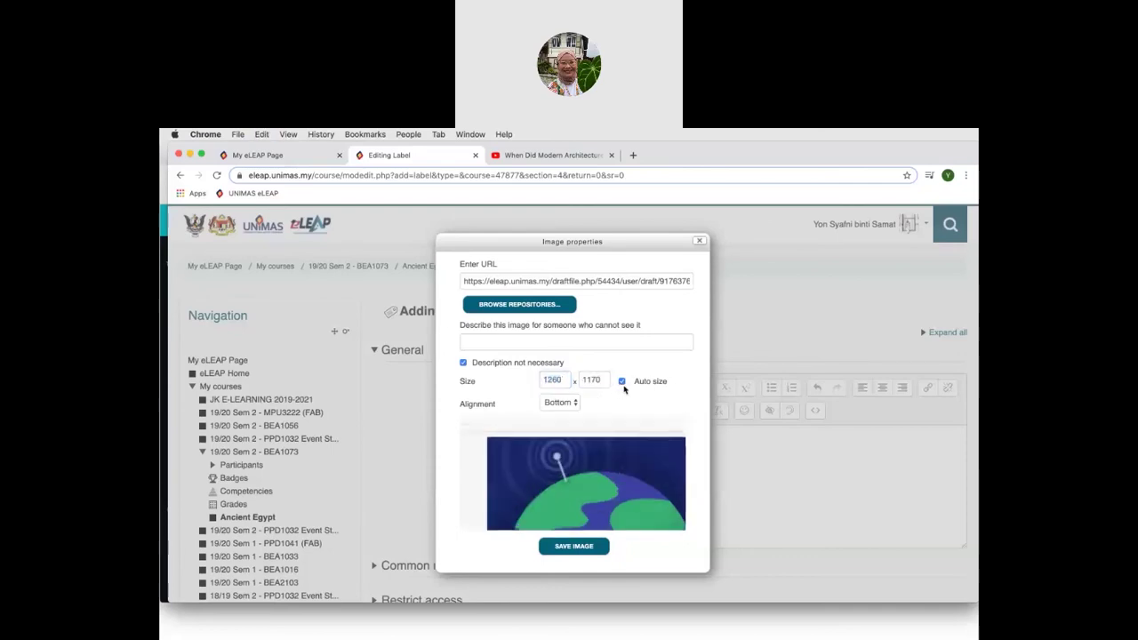
{"action": "left_click", "coordinate": [622, 383]}
{"action": "double_click", "coordinate": [562, 380]}
{"action": "type", "text": "650"}
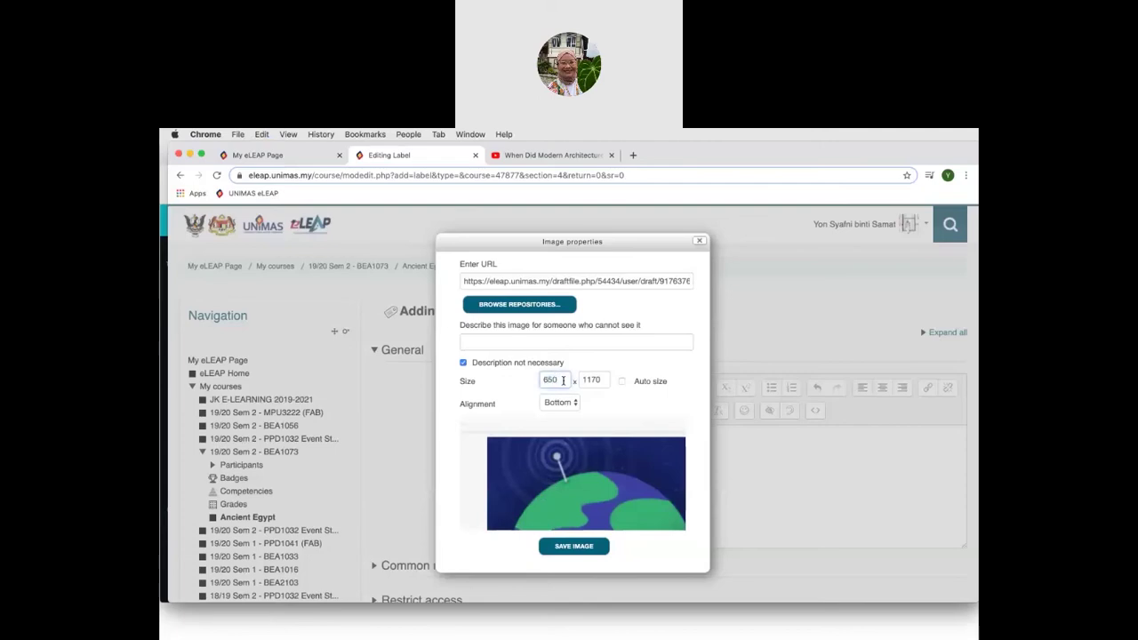
{"action": "key", "text": "Tab"}
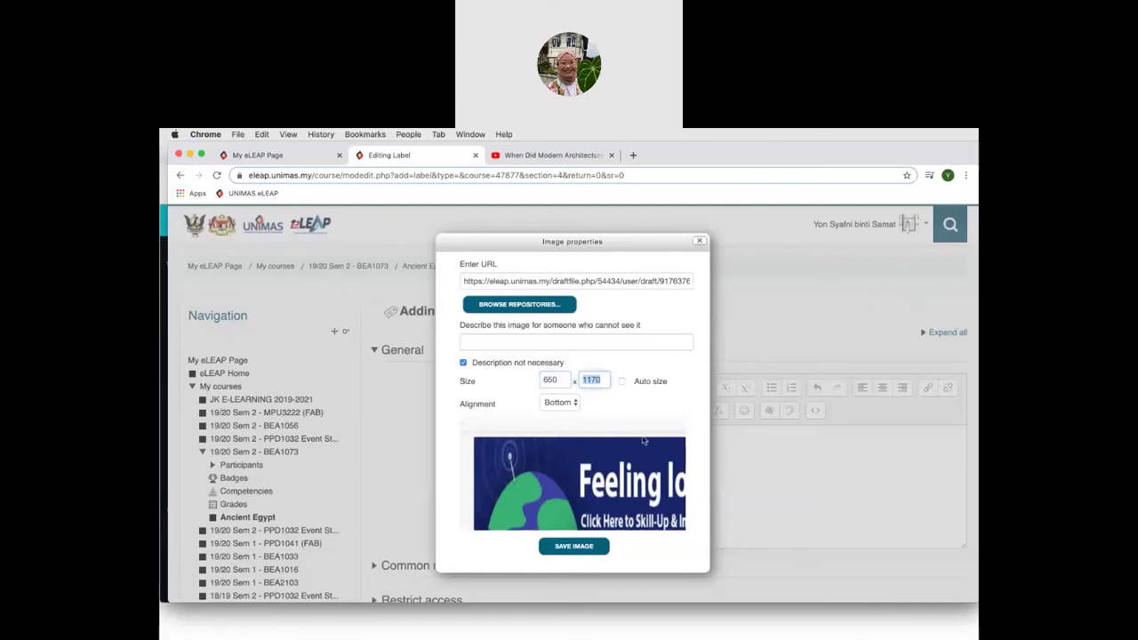
Enable auto size, set Middle alignment and 650 width, then save the image into the label.
{"action": "scroll", "coordinate": [598, 480], "scroll_direction": "left", "scroll_amount": 2}
{"action": "left_click", "coordinate": [598, 480]}
{"action": "scroll", "coordinate": [598, 480], "scroll_direction": "down", "scroll_amount": 5}
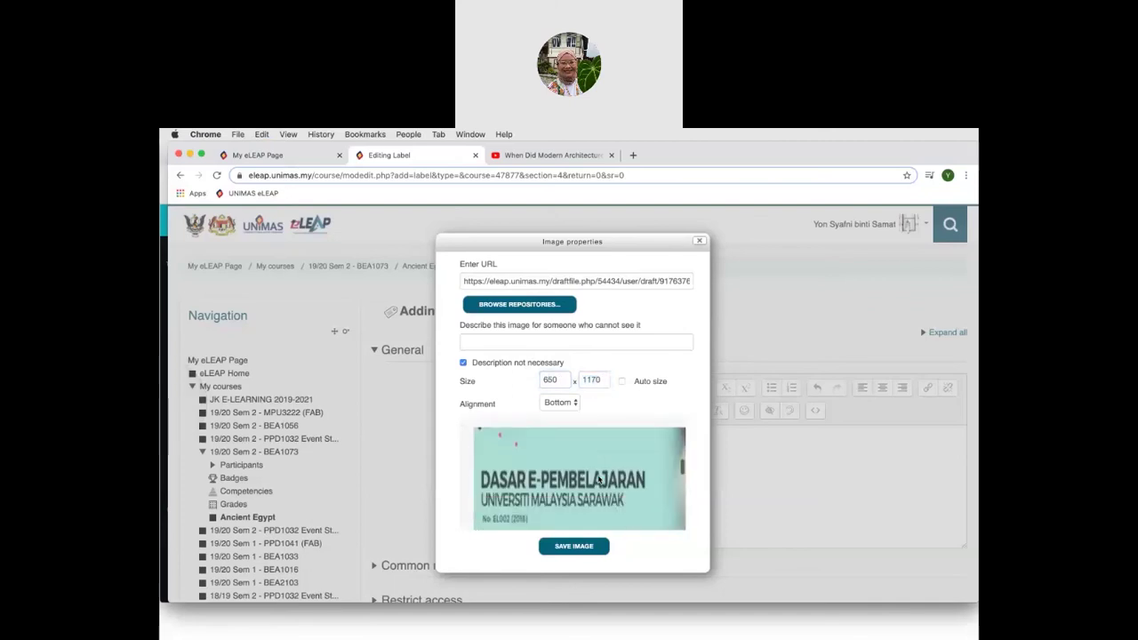
{"action": "scroll", "coordinate": [598, 480], "scroll_direction": "up", "scroll_amount": 5}
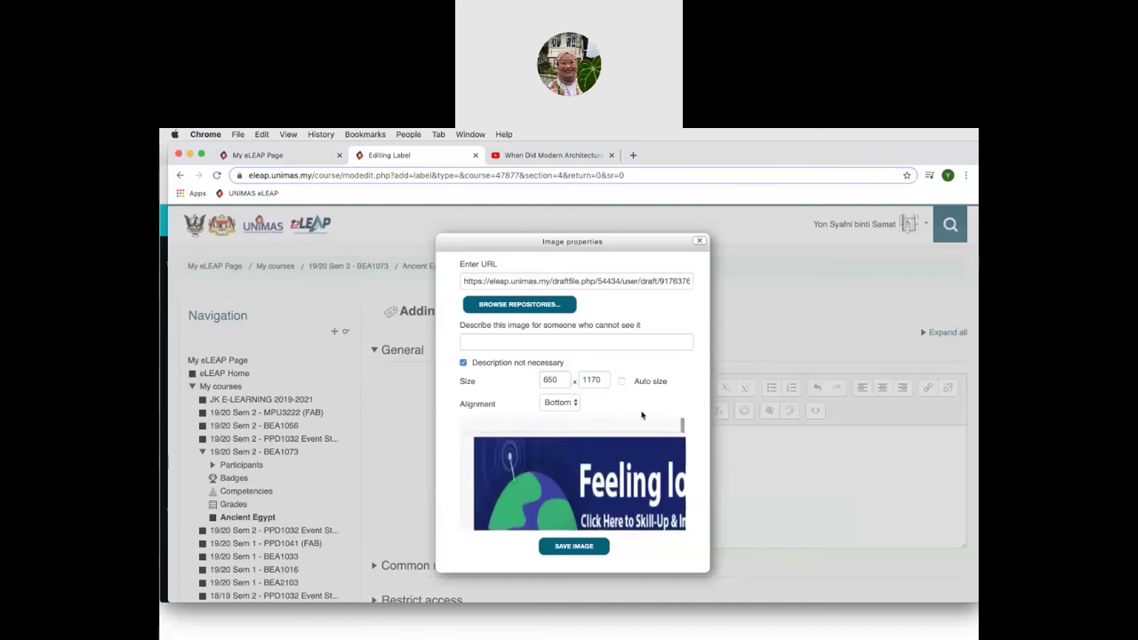
{"action": "type", "text": "1260"}
{"action": "key", "text": "super+a"}
{"action": "key", "text": "super+c"}
{"action": "left_click", "coordinate": [609, 398]}
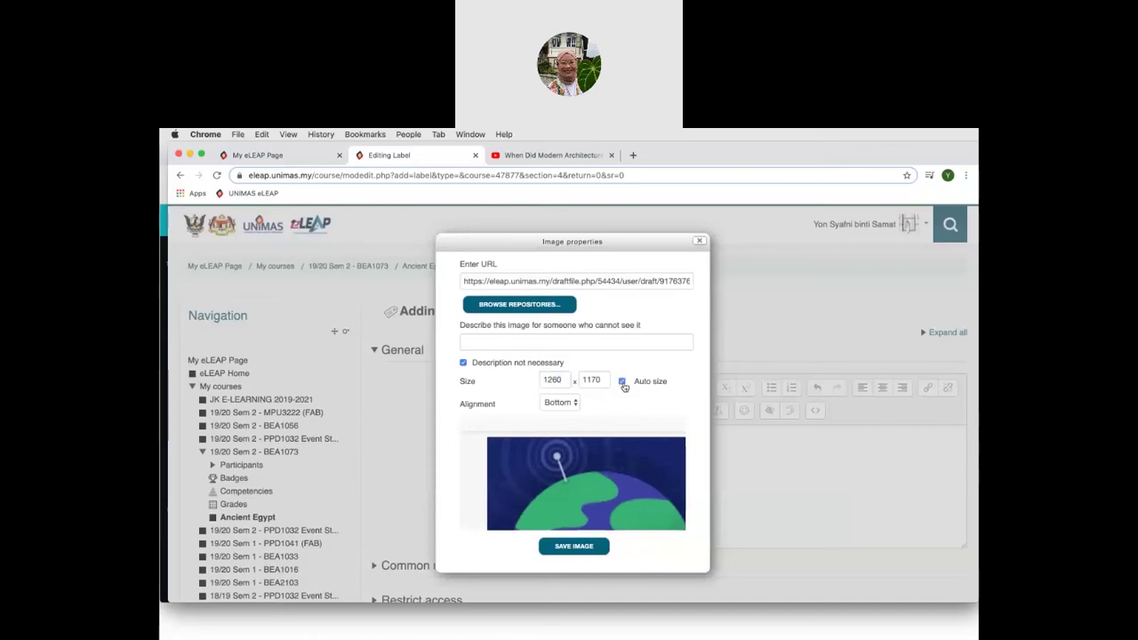
{"action": "left_click", "coordinate": [575, 402]}
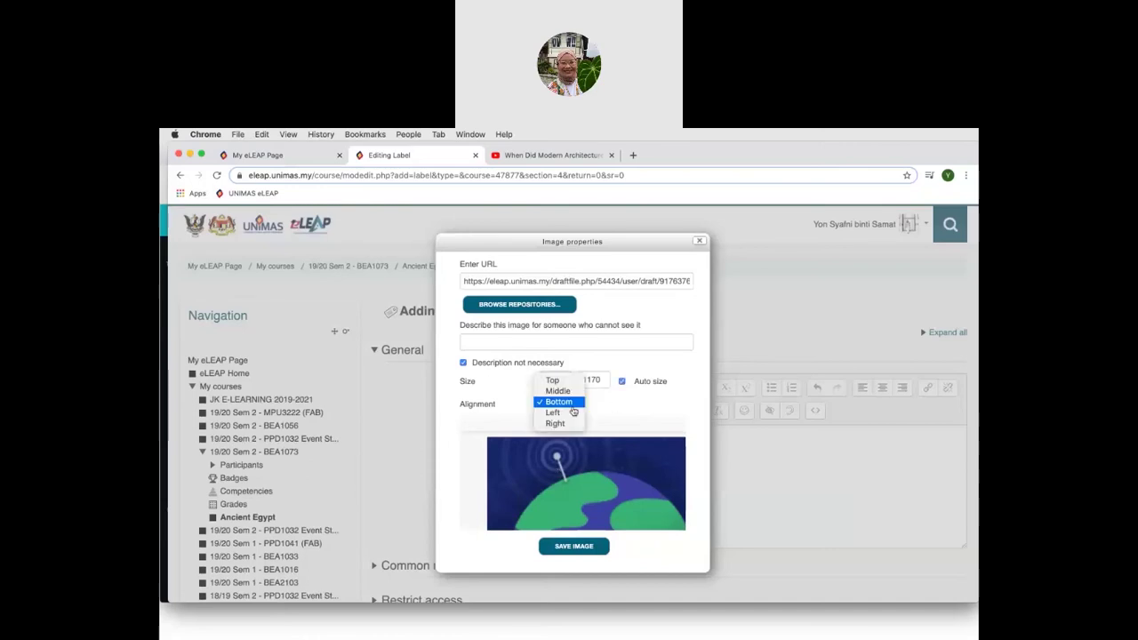
{"action": "left_click", "coordinate": [558, 392]}
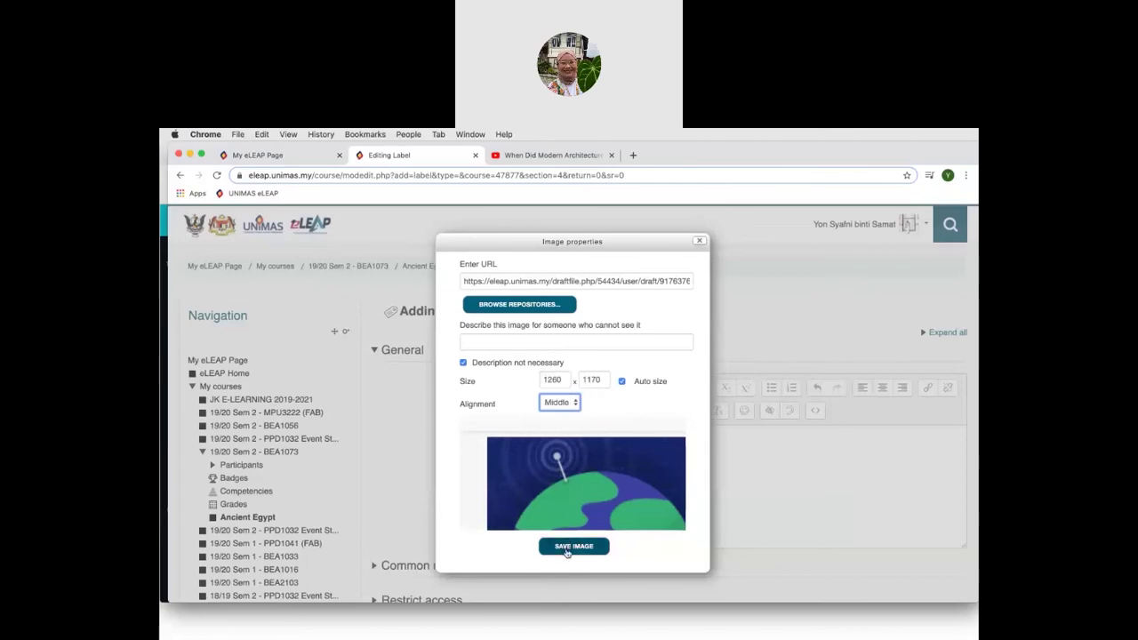
{"action": "double_click", "coordinate": [562, 380]}
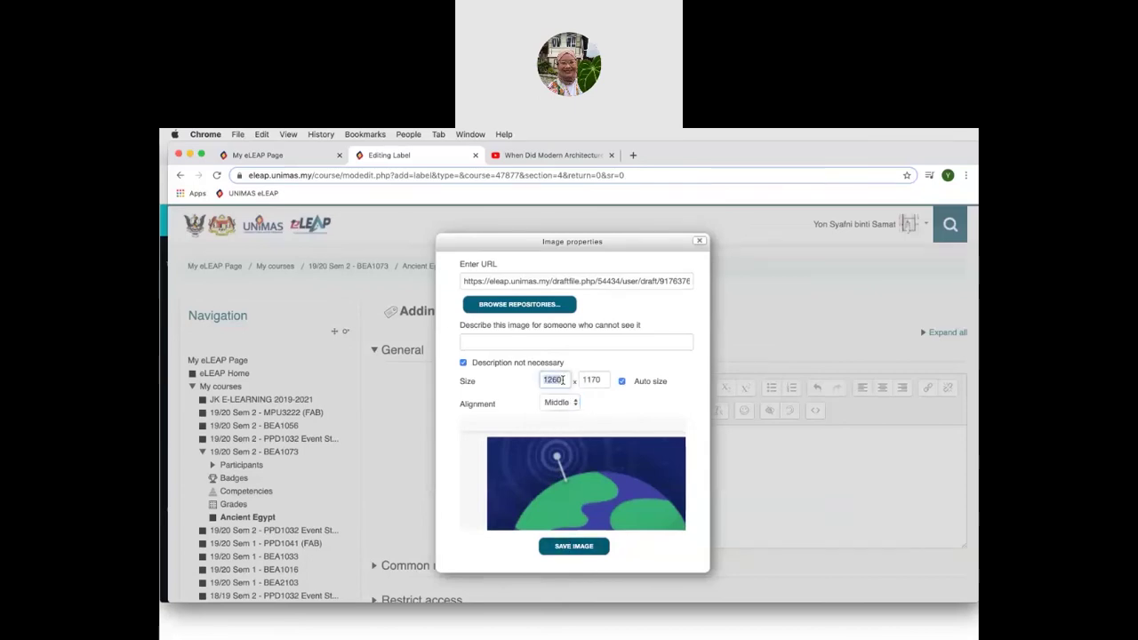
{"action": "type", "text": "650"}
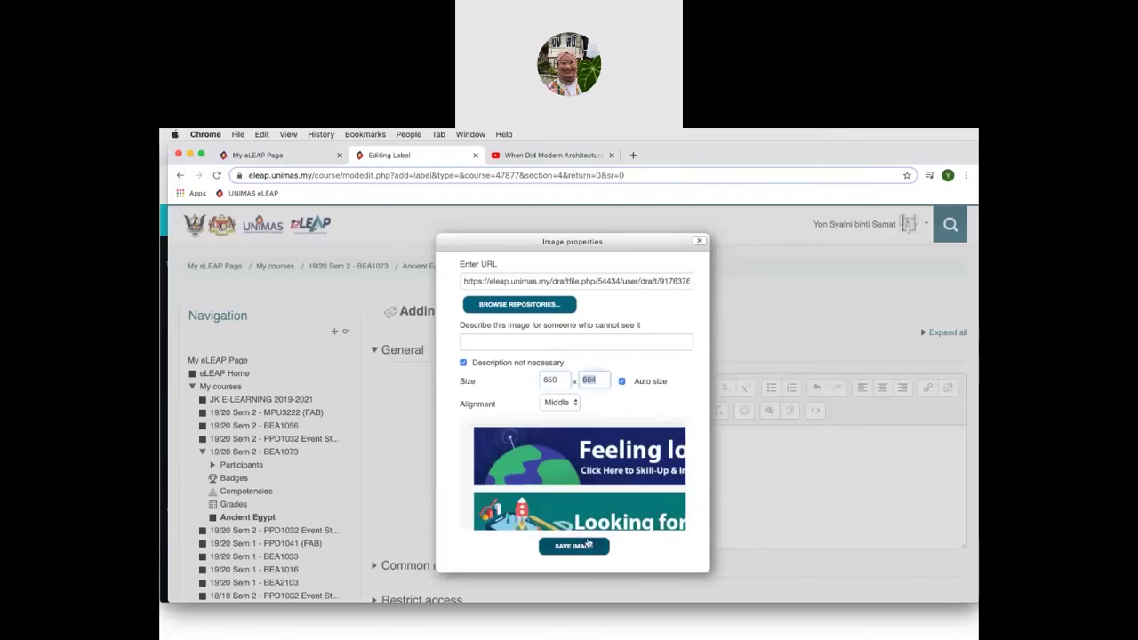
{"action": "left_click", "coordinate": [573, 546]}
{"action": "key", "text": "ctrl+a"}
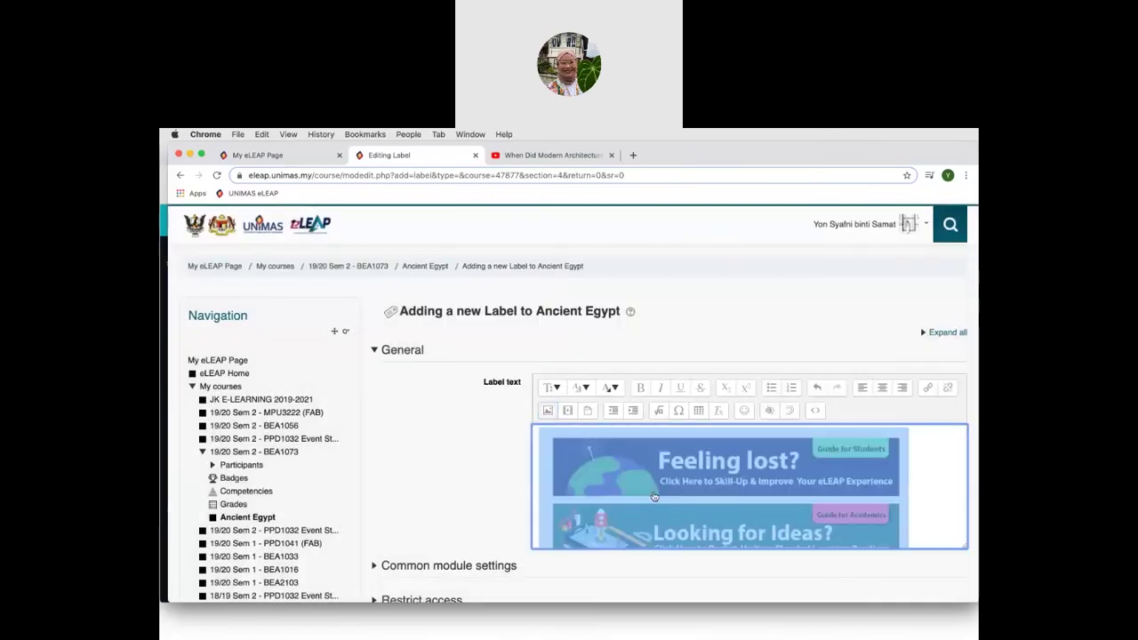
Centre the banner images in the label and save it to the course.
{"action": "left_click", "coordinate": [882, 388]}
{"action": "scroll", "coordinate": [729, 498], "scroll_direction": "down", "scroll_amount": 5}
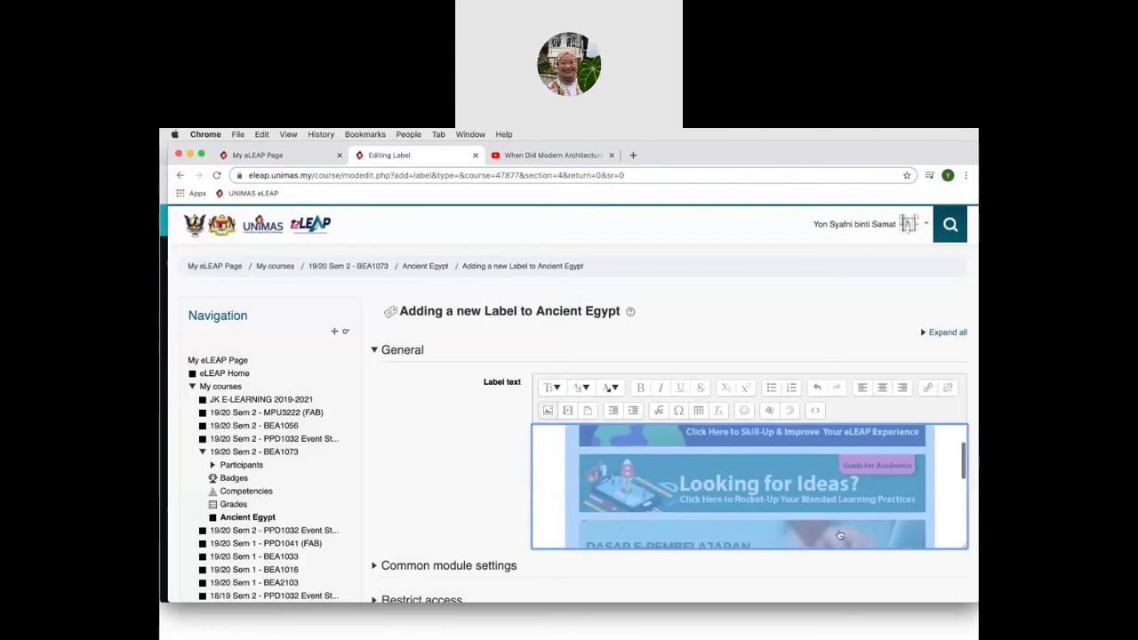
{"action": "scroll", "coordinate": [715, 578], "scroll_direction": "down", "scroll_amount": 5}
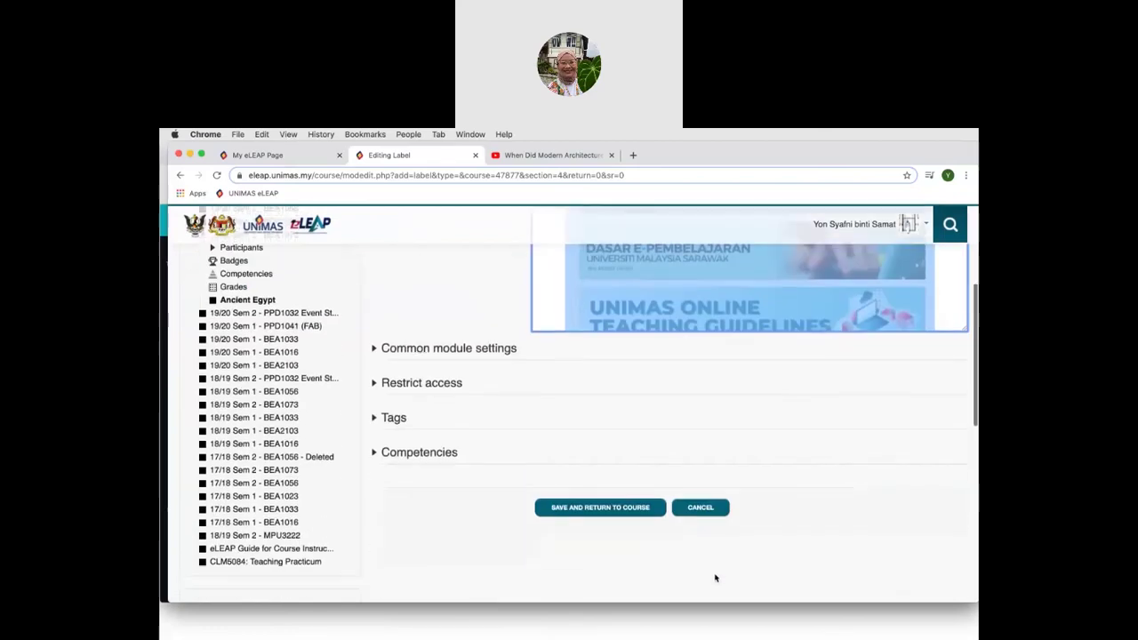
{"action": "left_click", "coordinate": [620, 512]}
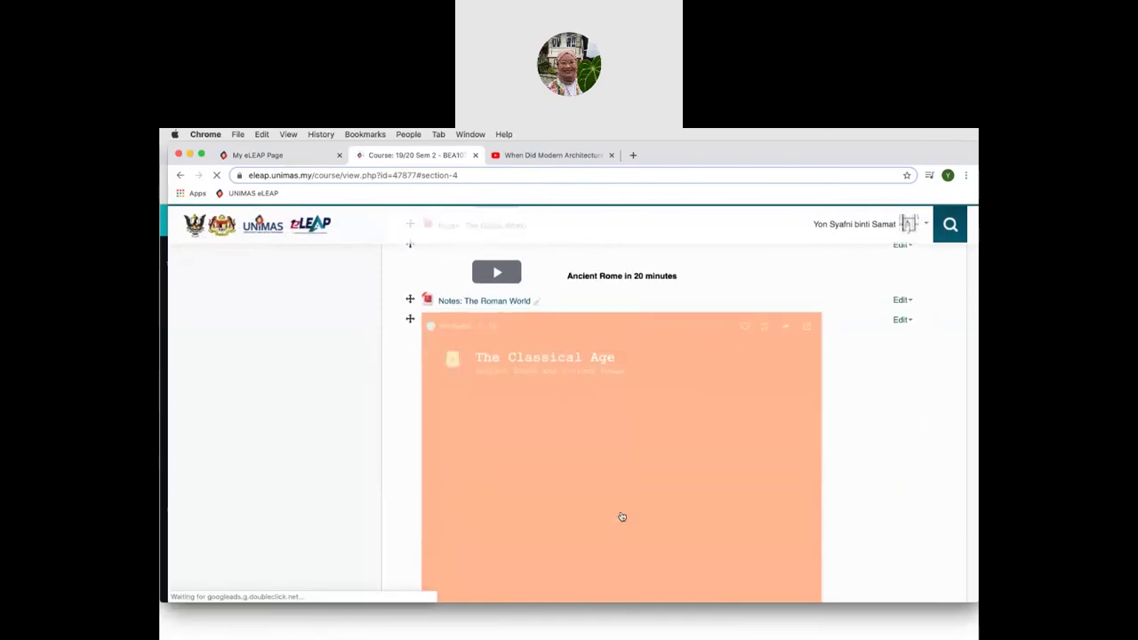
Scroll the course page to check the new banner label, then show all browser windows.
{"action": "scroll", "coordinate": [621, 517], "scroll_direction": "down", "scroll_amount": 5}
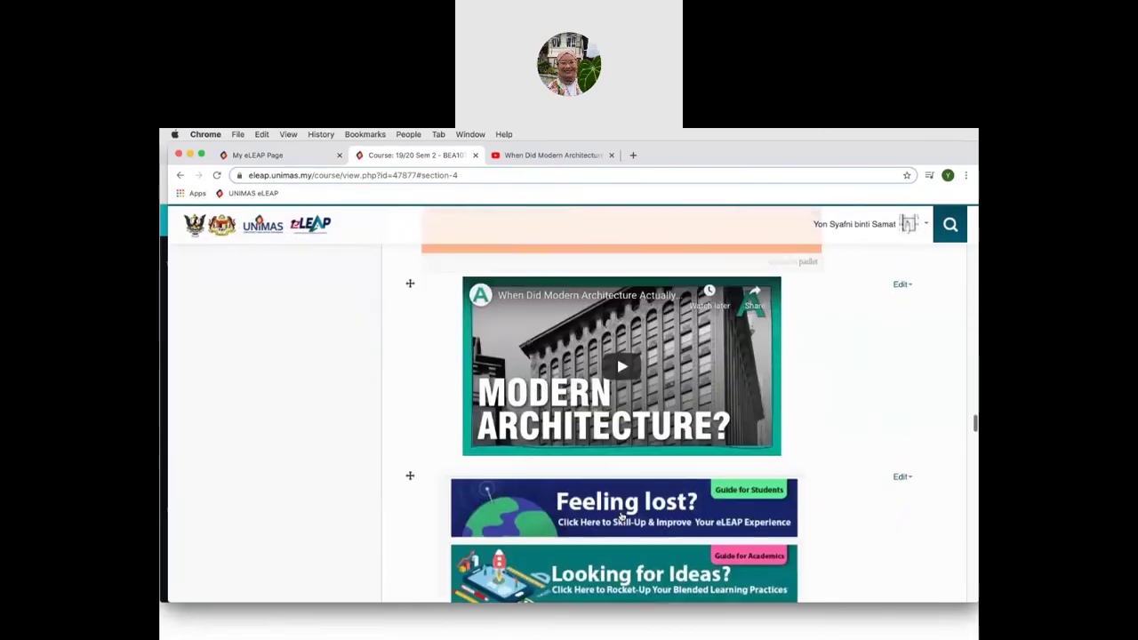
{"action": "scroll", "coordinate": [621, 516], "scroll_direction": "down", "scroll_amount": 1}
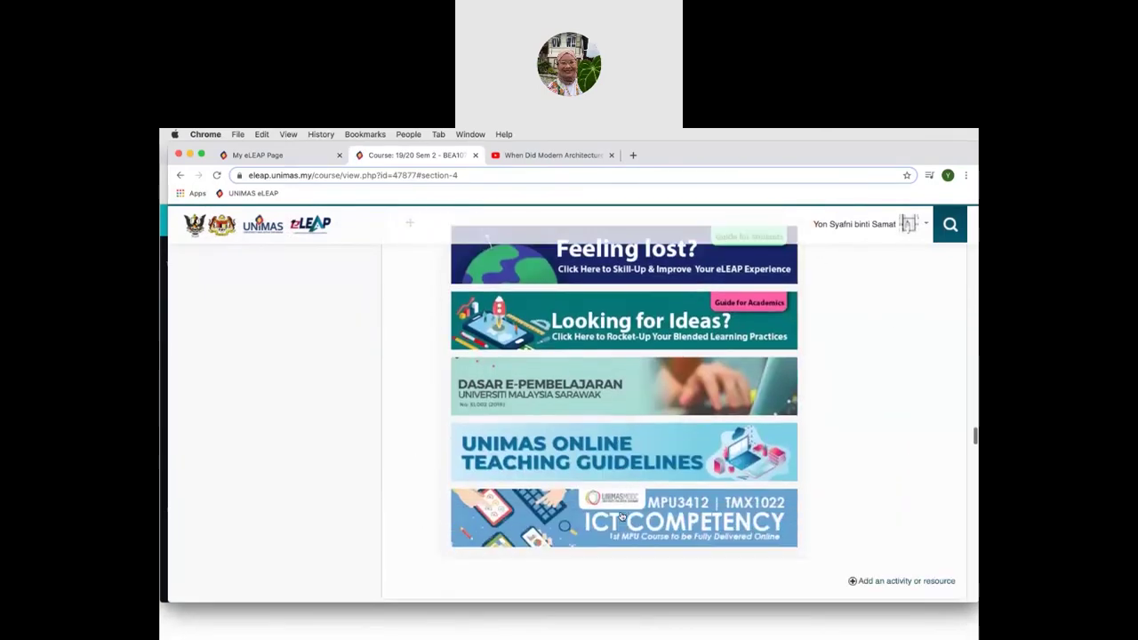
{"action": "scroll", "coordinate": [895, 472], "scroll_direction": "down", "scroll_amount": 15}
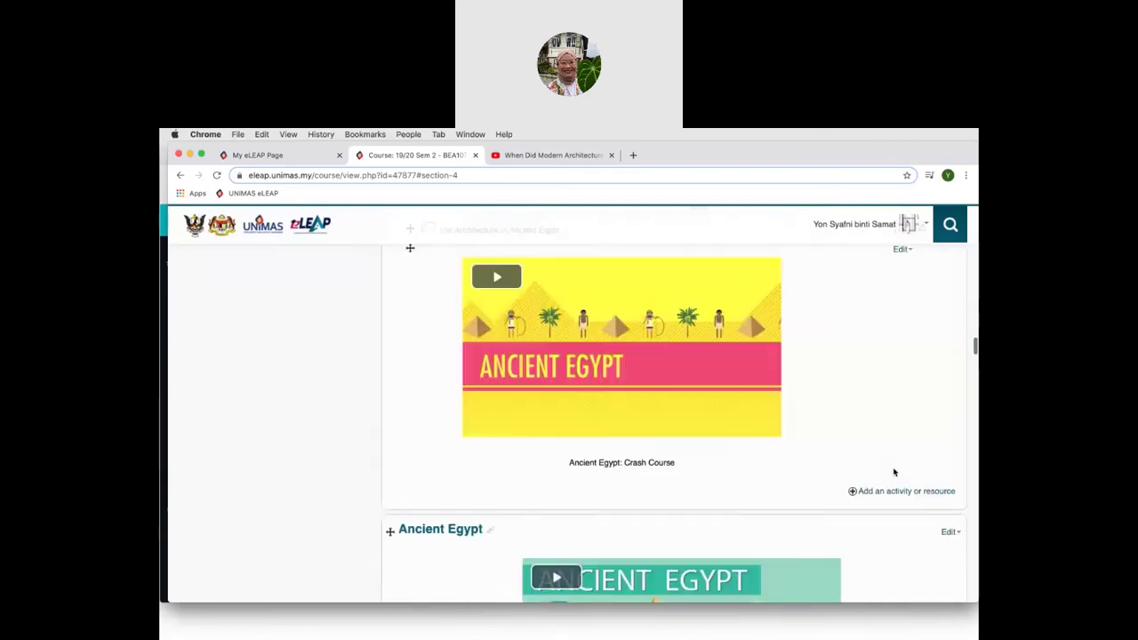
{"action": "scroll", "coordinate": [894, 472], "scroll_direction": "up", "scroll_amount": 20}
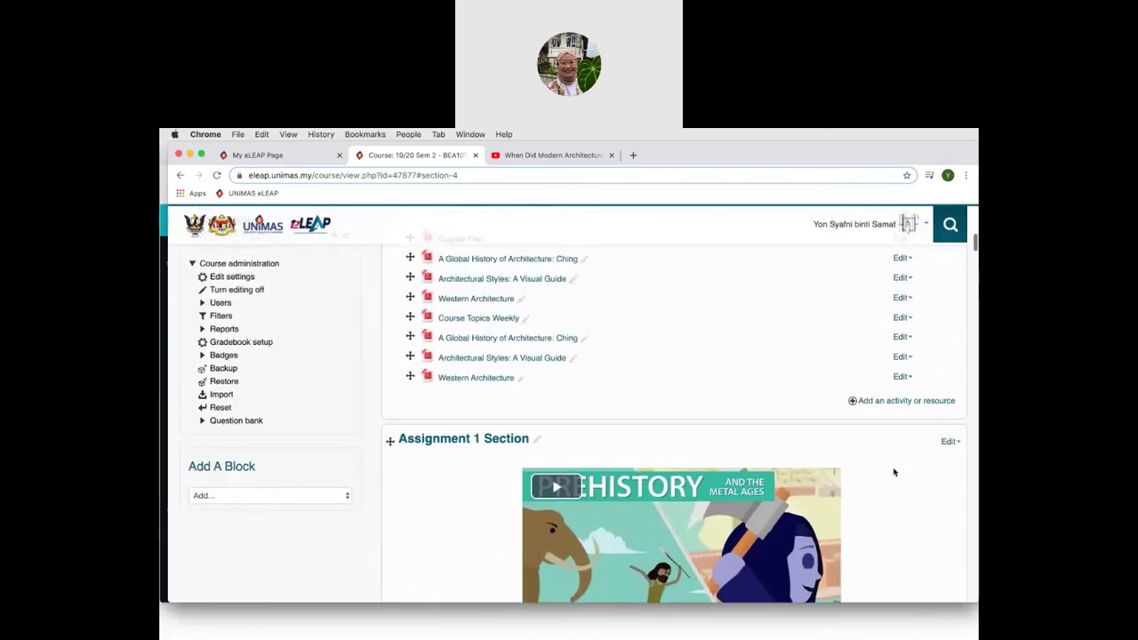
{"action": "scroll", "coordinate": [894, 473], "scroll_direction": "down", "scroll_amount": 1}
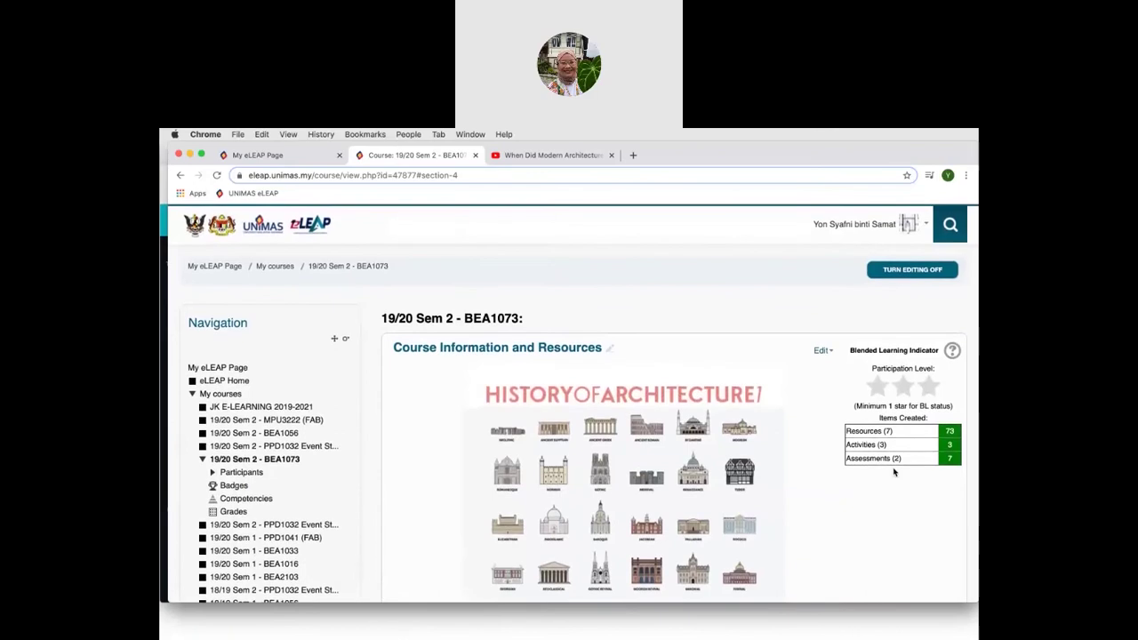
{"action": "scroll", "coordinate": [894, 473], "scroll_direction": "down", "scroll_amount": 5}
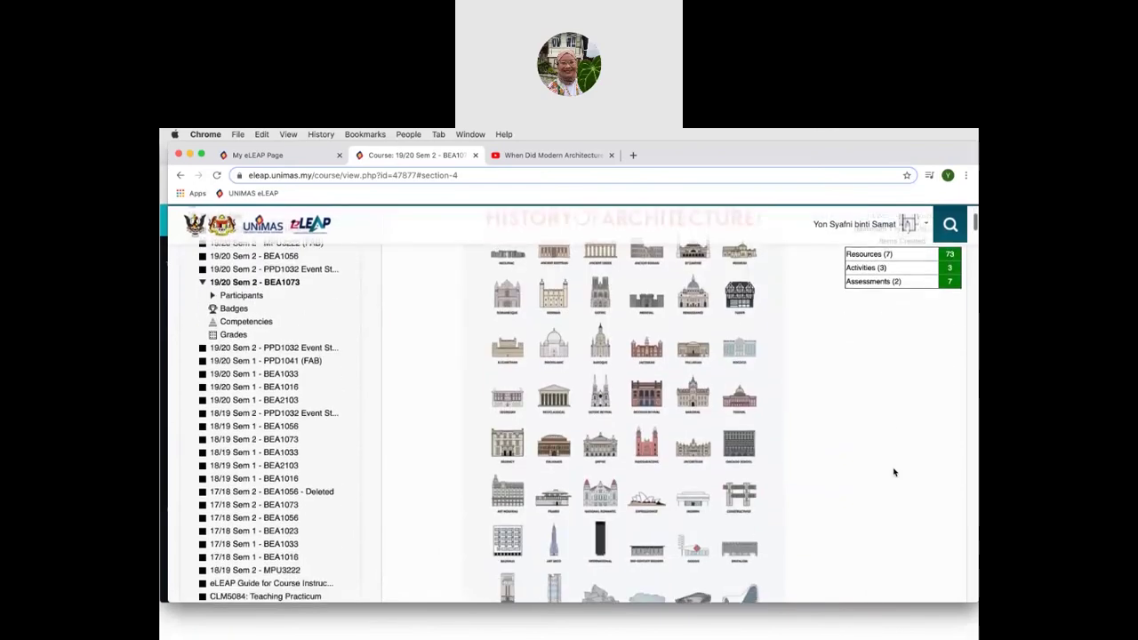
{"action": "scroll", "coordinate": [894, 473], "scroll_direction": "up", "scroll_amount": 2}
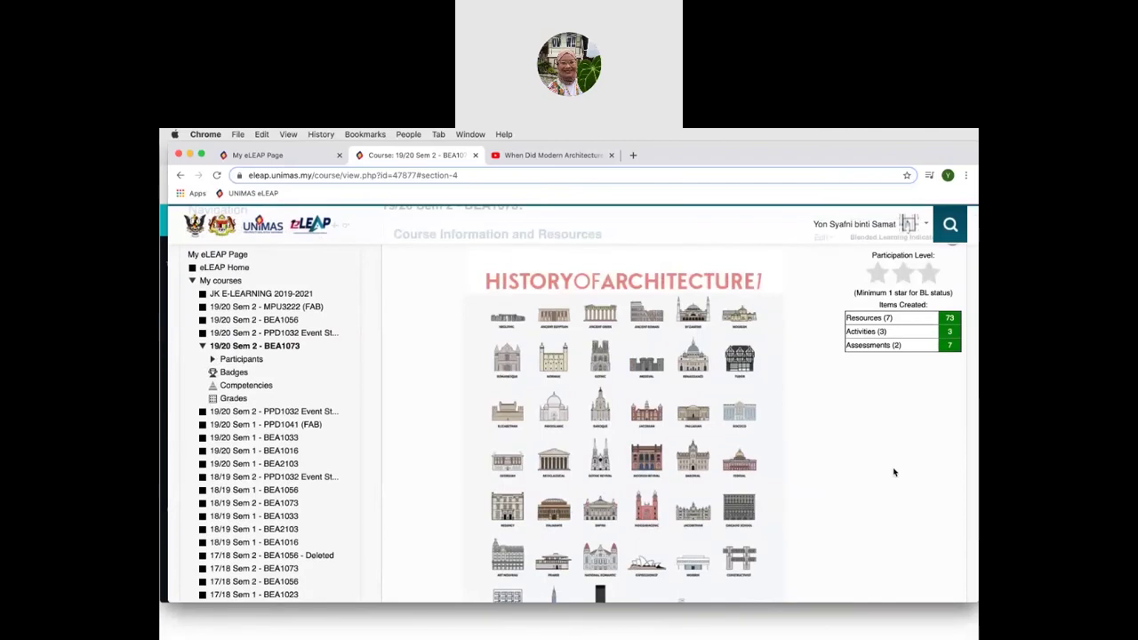
{"action": "scroll", "coordinate": [893, 472], "scroll_direction": "up", "scroll_amount": 2}
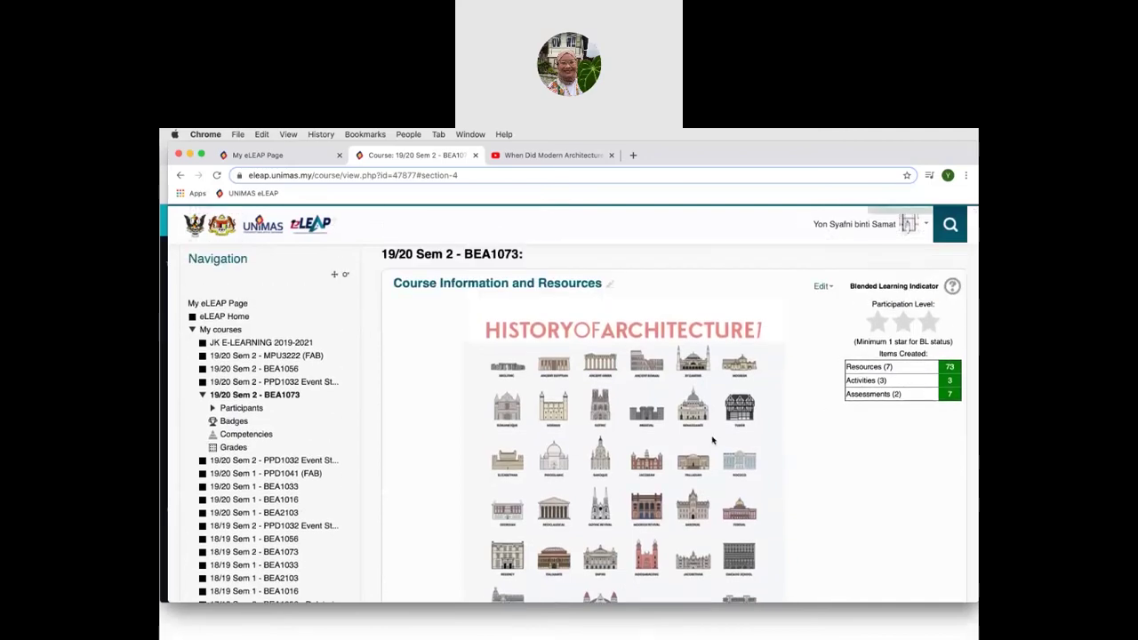
{"action": "scroll", "coordinate": [753, 418], "scroll_direction": "down", "scroll_amount": 15}
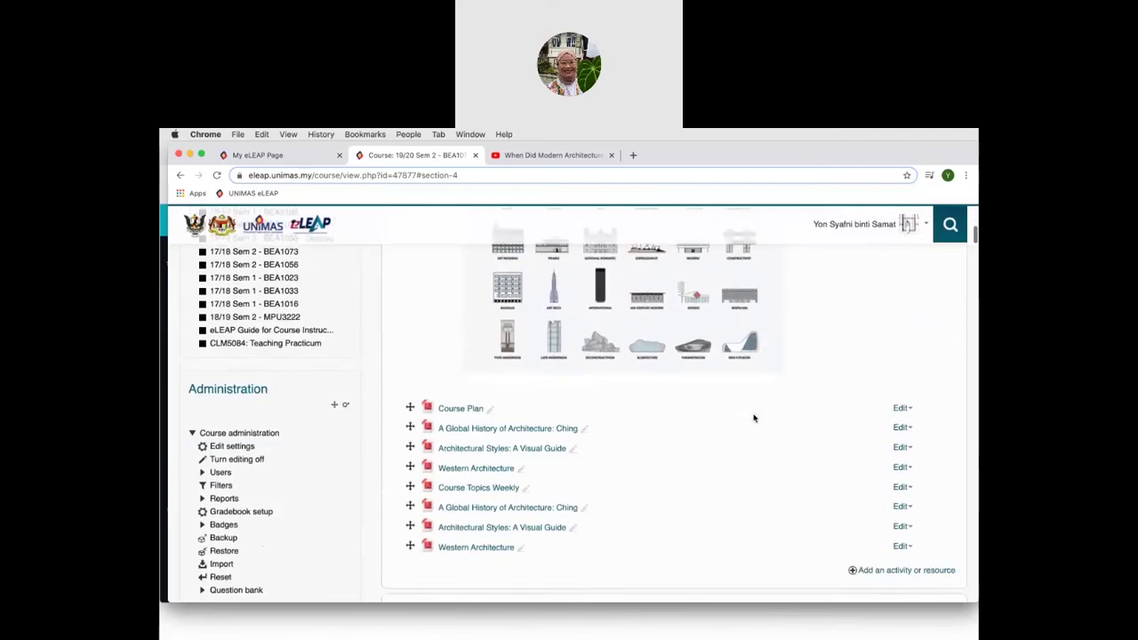
{"action": "scroll", "coordinate": [754, 418], "scroll_direction": "down", "scroll_amount": 8}
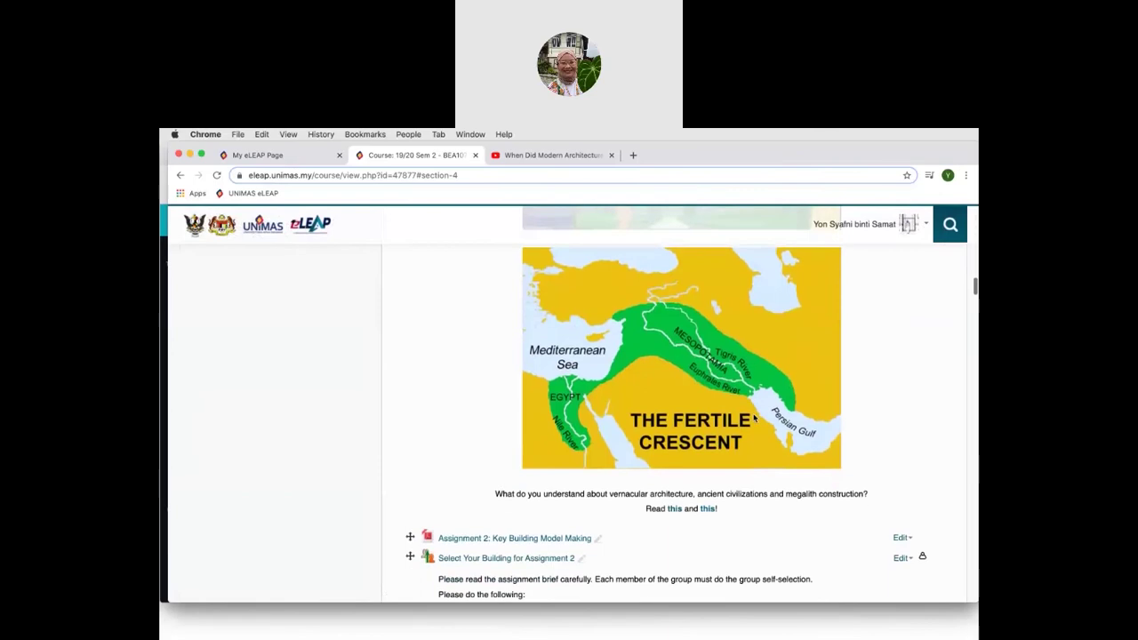
{"action": "key", "text": "ctrl+Down"}
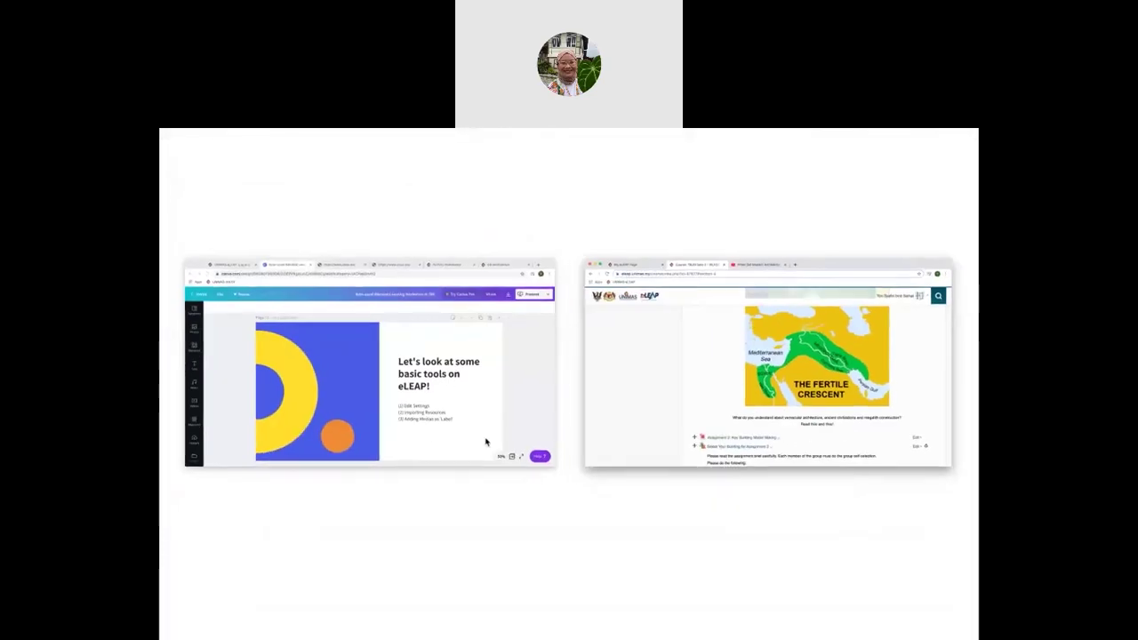
Bring Canva to the front and scroll to page 13, 'Essential tools on eLEAP'.
{"action": "left_click", "coordinate": [486, 442]}
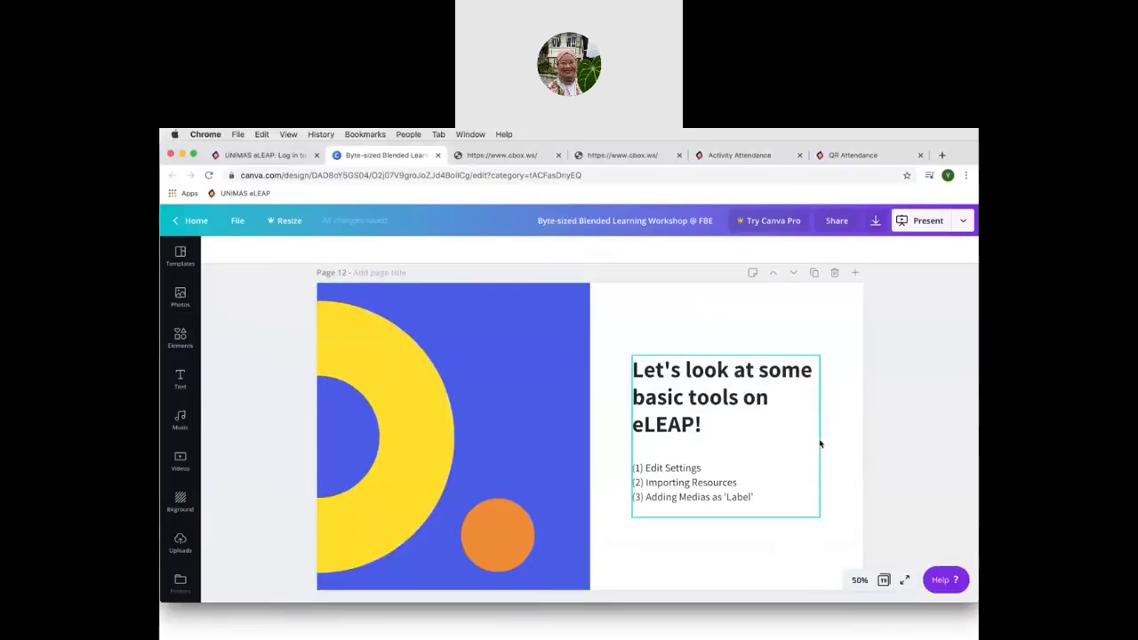
{"action": "scroll", "coordinate": [819, 443], "scroll_direction": "down", "scroll_amount": 1}
{"action": "scroll", "coordinate": [819, 443], "scroll_direction": "down", "scroll_amount": 8}
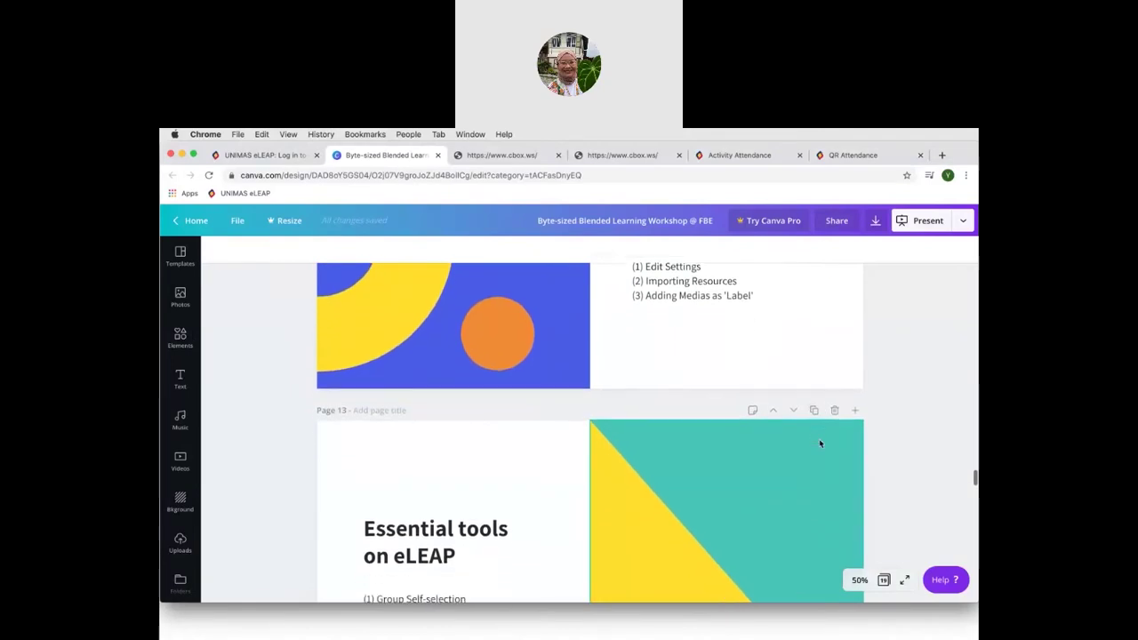
{"action": "scroll", "coordinate": [819, 443], "scroll_direction": "down", "scroll_amount": 1}
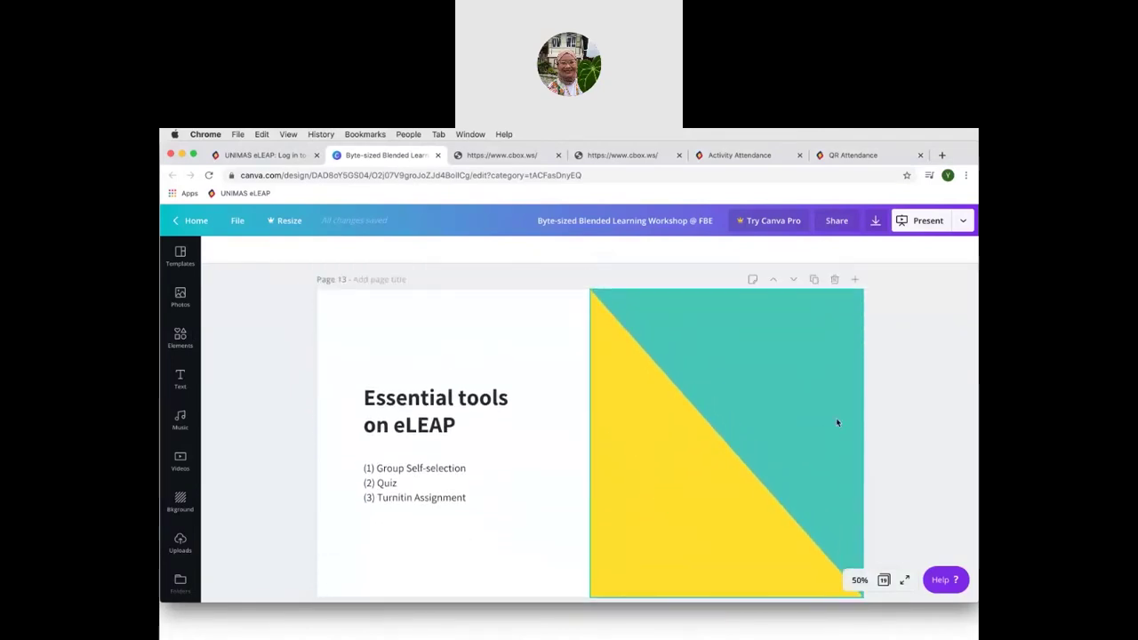
{"action": "scroll", "coordinate": [900, 390], "scroll_direction": "down", "scroll_amount": 2}
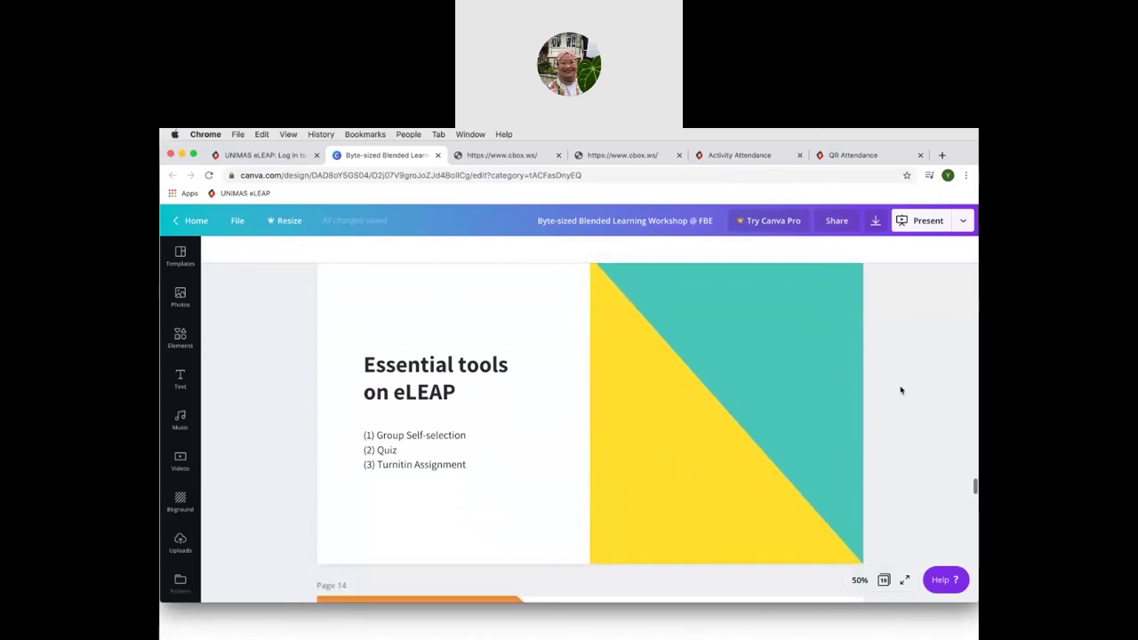
{"action": "scroll", "coordinate": [901, 390], "scroll_direction": "up", "scroll_amount": 5}
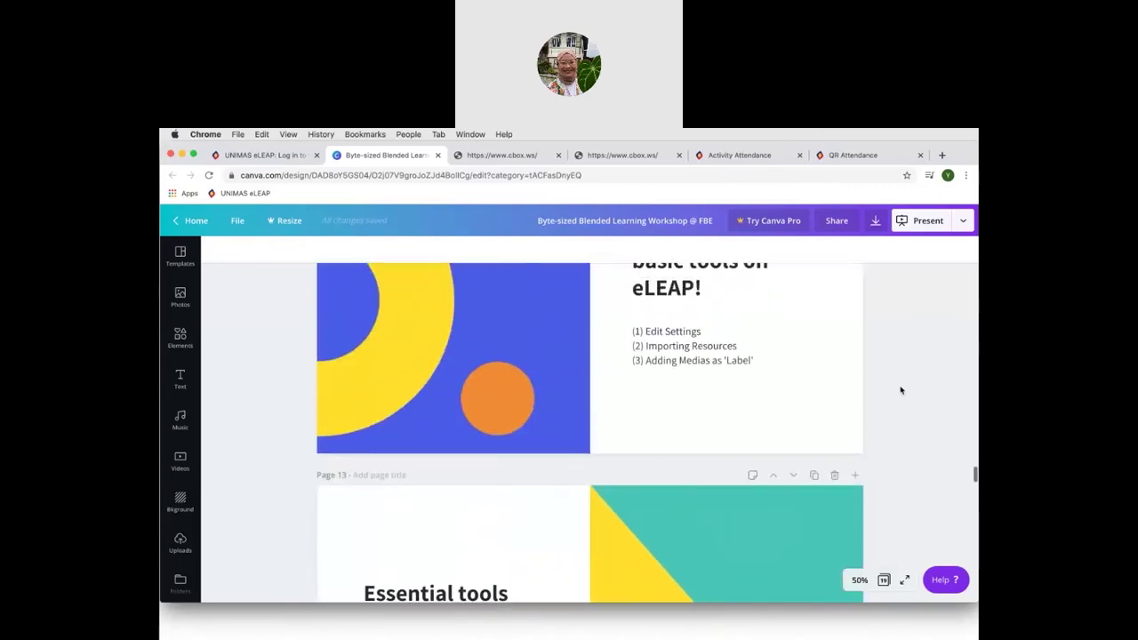
{"action": "scroll", "coordinate": [900, 390], "scroll_direction": "down", "scroll_amount": 3}
{"action": "scroll", "coordinate": [900, 391], "scroll_direction": "down", "scroll_amount": 4}
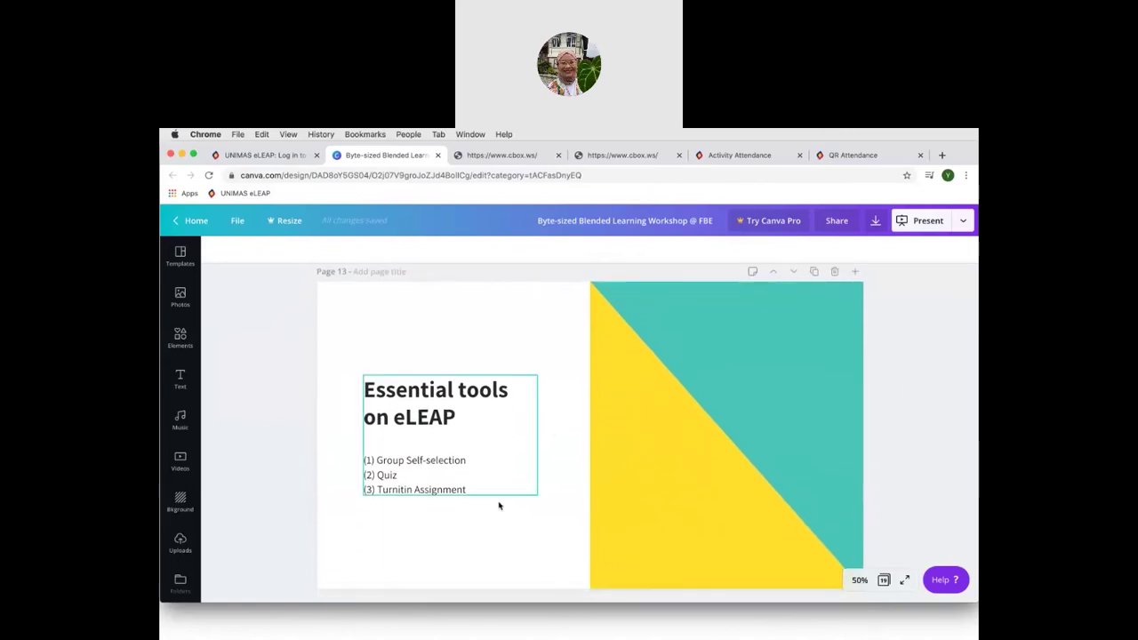
{"action": "scroll", "coordinate": [496, 500], "scroll_direction": "down", "scroll_amount": 1}
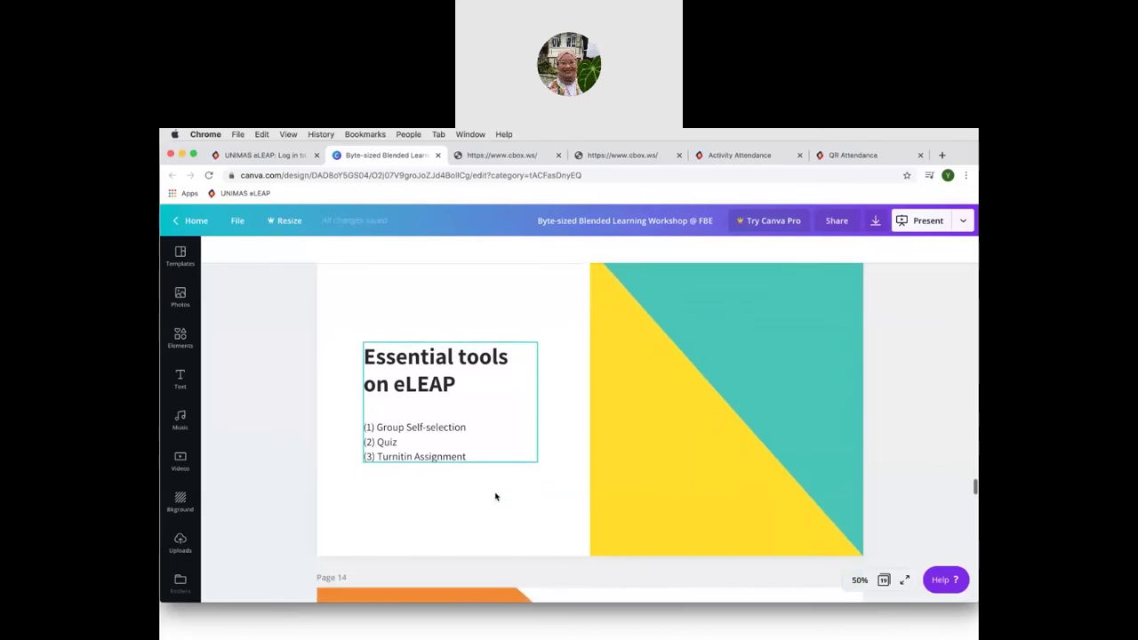
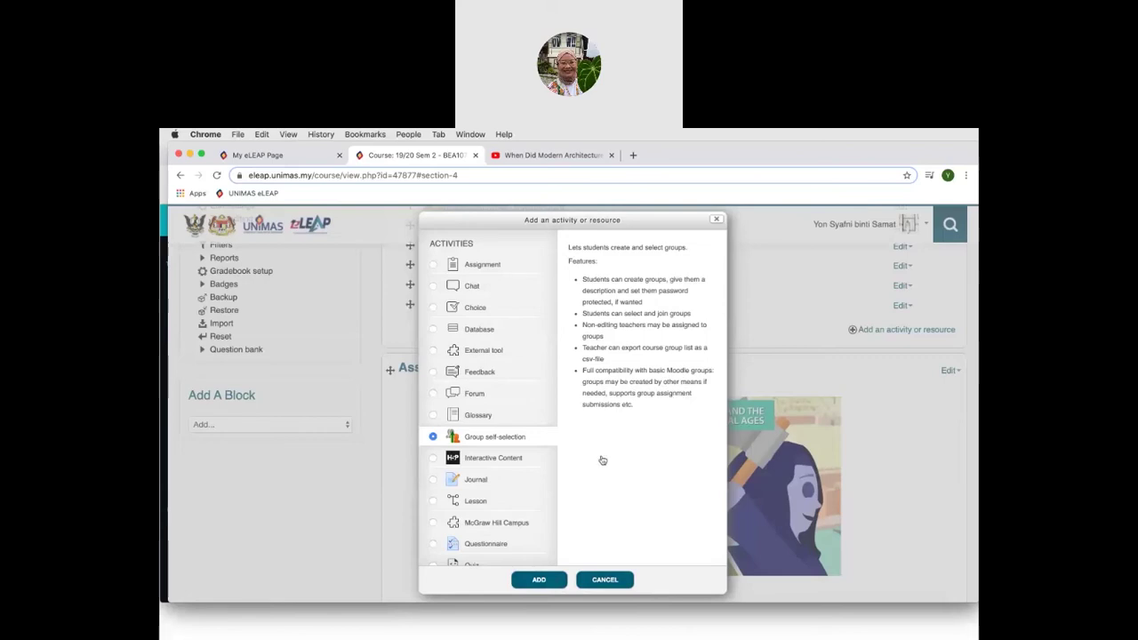
Add a Group self-selection activity named 'Assignment 1'.
{"action": "left_click", "coordinate": [539, 580]}
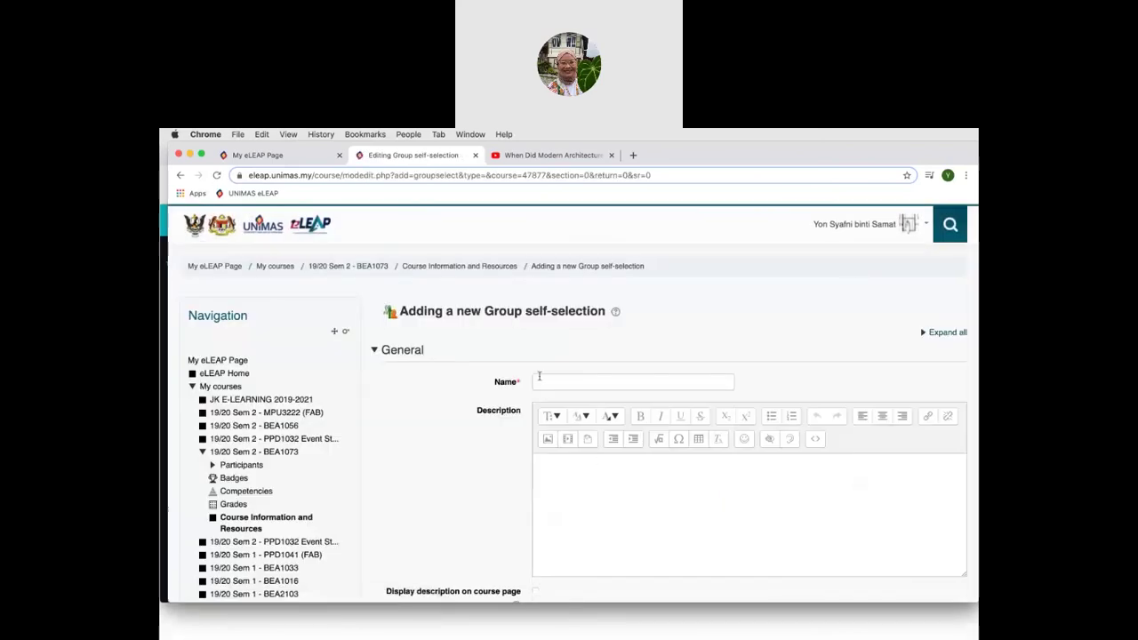
{"action": "left_click", "coordinate": [552, 383]}
{"action": "type", "text": "Assignment"}
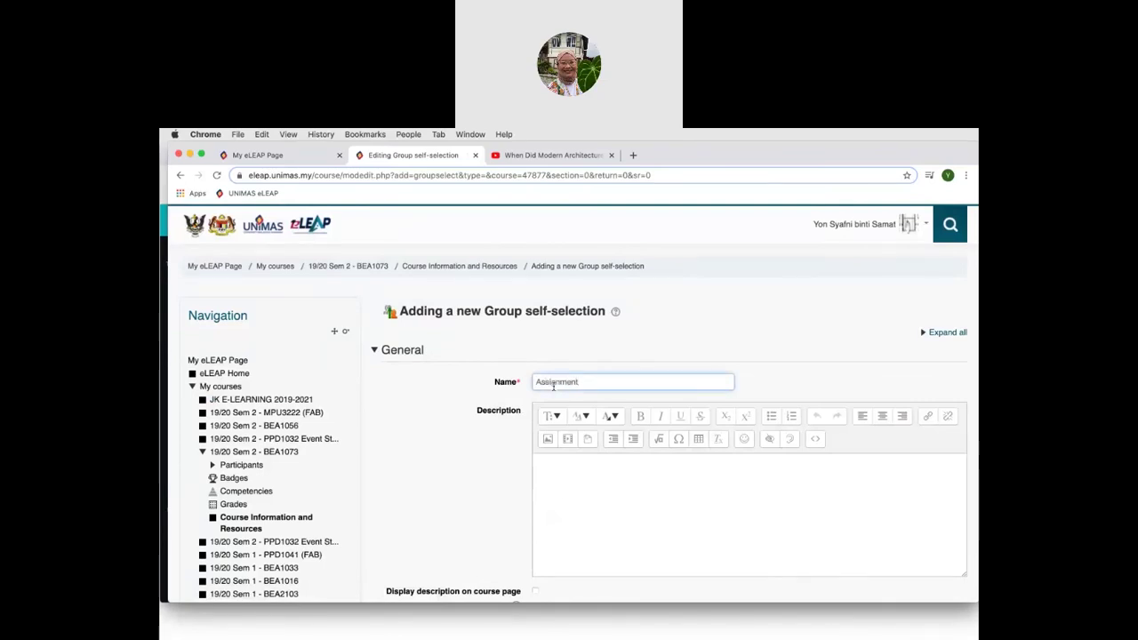
{"action": "type", "text": " 1"}
Give it the description 'Please select your group.' and display it on the course page.
{"action": "left_click", "coordinate": [673, 511]}
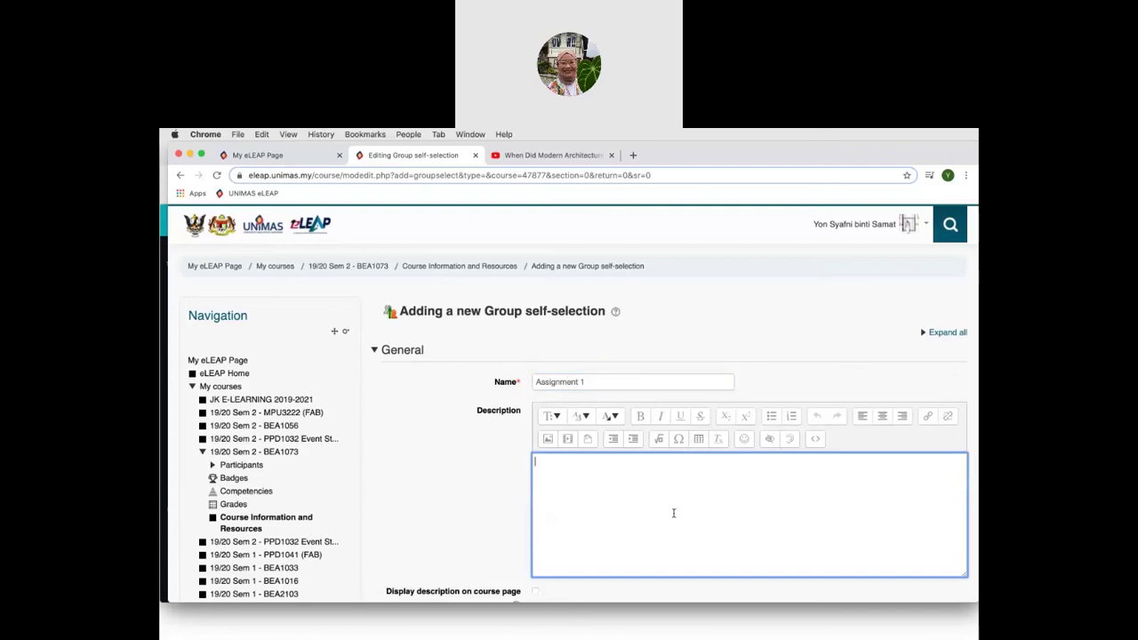
{"action": "scroll", "coordinate": [673, 513], "scroll_direction": "down", "scroll_amount": 1}
{"action": "type", "text": "Please "}
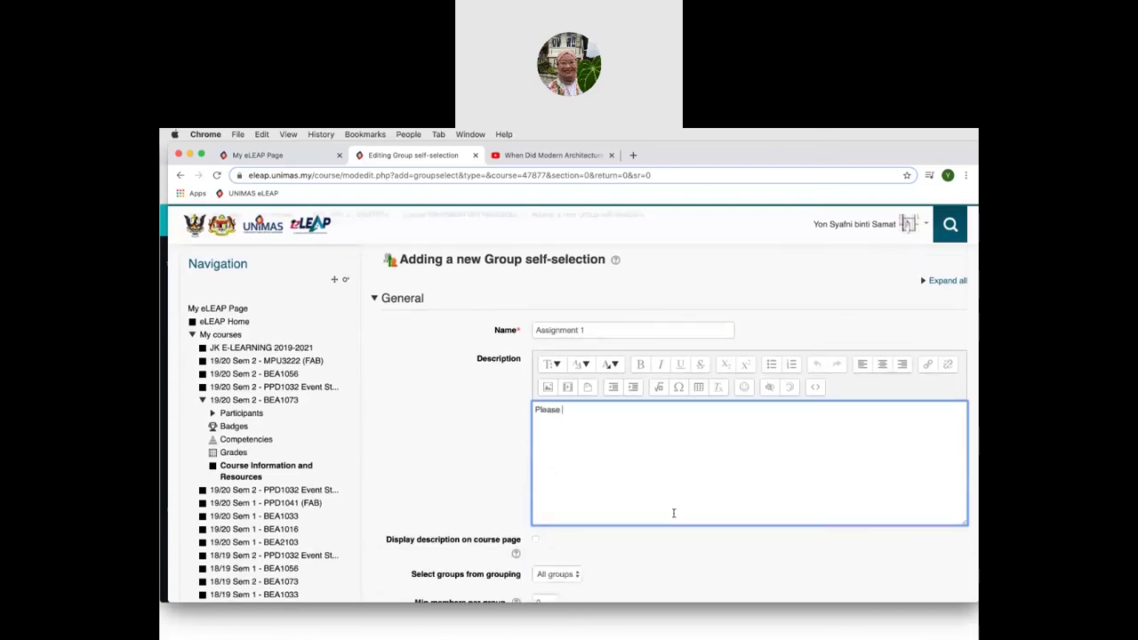
{"action": "type", "text": "select your group."}
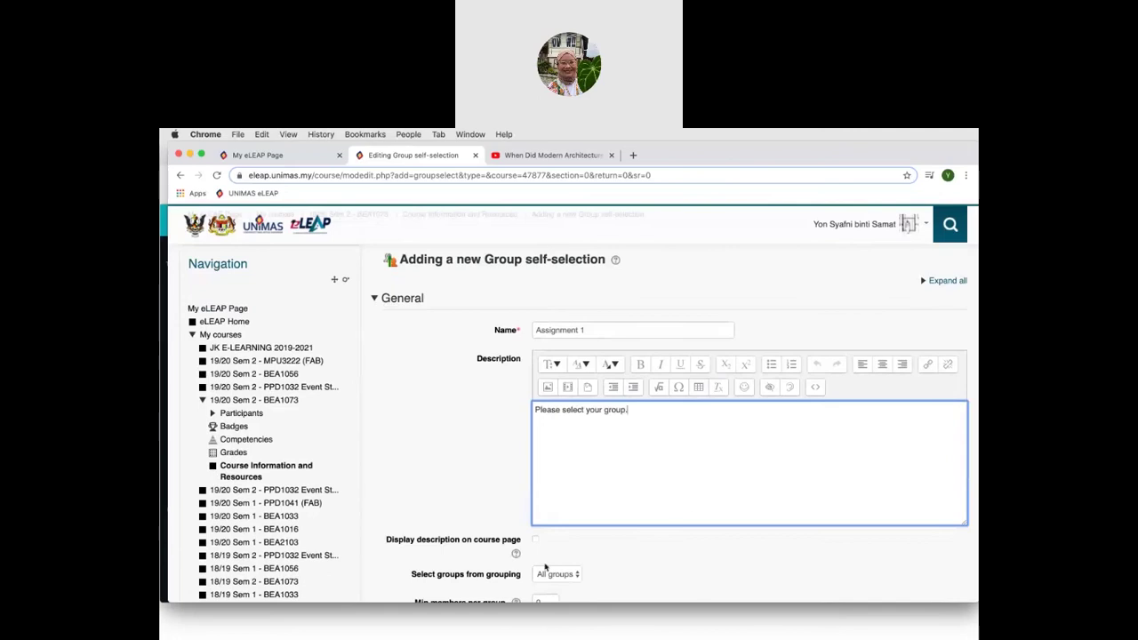
{"action": "left_click", "coordinate": [535, 540]}
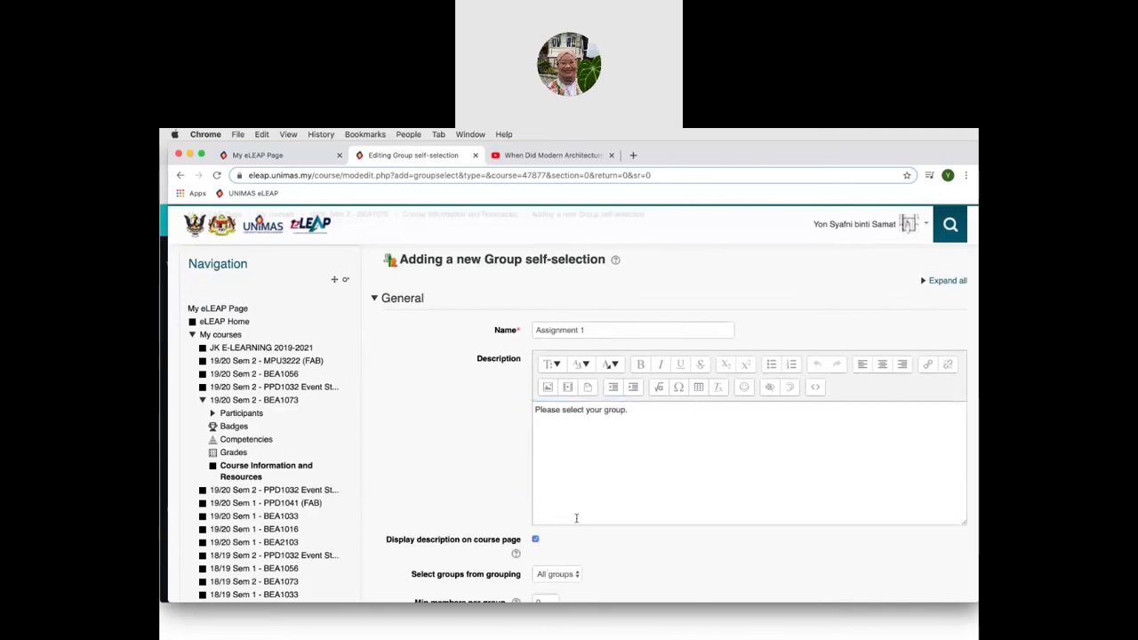
{"action": "scroll", "coordinate": [576, 518], "scroll_direction": "down", "scroll_amount": 3}
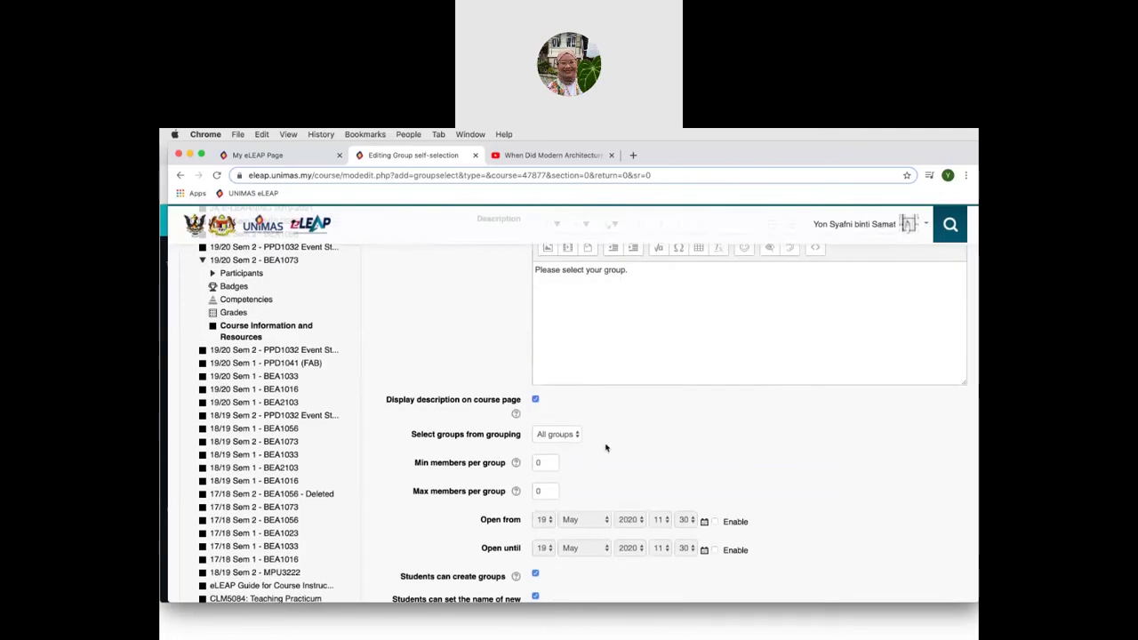
Keep groups drawn from all groups and set the minimum to 4 and maximum to 5 members.
{"action": "left_click", "coordinate": [569, 435]}
{"action": "left_click", "coordinate": [561, 435]}
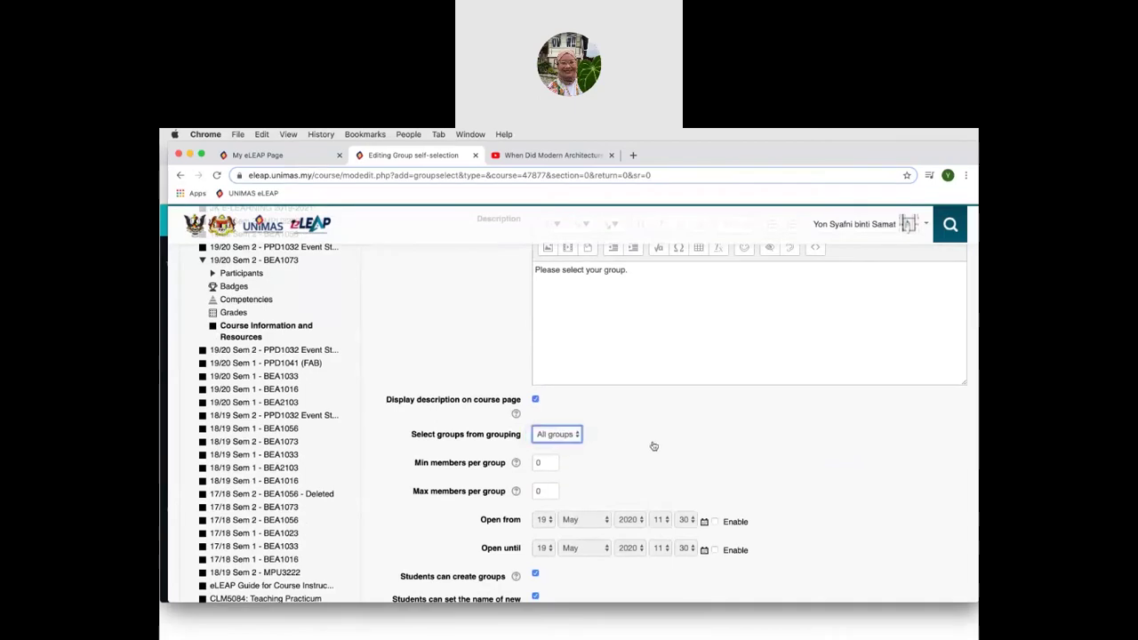
{"action": "left_click", "coordinate": [546, 462]}
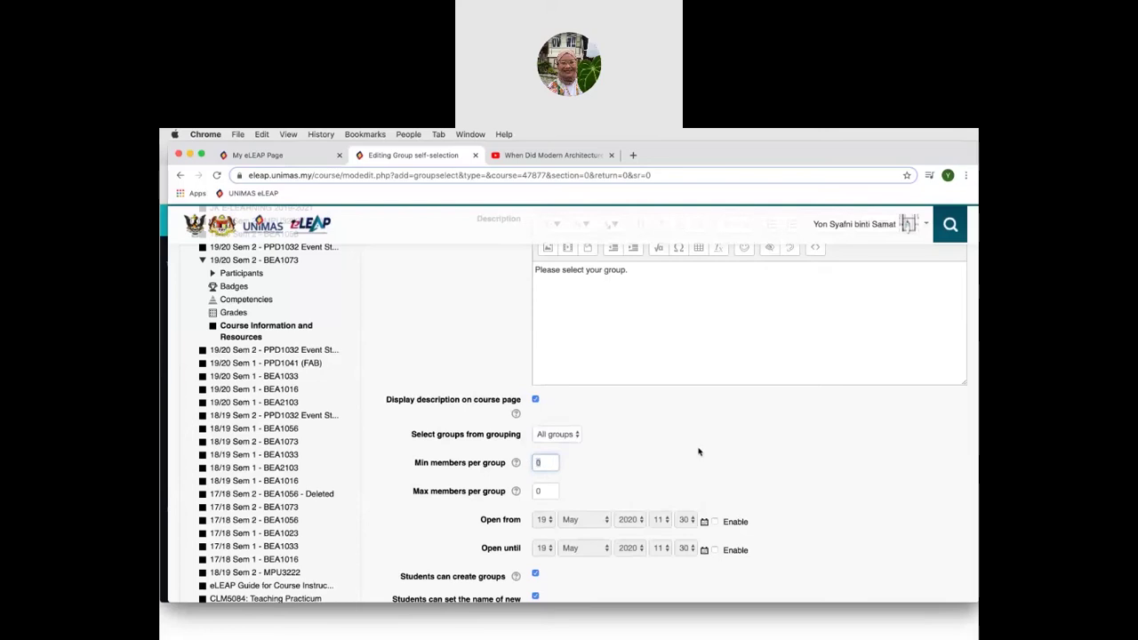
{"action": "type", "text": "5"}
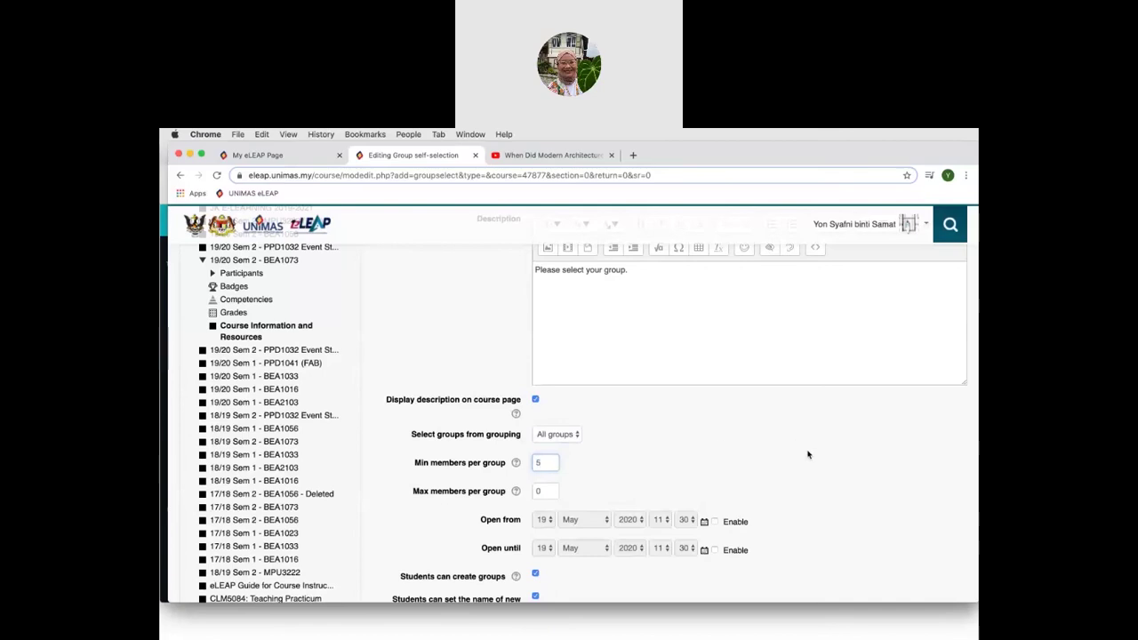
{"action": "scroll", "coordinate": [808, 454], "scroll_direction": "down", "scroll_amount": 2}
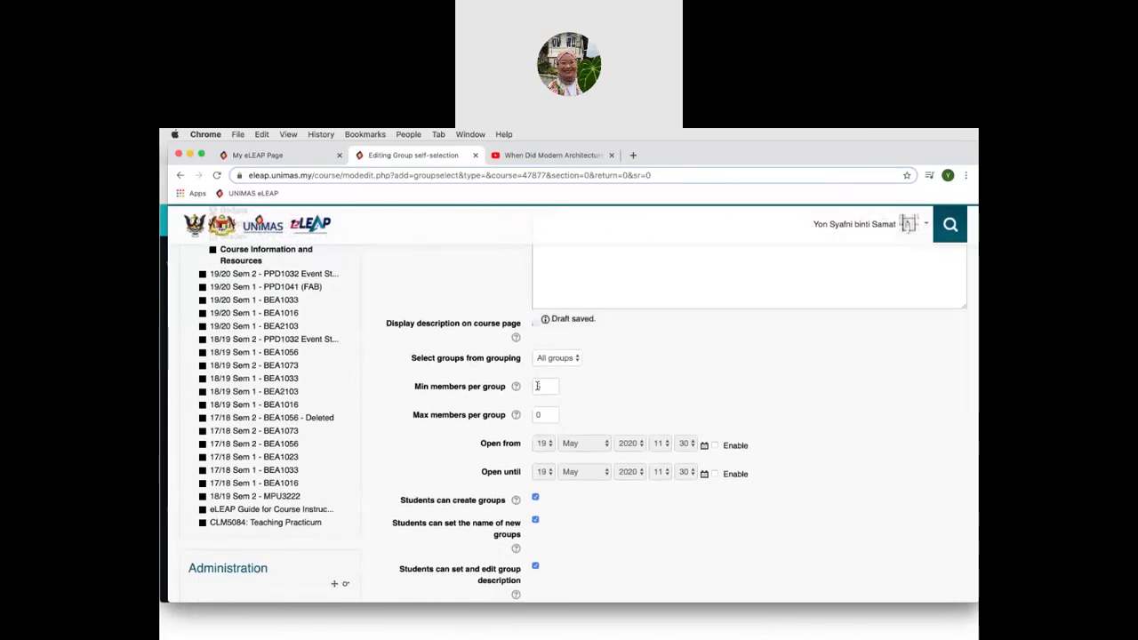
{"action": "left_click", "coordinate": [535, 416]}
{"action": "key", "text": "Delete"}
{"action": "type", "text": "6"}
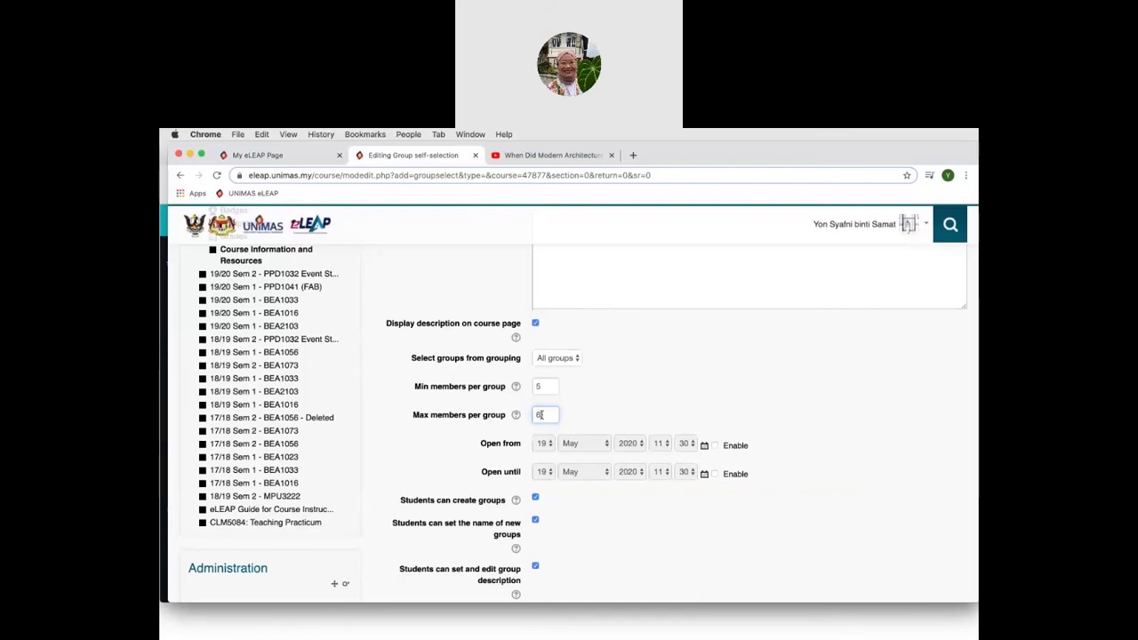
{"action": "key", "text": "BackSpace"}
{"action": "type", "text": "5"}
{"action": "key", "text": "shift+Tab"}
{"action": "type", "text": "4"}
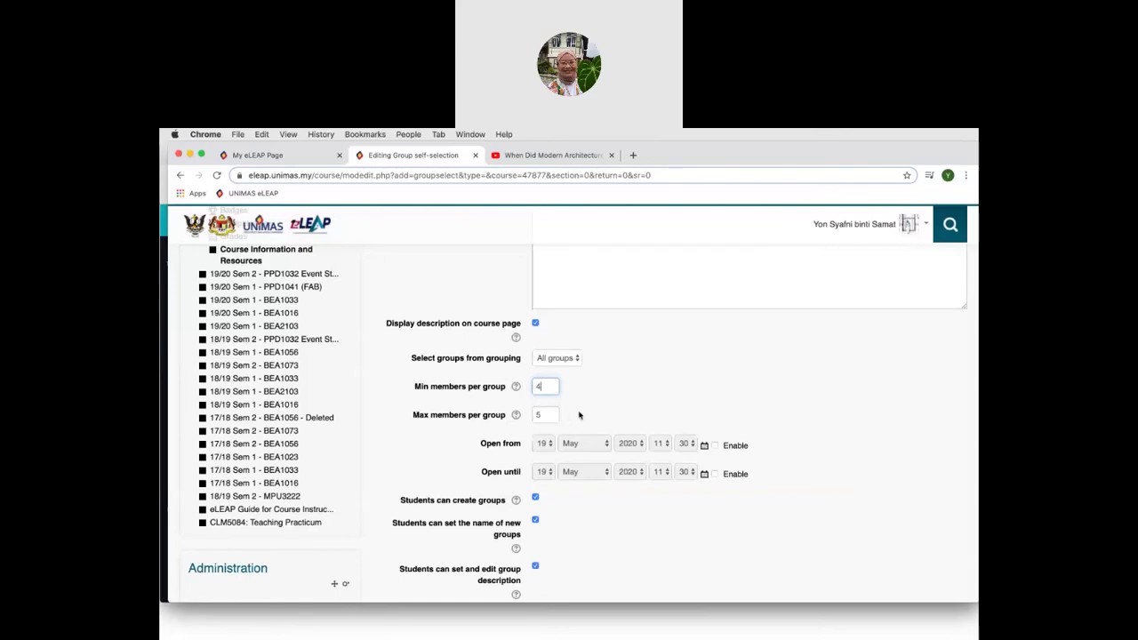
{"action": "scroll", "coordinate": [578, 414], "scroll_direction": "down", "scroll_amount": 1}
{"action": "scroll", "coordinate": [578, 414], "scroll_direction": "up", "scroll_amount": 2}
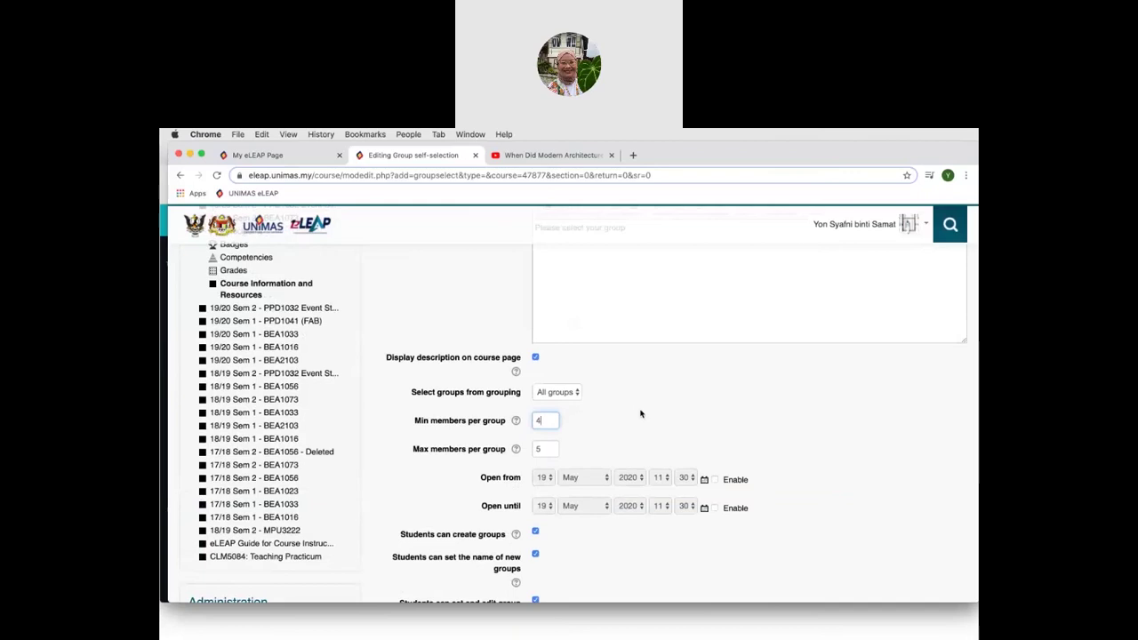
{"action": "scroll", "coordinate": [640, 414], "scroll_direction": "up", "scroll_amount": 3}
{"action": "scroll", "coordinate": [640, 414], "scroll_direction": "down", "scroll_amount": 4}
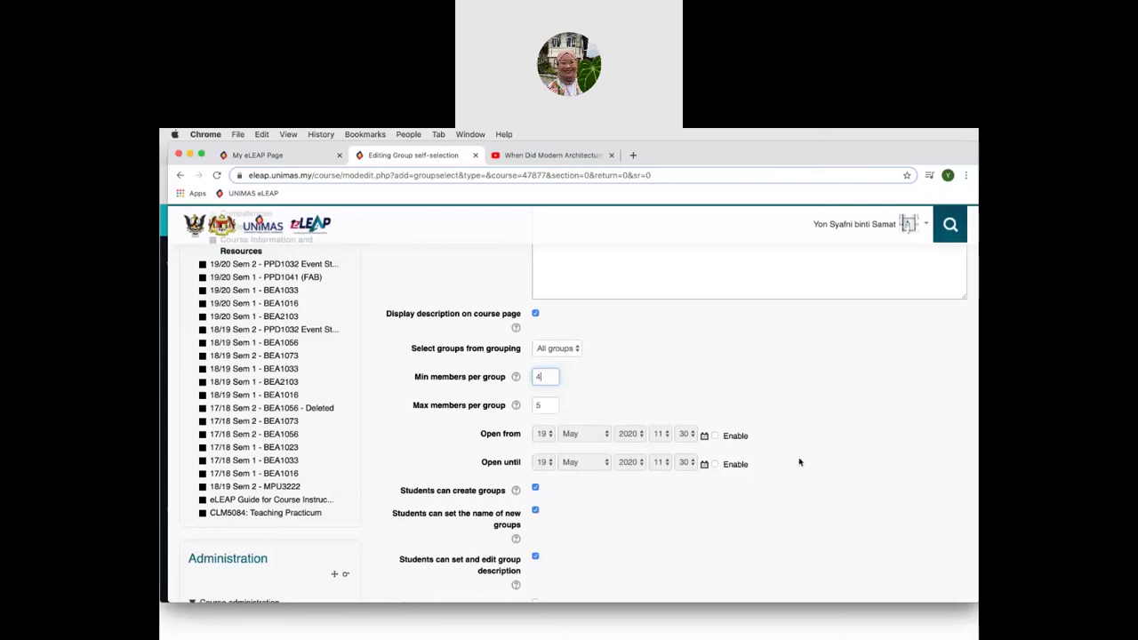
Enable the opening date and set group selection to close on 20 May 2020.
{"action": "left_click", "coordinate": [715, 436]}
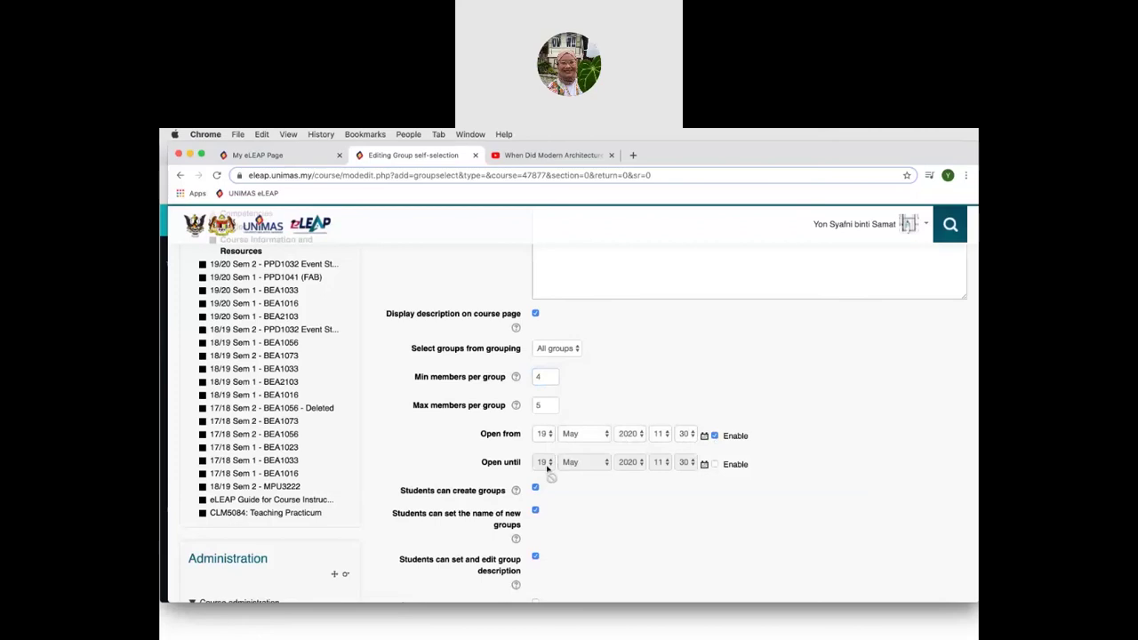
{"action": "left_click", "coordinate": [715, 464]}
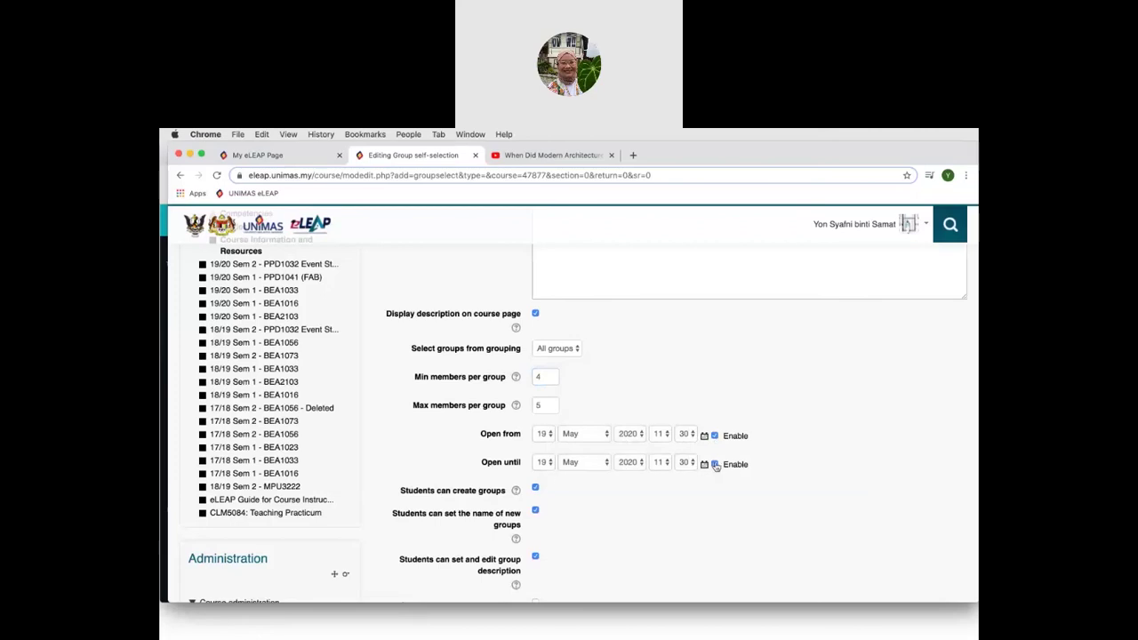
{"action": "left_click", "coordinate": [546, 462]}
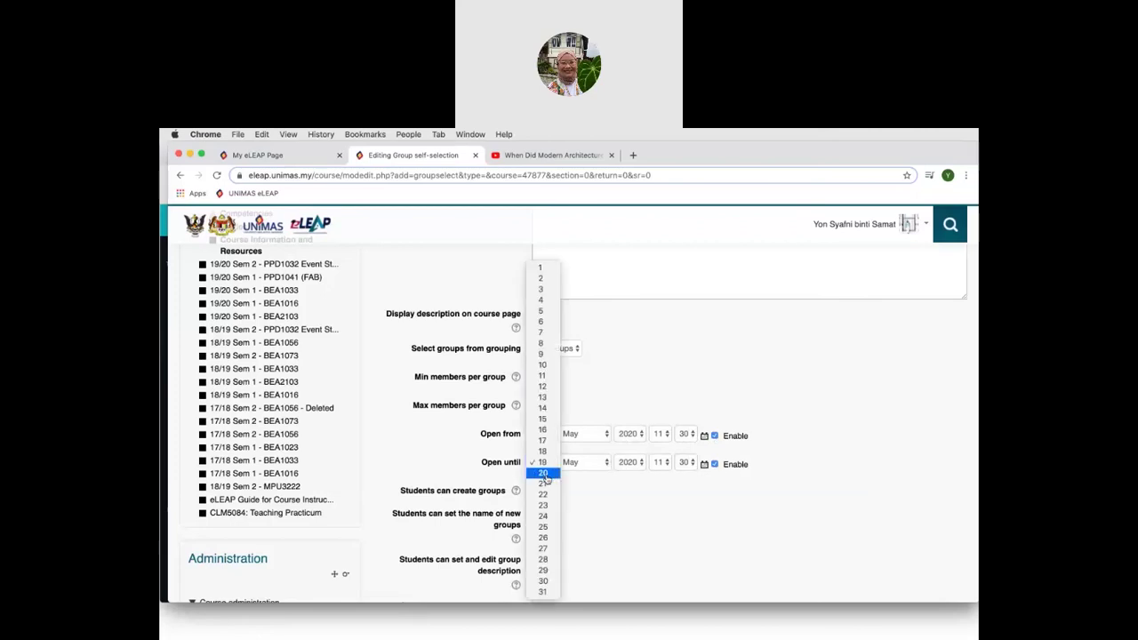
{"action": "left_click", "coordinate": [544, 473]}
{"action": "scroll", "coordinate": [625, 483], "scroll_direction": "down", "scroll_amount": 3}
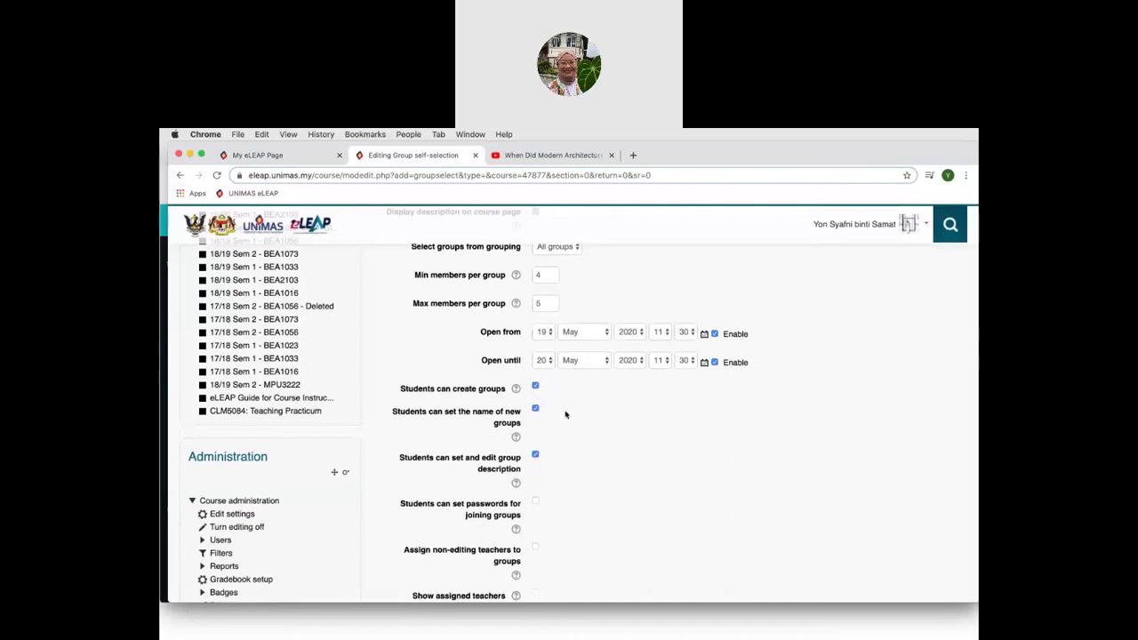
{"action": "scroll", "coordinate": [565, 414], "scroll_direction": "down", "scroll_amount": 2}
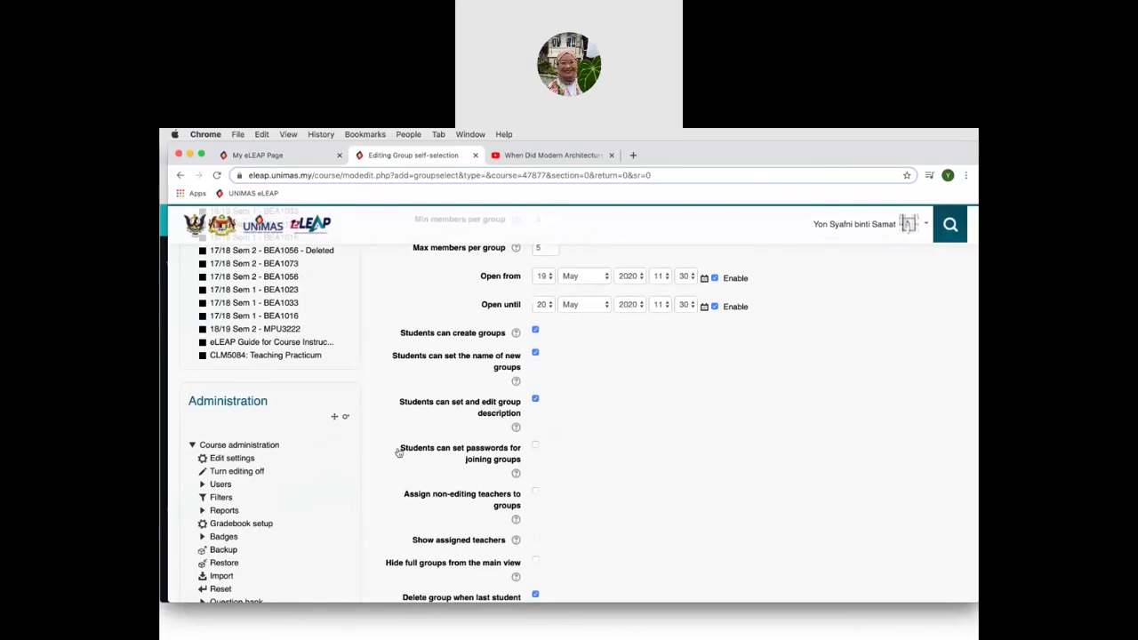
Untick 'Delete group when last student leaves' so groups are kept, and save the activity.
{"action": "left_click_drag", "start_coordinate": [405, 453], "coordinate": [490, 462]}
{"action": "left_click", "coordinate": [567, 460]}
{"action": "scroll", "coordinate": [569, 459], "scroll_direction": "down", "scroll_amount": 1}
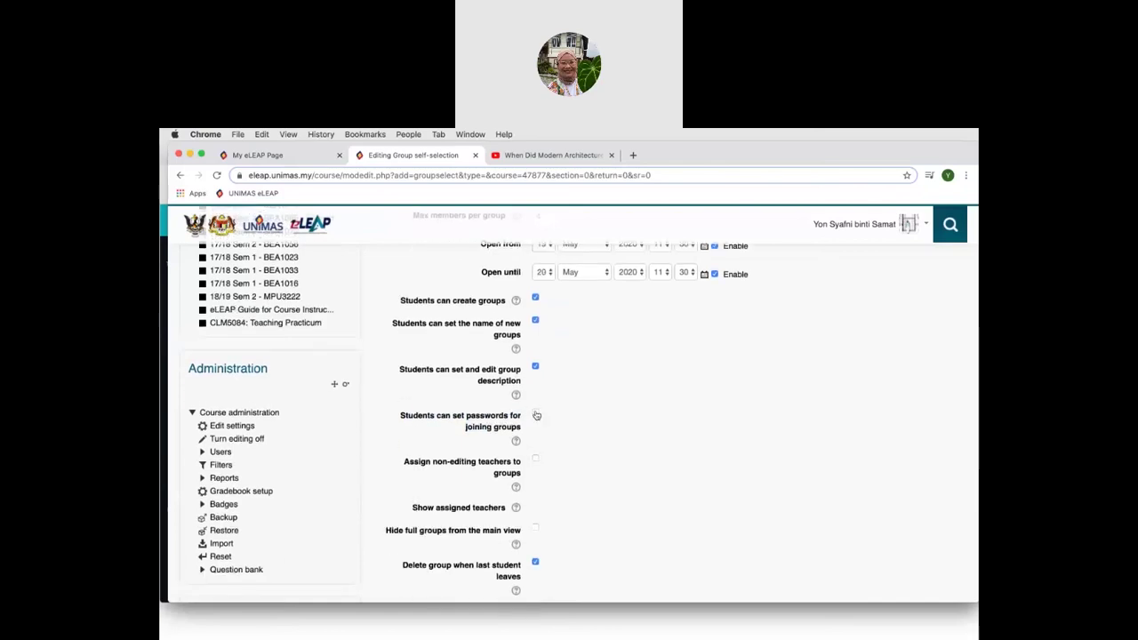
{"action": "scroll", "coordinate": [576, 457], "scroll_direction": "down", "scroll_amount": 2}
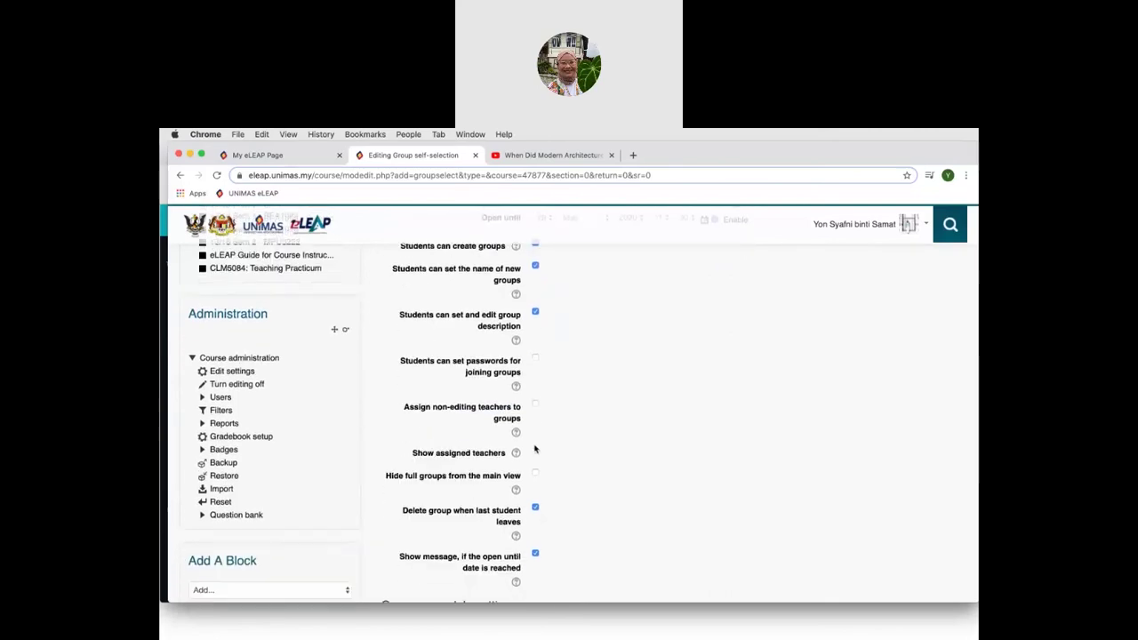
{"action": "scroll", "coordinate": [592, 461], "scroll_direction": "down", "scroll_amount": 3}
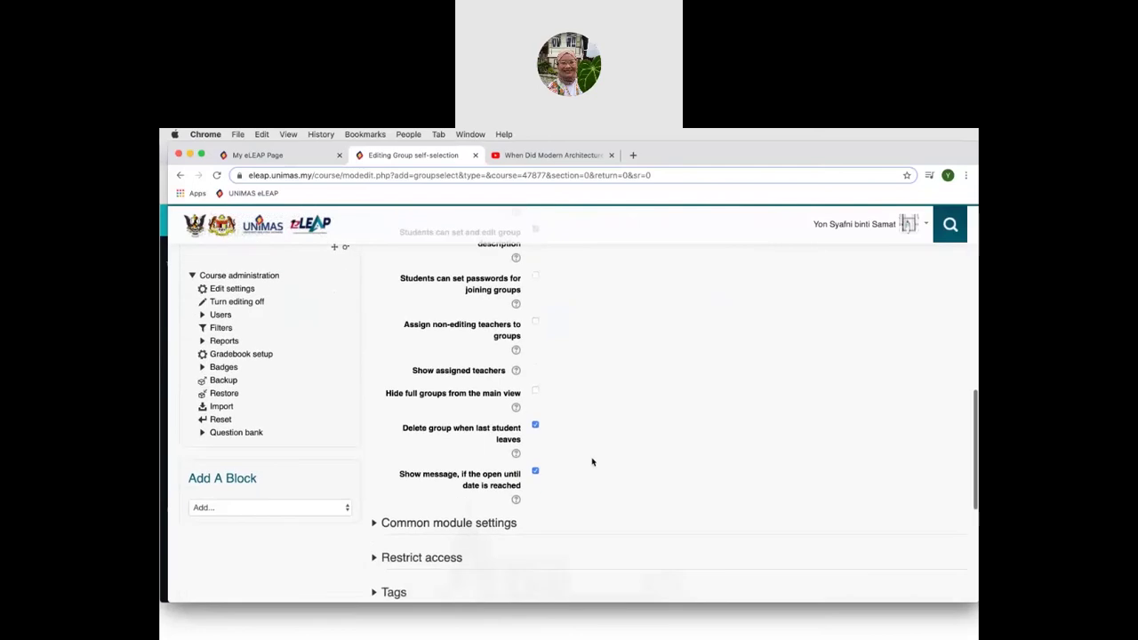
{"action": "scroll", "coordinate": [592, 461], "scroll_direction": "down", "scroll_amount": 2}
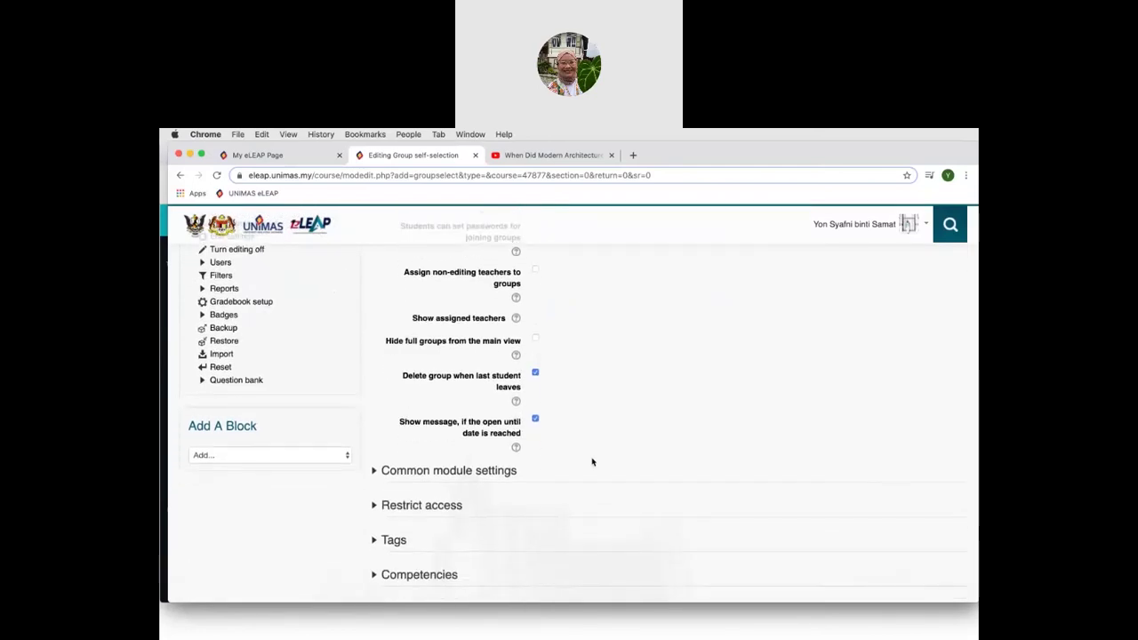
{"action": "scroll", "coordinate": [592, 461], "scroll_direction": "down", "scroll_amount": 2}
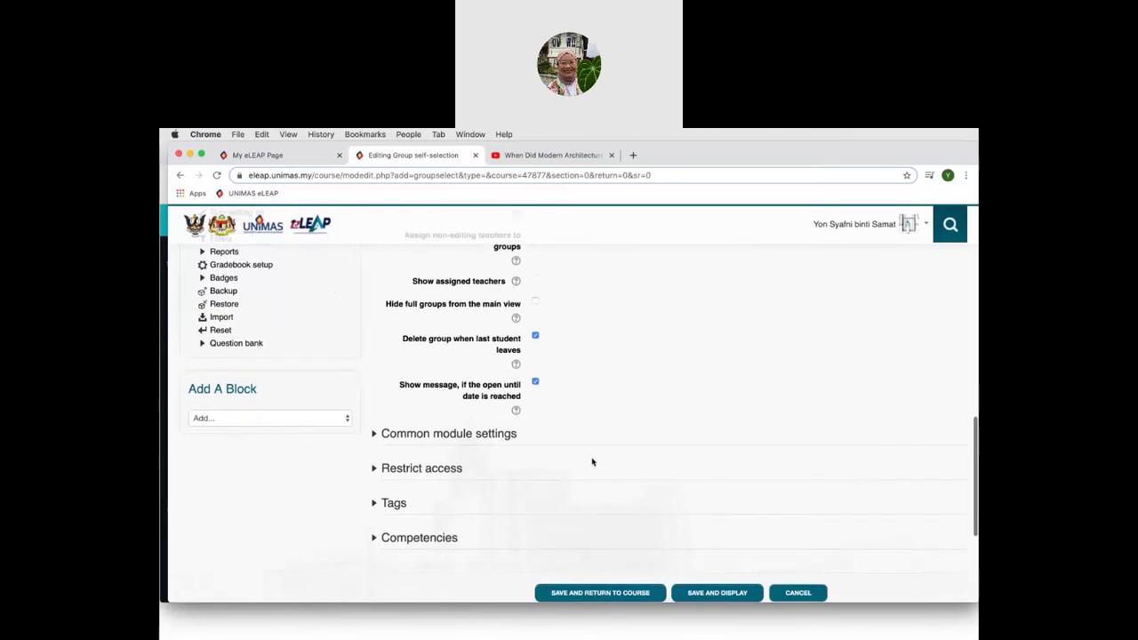
{"action": "left_click", "coordinate": [516, 364]}
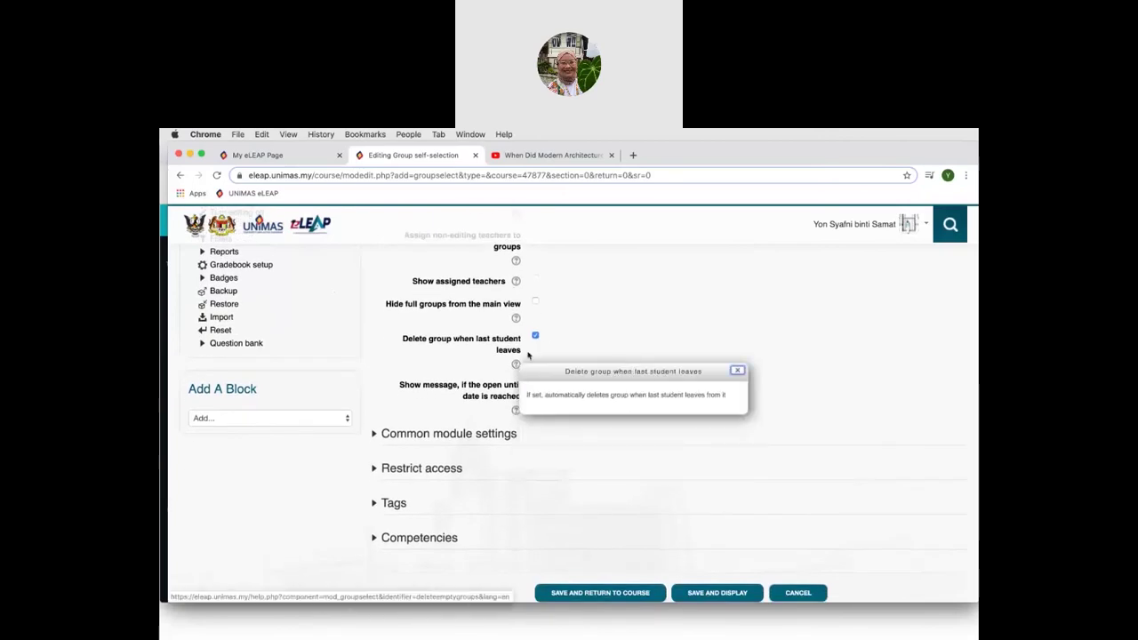
{"action": "left_click", "coordinate": [535, 337]}
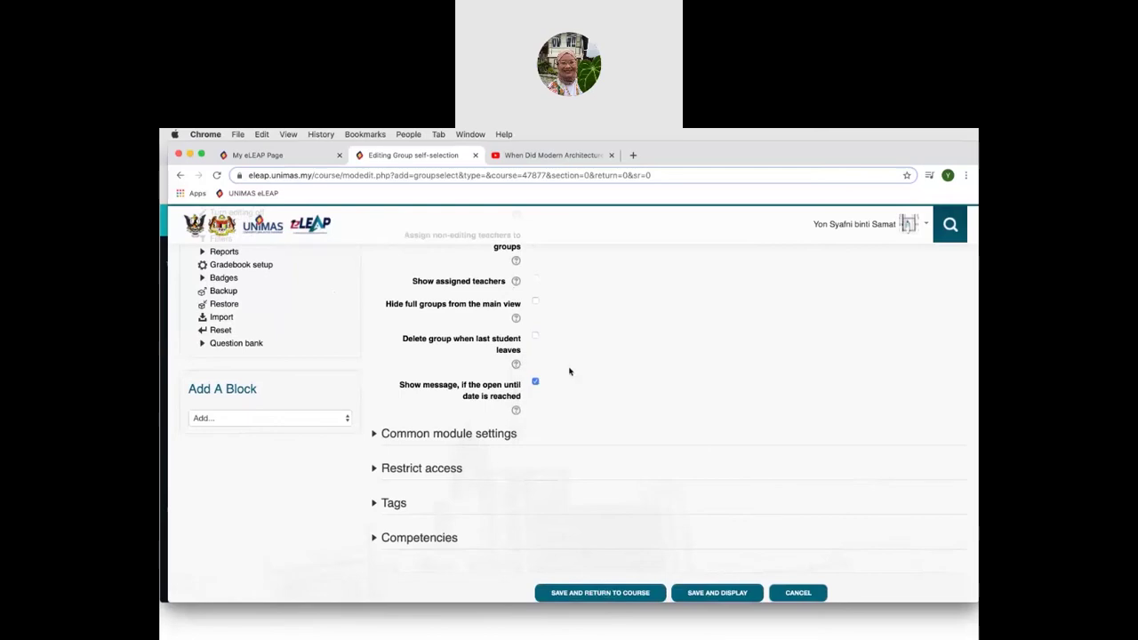
{"action": "scroll", "coordinate": [570, 371], "scroll_direction": "down", "scroll_amount": 2}
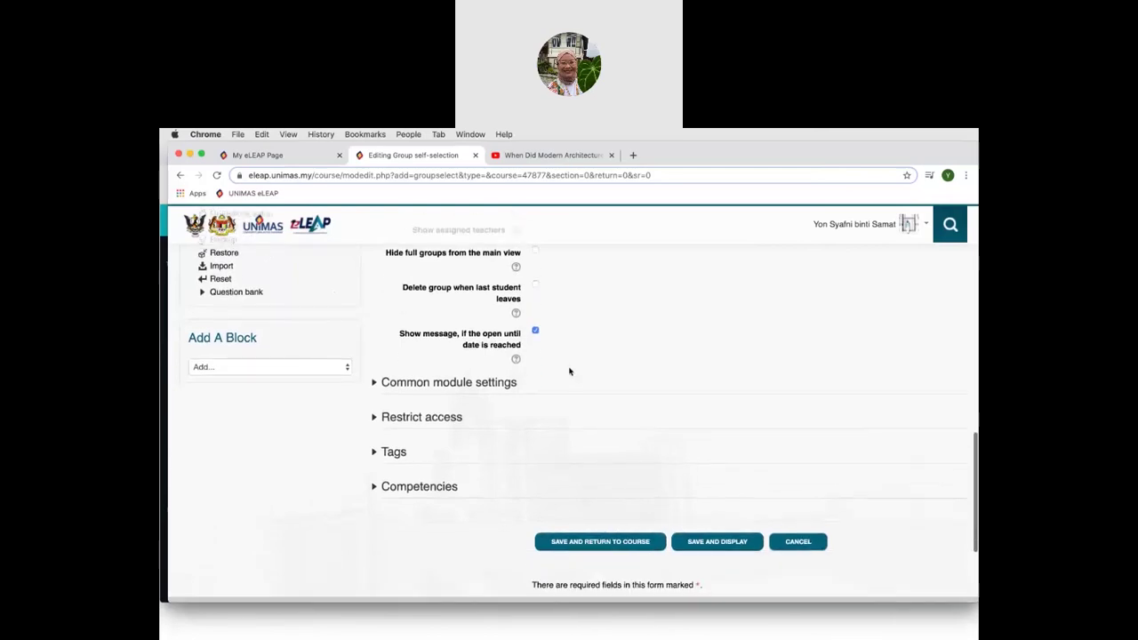
{"action": "left_click", "coordinate": [707, 549]}
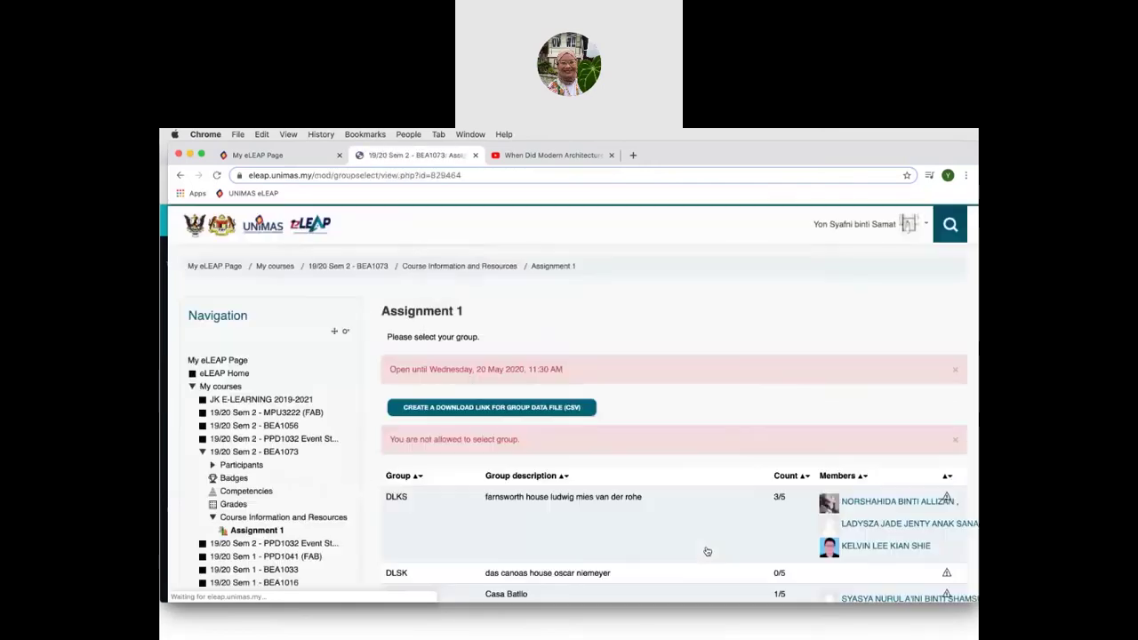
Scroll through the Assignment 1 groups table to review member counts.
{"action": "scroll", "coordinate": [684, 416], "scroll_direction": "down", "scroll_amount": 3}
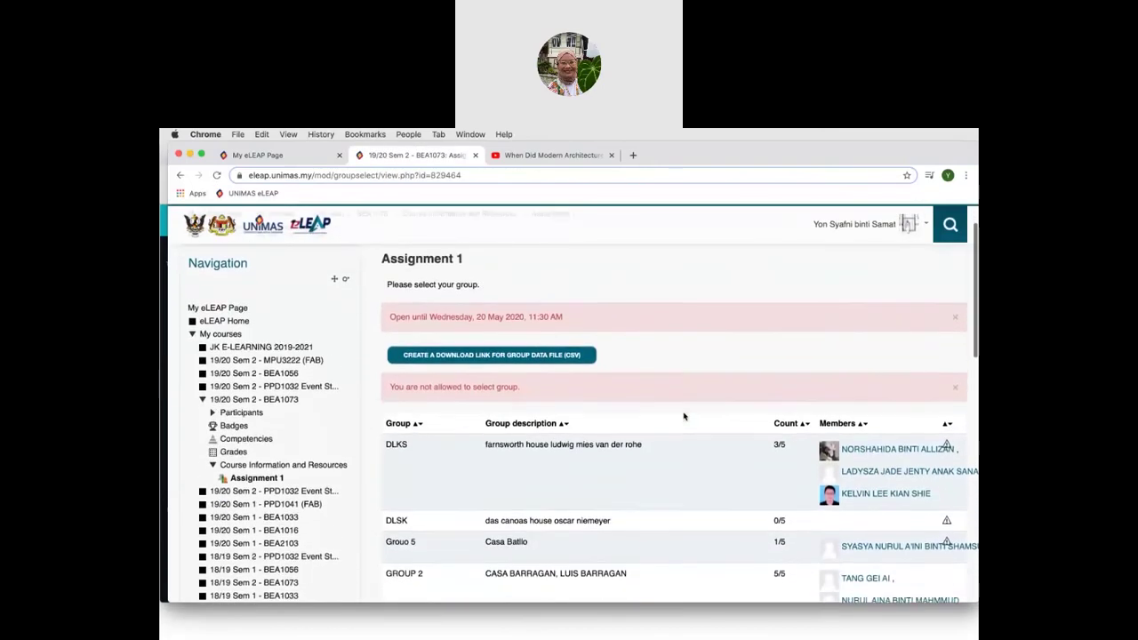
{"action": "scroll", "coordinate": [683, 416], "scroll_direction": "down", "scroll_amount": 1}
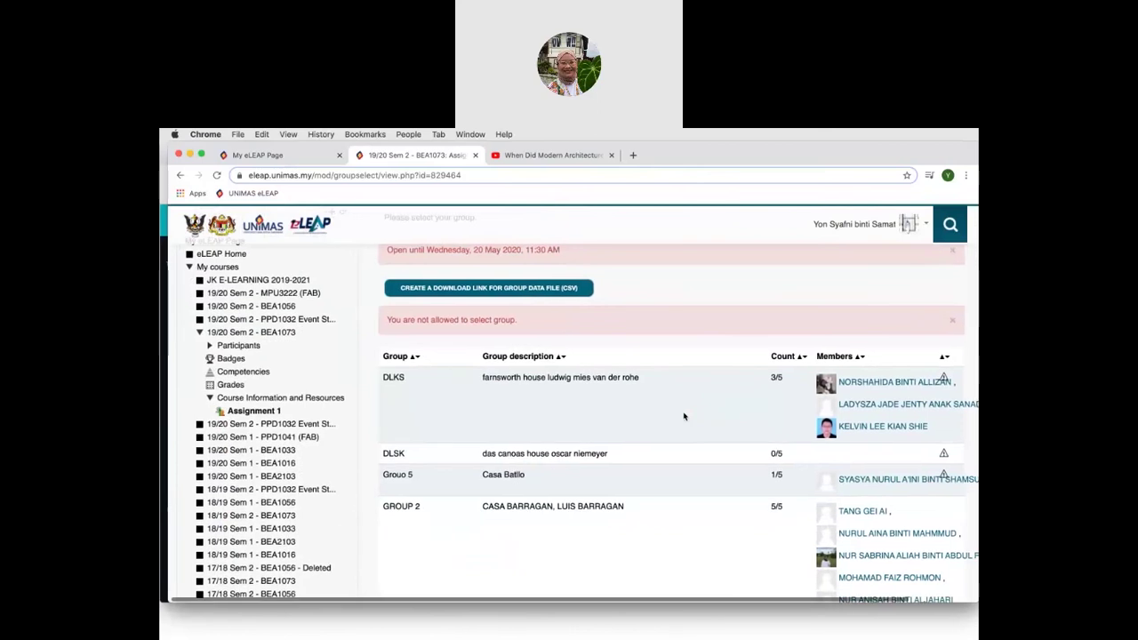
{"action": "scroll", "coordinate": [683, 416], "scroll_direction": "right", "scroll_amount": 1}
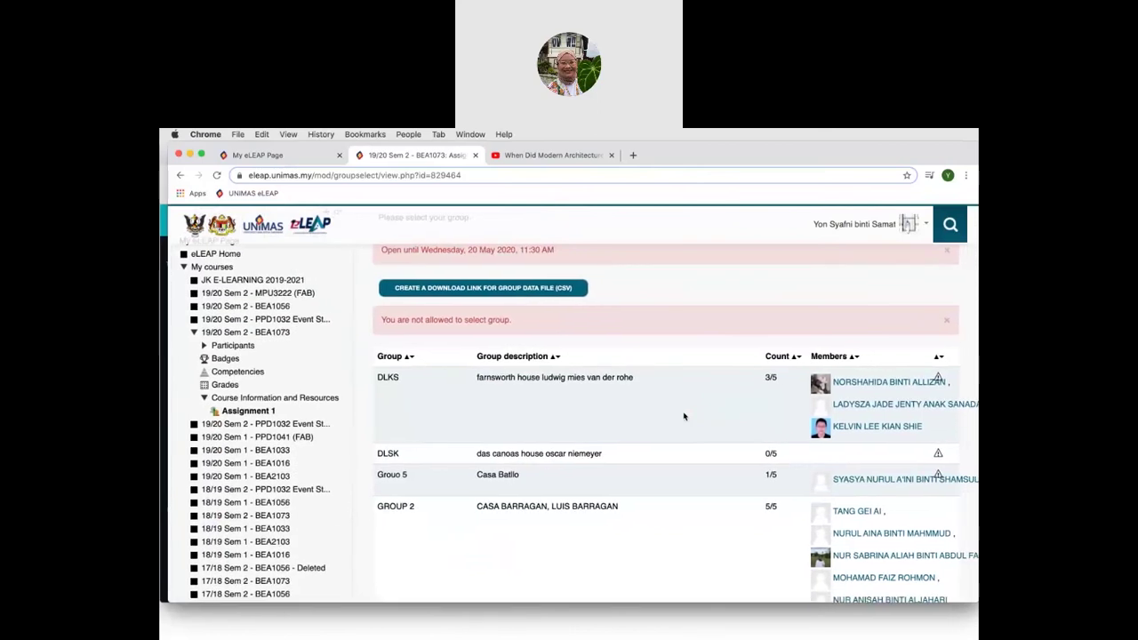
{"action": "scroll", "coordinate": [683, 416], "scroll_direction": "right", "scroll_amount": 3}
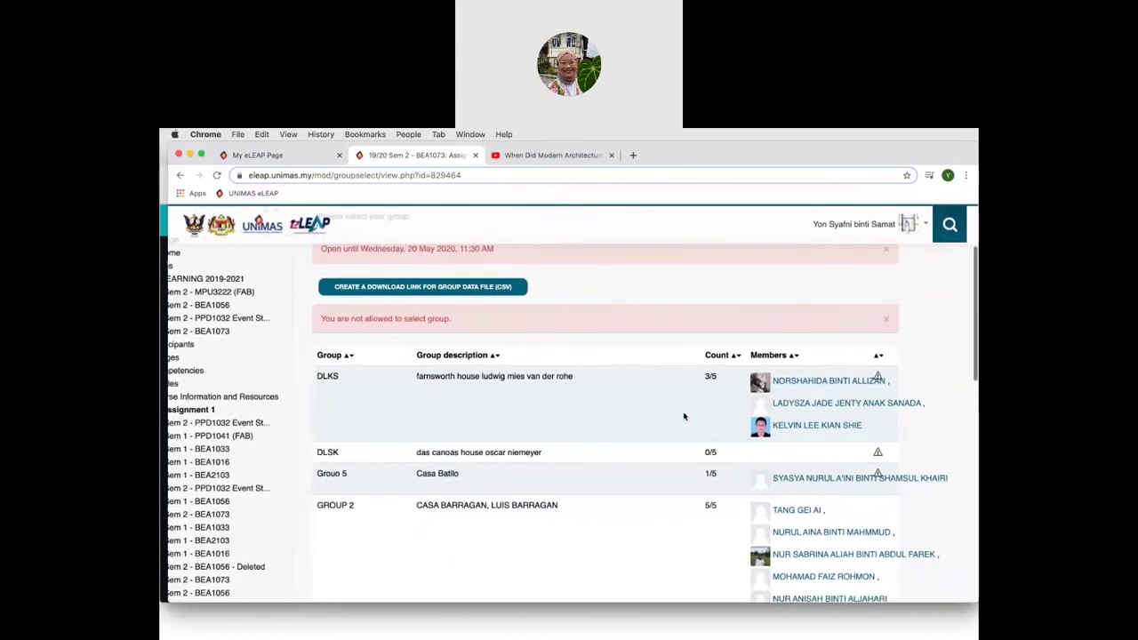
{"action": "scroll", "coordinate": [684, 416], "scroll_direction": "down", "scroll_amount": 1}
{"action": "scroll", "coordinate": [684, 416], "scroll_direction": "down", "scroll_amount": 3}
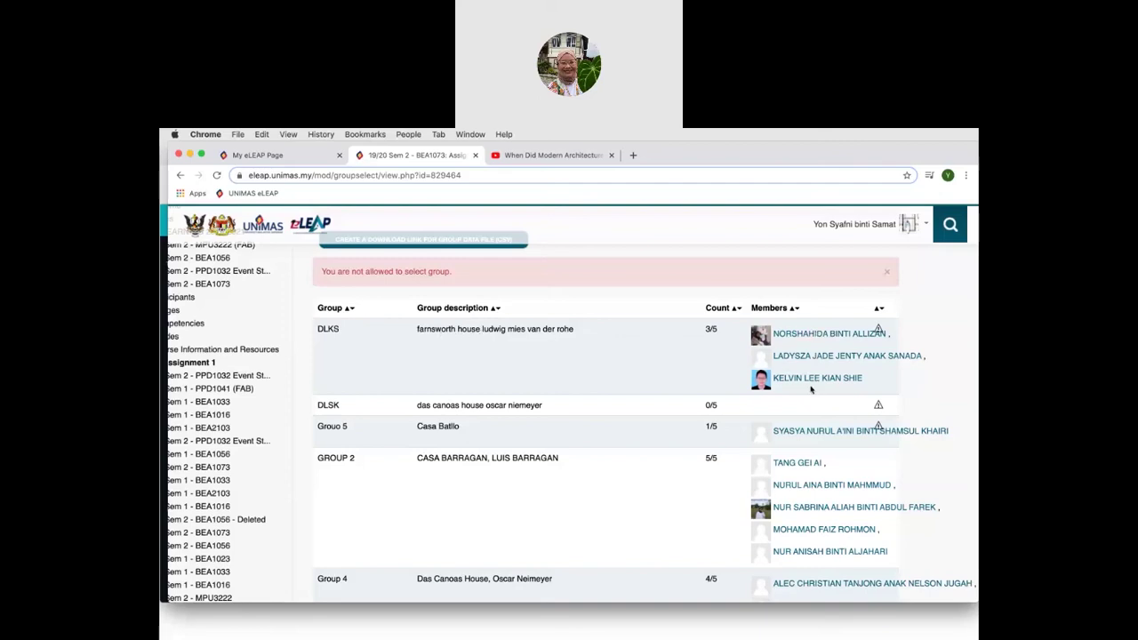
{"action": "scroll", "coordinate": [636, 373], "scroll_direction": "down", "scroll_amount": 3}
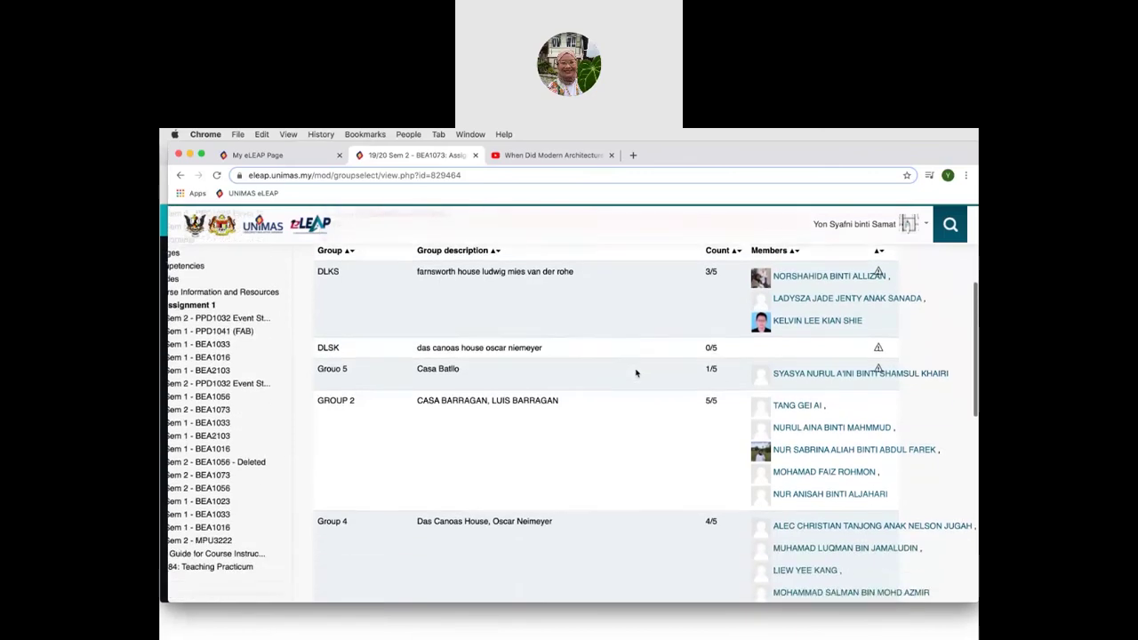
{"action": "scroll", "coordinate": [636, 374], "scroll_direction": "down", "scroll_amount": 2}
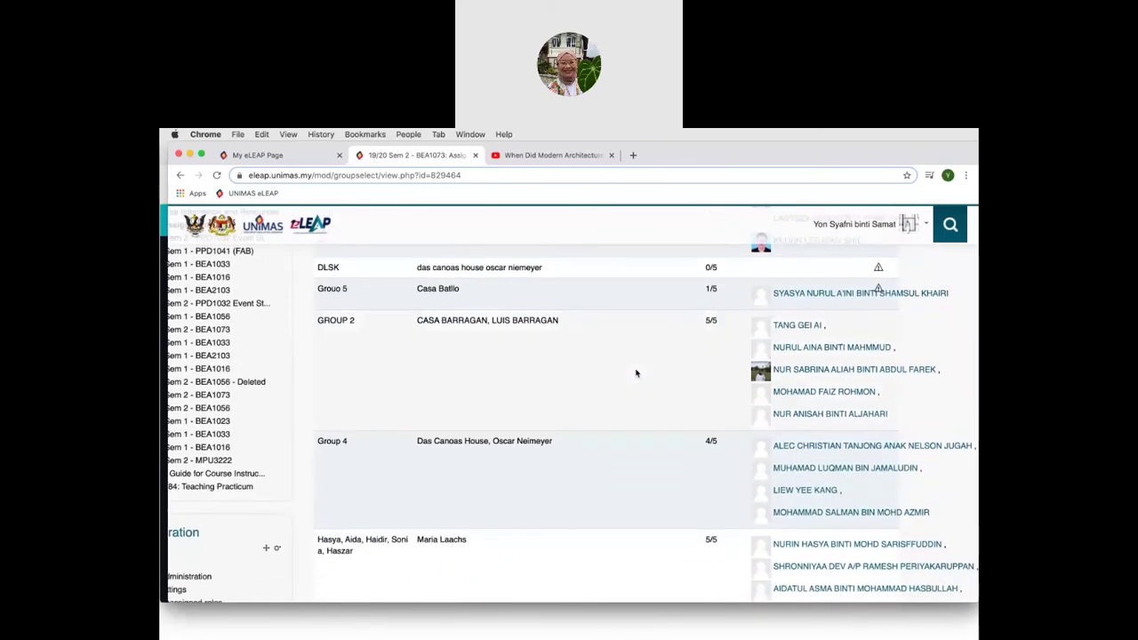
{"action": "scroll", "coordinate": [635, 374], "scroll_direction": "down", "scroll_amount": 3}
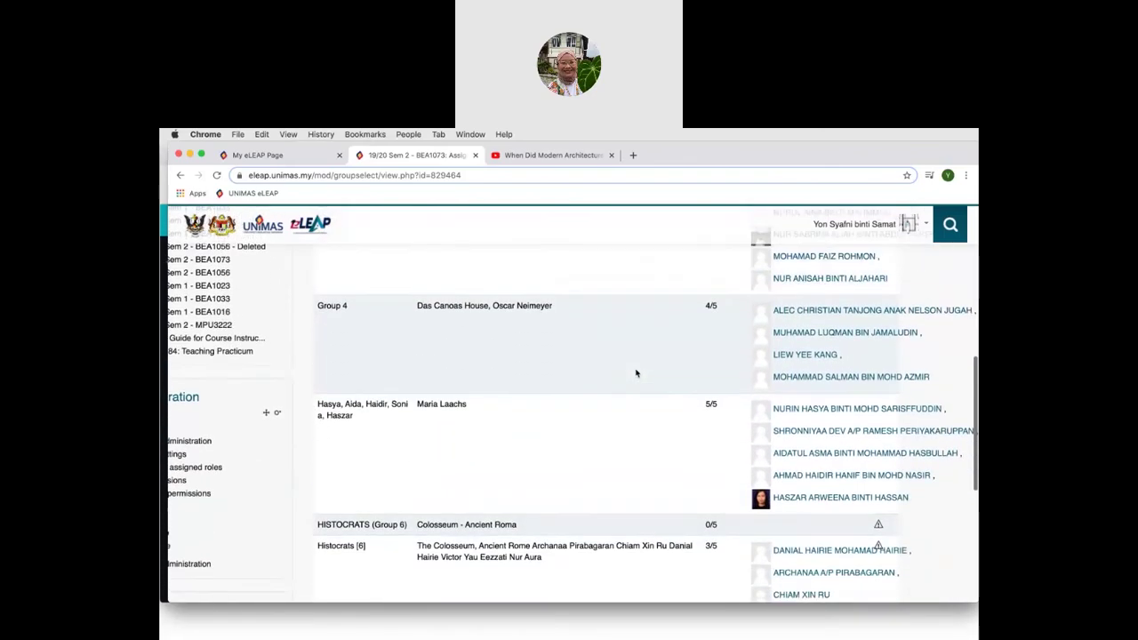
{"action": "scroll", "coordinate": [636, 374], "scroll_direction": "down", "scroll_amount": 1}
{"action": "scroll", "coordinate": [635, 374], "scroll_direction": "down", "scroll_amount": 2}
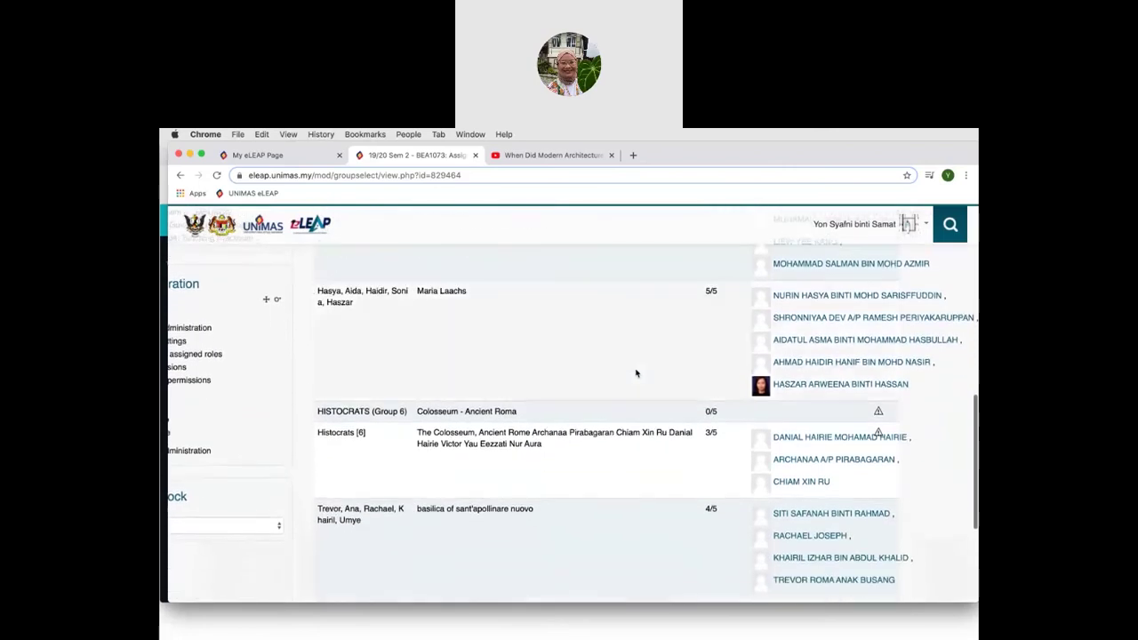
{"action": "scroll", "coordinate": [636, 373], "scroll_direction": "down", "scroll_amount": 3}
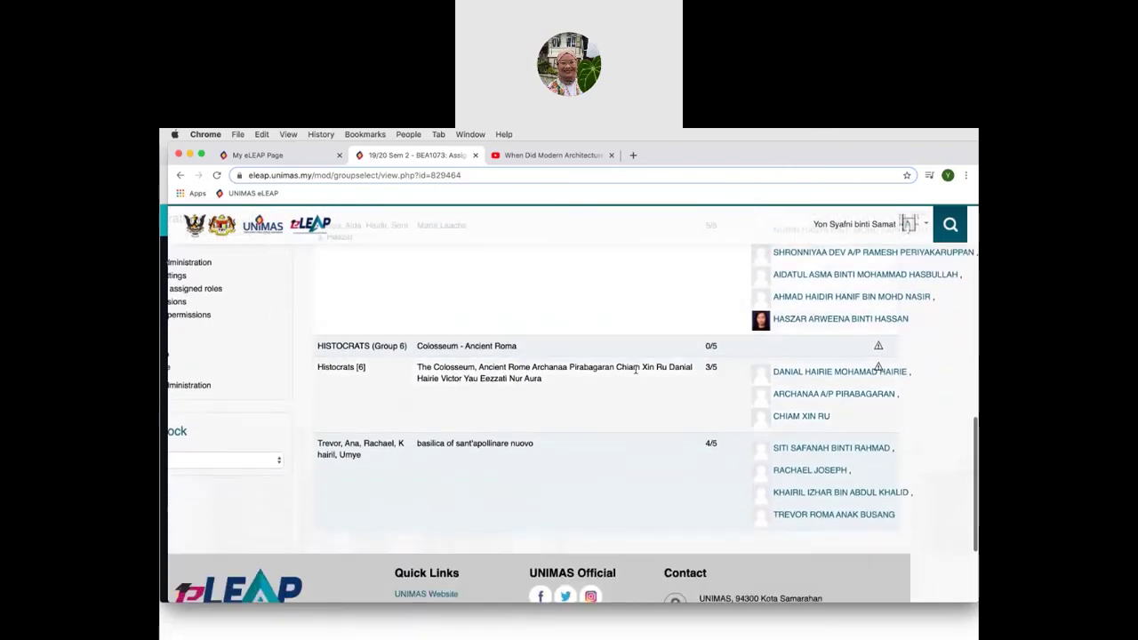
{"action": "scroll", "coordinate": [635, 371], "scroll_direction": "up", "scroll_amount": 10}
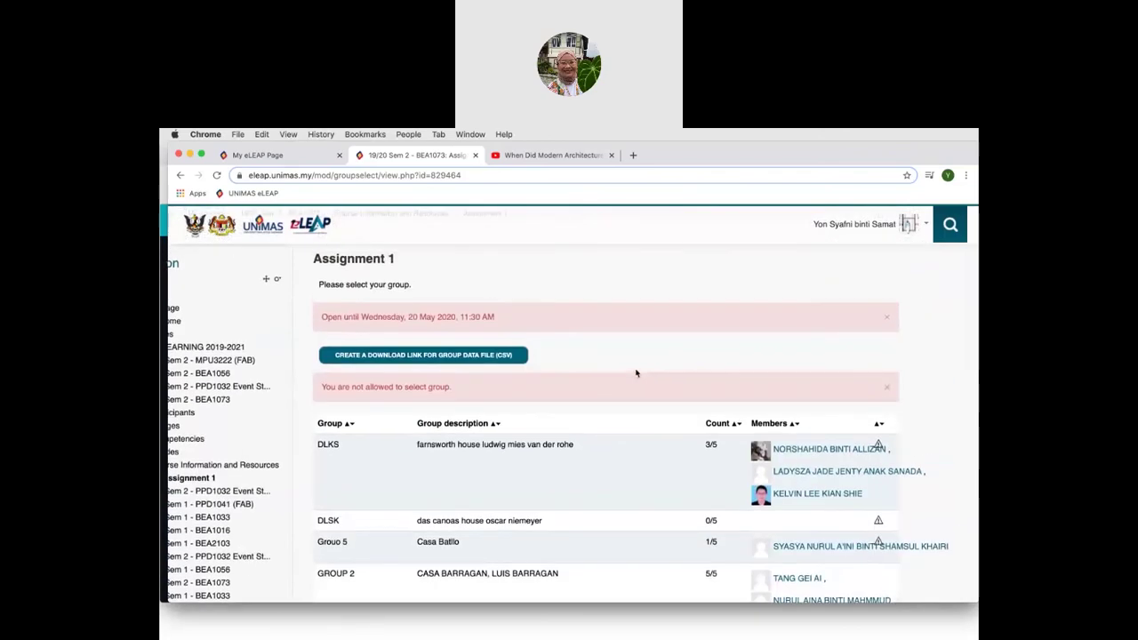
Create the group data download link and download the CSV file.
{"action": "left_click", "coordinate": [497, 358]}
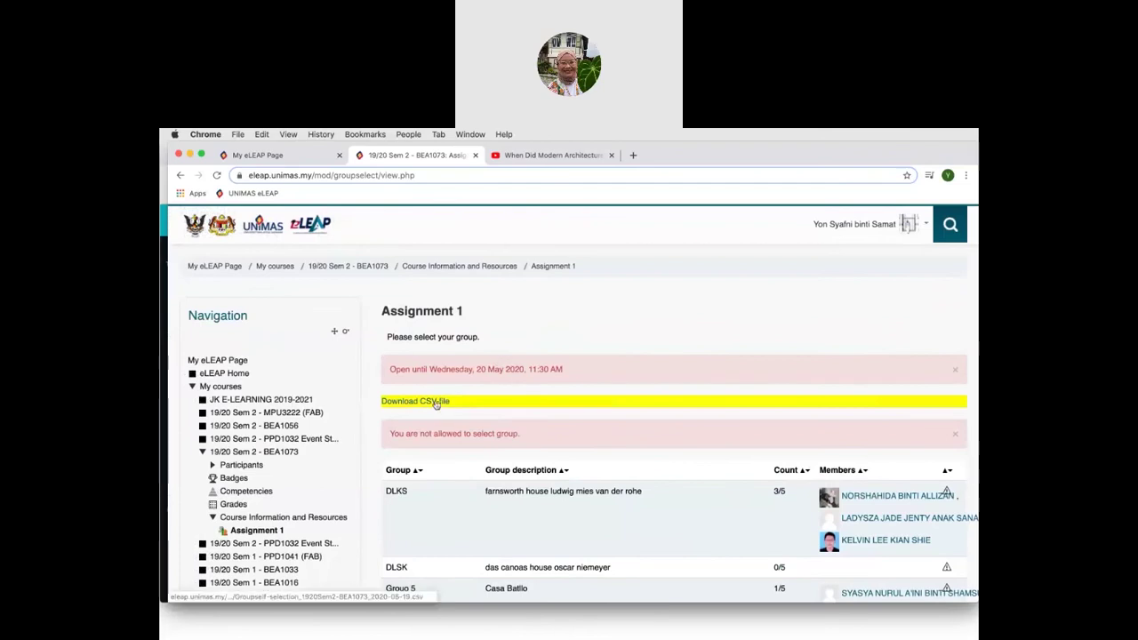
{"action": "left_click", "coordinate": [436, 402]}
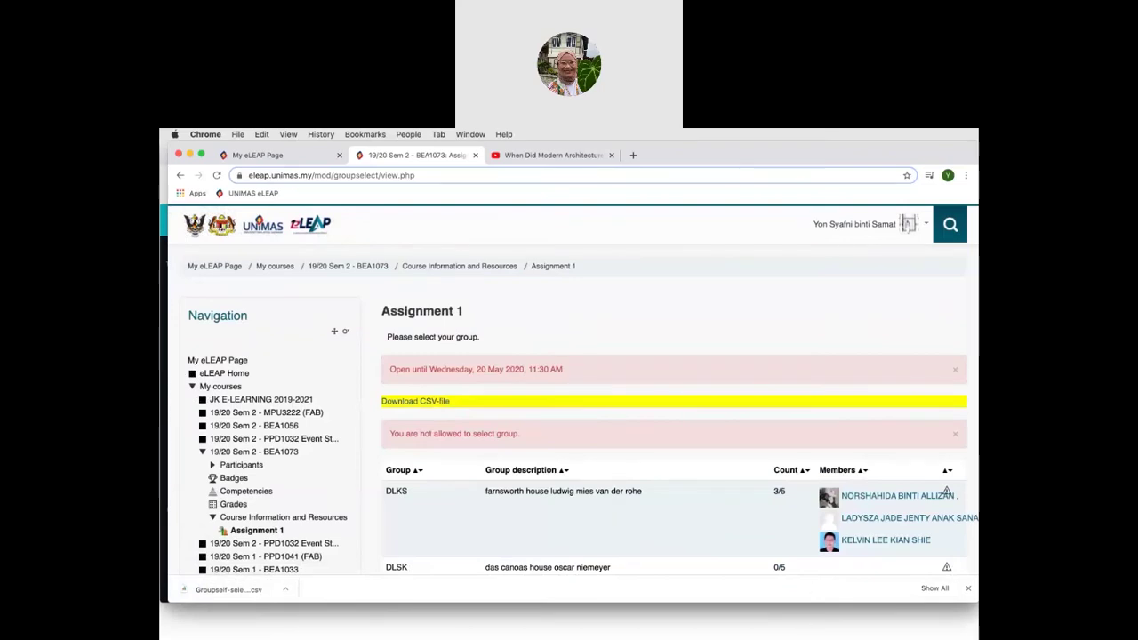
{"action": "left_click", "coordinate": [806, 624]}
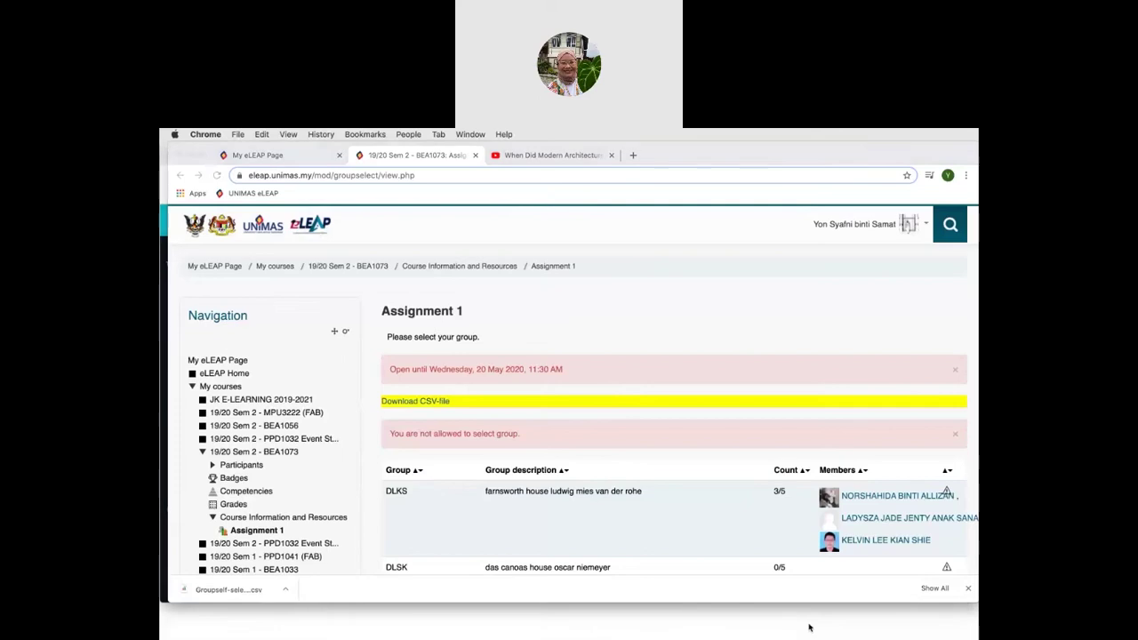
{"action": "left_click", "coordinate": [675, 436]}
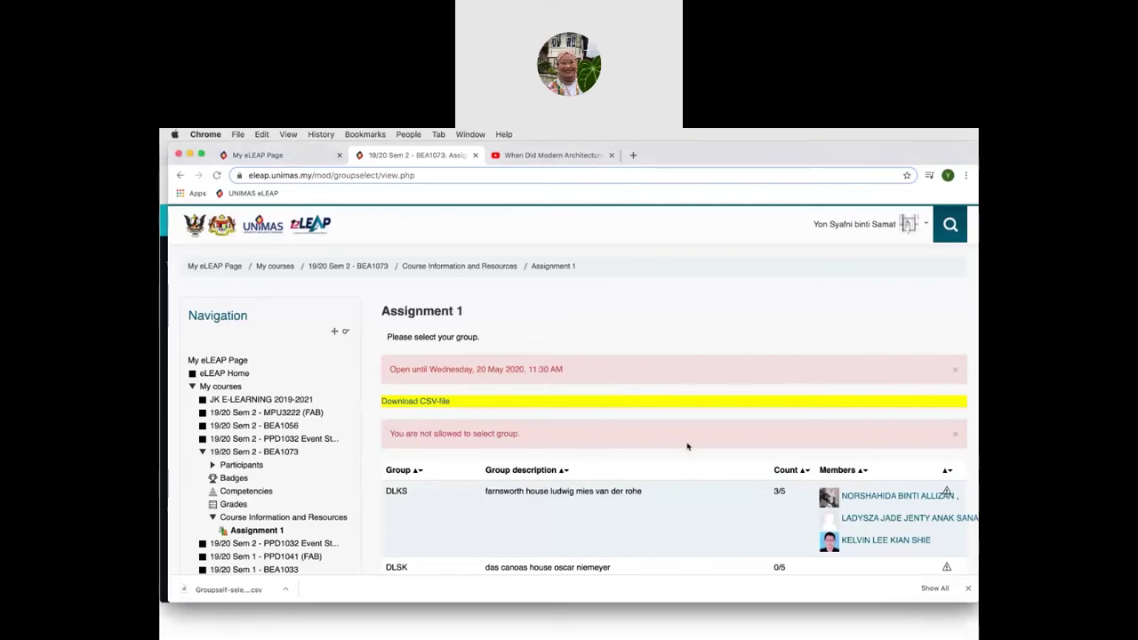
{"action": "left_click", "coordinate": [775, 634]}
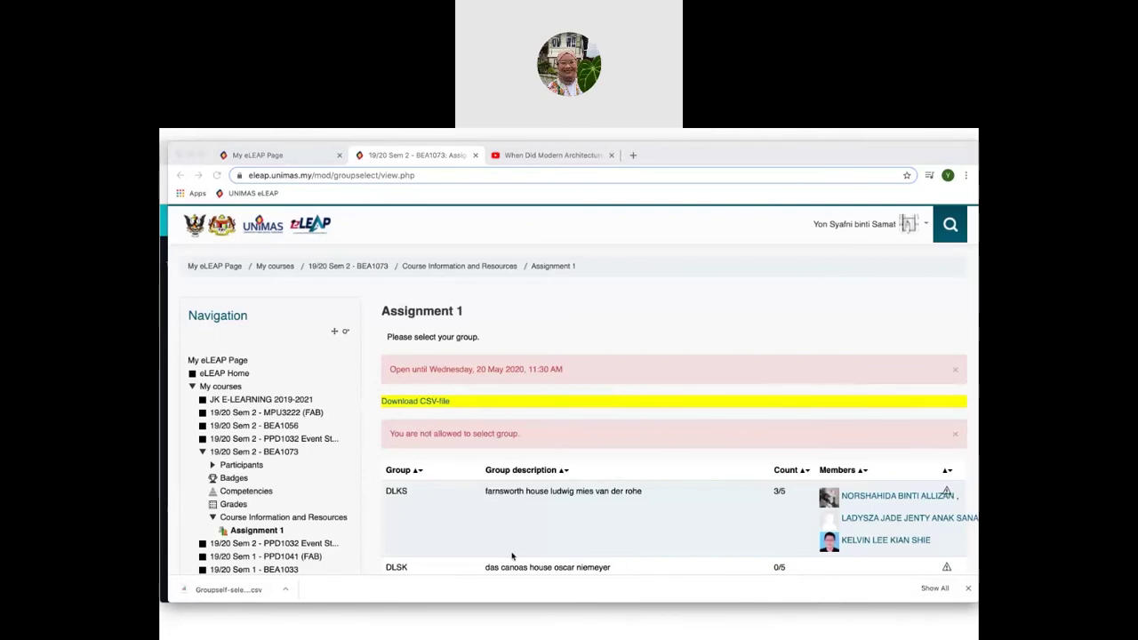
{"action": "left_click", "coordinate": [896, 331]}
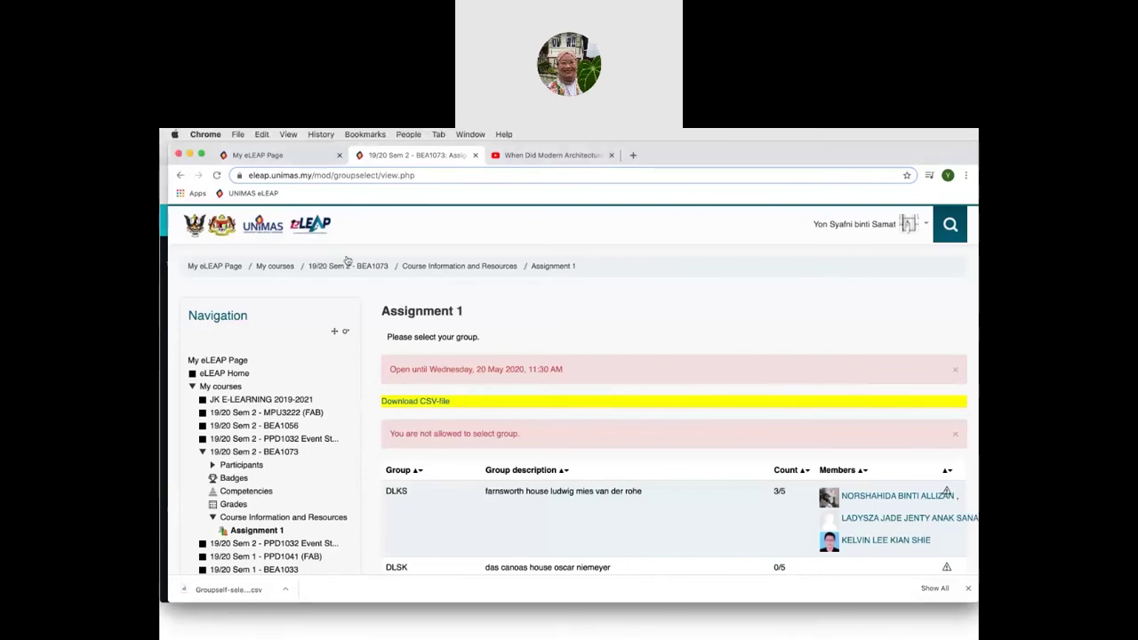
{"action": "key", "text": "ctrl+Up"}
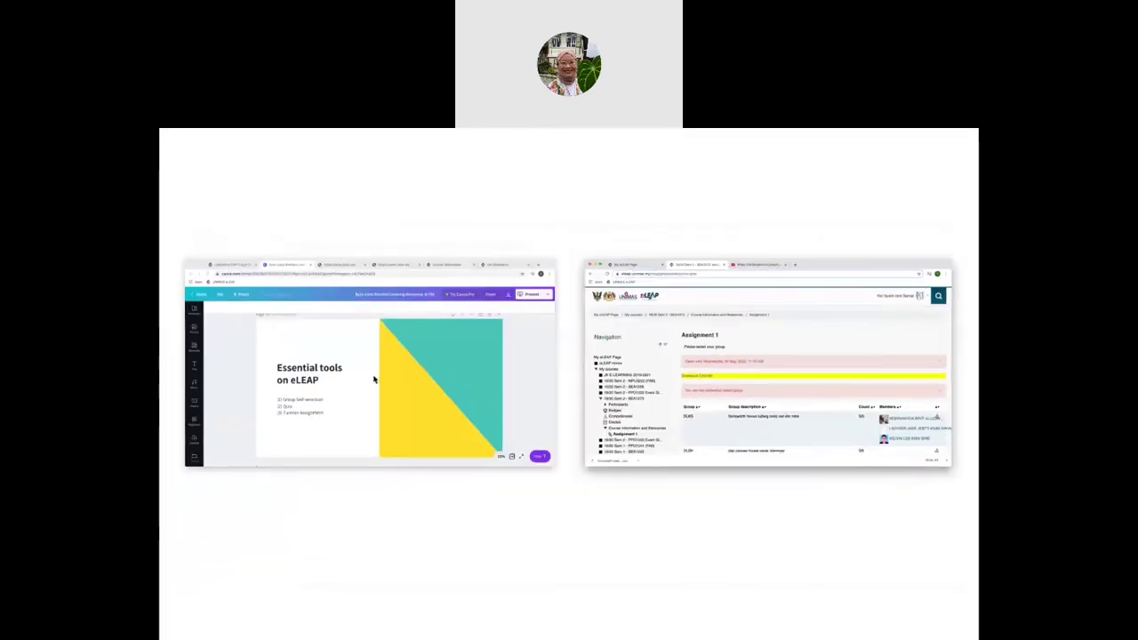
{"action": "left_click", "coordinate": [373, 380]}
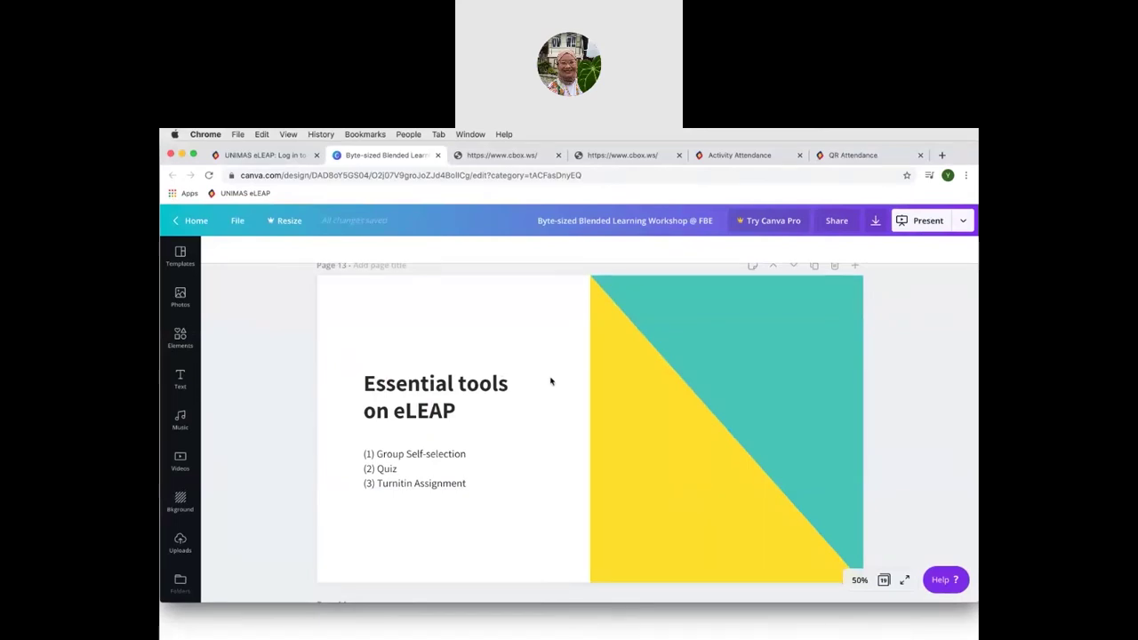
{"action": "key", "text": "ctrl+Up"}
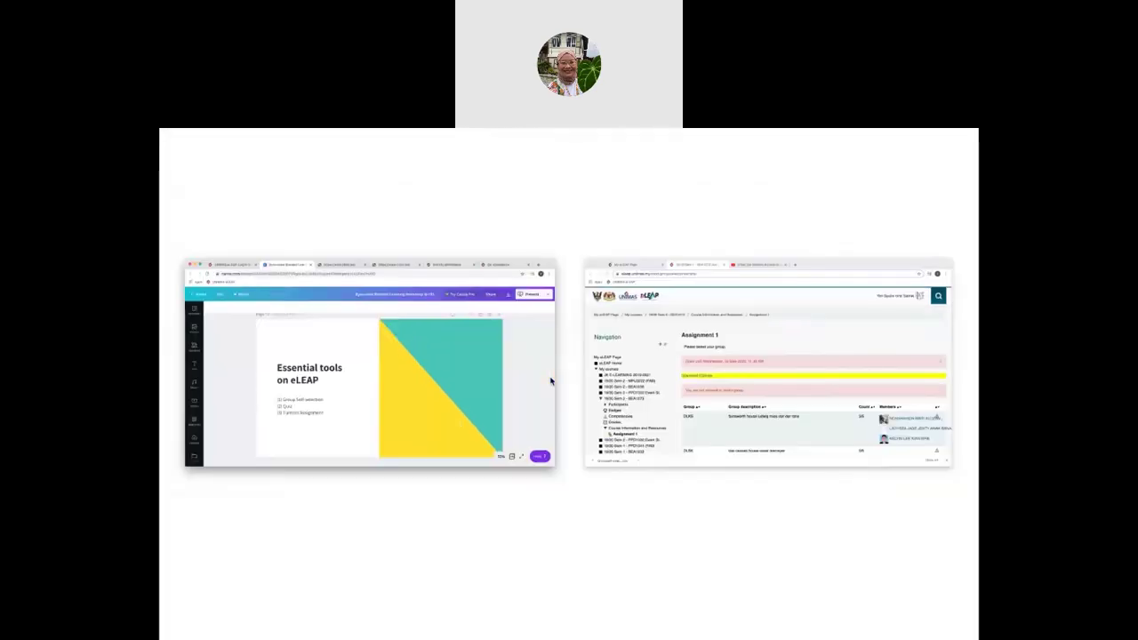
{"action": "left_click", "coordinate": [800, 352]}
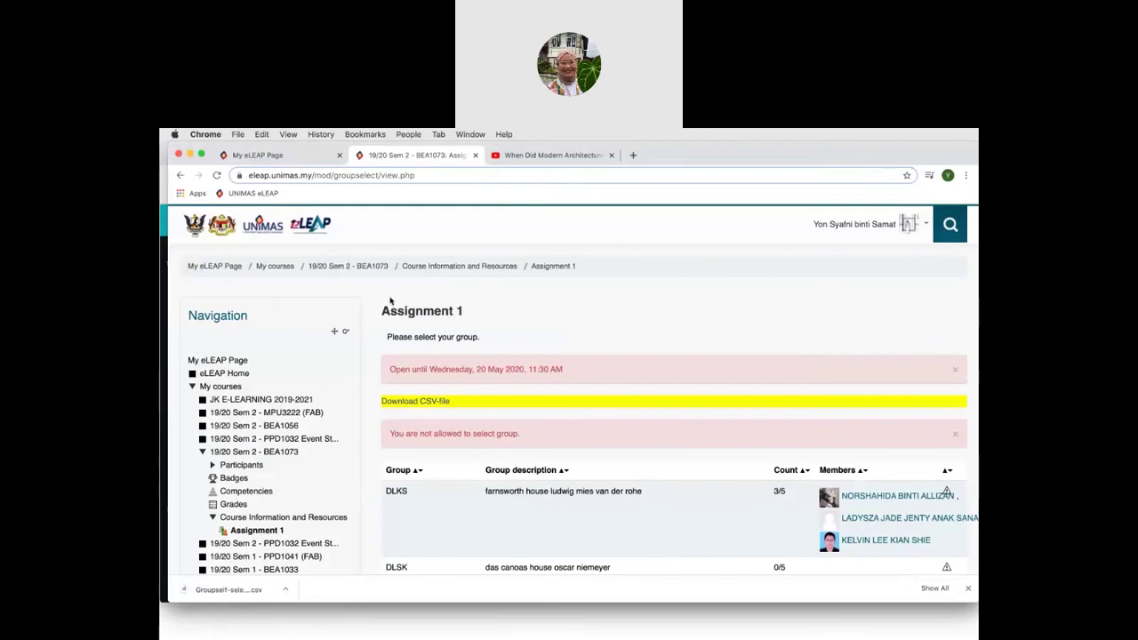
Return to the 19/20 Sem 2 - BEA1073 course page and reload it.
{"action": "scroll", "coordinate": [365, 338], "scroll_direction": "down", "scroll_amount": 1}
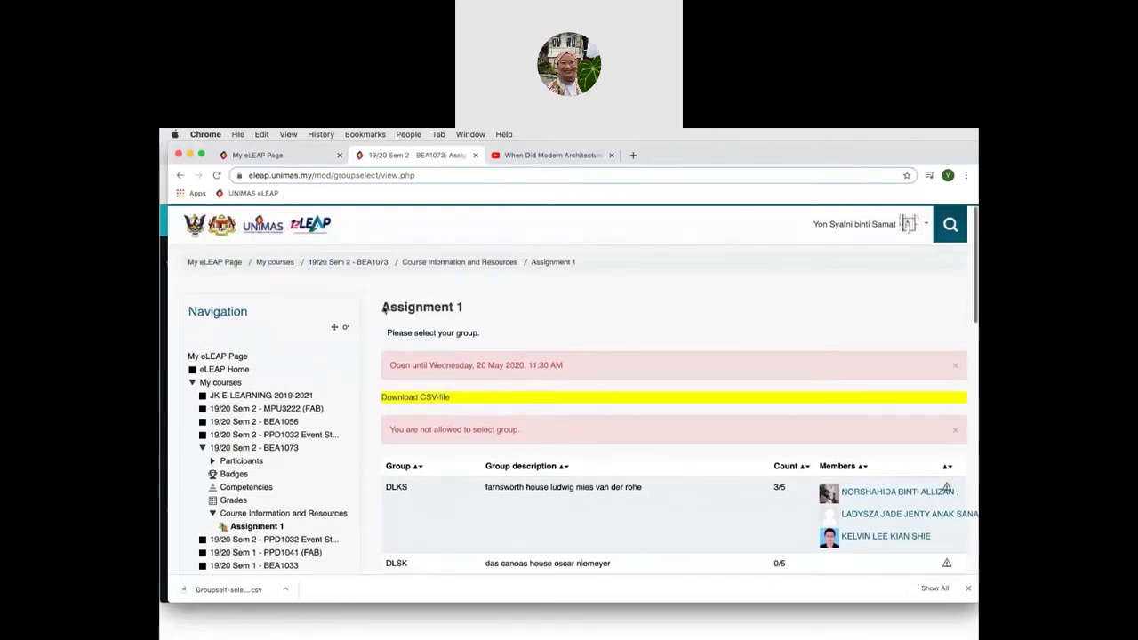
{"action": "left_click", "coordinate": [341, 261]}
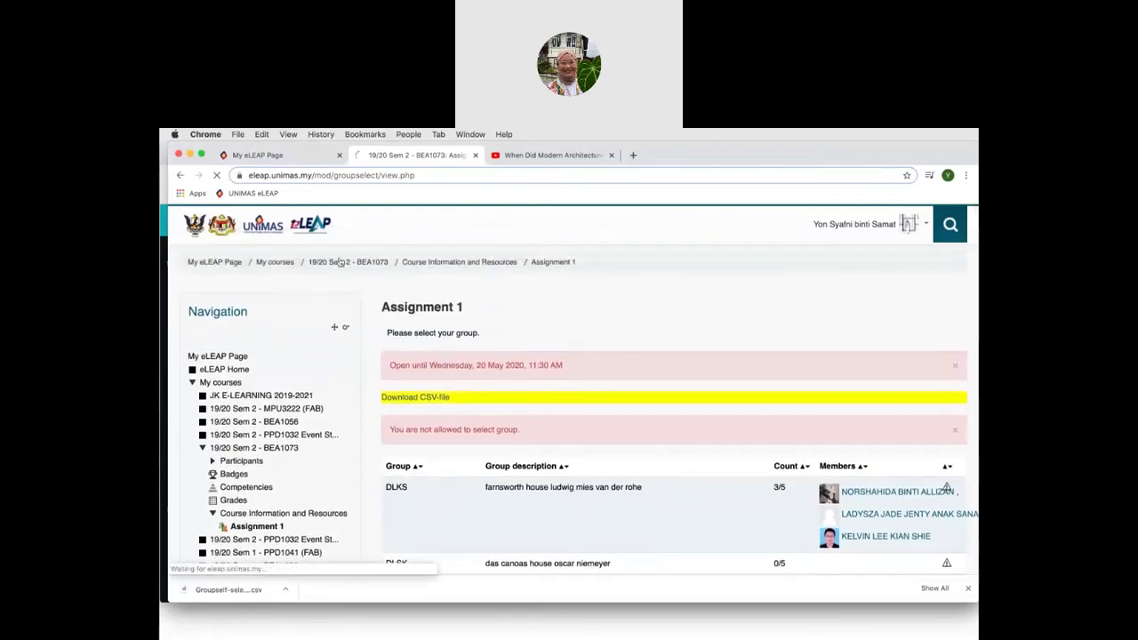
{"action": "scroll", "coordinate": [675, 471], "scroll_direction": "down", "scroll_amount": 10}
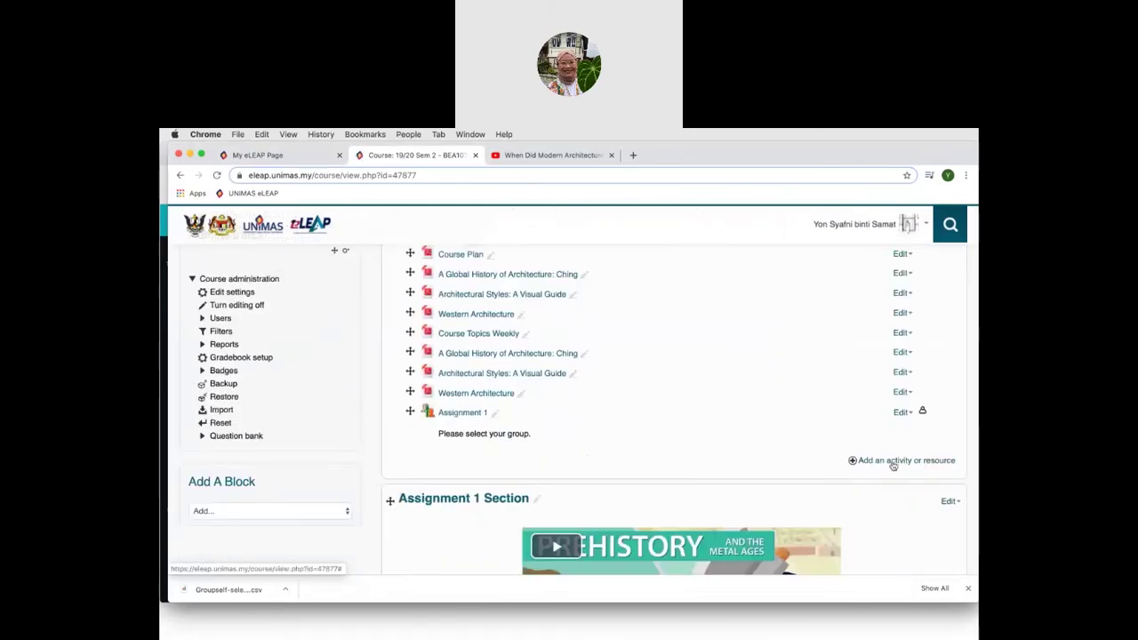
{"action": "left_click", "coordinate": [893, 460]}
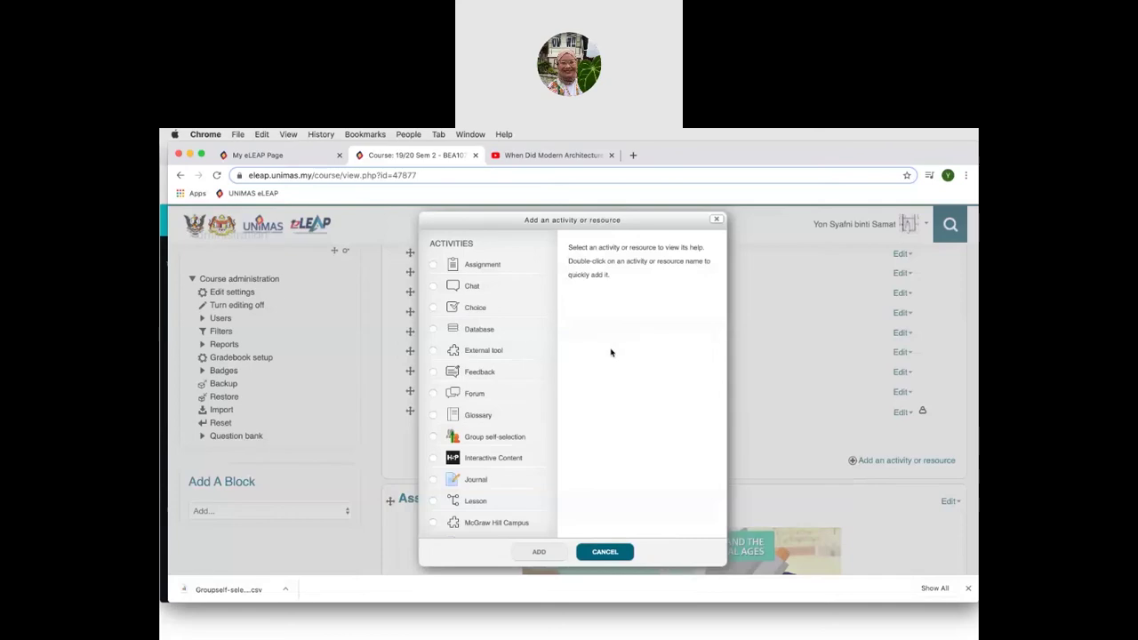
{"action": "left_click", "coordinate": [717, 220]}
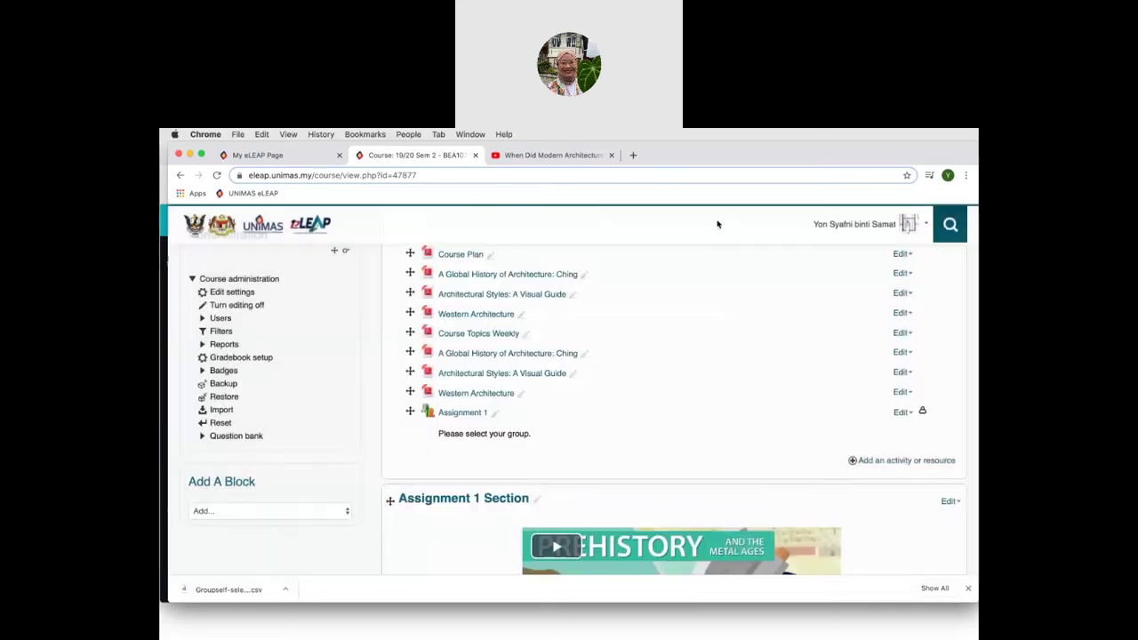
{"action": "scroll", "coordinate": [736, 394], "scroll_direction": "down", "scroll_amount": 3}
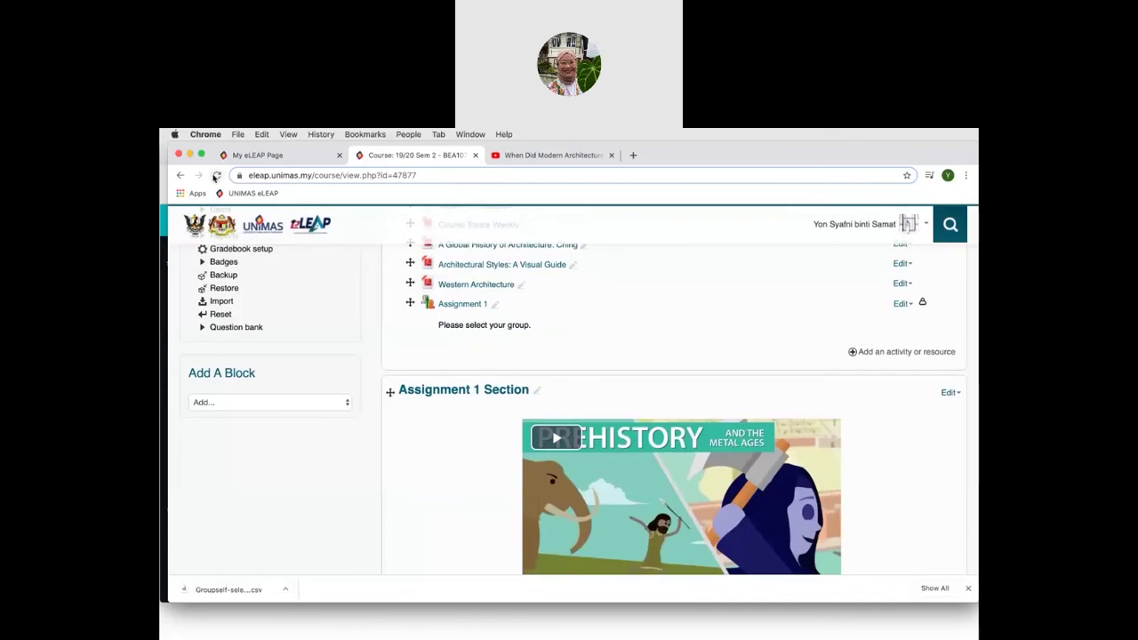
{"action": "left_click", "coordinate": [216, 176]}
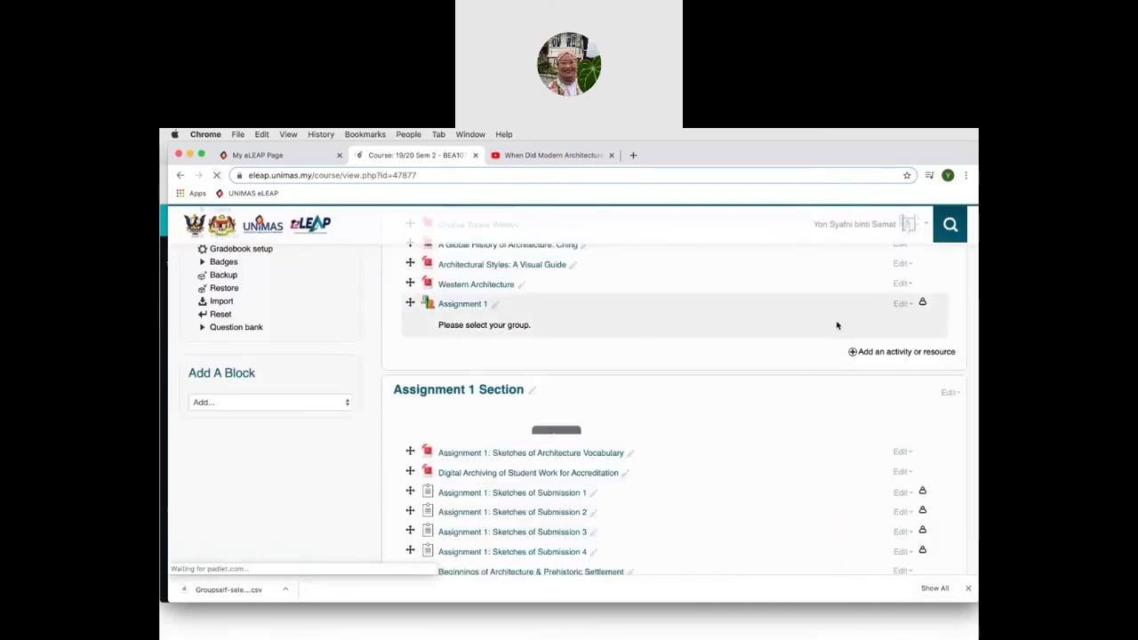
Open the activity chooser and select Quiz.
{"action": "left_click", "coordinate": [888, 352]}
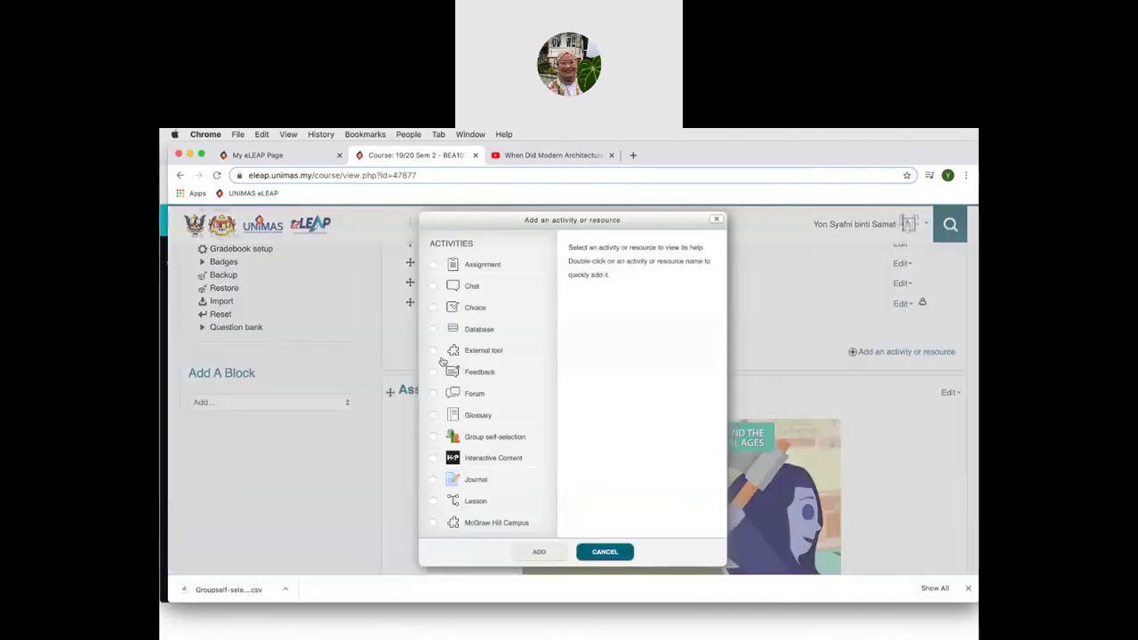
{"action": "scroll", "coordinate": [516, 340], "scroll_direction": "down", "scroll_amount": 5}
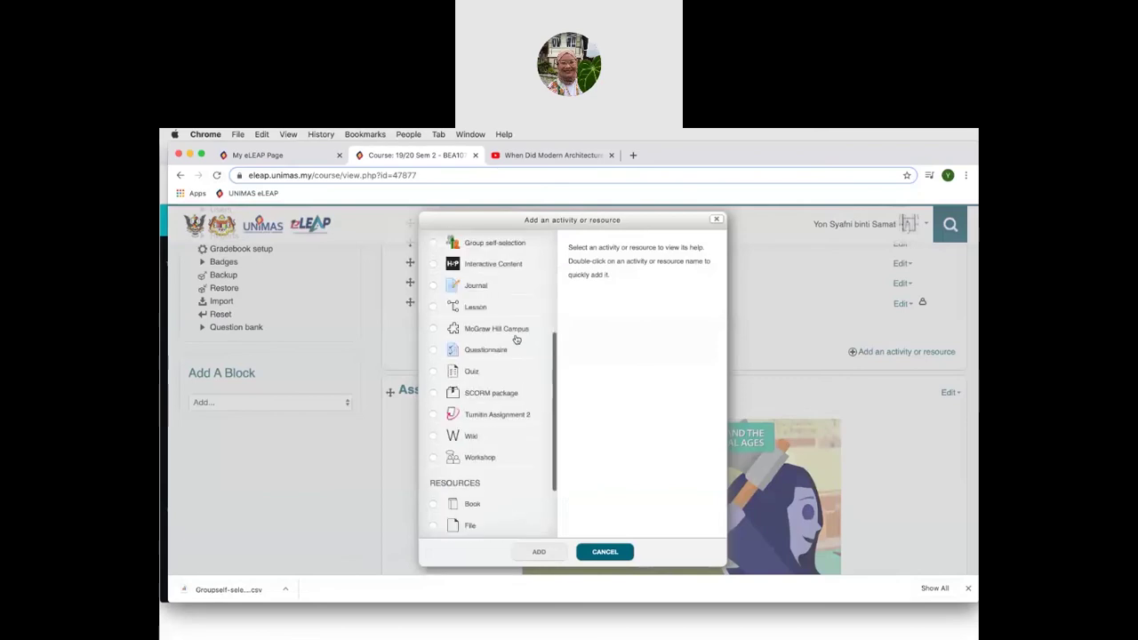
{"action": "scroll", "coordinate": [516, 339], "scroll_direction": "down", "scroll_amount": 2}
{"action": "left_click", "coordinate": [472, 342]}
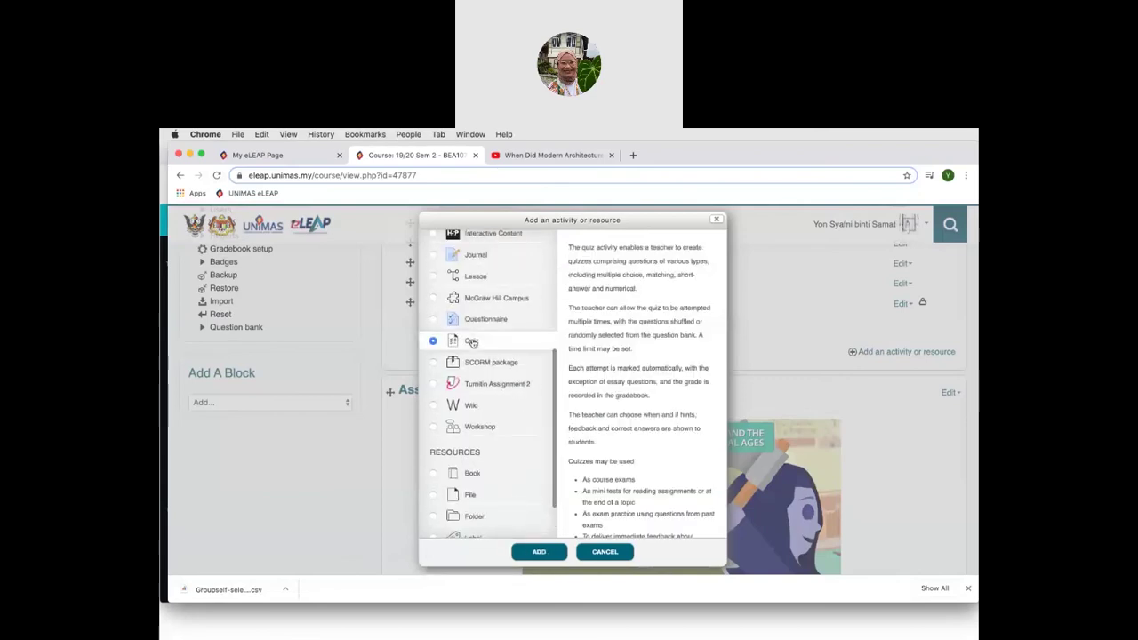
{"action": "scroll", "coordinate": [644, 328], "scroll_direction": "down", "scroll_amount": 2}
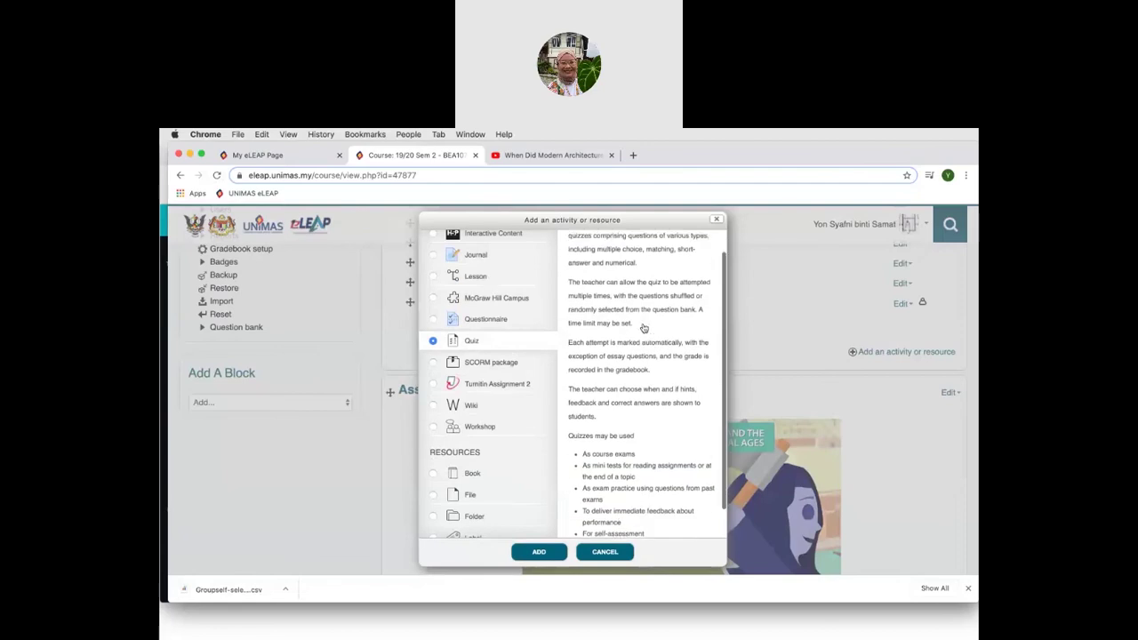
{"action": "scroll", "coordinate": [643, 328], "scroll_direction": "down", "scroll_amount": 2}
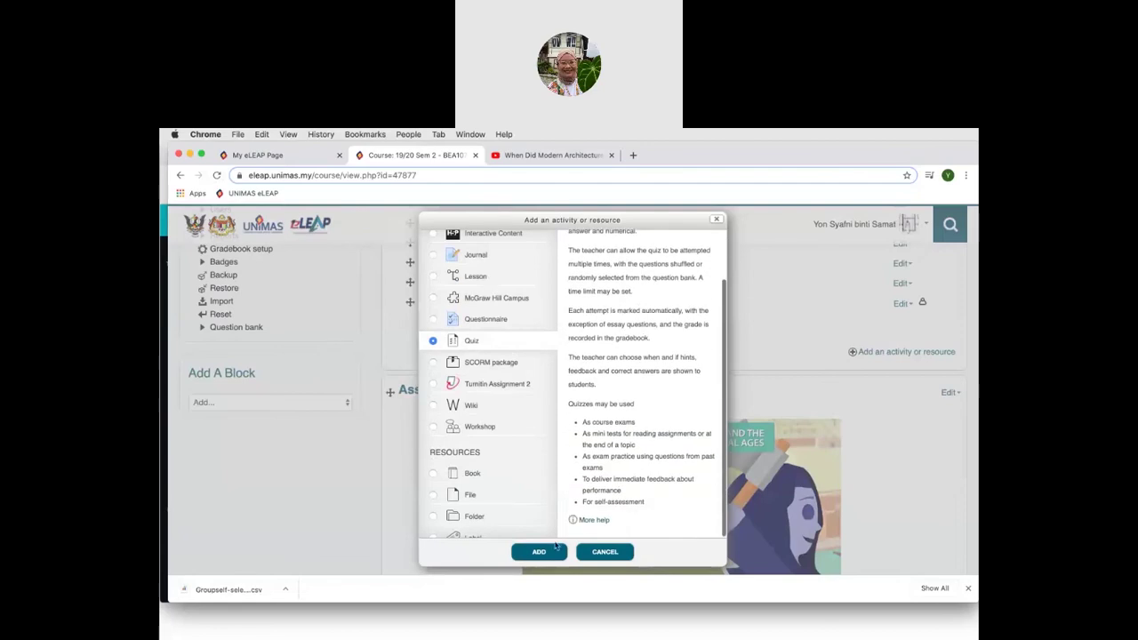
Create a new quiz and begin its name with 'Revisio'.
{"action": "left_click", "coordinate": [542, 552]}
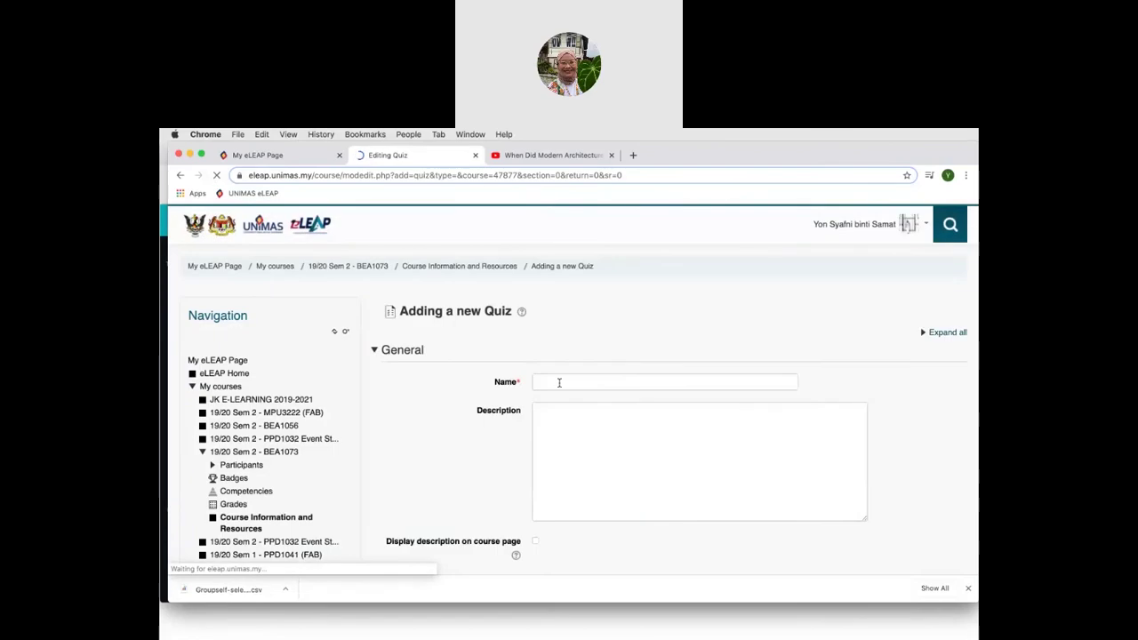
{"action": "left_click", "coordinate": [559, 382]}
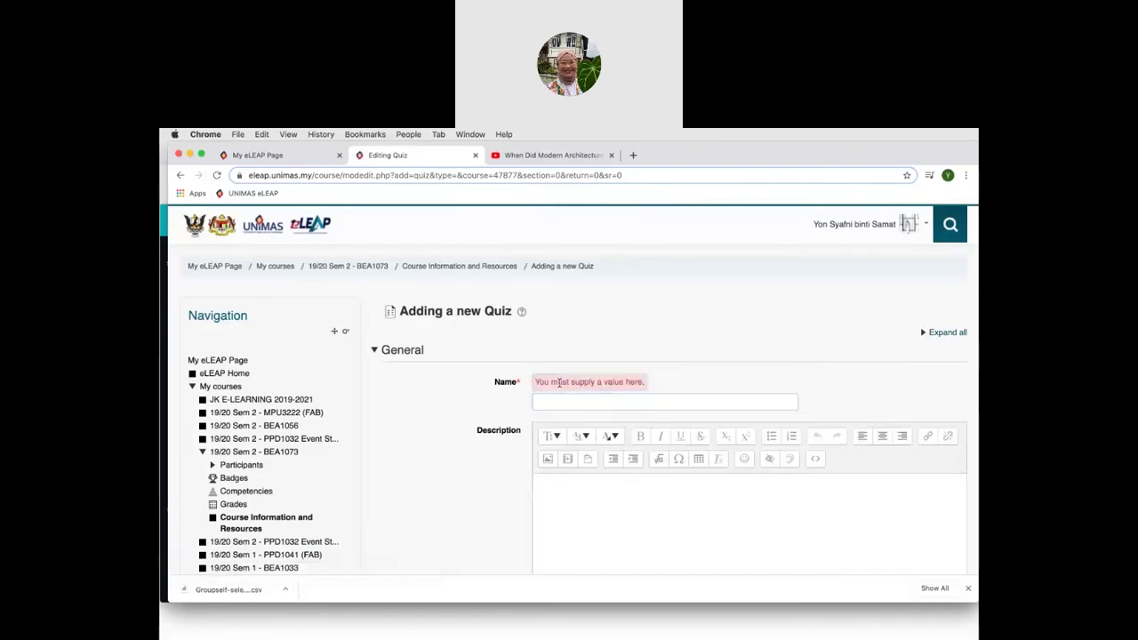
{"action": "left_click", "coordinate": [564, 401]}
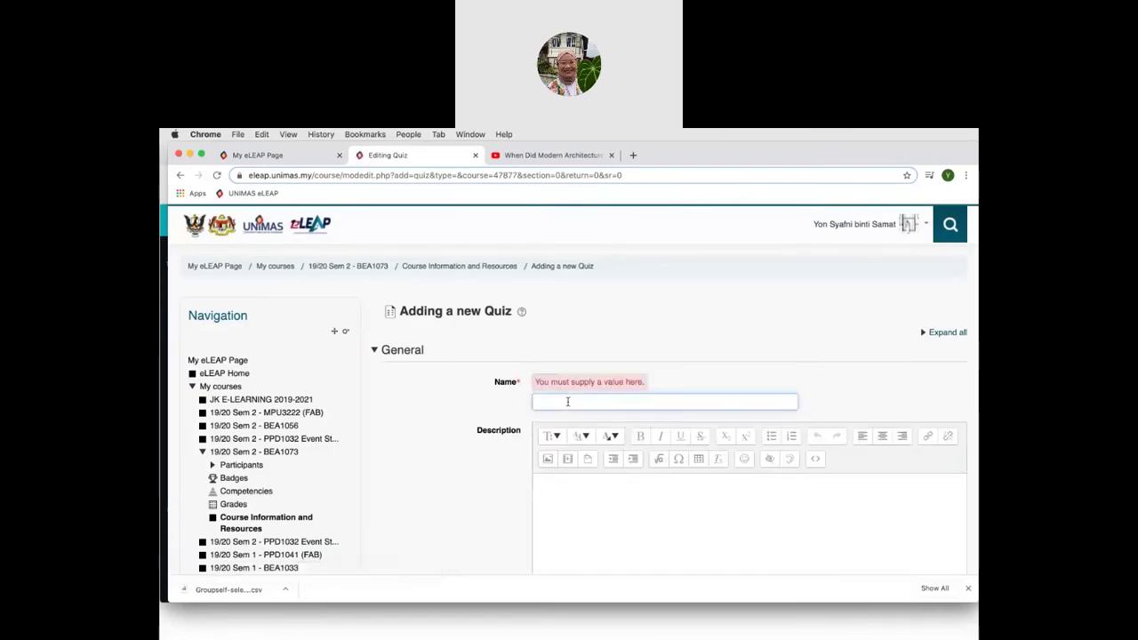
{"action": "type", "text": "Revision Quiz"}
{"action": "scroll", "coordinate": [574, 404], "scroll_direction": "down", "scroll_amount": 3}
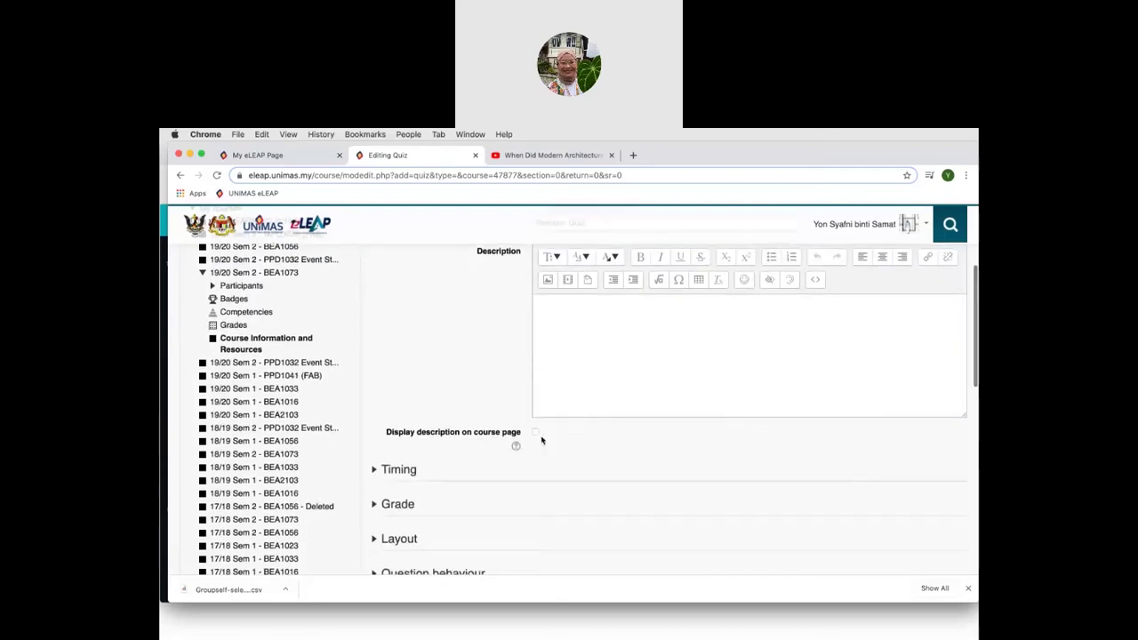
{"action": "scroll", "coordinate": [536, 439], "scroll_direction": "down", "scroll_amount": 1}
{"action": "scroll", "coordinate": [536, 439], "scroll_direction": "down", "scroll_amount": 2}
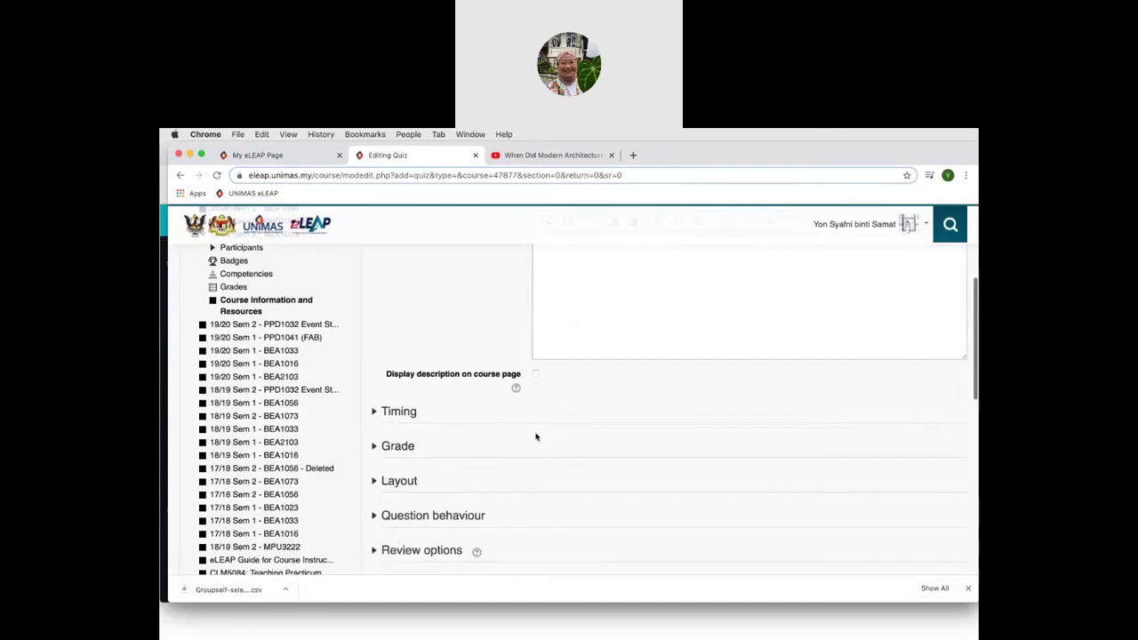
Enable the quiz to open on 20 May and close on 21 May 2020.
{"action": "left_click", "coordinate": [374, 396]}
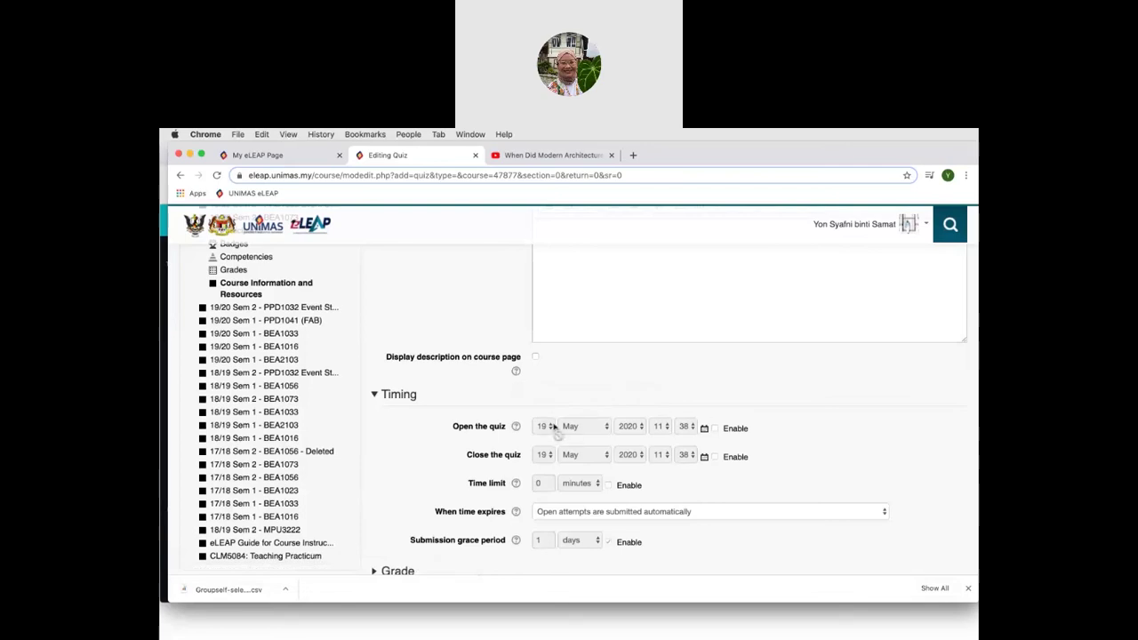
{"action": "left_click", "coordinate": [715, 428]}
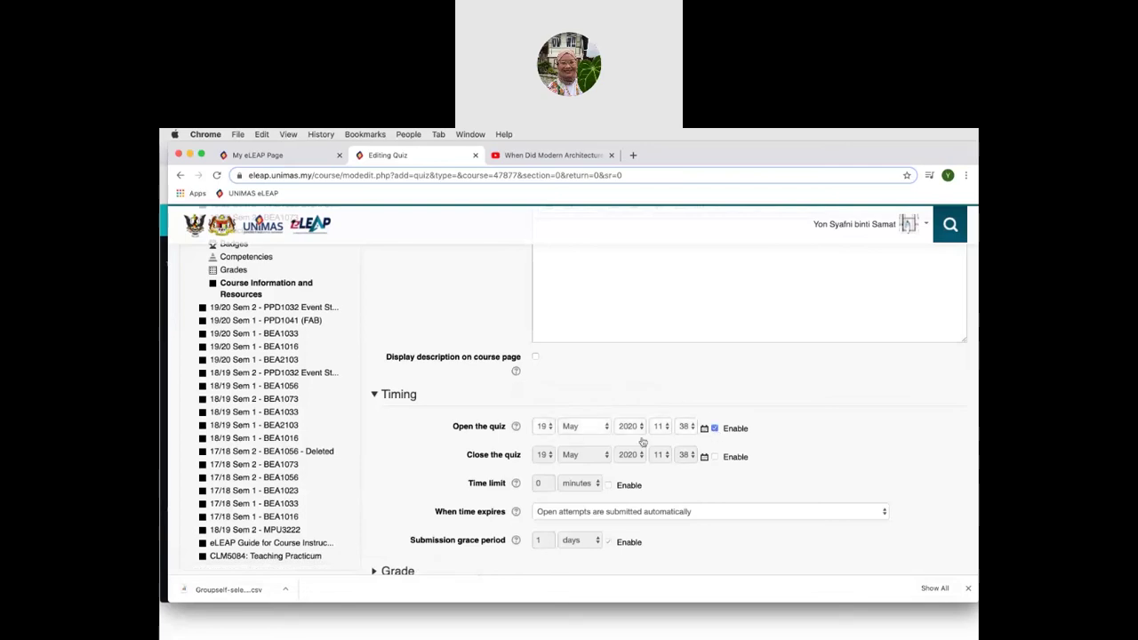
{"action": "left_click", "coordinate": [545, 428]}
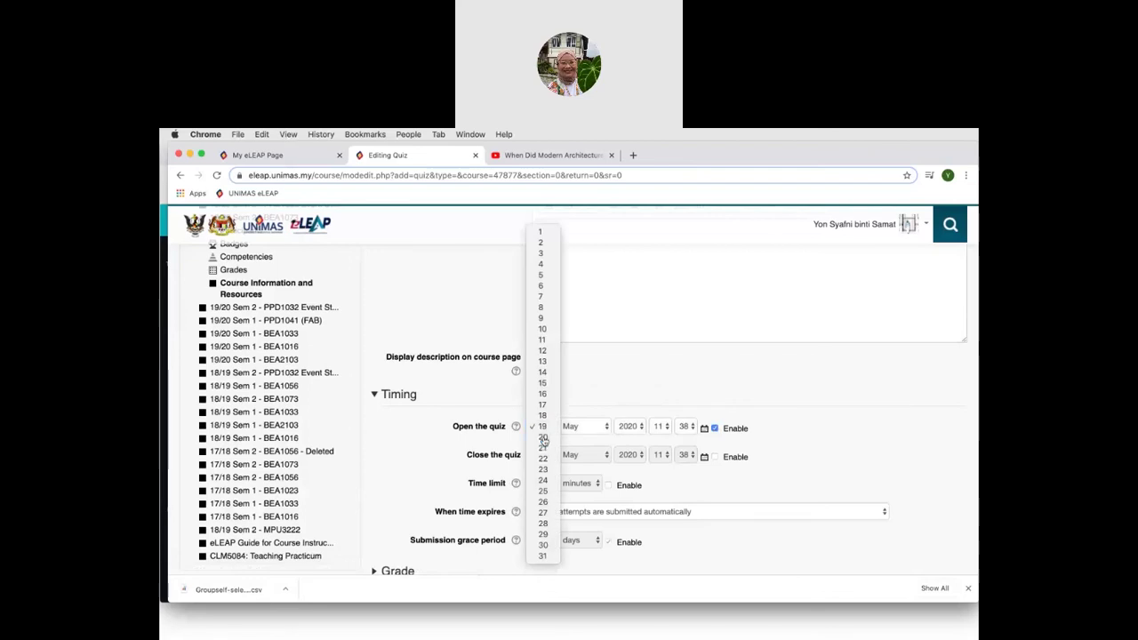
{"action": "left_click", "coordinate": [543, 438]}
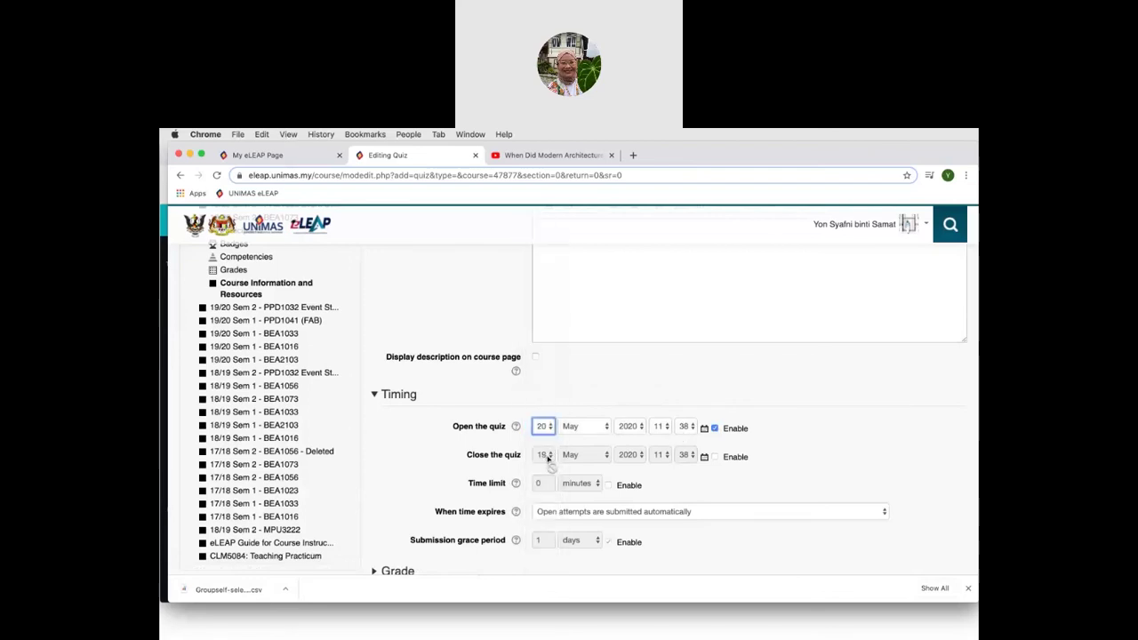
{"action": "left_click", "coordinate": [714, 457]}
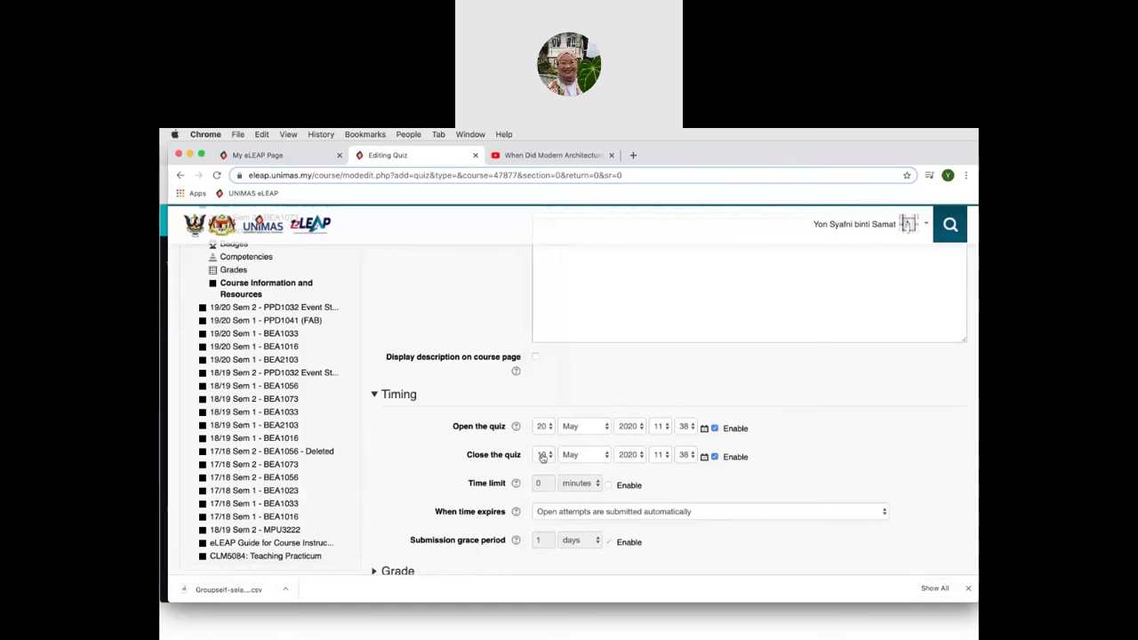
{"action": "left_click", "coordinate": [542, 456]}
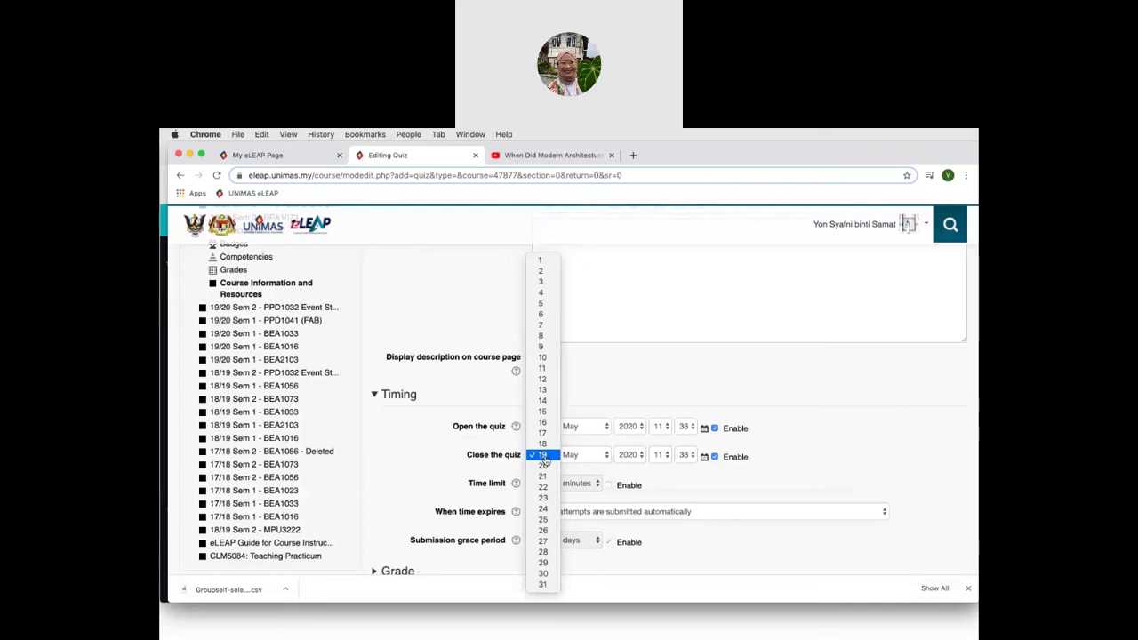
{"action": "left_click", "coordinate": [543, 477]}
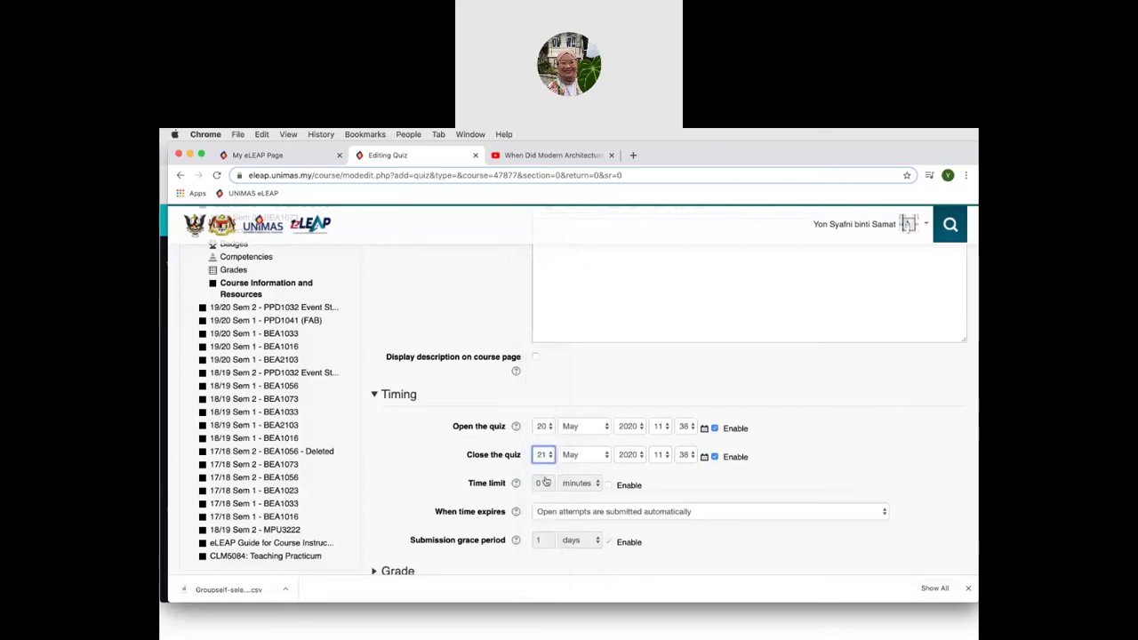
{"action": "scroll", "coordinate": [493, 481], "scroll_direction": "down", "scroll_amount": 1}
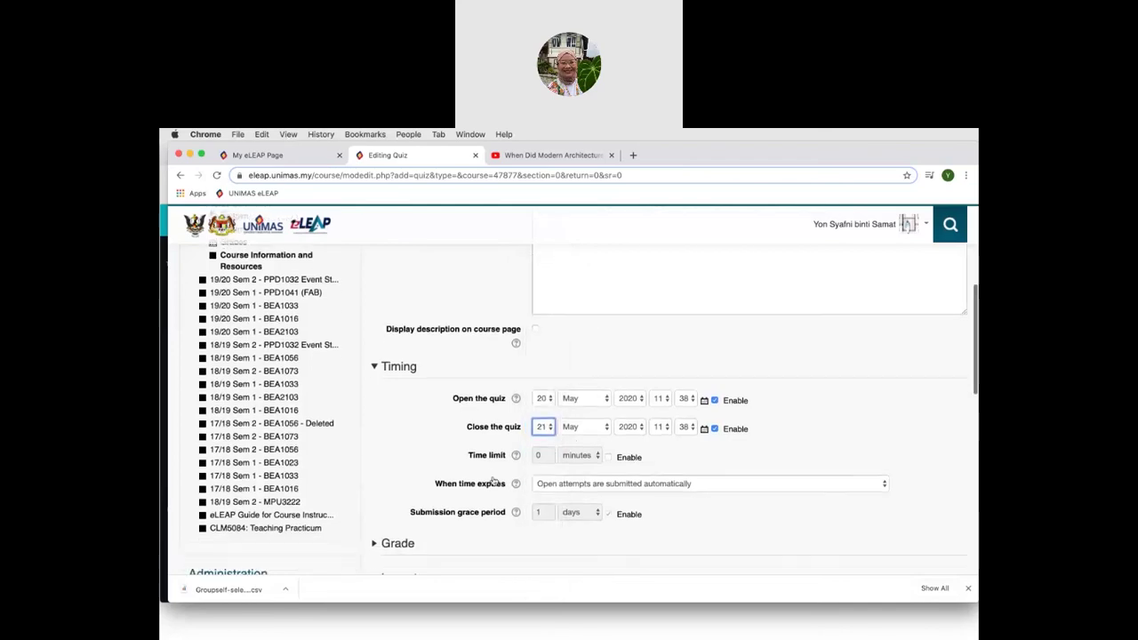
Set a 10-minute time limit with automatic submission when time expires.
{"action": "left_click", "coordinate": [445, 446]}
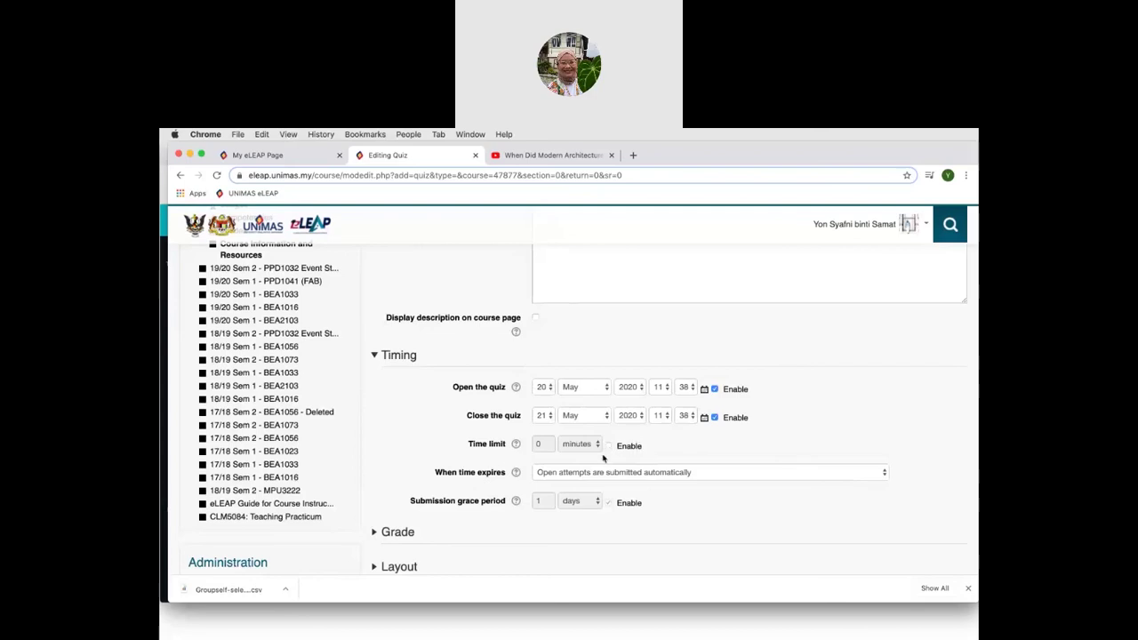
{"action": "scroll", "coordinate": [602, 458], "scroll_direction": "down", "scroll_amount": 2}
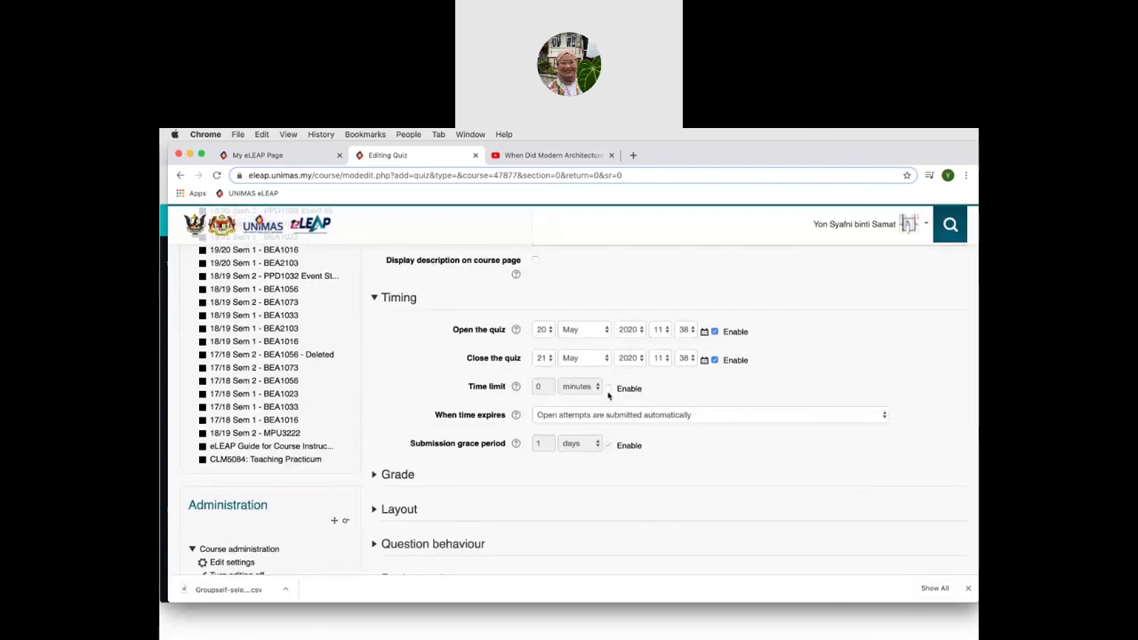
{"action": "left_click", "coordinate": [608, 388]}
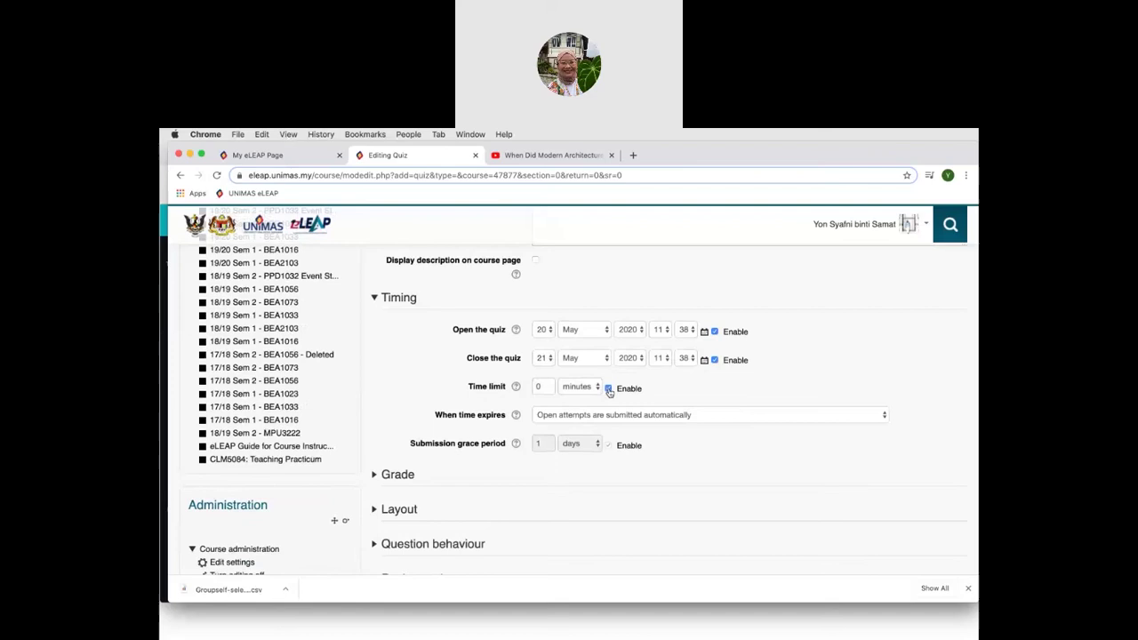
{"action": "left_click", "coordinate": [545, 390]}
{"action": "key", "text": "BackSpace"}
{"action": "type", "text": "10"}
{"action": "left_click", "coordinate": [673, 516]}
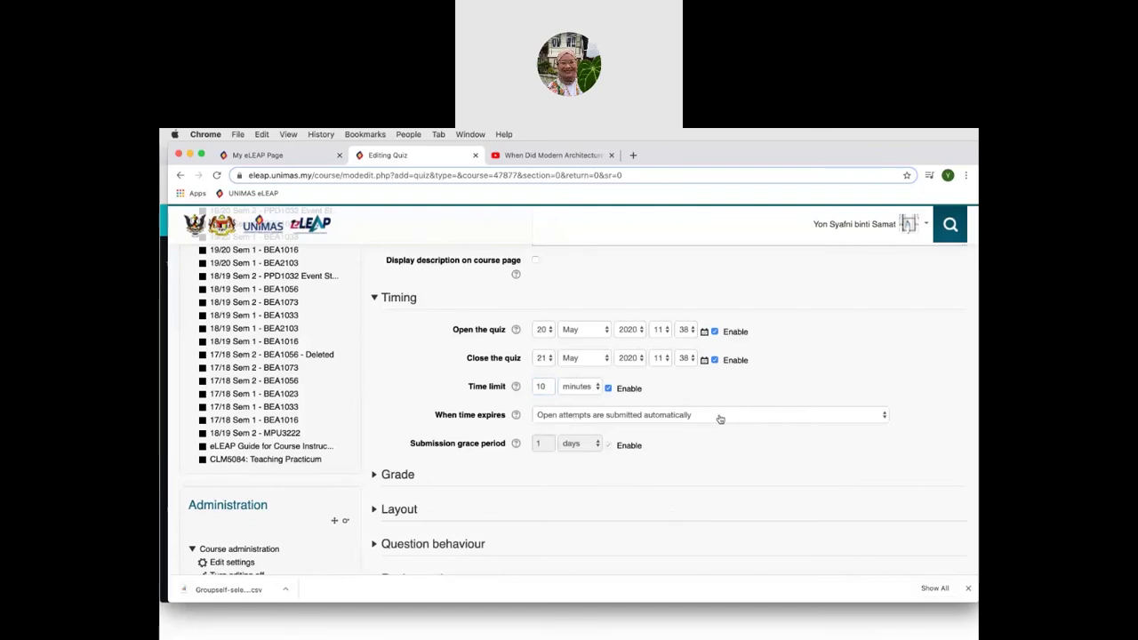
{"action": "left_click", "coordinate": [720, 415]}
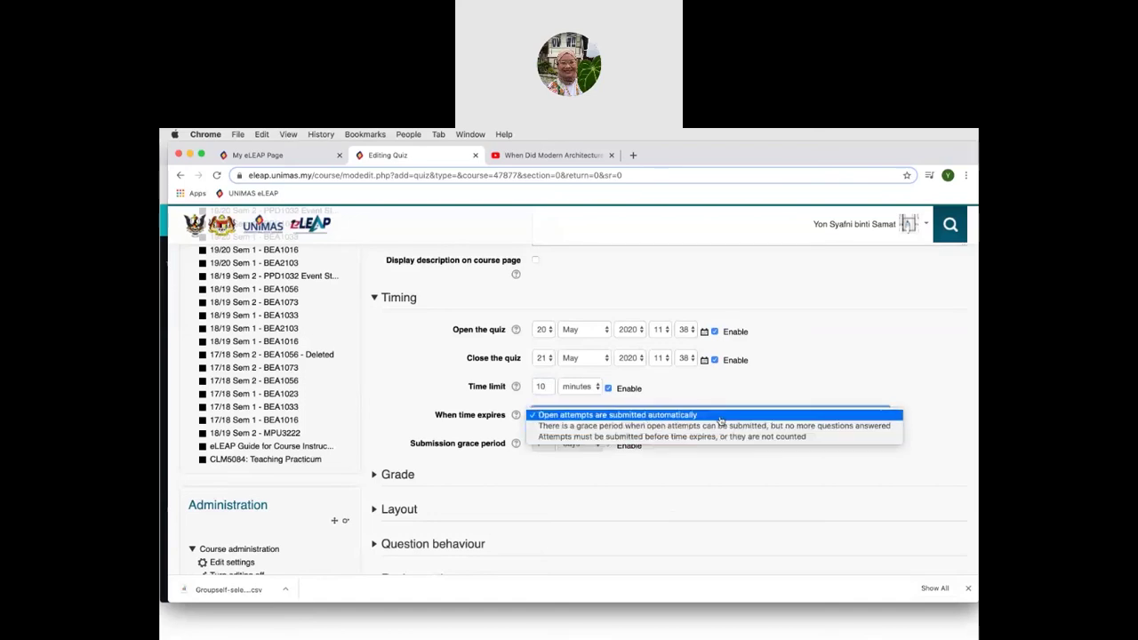
{"action": "left_click", "coordinate": [826, 379]}
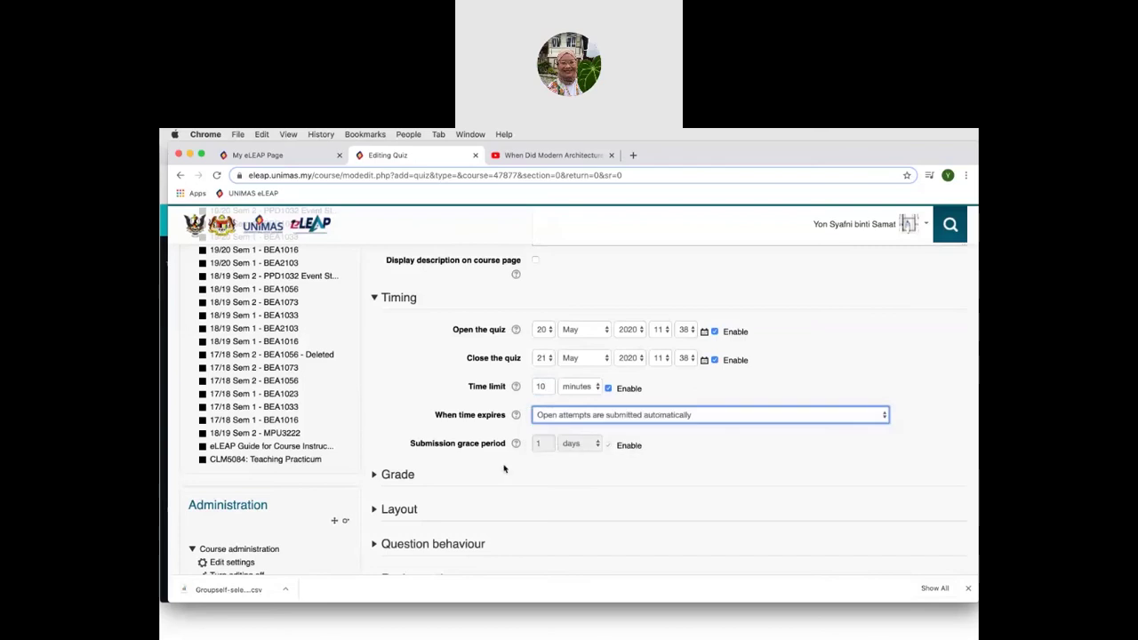
Leave the Grade settings allowing only 1 attempt.
{"action": "scroll", "coordinate": [488, 458], "scroll_direction": "down", "scroll_amount": 2}
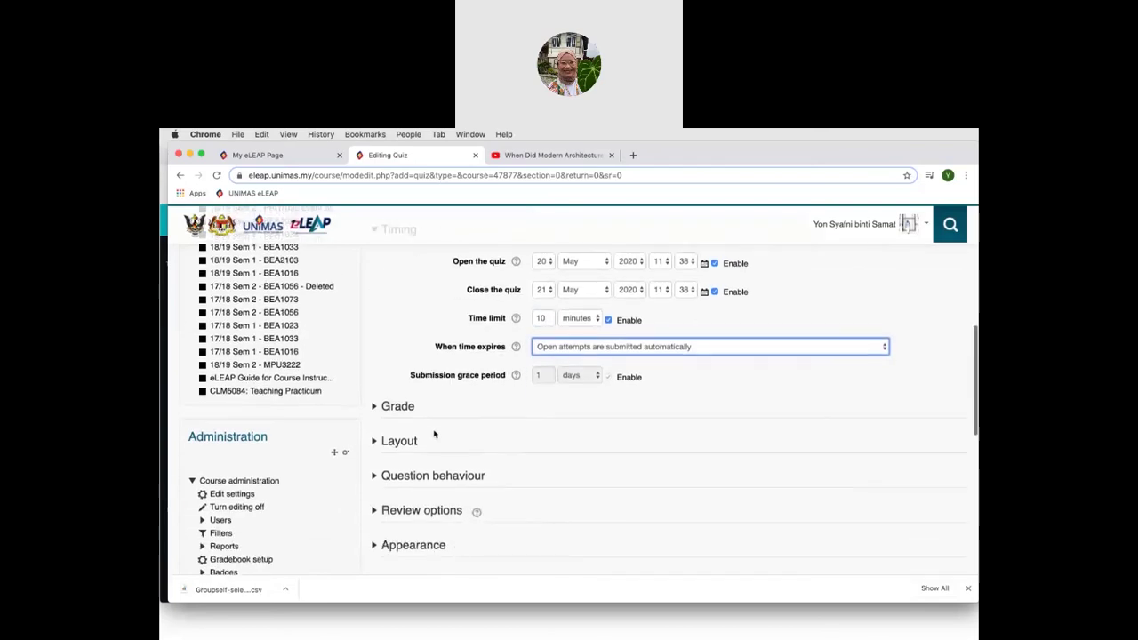
{"action": "left_click", "coordinate": [397, 407]}
{"action": "scroll", "coordinate": [435, 458], "scroll_direction": "down", "scroll_amount": 2}
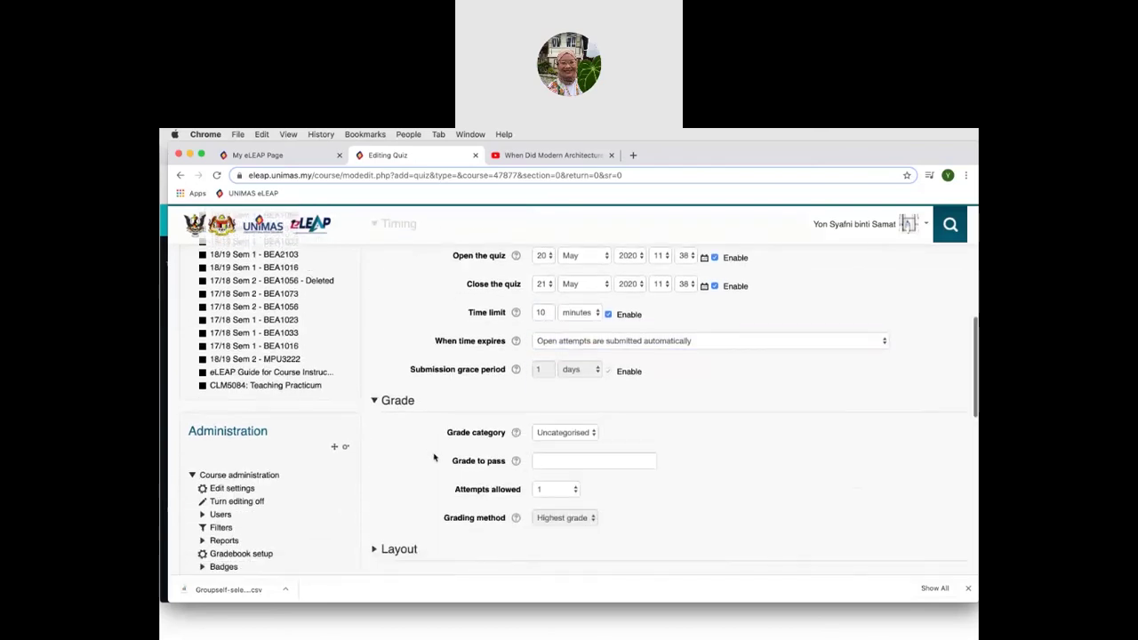
{"action": "left_click", "coordinate": [545, 410]}
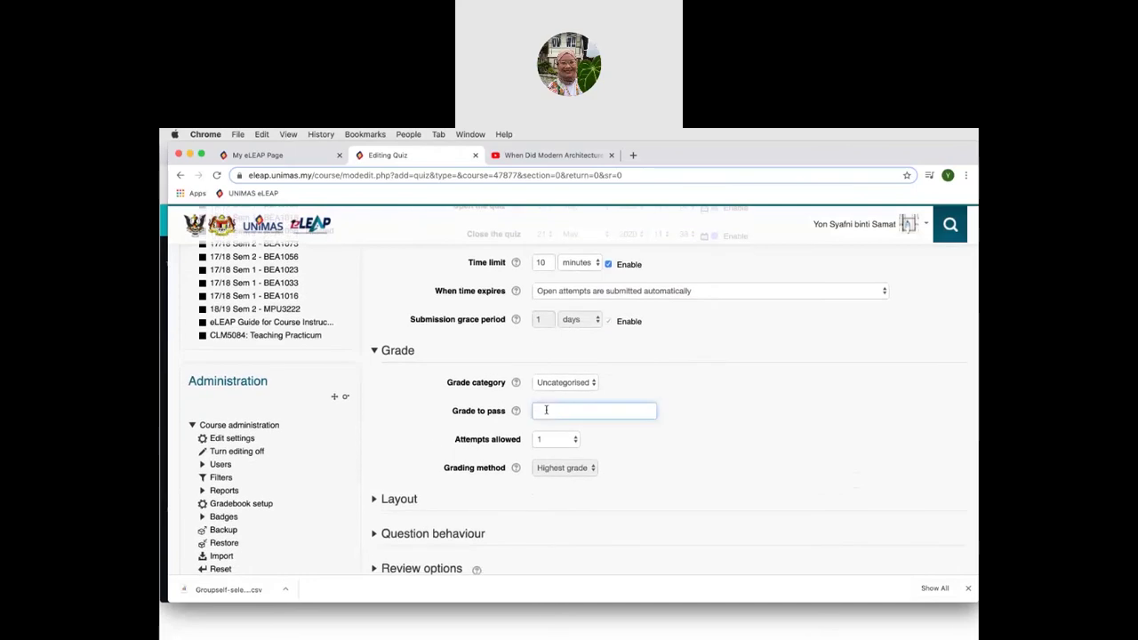
{"action": "scroll", "coordinate": [546, 410], "scroll_direction": "down", "scroll_amount": 1}
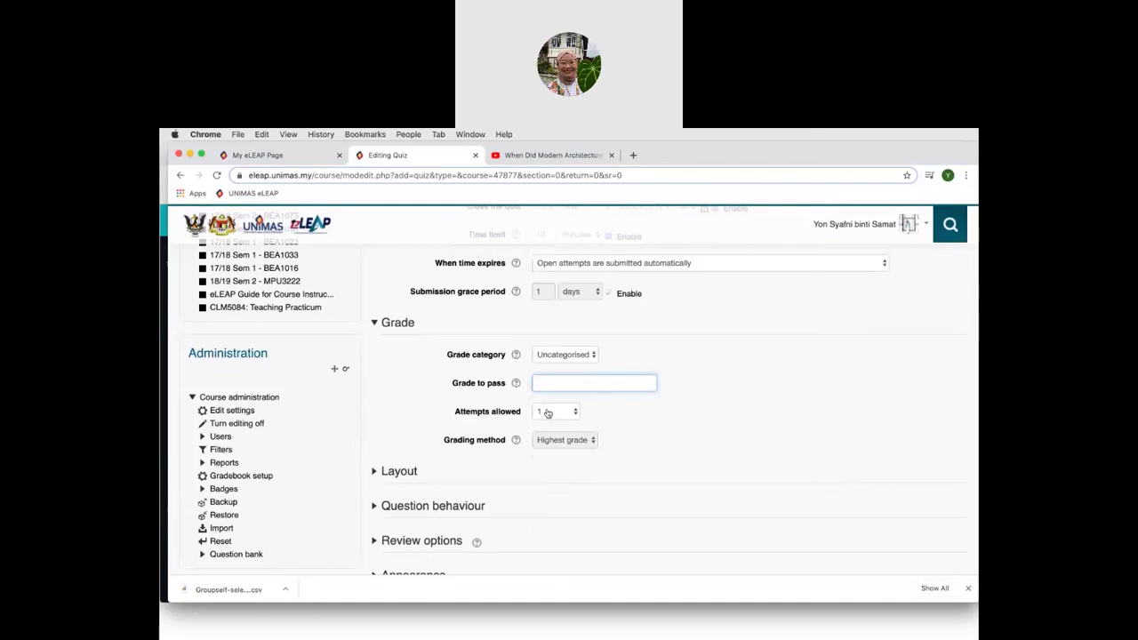
{"action": "left_click", "coordinate": [547, 413]}
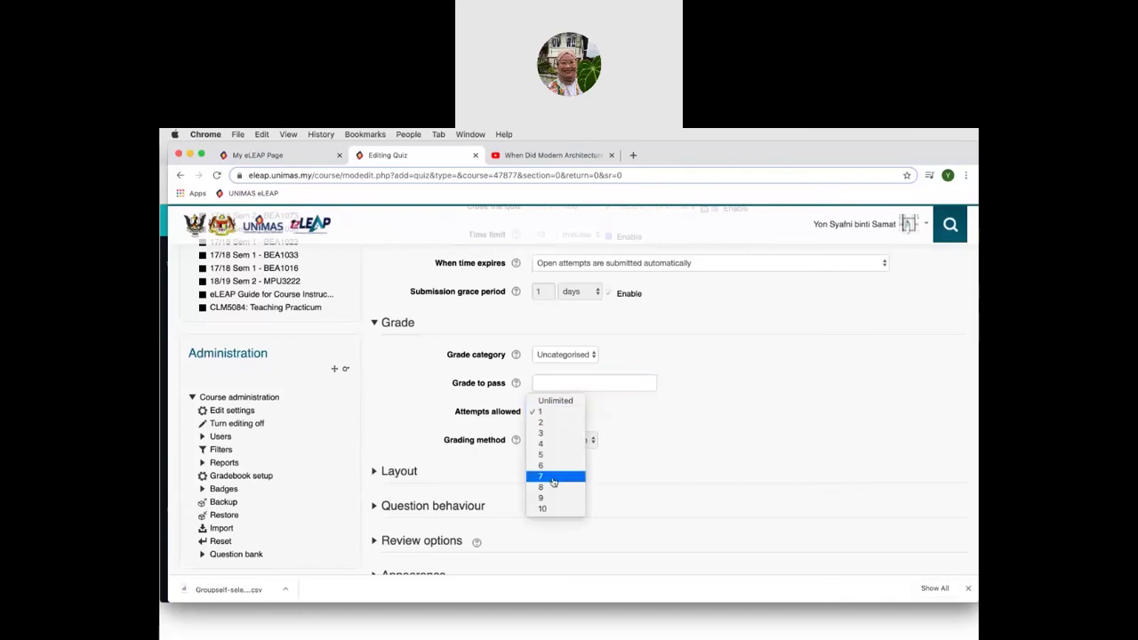
{"action": "left_click", "coordinate": [630, 415]}
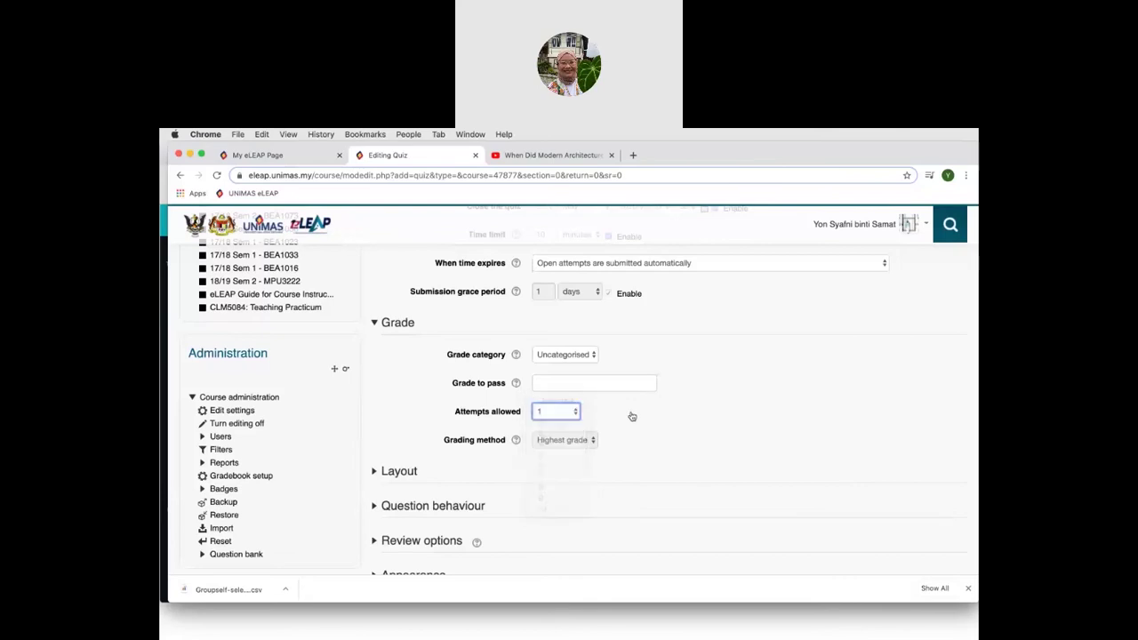
{"action": "left_click", "coordinate": [418, 425]}
{"action": "scroll", "coordinate": [418, 425], "scroll_direction": "down", "scroll_amount": 3}
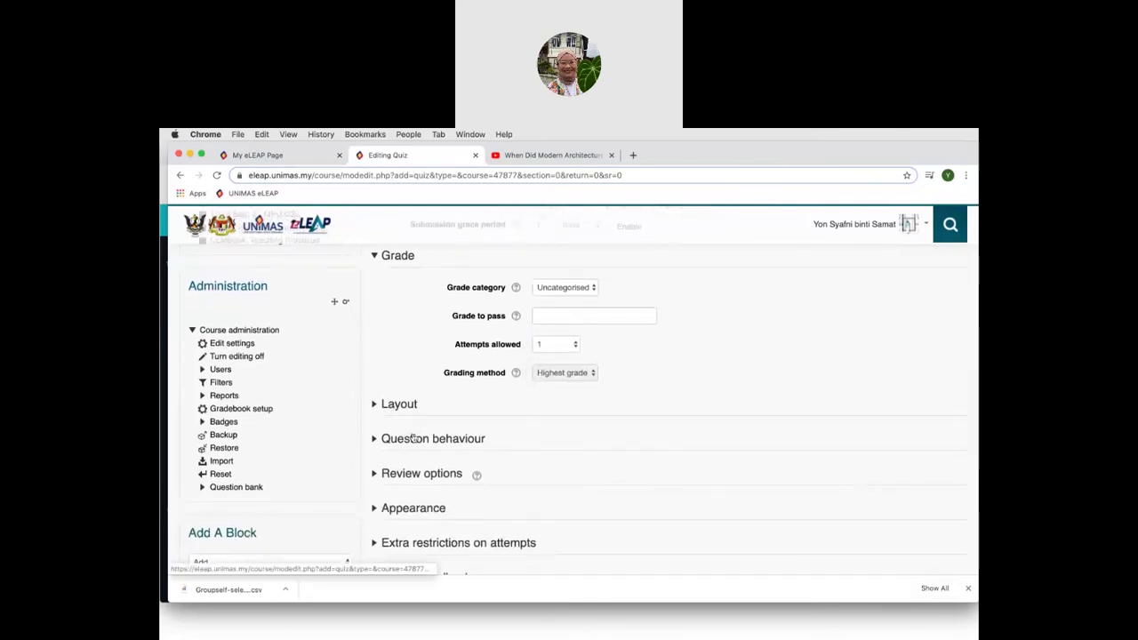
{"action": "left_click", "coordinate": [413, 437]}
Keep shuffling within questions on and Deferred feedback as the question behaviour.
{"action": "scroll", "coordinate": [412, 438], "scroll_direction": "down", "scroll_amount": 3}
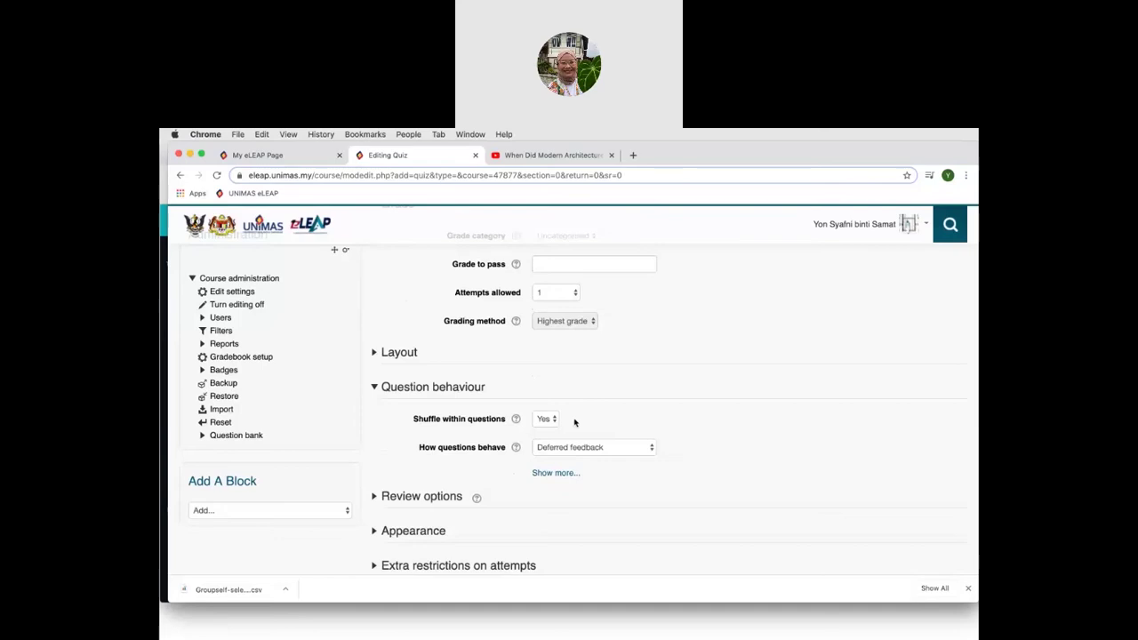
{"action": "left_click", "coordinate": [541, 421]}
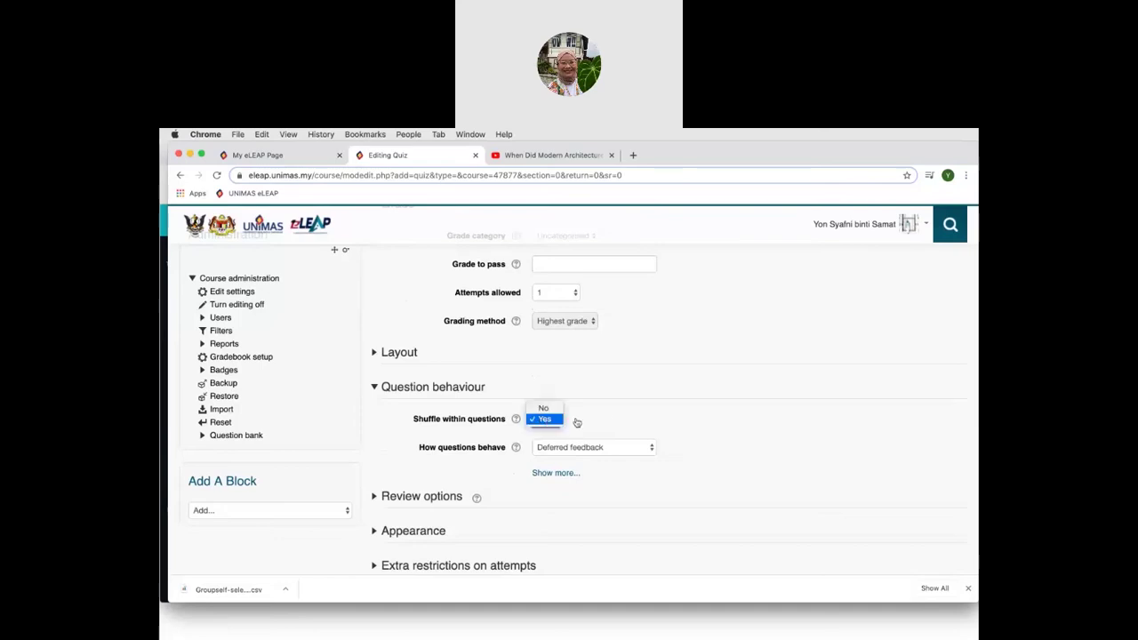
{"action": "left_click", "coordinate": [579, 423]}
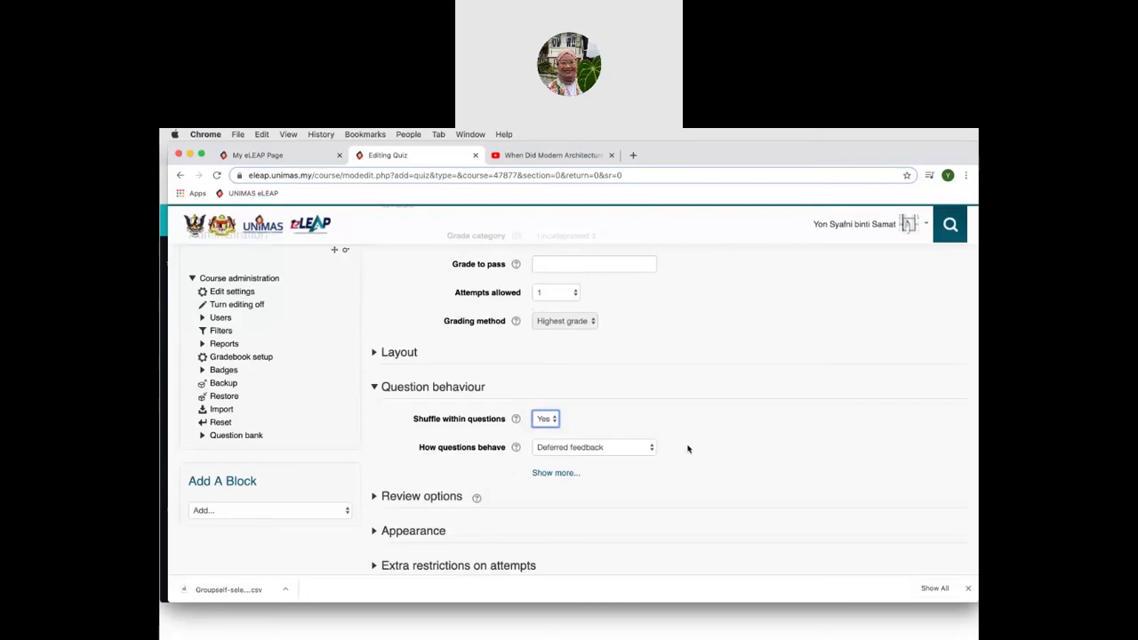
{"action": "scroll", "coordinate": [687, 448], "scroll_direction": "down", "scroll_amount": 1}
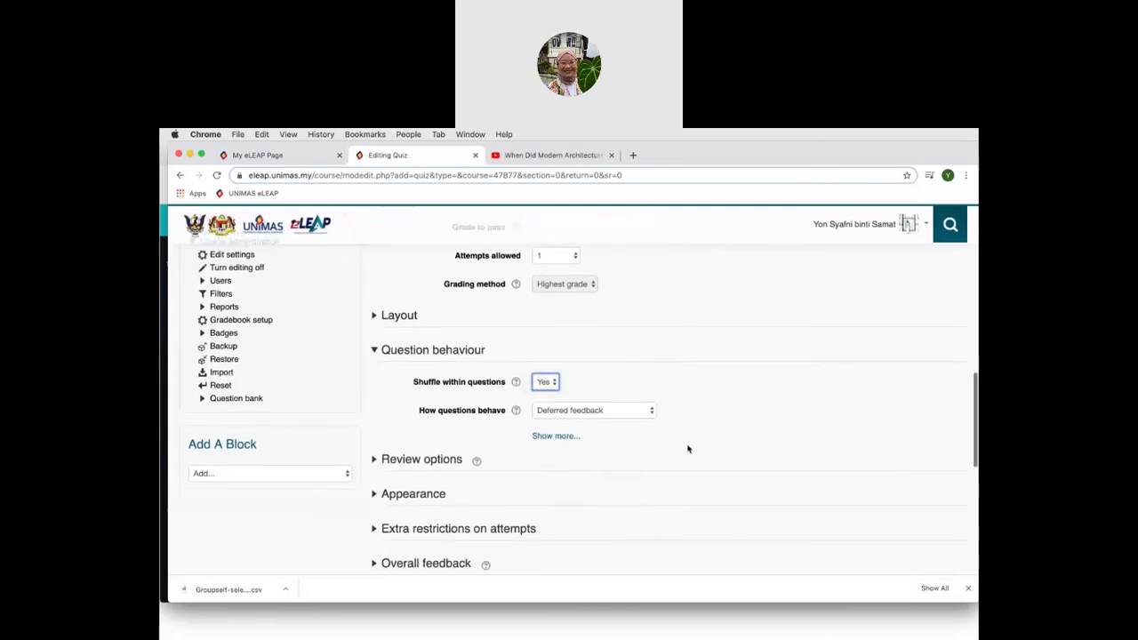
{"action": "left_click", "coordinate": [615, 406]}
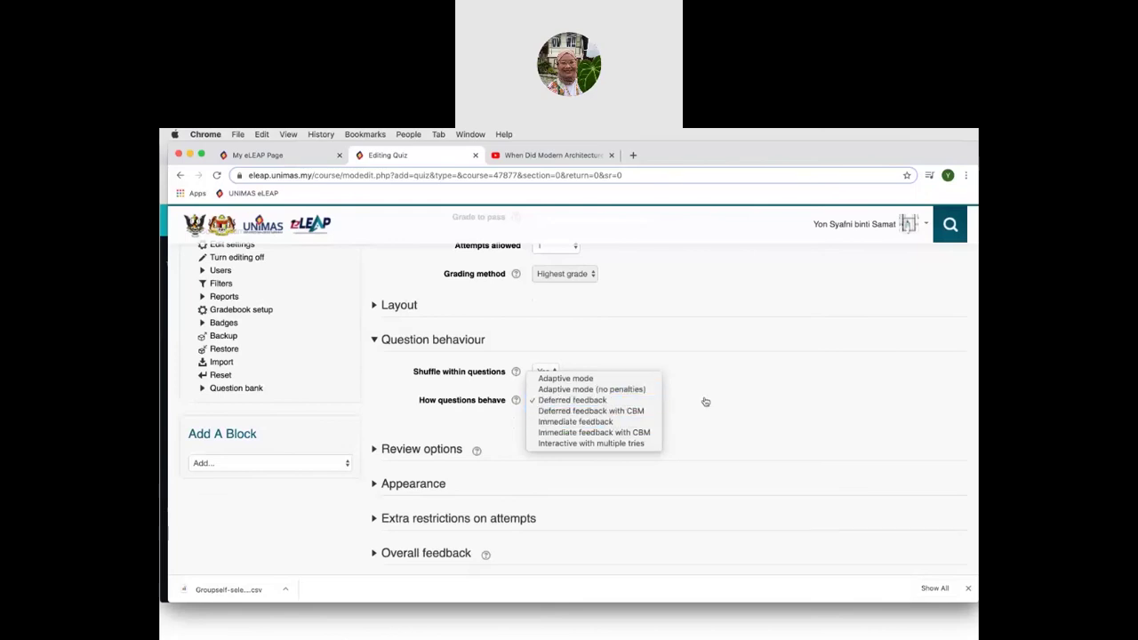
{"action": "left_click", "coordinate": [705, 402]}
Glance at the review options, then scroll down to the collapsed sections and Save buttons.
{"action": "left_click", "coordinate": [414, 450]}
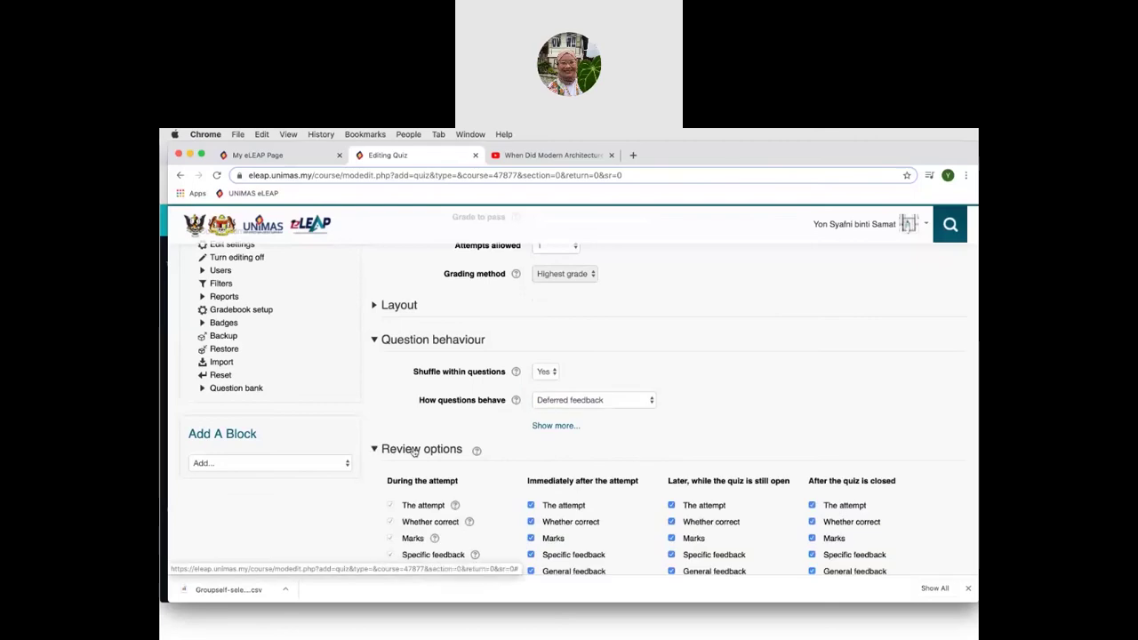
{"action": "left_click", "coordinate": [414, 450]}
{"action": "scroll", "coordinate": [413, 453], "scroll_direction": "down", "scroll_amount": 2}
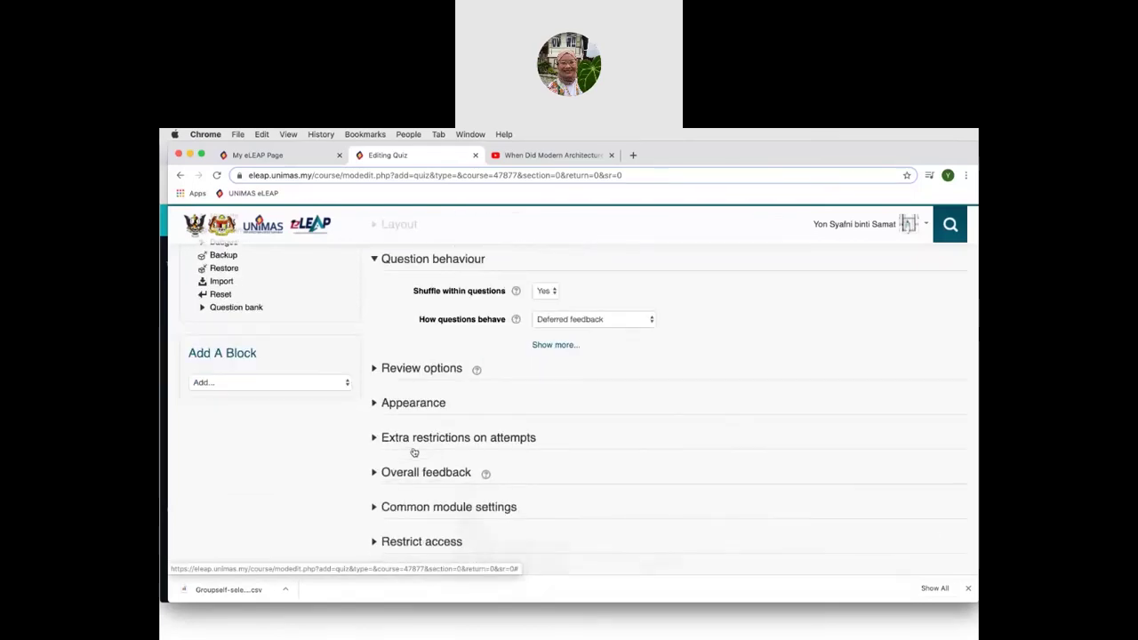
{"action": "scroll", "coordinate": [414, 453], "scroll_direction": "down", "scroll_amount": 1}
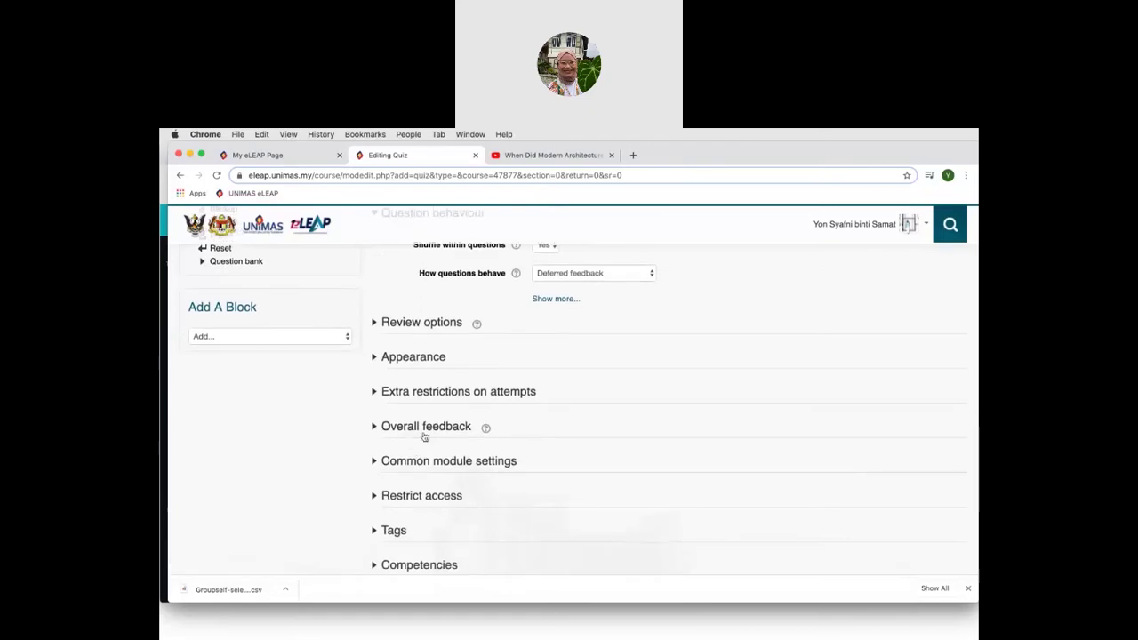
{"action": "scroll", "coordinate": [424, 437], "scroll_direction": "down", "scroll_amount": 2}
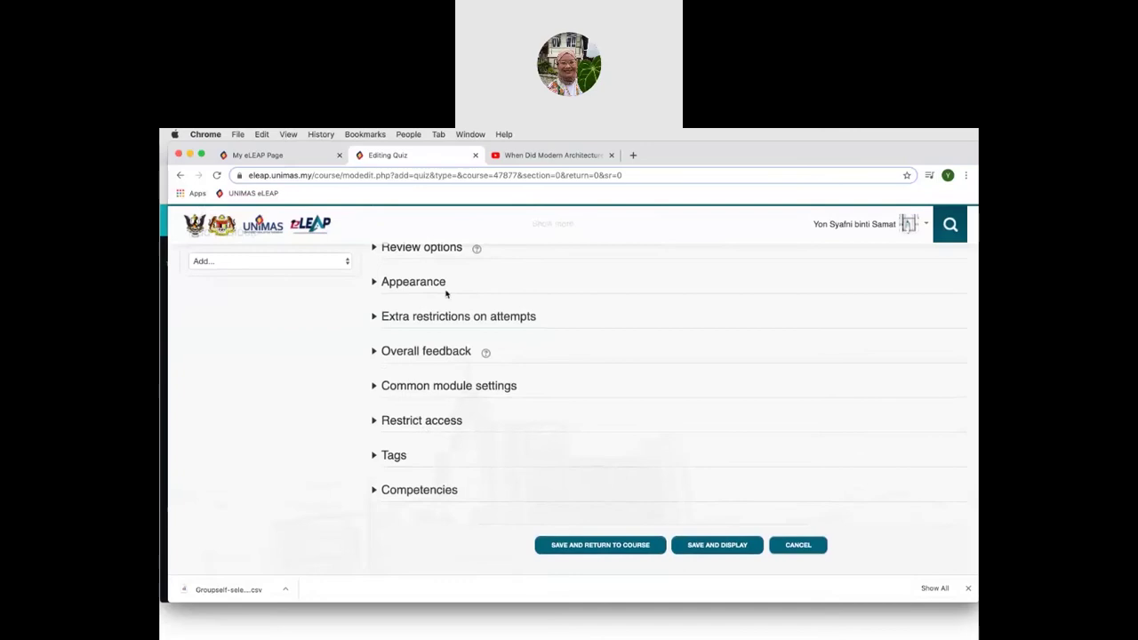
{"action": "scroll", "coordinate": [446, 293], "scroll_direction": "up", "scroll_amount": 1}
Expand and collapse the Review options and Appearance sections of the quiz settings.
{"action": "left_click", "coordinate": [374, 283]}
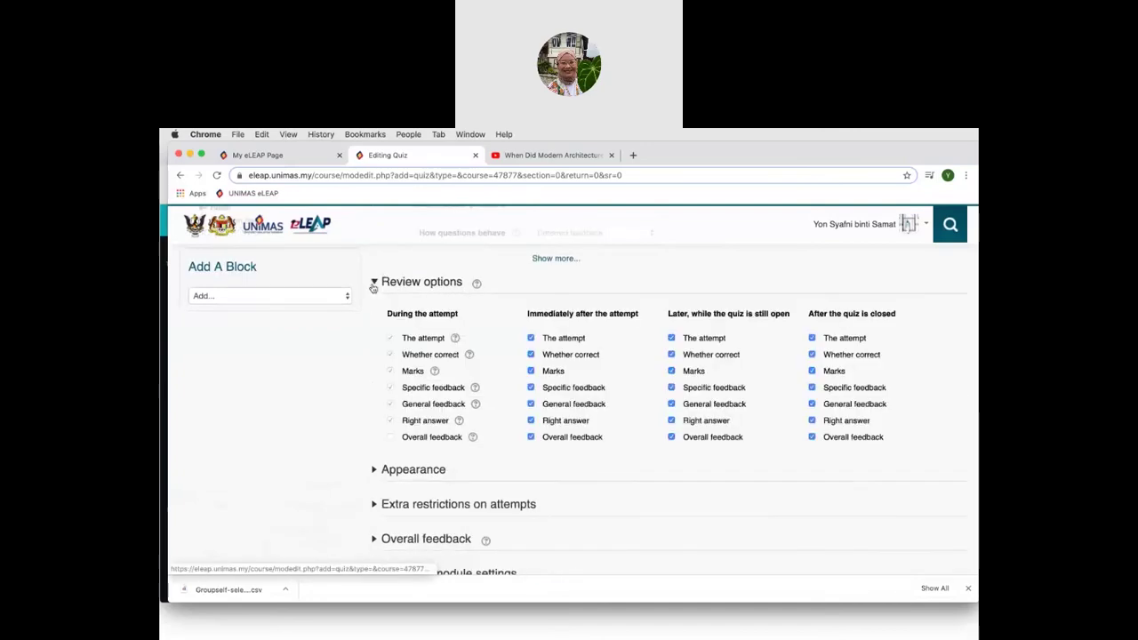
{"action": "left_click", "coordinate": [373, 284]}
{"action": "left_click", "coordinate": [373, 318]}
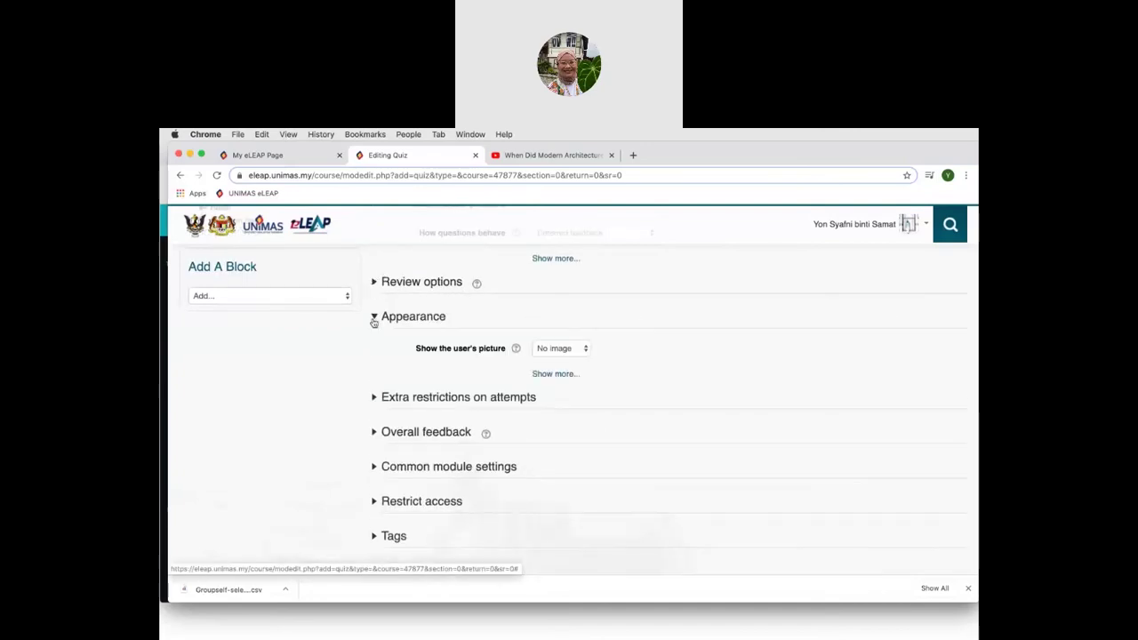
{"action": "left_click", "coordinate": [374, 318]}
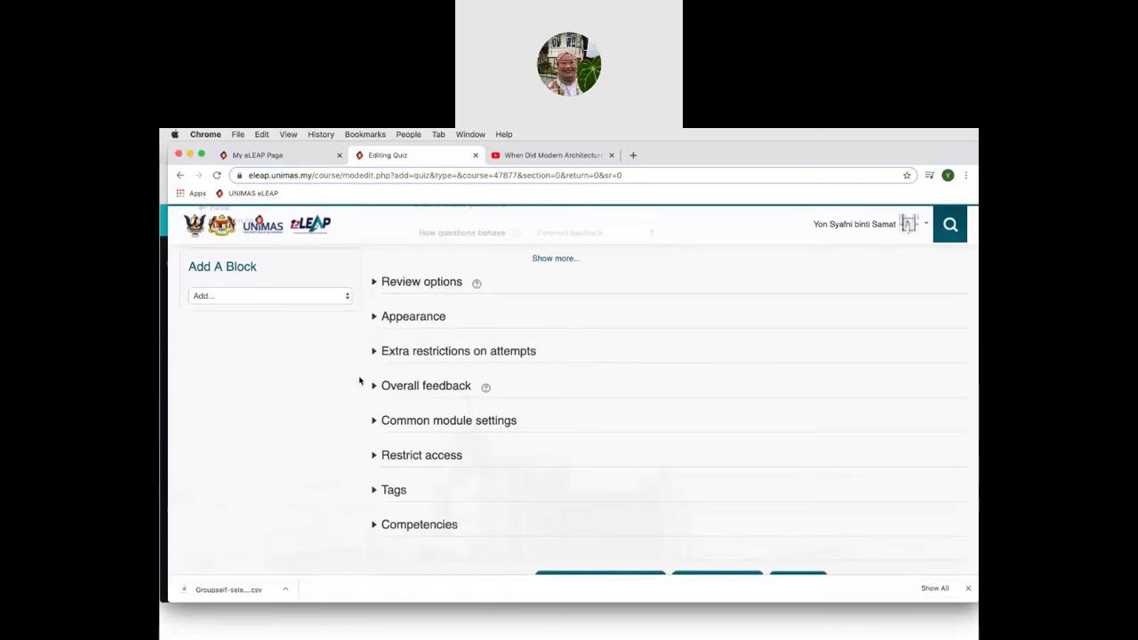
Expand Overall feedback and enter 80 as the middle grade boundary.
{"action": "left_click", "coordinate": [375, 387]}
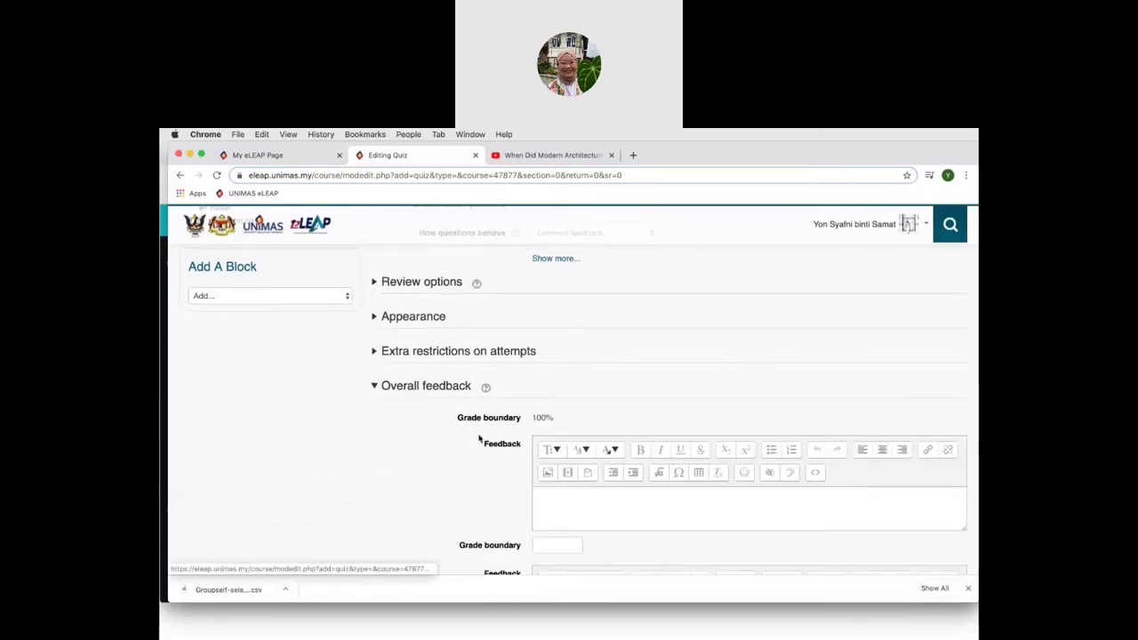
{"action": "scroll", "coordinate": [478, 438], "scroll_direction": "down", "scroll_amount": 2}
{"action": "scroll", "coordinate": [479, 438], "scroll_direction": "down", "scroll_amount": 1}
{"action": "scroll", "coordinate": [479, 440], "scroll_direction": "down", "scroll_amount": 2}
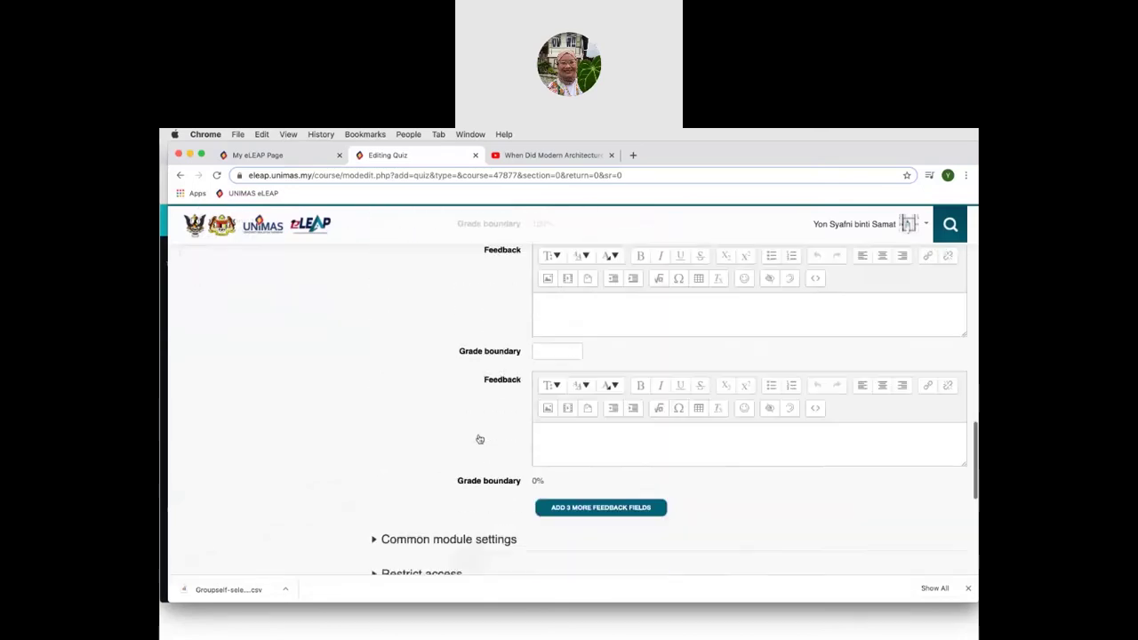
{"action": "scroll", "coordinate": [479, 439], "scroll_direction": "up", "scroll_amount": 3}
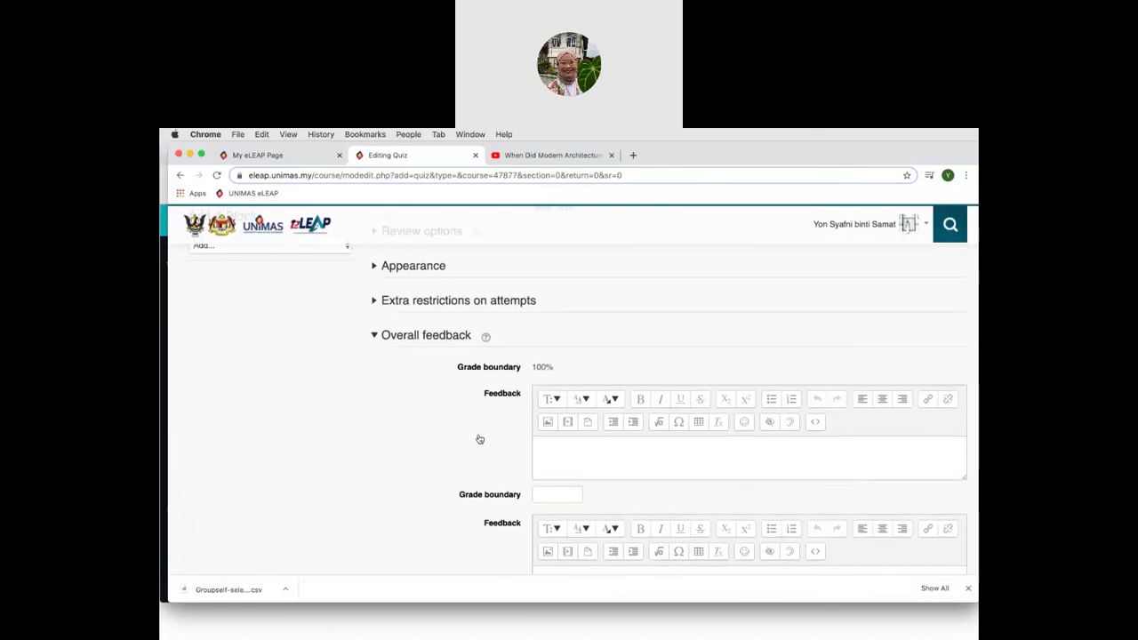
{"action": "scroll", "coordinate": [480, 439], "scroll_direction": "down", "scroll_amount": 1}
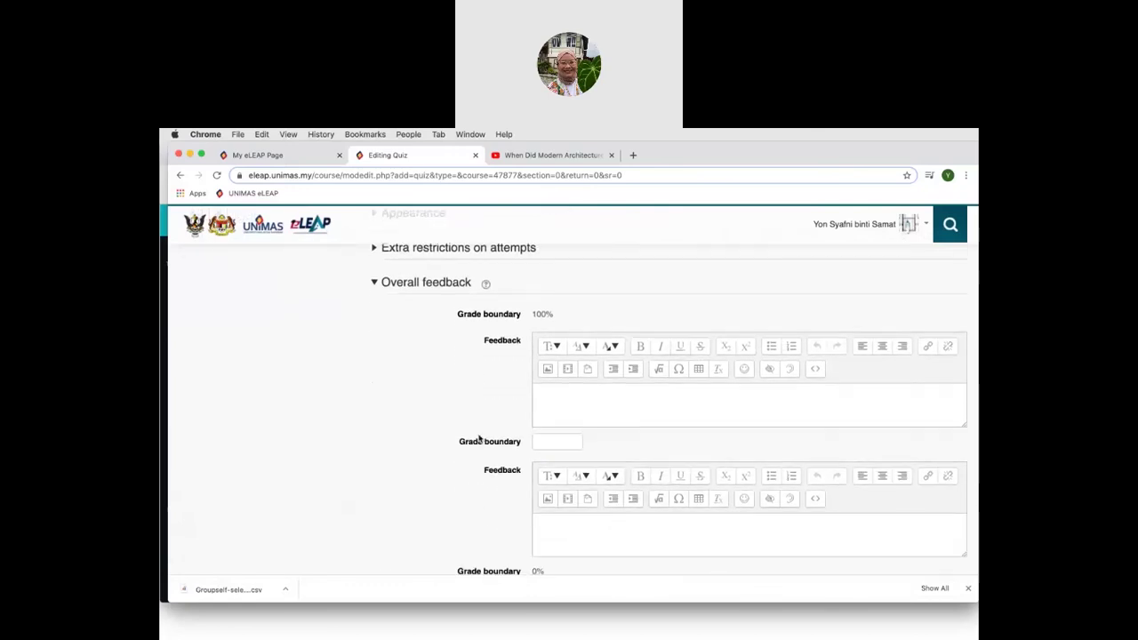
{"action": "left_click", "coordinate": [552, 438]}
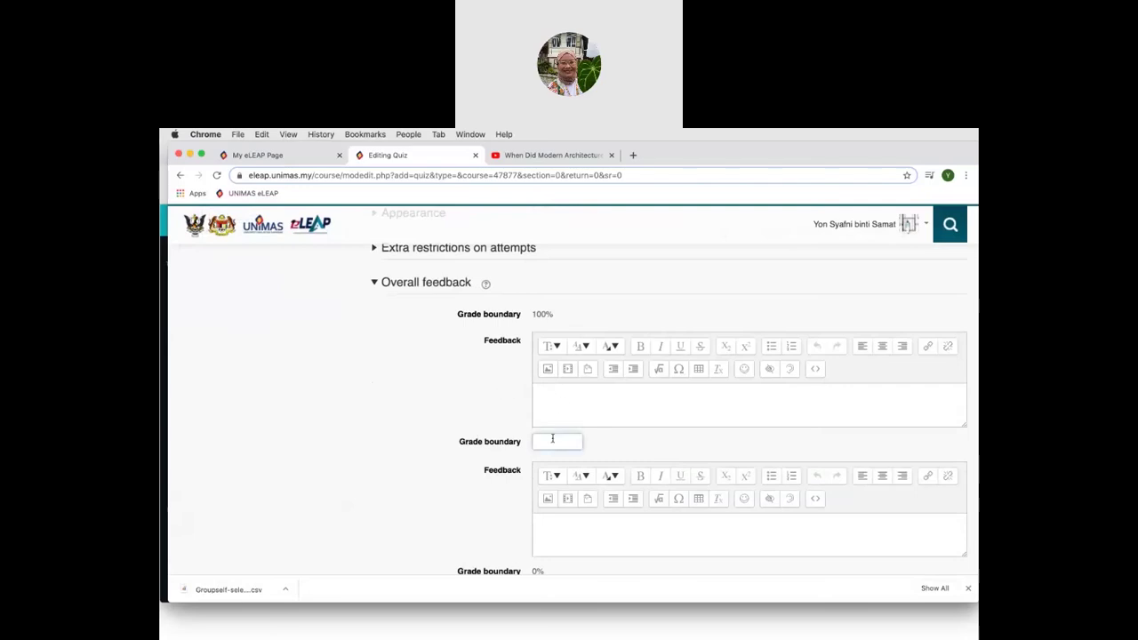
{"action": "type", "text": "5"}
{"action": "key", "text": "BackSpace"}
{"action": "type", "text": "80"}
Click into the top band's feedback box and look over the still-empty feedback fields.
{"action": "left_click", "coordinate": [558, 391]}
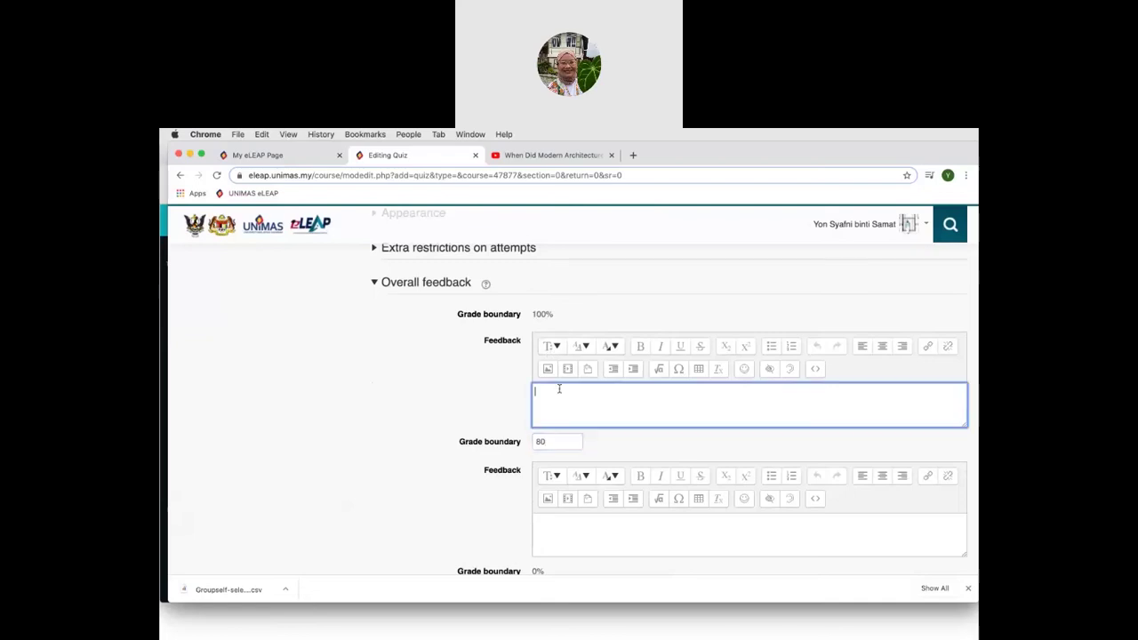
{"action": "scroll", "coordinate": [562, 410], "scroll_direction": "down", "scroll_amount": 1}
{"action": "scroll", "coordinate": [561, 410], "scroll_direction": "down", "scroll_amount": 2}
{"action": "scroll", "coordinate": [562, 410], "scroll_direction": "up", "scroll_amount": 1}
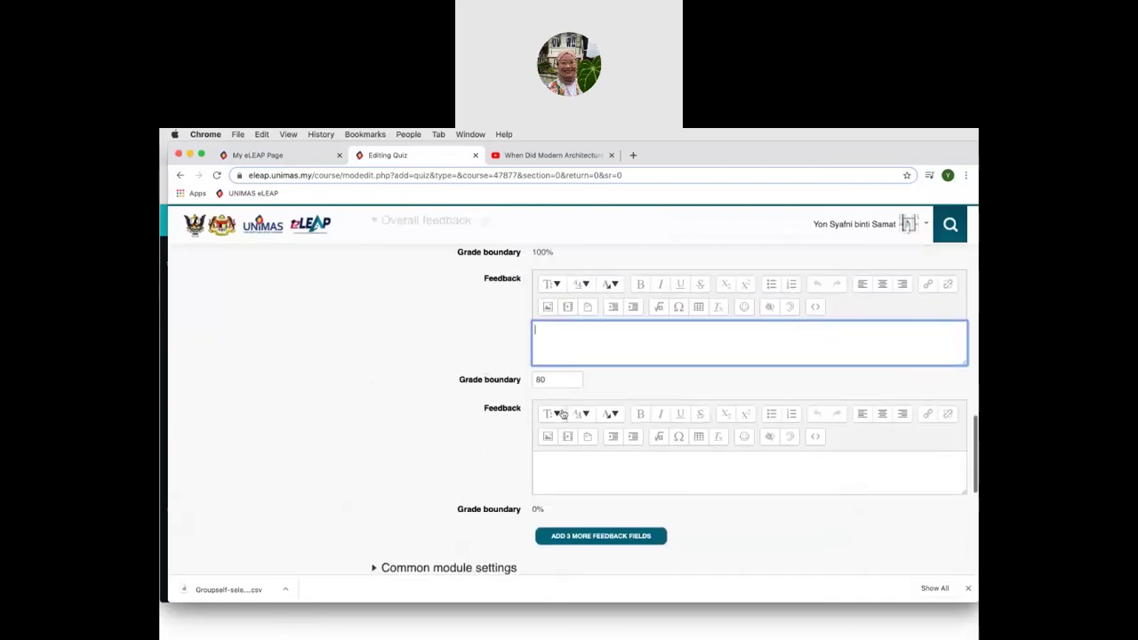
{"action": "scroll", "coordinate": [564, 330], "scroll_direction": "up", "scroll_amount": 2}
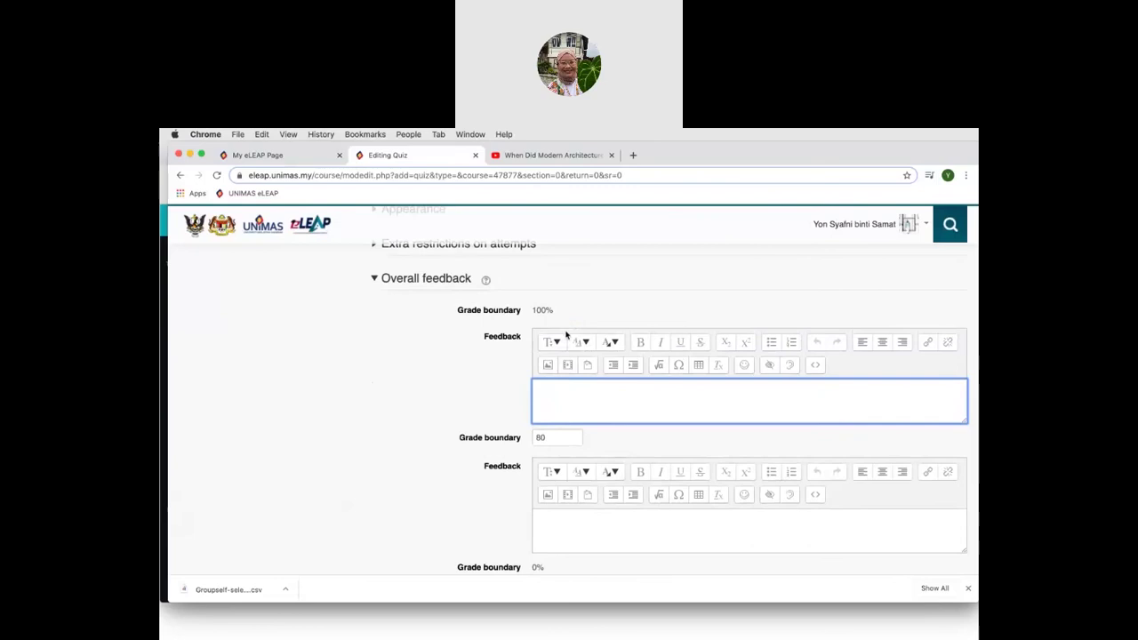
{"action": "scroll", "coordinate": [565, 331], "scroll_direction": "down", "scroll_amount": 4}
{"action": "scroll", "coordinate": [564, 331], "scroll_direction": "down", "scroll_amount": 3}
{"action": "scroll", "coordinate": [564, 331], "scroll_direction": "up", "scroll_amount": 2}
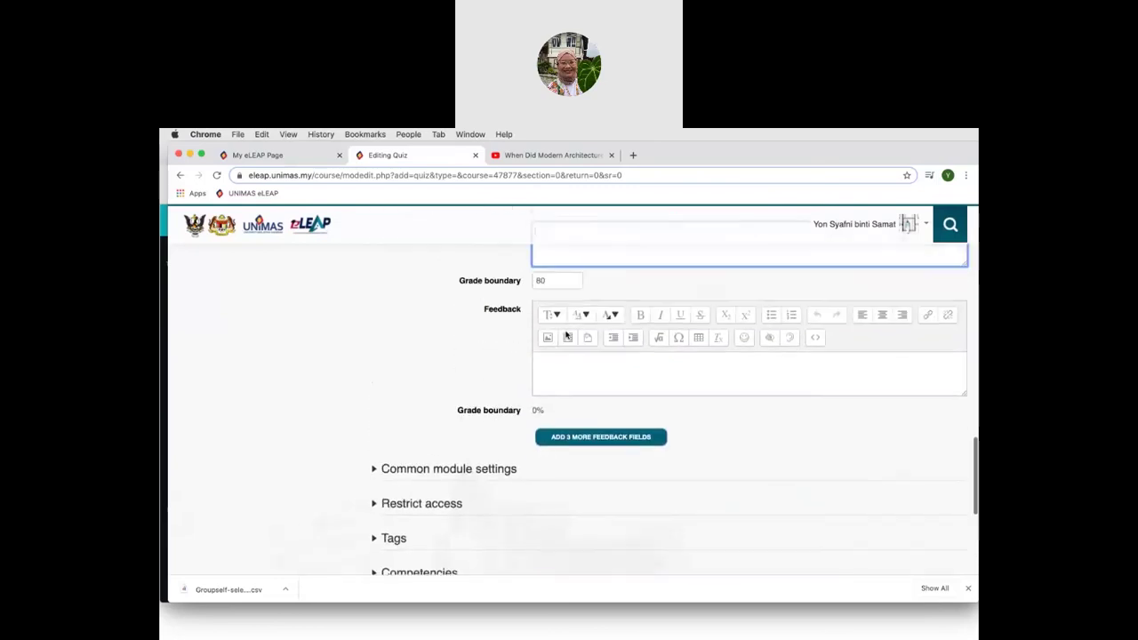
{"action": "scroll", "coordinate": [564, 331], "scroll_direction": "down", "scroll_amount": 1}
Expand Common module settings and submit the Revision Quiz with Save and display, then Save and return to course.
{"action": "left_click", "coordinate": [375, 425]}
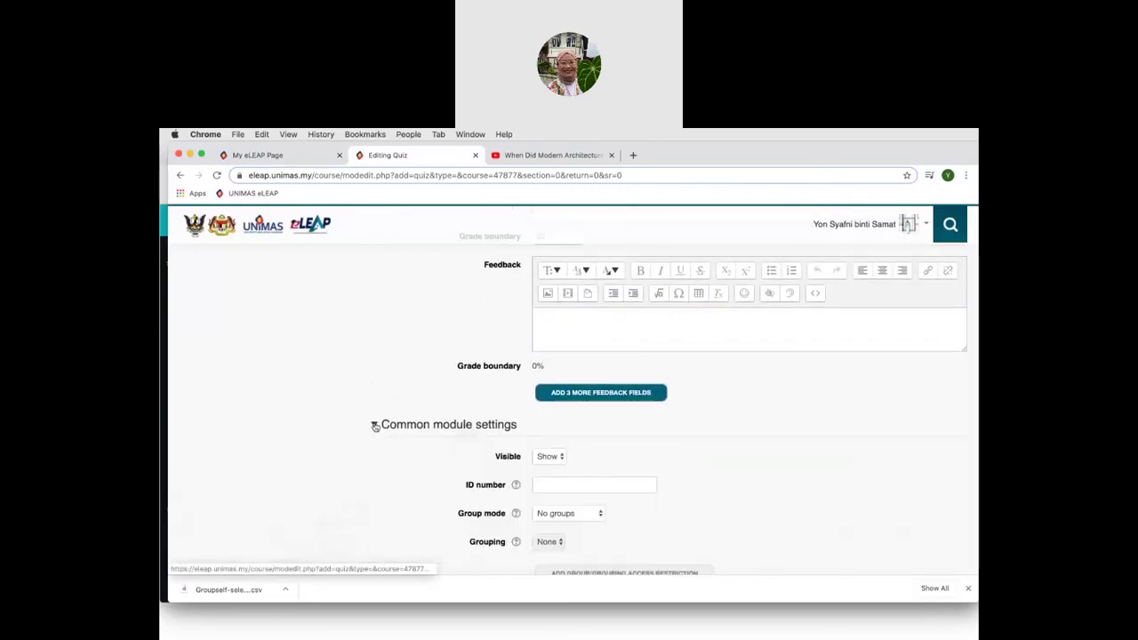
{"action": "scroll", "coordinate": [590, 421], "scroll_direction": "down", "scroll_amount": 5}
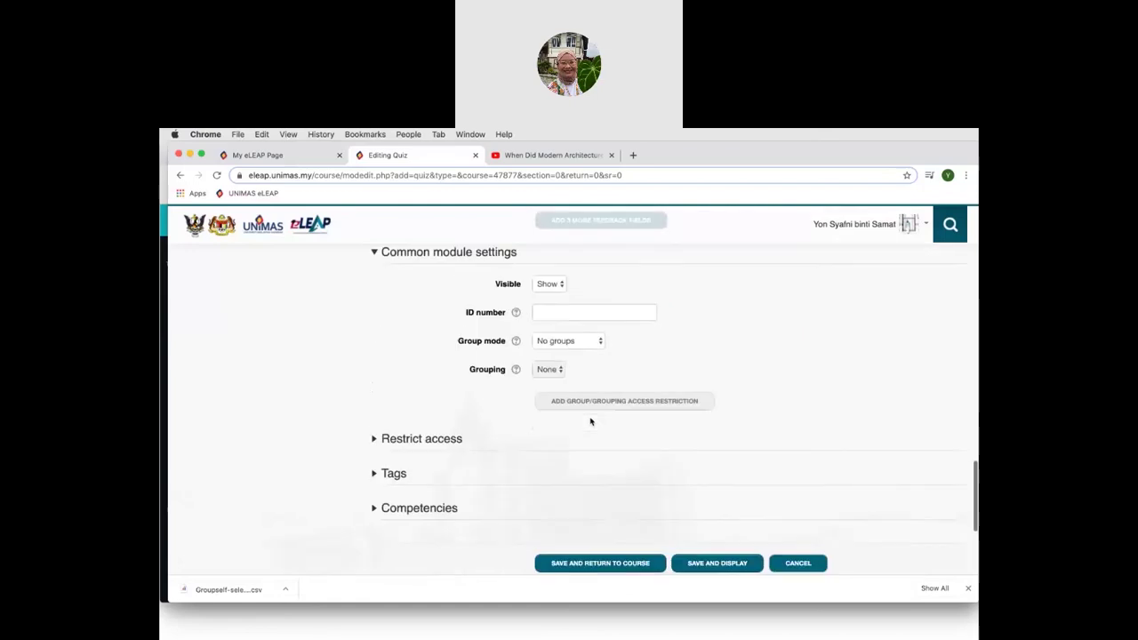
{"action": "left_click", "coordinate": [719, 514]}
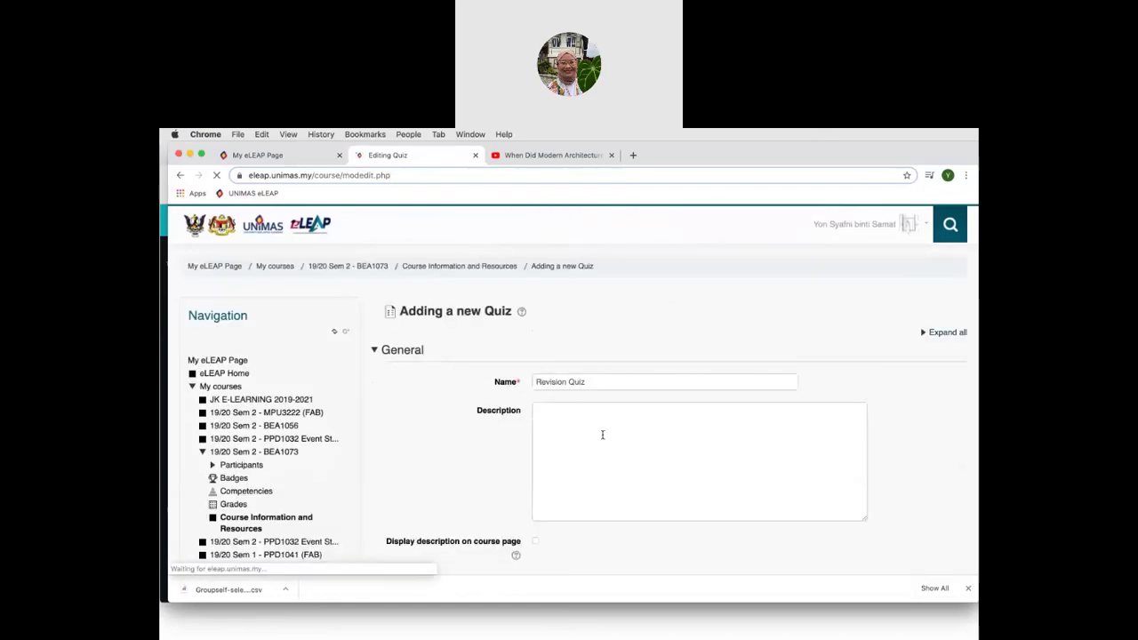
{"action": "scroll", "coordinate": [603, 437], "scroll_direction": "down", "scroll_amount": 10}
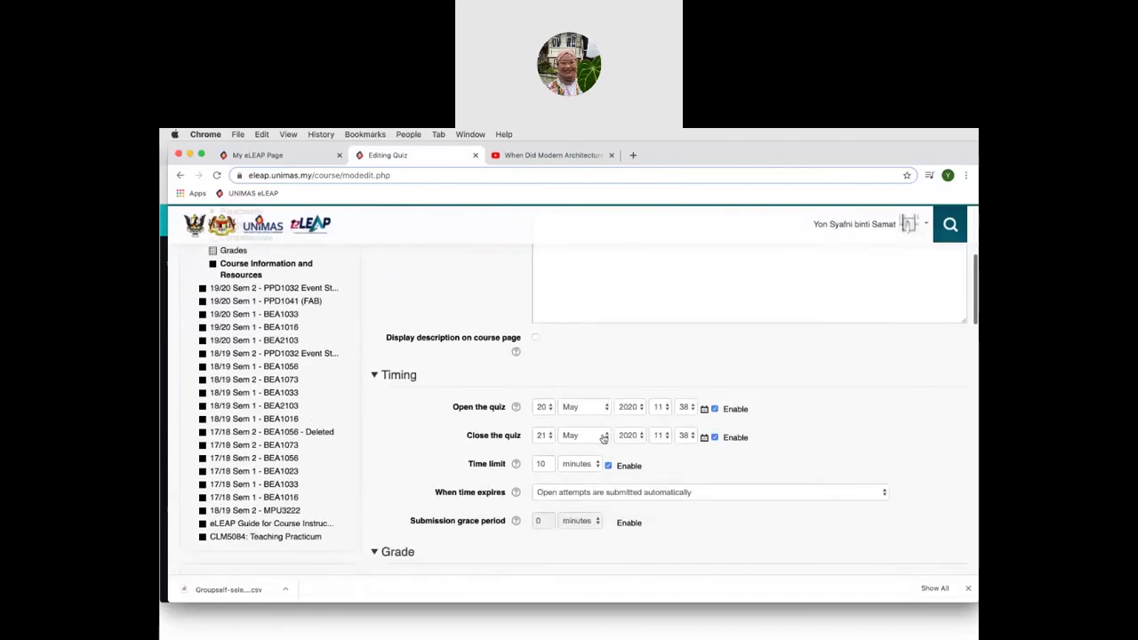
{"action": "scroll", "coordinate": [602, 438], "scroll_direction": "down", "scroll_amount": 15}
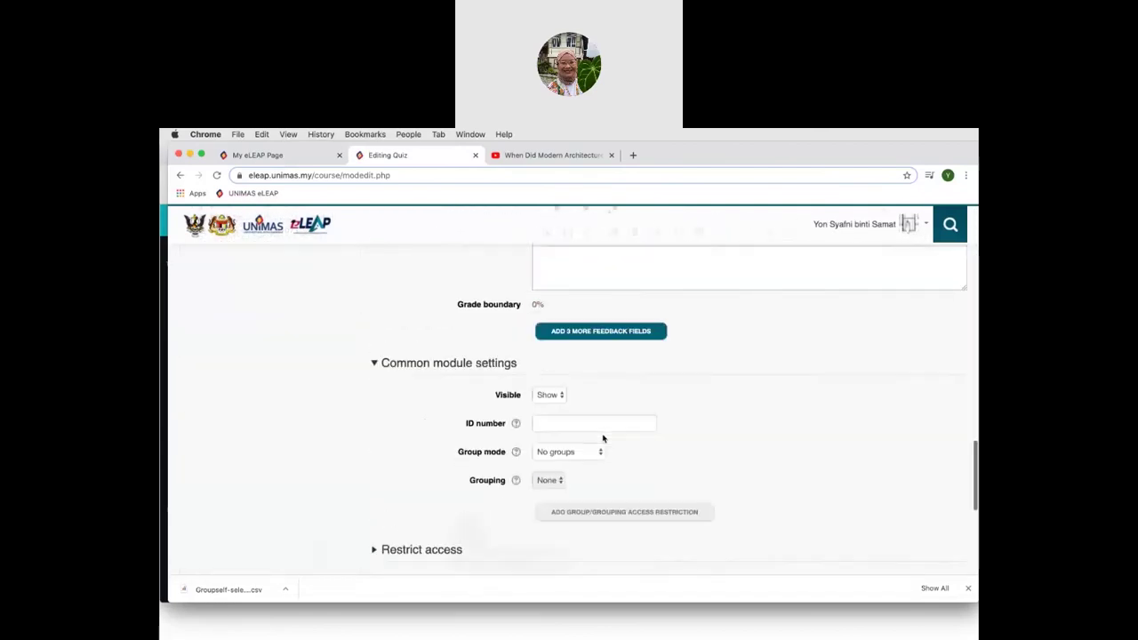
{"action": "left_click", "coordinate": [569, 538]}
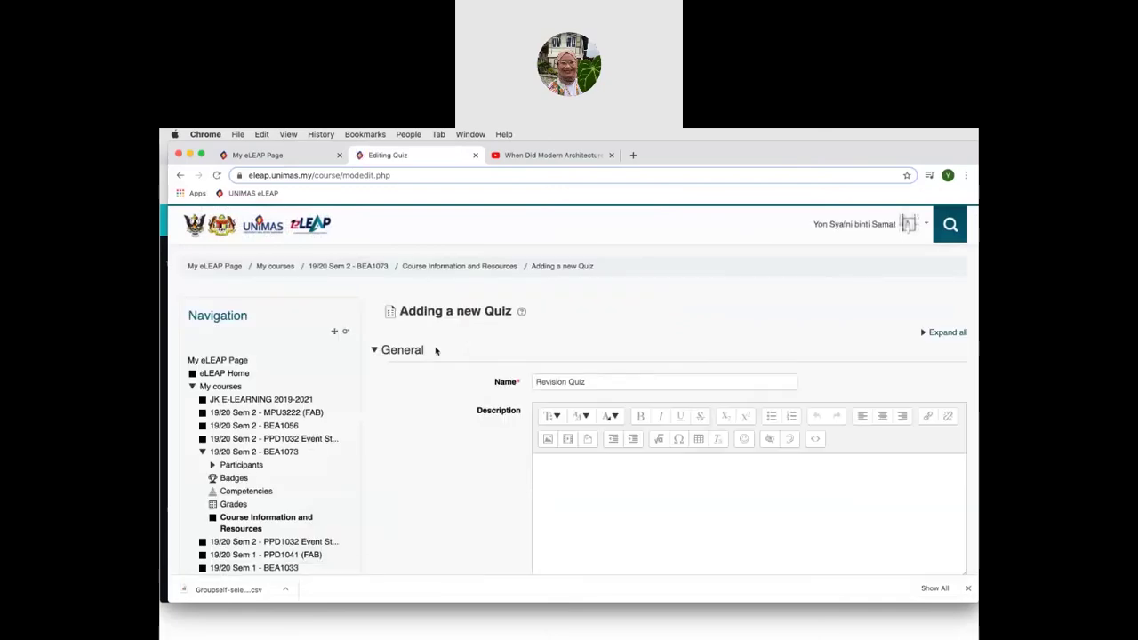
Find the rejected 80 grade boundary and clear its value.
{"action": "scroll", "coordinate": [436, 351], "scroll_direction": "down", "scroll_amount": 2}
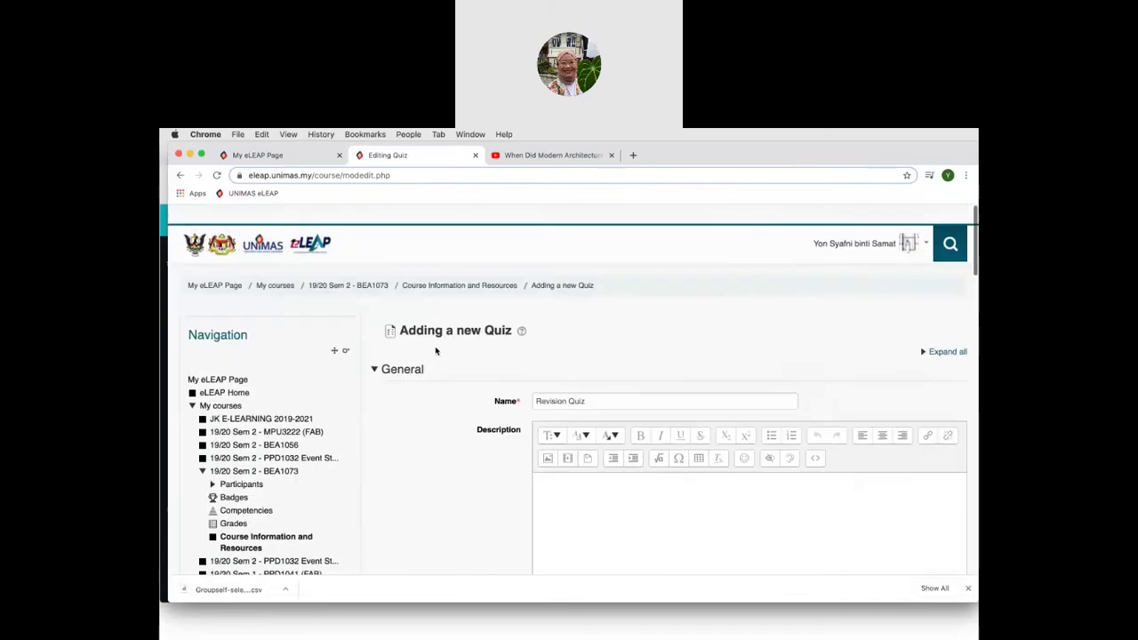
{"action": "scroll", "coordinate": [436, 351], "scroll_direction": "down", "scroll_amount": 10}
{"action": "scroll", "coordinate": [435, 351], "scroll_direction": "down", "scroll_amount": 8}
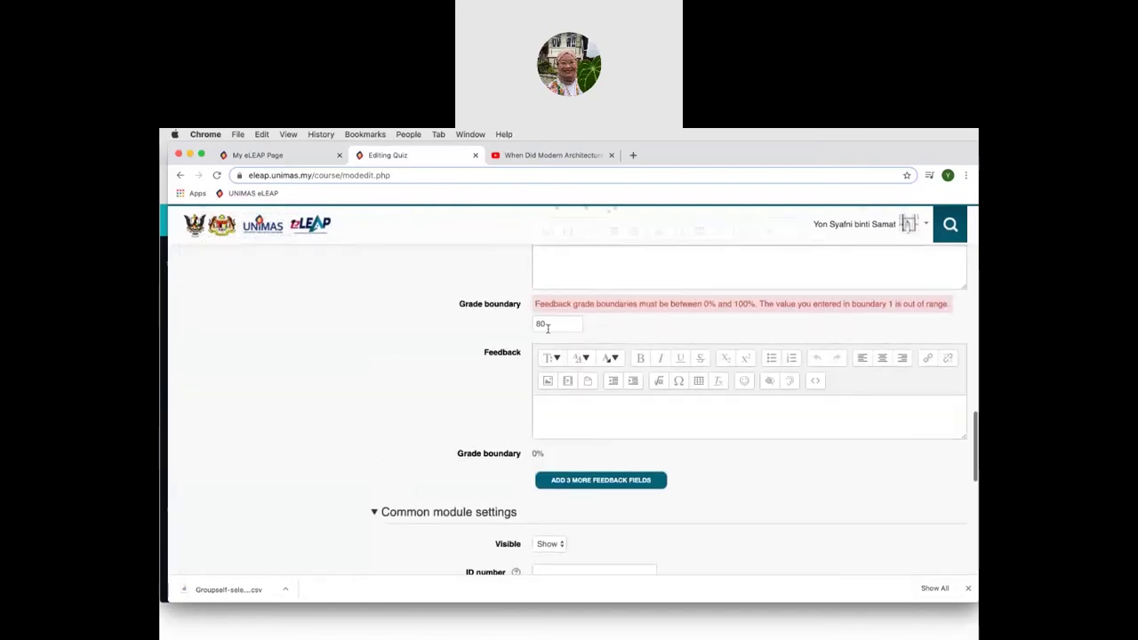
{"action": "scroll", "coordinate": [556, 332], "scroll_direction": "up", "scroll_amount": 2}
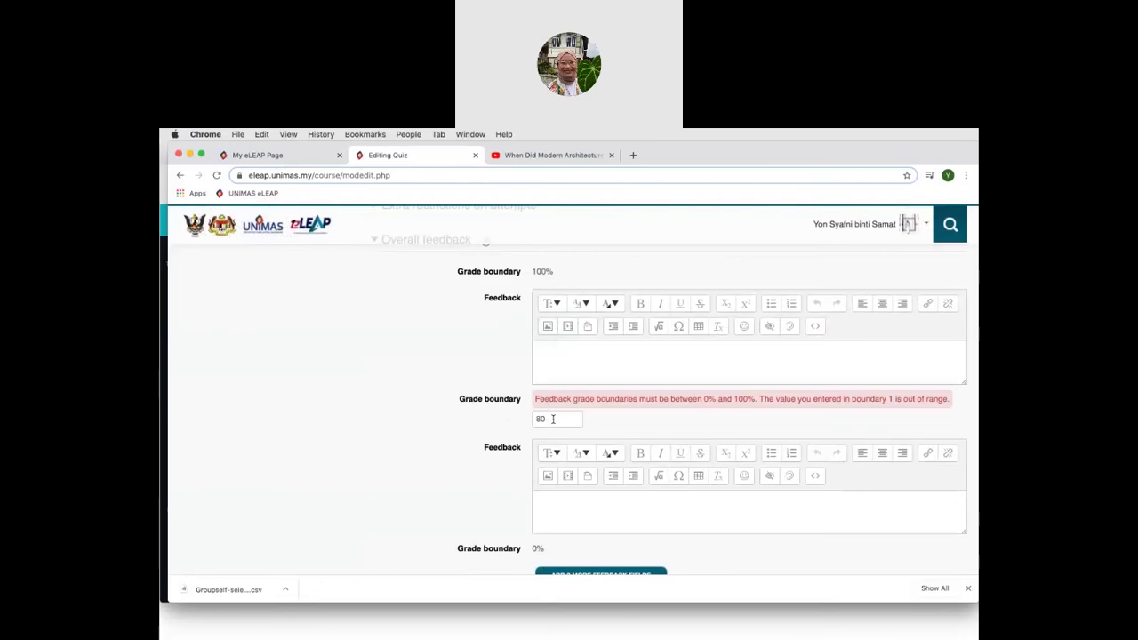
{"action": "double_click", "coordinate": [552, 419]}
Collapse Overall feedback and save the quiz, returning to the course page.
{"action": "scroll", "coordinate": [512, 421], "scroll_direction": "up", "scroll_amount": 1}
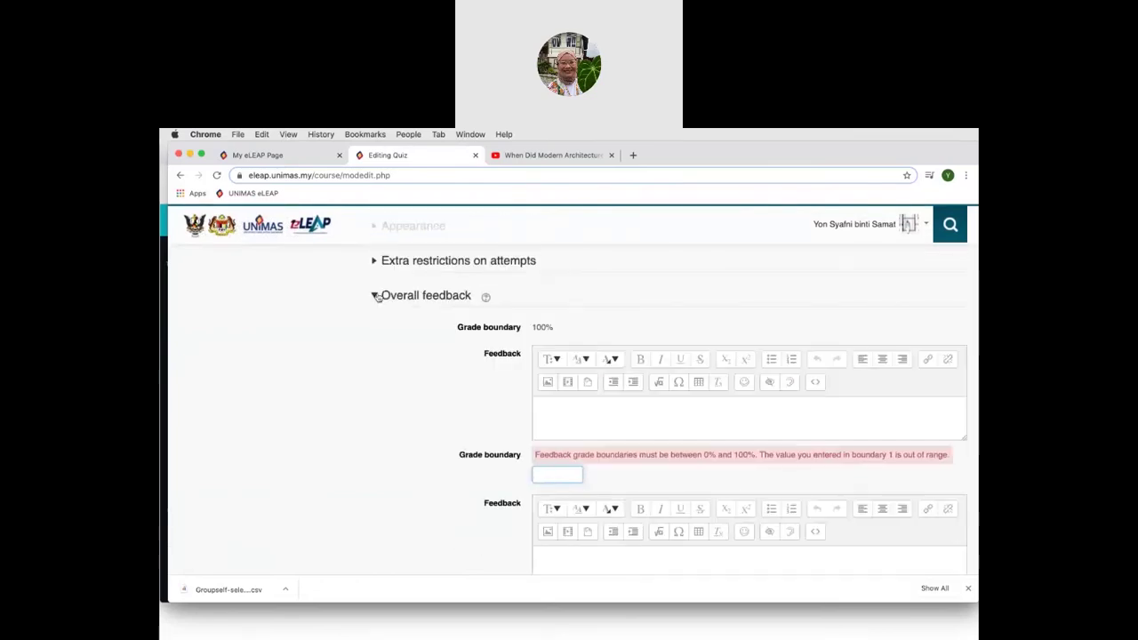
{"action": "left_click", "coordinate": [375, 297]}
{"action": "scroll", "coordinate": [507, 424], "scroll_direction": "down", "scroll_amount": 5}
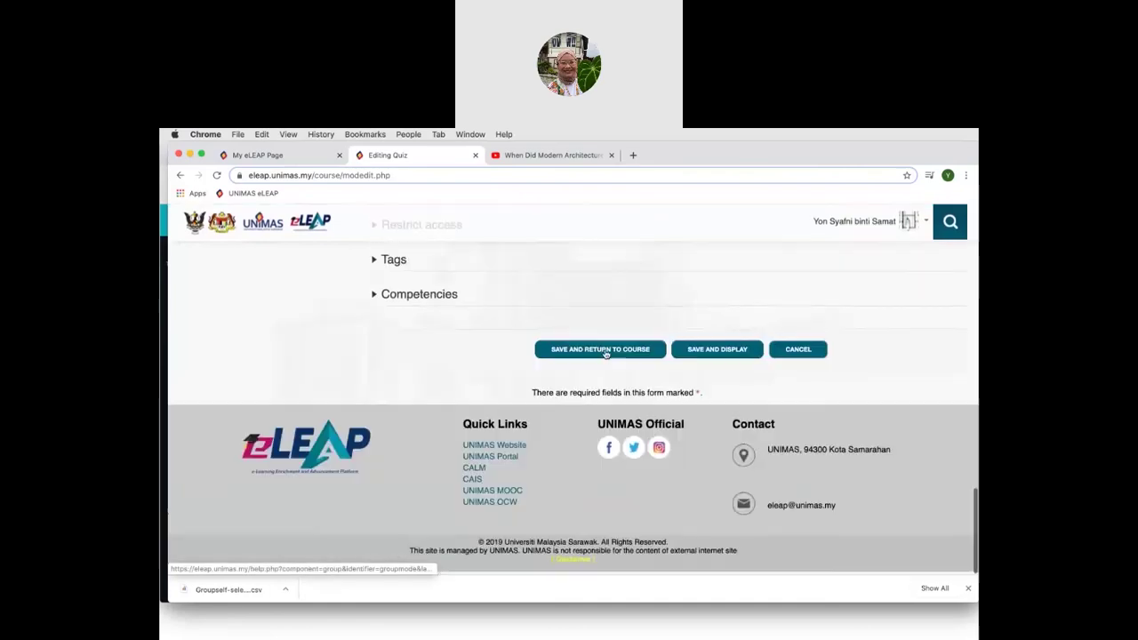
{"action": "left_click", "coordinate": [611, 350]}
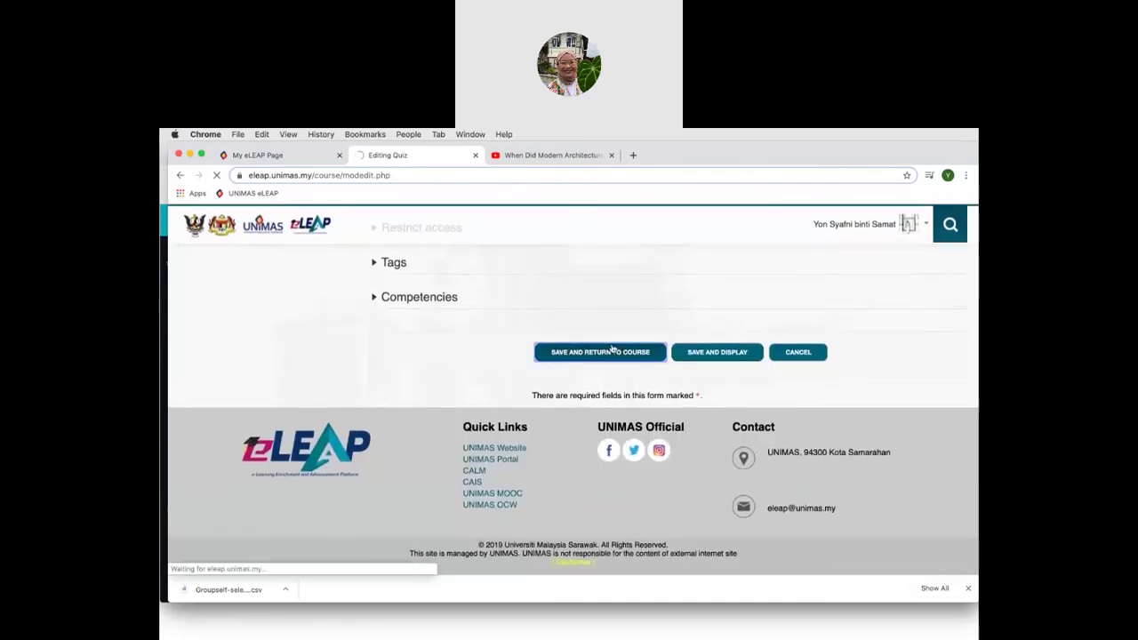
{"action": "scroll", "coordinate": [604, 452], "scroll_direction": "down", "scroll_amount": 10}
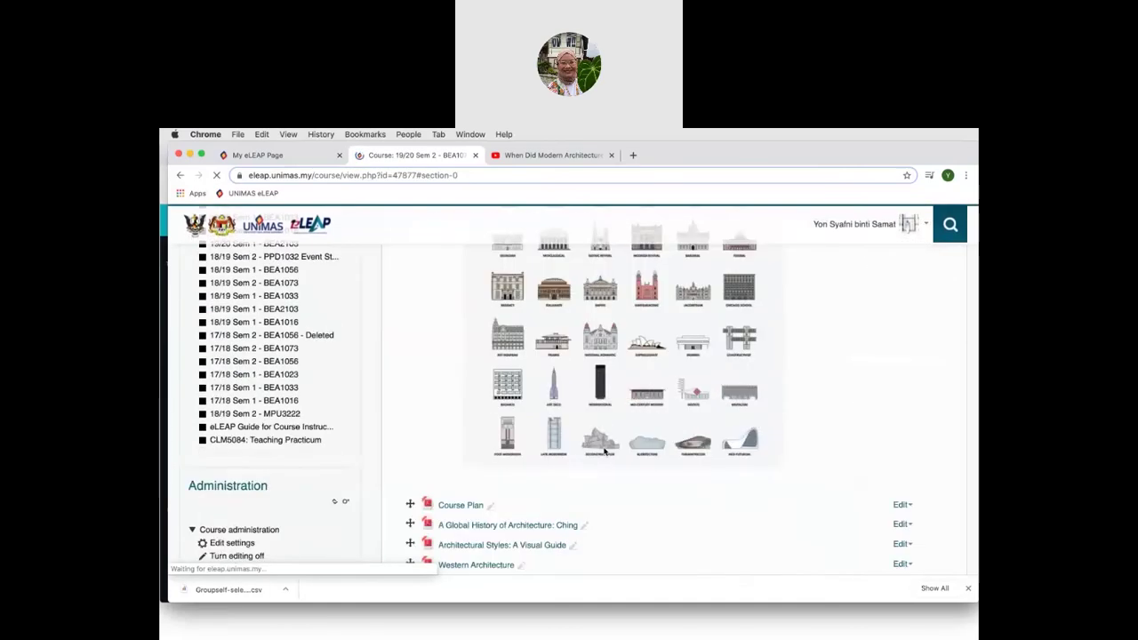
Open Revision Quiz from the course page, go to Edit quiz, and show the Add options.
{"action": "scroll", "coordinate": [605, 452], "scroll_direction": "down", "scroll_amount": 1}
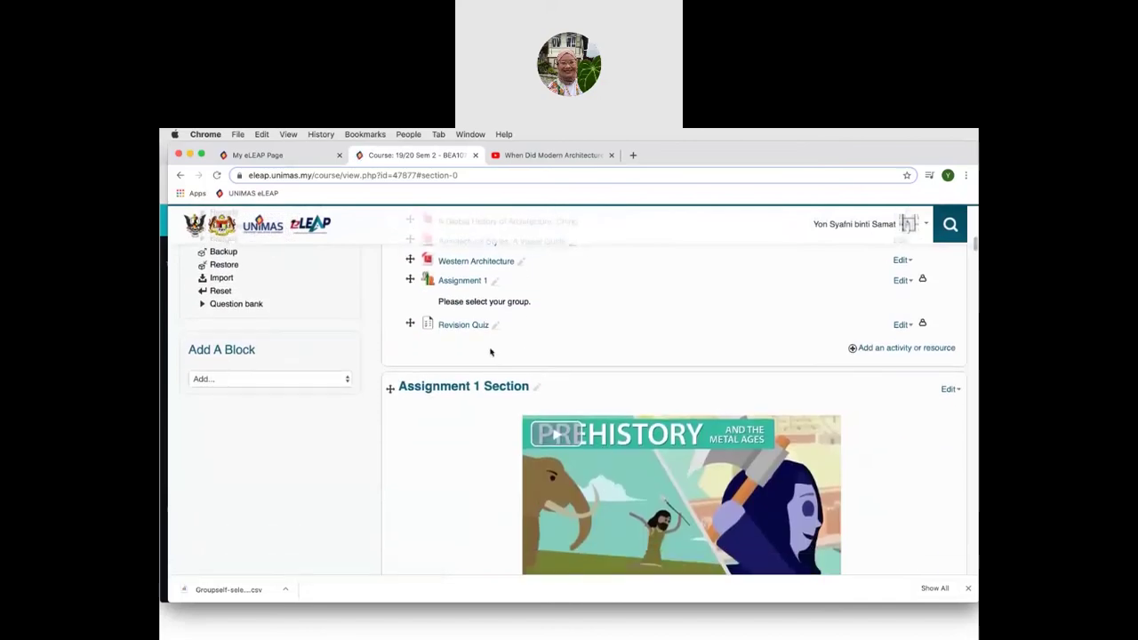
{"action": "left_click", "coordinate": [469, 328]}
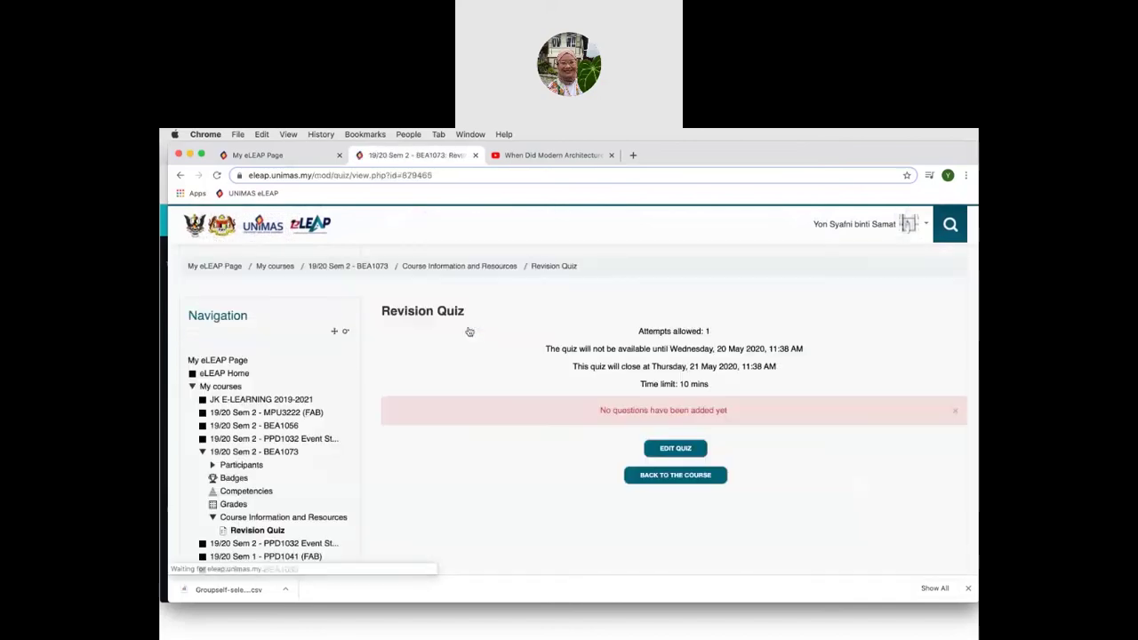
{"action": "left_click", "coordinate": [665, 449]}
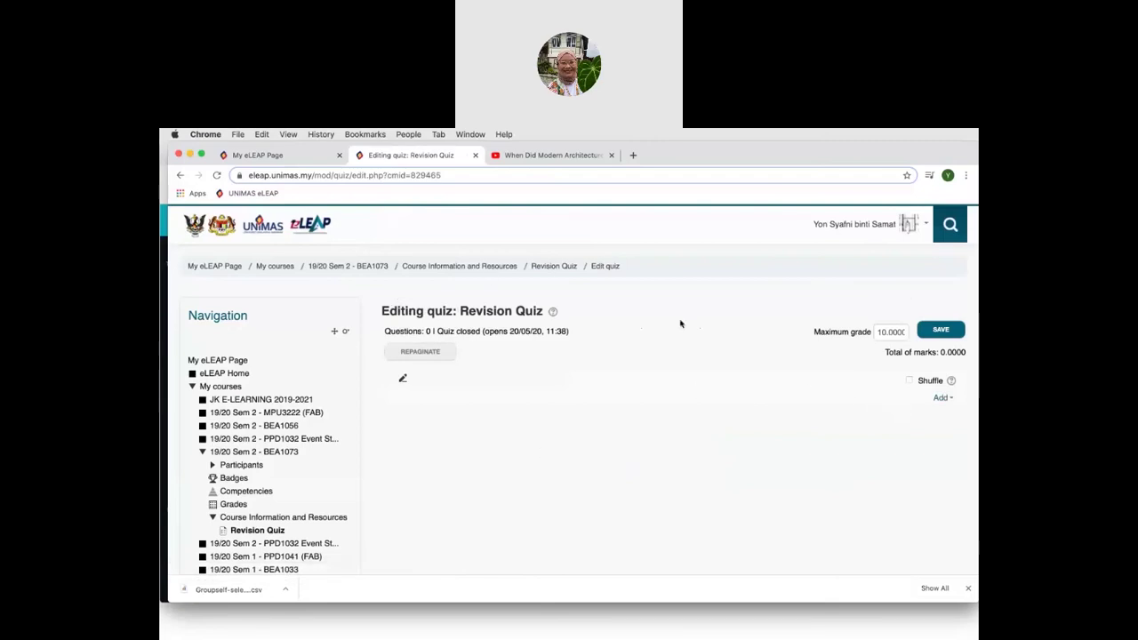
{"action": "left_click", "coordinate": [944, 403]}
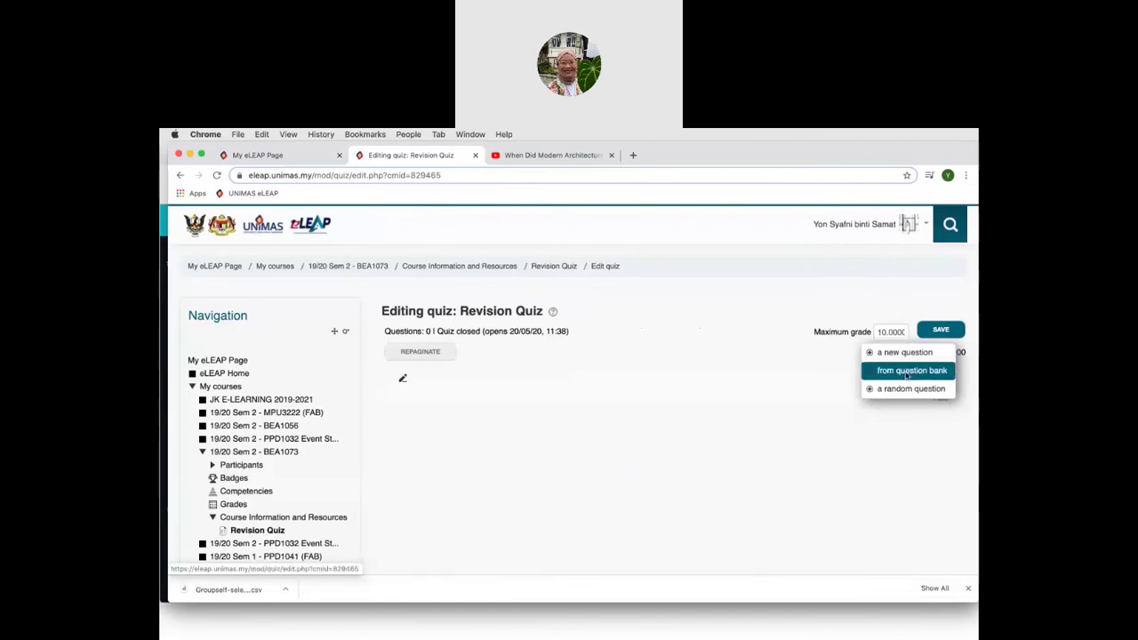
Open the add-from-question-bank dialog, browse its category list, then close it.
{"action": "left_click", "coordinate": [908, 373]}
{"action": "left_click", "coordinate": [349, 375]}
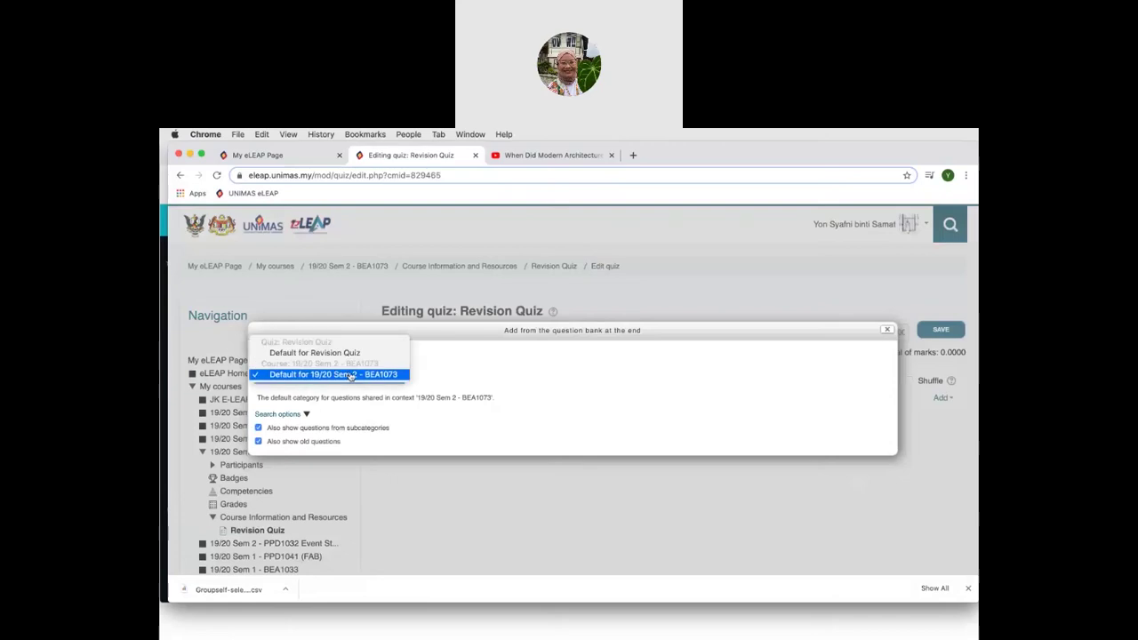
{"action": "left_click", "coordinate": [887, 331]}
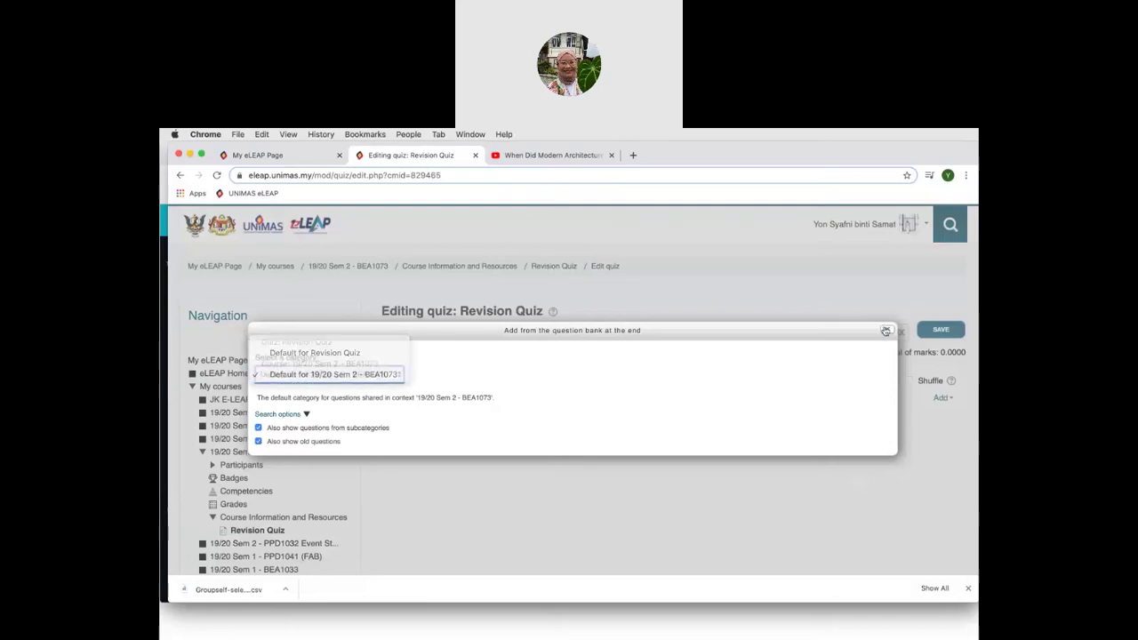
{"action": "left_click", "coordinate": [886, 331]}
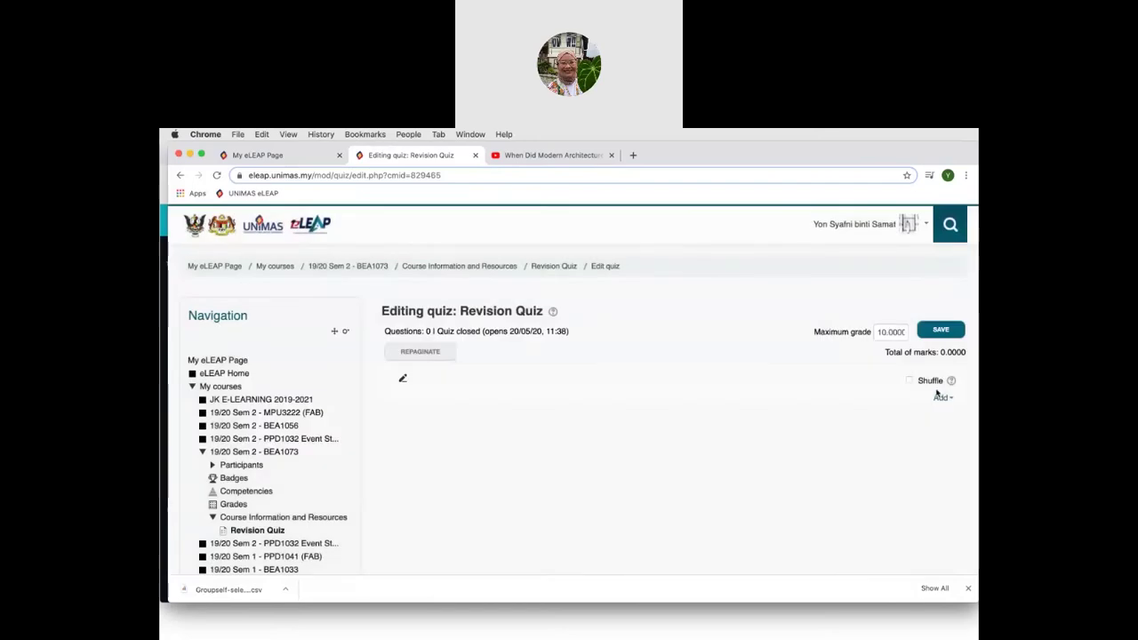
Choose to add a new question and pick the Short answer type.
{"action": "left_click", "coordinate": [940, 397]}
{"action": "left_click", "coordinate": [898, 357]}
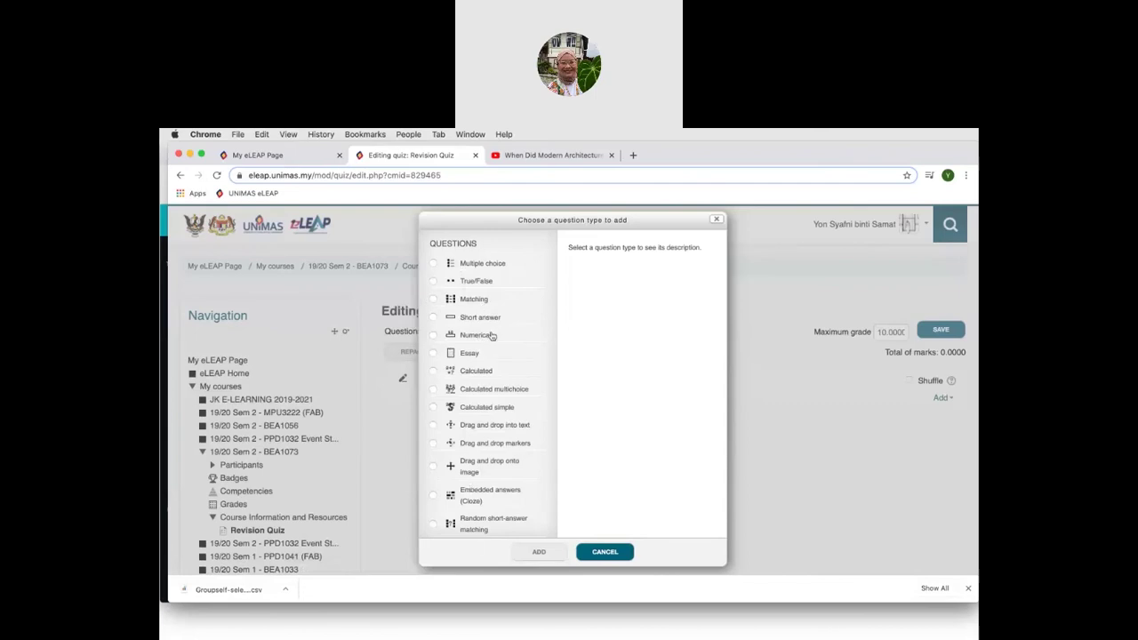
{"action": "left_click", "coordinate": [435, 321]}
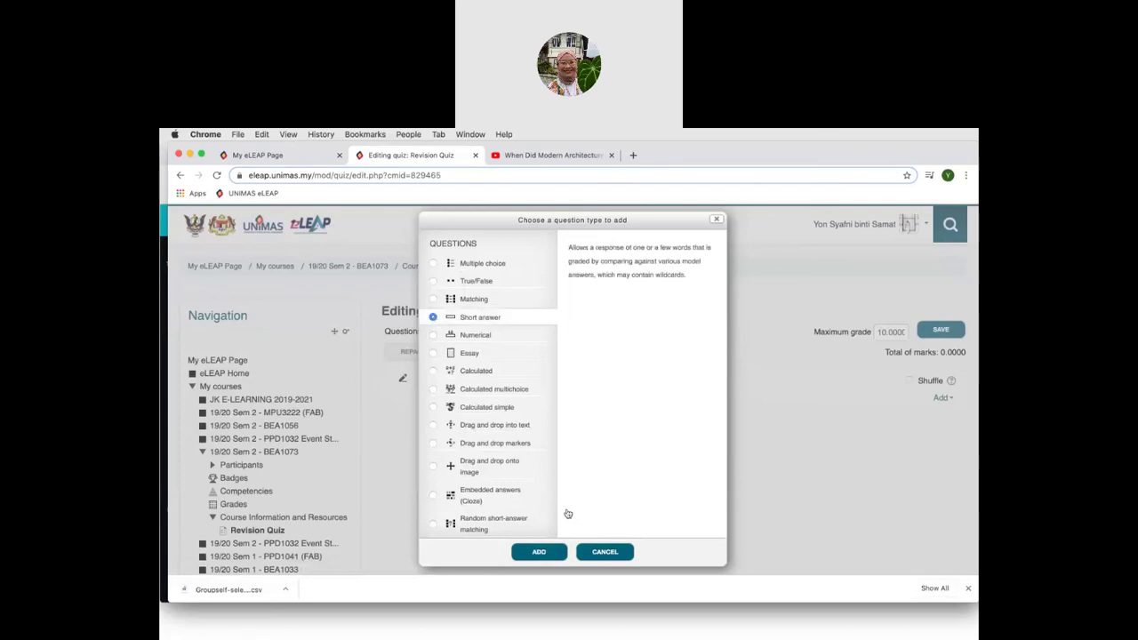
Create the short answer question and name it 'Prehistoric Architecture 1'.
{"action": "left_click", "coordinate": [551, 557]}
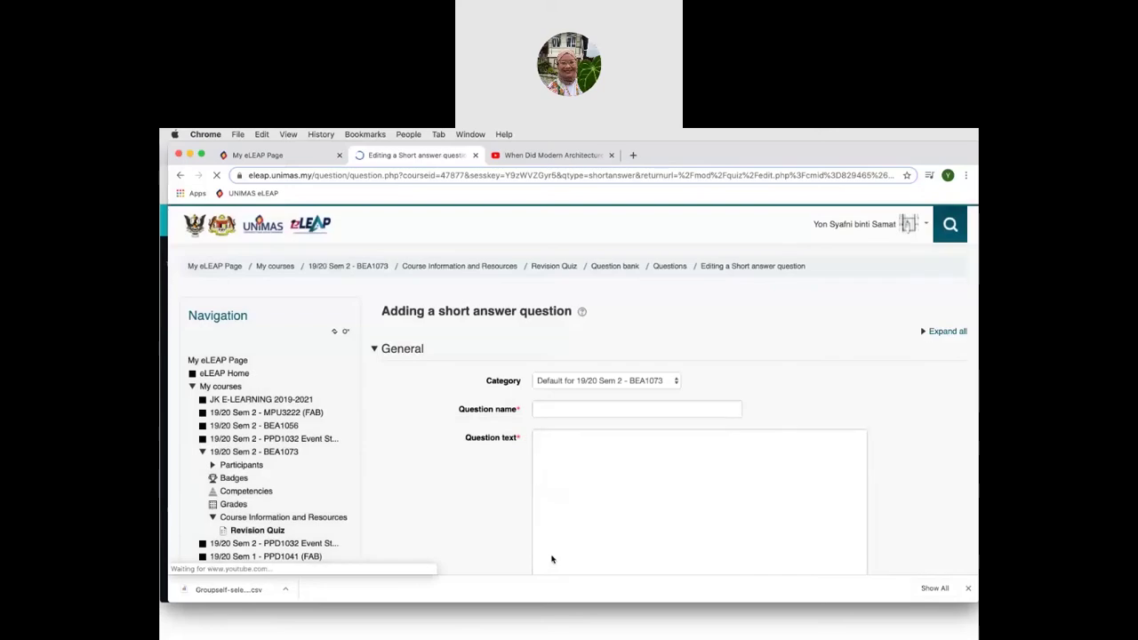
{"action": "left_click", "coordinate": [602, 410]}
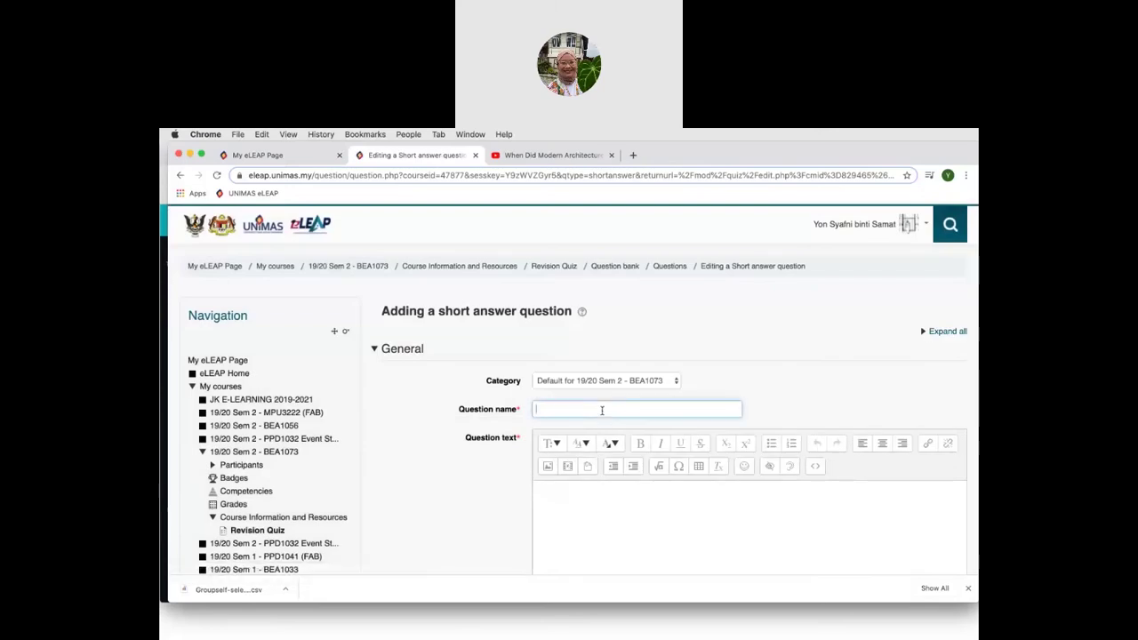
{"action": "type", "text": "Prehistoric Architecture 1"}
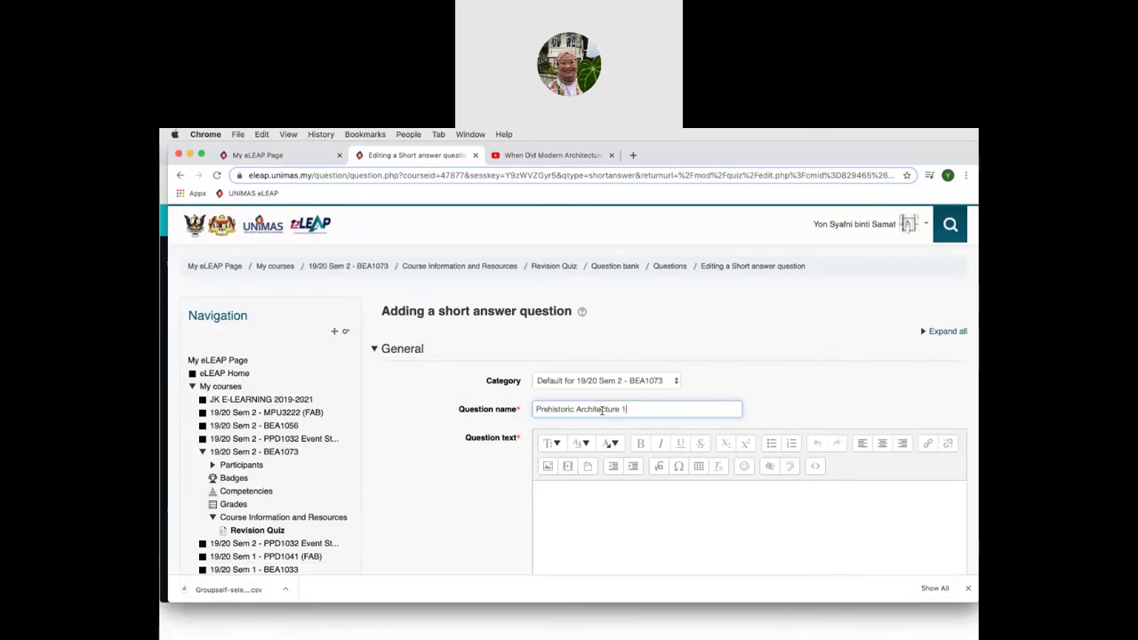
{"action": "key", "text": "super+a"}
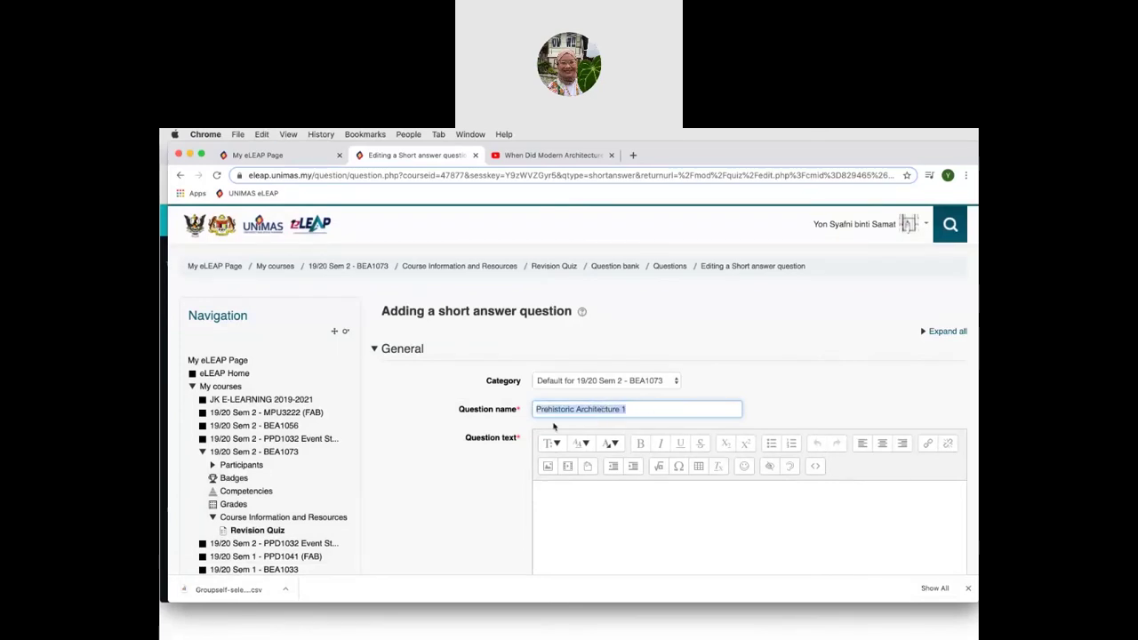
{"action": "left_click", "coordinate": [515, 428]}
Enter the question text 'Explain the lifestyle of the prehistoric human.'.
{"action": "scroll", "coordinate": [514, 427], "scroll_direction": "down", "scroll_amount": 2}
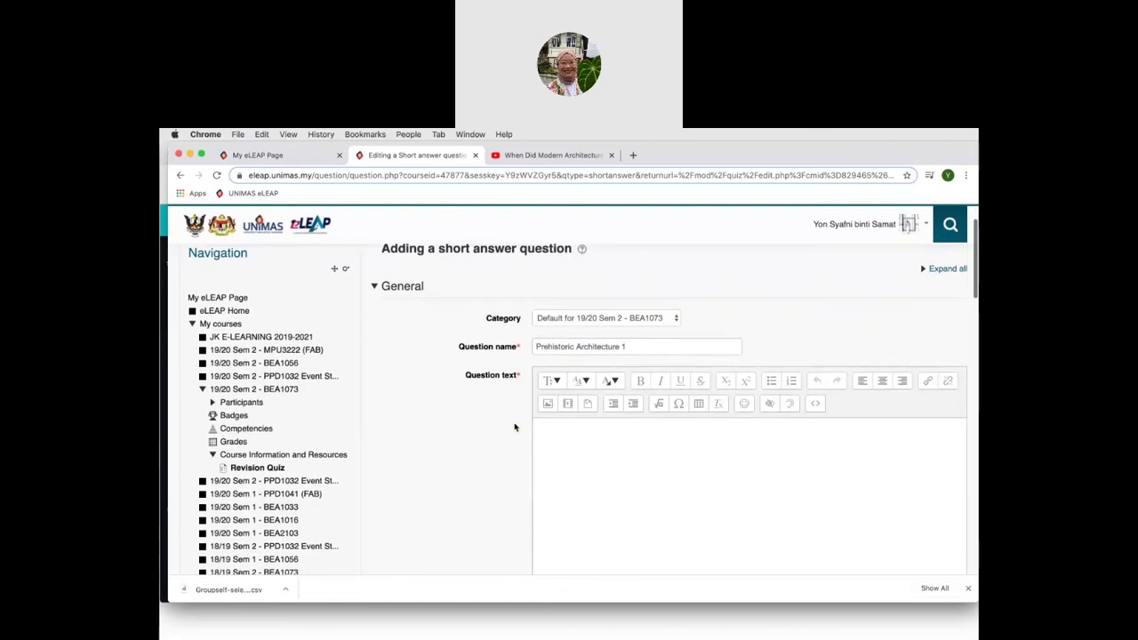
{"action": "scroll", "coordinate": [554, 453], "scroll_direction": "down", "scroll_amount": 1}
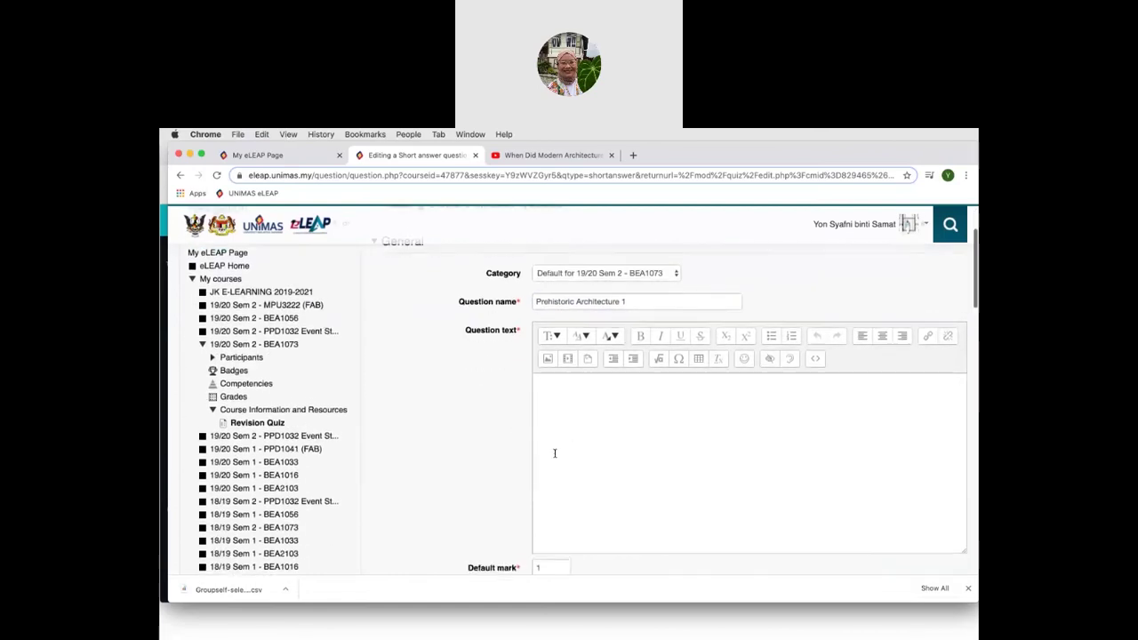
{"action": "left_click", "coordinate": [576, 435]}
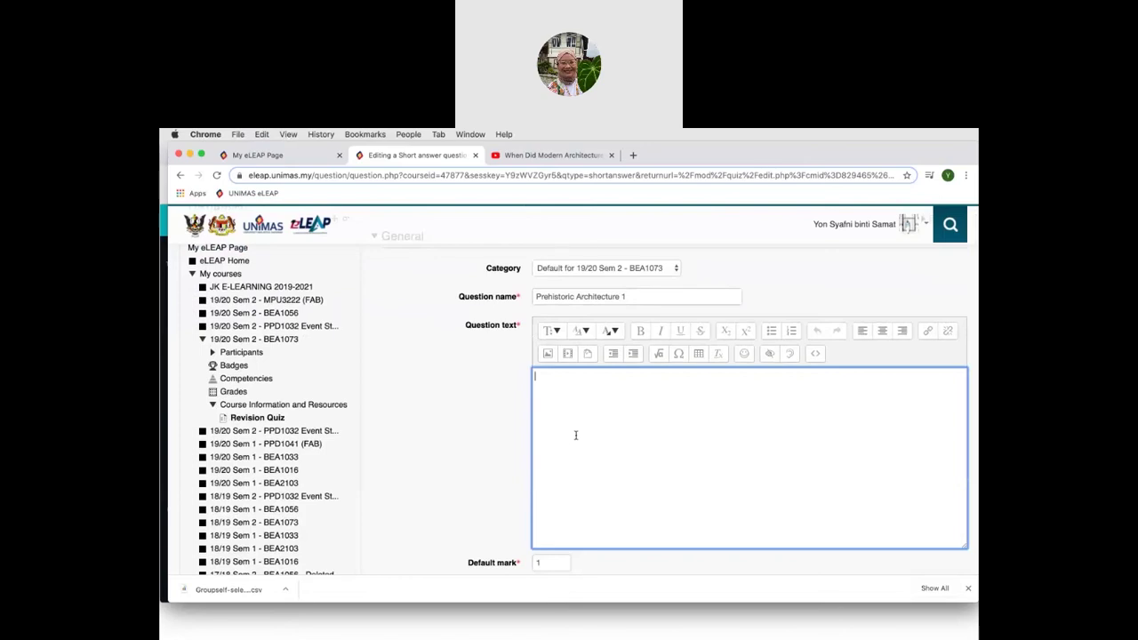
{"action": "type", "text": "Explain the lifestyle of"}
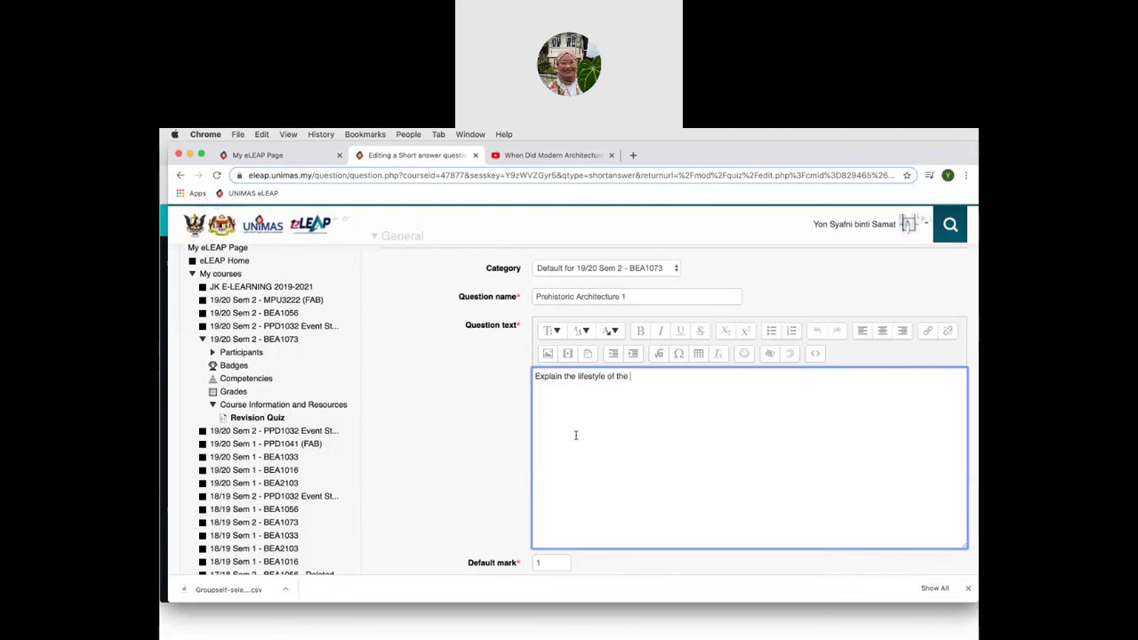
{"action": "type", "text": " the prehist"}
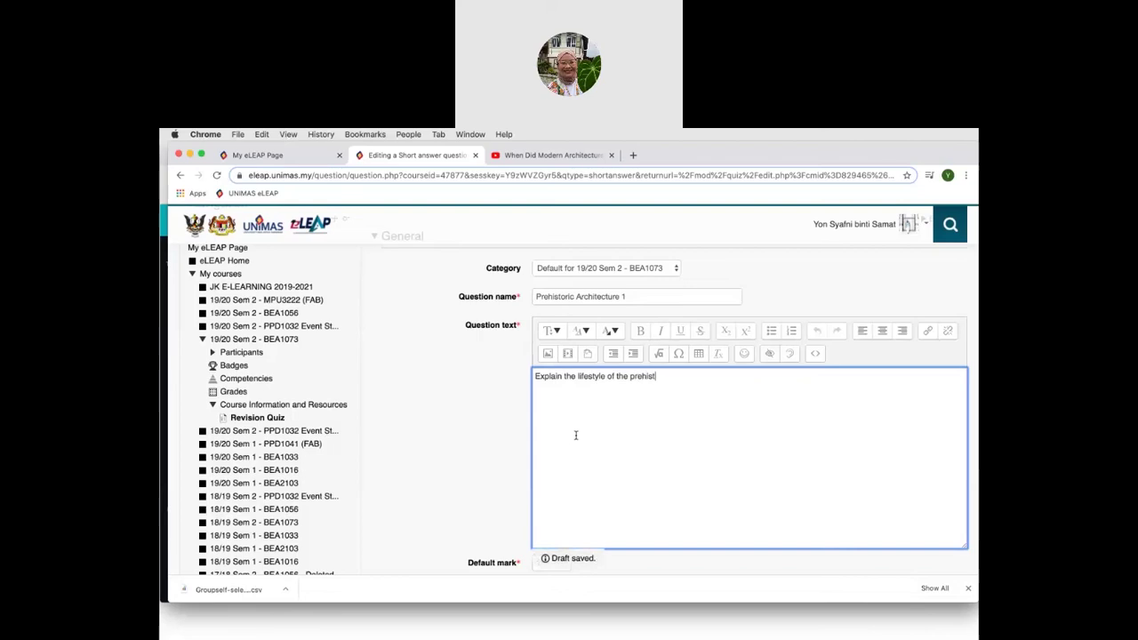
{"action": "type", "text": "oric human."}
{"action": "scroll", "coordinate": [575, 435], "scroll_direction": "down", "scroll_amount": 5}
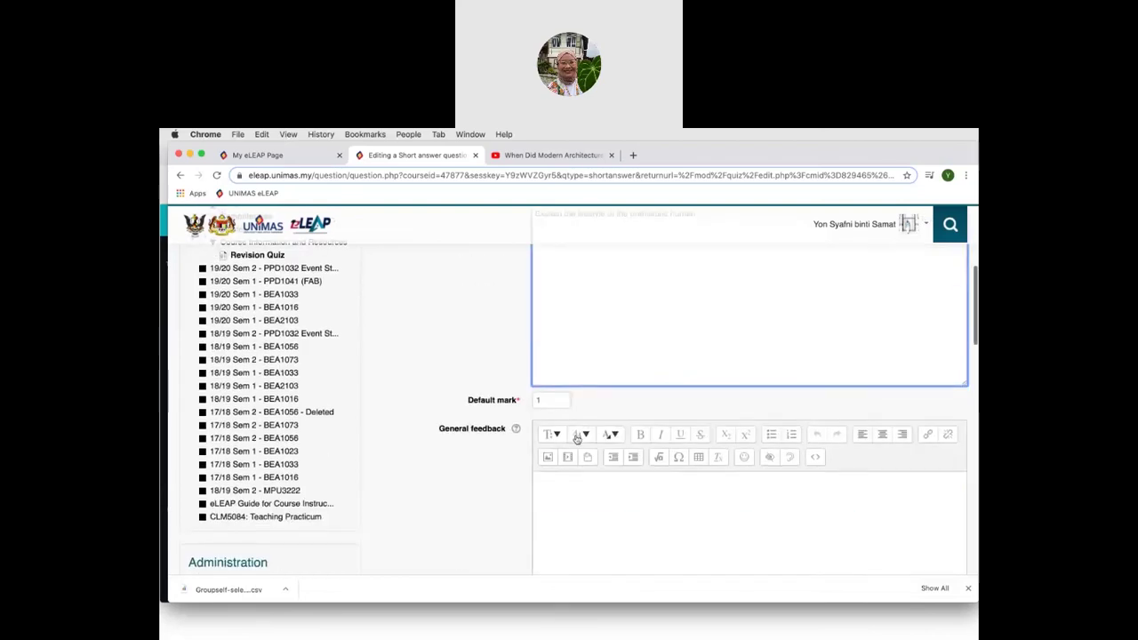
{"action": "scroll", "coordinate": [523, 473], "scroll_direction": "down", "scroll_amount": 1}
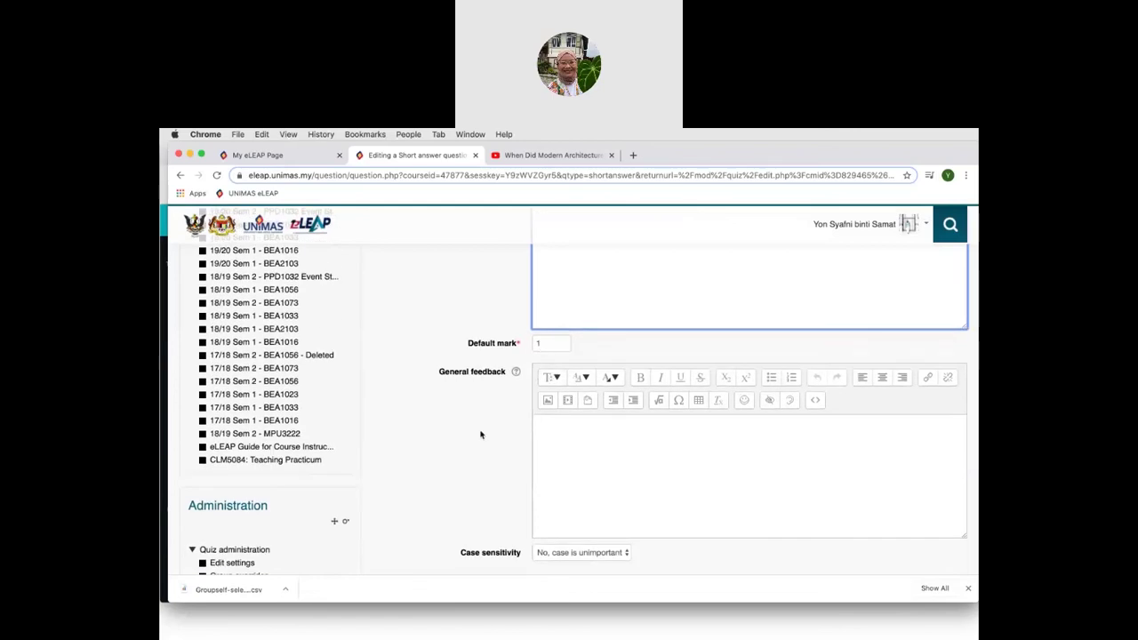
{"action": "scroll", "coordinate": [481, 435], "scroll_direction": "down", "scroll_amount": 2}
{"action": "scroll", "coordinate": [480, 434], "scroll_direction": "down", "scroll_amount": 1}
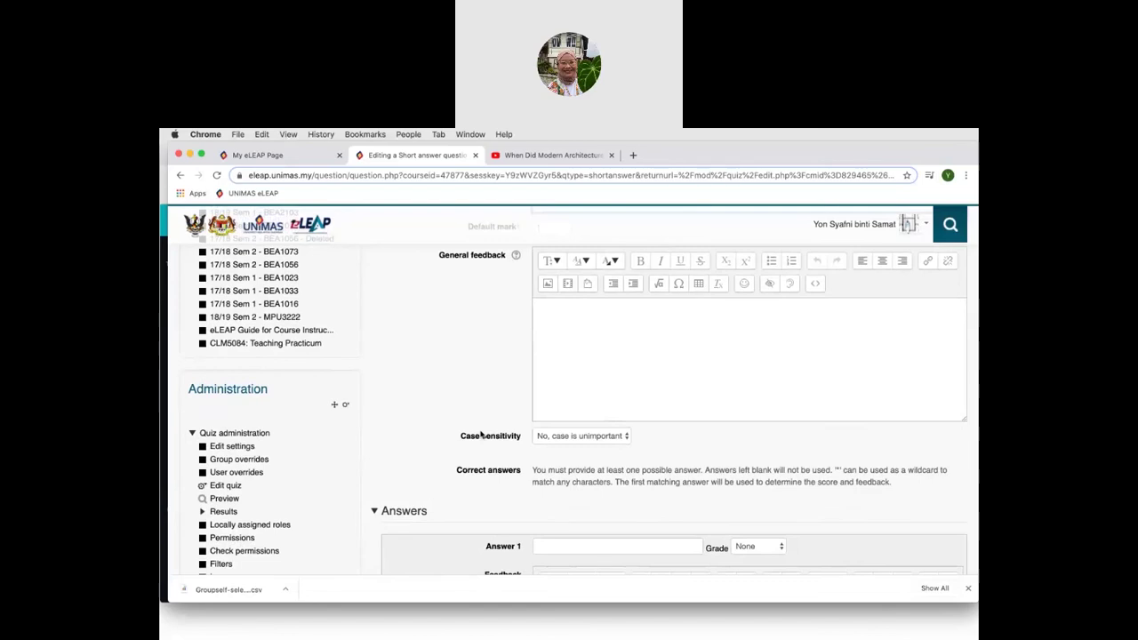
{"action": "scroll", "coordinate": [480, 435], "scroll_direction": "up", "scroll_amount": 3}
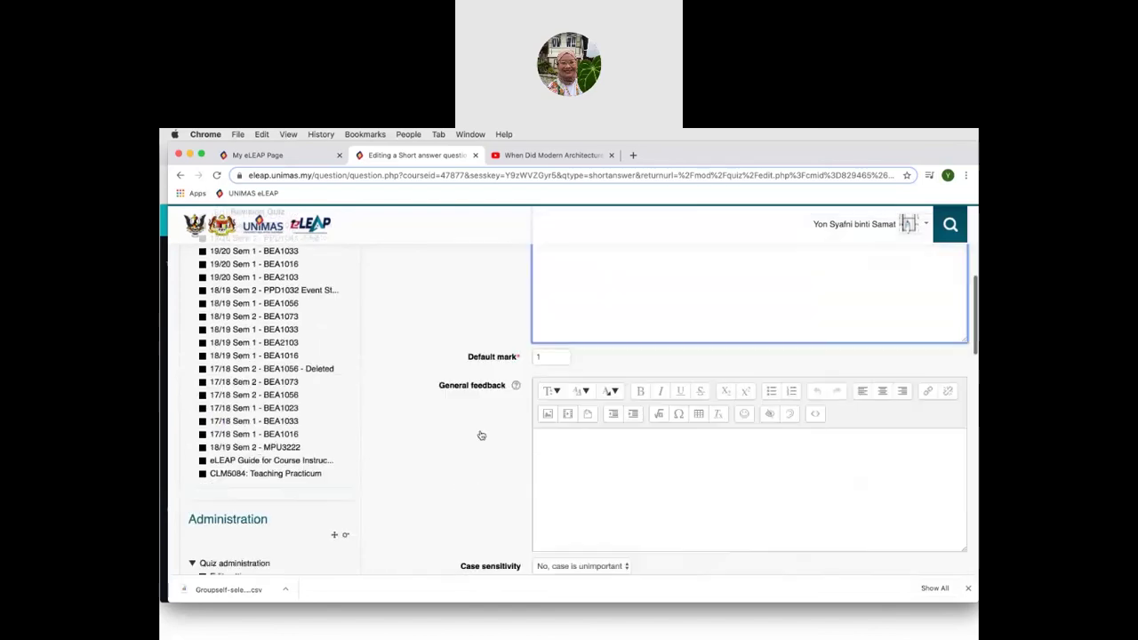
{"action": "scroll", "coordinate": [481, 435], "scroll_direction": "down", "scroll_amount": 3}
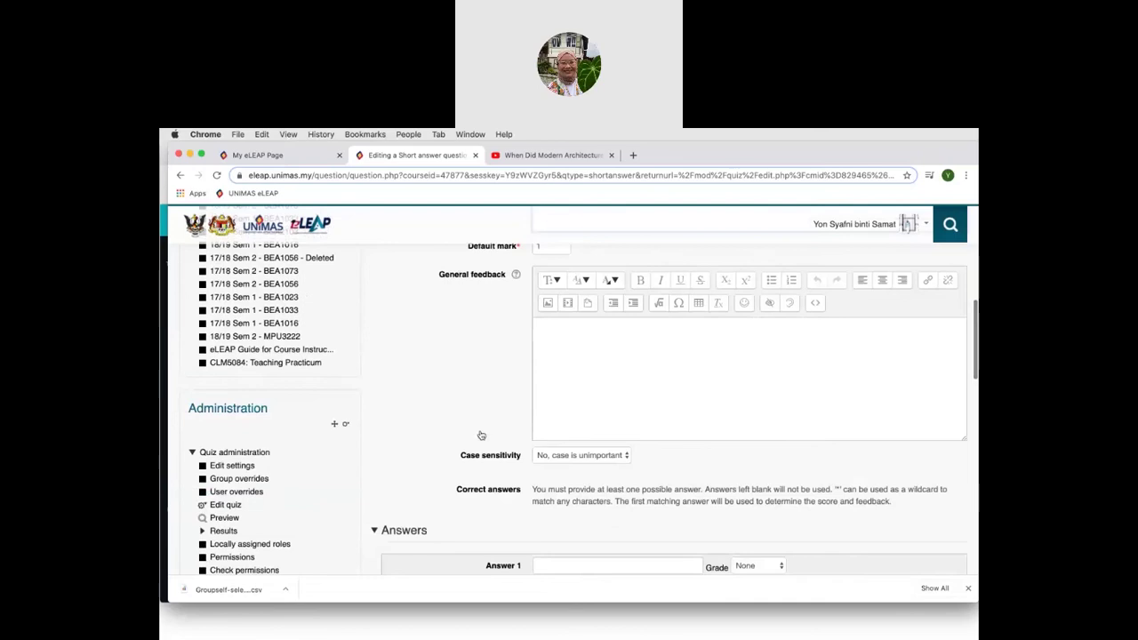
{"action": "scroll", "coordinate": [481, 435], "scroll_direction": "up", "scroll_amount": 5}
{"action": "scroll", "coordinate": [480, 434], "scroll_direction": "up", "scroll_amount": 2}
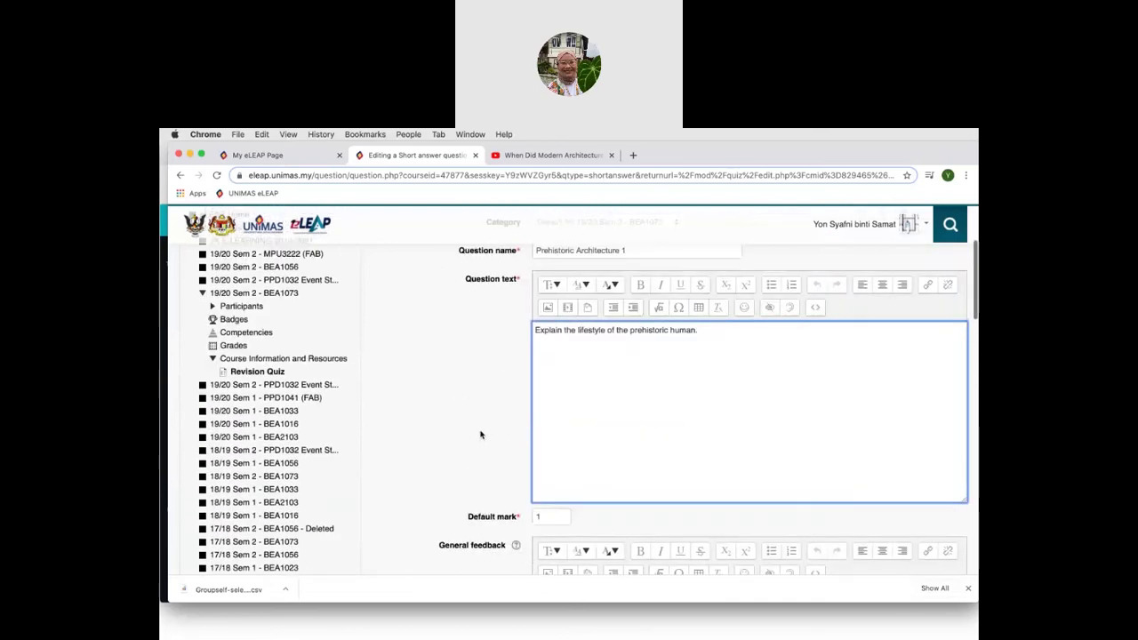
{"action": "scroll", "coordinate": [480, 434], "scroll_direction": "down", "scroll_amount": 4}
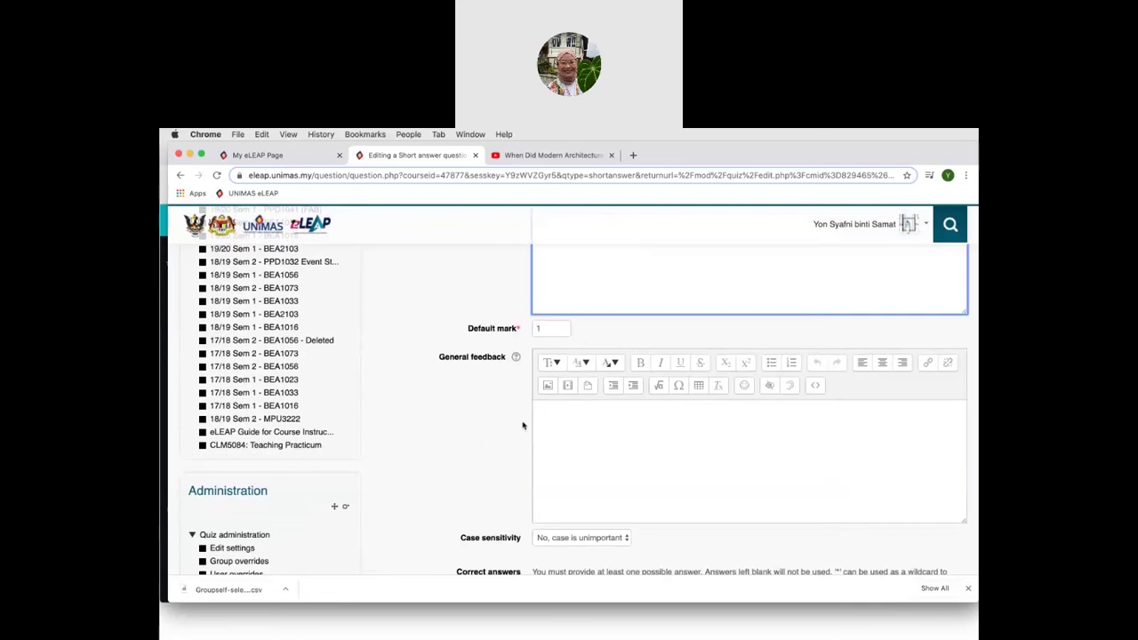
{"action": "scroll", "coordinate": [522, 425], "scroll_direction": "up", "scroll_amount": 2}
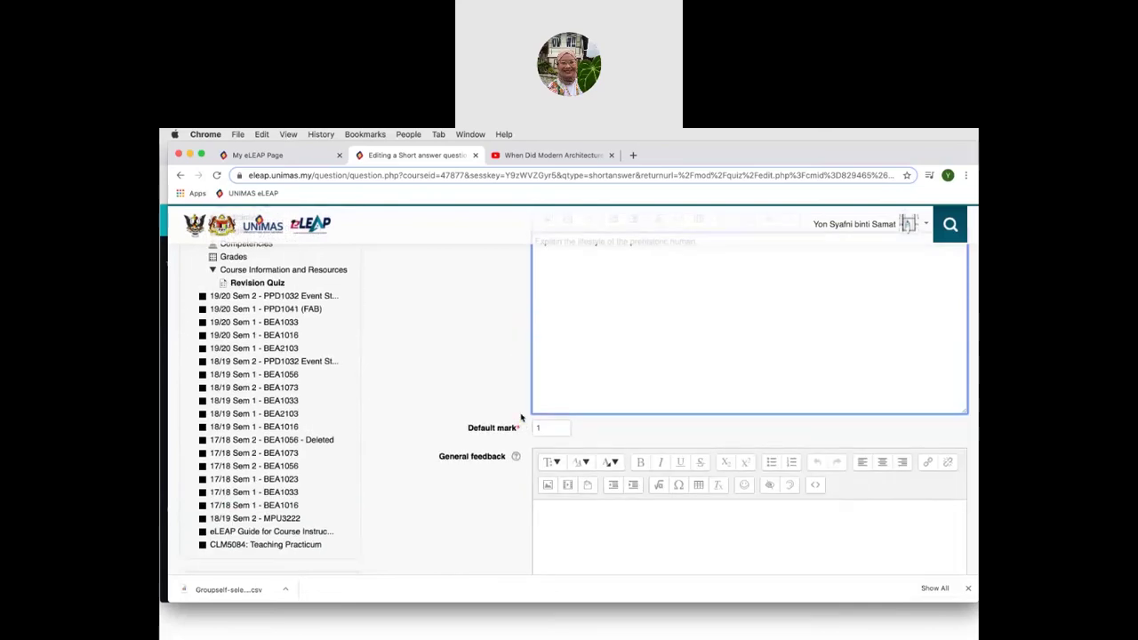
{"action": "scroll", "coordinate": [473, 497], "scroll_direction": "down", "scroll_amount": 2}
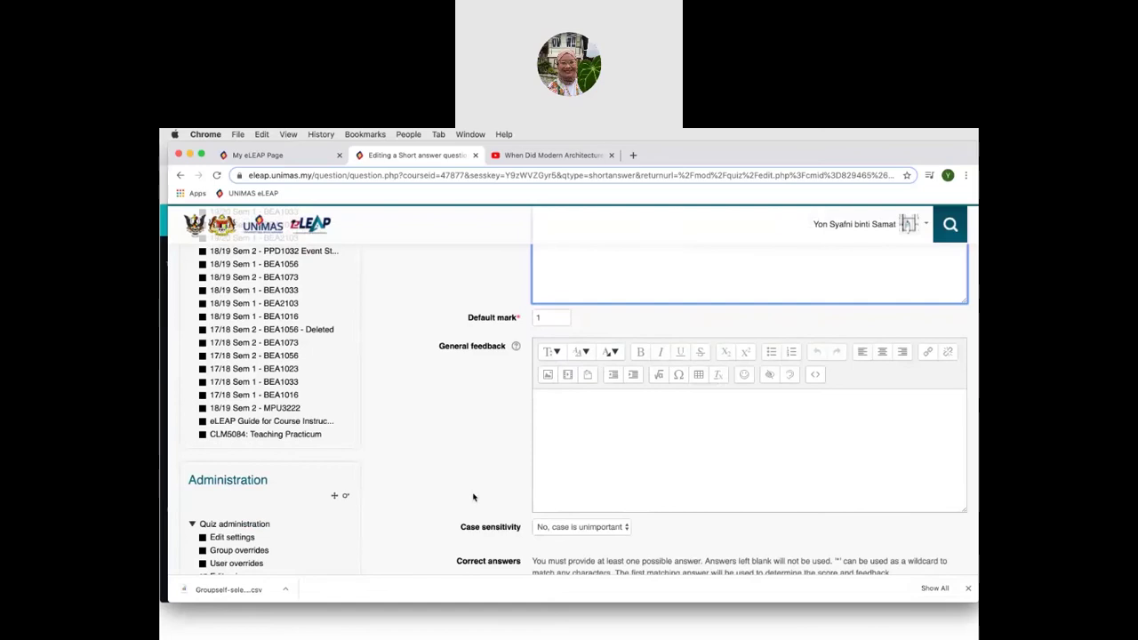
{"action": "left_click", "coordinate": [621, 457]}
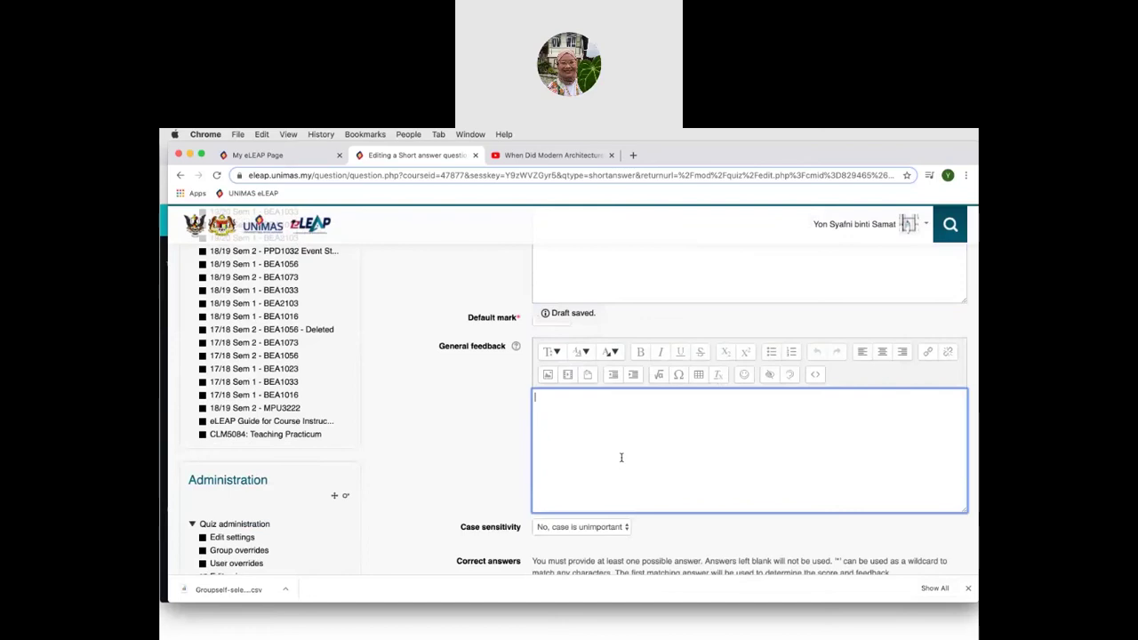
{"action": "scroll", "coordinate": [621, 457], "scroll_direction": "down", "scroll_amount": 1}
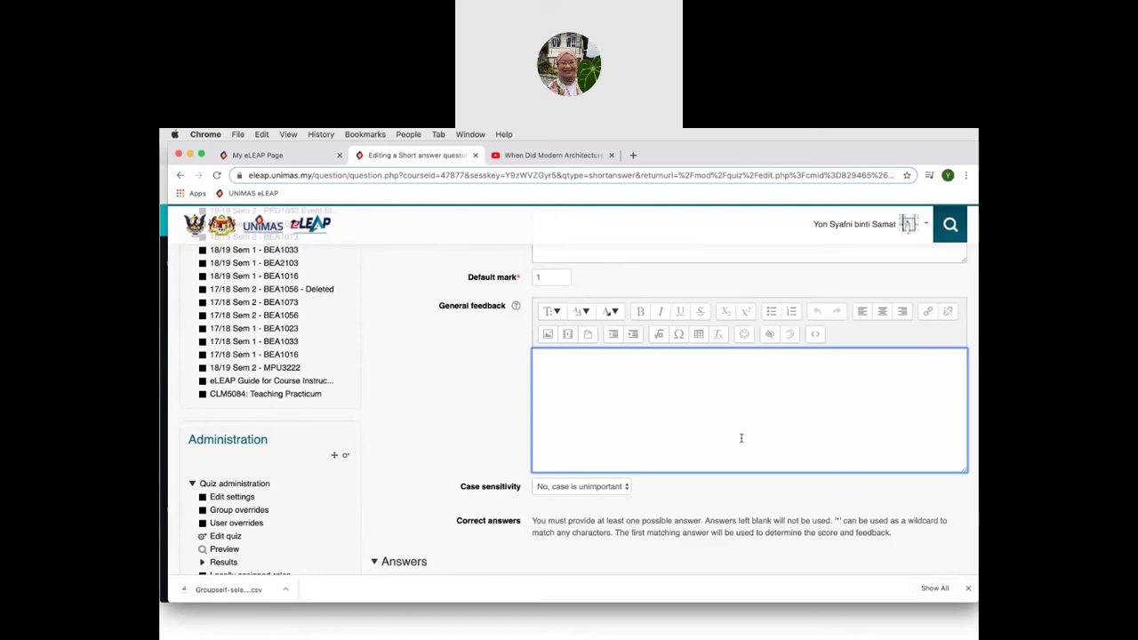
{"action": "scroll", "coordinate": [681, 453], "scroll_direction": "down", "scroll_amount": 1}
{"action": "scroll", "coordinate": [682, 453], "scroll_direction": "up", "scroll_amount": 1}
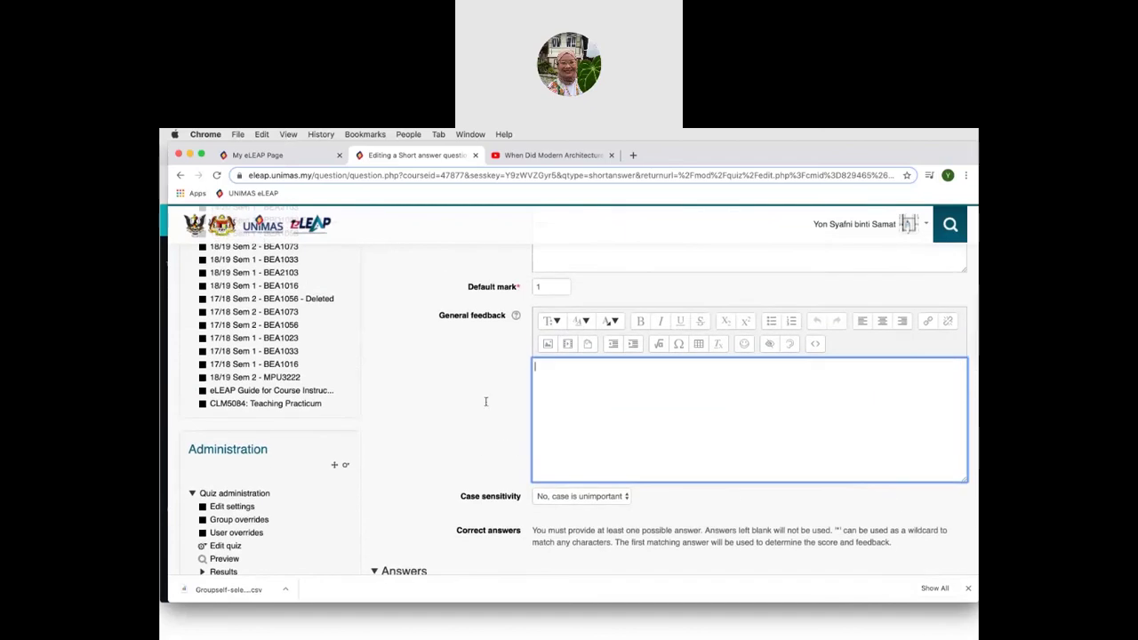
{"action": "left_click", "coordinate": [505, 316]}
{"action": "left_click_drag", "start_coordinate": [478, 320], "coordinate": [435, 322]}
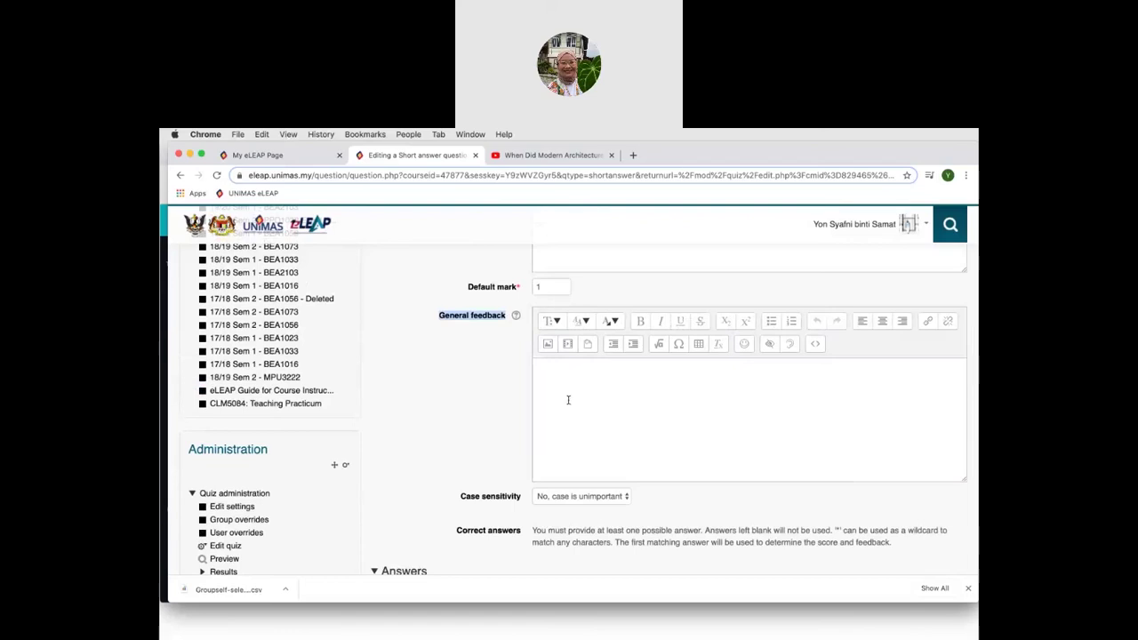
{"action": "left_click", "coordinate": [560, 386]}
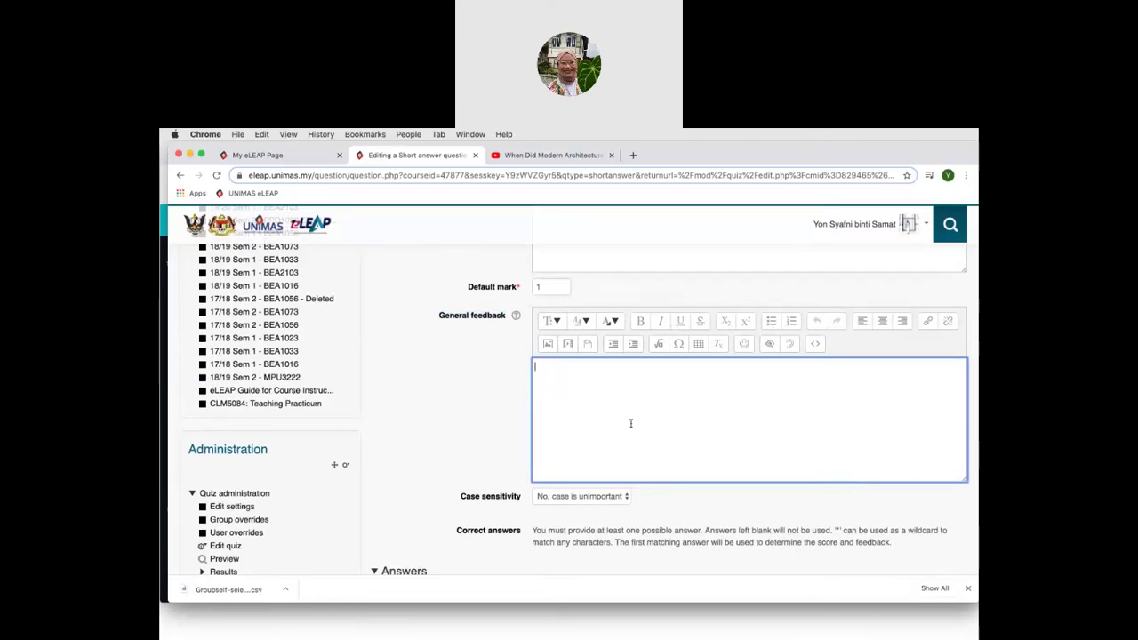
Enter 'xx' as the first accepted answer.
{"action": "scroll", "coordinate": [630, 435], "scroll_direction": "down", "scroll_amount": 5}
{"action": "scroll", "coordinate": [632, 435], "scroll_direction": "down", "scroll_amount": 3}
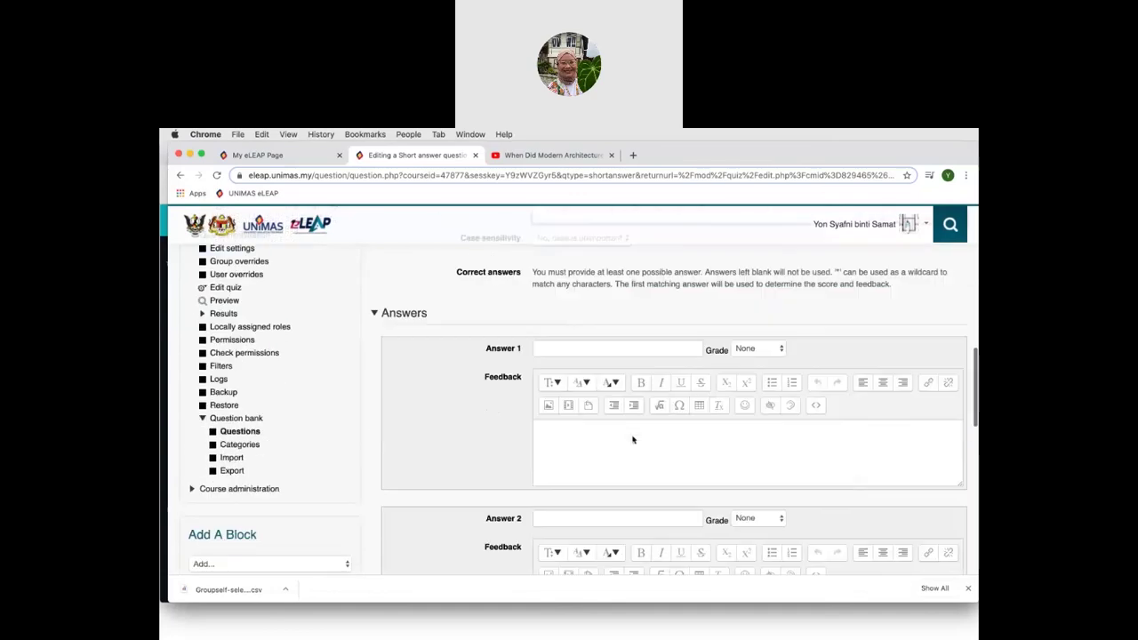
{"action": "scroll", "coordinate": [632, 436], "scroll_direction": "down", "scroll_amount": 1}
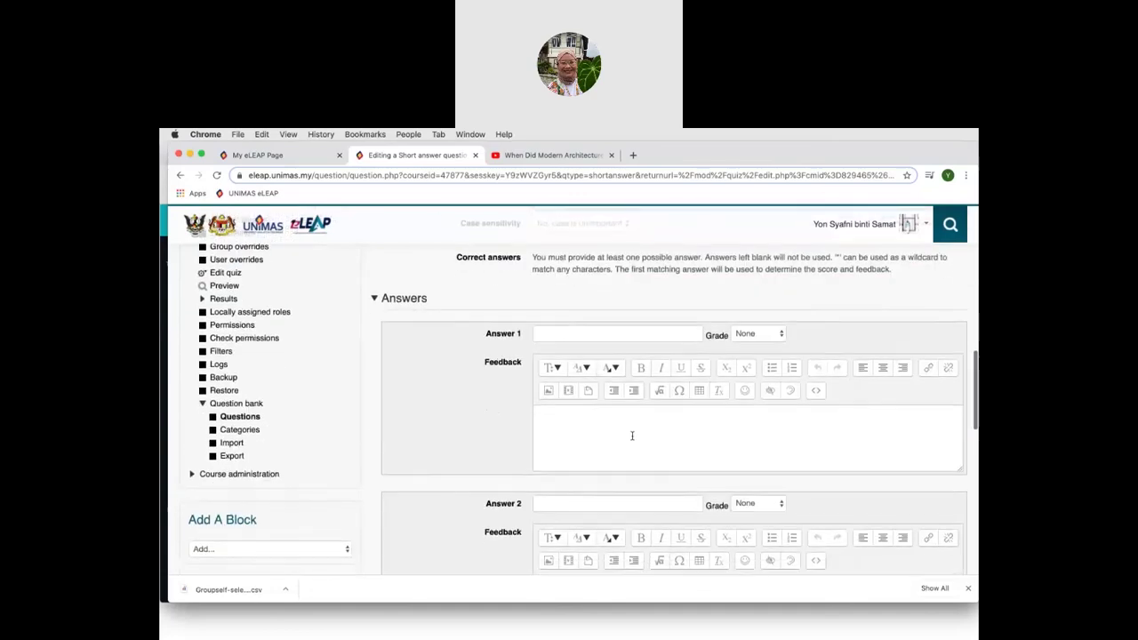
{"action": "scroll", "coordinate": [632, 435], "scroll_direction": "down", "scroll_amount": 1}
{"action": "scroll", "coordinate": [632, 436], "scroll_direction": "down", "scroll_amount": 2}
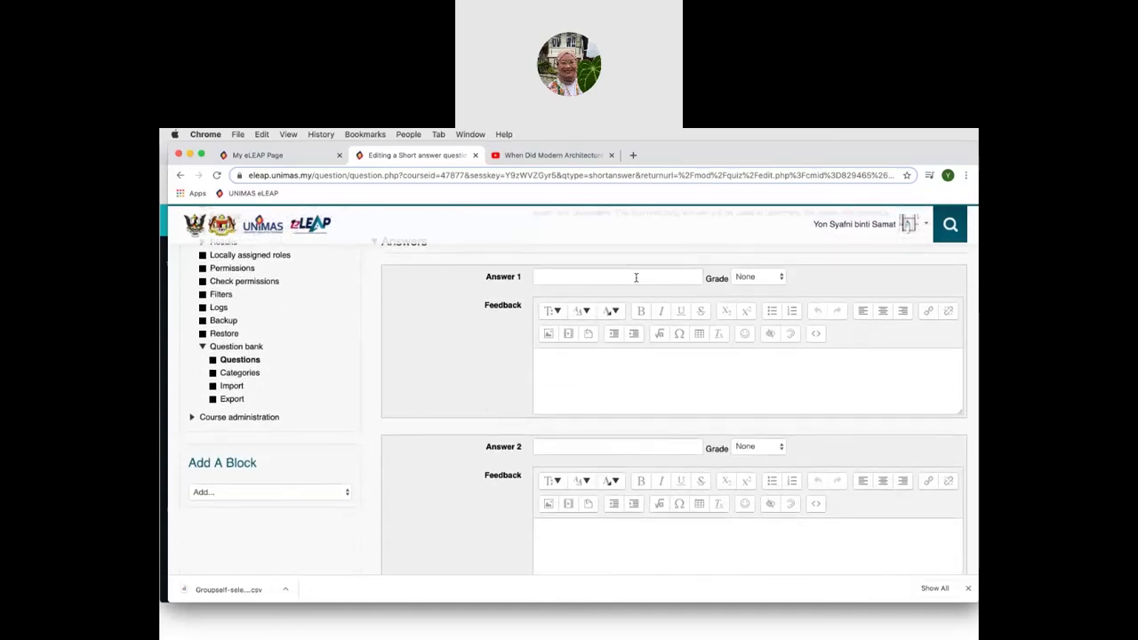
{"action": "scroll", "coordinate": [636, 277], "scroll_direction": "down", "scroll_amount": 1}
{"action": "scroll", "coordinate": [635, 278], "scroll_direction": "down", "scroll_amount": 4}
{"action": "scroll", "coordinate": [636, 271], "scroll_direction": "up", "scroll_amount": 5}
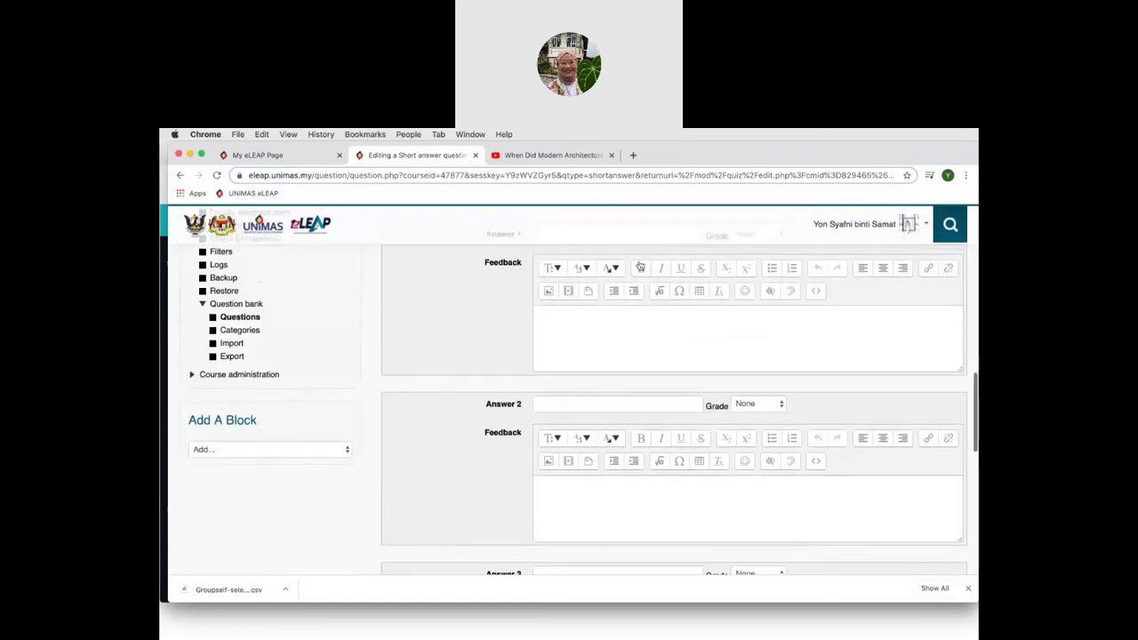
{"action": "left_click", "coordinate": [624, 305]}
{"action": "type", "text": "xx"}
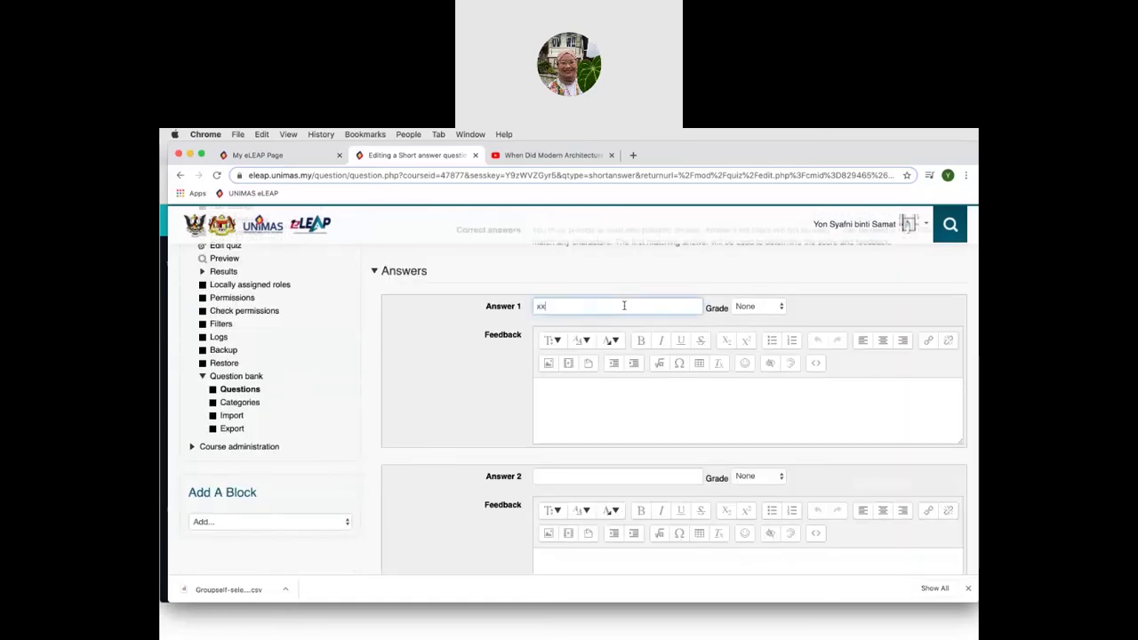
{"action": "scroll", "coordinate": [624, 305], "scroll_direction": "down", "scroll_amount": 2}
{"action": "scroll", "coordinate": [624, 304], "scroll_direction": "up", "scroll_amount": 2}
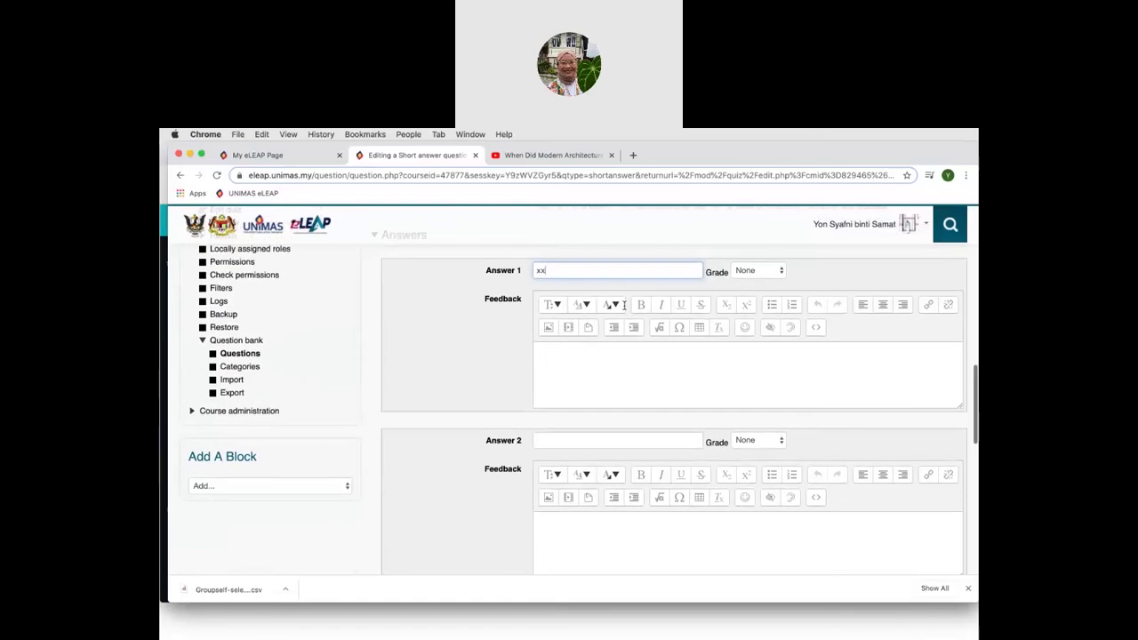
Set Answer 1's grade to 50%.
{"action": "left_click", "coordinate": [754, 274]}
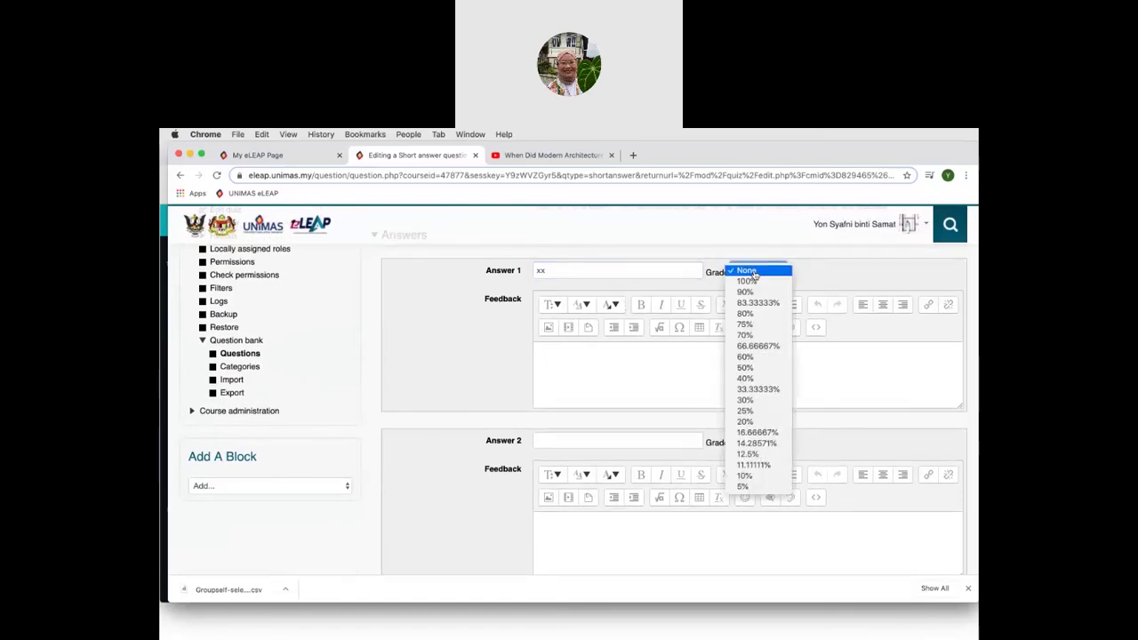
{"action": "left_click", "coordinate": [752, 368]}
{"action": "scroll", "coordinate": [754, 369], "scroll_direction": "down", "scroll_amount": 3}
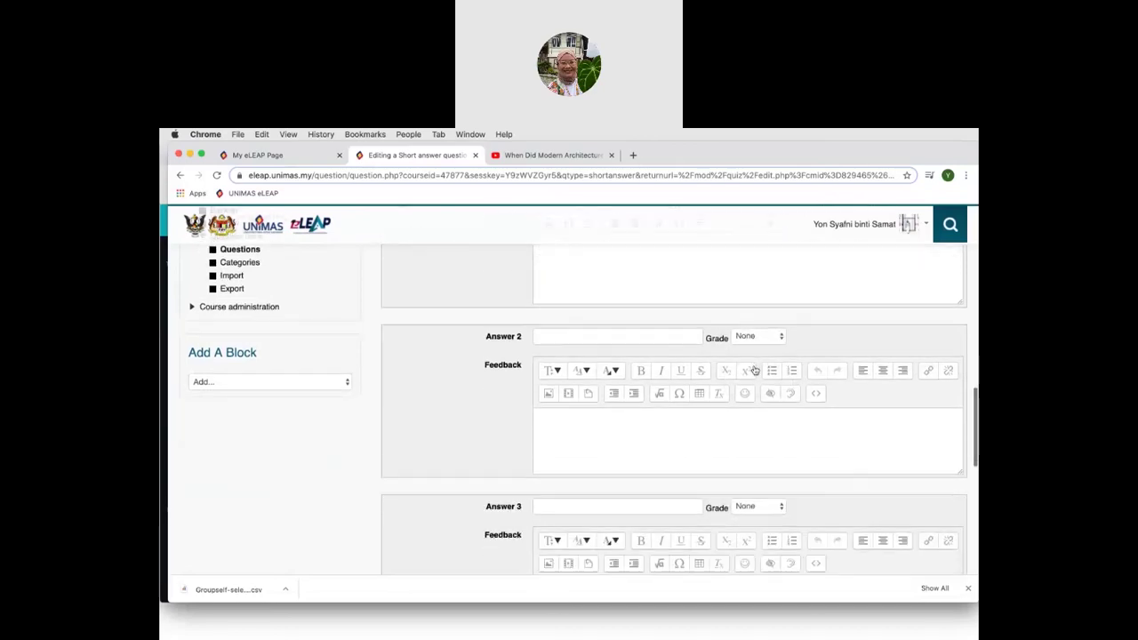
{"action": "scroll", "coordinate": [753, 370], "scroll_direction": "down", "scroll_amount": 2}
{"action": "scroll", "coordinate": [753, 369], "scroll_direction": "up", "scroll_amount": 4}
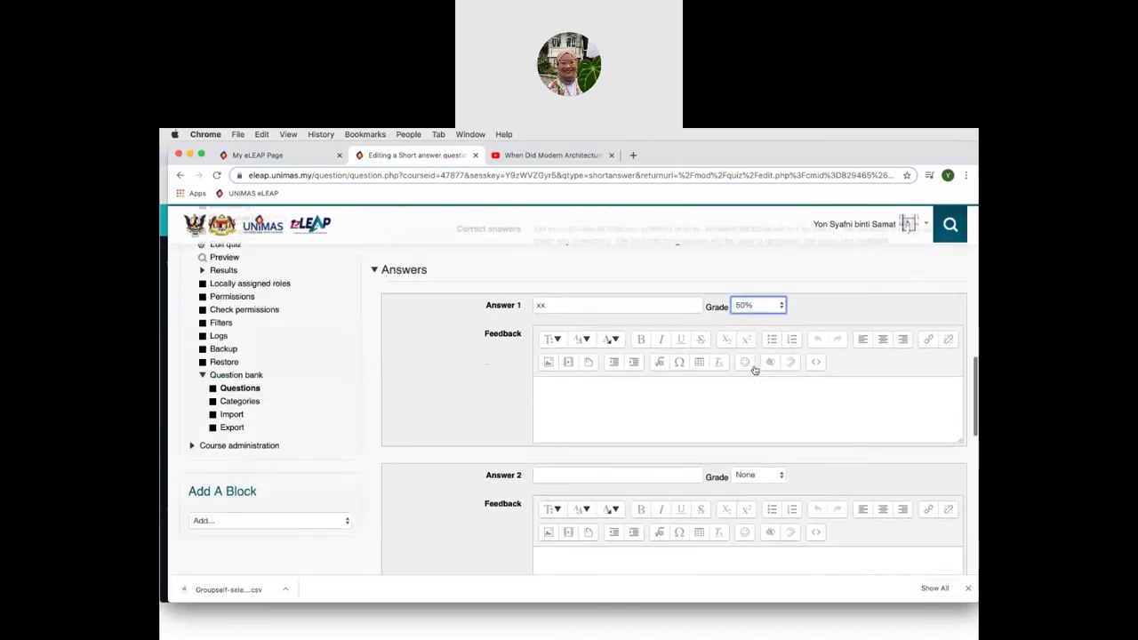
{"action": "scroll", "coordinate": [754, 369], "scroll_direction": "down", "scroll_amount": 5}
{"action": "scroll", "coordinate": [754, 367], "scroll_direction": "down", "scroll_amount": 3}
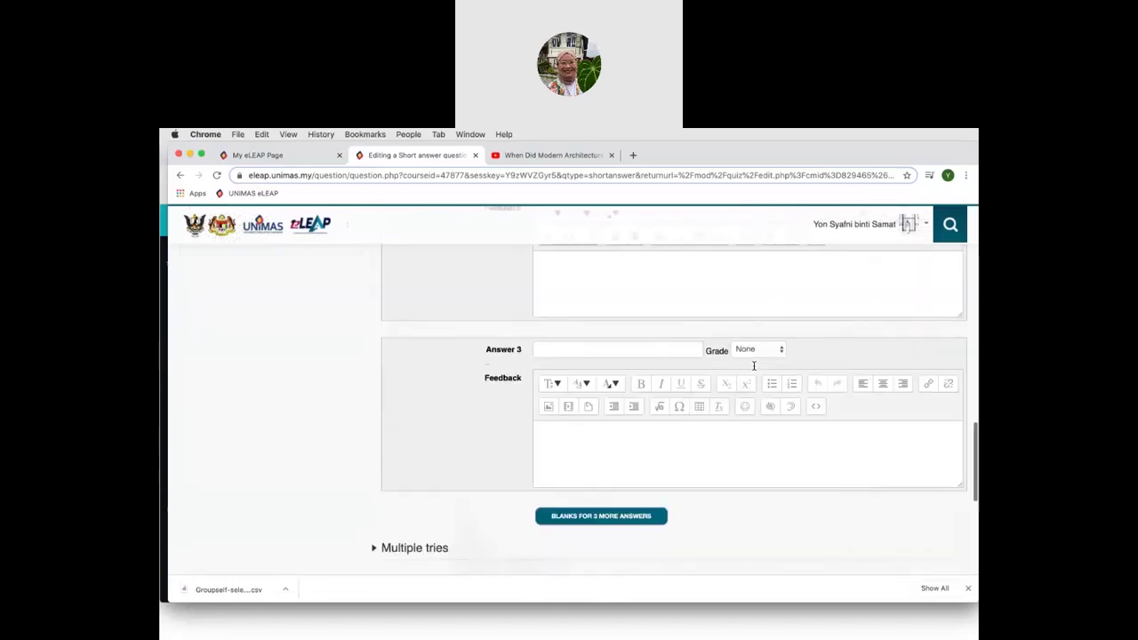
{"action": "scroll", "coordinate": [754, 366], "scroll_direction": "down", "scroll_amount": 3}
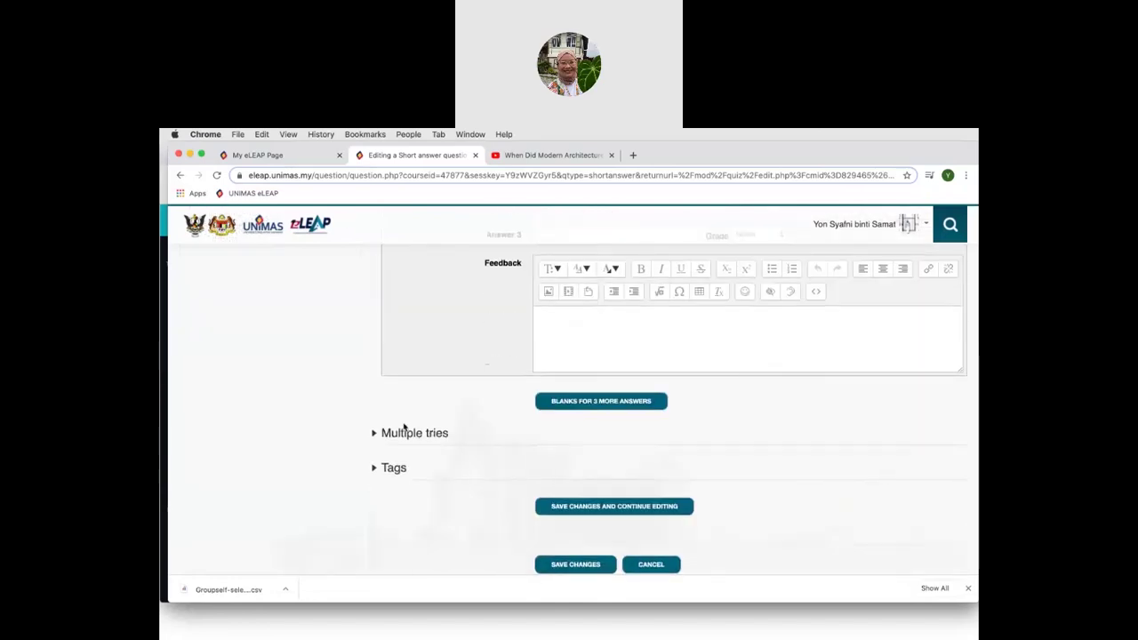
Expand Multiple tries and save the question while continuing to edit.
{"action": "left_click", "coordinate": [402, 435]}
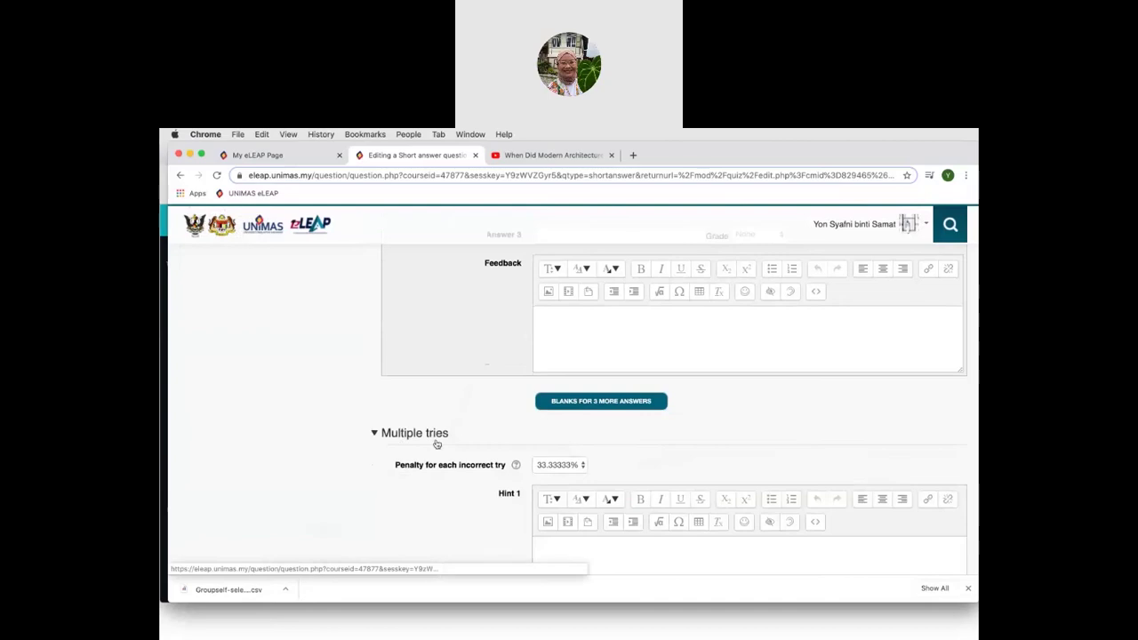
{"action": "scroll", "coordinate": [436, 444], "scroll_direction": "down", "scroll_amount": 2}
{"action": "scroll", "coordinate": [436, 444], "scroll_direction": "down", "scroll_amount": 1}
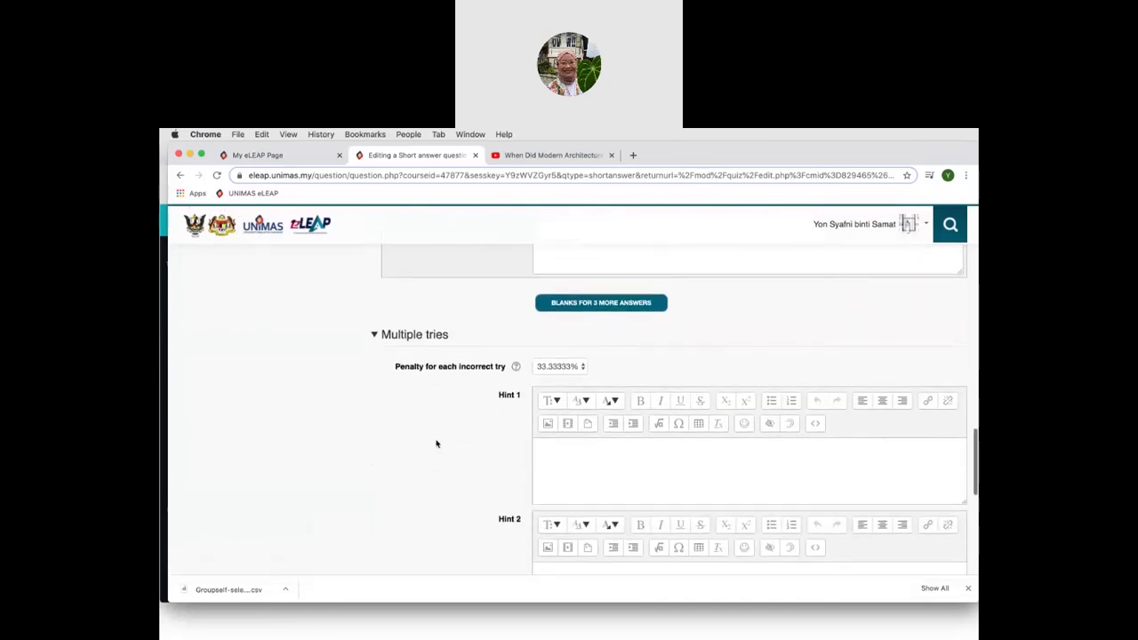
{"action": "scroll", "coordinate": [437, 444], "scroll_direction": "down", "scroll_amount": 2}
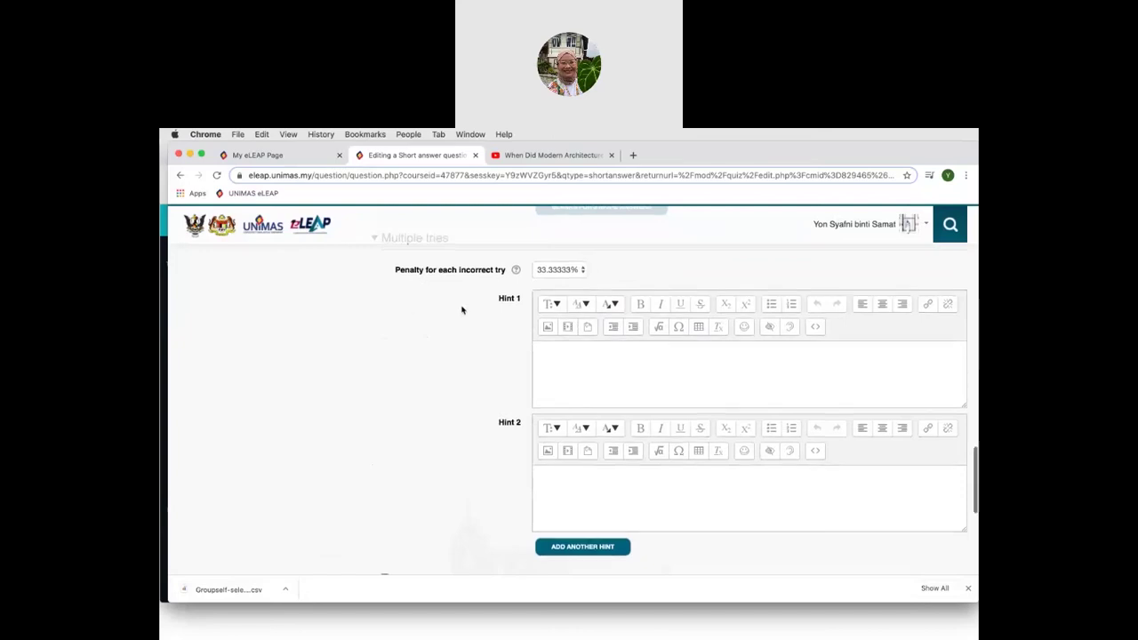
{"action": "scroll", "coordinate": [460, 309], "scroll_direction": "down", "scroll_amount": 3}
{"action": "scroll", "coordinate": [462, 309], "scroll_direction": "down", "scroll_amount": 1}
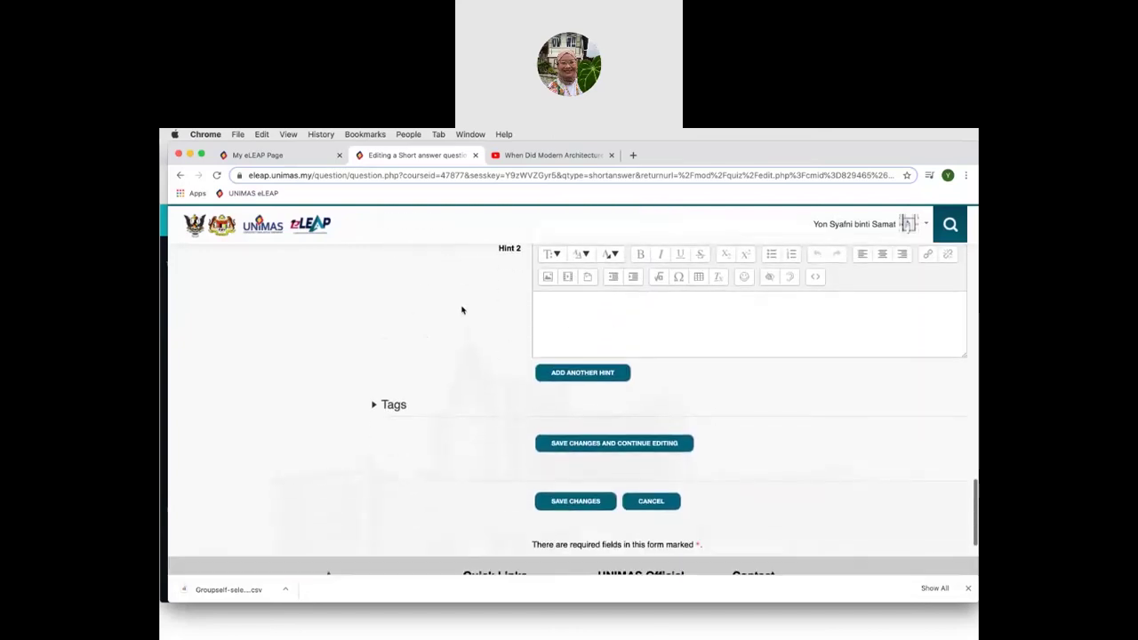
{"action": "left_click", "coordinate": [612, 444]}
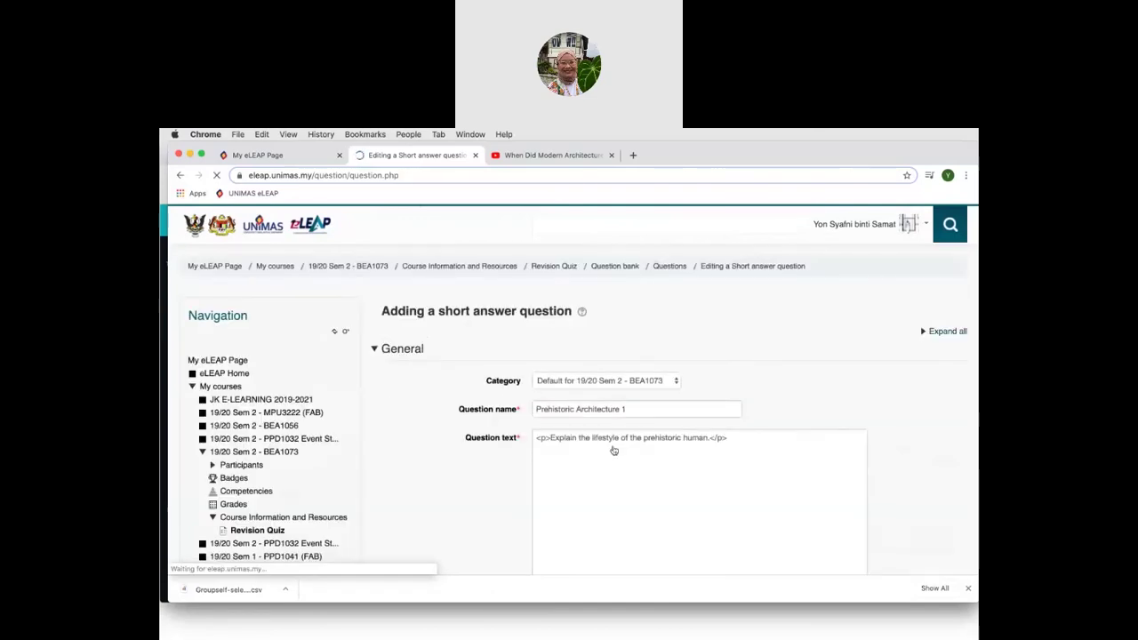
Raise Answer 1 to 100% and change its text to 'Nomadic life, hunting and gathering'.
{"action": "scroll", "coordinate": [480, 472], "scroll_direction": "down", "scroll_amount": 5}
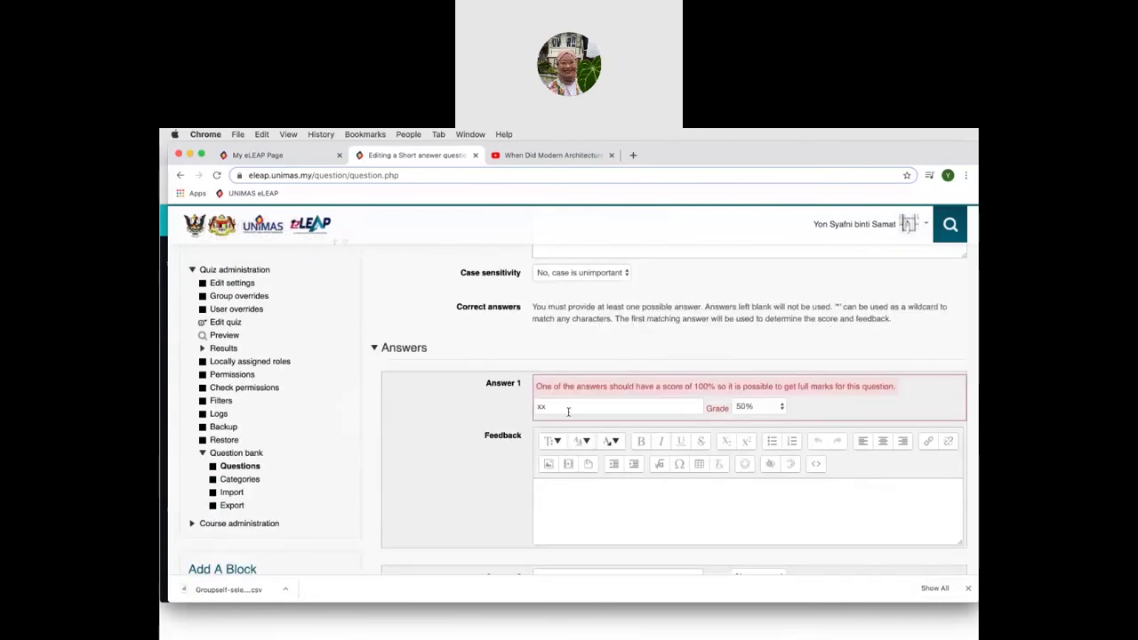
{"action": "left_click", "coordinate": [758, 406]}
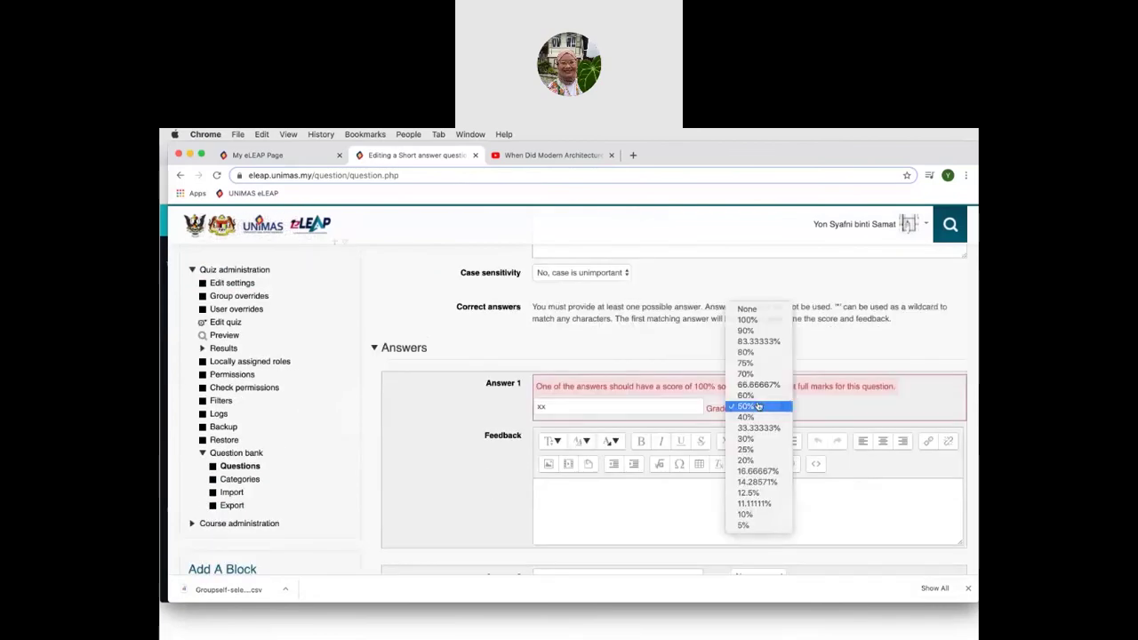
{"action": "left_click", "coordinate": [755, 409]}
{"action": "left_click", "coordinate": [755, 409]}
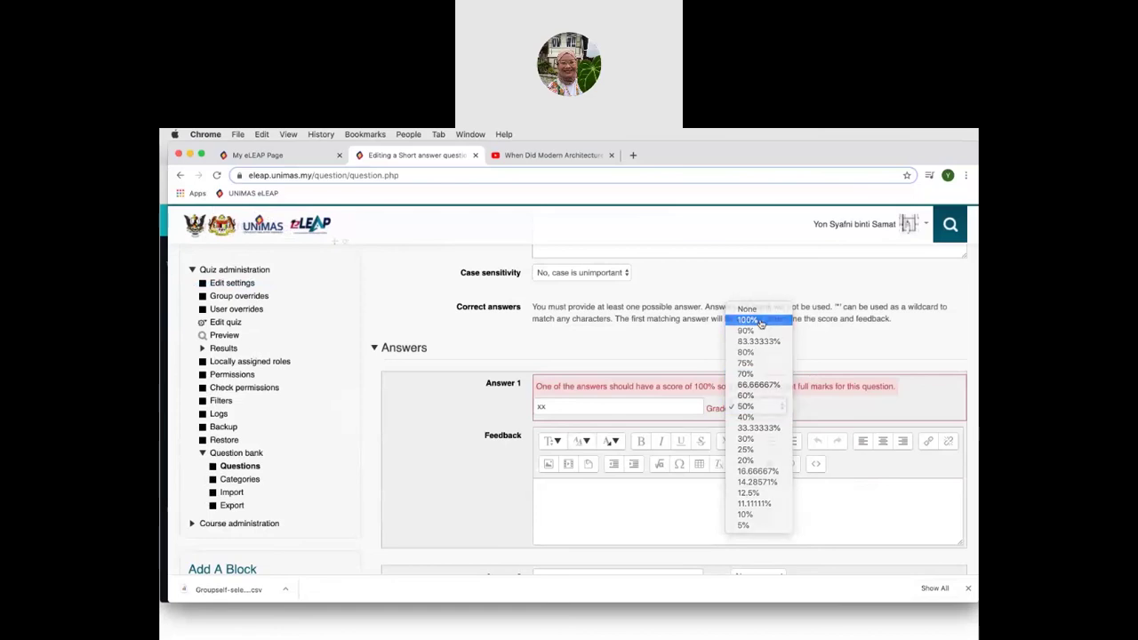
{"action": "left_click", "coordinate": [755, 320]}
{"action": "left_click", "coordinate": [573, 406]}
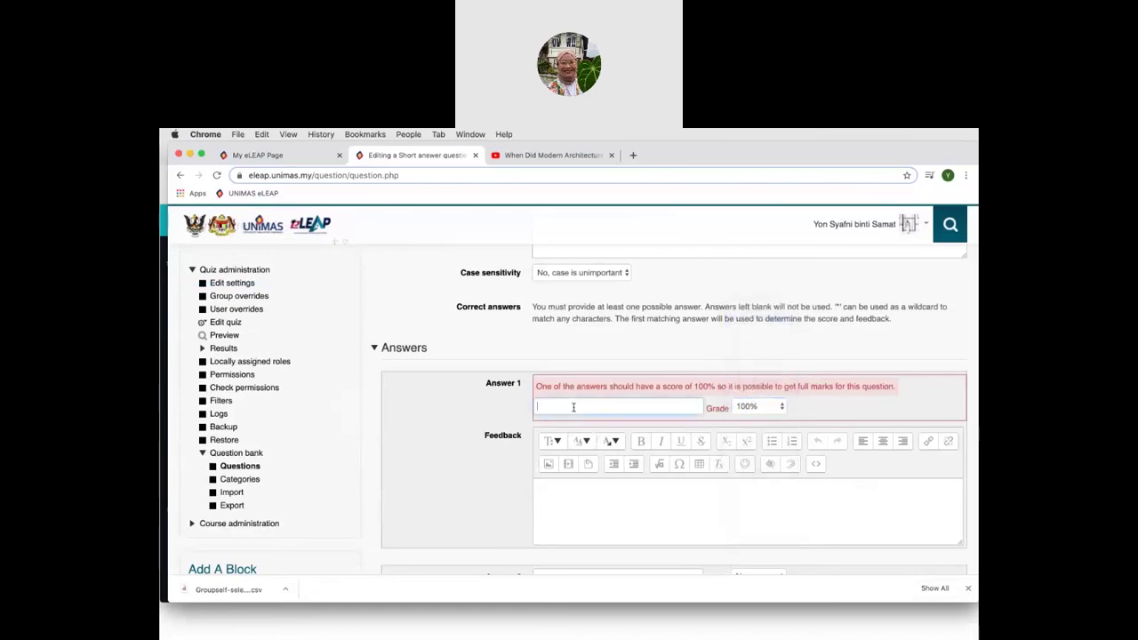
{"action": "type", "text": "Nomadic life, huntin"}
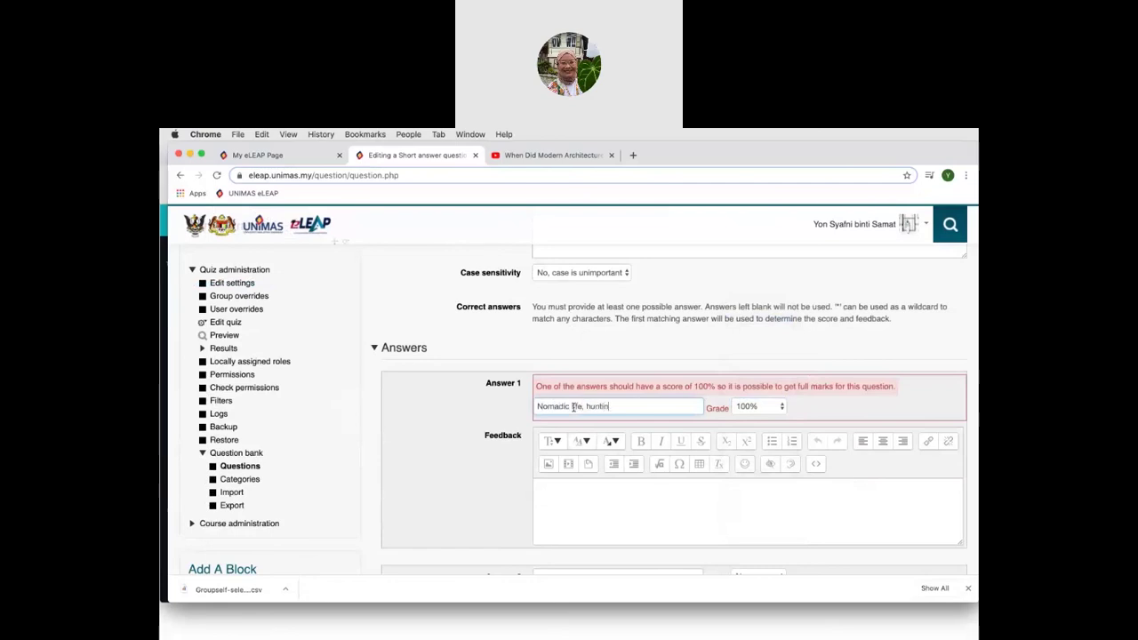
{"action": "type", "text": "g and gathering"}
{"action": "scroll", "coordinate": [573, 406], "scroll_direction": "down", "scroll_amount": 15}
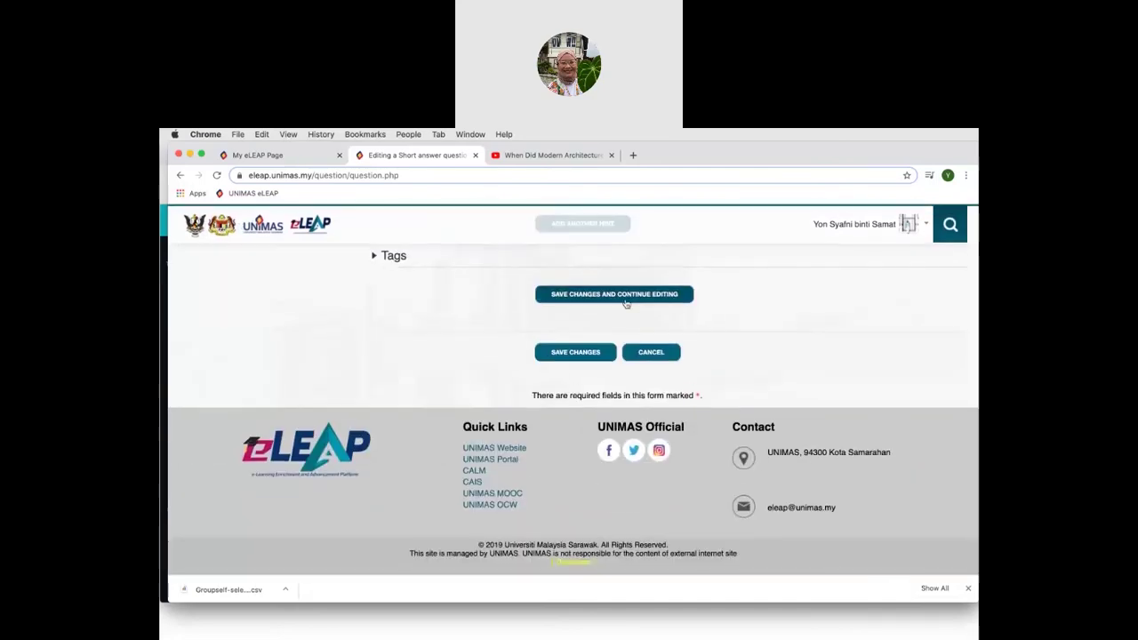
Save the question with its 100% answer and keep editing.
{"action": "left_click", "coordinate": [625, 302]}
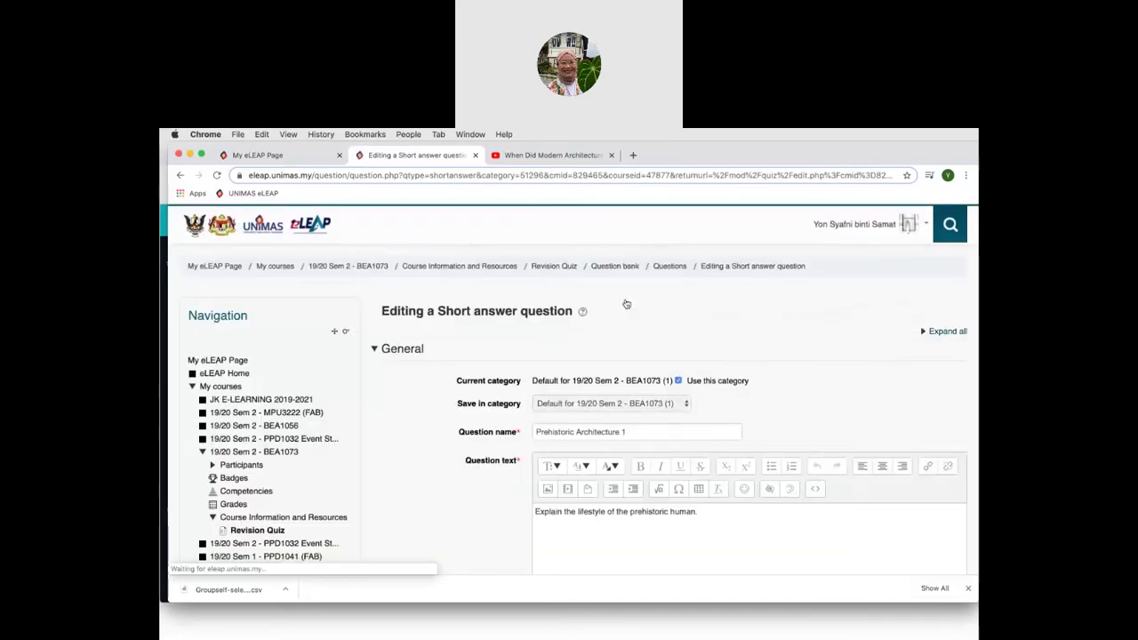
{"action": "scroll", "coordinate": [471, 459], "scroll_direction": "down", "scroll_amount": 10}
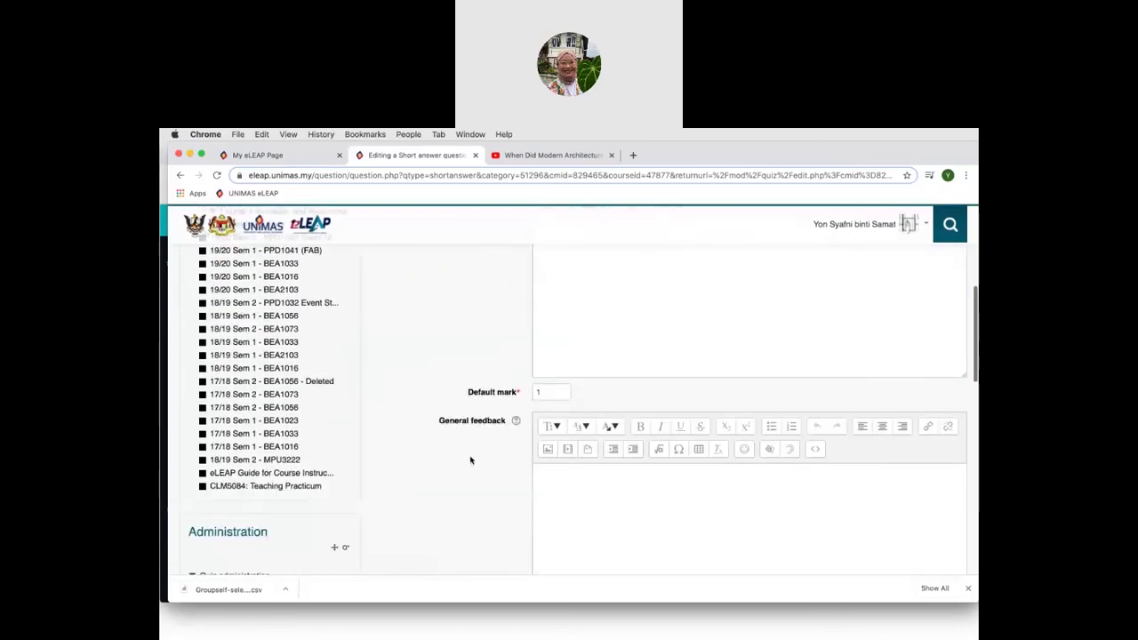
{"action": "scroll", "coordinate": [471, 460], "scroll_direction": "down", "scroll_amount": 6}
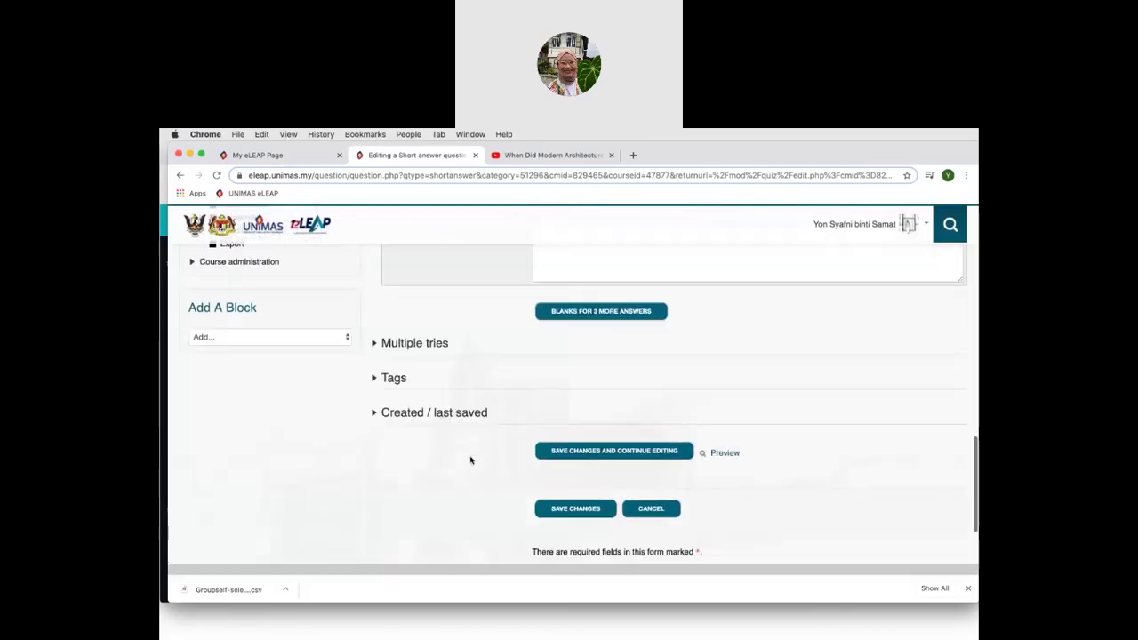
{"action": "scroll", "coordinate": [472, 459], "scroll_direction": "up", "scroll_amount": 4}
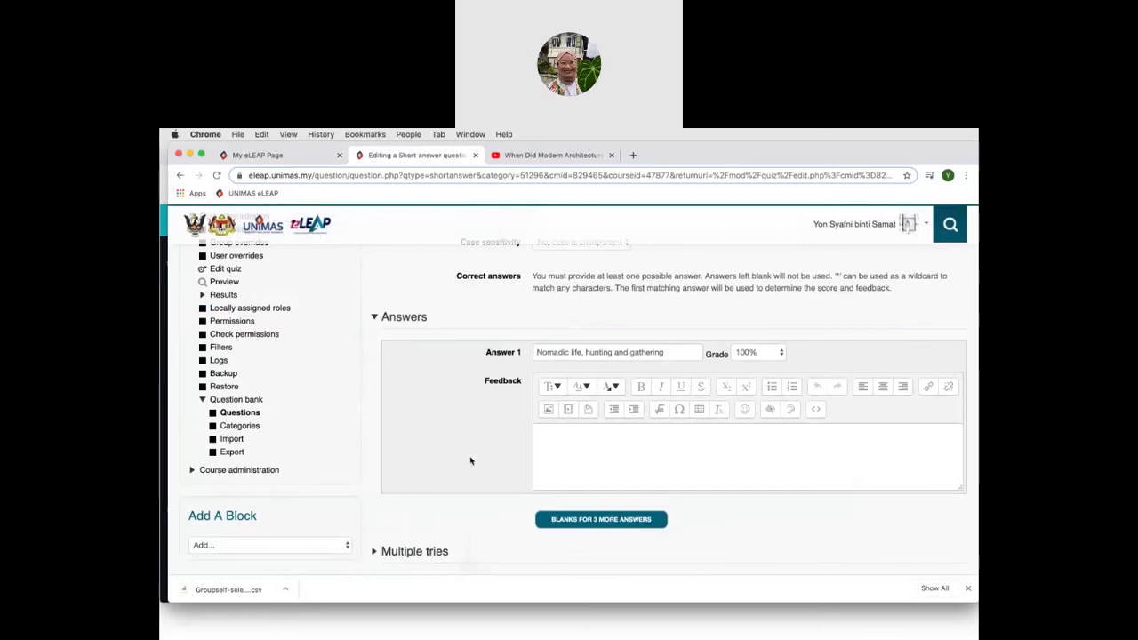
{"action": "scroll", "coordinate": [471, 460], "scroll_direction": "down", "scroll_amount": 1}
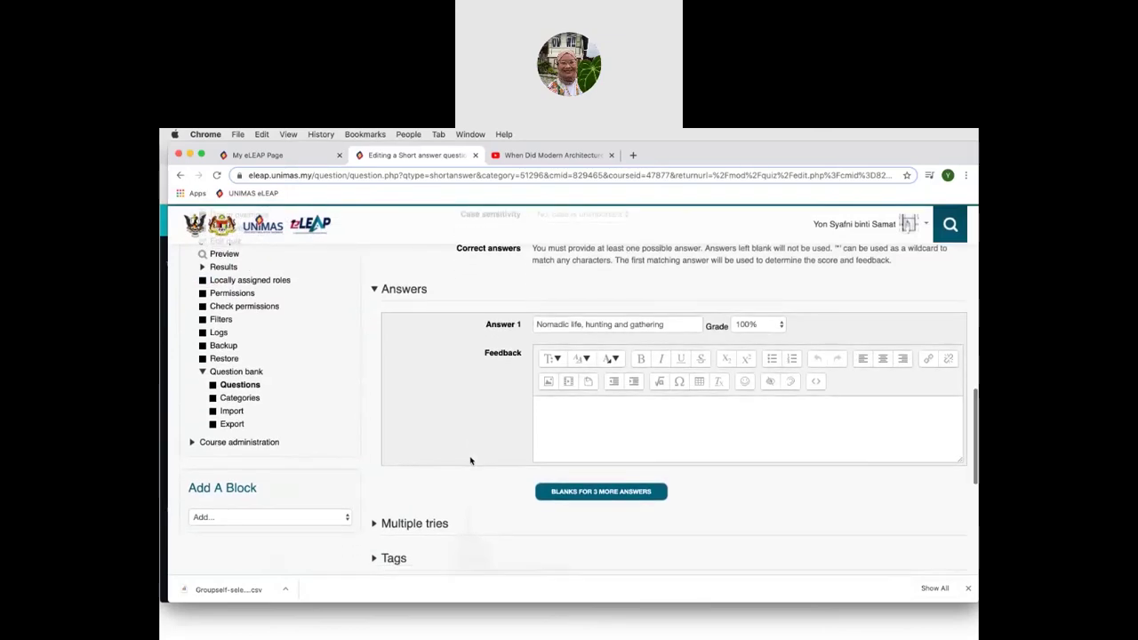
{"action": "scroll", "coordinate": [471, 459], "scroll_direction": "down", "scroll_amount": 4}
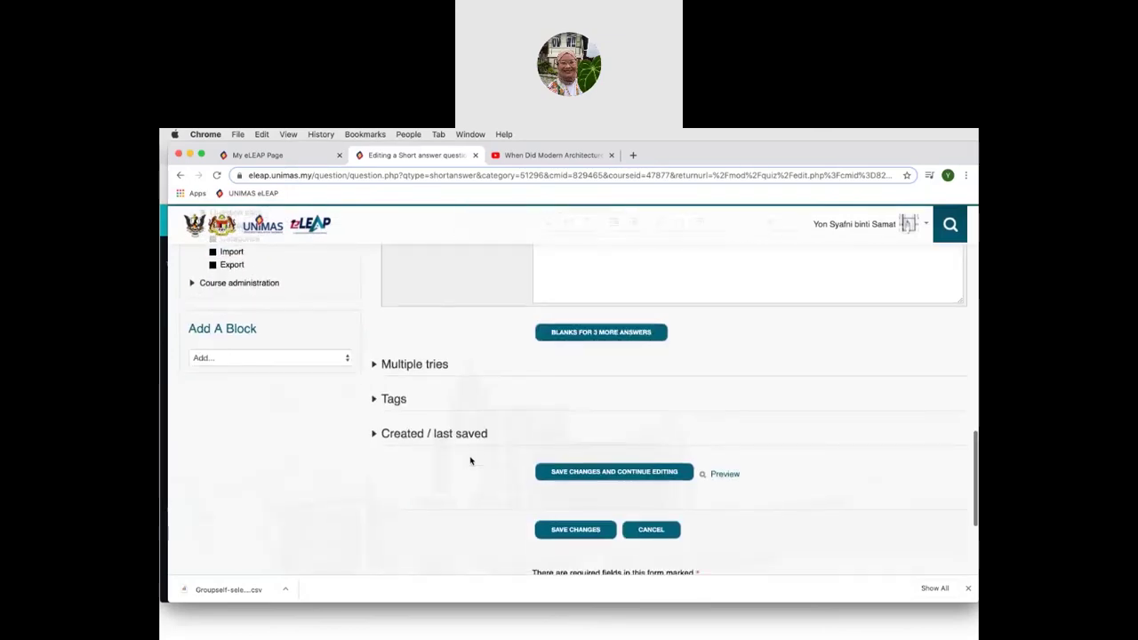
Preview Prehistoric Architecture 1 as a student, then close the preview.
{"action": "left_click", "coordinate": [724, 474]}
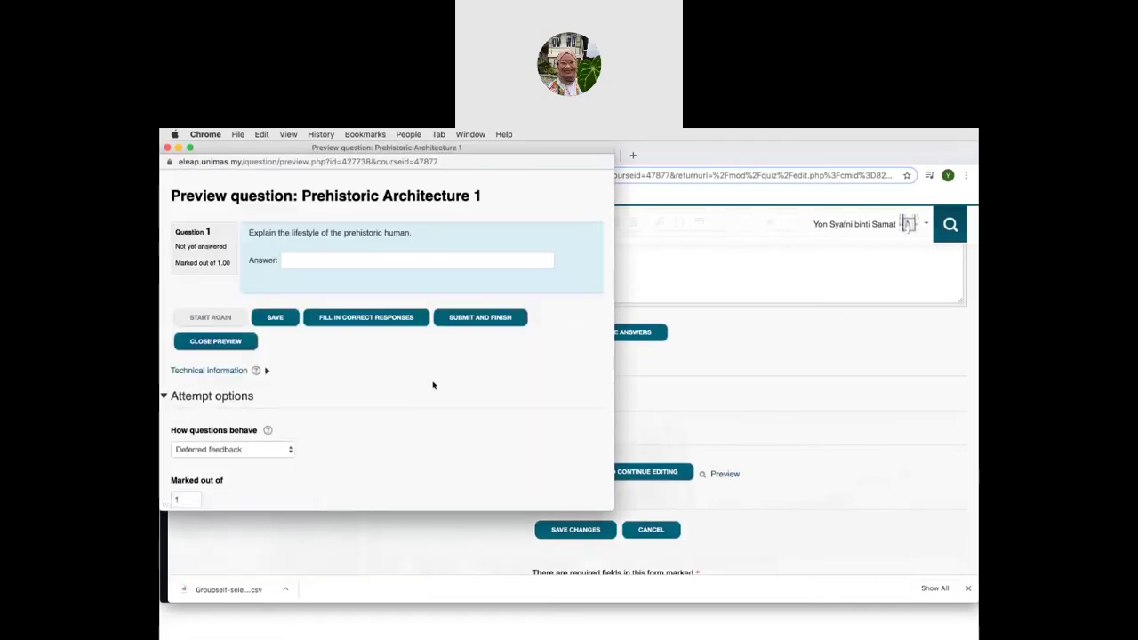
{"action": "scroll", "coordinate": [433, 385], "scroll_direction": "down", "scroll_amount": 1}
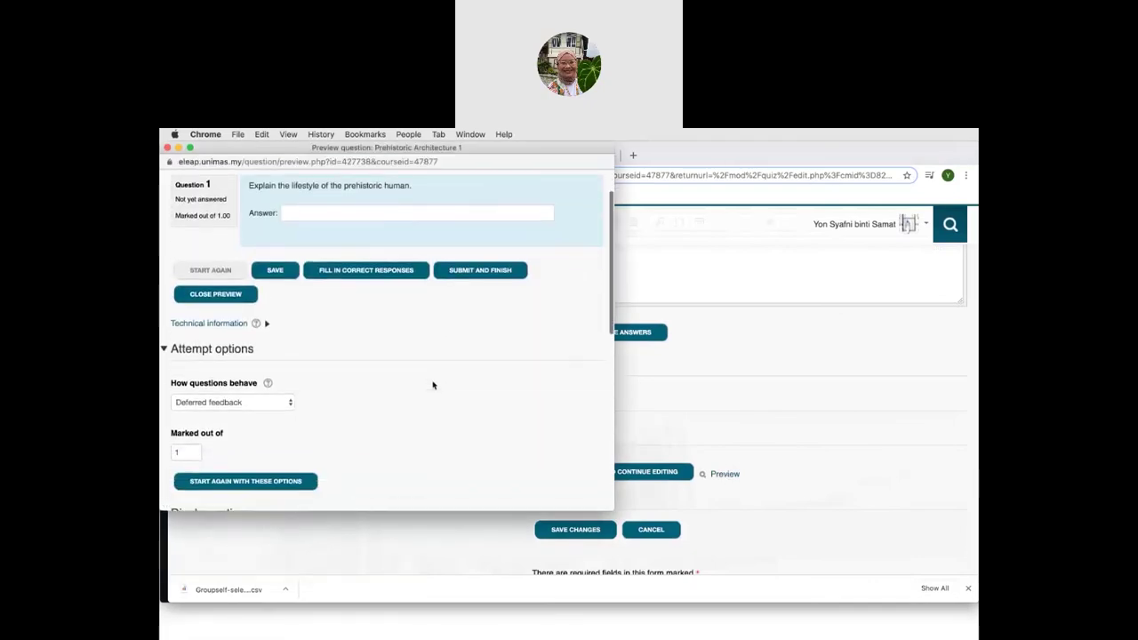
{"action": "scroll", "coordinate": [433, 385], "scroll_direction": "down", "scroll_amount": 7}
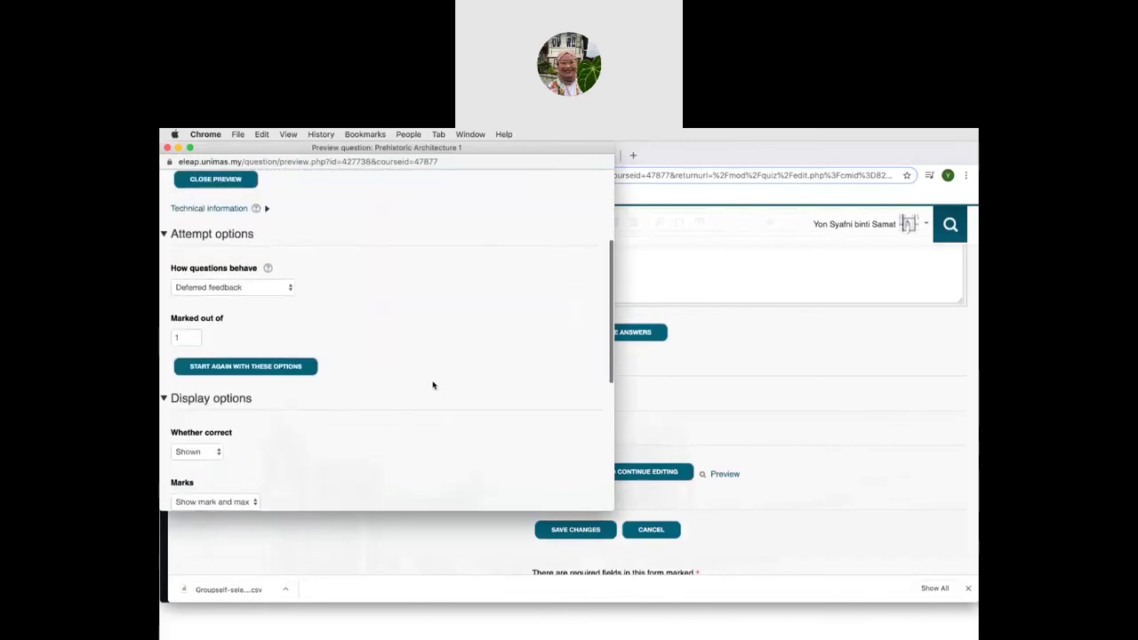
{"action": "scroll", "coordinate": [433, 385], "scroll_direction": "down", "scroll_amount": 2}
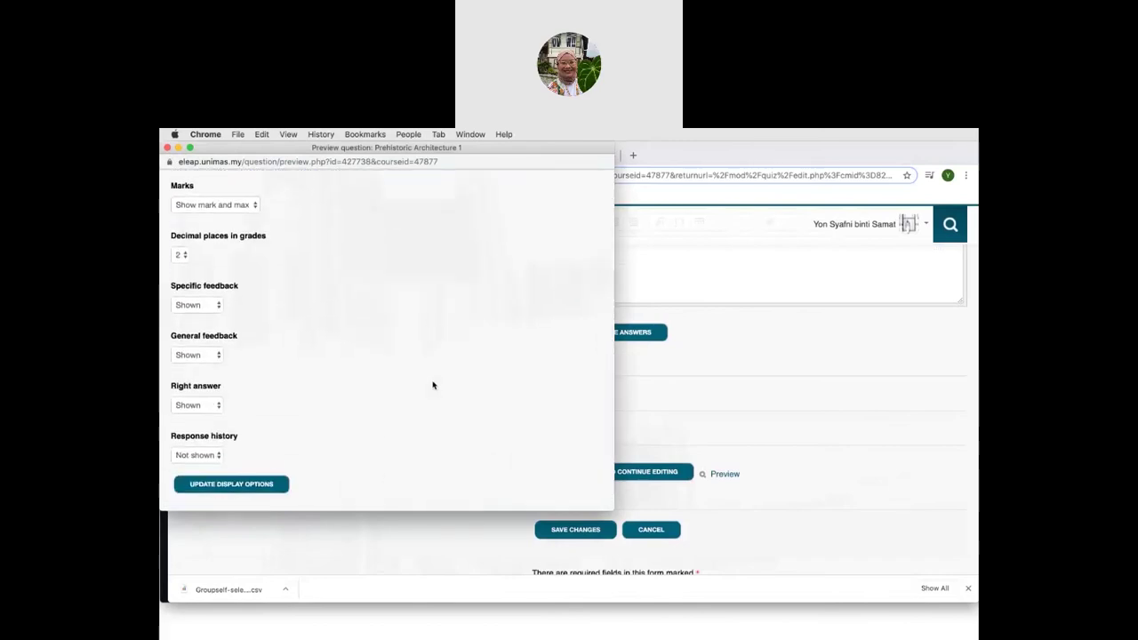
{"action": "scroll", "coordinate": [433, 385], "scroll_direction": "up", "scroll_amount": 10}
{"action": "left_click", "coordinate": [215, 352]}
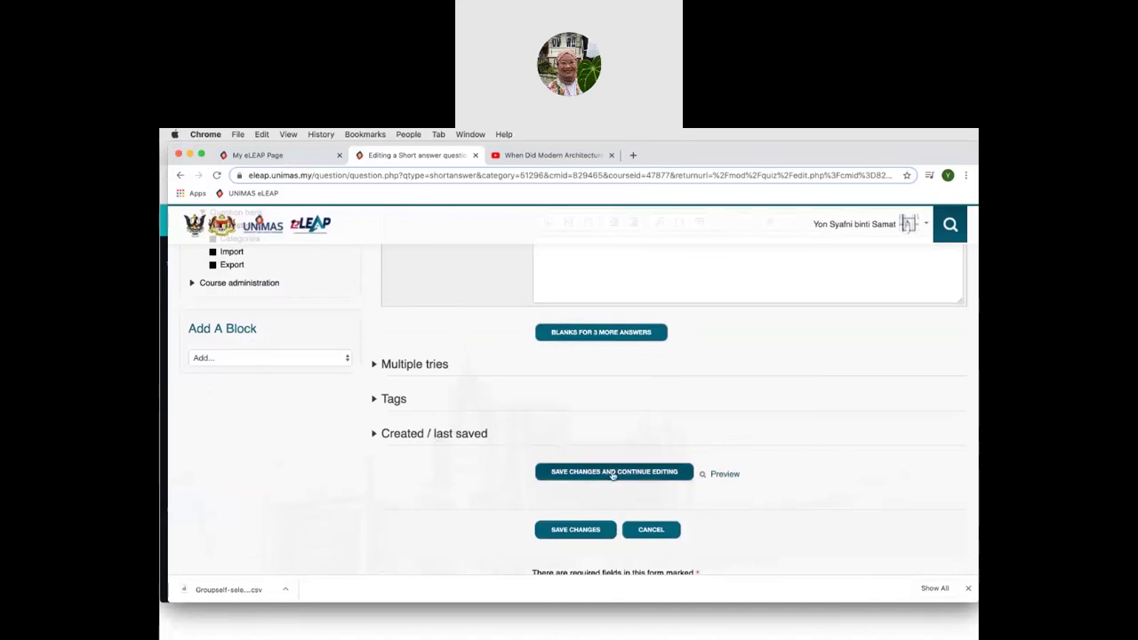
Save Prehistoric Architecture 1 into the Revision Quiz and open the user menu.
{"action": "left_click", "coordinate": [583, 534]}
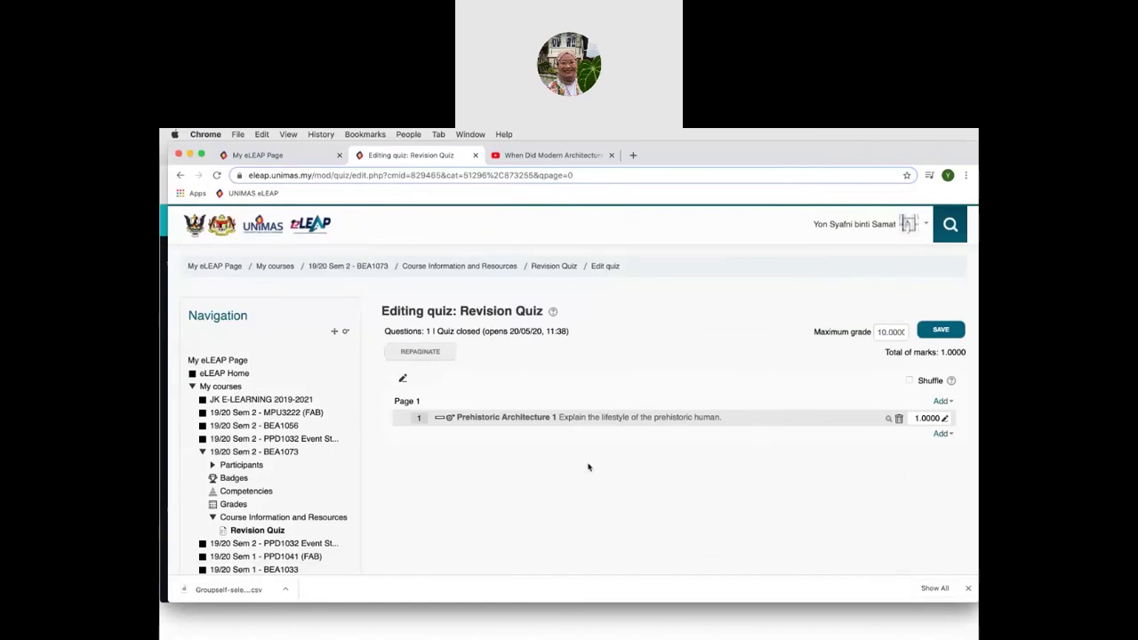
{"action": "left_click", "coordinate": [927, 225]}
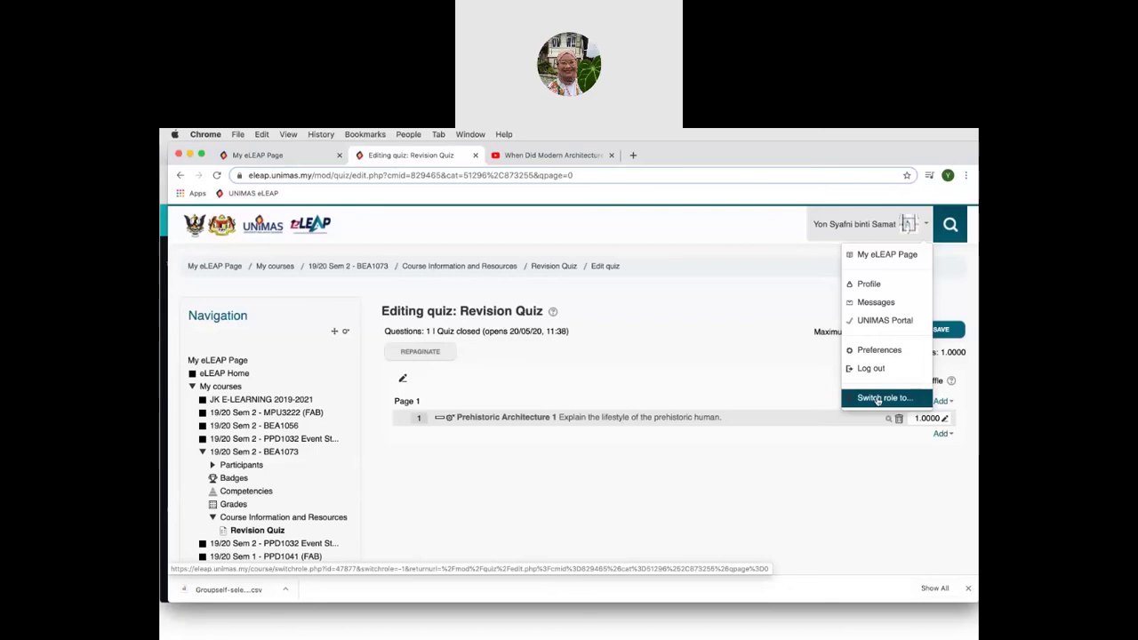
Switch the role to Student and leave the resulting permissions error page.
{"action": "left_click", "coordinate": [877, 400]}
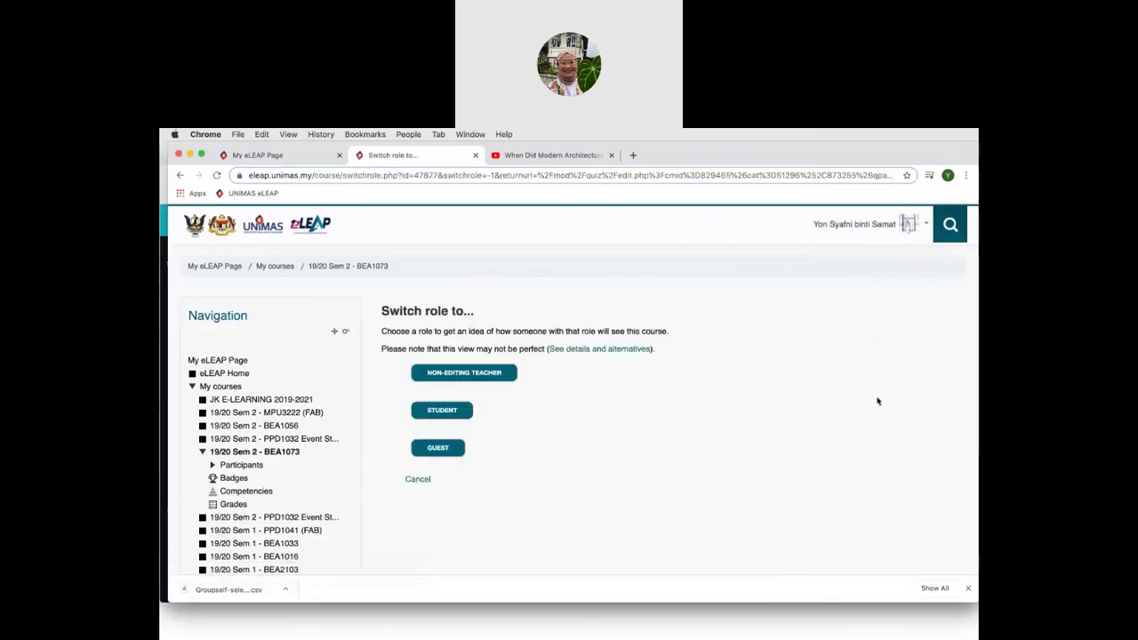
{"action": "left_click", "coordinate": [442, 410]}
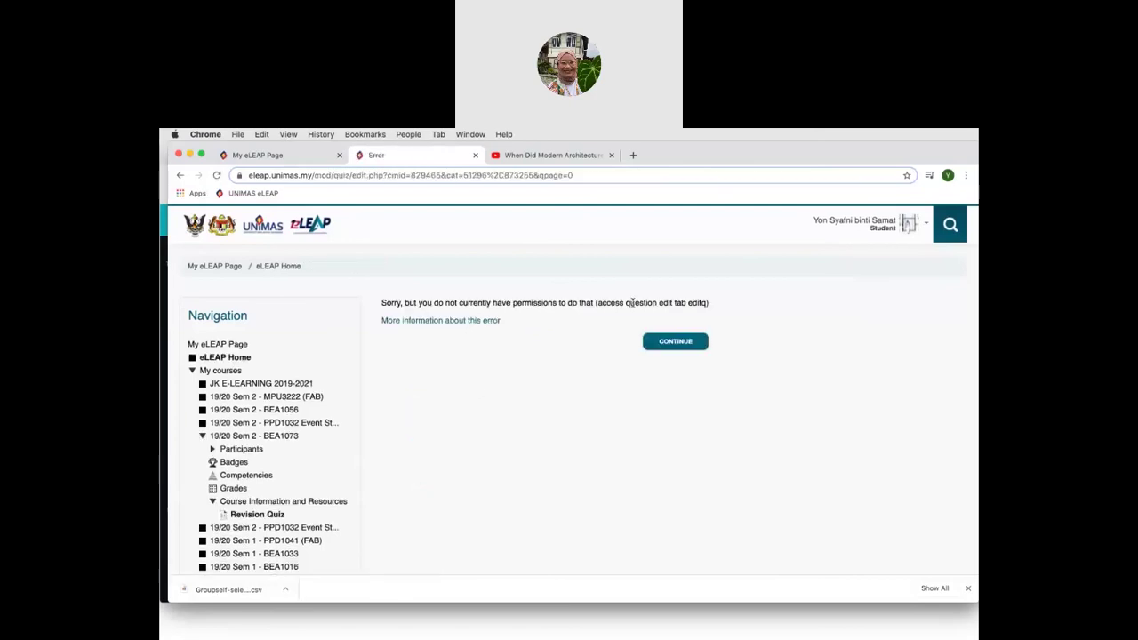
{"action": "left_click", "coordinate": [675, 342]}
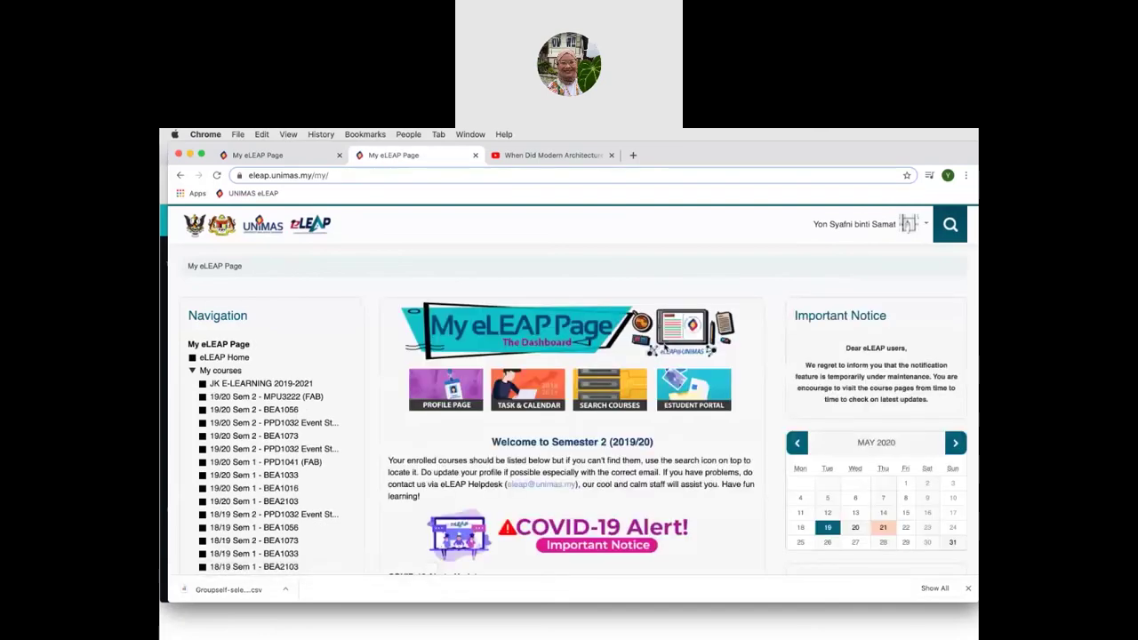
Go back to the Short answer question form, try saving it, and dismiss the permission error.
{"action": "left_click", "coordinate": [180, 175]}
{"action": "left_click", "coordinate": [179, 175]}
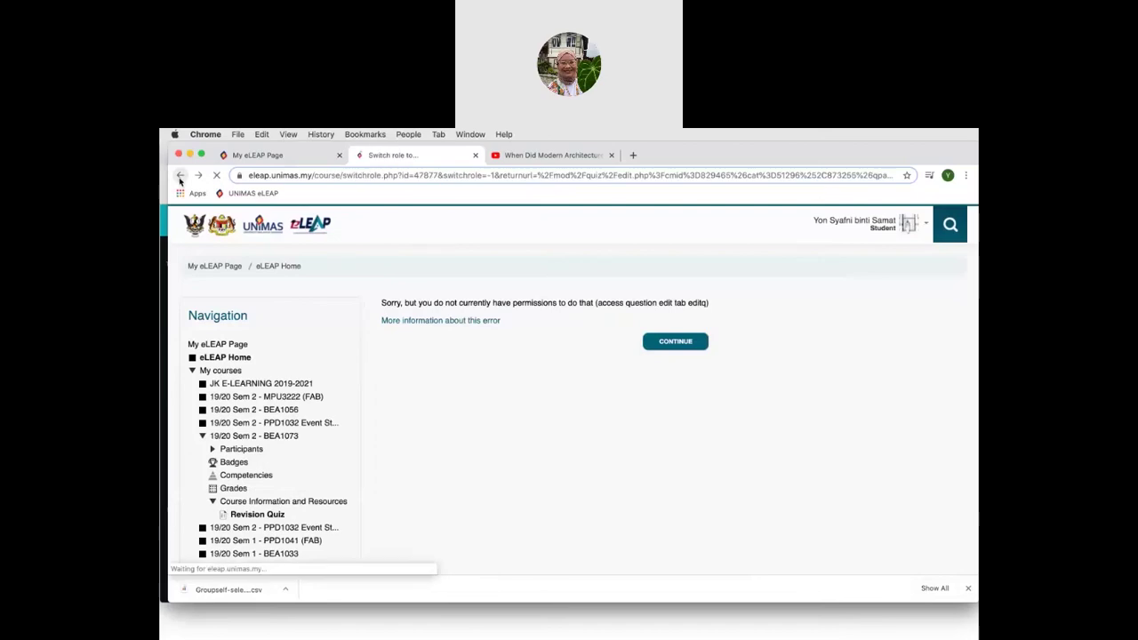
{"action": "left_click", "coordinate": [179, 175]}
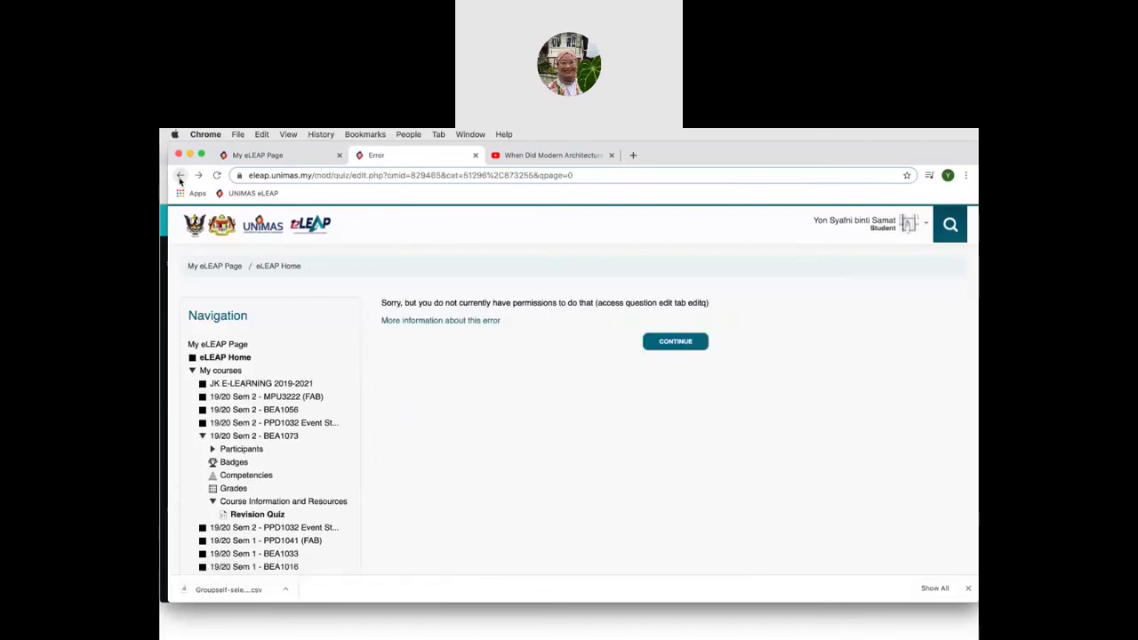
{"action": "left_click", "coordinate": [179, 176]}
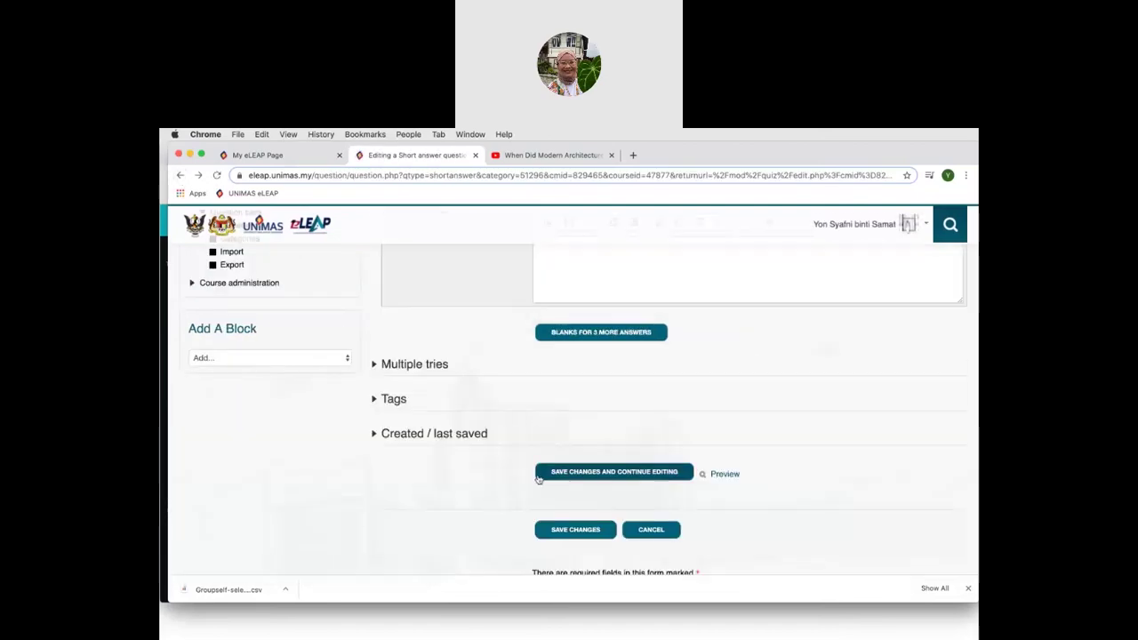
{"action": "left_click", "coordinate": [586, 530]}
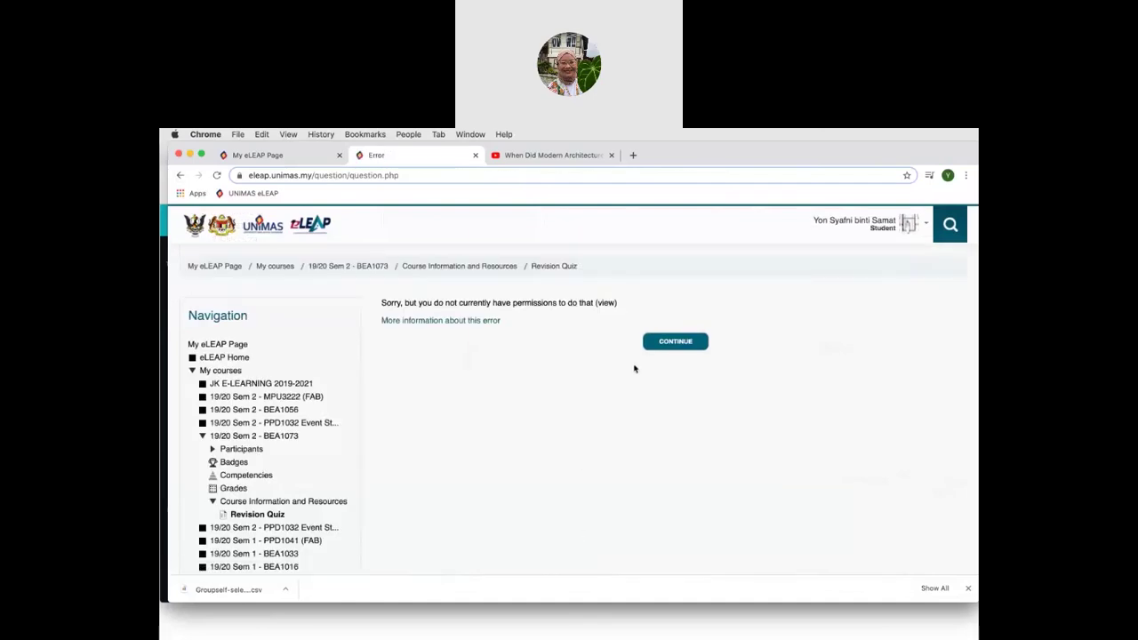
{"action": "left_click", "coordinate": [675, 342]}
Open 19/20 Sem 2 - BEA1073 History of Architecture 1 and scroll through its sections as a student.
{"action": "scroll", "coordinate": [669, 348], "scroll_direction": "down", "scroll_amount": 5}
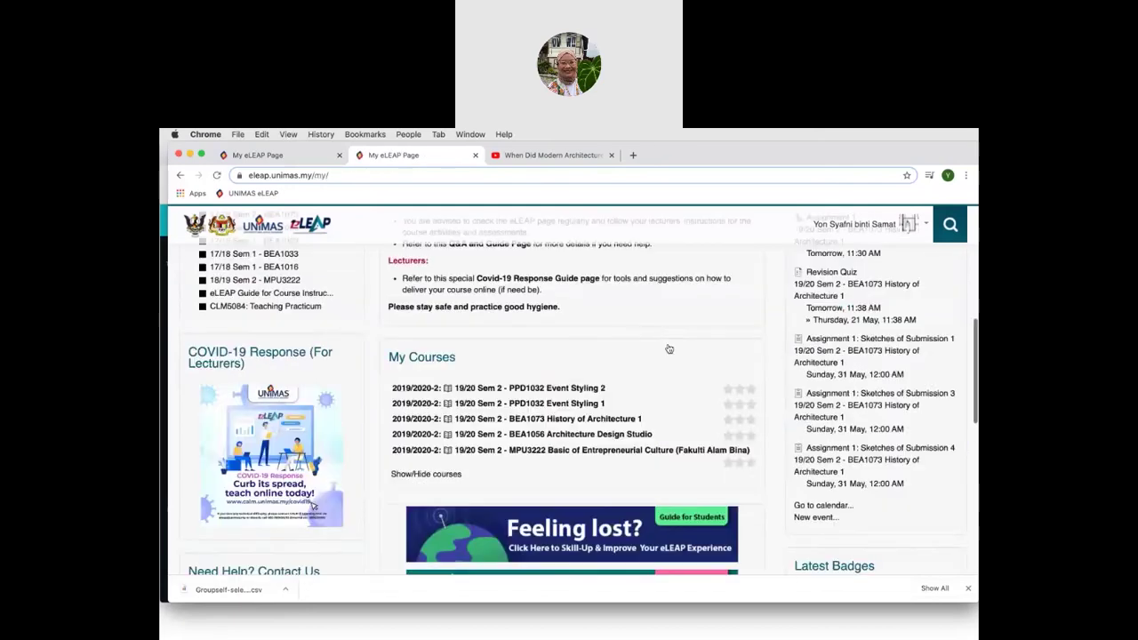
{"action": "left_click", "coordinate": [561, 367]}
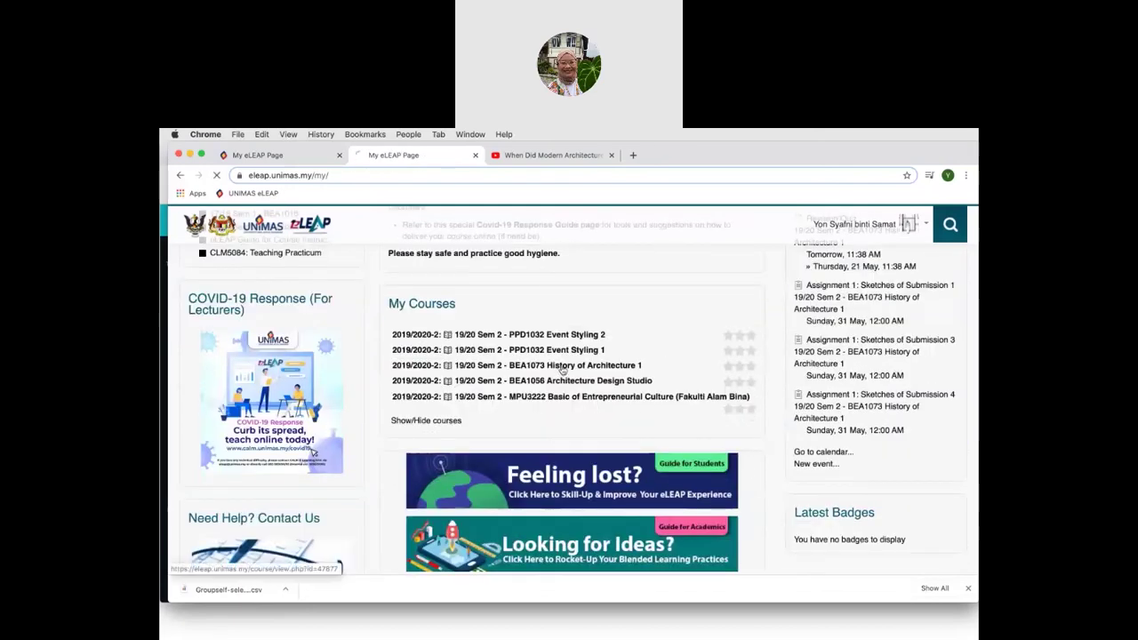
{"action": "scroll", "coordinate": [587, 435], "scroll_direction": "down", "scroll_amount": 15}
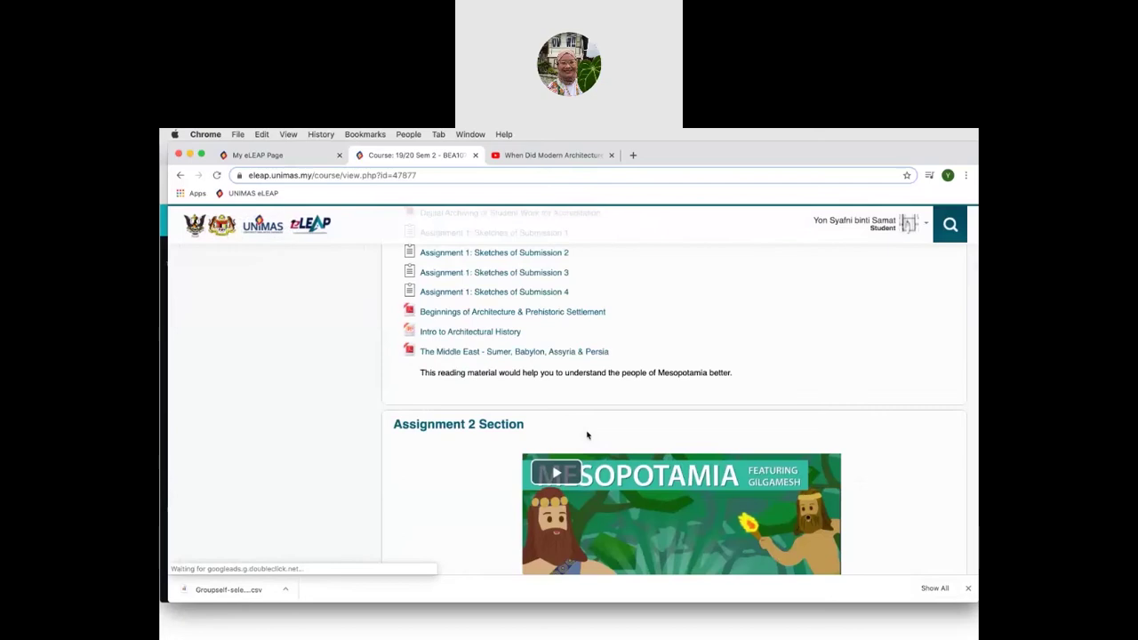
{"action": "scroll", "coordinate": [586, 435], "scroll_direction": "down", "scroll_amount": 10}
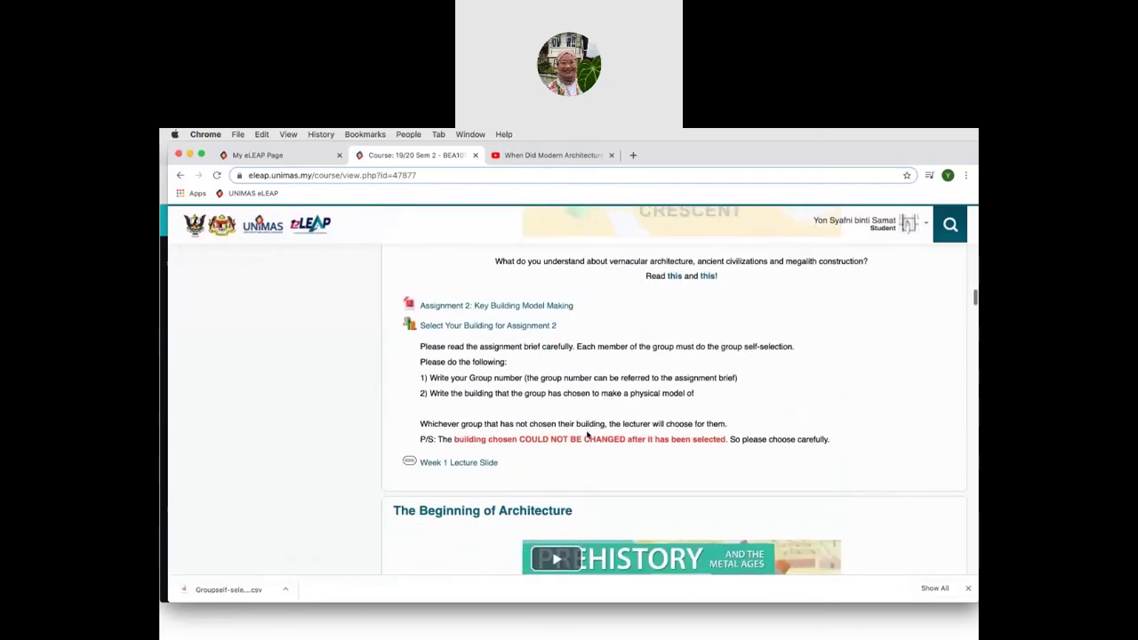
{"action": "scroll", "coordinate": [587, 435], "scroll_direction": "down", "scroll_amount": 5}
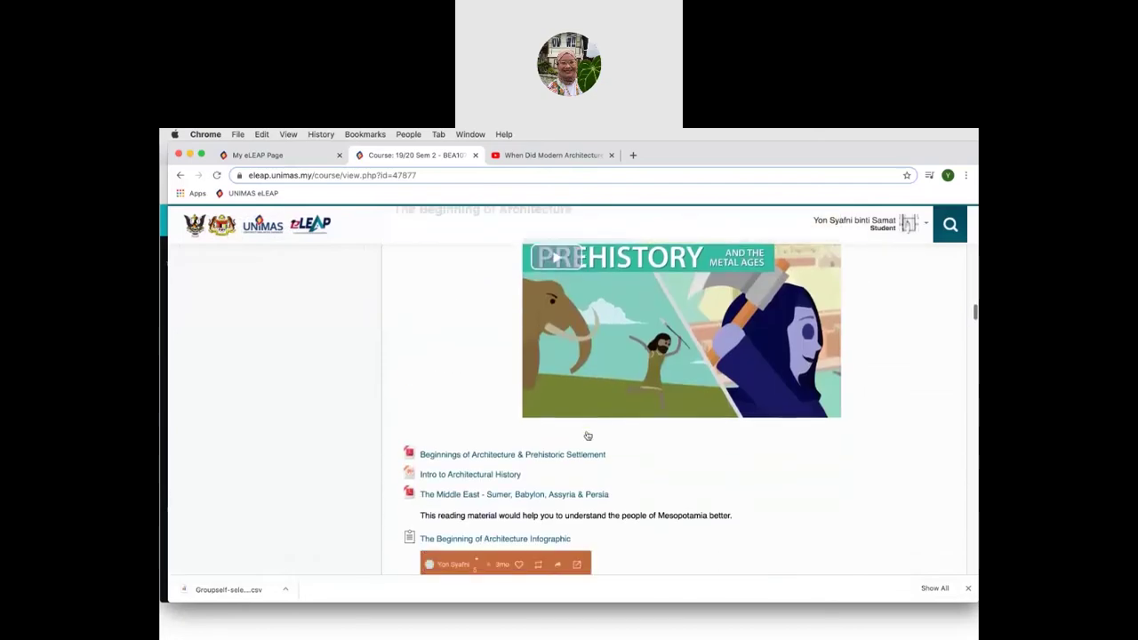
{"action": "scroll", "coordinate": [587, 435], "scroll_direction": "down", "scroll_amount": 5}
{"action": "scroll", "coordinate": [665, 434], "scroll_direction": "down", "scroll_amount": 8}
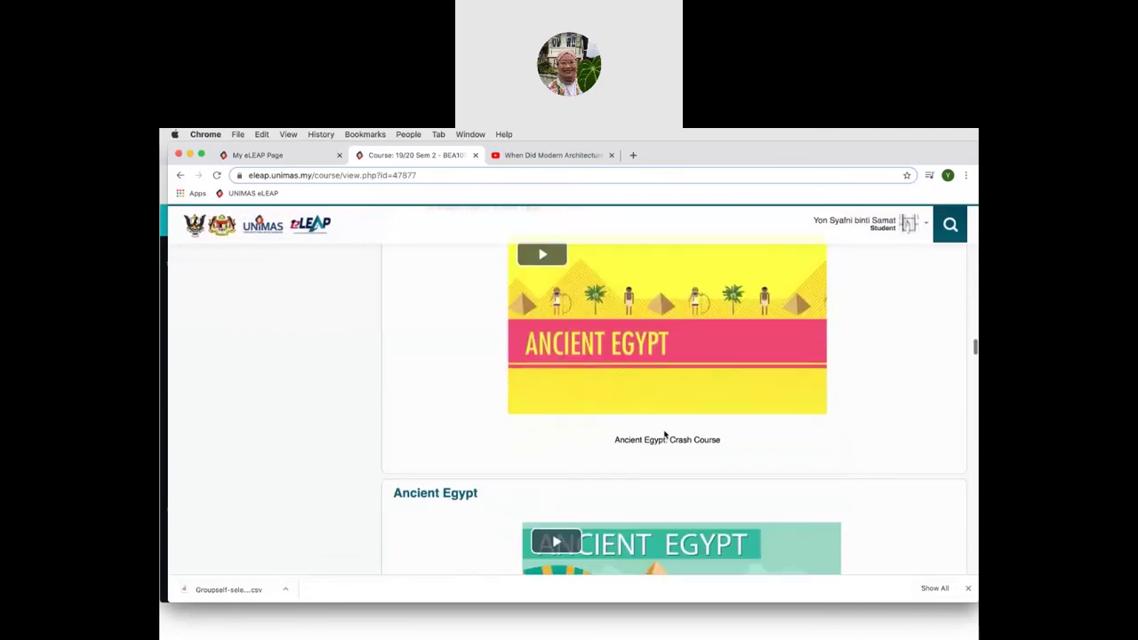
{"action": "scroll", "coordinate": [665, 435], "scroll_direction": "down", "scroll_amount": 3}
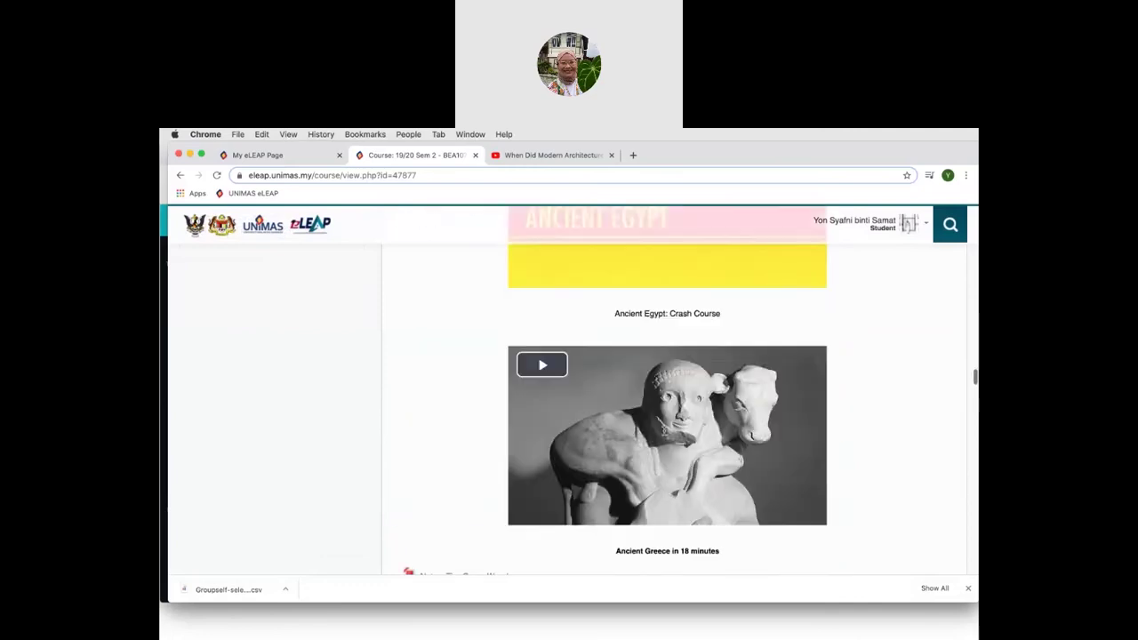
{"action": "scroll", "coordinate": [665, 435], "scroll_direction": "down", "scroll_amount": 3}
Return from the Student role to the normal teacher role.
{"action": "left_click", "coordinate": [927, 224]}
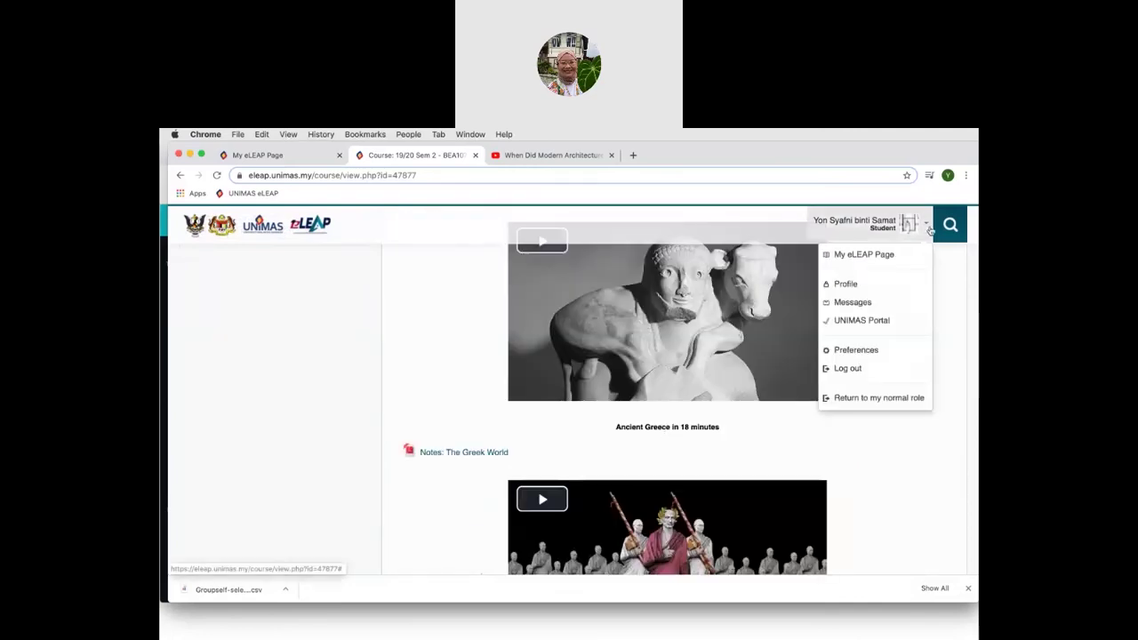
{"action": "left_click", "coordinate": [878, 398]}
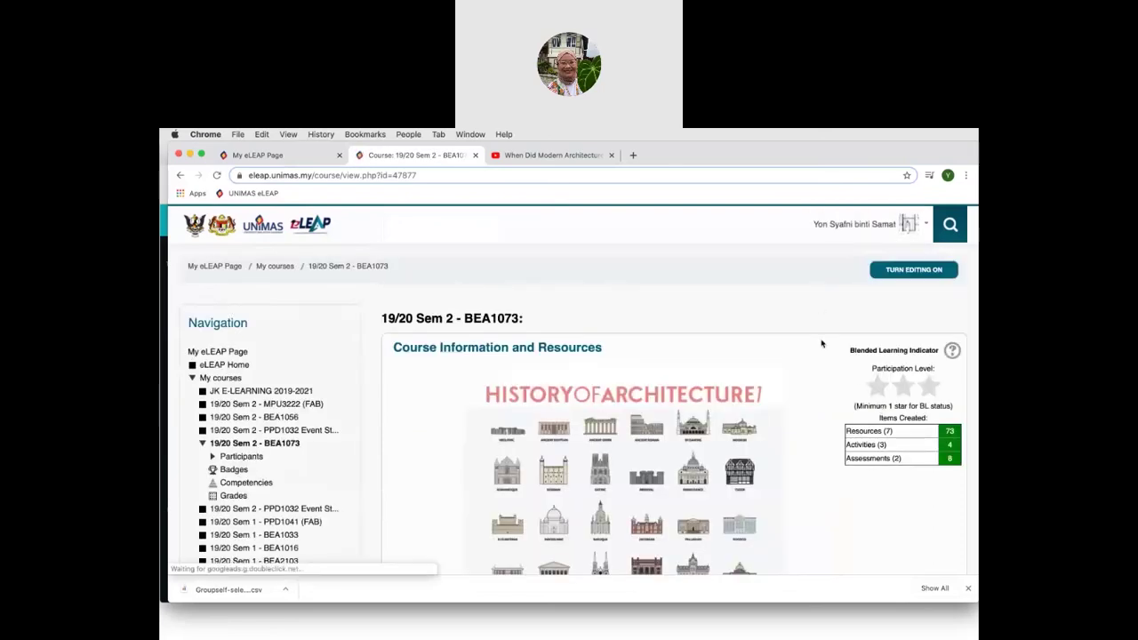
{"action": "scroll", "coordinate": [821, 344], "scroll_direction": "down", "scroll_amount": 10}
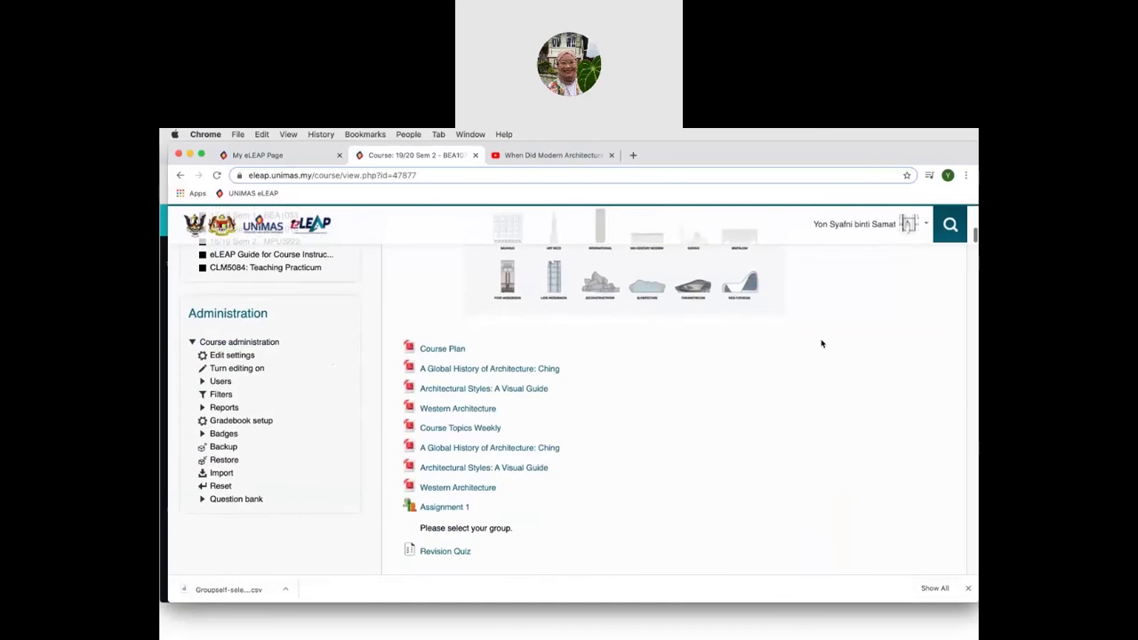
{"action": "scroll", "coordinate": [822, 344], "scroll_direction": "down", "scroll_amount": 3}
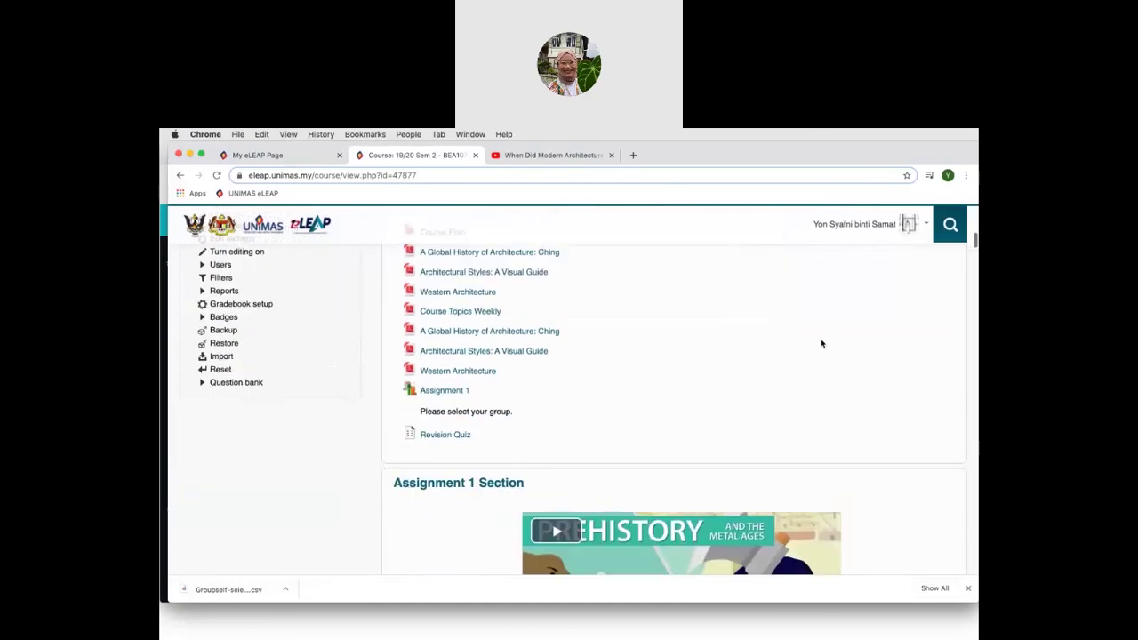
Turn editing on and open the Revision Quiz to start a preview.
{"action": "left_click", "coordinate": [260, 254]}
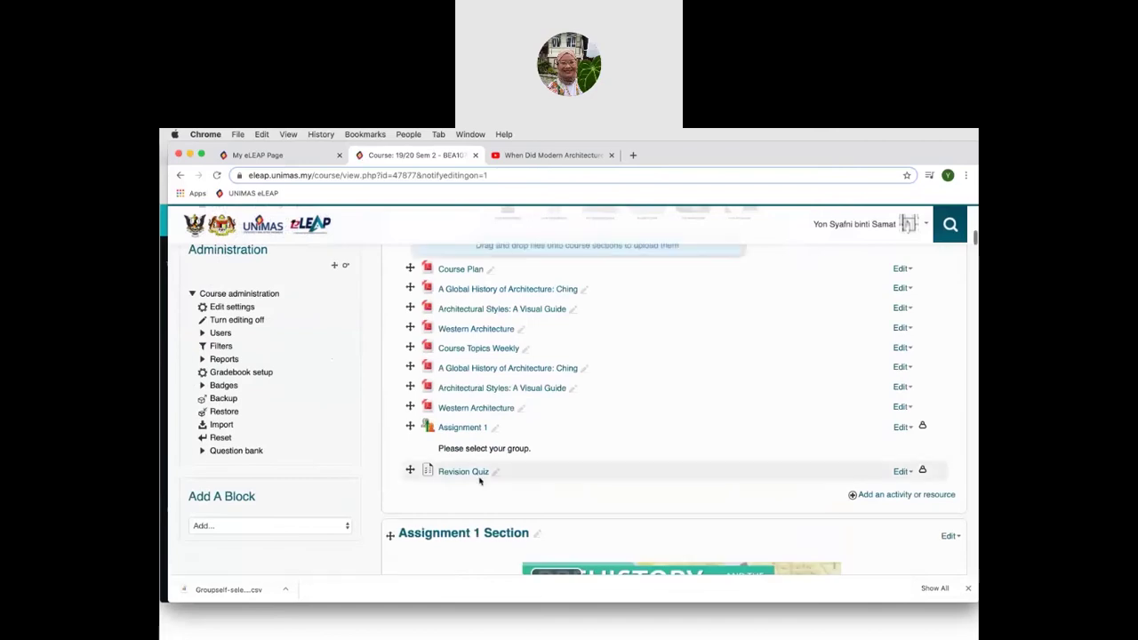
{"action": "left_click", "coordinate": [467, 474]}
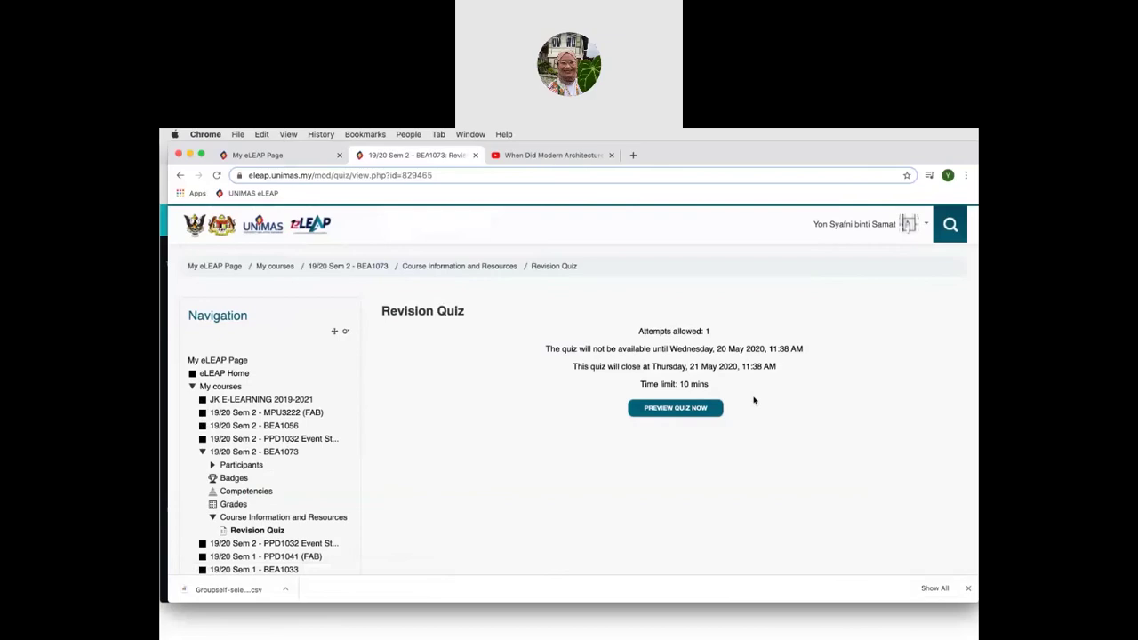
{"action": "left_click", "coordinate": [708, 414]}
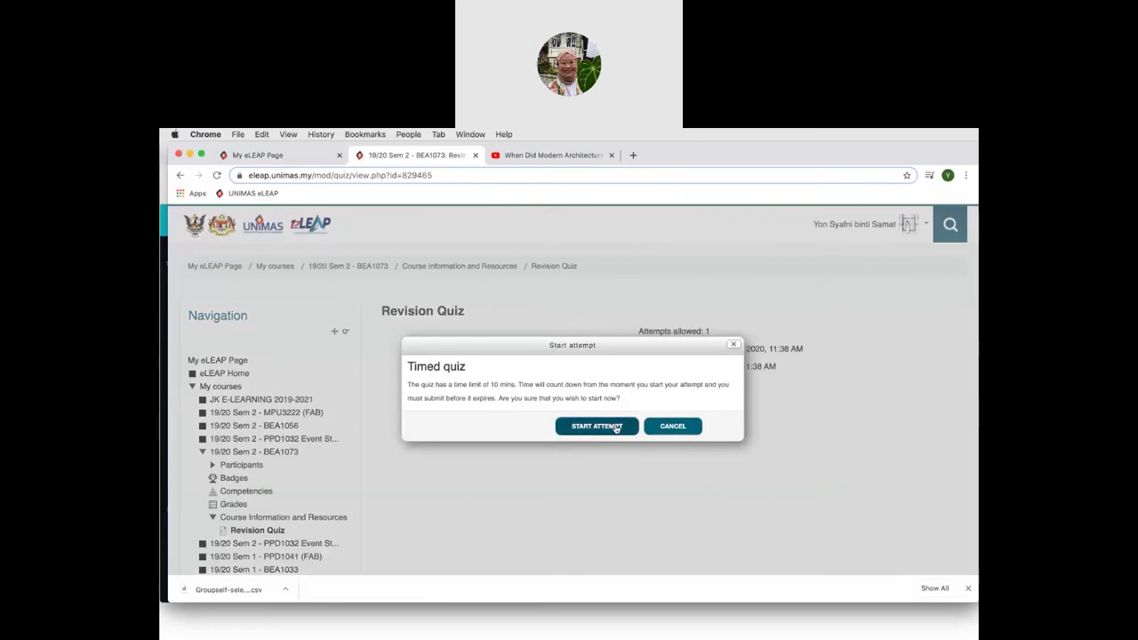
Start the timed Revision Quiz preview attempt, then go to Course Information and Resources.
{"action": "left_click", "coordinate": [615, 427]}
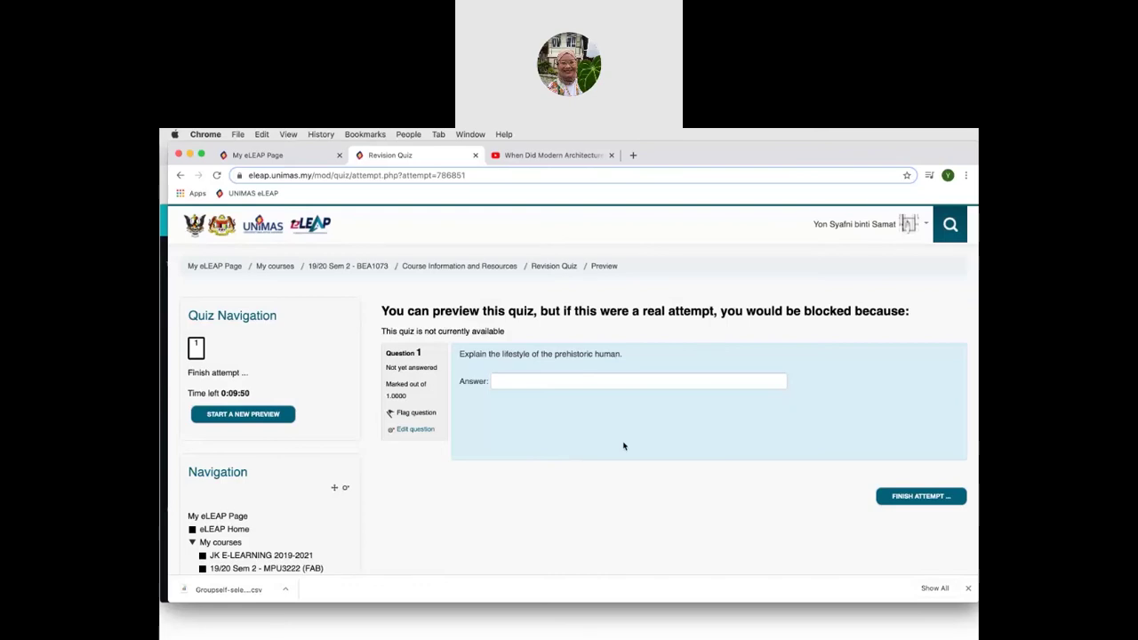
{"action": "left_click", "coordinate": [494, 266]}
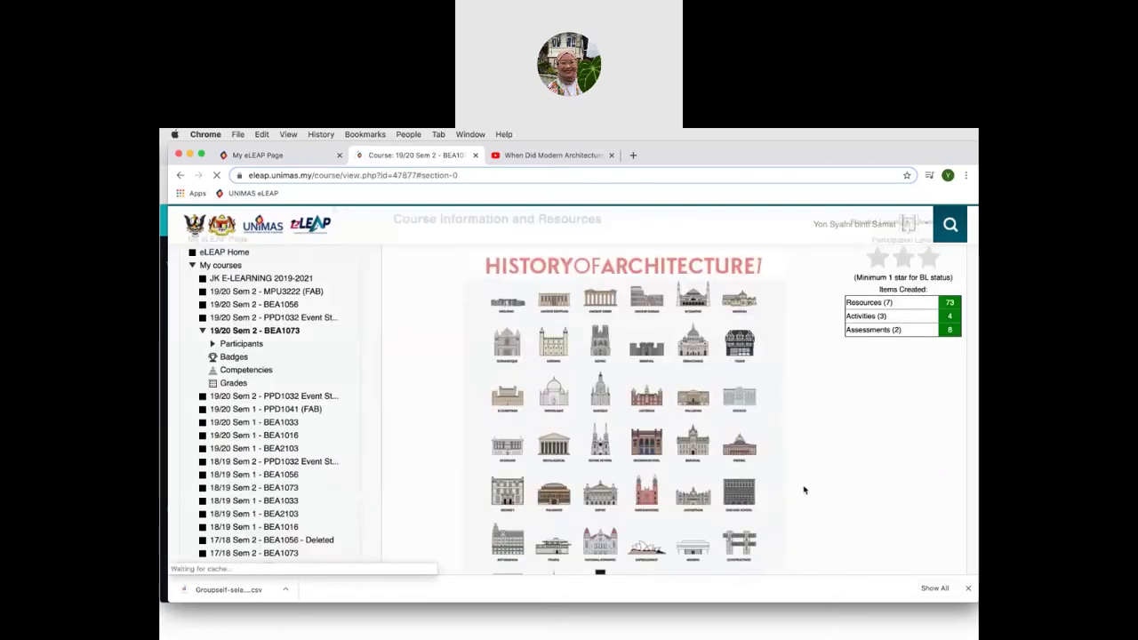
Change the Revision Quiz opening day to 19 May 2020 and save back to the course.
{"action": "scroll", "coordinate": [804, 490], "scroll_direction": "down", "scroll_amount": 10}
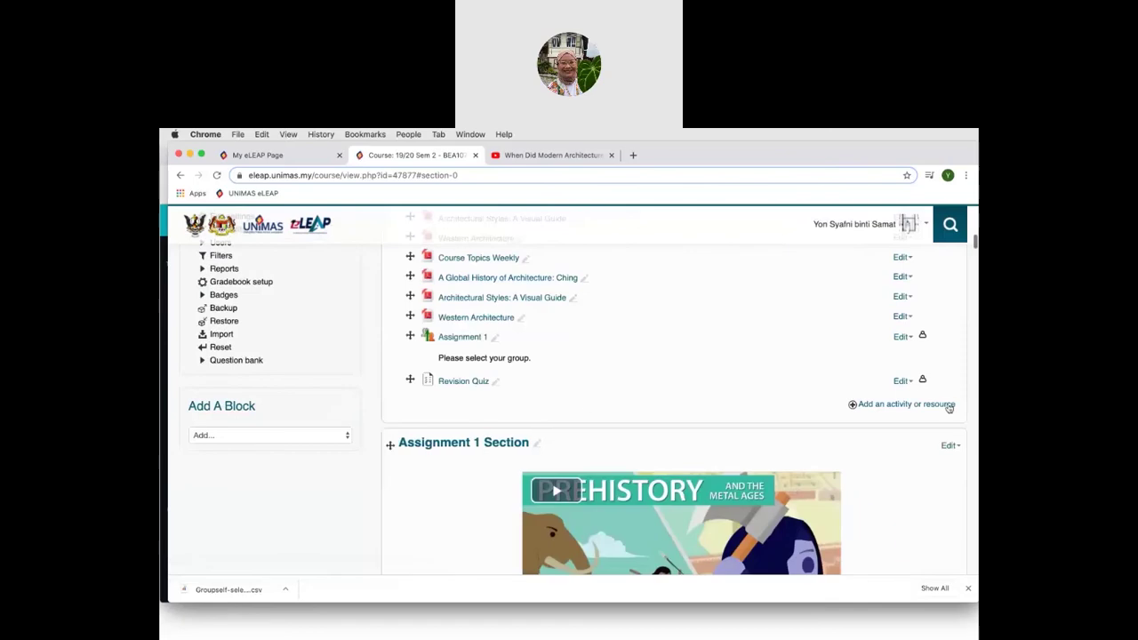
{"action": "left_click", "coordinate": [901, 380]}
{"action": "left_click", "coordinate": [897, 397]}
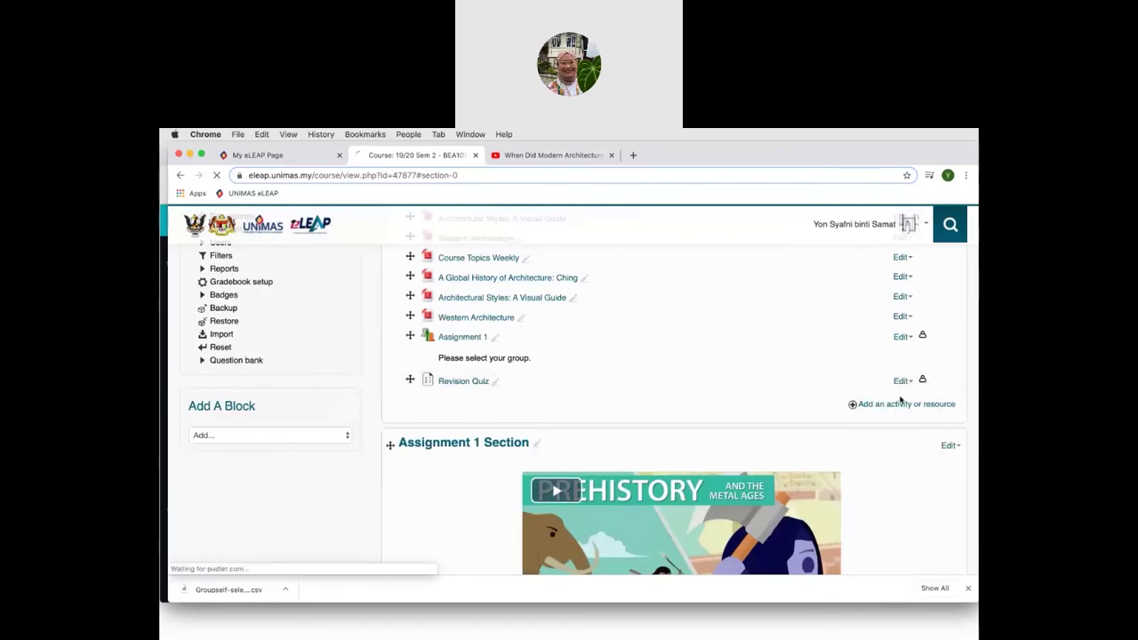
{"action": "scroll", "coordinate": [605, 364], "scroll_direction": "down", "scroll_amount": 10}
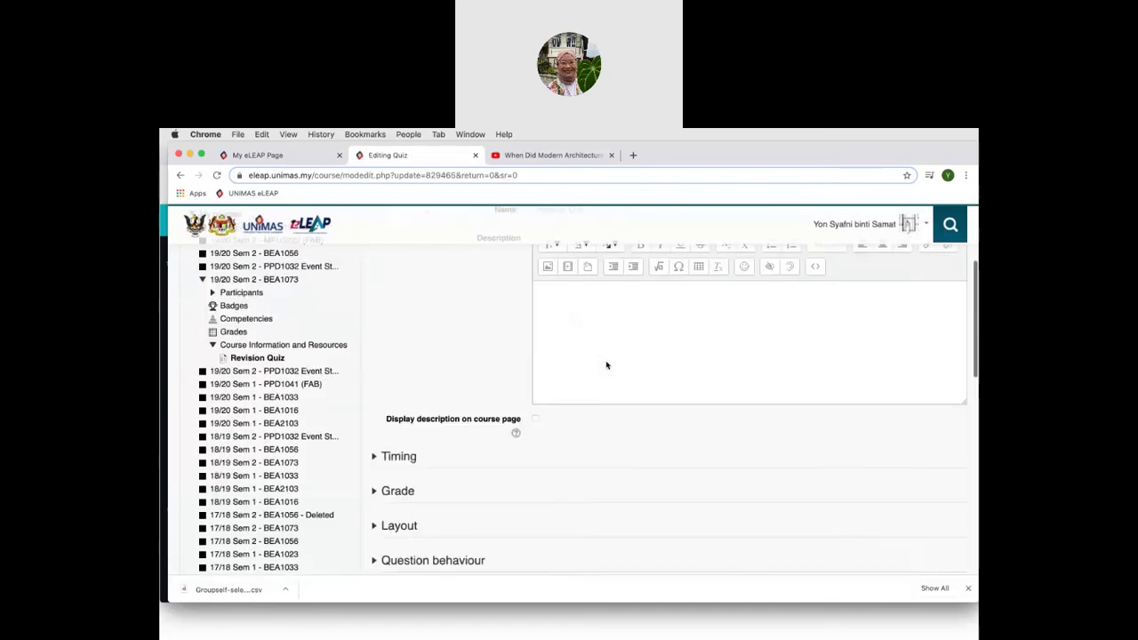
{"action": "left_click", "coordinate": [392, 278]}
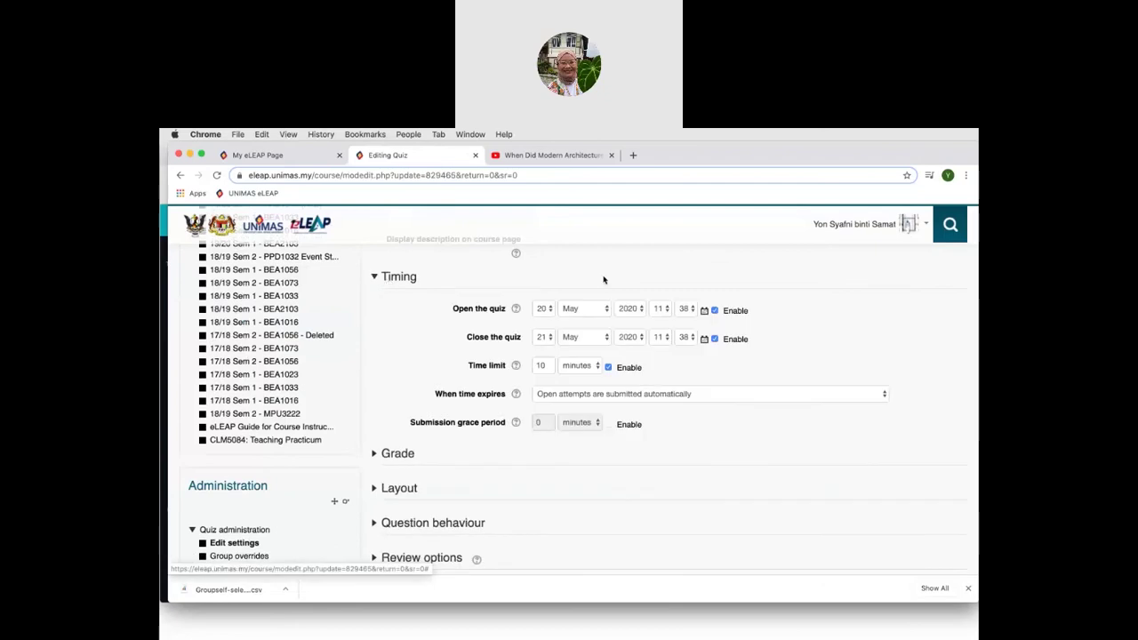
{"action": "left_click", "coordinate": [544, 309]}
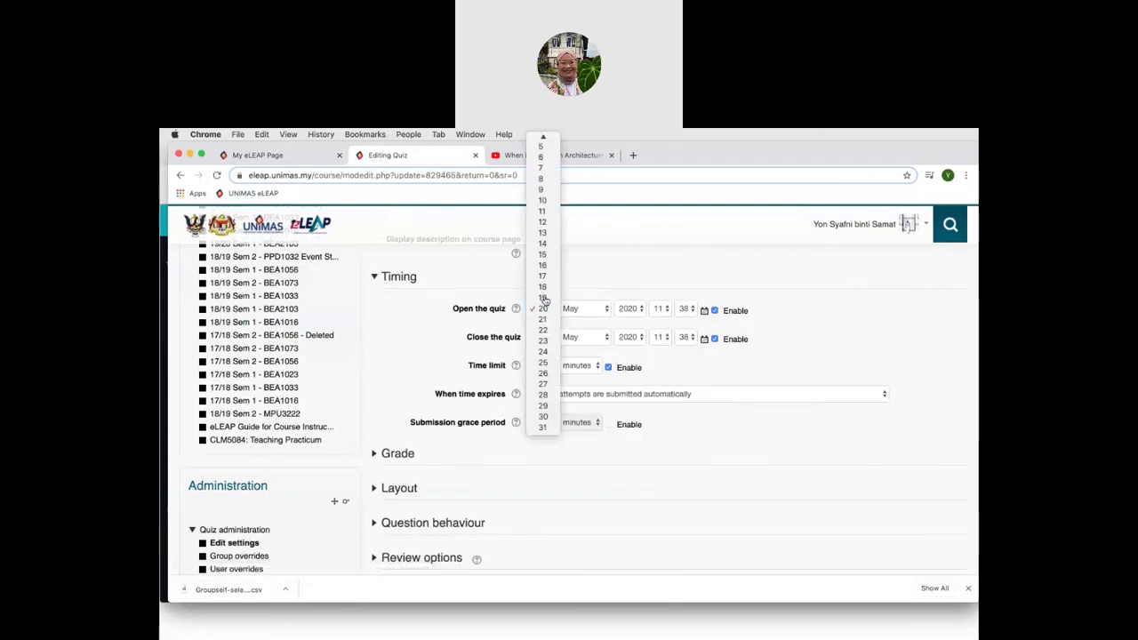
{"action": "left_click", "coordinate": [543, 299]}
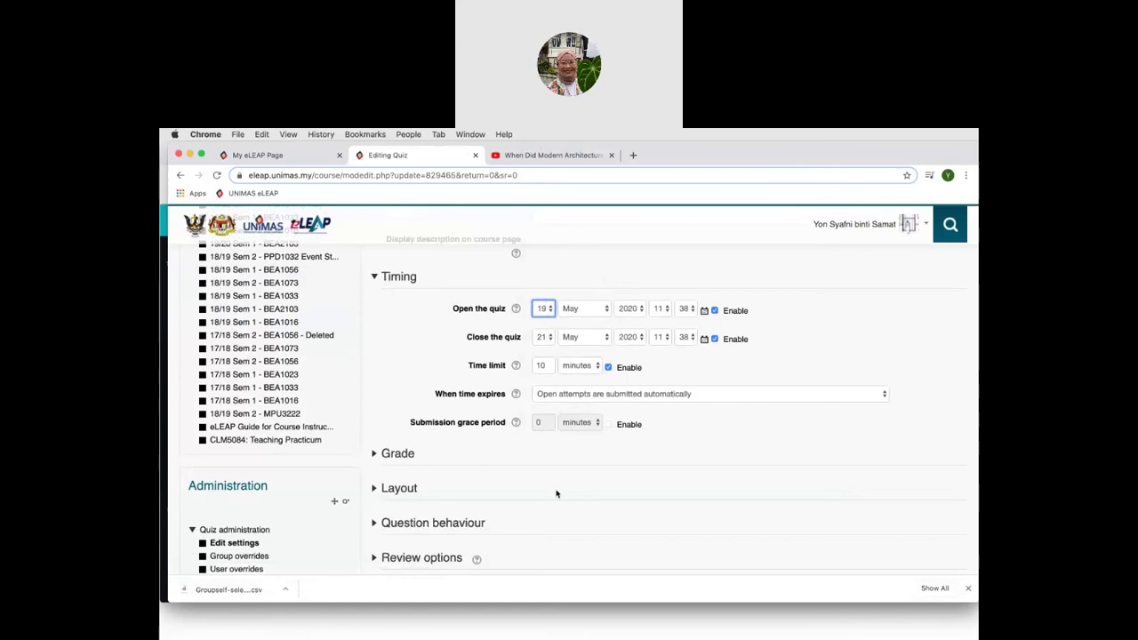
{"action": "scroll", "coordinate": [556, 492], "scroll_direction": "down", "scroll_amount": 10}
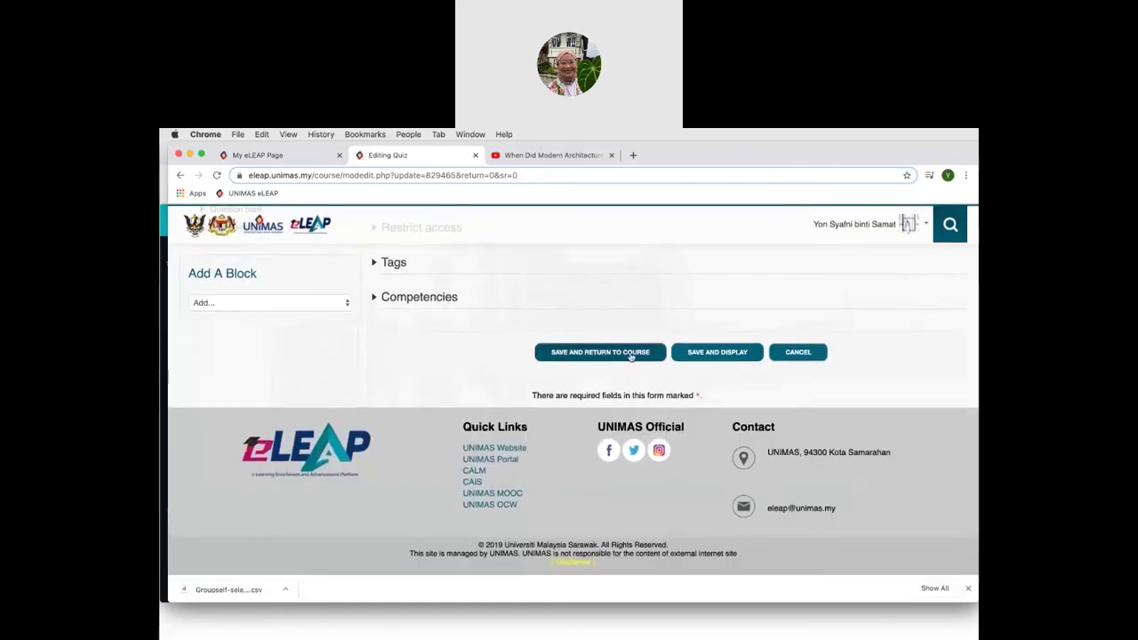
{"action": "left_click", "coordinate": [630, 355]}
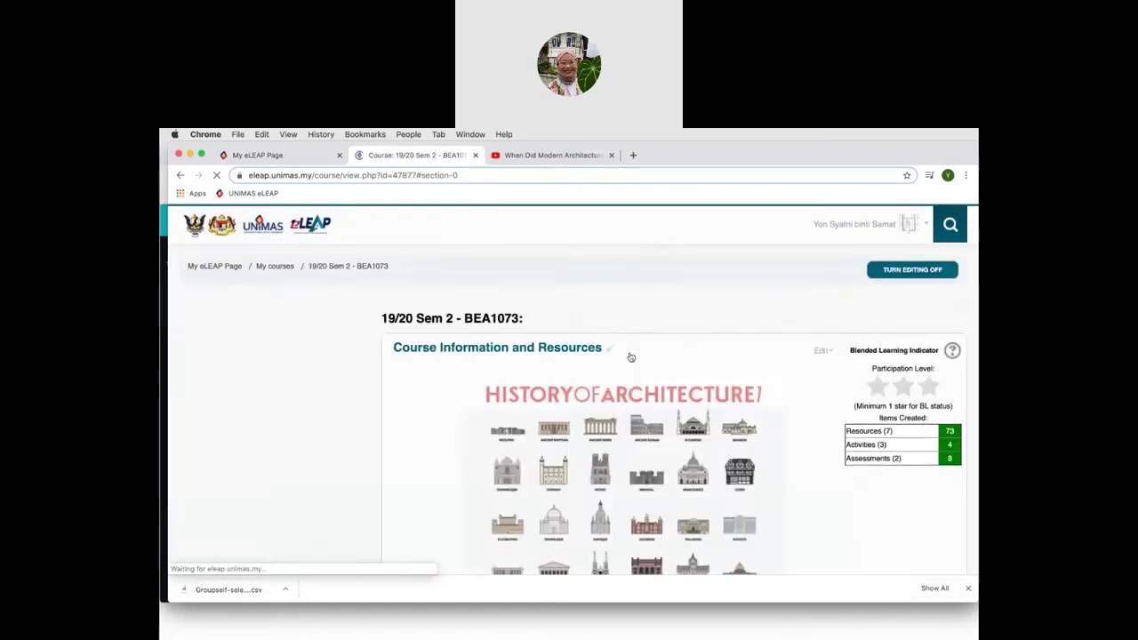
{"action": "scroll", "coordinate": [709, 461], "scroll_direction": "down", "scroll_amount": 5}
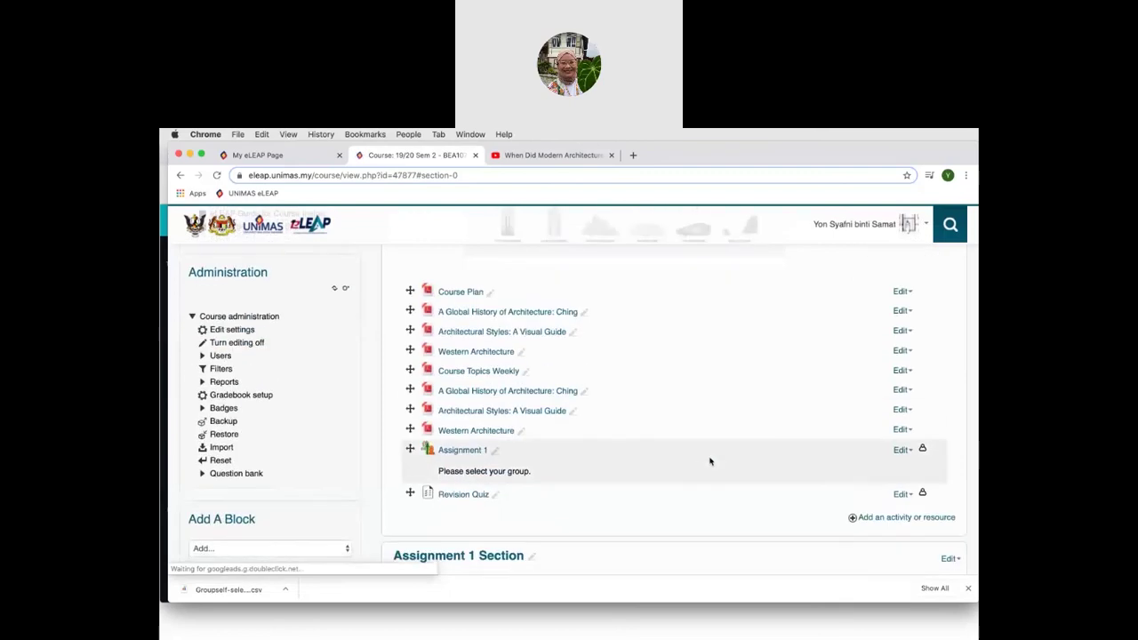
Switch the BEA1073 course view to the Student role from the user menu.
{"action": "scroll", "coordinate": [710, 462], "scroll_direction": "down", "scroll_amount": 2}
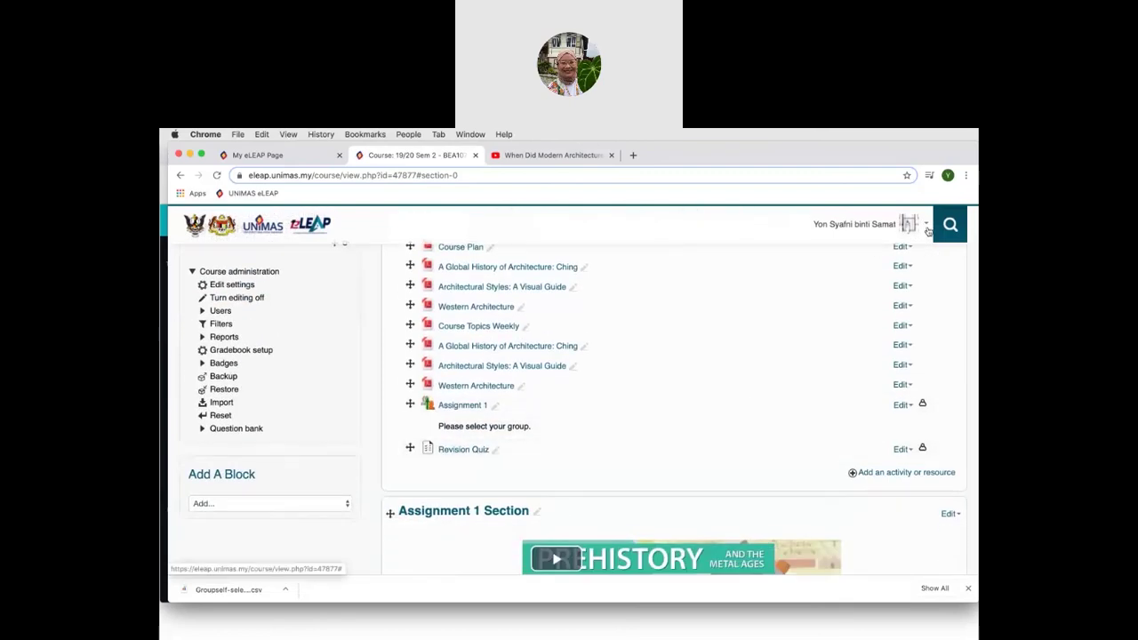
{"action": "left_click", "coordinate": [927, 230]}
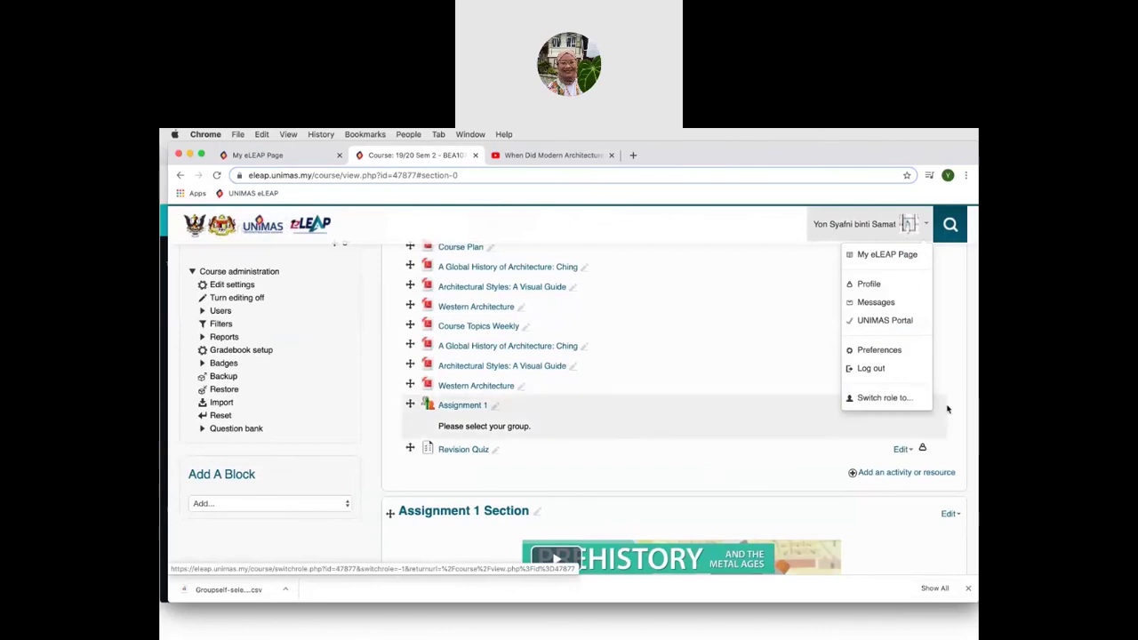
{"action": "left_click", "coordinate": [888, 397]}
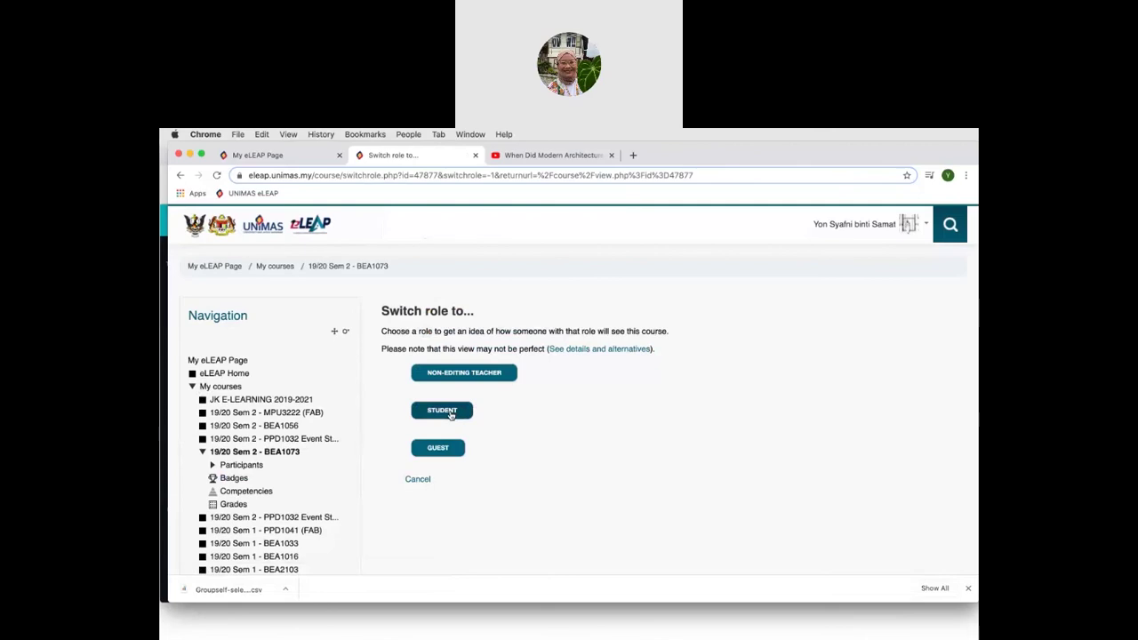
{"action": "left_click", "coordinate": [451, 415]}
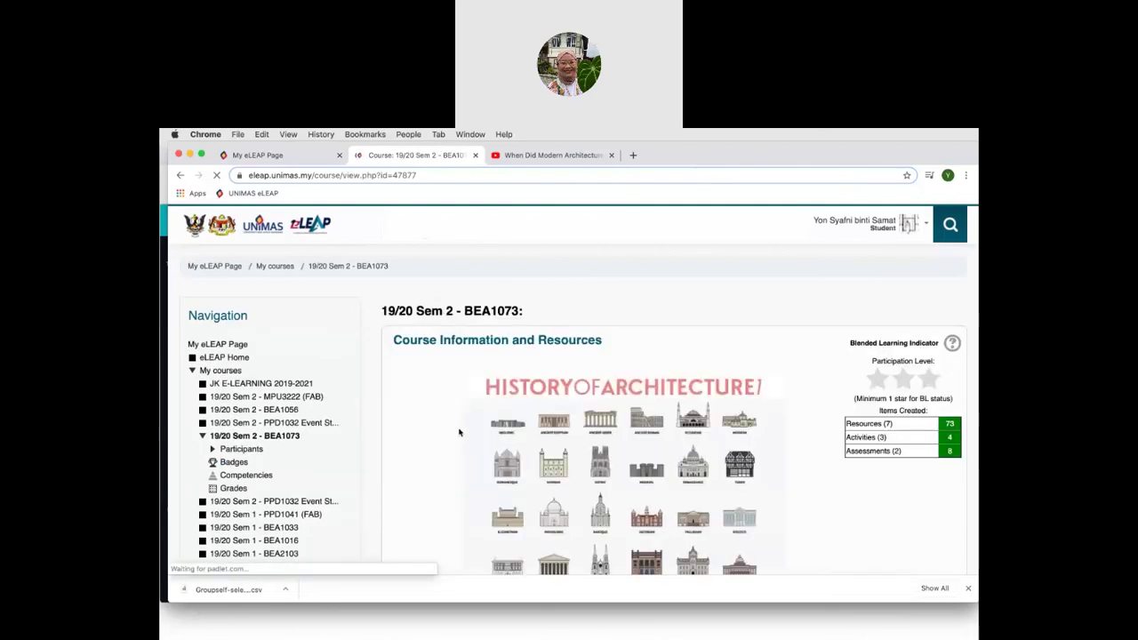
As a student, start a timed Revision Quiz attempt and answer question 1 with 'nomadic'.
{"action": "scroll", "coordinate": [460, 432], "scroll_direction": "down", "scroll_amount": 4}
{"action": "scroll", "coordinate": [460, 434], "scroll_direction": "down", "scroll_amount": 8}
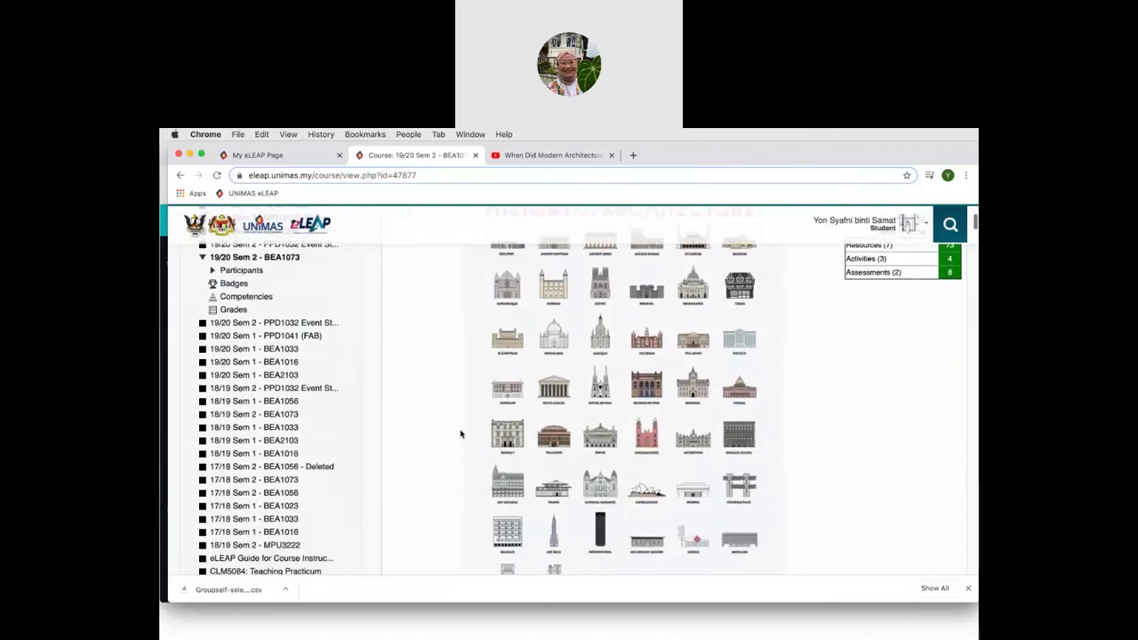
{"action": "scroll", "coordinate": [461, 433], "scroll_direction": "down", "scroll_amount": 2}
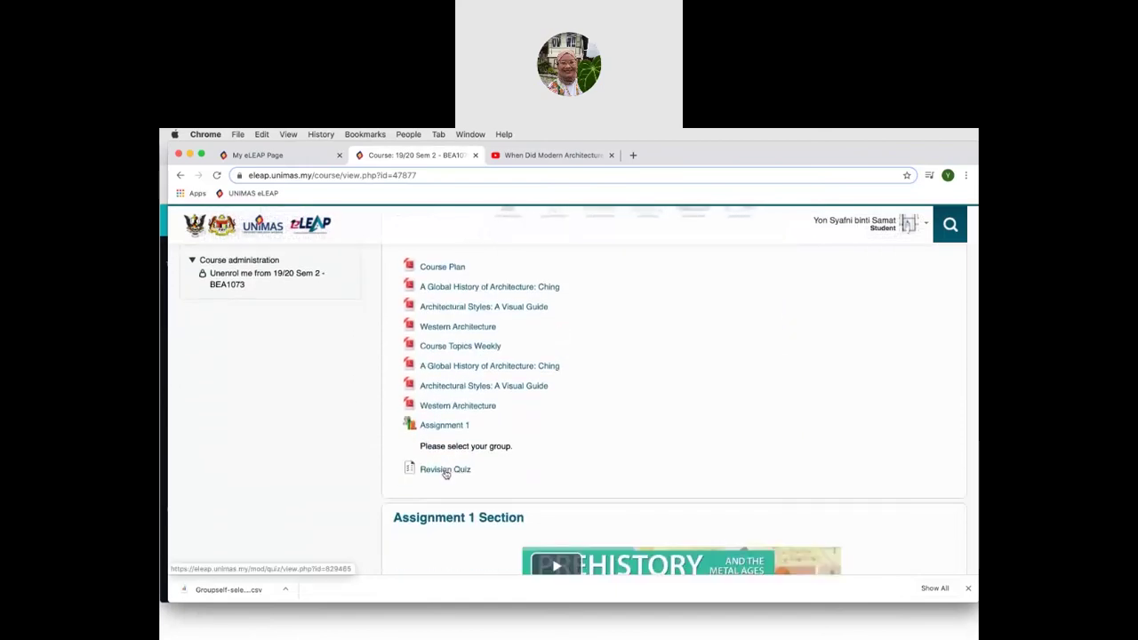
{"action": "left_click", "coordinate": [445, 471]}
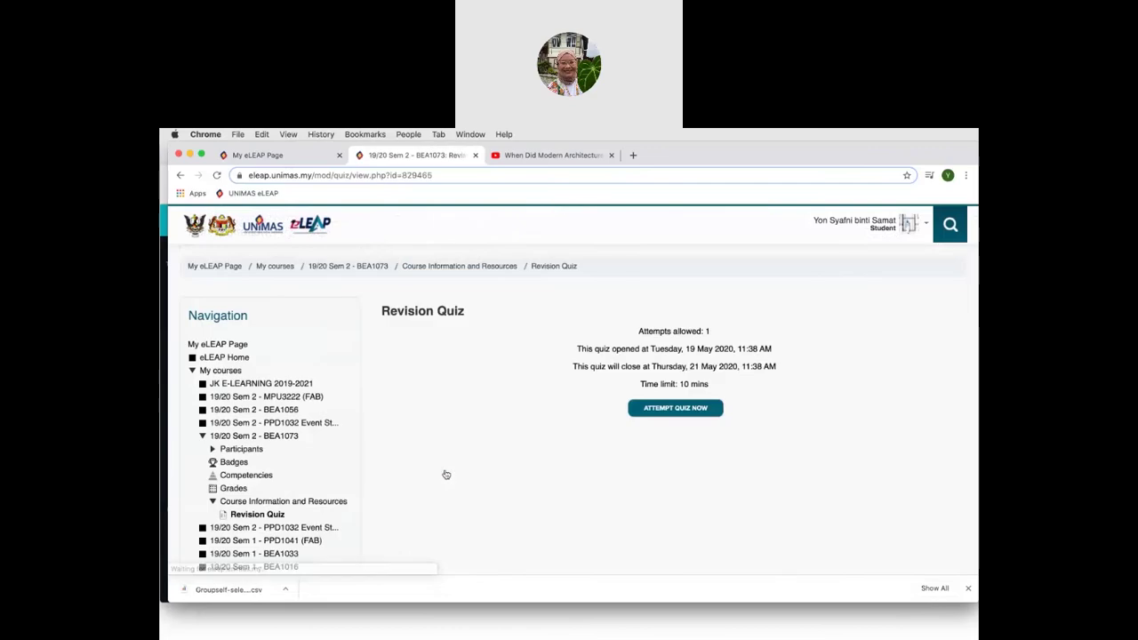
{"action": "left_click", "coordinate": [680, 409]}
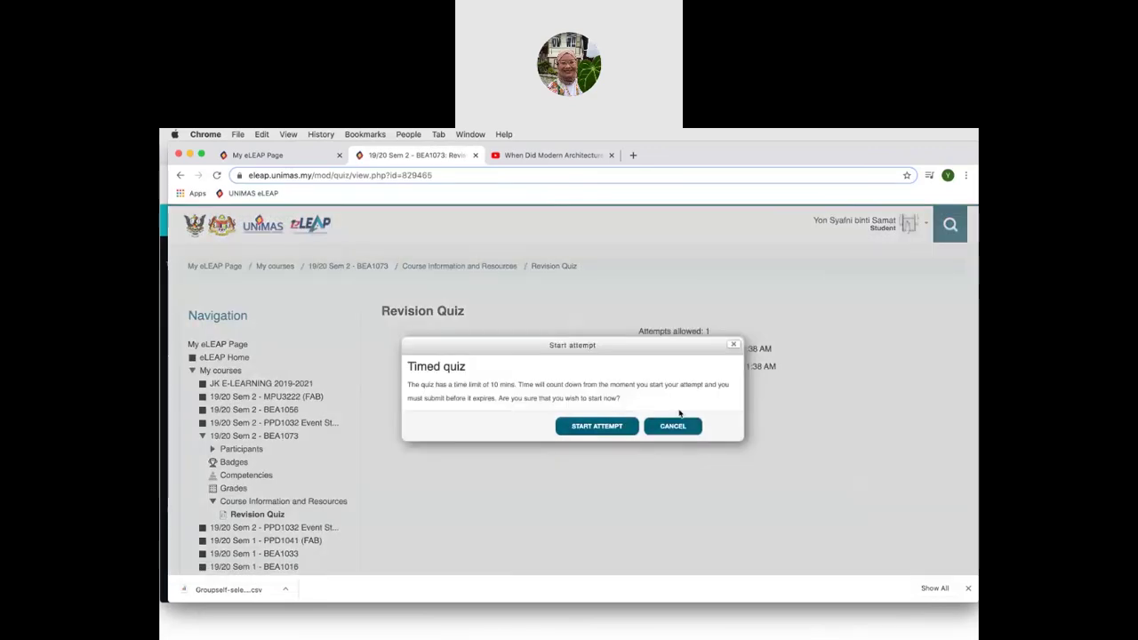
{"action": "left_click", "coordinate": [622, 426]}
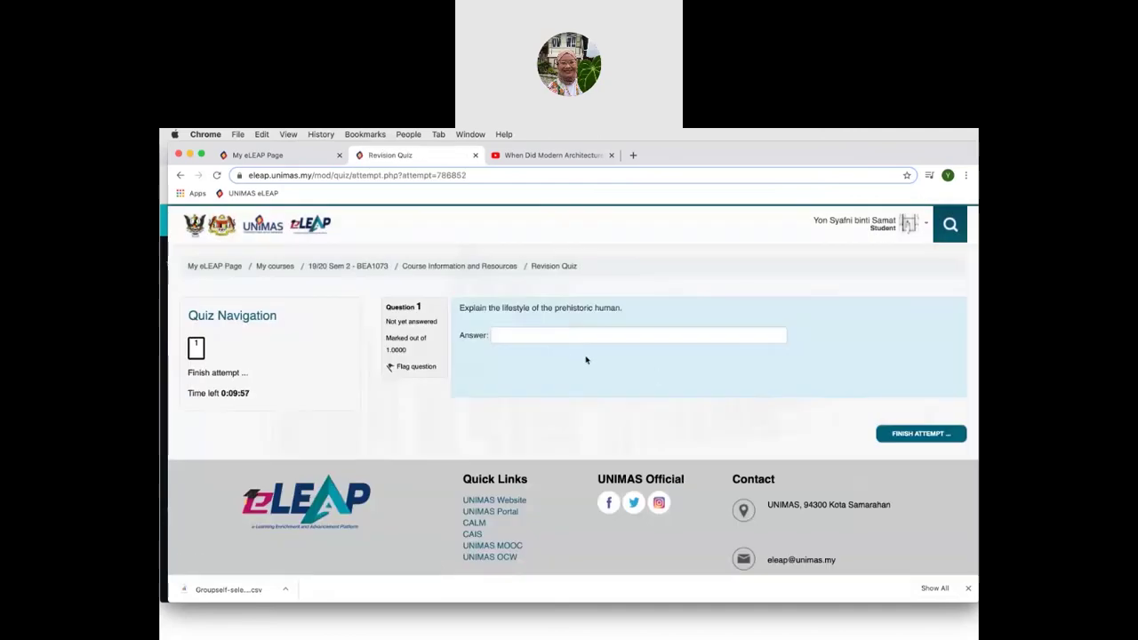
{"action": "left_click", "coordinate": [568, 335]}
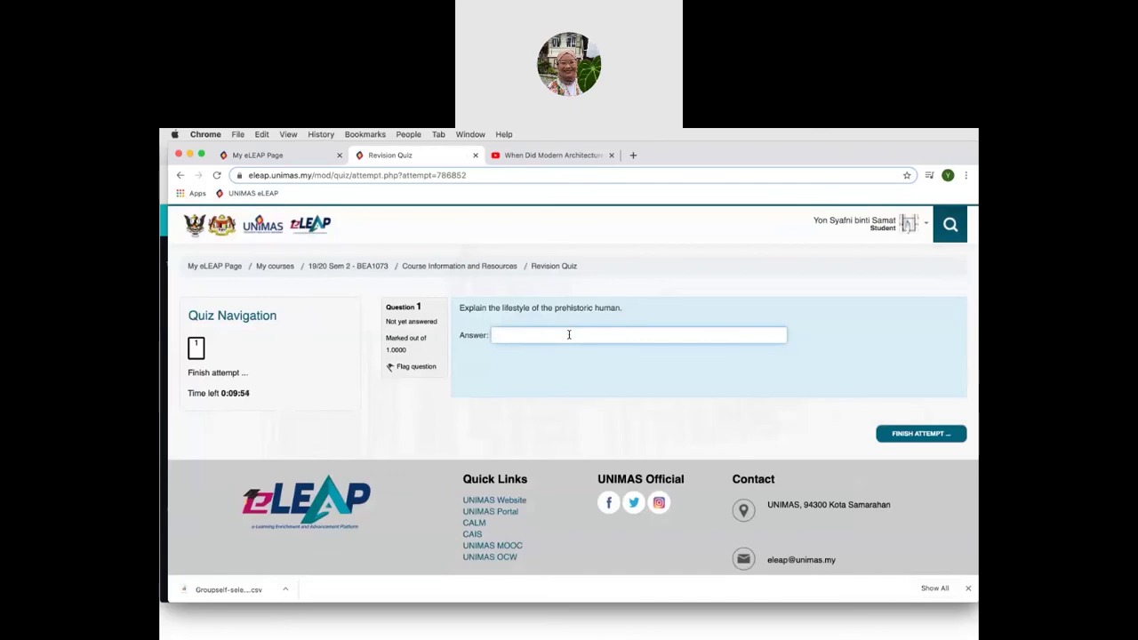
{"action": "type", "text": "nomadic"}
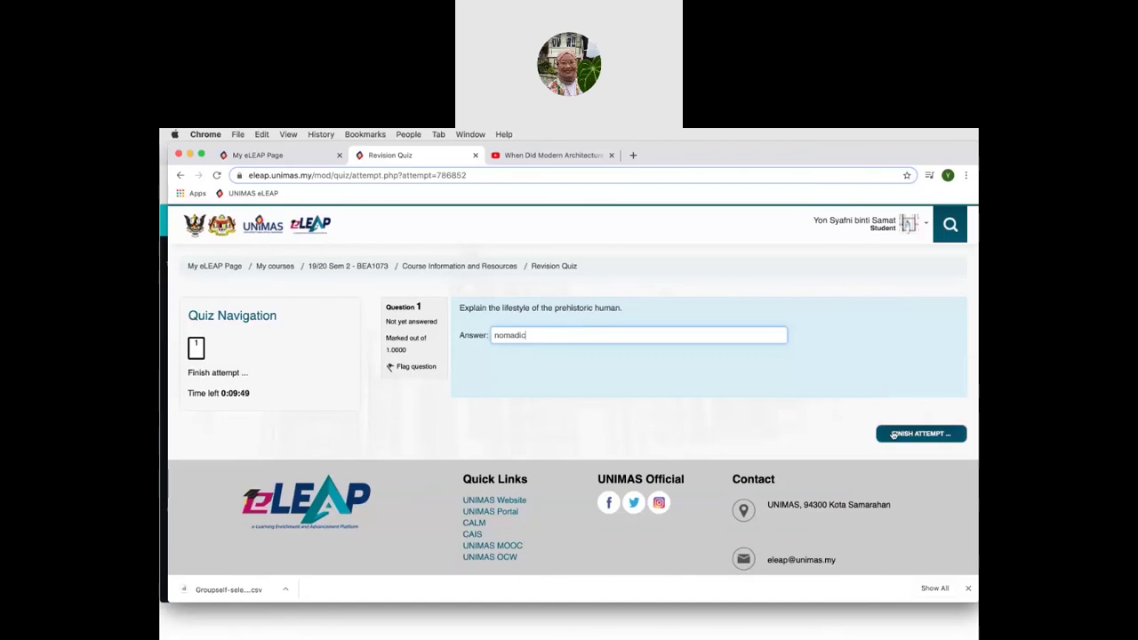
Recheck the 'nomadic' answer, then submit all and finish, getting 0.0000 out of 10.0000.
{"action": "left_click", "coordinate": [893, 435]}
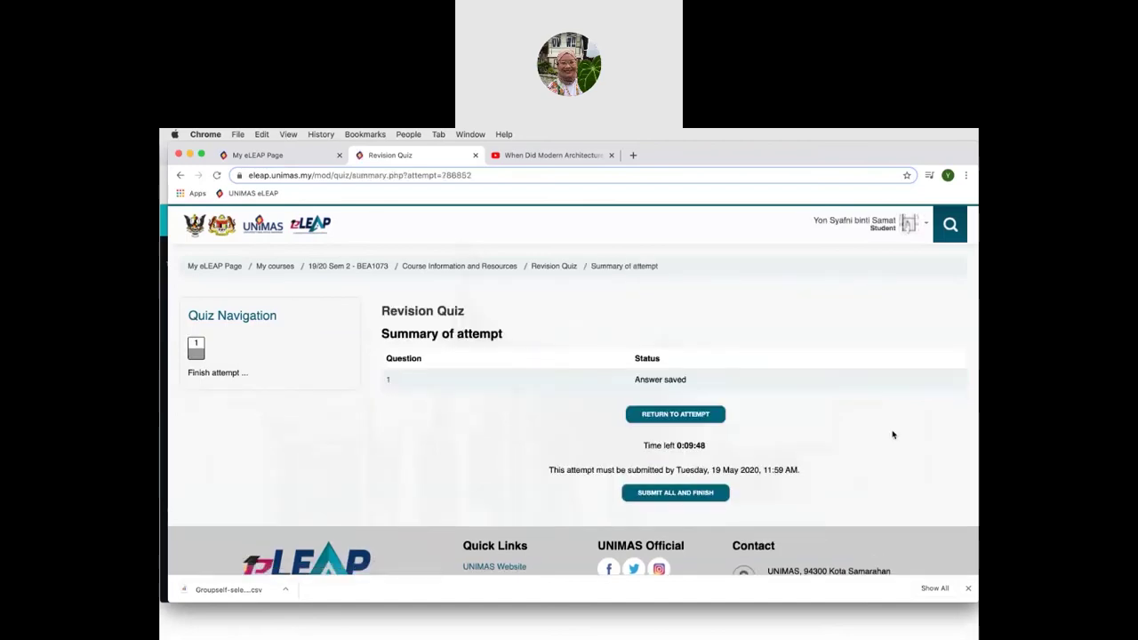
{"action": "left_click", "coordinate": [650, 415]}
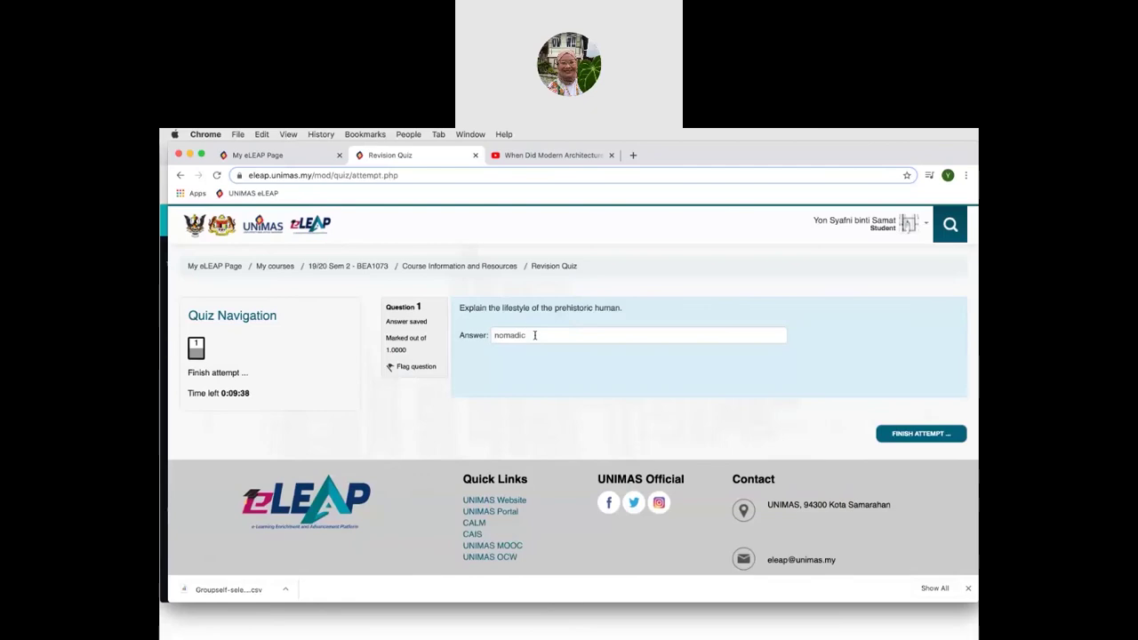
{"action": "left_click", "coordinate": [535, 335]}
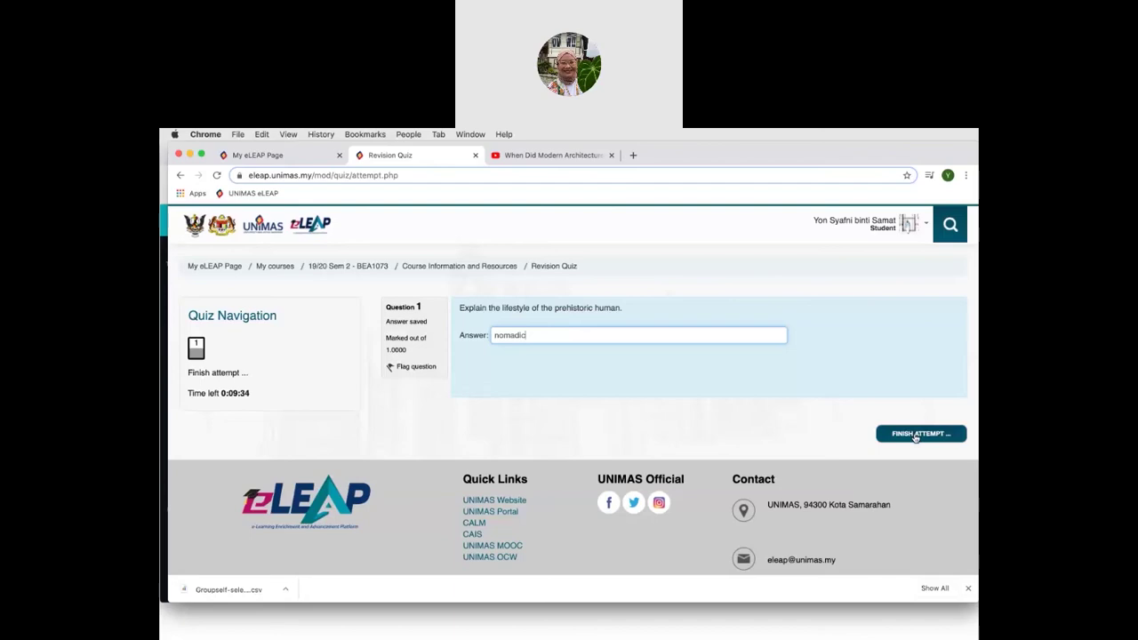
{"action": "left_click", "coordinate": [915, 434]}
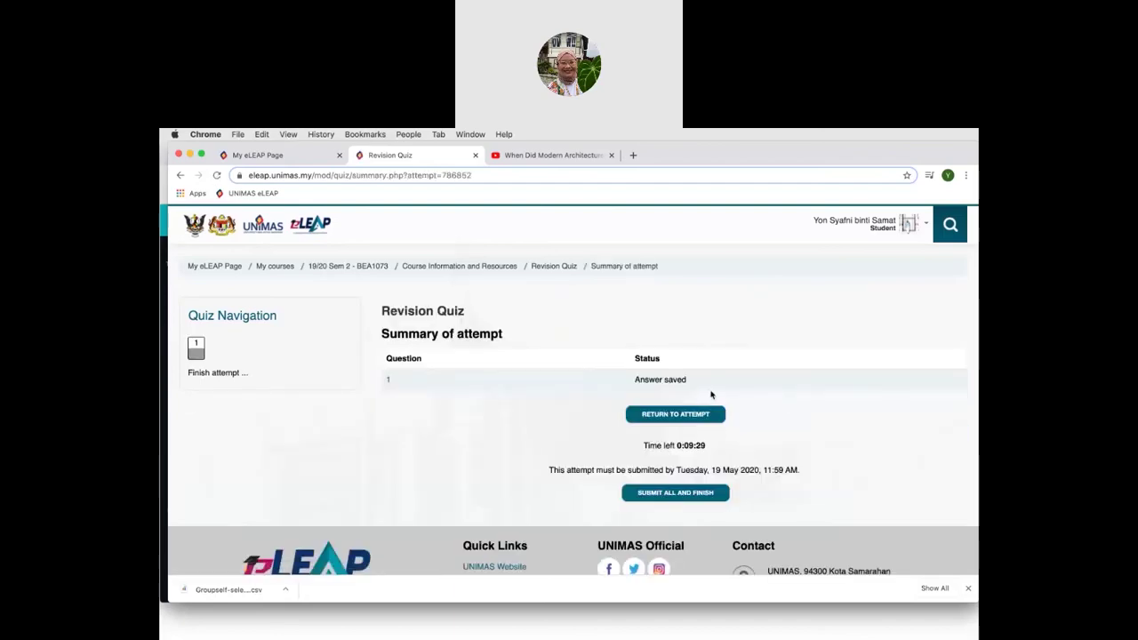
{"action": "left_click", "coordinate": [651, 498]}
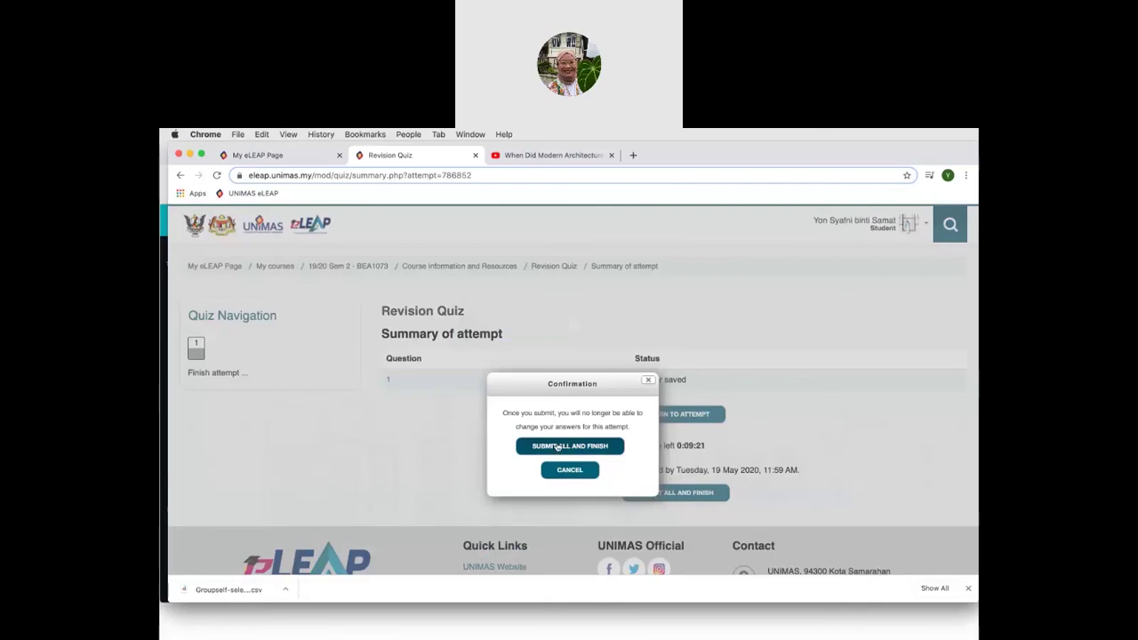
{"action": "left_click", "coordinate": [558, 446]}
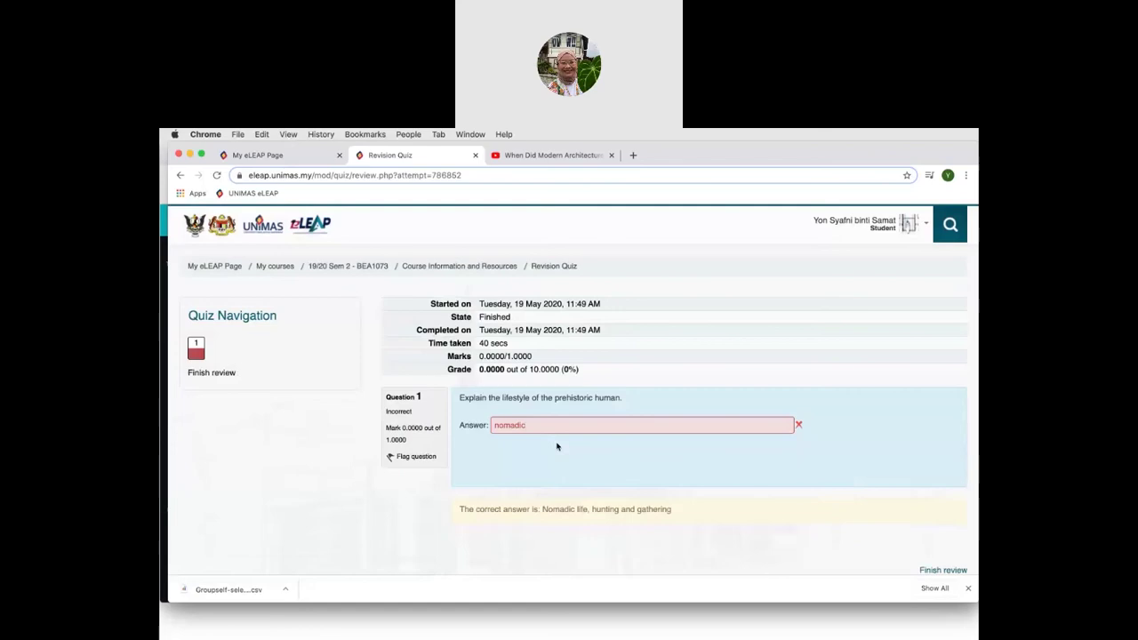
{"action": "scroll", "coordinate": [558, 446], "scroll_direction": "down", "scroll_amount": 1}
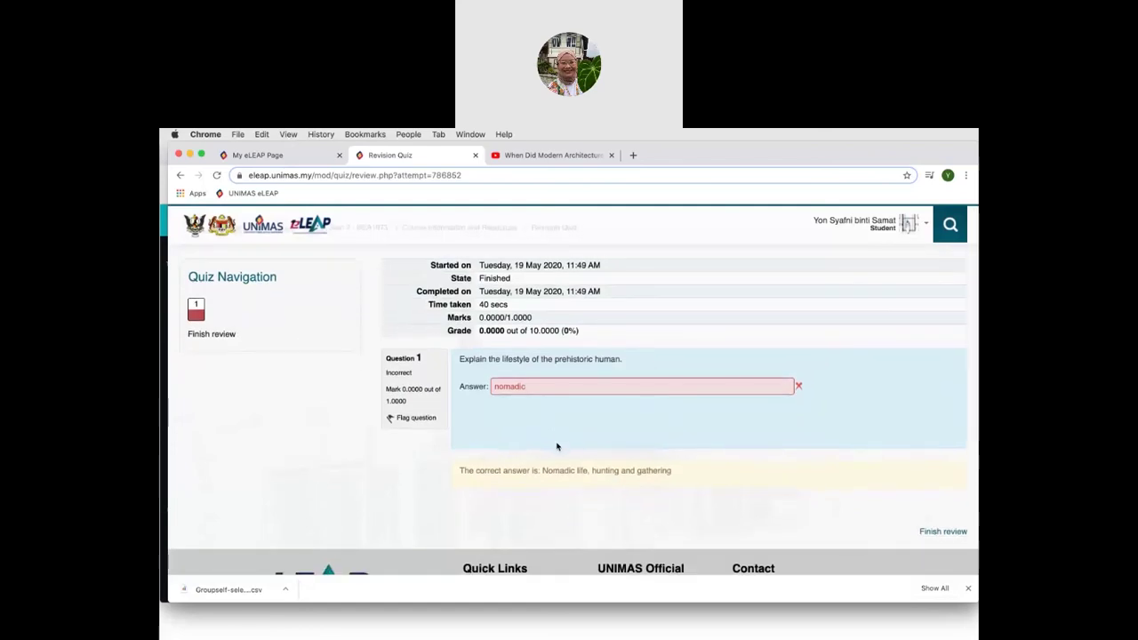
Finish the review, return to the teacher role, and go back to the BEA1073 course page.
{"action": "left_click", "coordinate": [944, 531]}
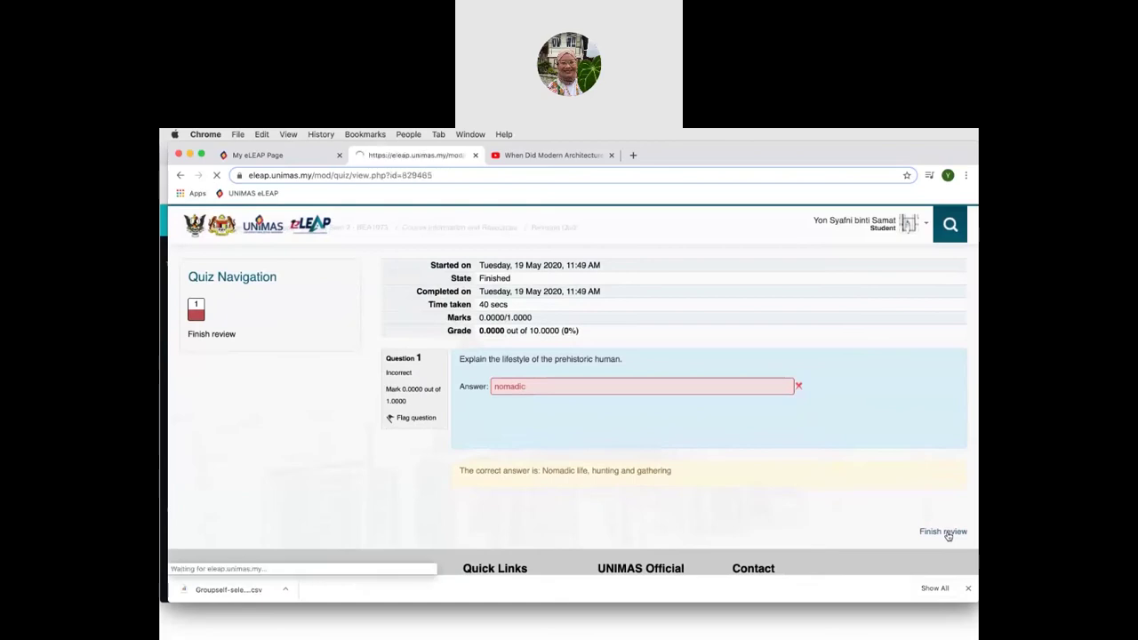
{"action": "left_click", "coordinate": [924, 231]}
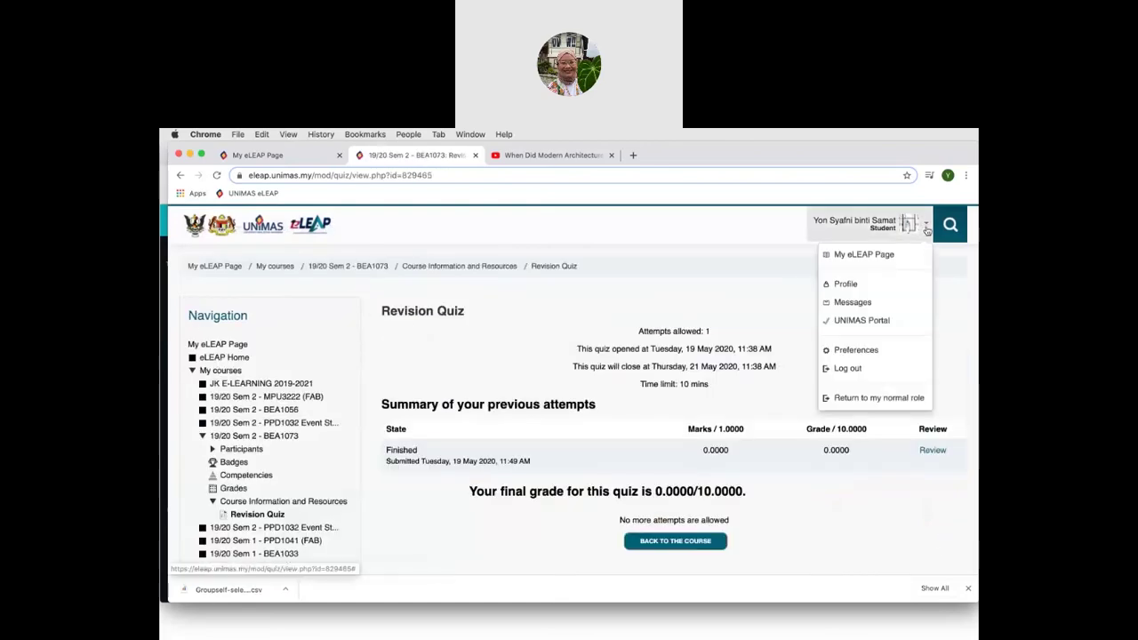
{"action": "left_click", "coordinate": [868, 399]}
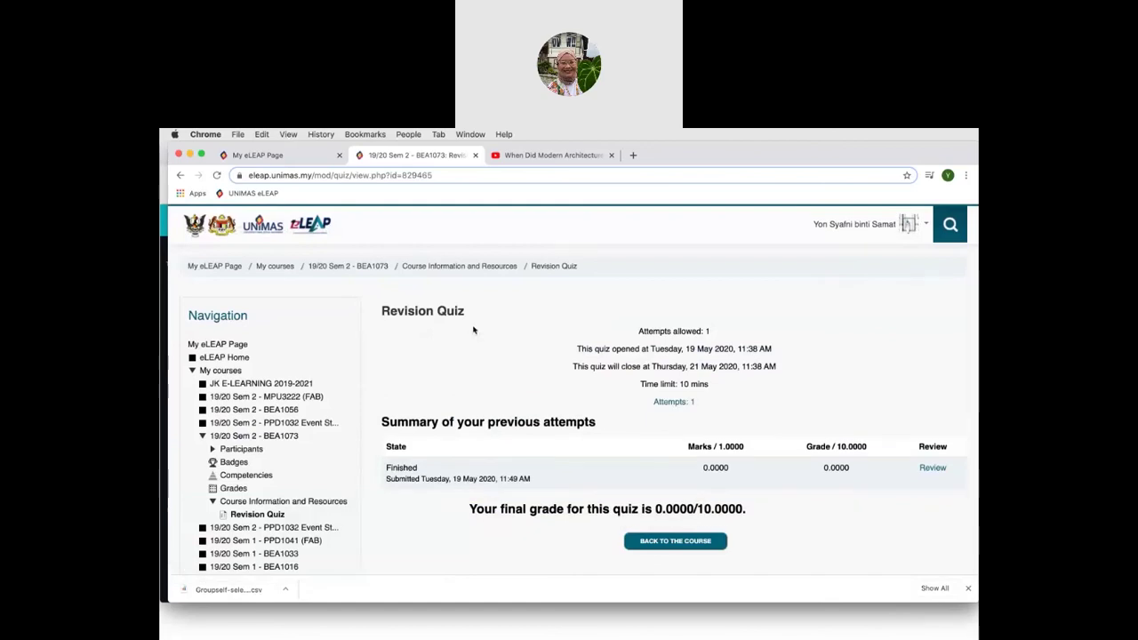
{"action": "left_click", "coordinate": [434, 267]}
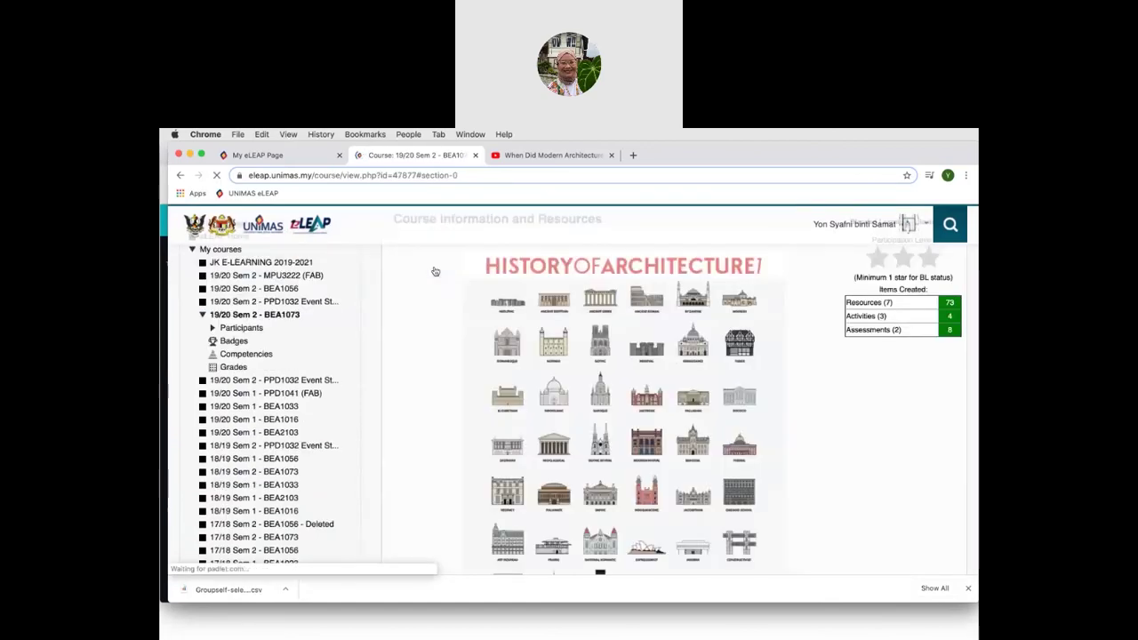
Turn editing on for the BEA1073 course and scroll through its sections.
{"action": "scroll", "coordinate": [436, 377], "scroll_direction": "down", "scroll_amount": 10}
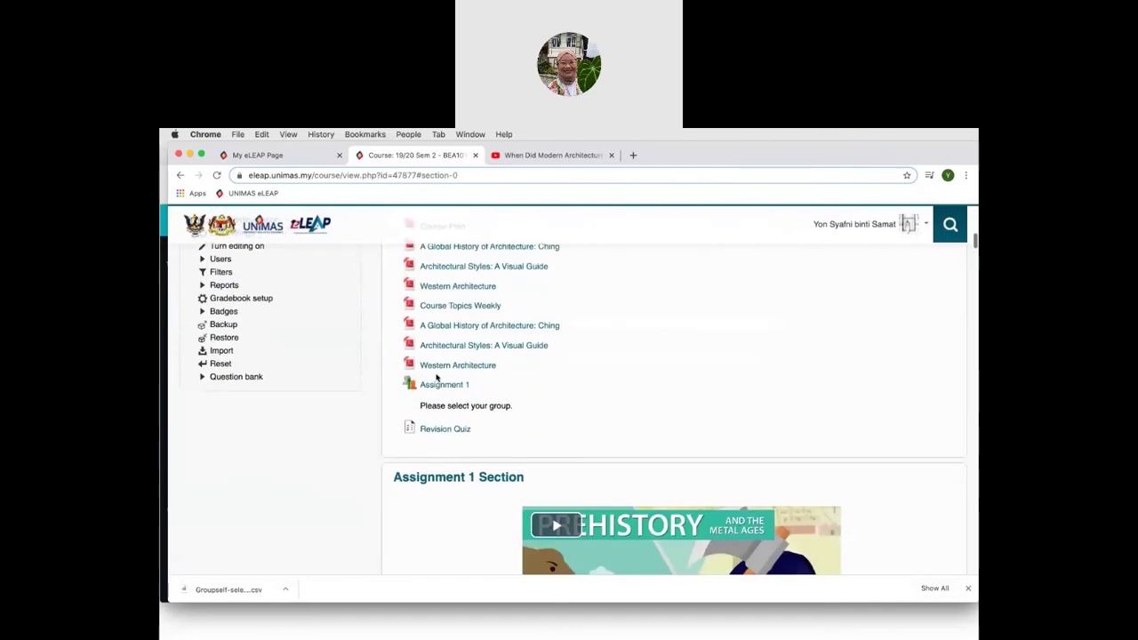
{"action": "scroll", "coordinate": [436, 377], "scroll_direction": "down", "scroll_amount": 3}
{"action": "scroll", "coordinate": [436, 378], "scroll_direction": "up", "scroll_amount": 3}
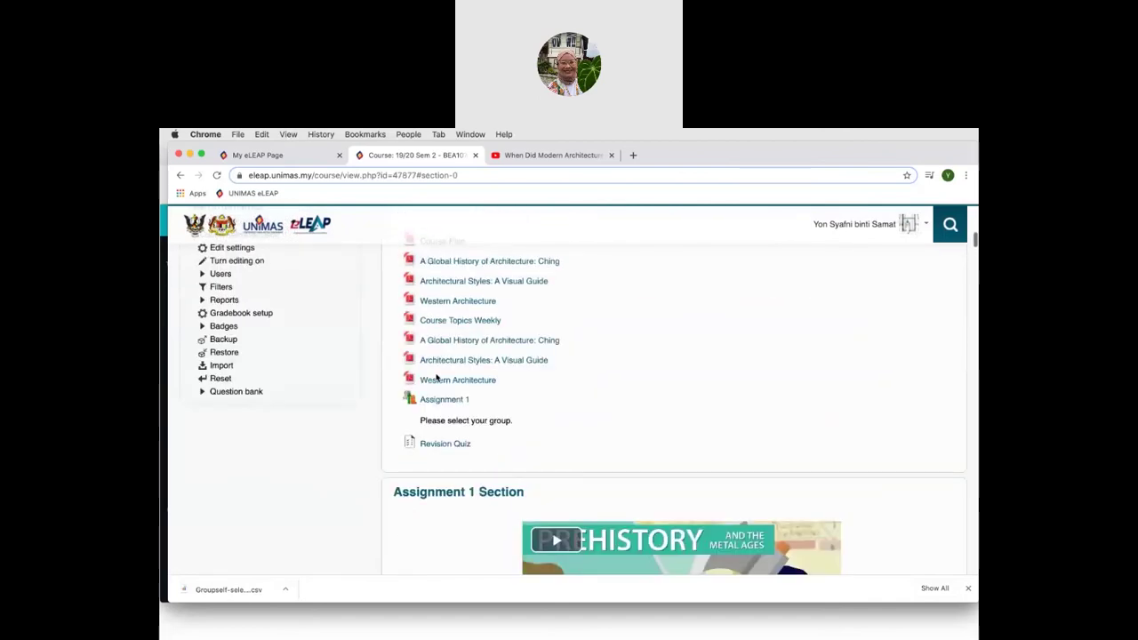
{"action": "left_click", "coordinate": [237, 260]}
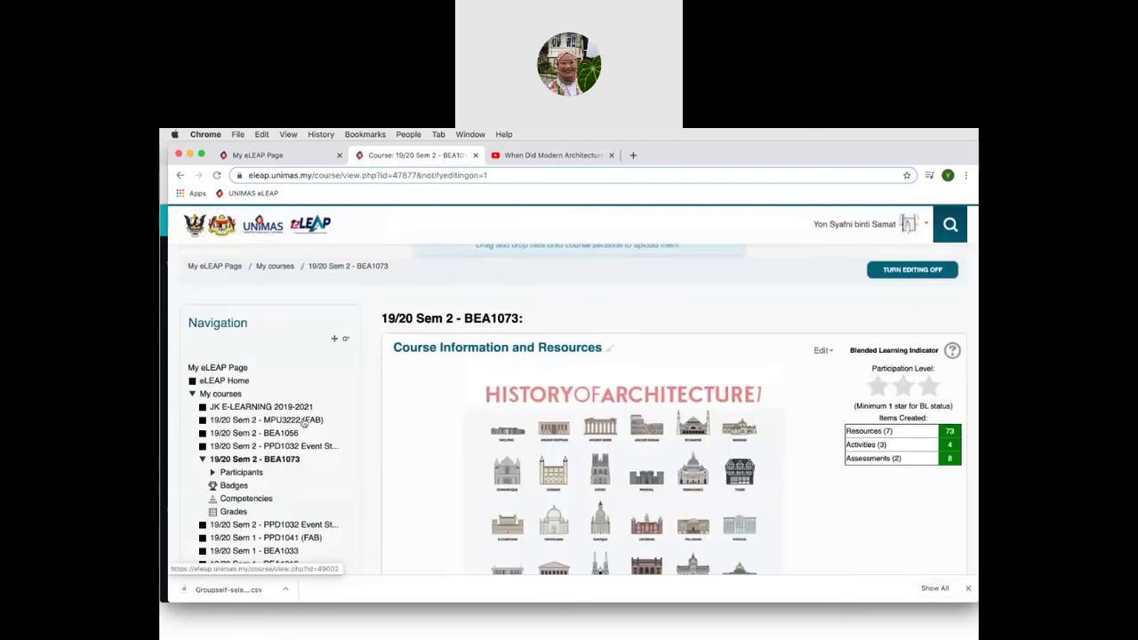
{"action": "scroll", "coordinate": [406, 387], "scroll_direction": "down", "scroll_amount": 5}
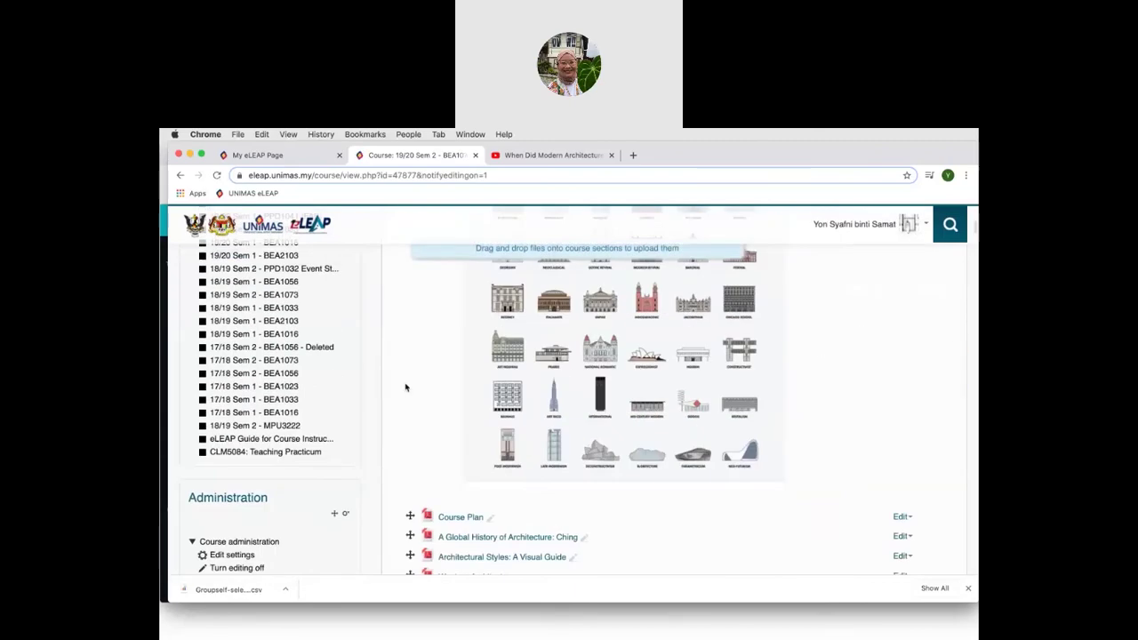
{"action": "scroll", "coordinate": [406, 386], "scroll_direction": "down", "scroll_amount": 4}
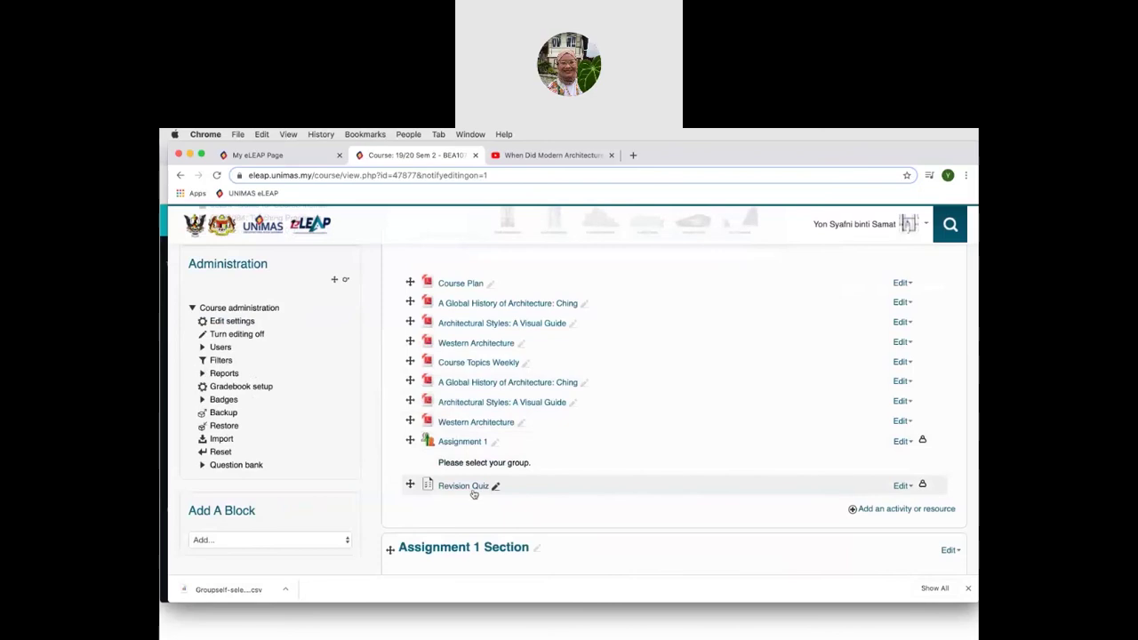
{"action": "scroll", "coordinate": [484, 507], "scroll_direction": "down", "scroll_amount": 1}
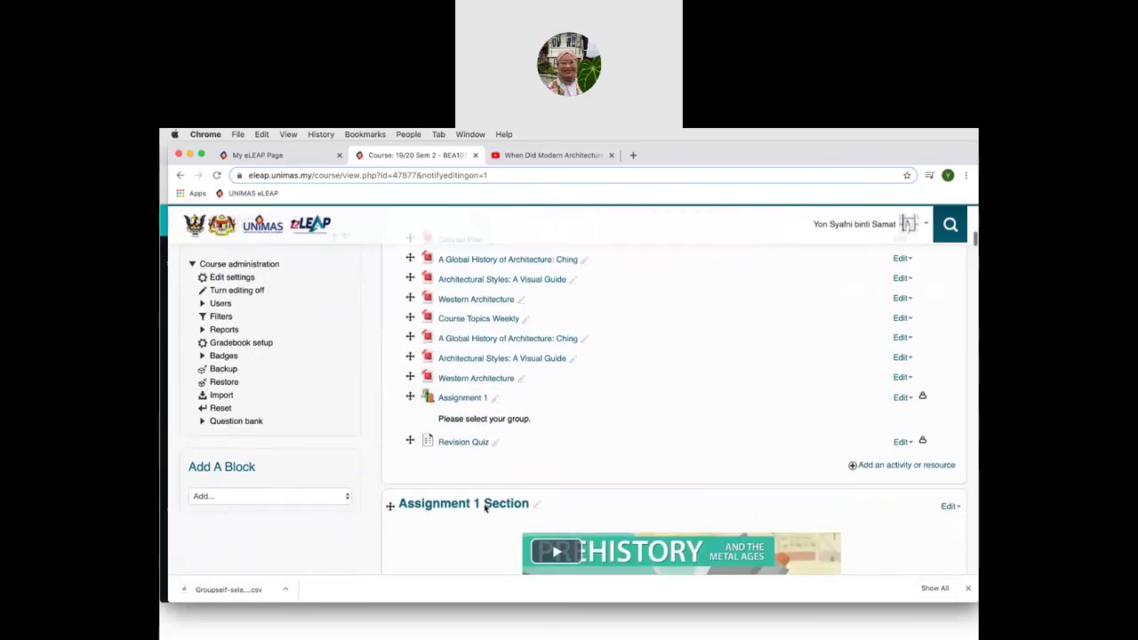
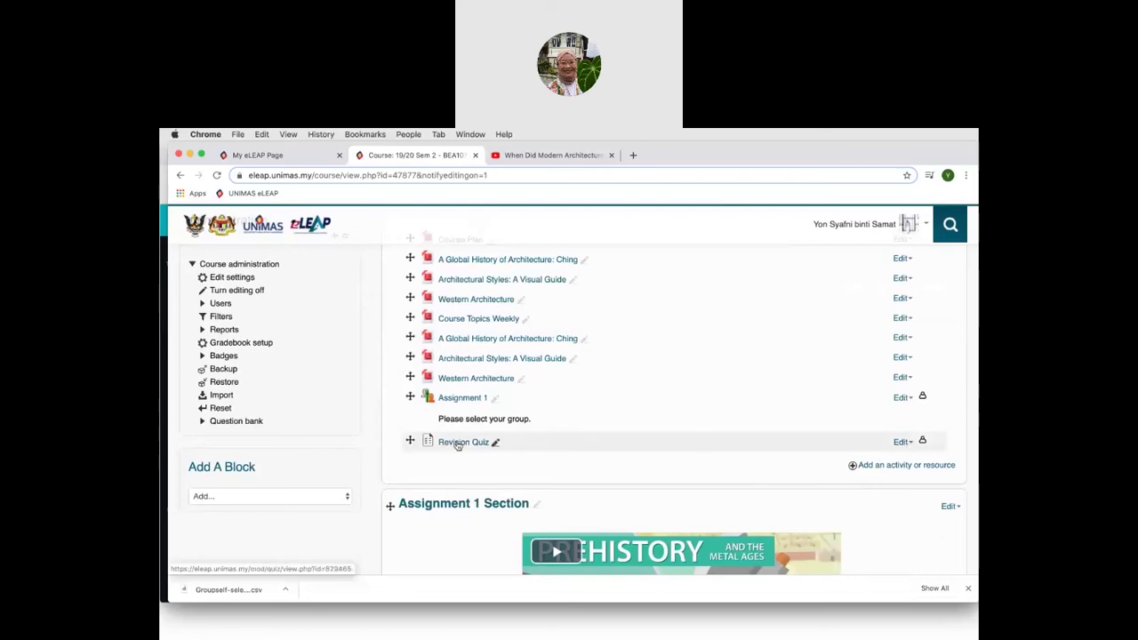
Hide the Revision Quiz from students, then make it visible again.
{"action": "left_click", "coordinate": [903, 441]}
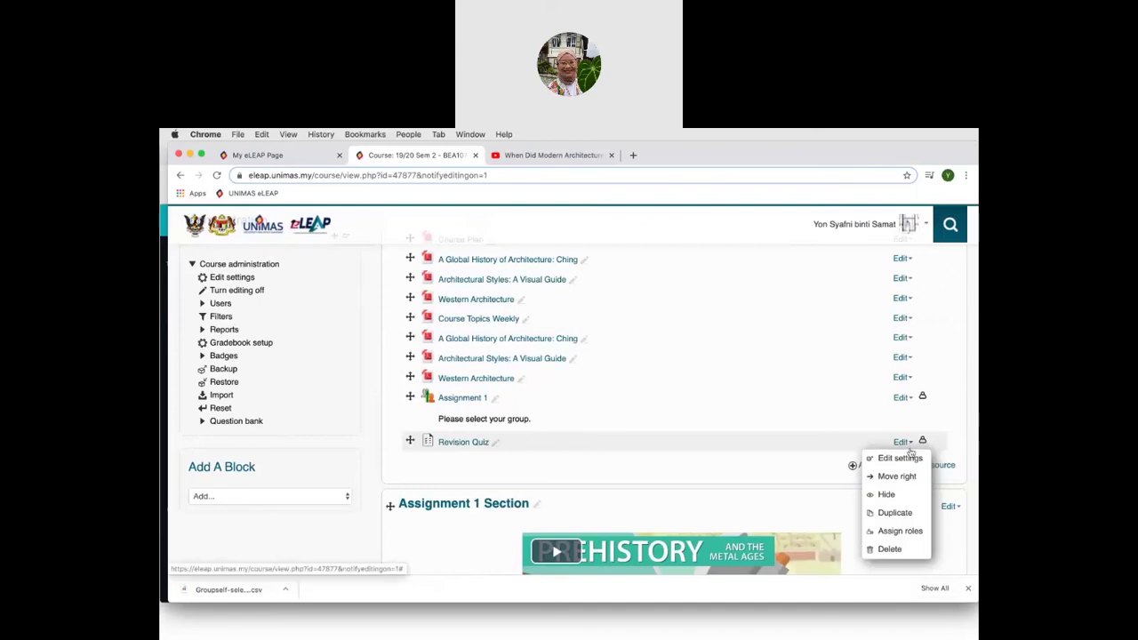
{"action": "left_click", "coordinate": [887, 494]}
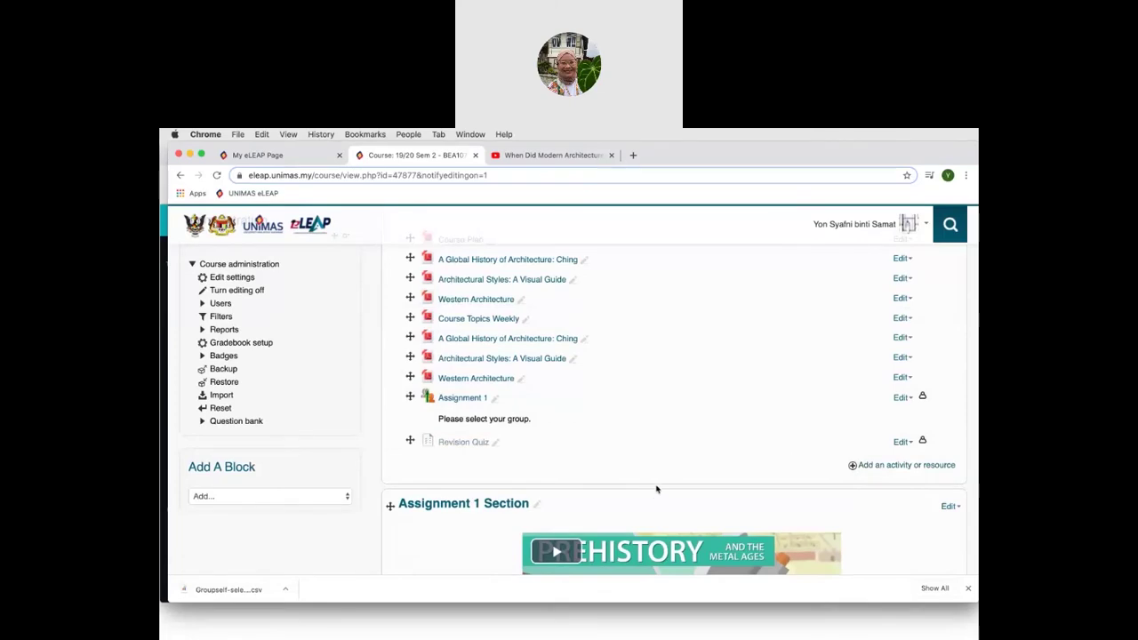
{"action": "left_click", "coordinate": [903, 443]}
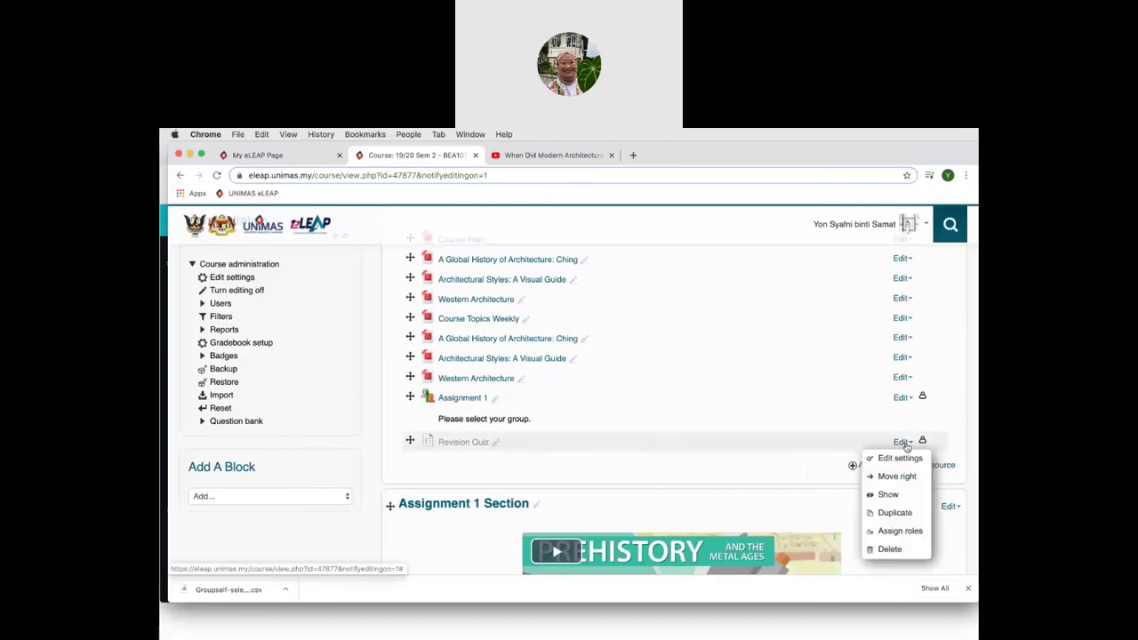
{"action": "left_click", "coordinate": [900, 495]}
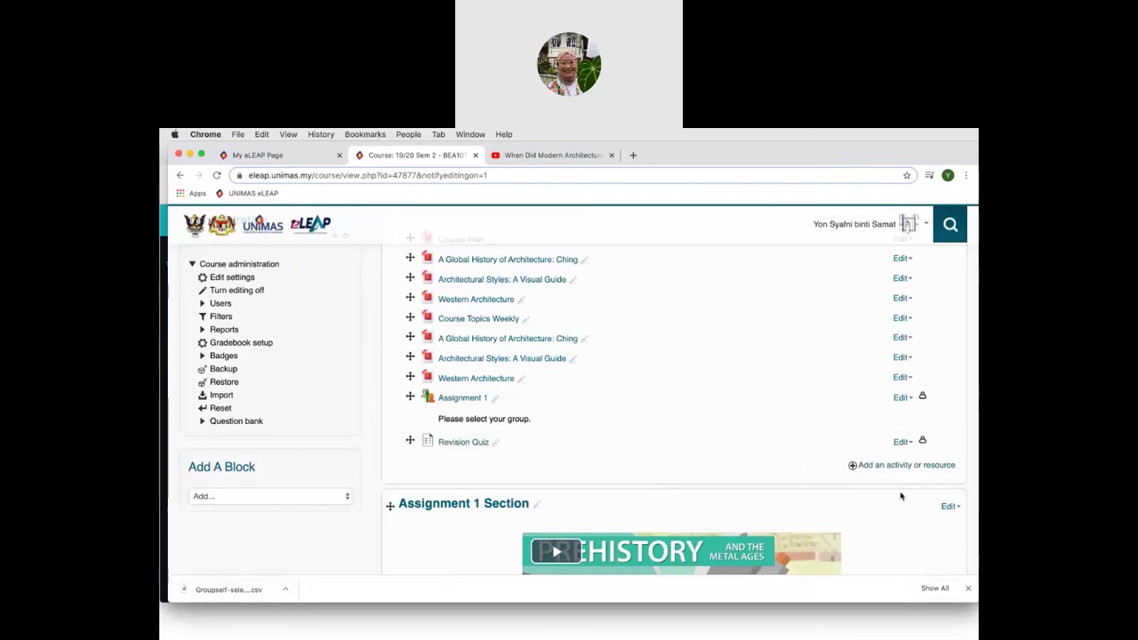
{"action": "scroll", "coordinate": [900, 495], "scroll_direction": "down", "scroll_amount": 5}
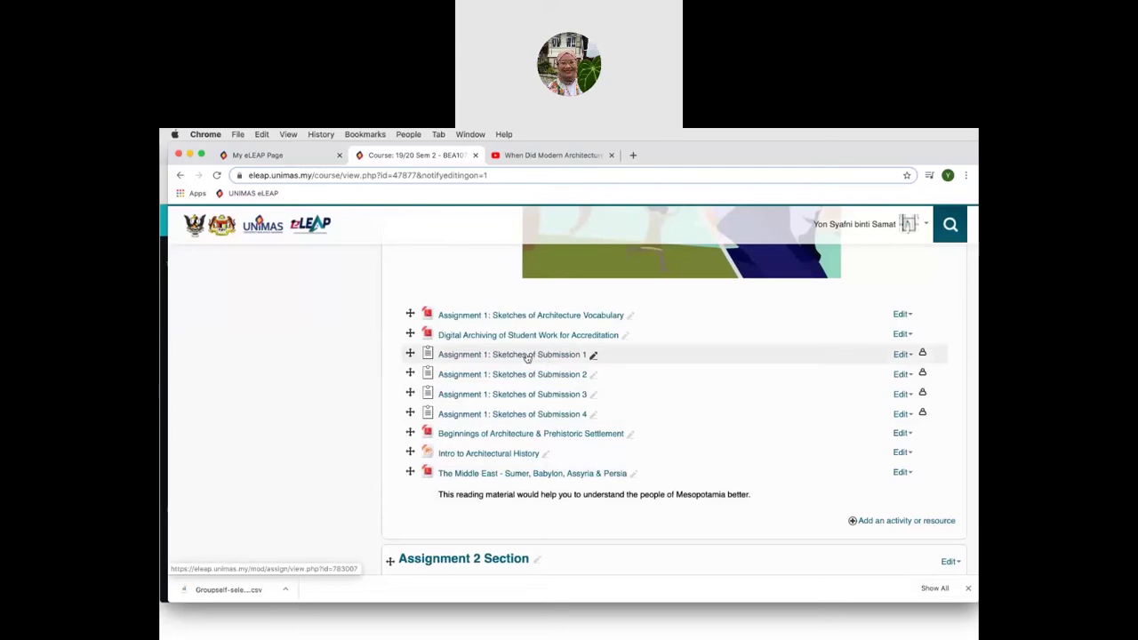
View the Submission 1 assignment page, then duplicate Submission 1 on the course page.
{"action": "left_click", "coordinate": [527, 355]}
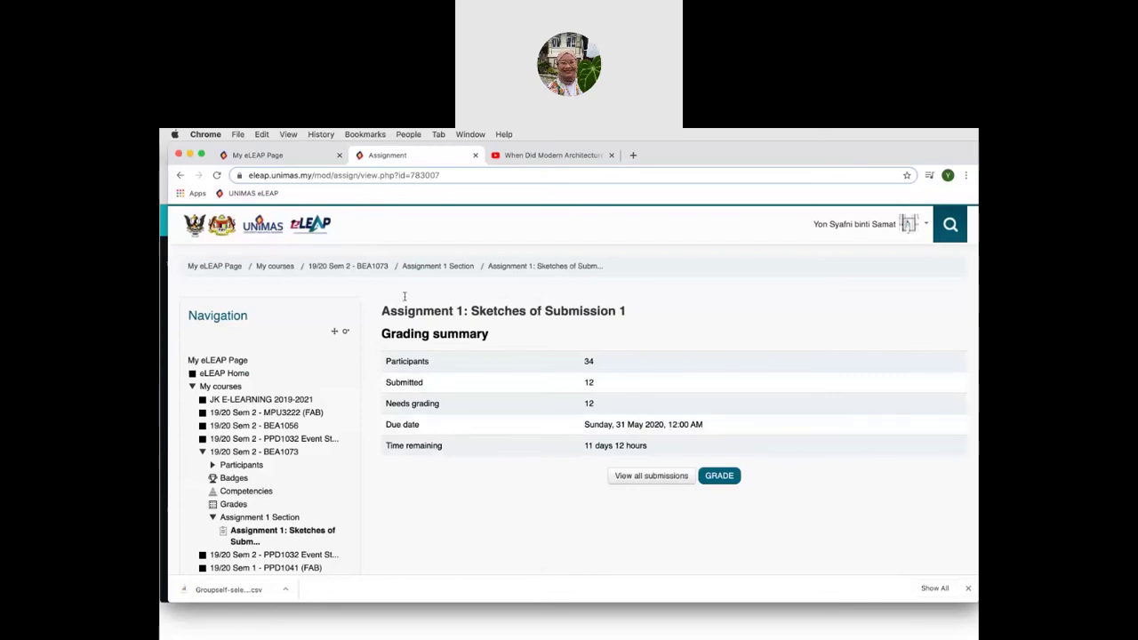
{"action": "left_click", "coordinate": [178, 177]}
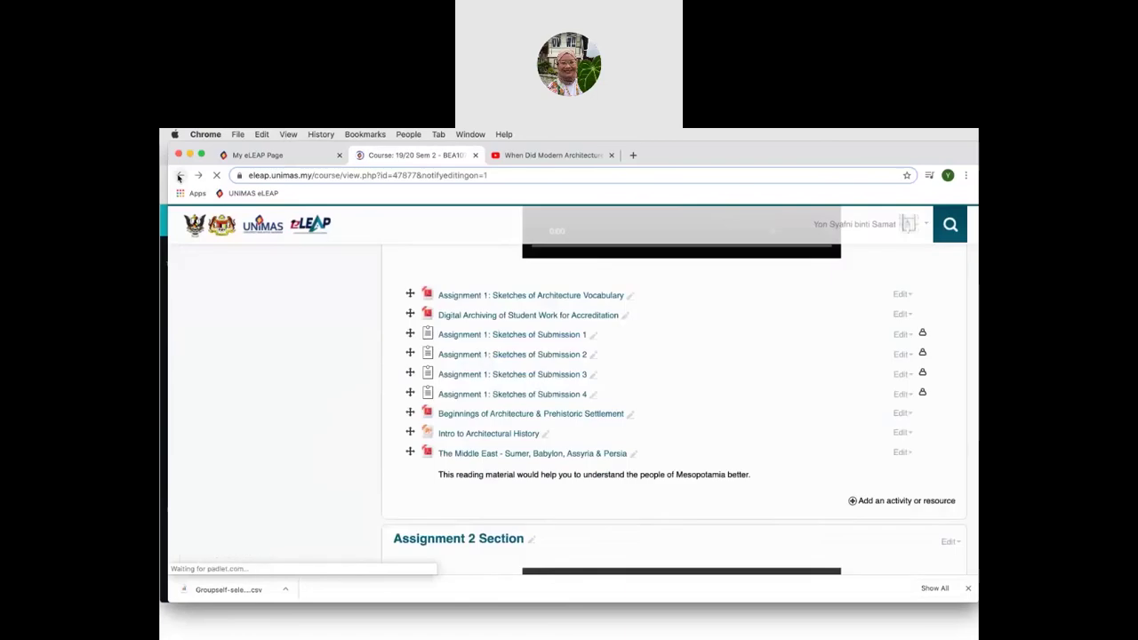
{"action": "scroll", "coordinate": [380, 330], "scroll_direction": "up", "scroll_amount": 3}
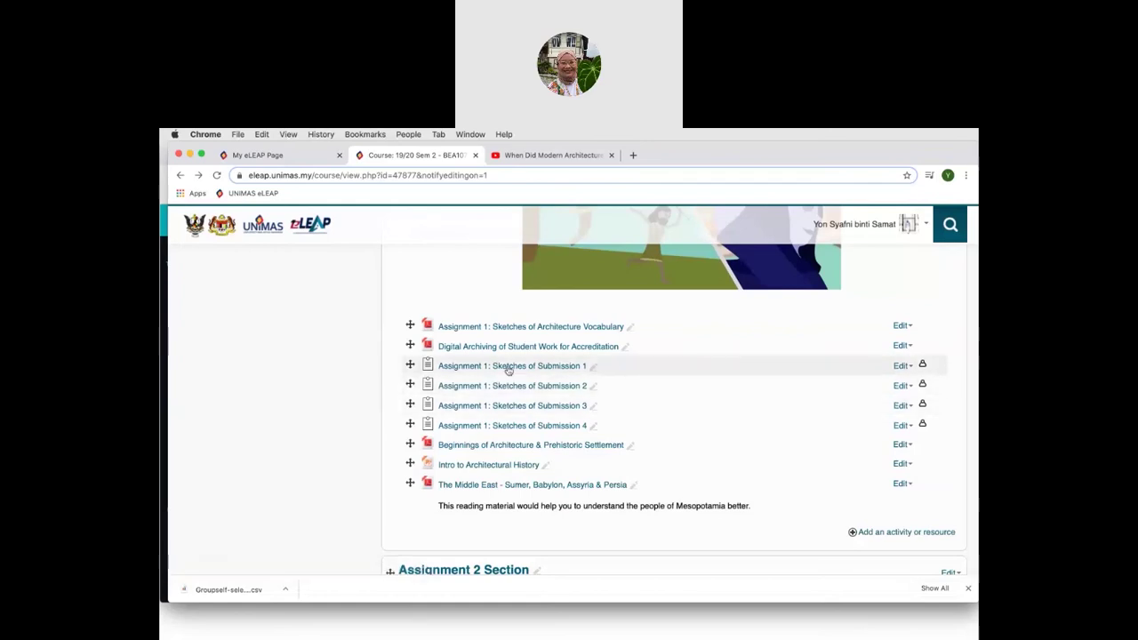
{"action": "left_click", "coordinate": [901, 366]}
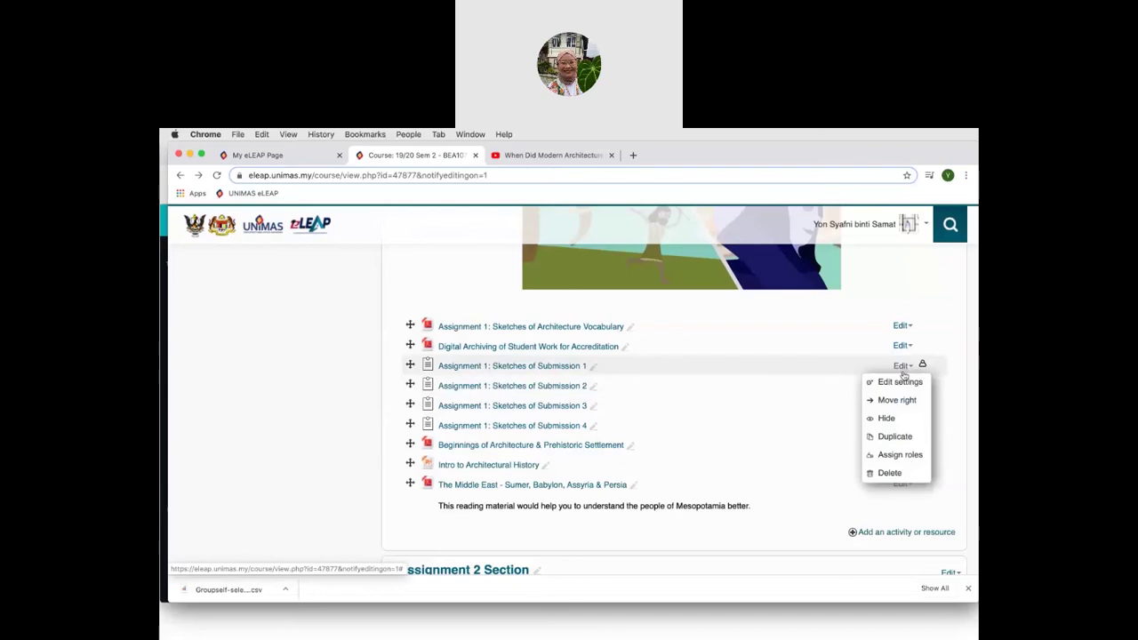
{"action": "left_click", "coordinate": [895, 436]}
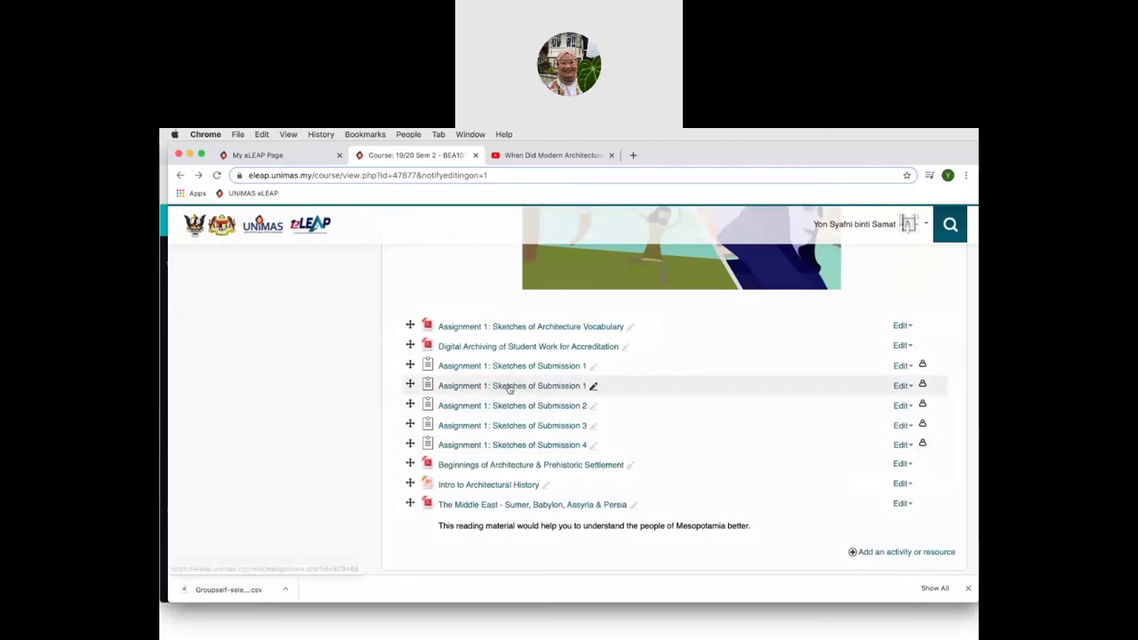
{"action": "left_click", "coordinate": [902, 385]}
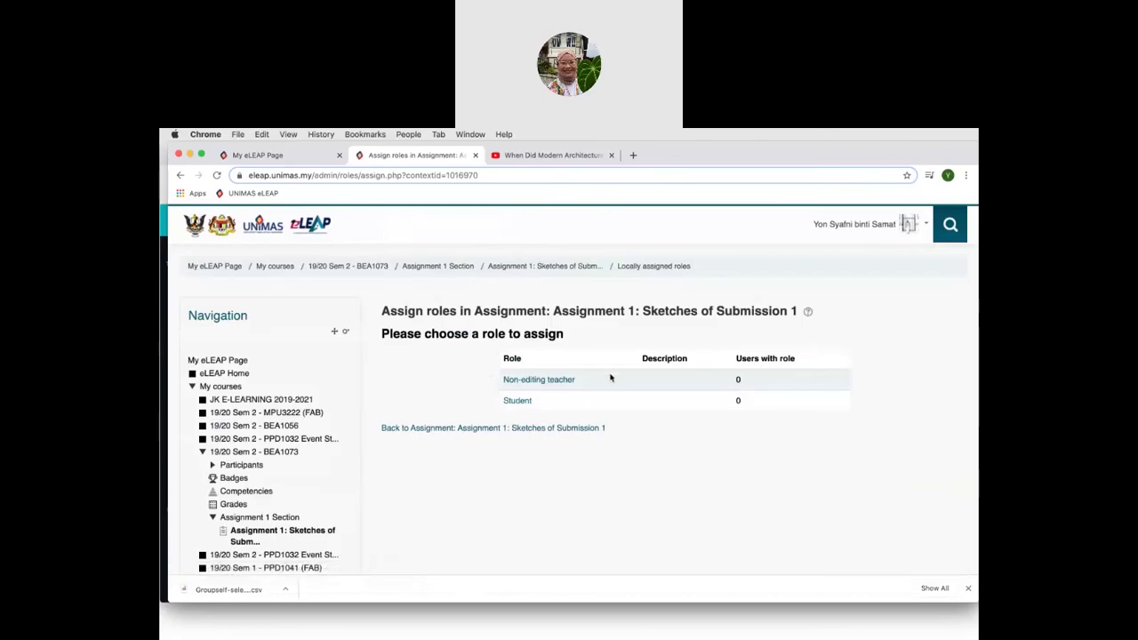
Check the Canva slide window, then return to the 19/20 Sem 2 - BEA1073 course page.
{"action": "key", "text": "ctrl+Down"}
{"action": "left_click", "coordinate": [366, 414]}
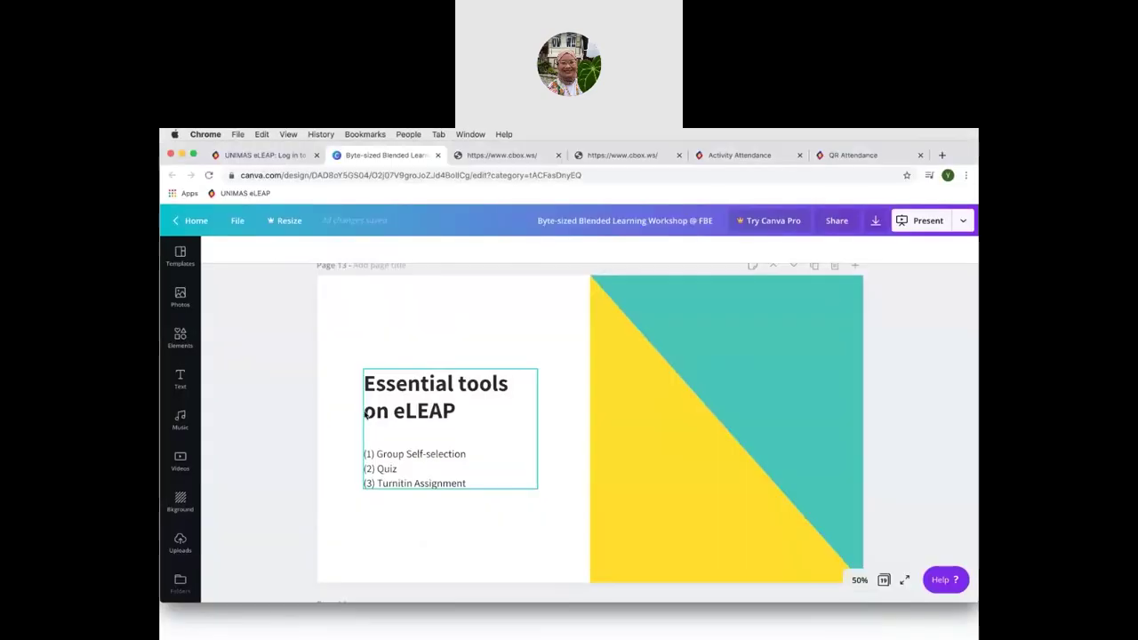
{"action": "key", "text": "ctrl+Down"}
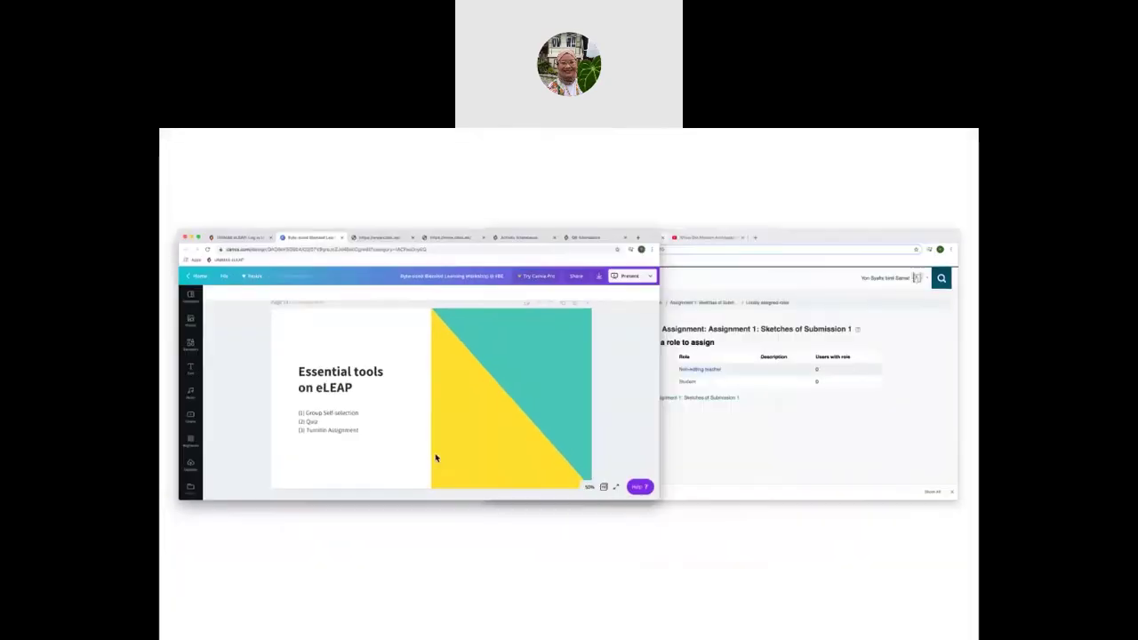
{"action": "left_click", "coordinate": [747, 442]}
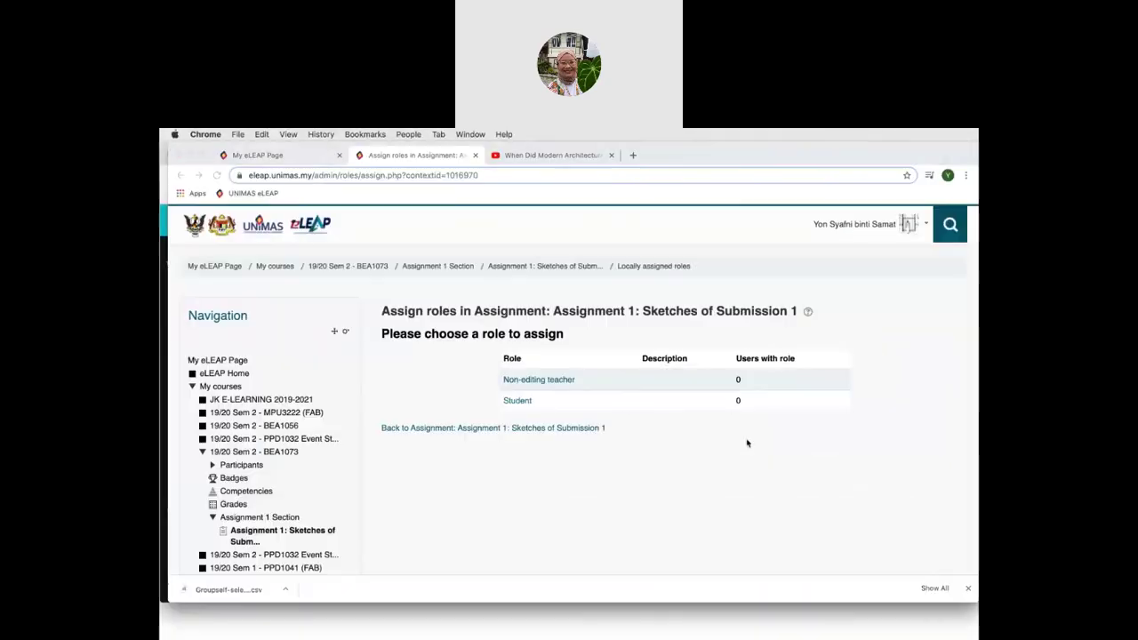
{"action": "left_click", "coordinate": [365, 270]}
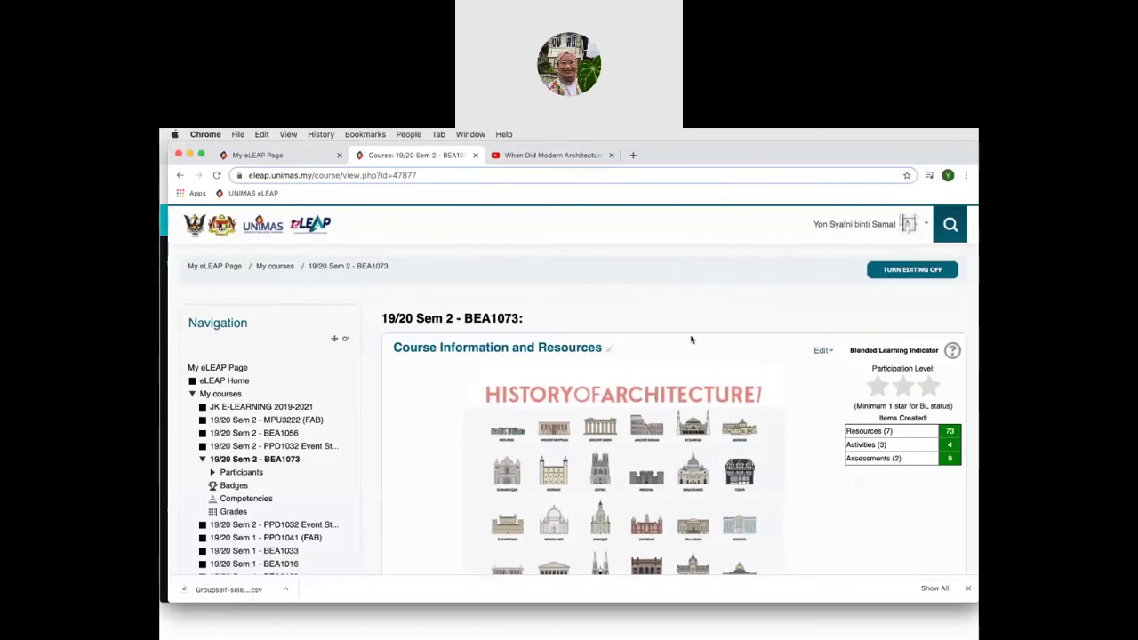
Rename the duplicated assignment to 'Assignment 1: Sketches of Submission XX'.
{"action": "scroll", "coordinate": [691, 339], "scroll_direction": "down", "scroll_amount": 10}
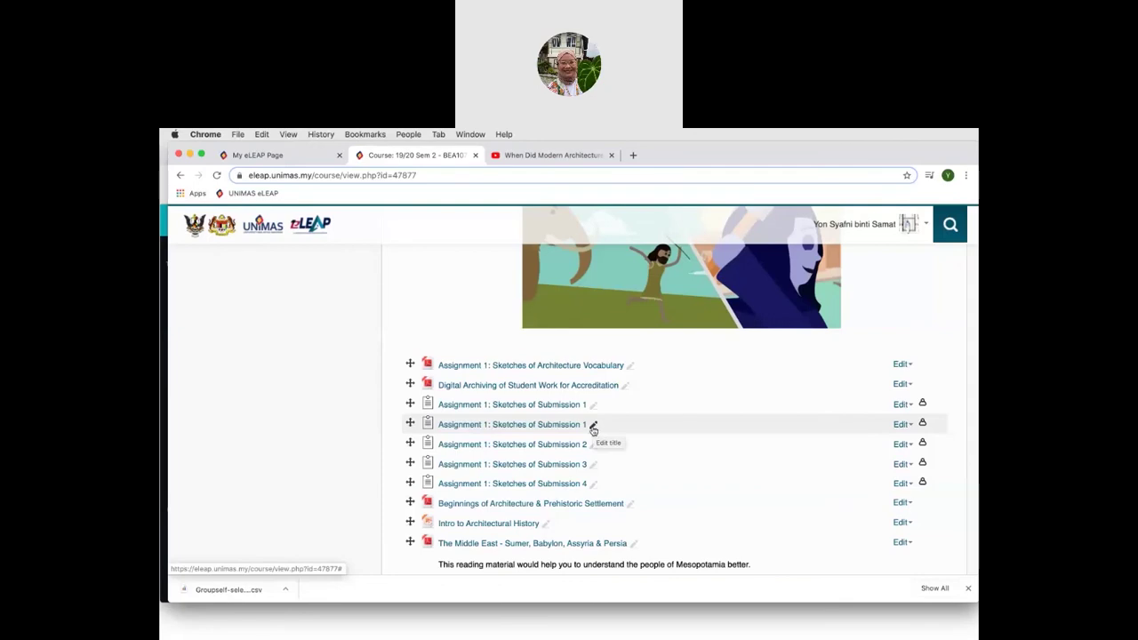
{"action": "left_click", "coordinate": [593, 429]}
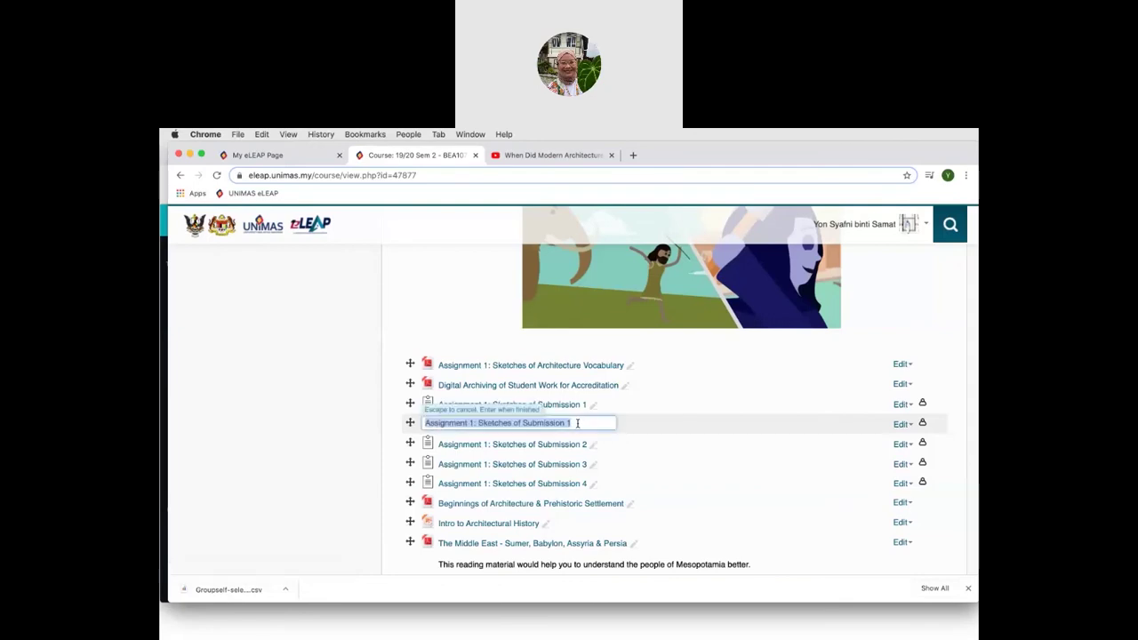
{"action": "left_click", "coordinate": [577, 423]}
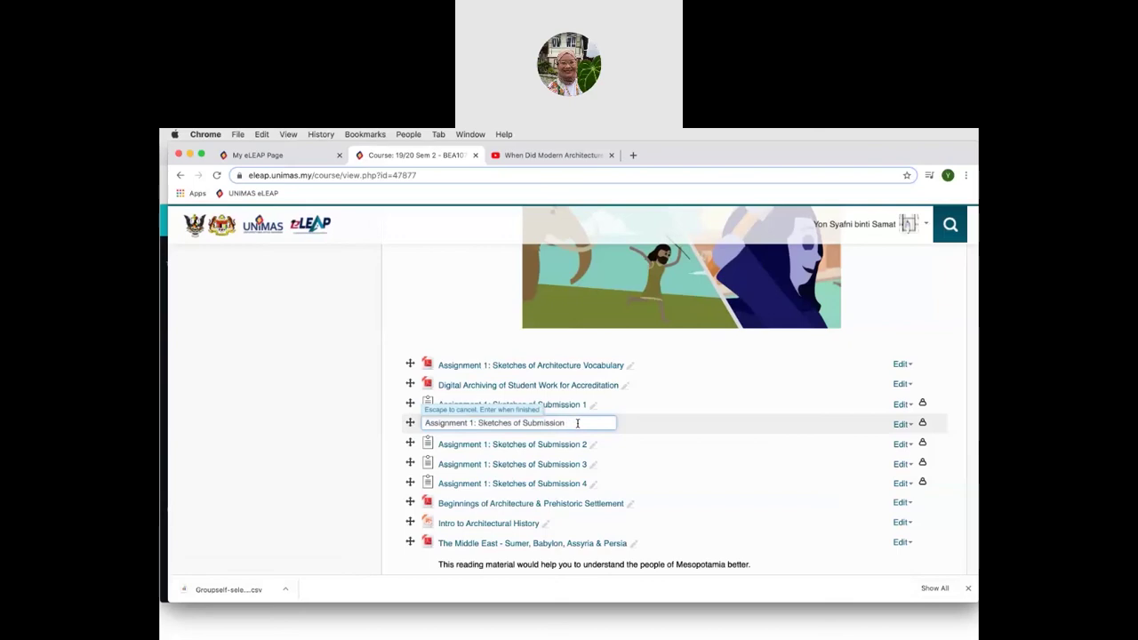
{"action": "type", "text": "XX"}
{"action": "key", "text": "Escape"}
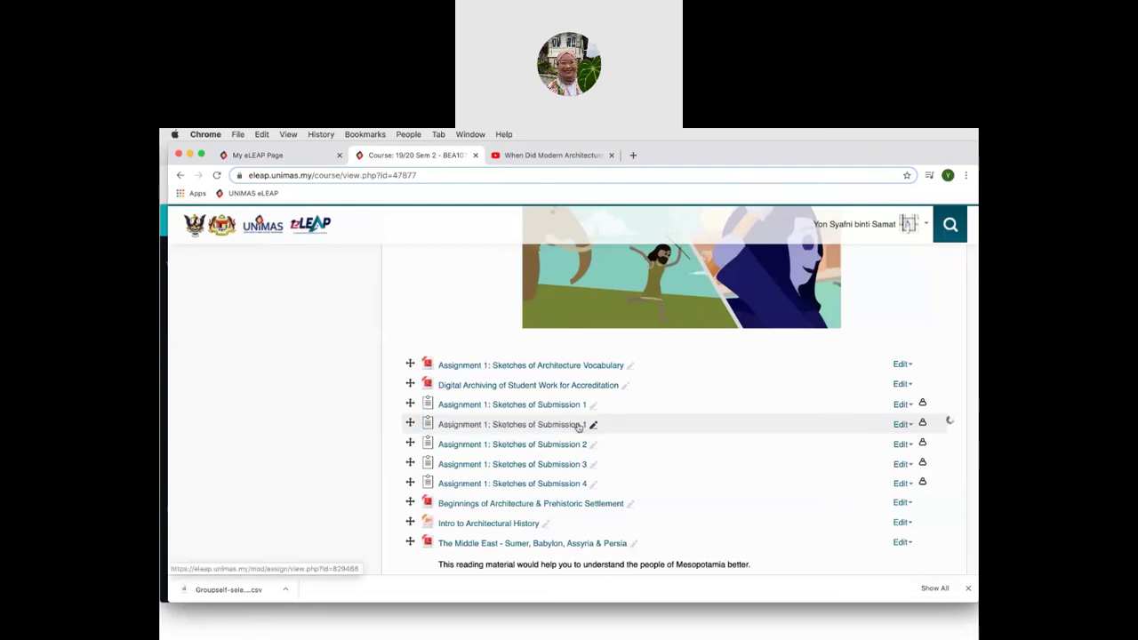
{"action": "scroll", "coordinate": [530, 430], "scroll_direction": "down", "scroll_amount": 2}
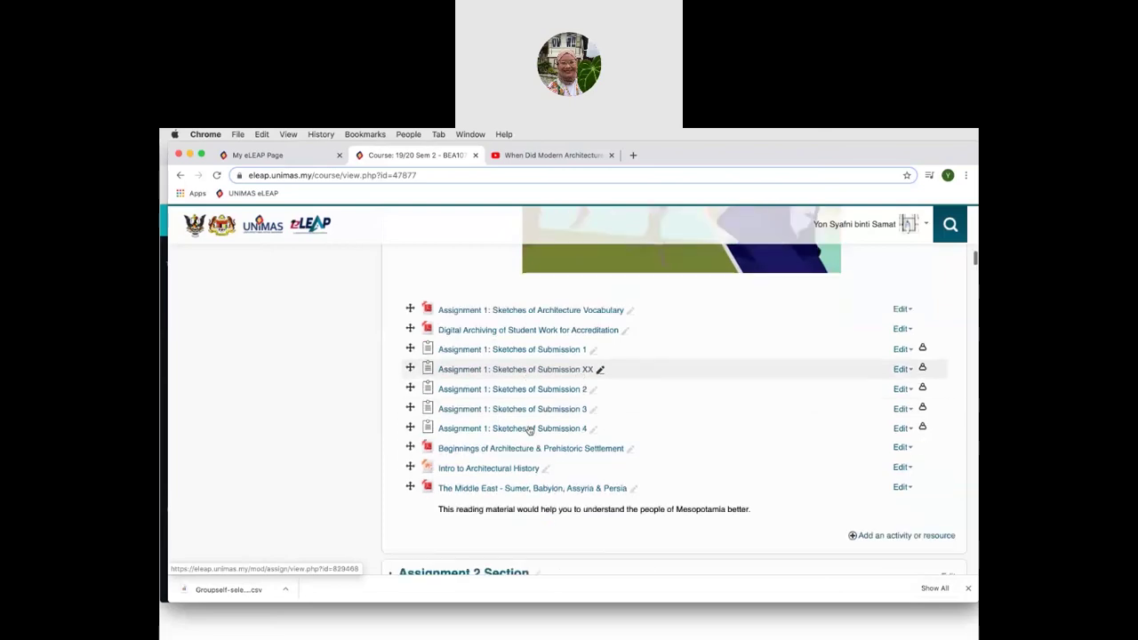
{"action": "scroll", "coordinate": [530, 431], "scroll_direction": "down", "scroll_amount": 2}
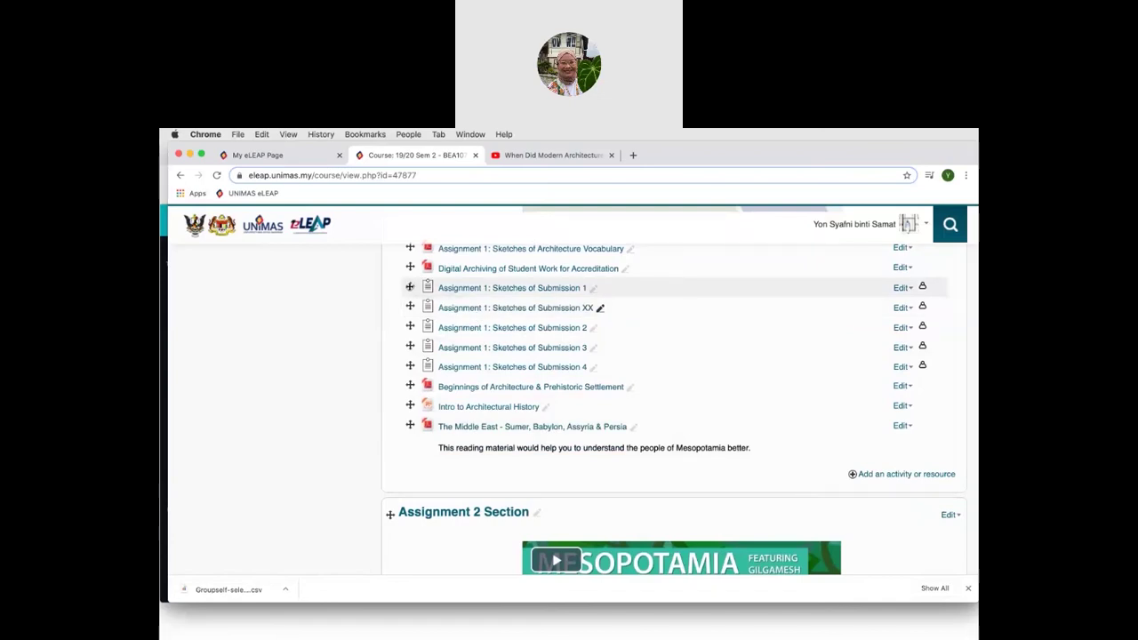
Drag Submission 1 below The Middle East reading, with the page zoomed to 80%.
{"action": "left_click_drag", "start_coordinate": [410, 288], "coordinate": [385, 535]}
{"action": "scroll", "coordinate": [385, 536], "scroll_direction": "down", "scroll_amount": 3}
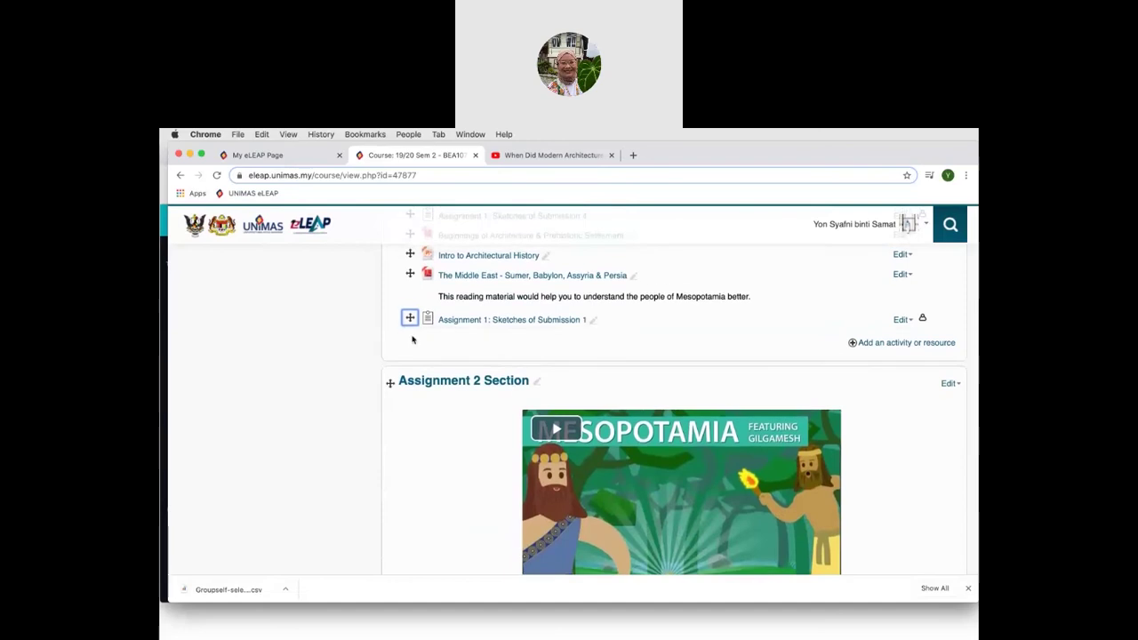
{"action": "key", "text": "super+minus"}
{"action": "key", "text": "super+minus"}
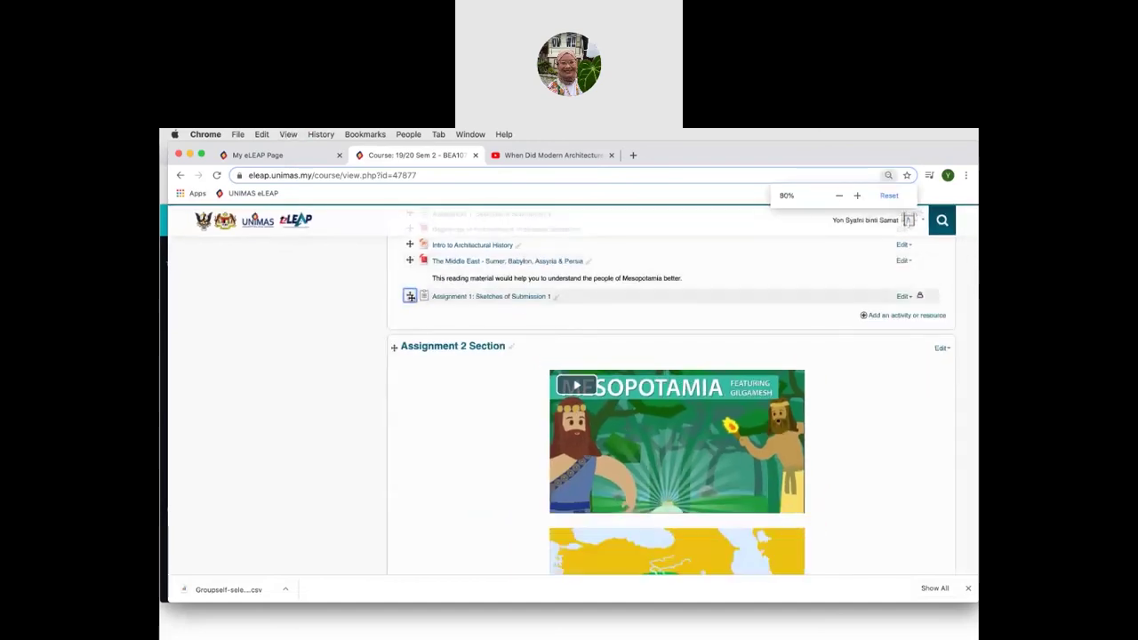
{"action": "left_click_drag", "start_coordinate": [410, 296], "coordinate": [387, 535]}
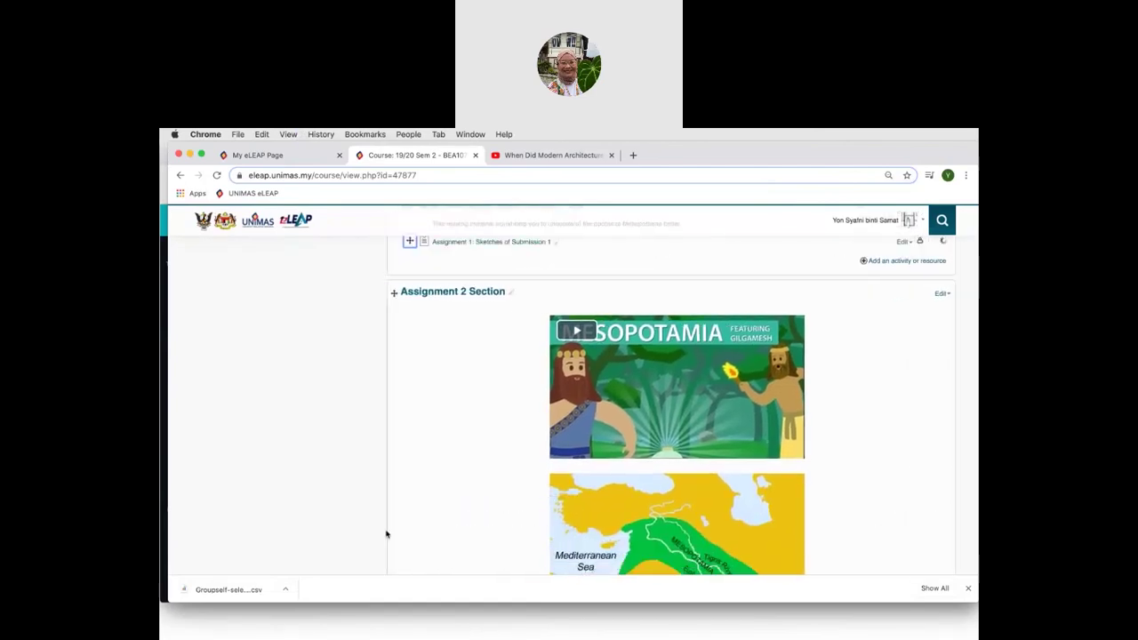
{"action": "scroll", "coordinate": [549, 338], "scroll_direction": "up", "scroll_amount": 5}
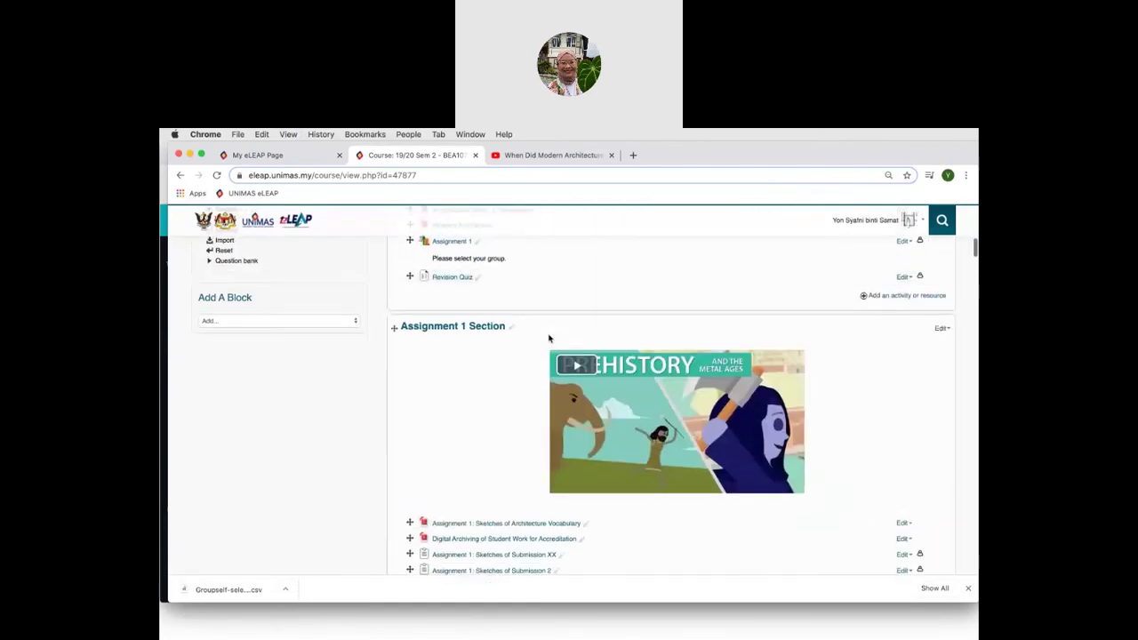
{"action": "key", "text": "super+m"}
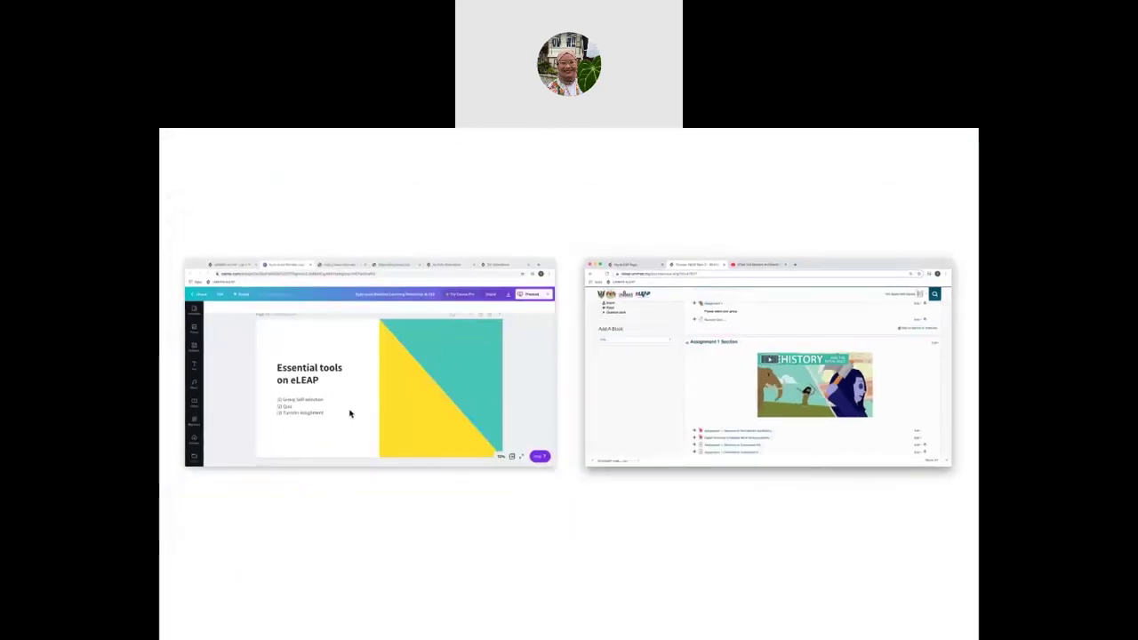
Return to the eLEAP course window and scroll through the course page.
{"action": "left_click", "coordinate": [685, 422]}
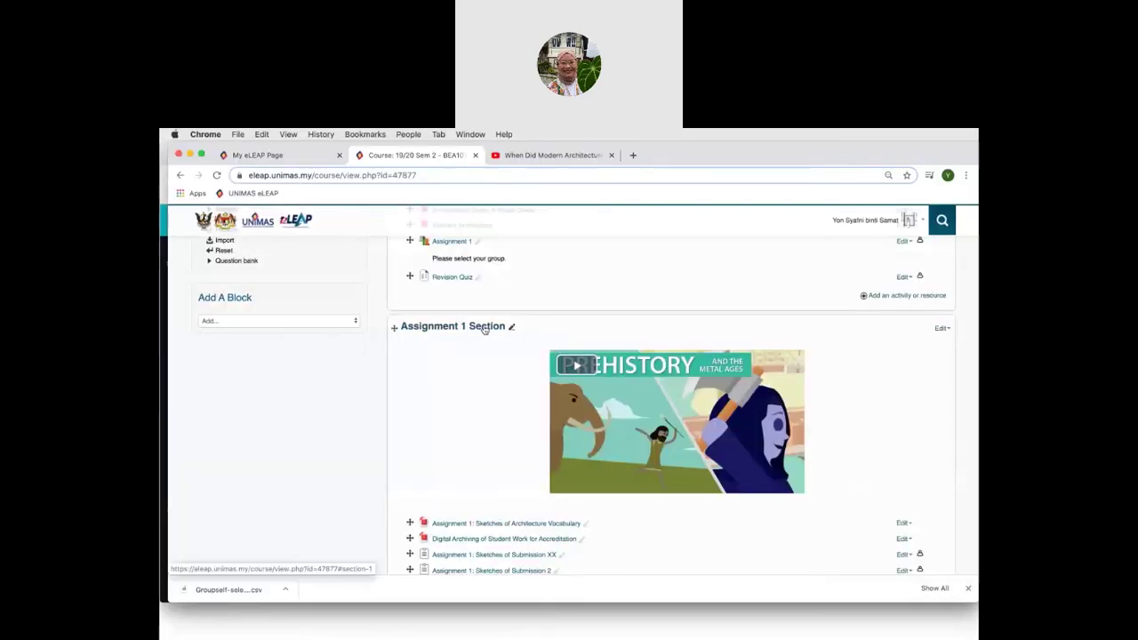
{"action": "scroll", "coordinate": [485, 329], "scroll_direction": "down", "scroll_amount": 4}
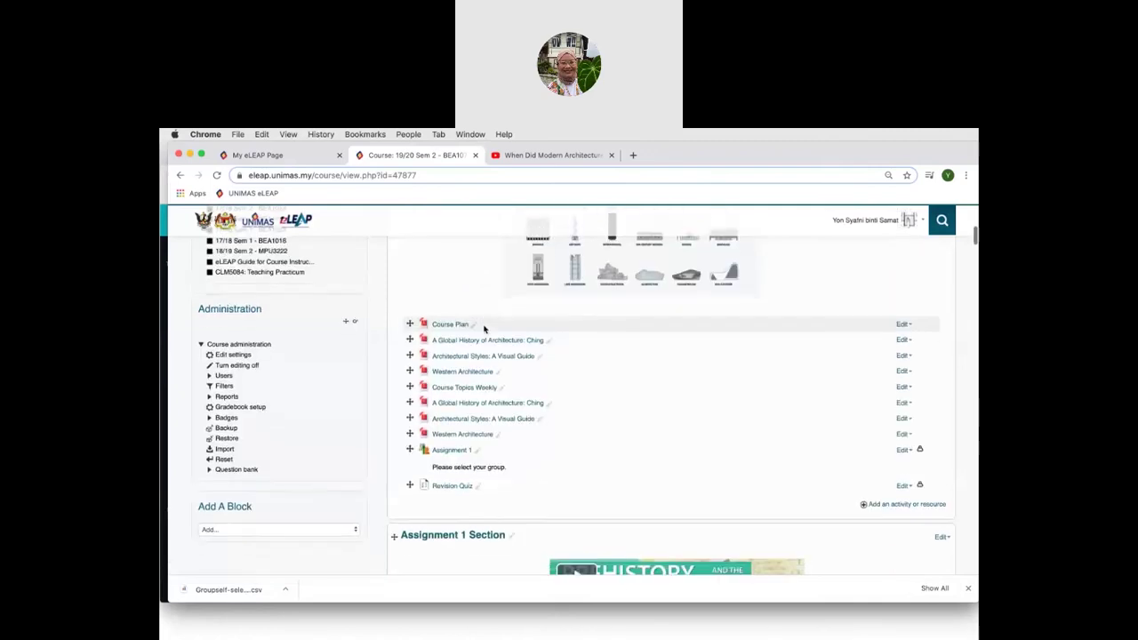
{"action": "scroll", "coordinate": [484, 328], "scroll_direction": "down", "scroll_amount": 10}
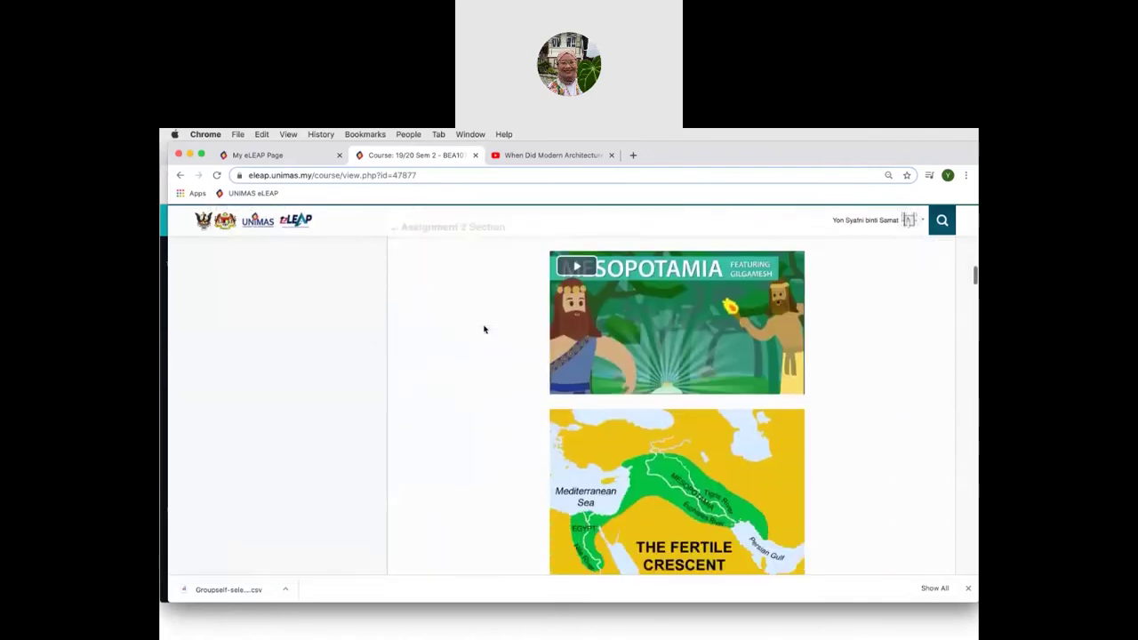
{"action": "scroll", "coordinate": [484, 327], "scroll_direction": "down", "scroll_amount": 10}
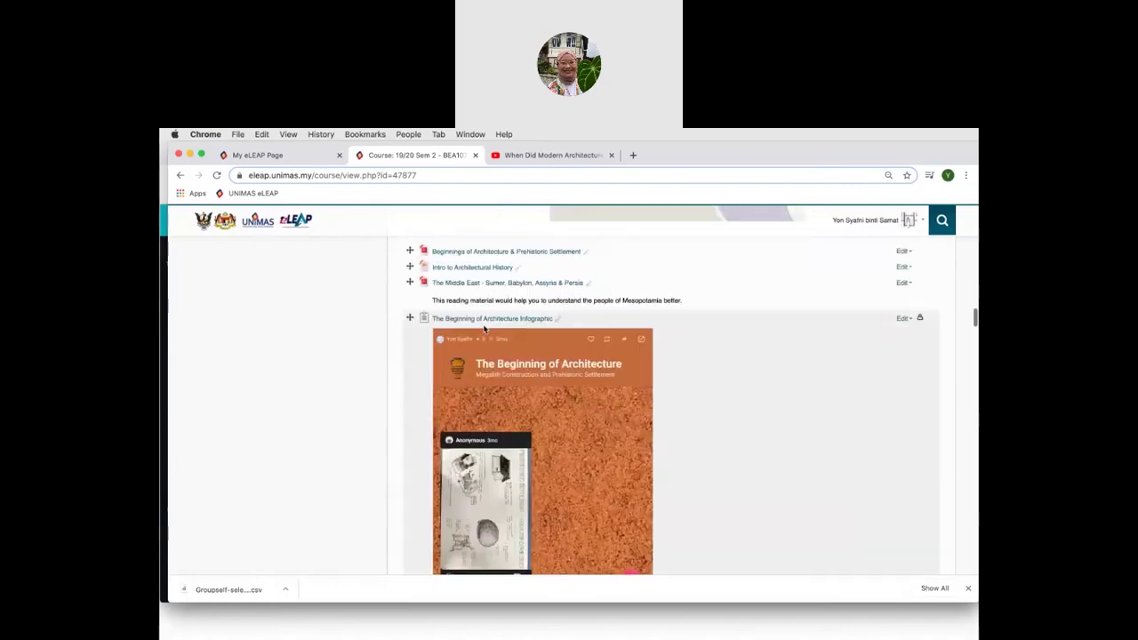
{"action": "scroll", "coordinate": [484, 329], "scroll_direction": "down", "scroll_amount": 3}
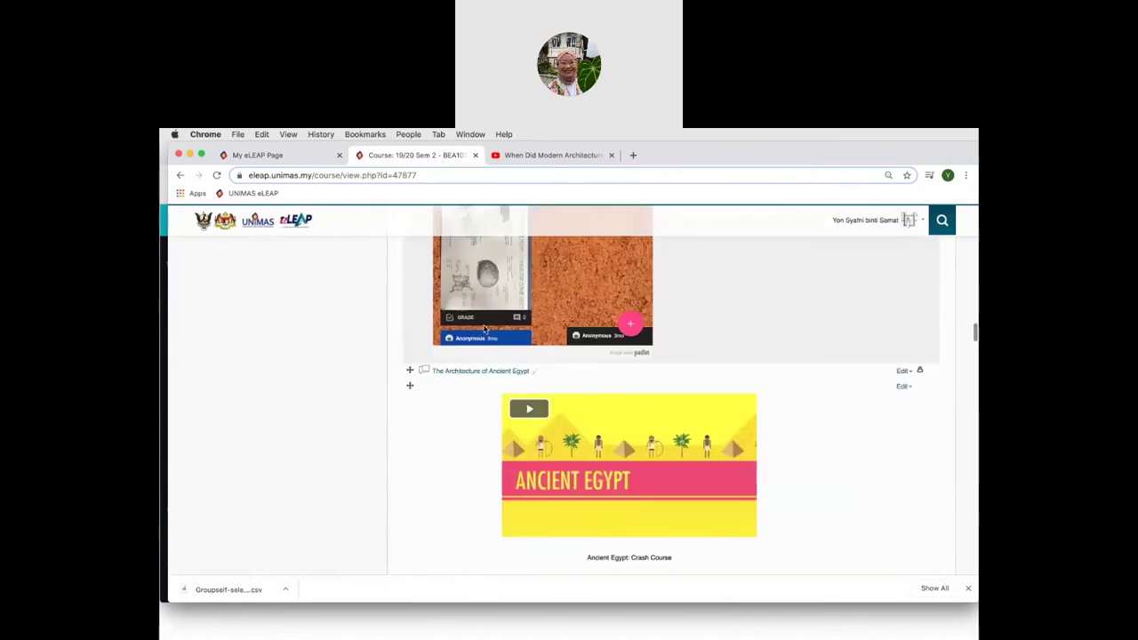
{"action": "scroll", "coordinate": [485, 329], "scroll_direction": "up", "scroll_amount": 2}
{"action": "scroll", "coordinate": [485, 329], "scroll_direction": "up", "scroll_amount": 20}
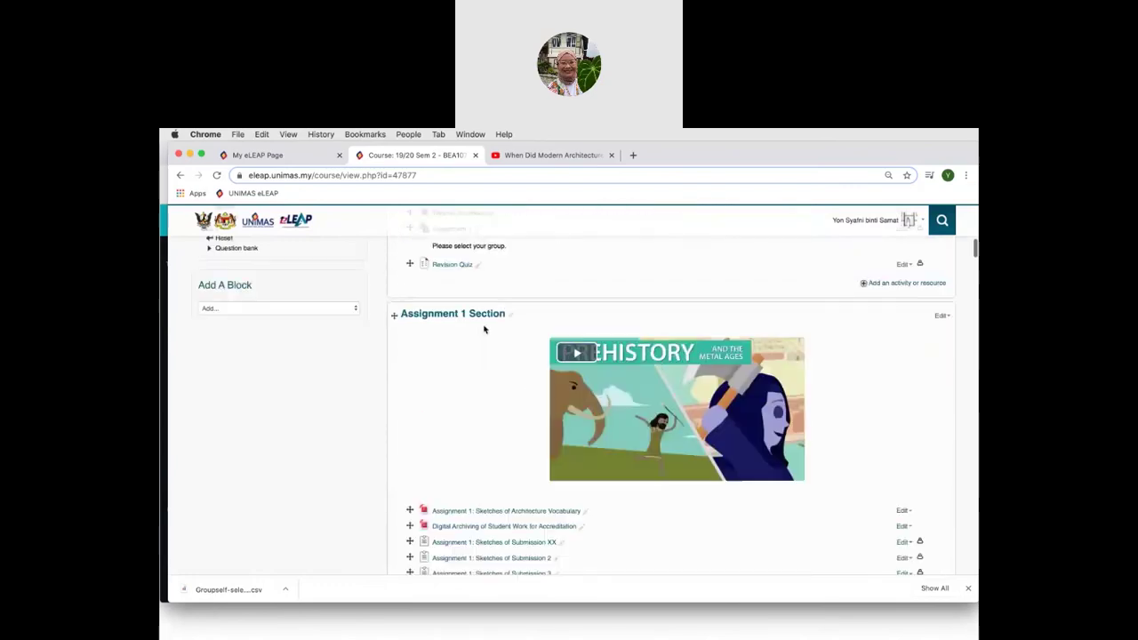
{"action": "scroll", "coordinate": [485, 329], "scroll_direction": "down", "scroll_amount": 3}
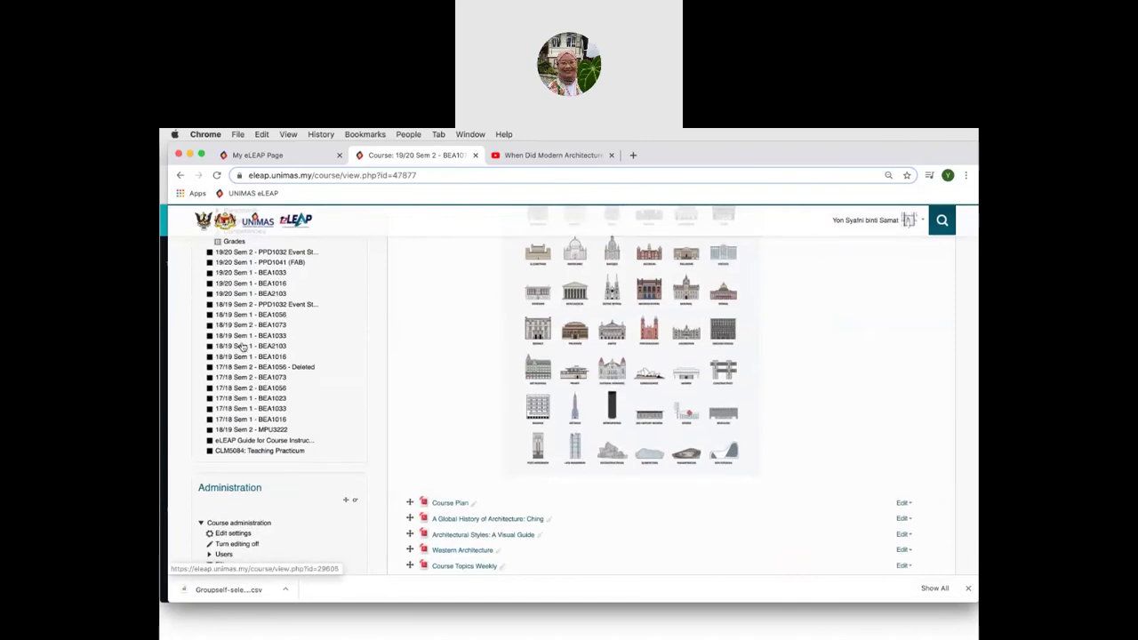
Open the 18/19 Sem 2 - BEA1073 course, then the 19/20 Sem 1 - BEA2103 course.
{"action": "left_click", "coordinate": [270, 326]}
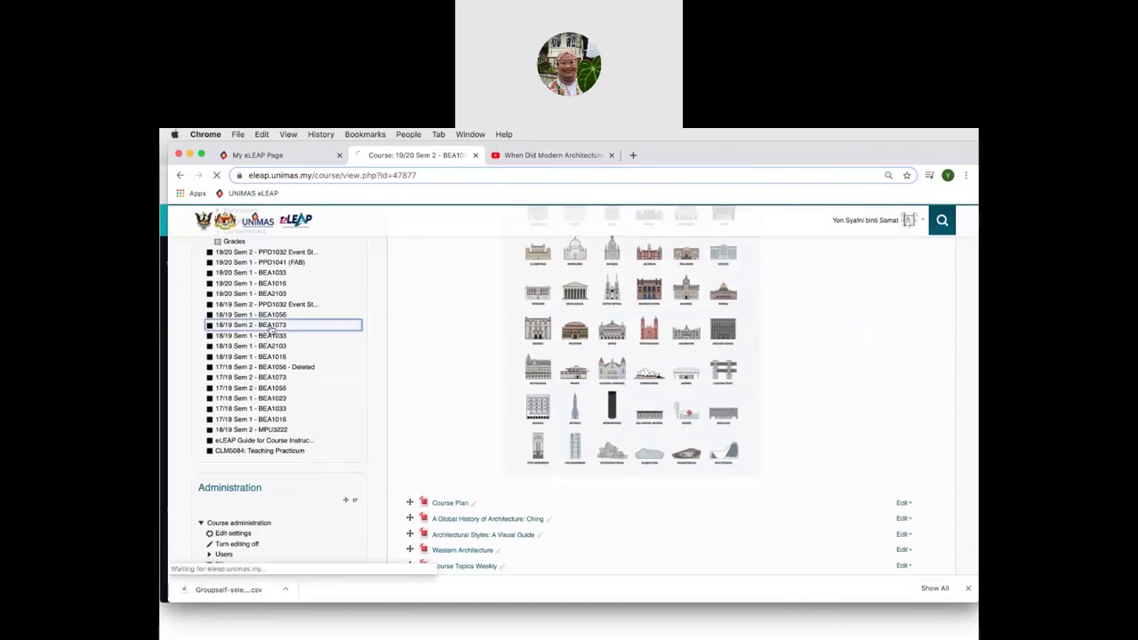
{"action": "scroll", "coordinate": [265, 358], "scroll_direction": "down", "scroll_amount": 2}
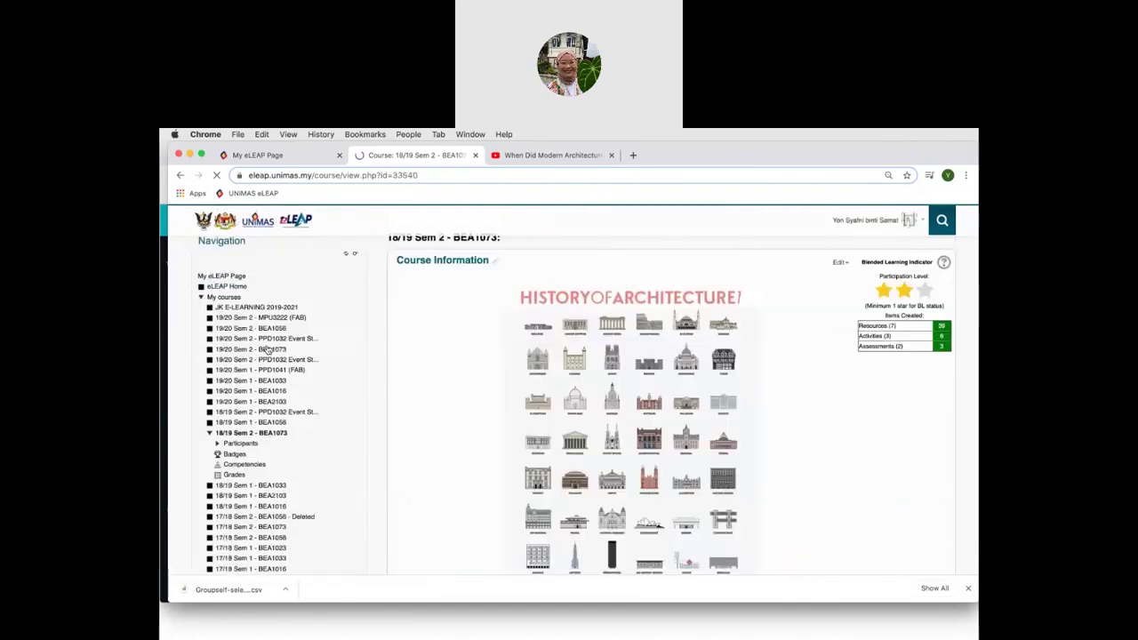
{"action": "left_click", "coordinate": [263, 386]}
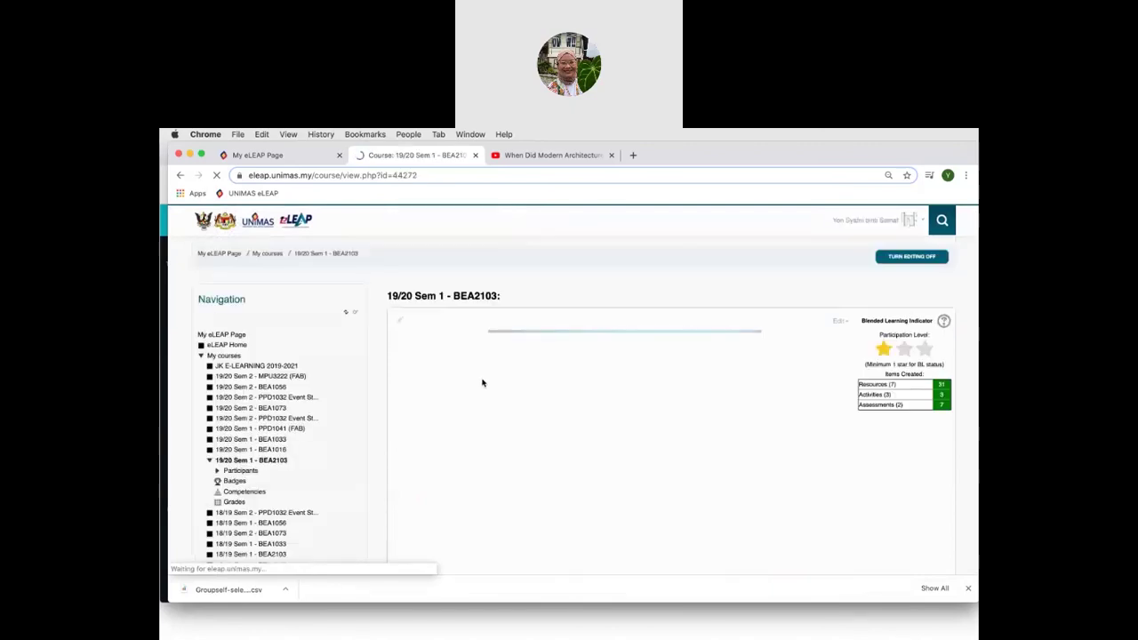
{"action": "scroll", "coordinate": [556, 393], "scroll_direction": "down", "scroll_amount": 5}
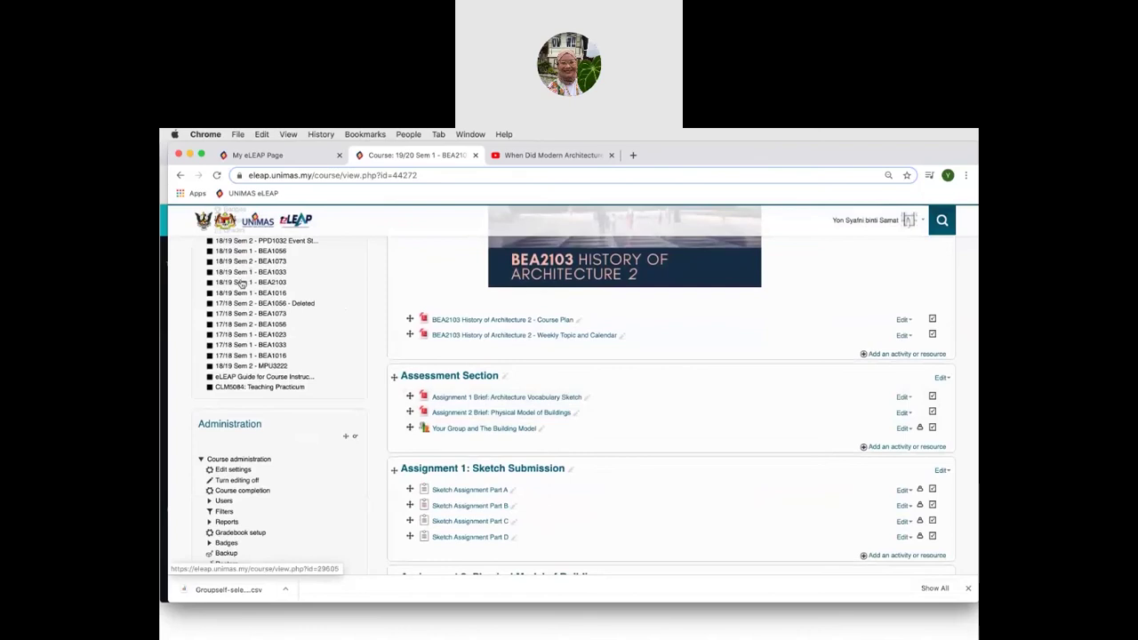
Go back to 18/19 Sem 2 - BEA1073 and scroll to Assignment 01: Submission.
{"action": "left_click", "coordinate": [238, 263]}
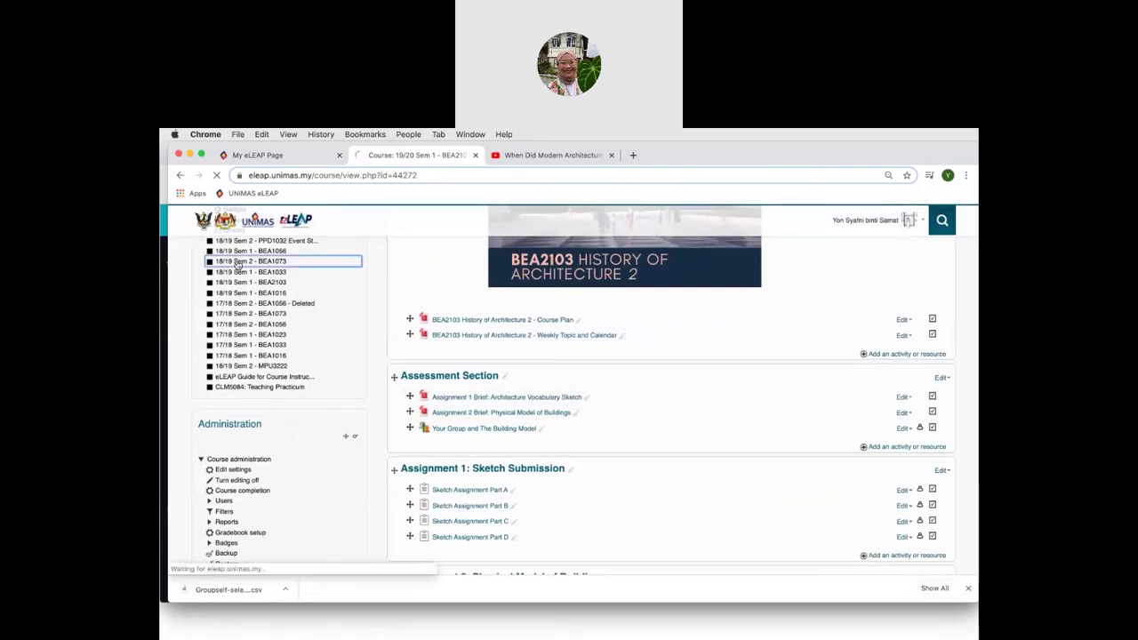
{"action": "scroll", "coordinate": [412, 405], "scroll_direction": "down", "scroll_amount": 15}
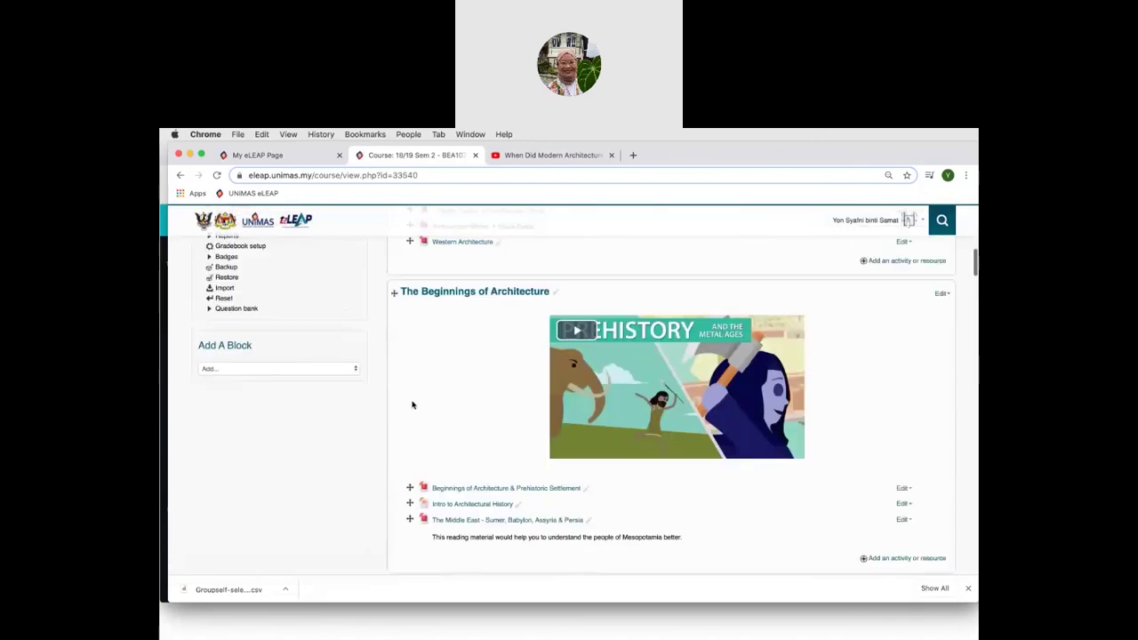
{"action": "scroll", "coordinate": [411, 405], "scroll_direction": "down", "scroll_amount": 20}
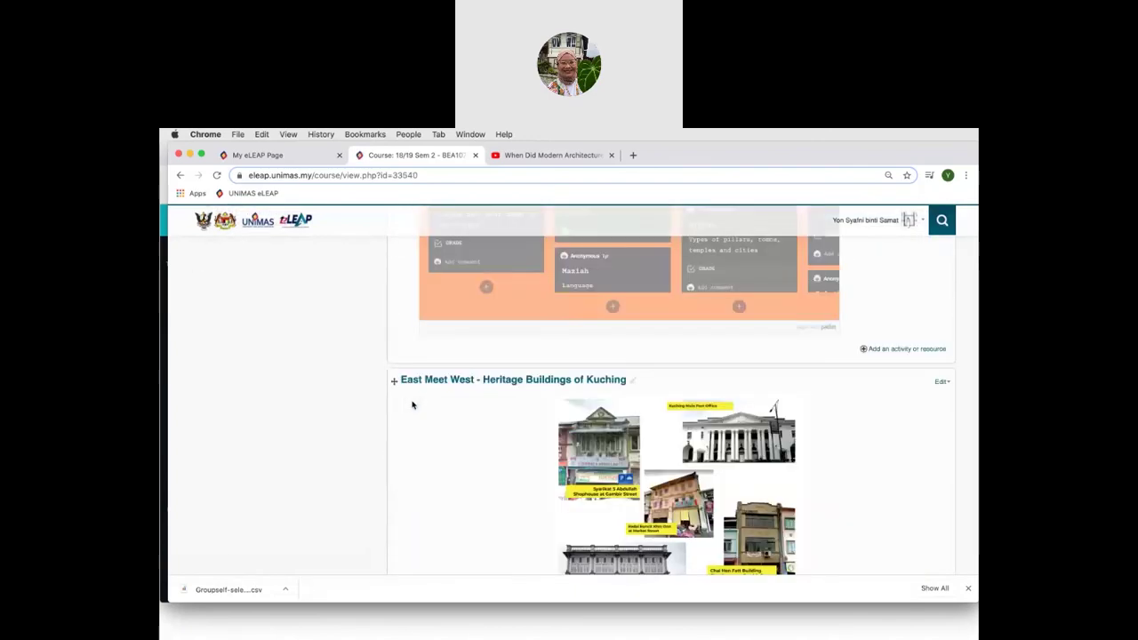
{"action": "scroll", "coordinate": [412, 404], "scroll_direction": "down", "scroll_amount": 3}
{"action": "scroll", "coordinate": [411, 405], "scroll_direction": "down", "scroll_amount": 2}
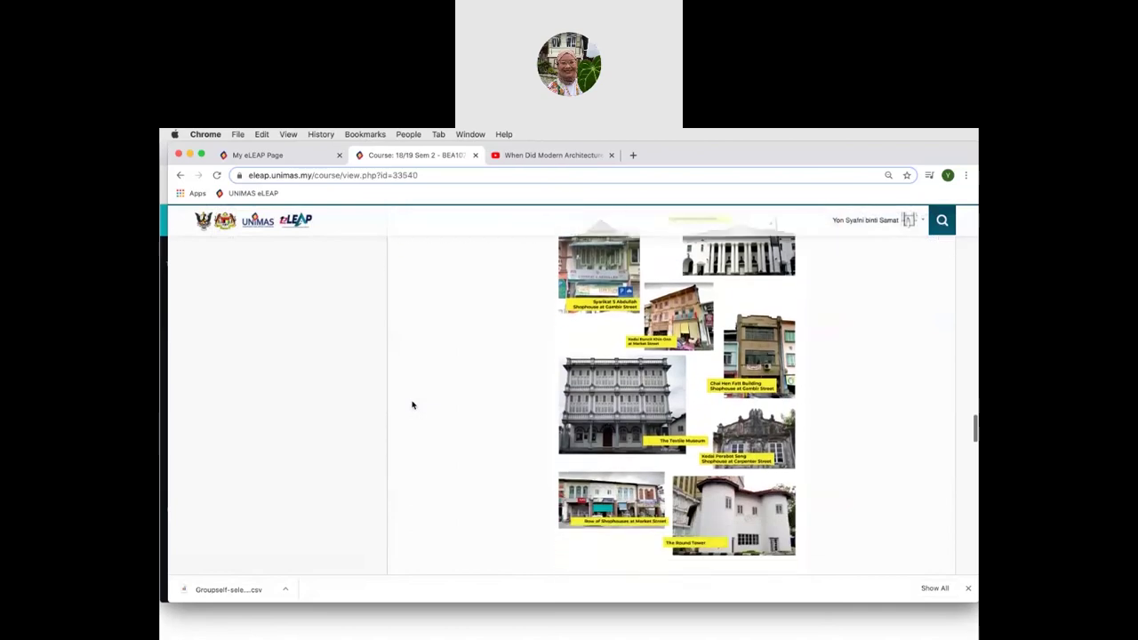
{"action": "scroll", "coordinate": [412, 405], "scroll_direction": "up", "scroll_amount": 3}
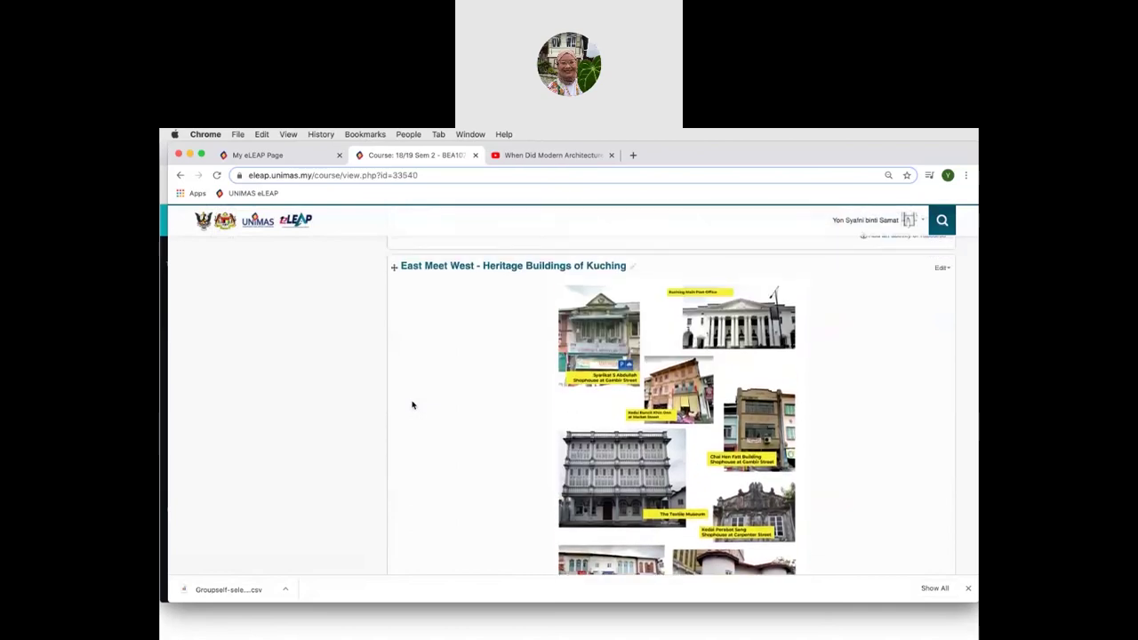
{"action": "scroll", "coordinate": [412, 405], "scroll_direction": "down", "scroll_amount": 3}
{"action": "scroll", "coordinate": [412, 404], "scroll_direction": "down", "scroll_amount": 5}
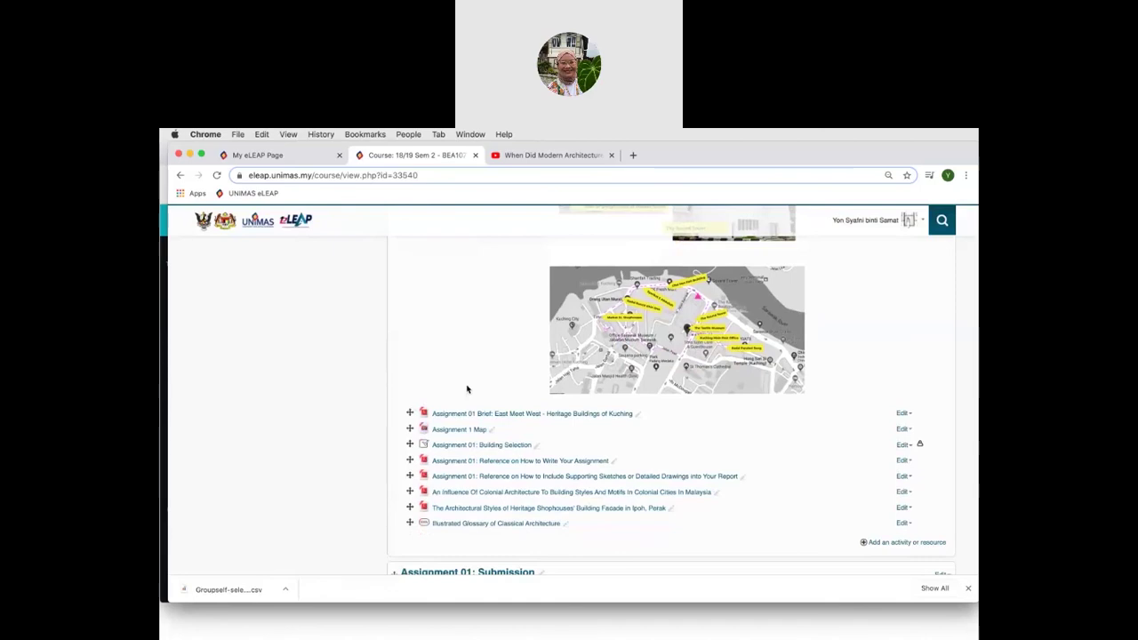
{"action": "scroll", "coordinate": [467, 388], "scroll_direction": "down", "scroll_amount": 4}
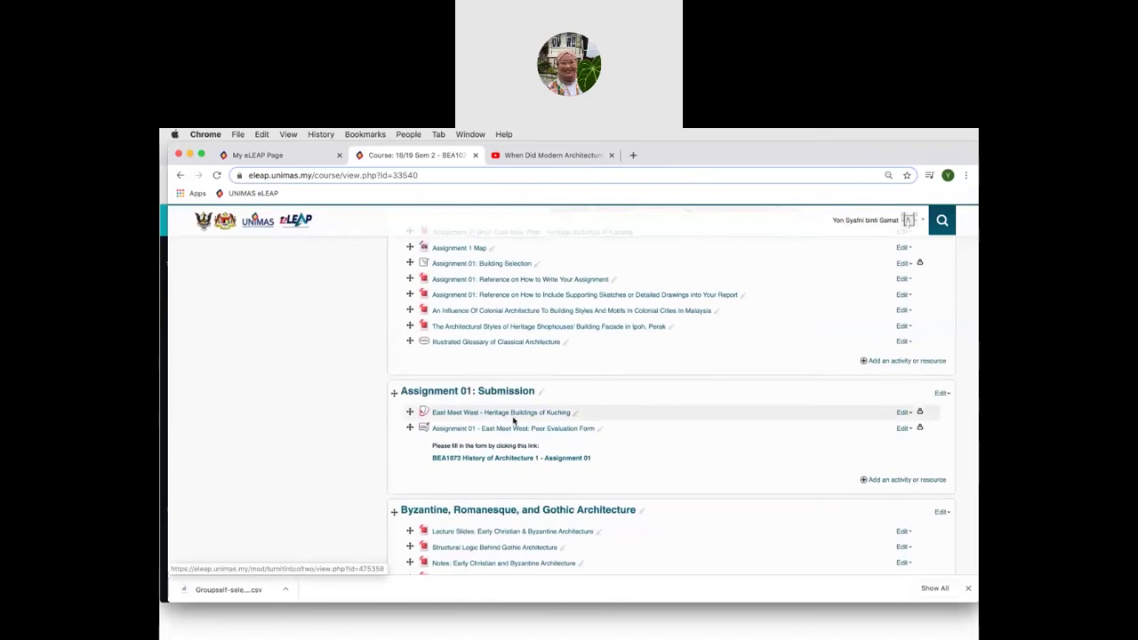
Add a Turnitin Assignment 2 activity to the Assignment 01: Submission section.
{"action": "left_click", "coordinate": [893, 483]}
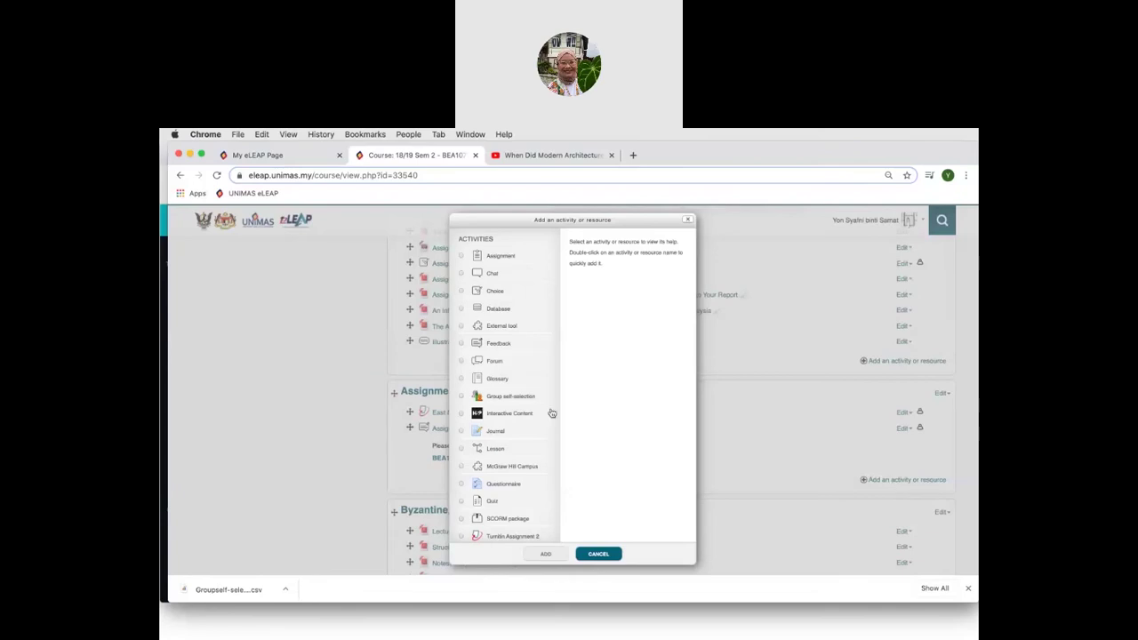
{"action": "scroll", "coordinate": [505, 341], "scroll_direction": "down", "scroll_amount": 3}
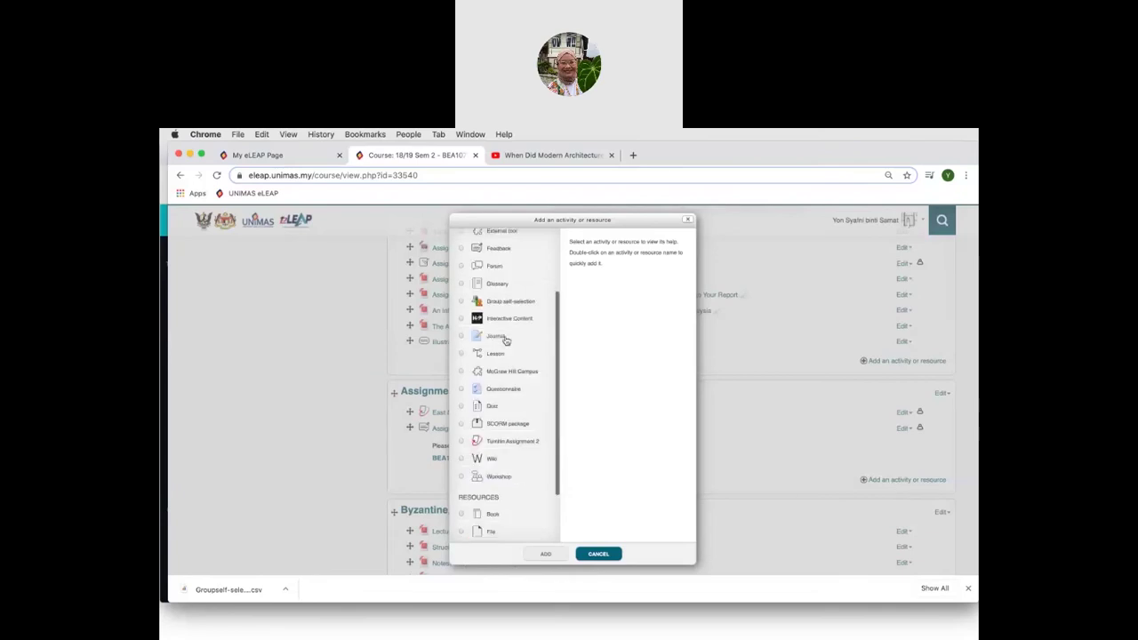
{"action": "left_click", "coordinate": [502, 442]}
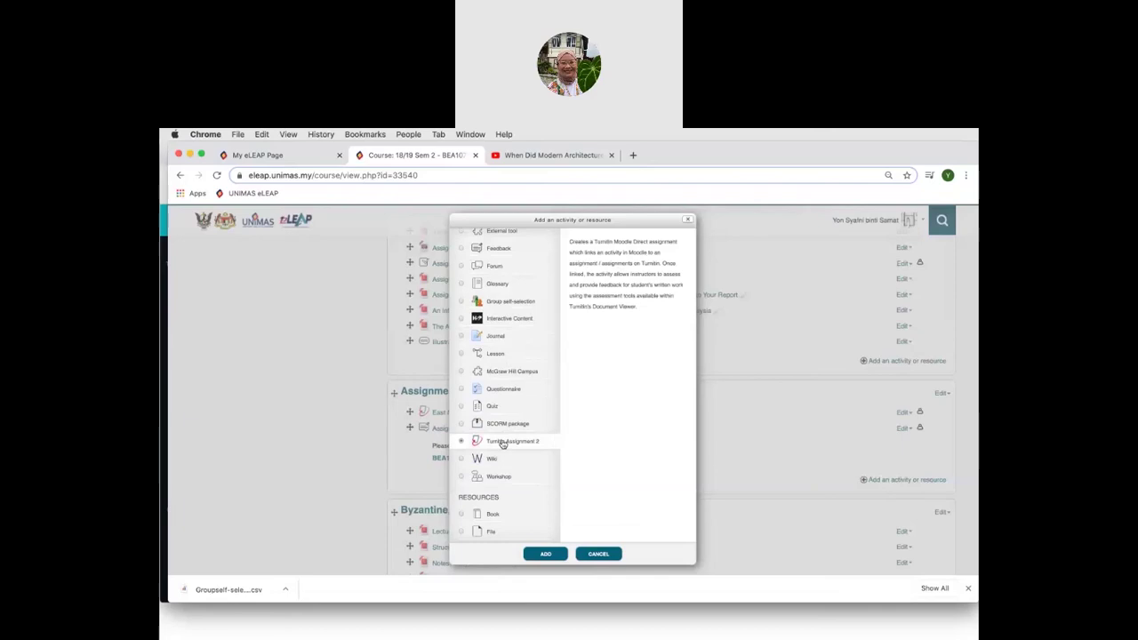
{"action": "left_click", "coordinate": [546, 554]}
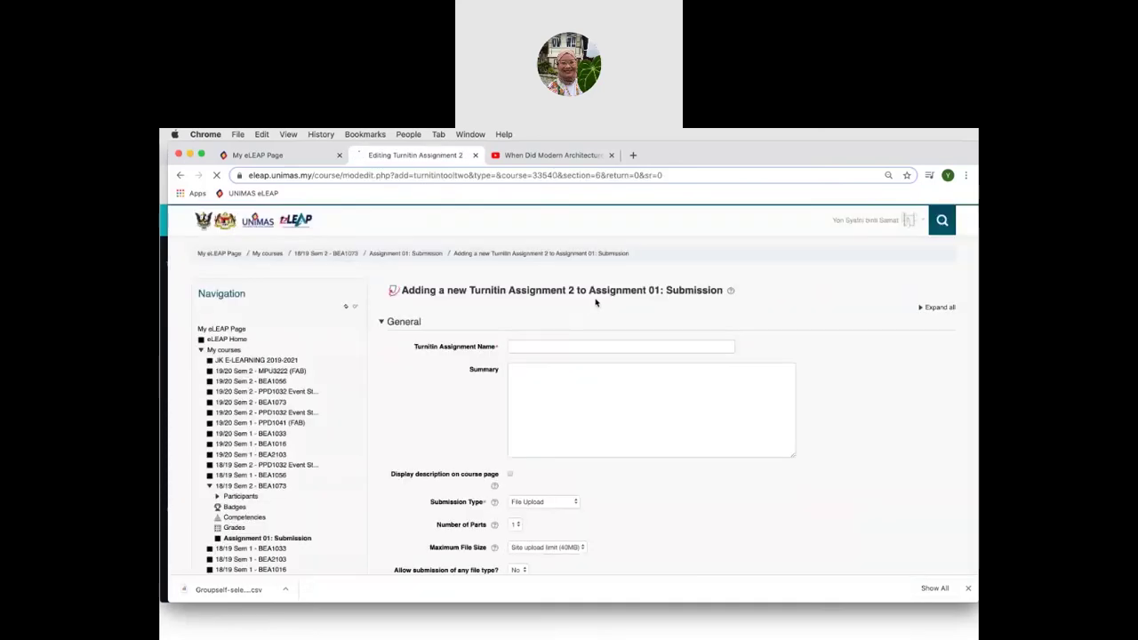
Enter 'Test' as the Turnitin Assignment Name.
{"action": "left_click", "coordinate": [565, 346]}
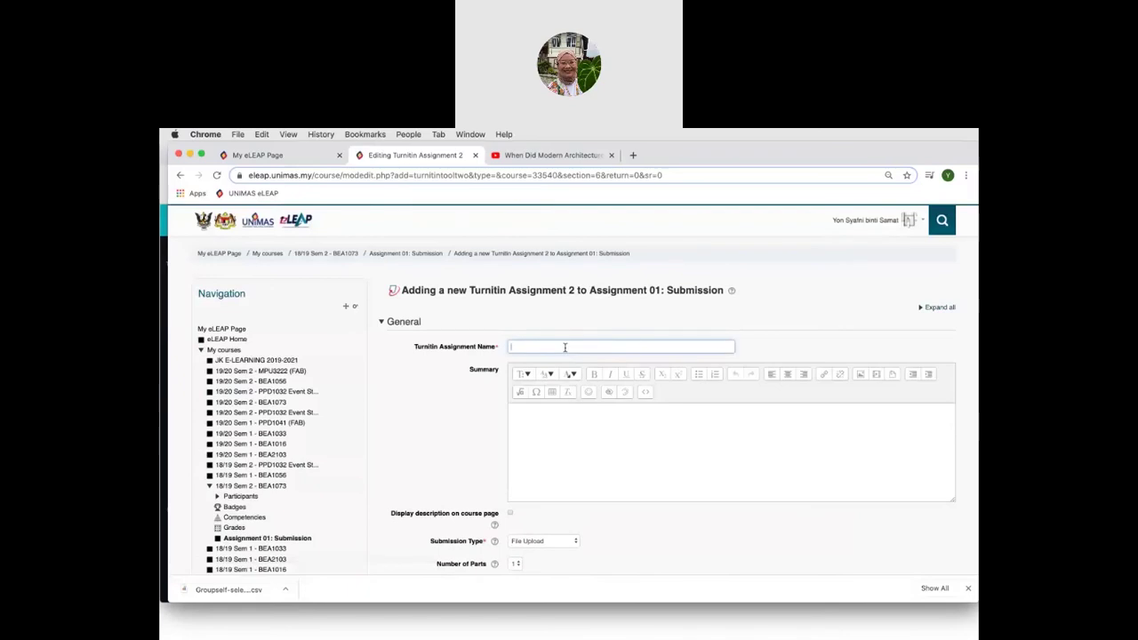
{"action": "type", "text": "Test"}
{"action": "left_click", "coordinate": [561, 425]}
{"action": "scroll", "coordinate": [562, 424], "scroll_direction": "down", "scroll_amount": 3}
{"action": "scroll", "coordinate": [562, 425], "scroll_direction": "up", "scroll_amount": 3}
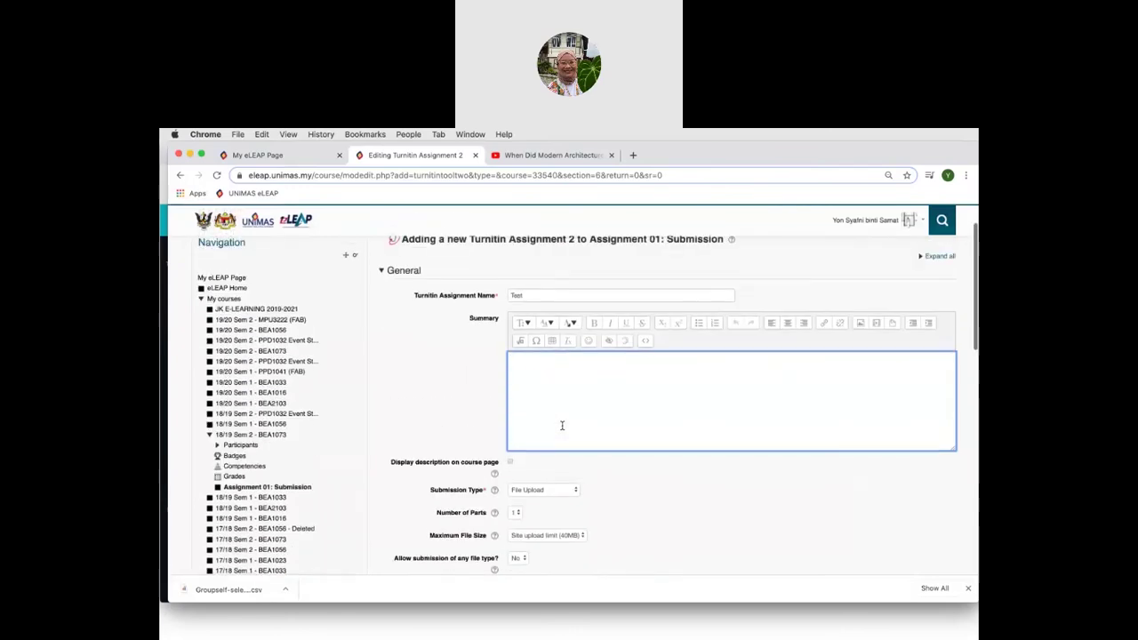
{"action": "scroll", "coordinate": [562, 425], "scroll_direction": "down", "scroll_amount": 1}
{"action": "scroll", "coordinate": [561, 425], "scroll_direction": "down", "scroll_amount": 1}
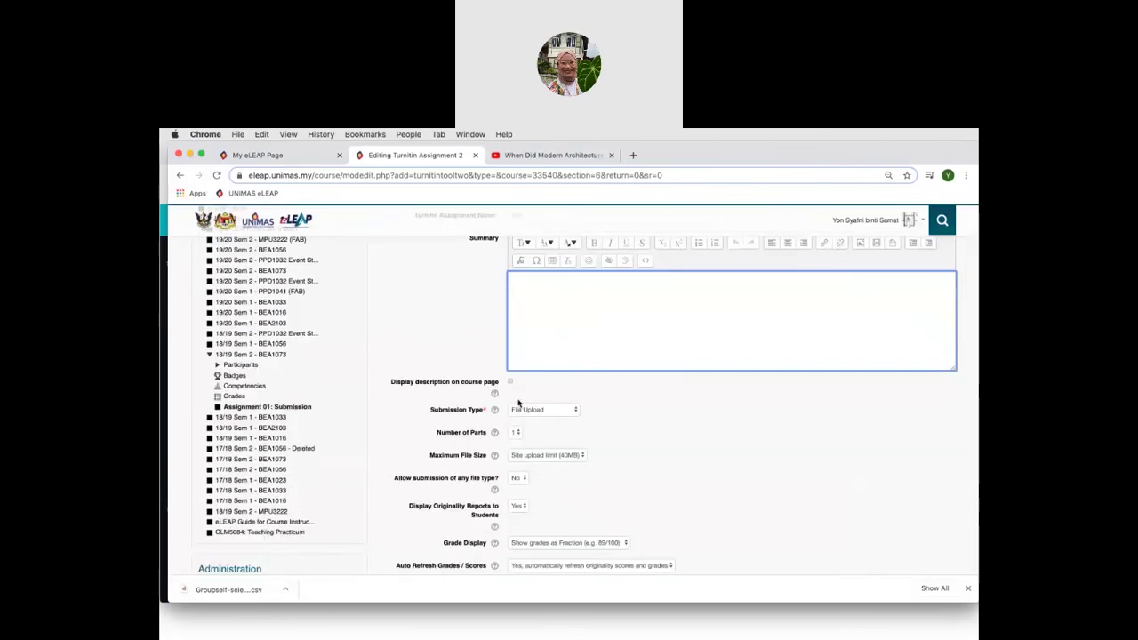
{"action": "left_click", "coordinate": [525, 410]}
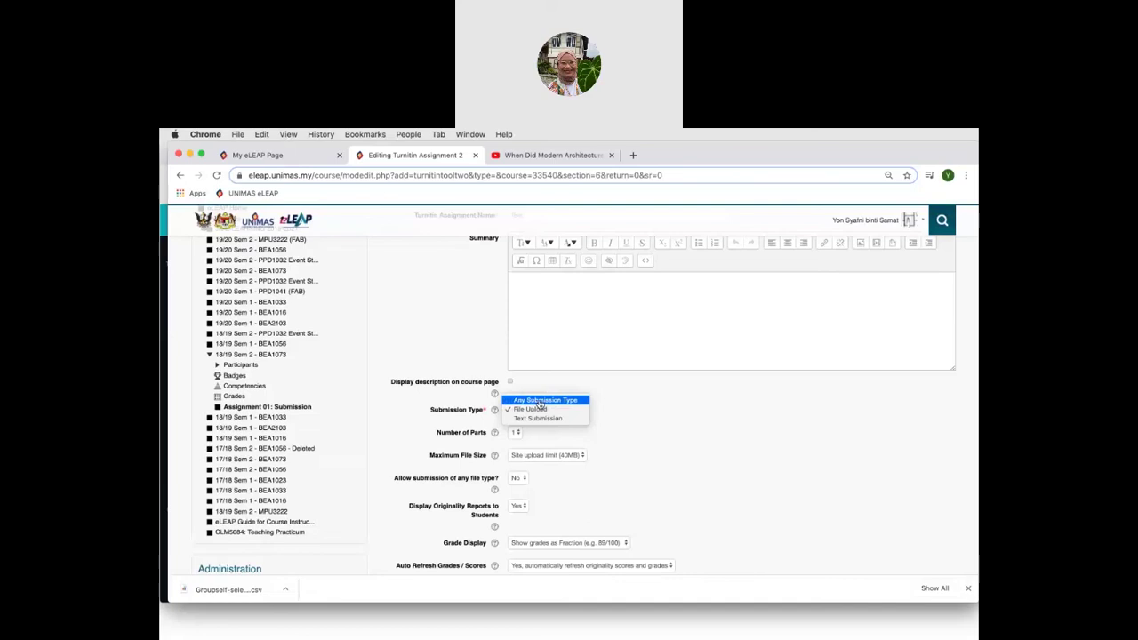
Change Submission Type from File Upload to Text Submission, after briefly picking Any Submission Type.
{"action": "left_click", "coordinate": [542, 401]}
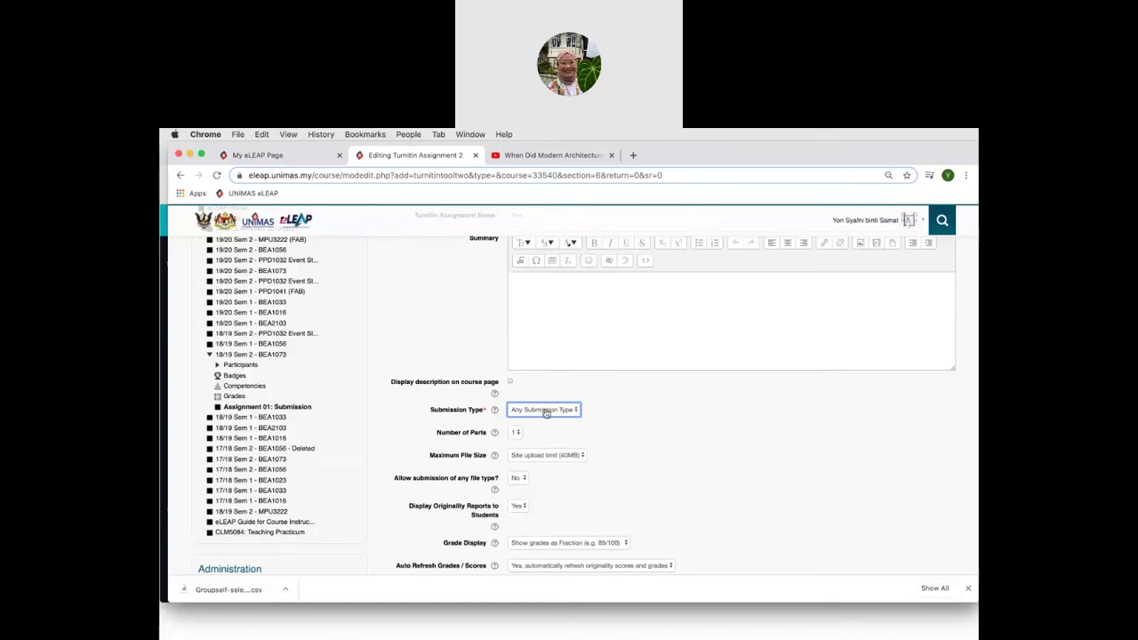
{"action": "left_click", "coordinate": [545, 410]}
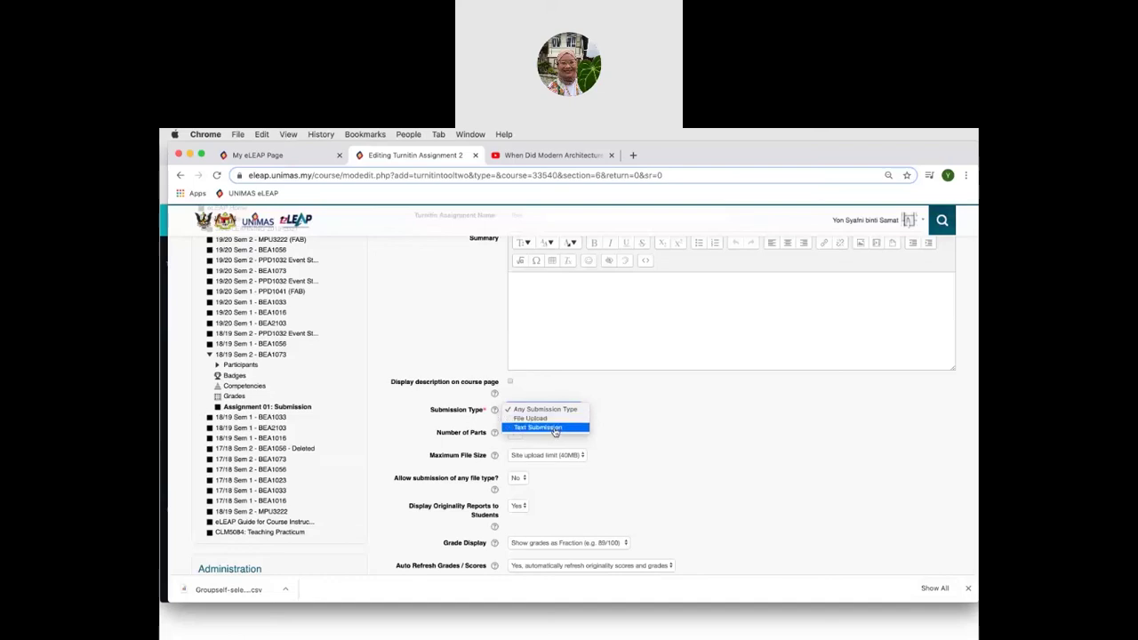
{"action": "left_click", "coordinate": [554, 428]}
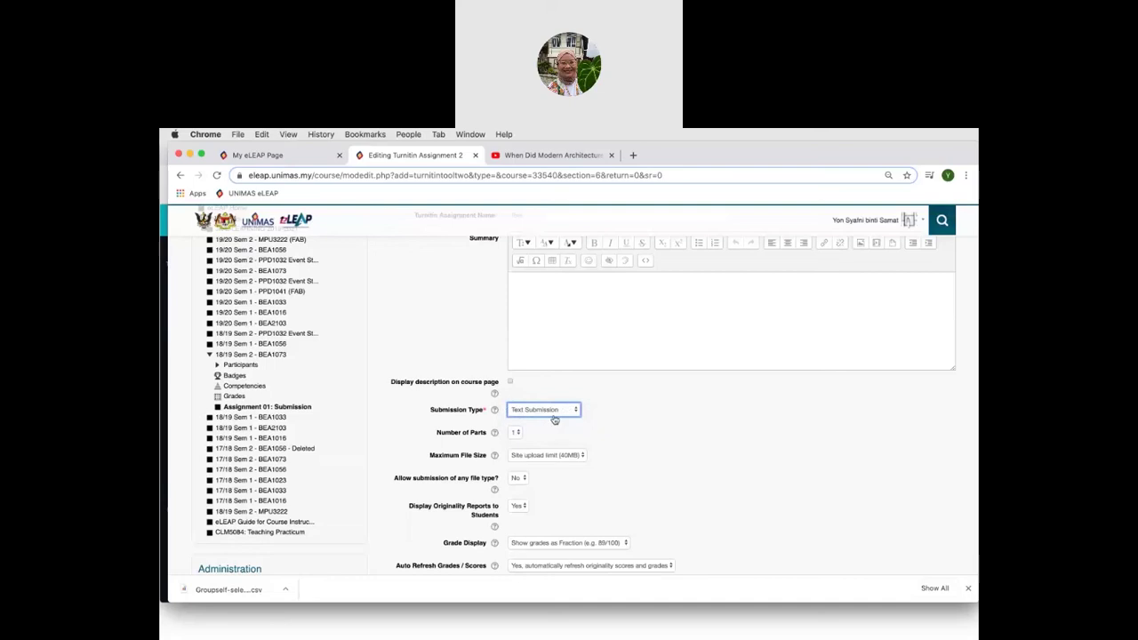
{"action": "left_click", "coordinate": [601, 414]}
{"action": "scroll", "coordinate": [600, 413], "scroll_direction": "down", "scroll_amount": 3}
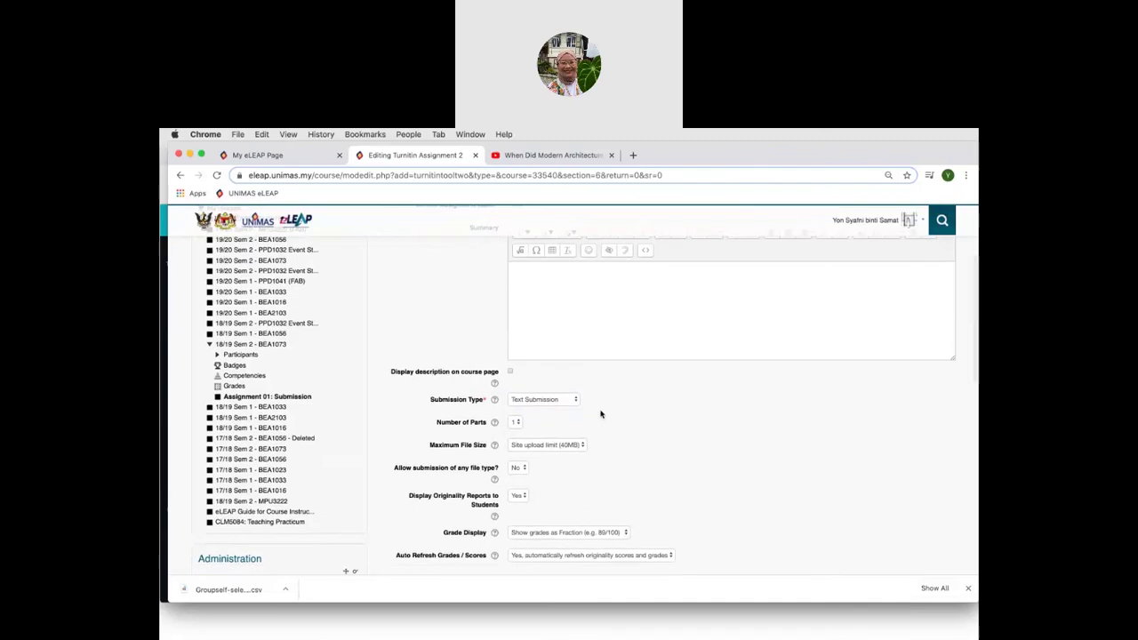
{"action": "scroll", "coordinate": [601, 413], "scroll_direction": "up", "scroll_amount": 1}
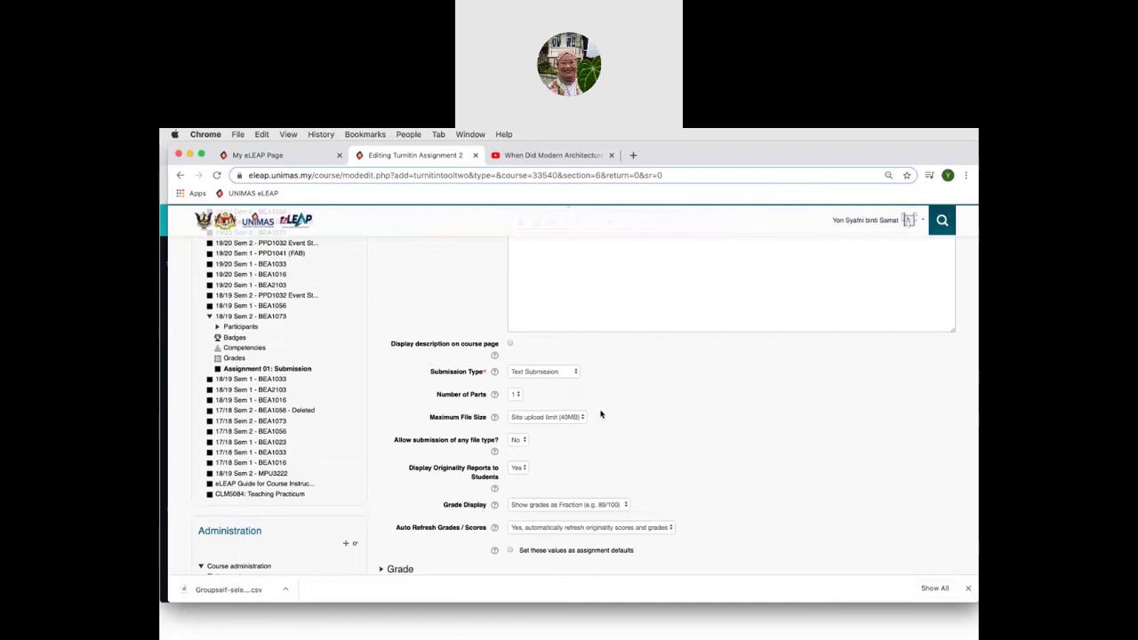
{"action": "left_click", "coordinate": [551, 372]}
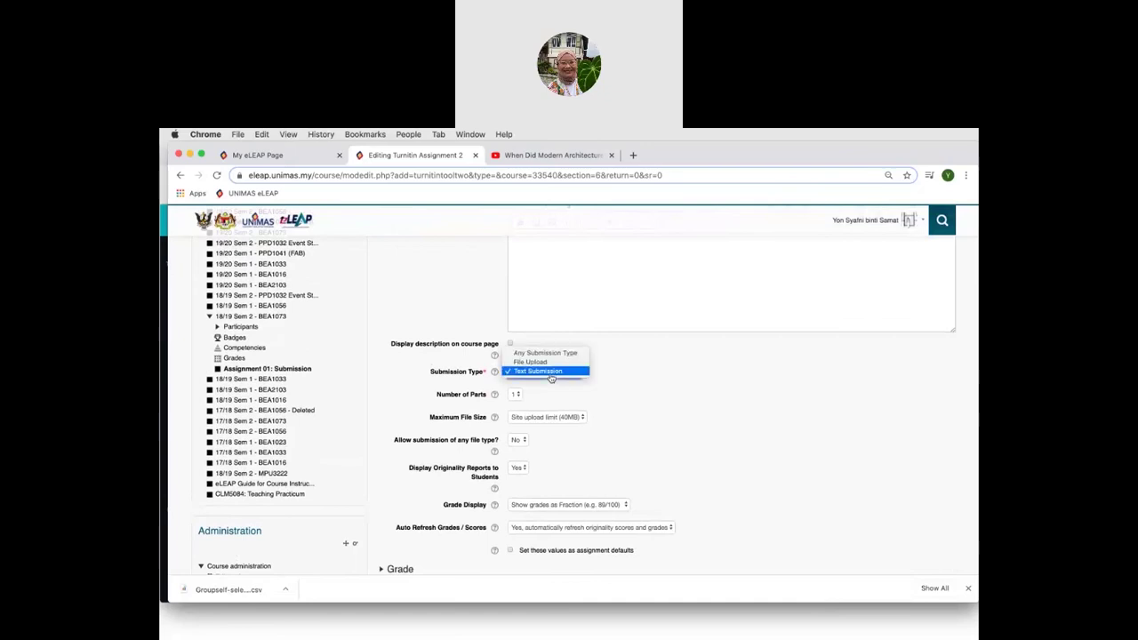
{"action": "left_click", "coordinate": [551, 378]}
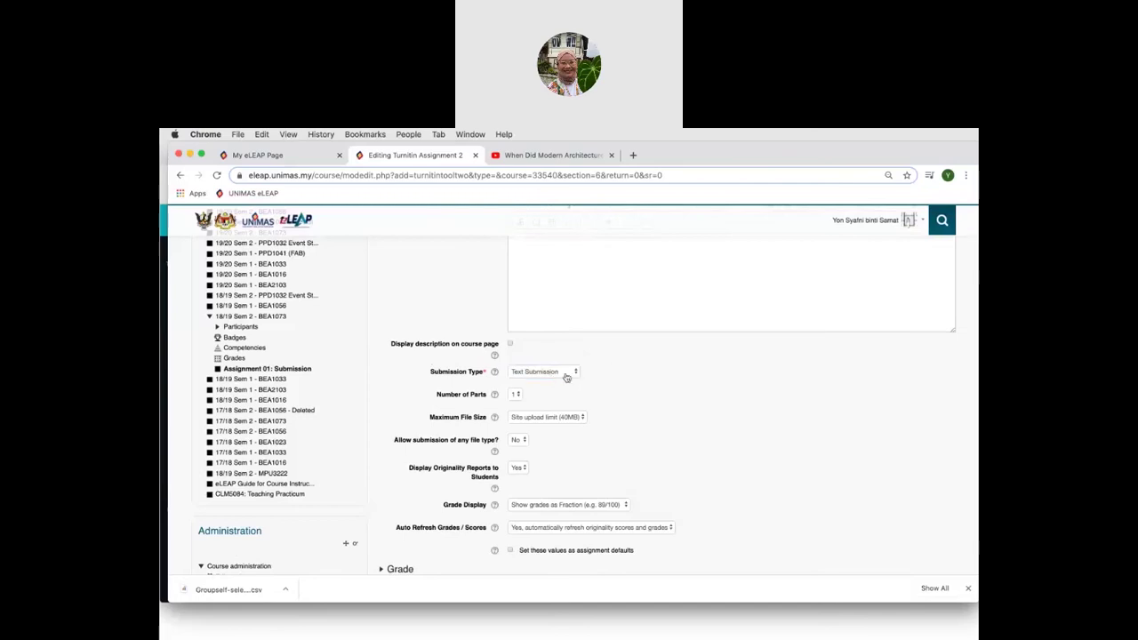
{"action": "left_click", "coordinate": [556, 376]}
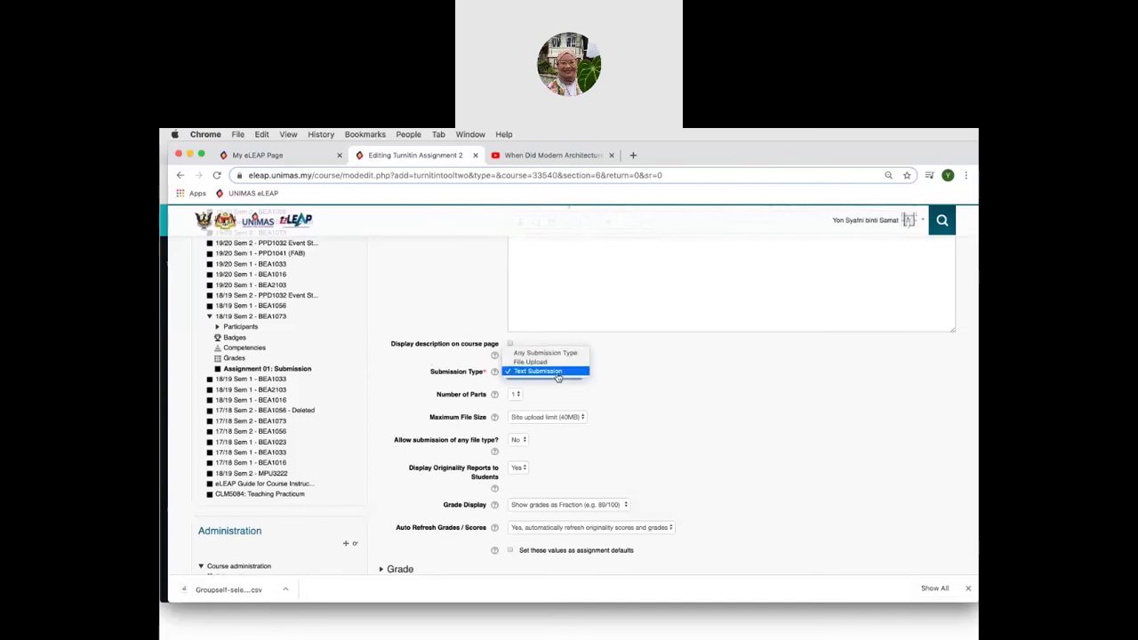
{"action": "left_click", "coordinate": [557, 373]}
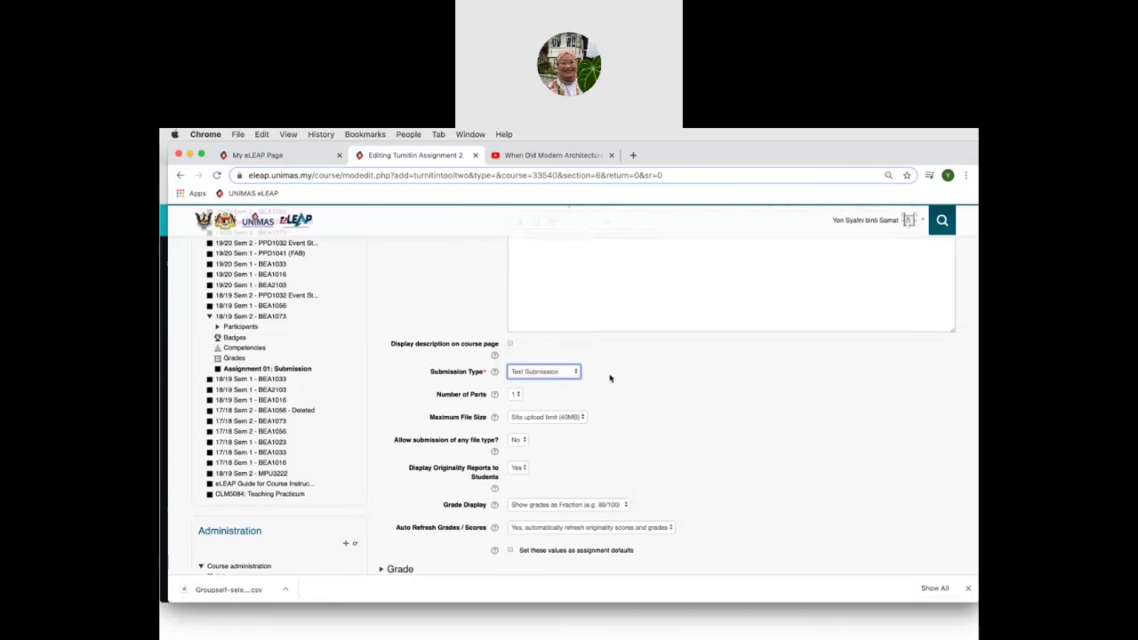
{"action": "scroll", "coordinate": [610, 377], "scroll_direction": "down", "scroll_amount": 1}
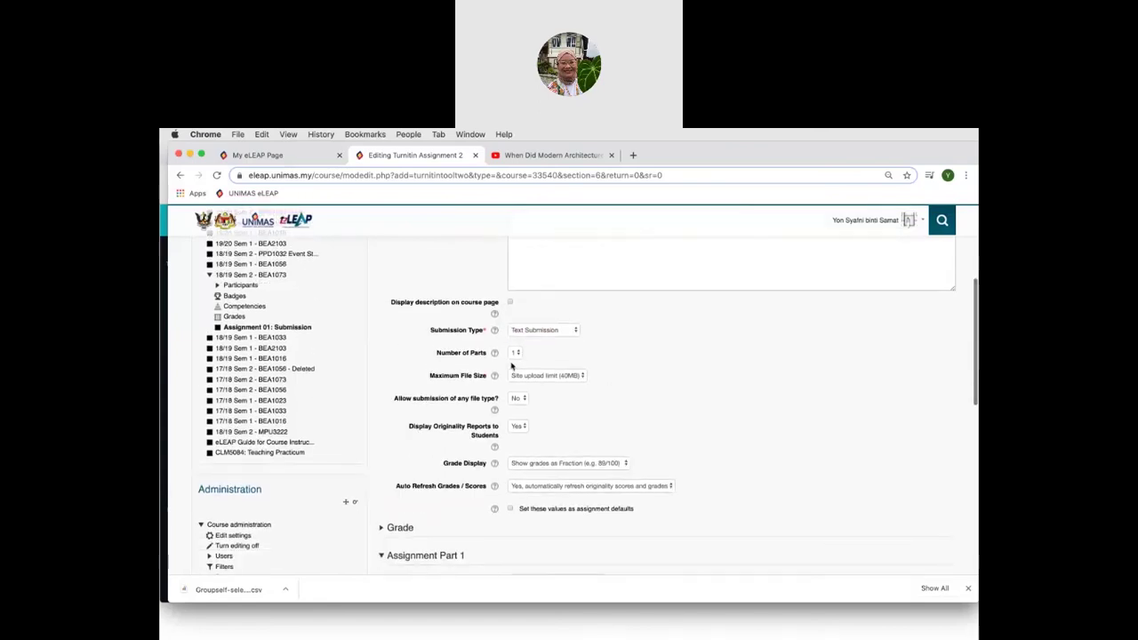
Keep Number of Parts at 1 and set Maximum File Size to 40MB.
{"action": "left_click", "coordinate": [515, 354]}
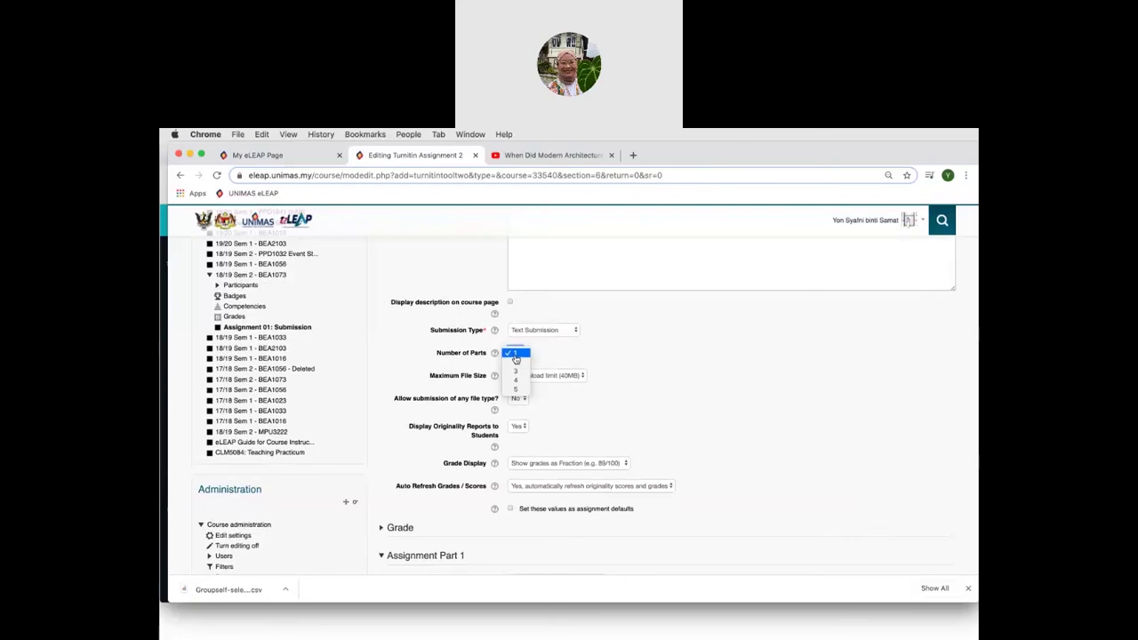
{"action": "left_click", "coordinate": [548, 358]}
{"action": "left_click", "coordinate": [574, 377]}
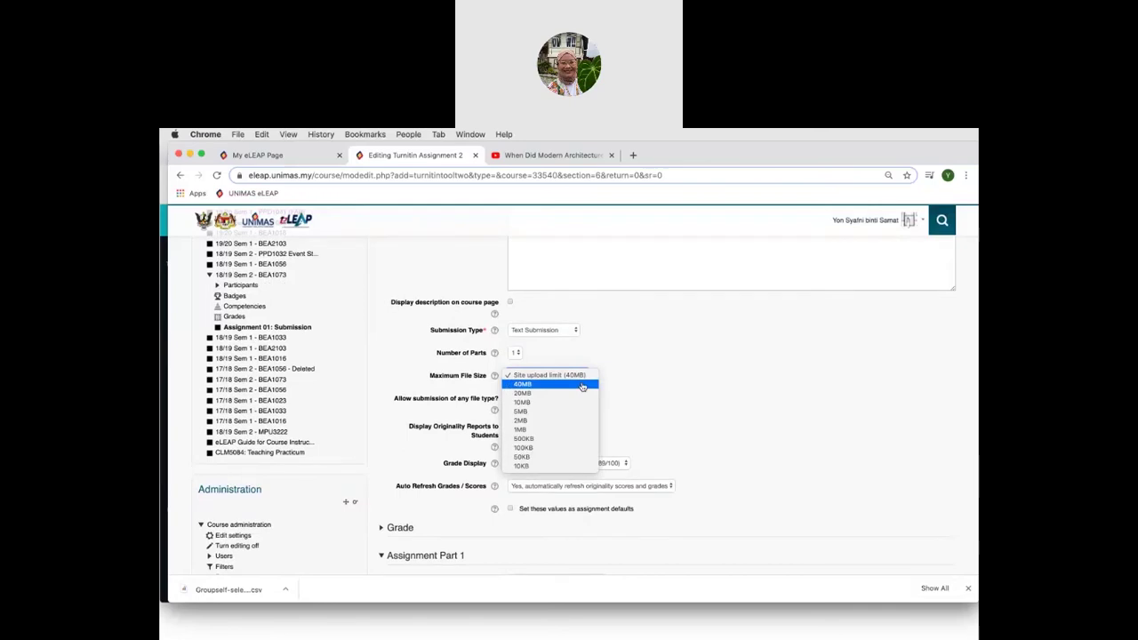
{"action": "left_click", "coordinate": [582, 386]}
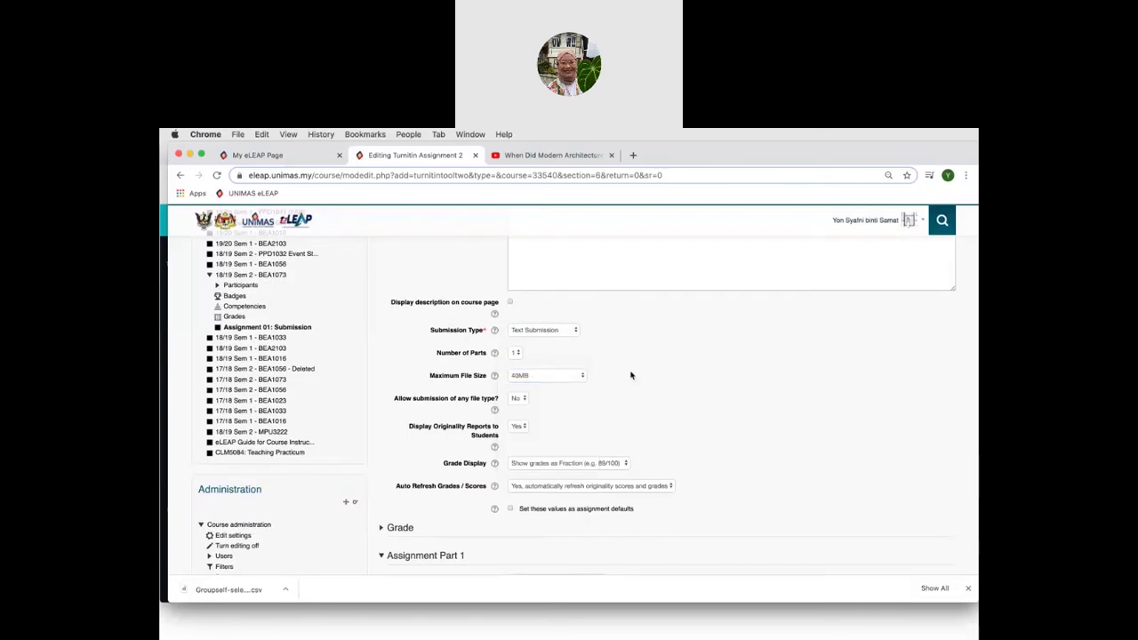
{"action": "scroll", "coordinate": [630, 375], "scroll_direction": "down", "scroll_amount": 1}
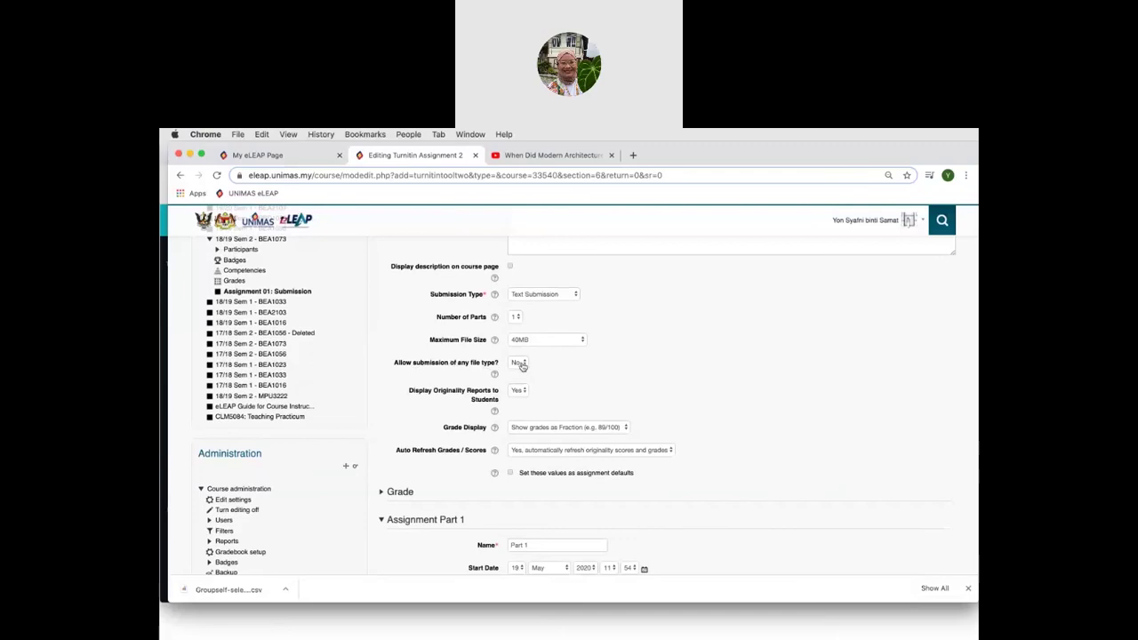
Leave 'Allow submission of any file type?' set to No.
{"action": "left_click", "coordinate": [518, 363]}
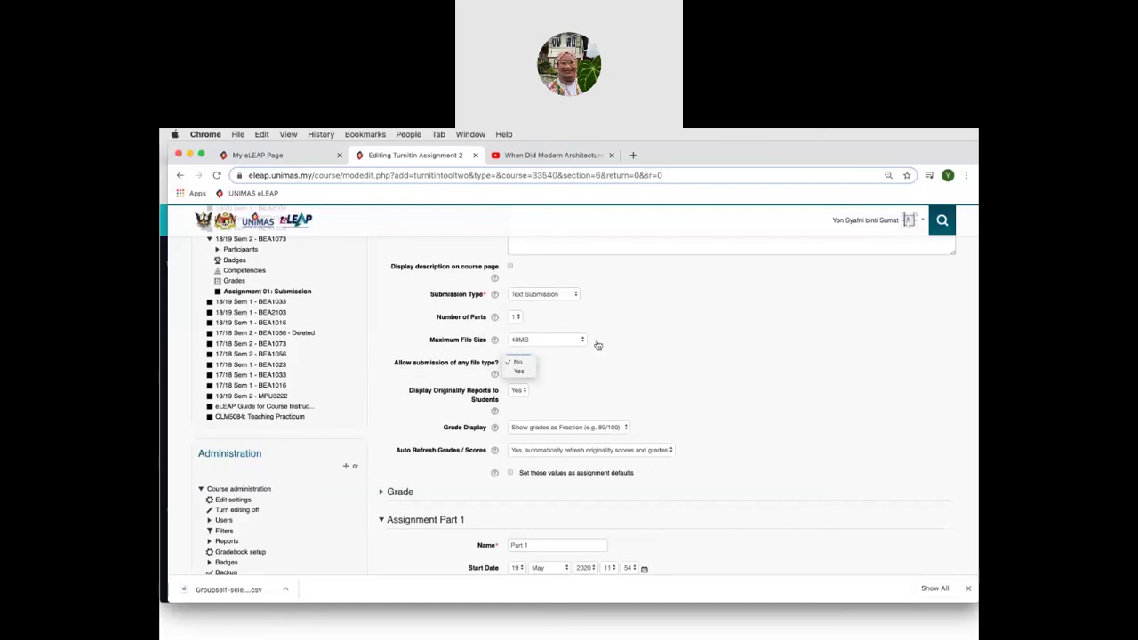
{"action": "scroll", "coordinate": [620, 305], "scroll_direction": "up", "scroll_amount": 4}
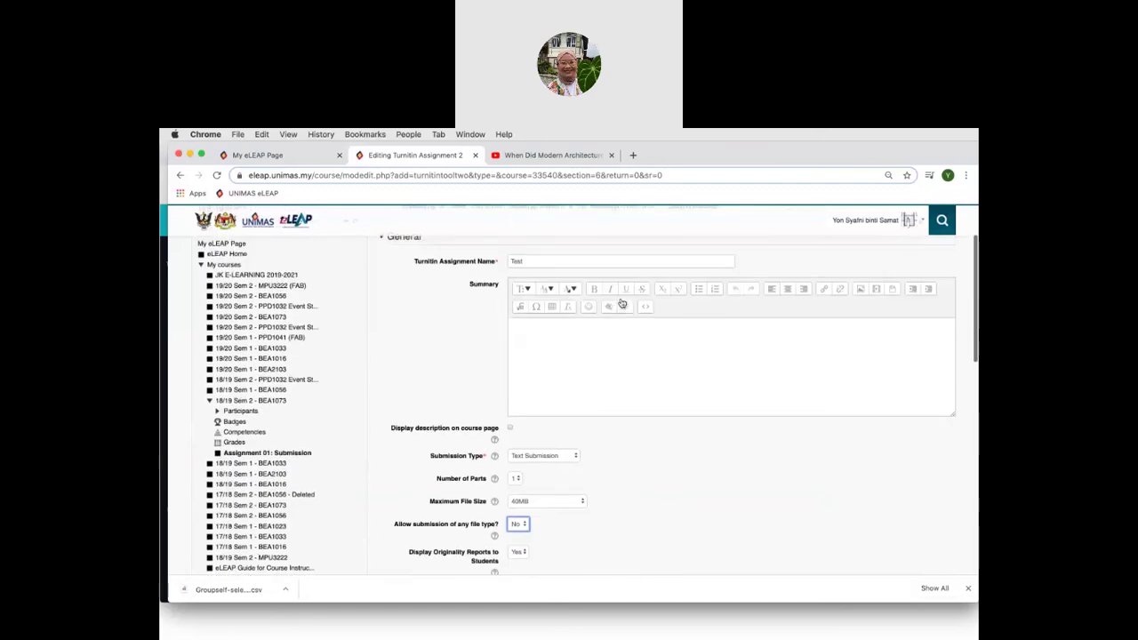
{"action": "left_click", "coordinate": [591, 342]}
{"action": "scroll", "coordinate": [592, 342], "scroll_direction": "down", "scroll_amount": 3}
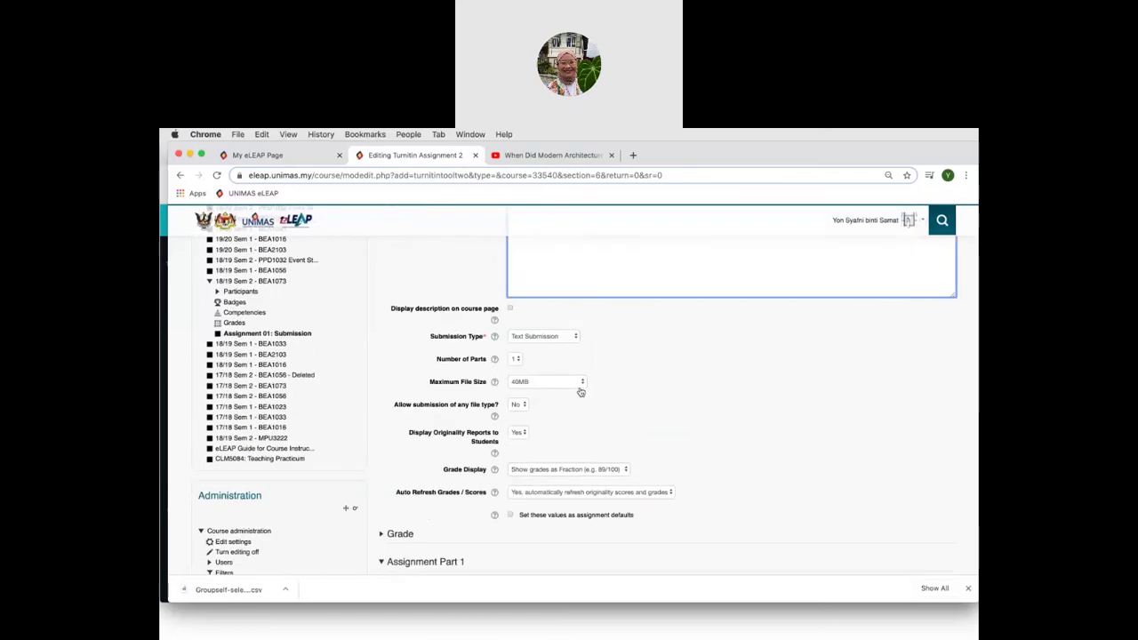
{"action": "left_click", "coordinate": [519, 405]}
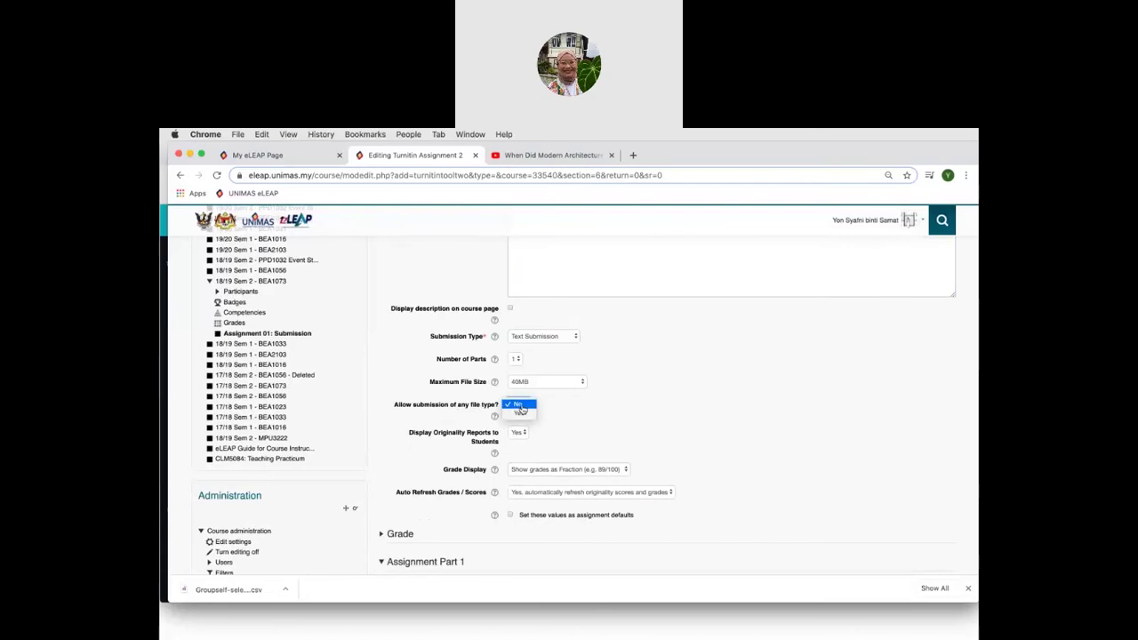
{"action": "left_click", "coordinate": [616, 285]}
{"action": "scroll", "coordinate": [615, 284], "scroll_direction": "up", "scroll_amount": 1}
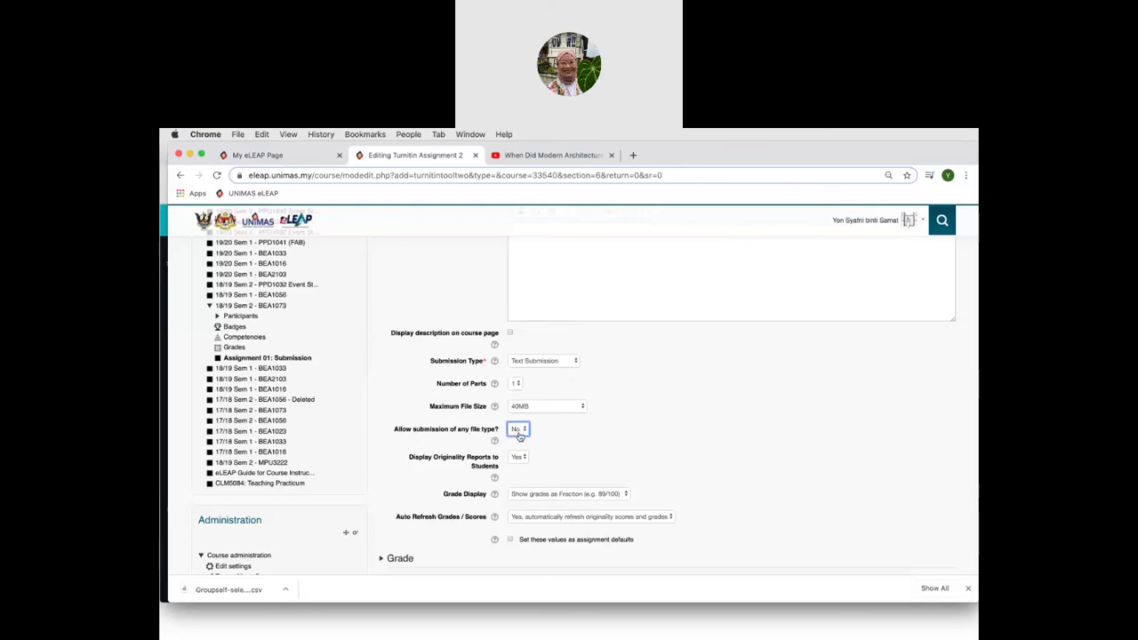
{"action": "scroll", "coordinate": [548, 434], "scroll_direction": "down", "scroll_amount": 2}
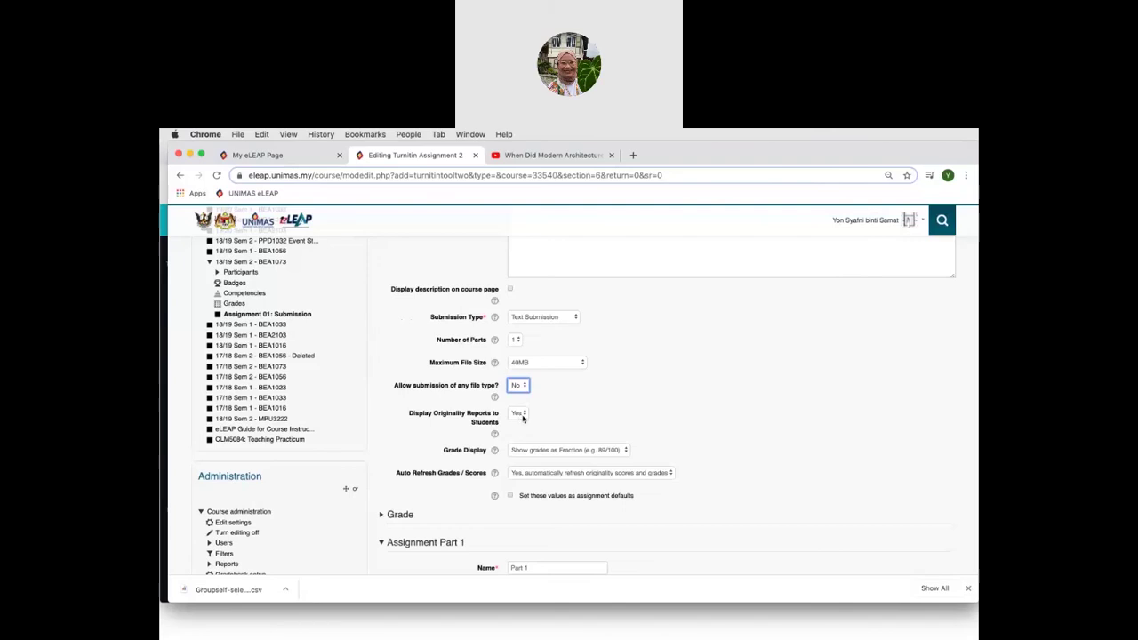
{"action": "left_click", "coordinate": [520, 416]}
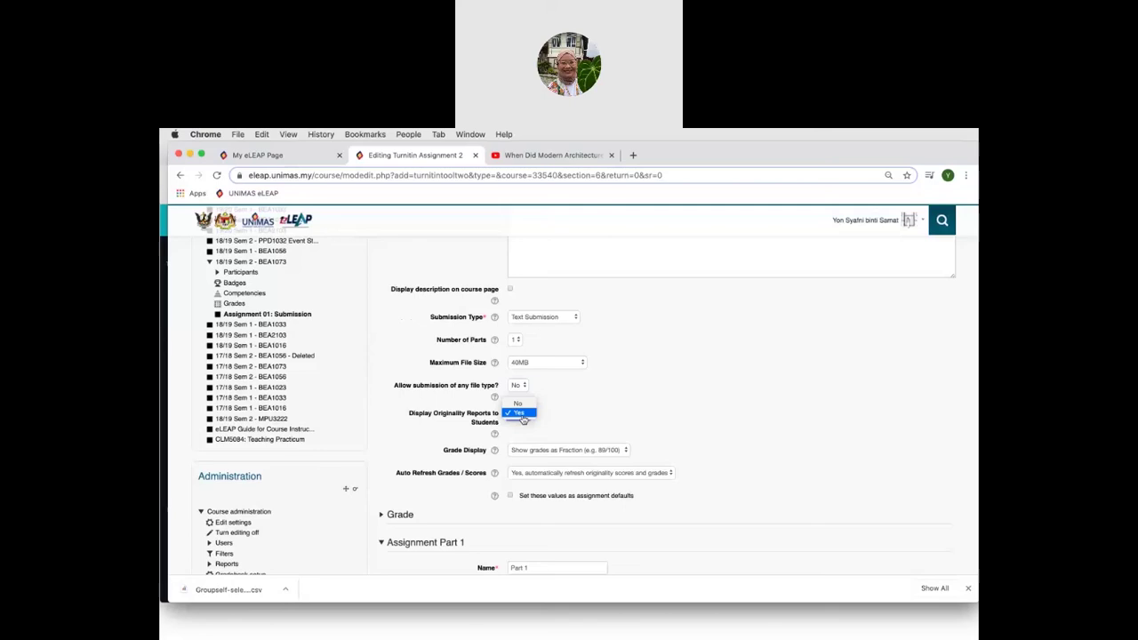
{"action": "left_click", "coordinate": [523, 416]}
{"action": "left_click", "coordinate": [547, 420]}
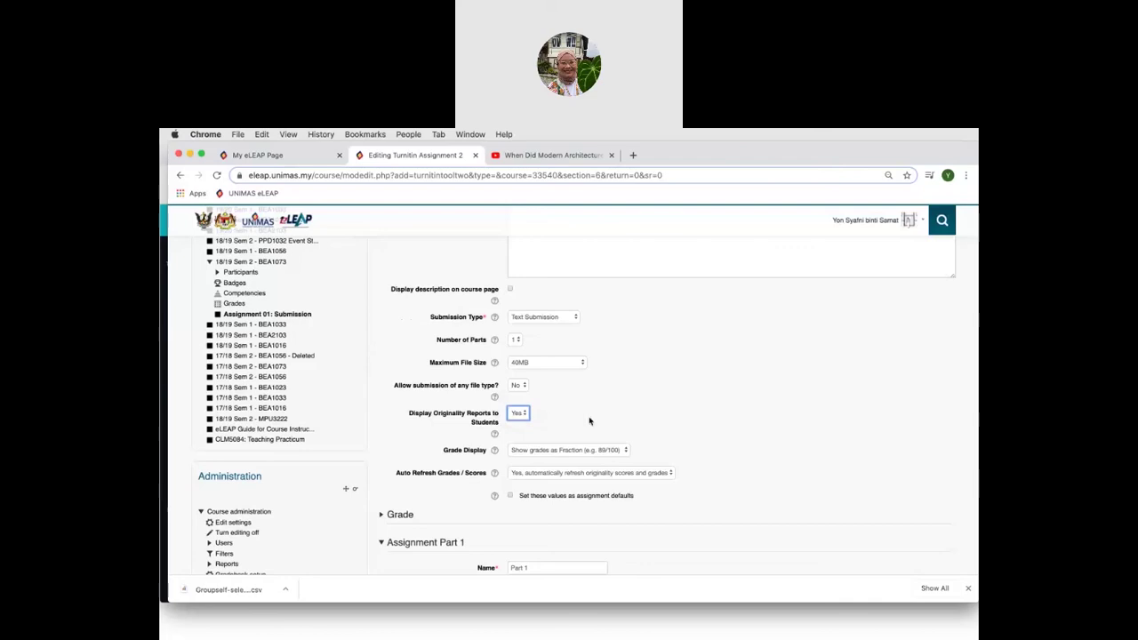
{"action": "scroll", "coordinate": [591, 420], "scroll_direction": "down", "scroll_amount": 1}
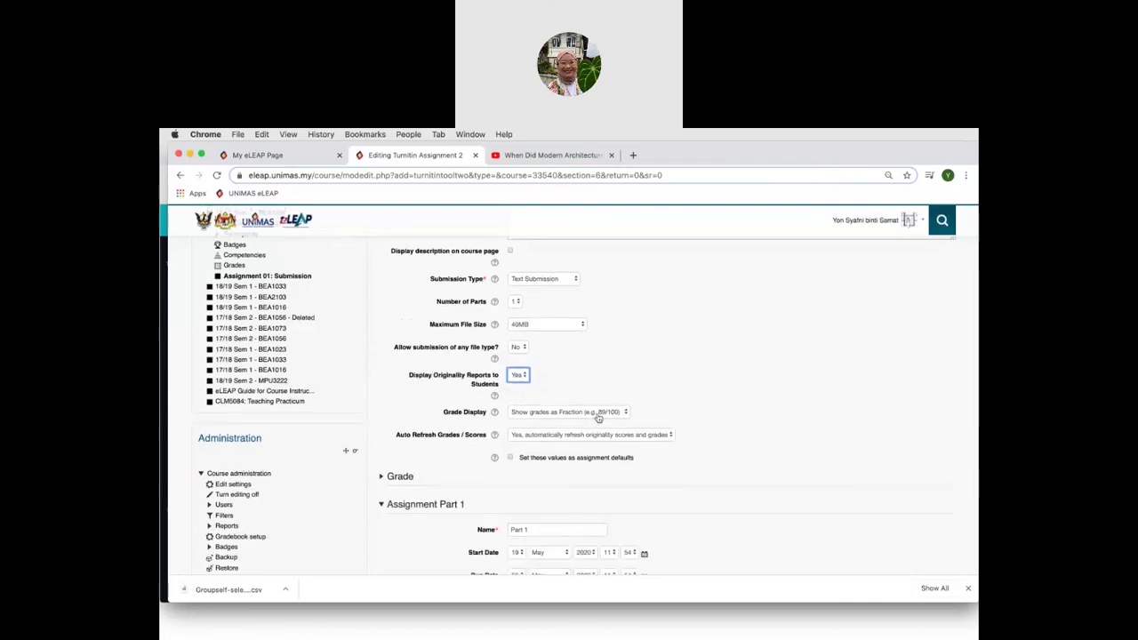
{"action": "left_click", "coordinate": [598, 416]}
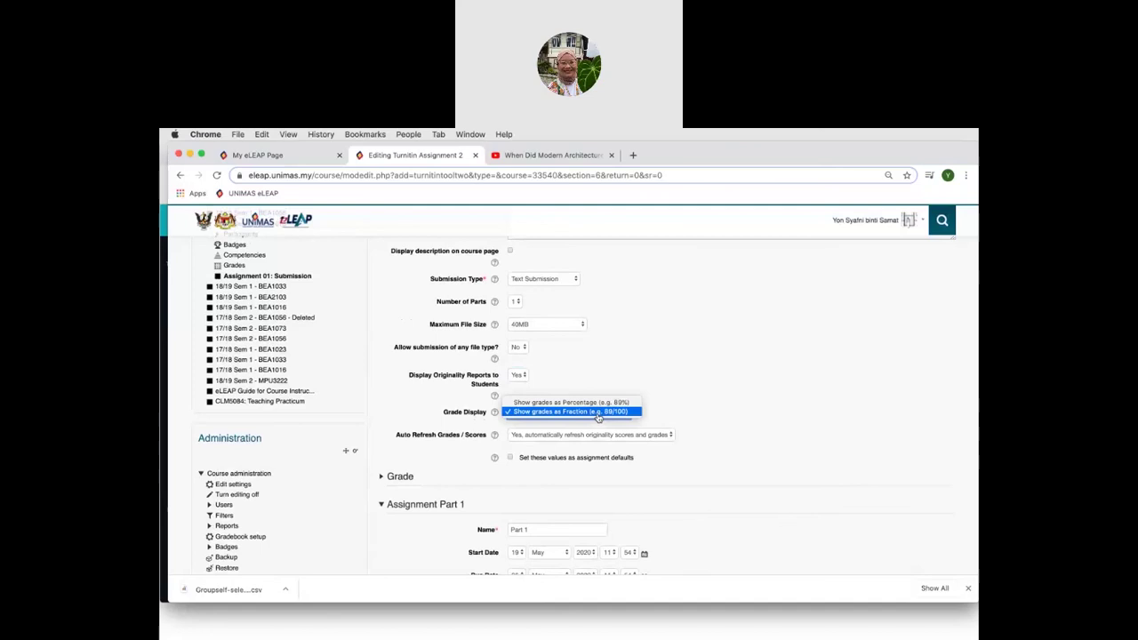
{"action": "left_click", "coordinate": [736, 401]}
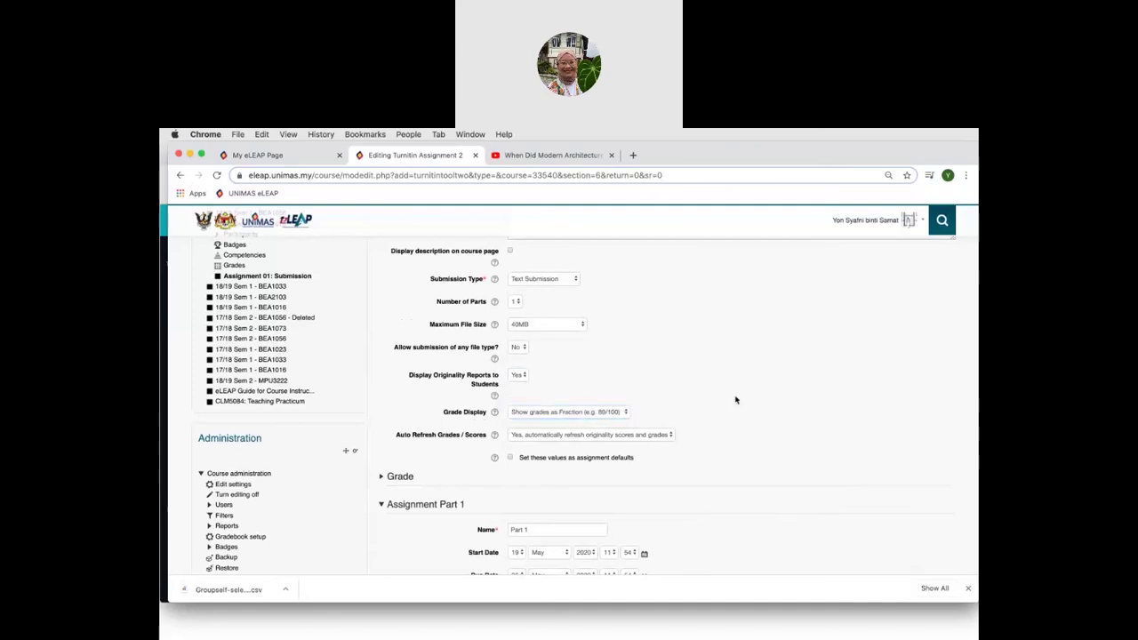
{"action": "scroll", "coordinate": [736, 400], "scroll_direction": "down", "scroll_amount": 2}
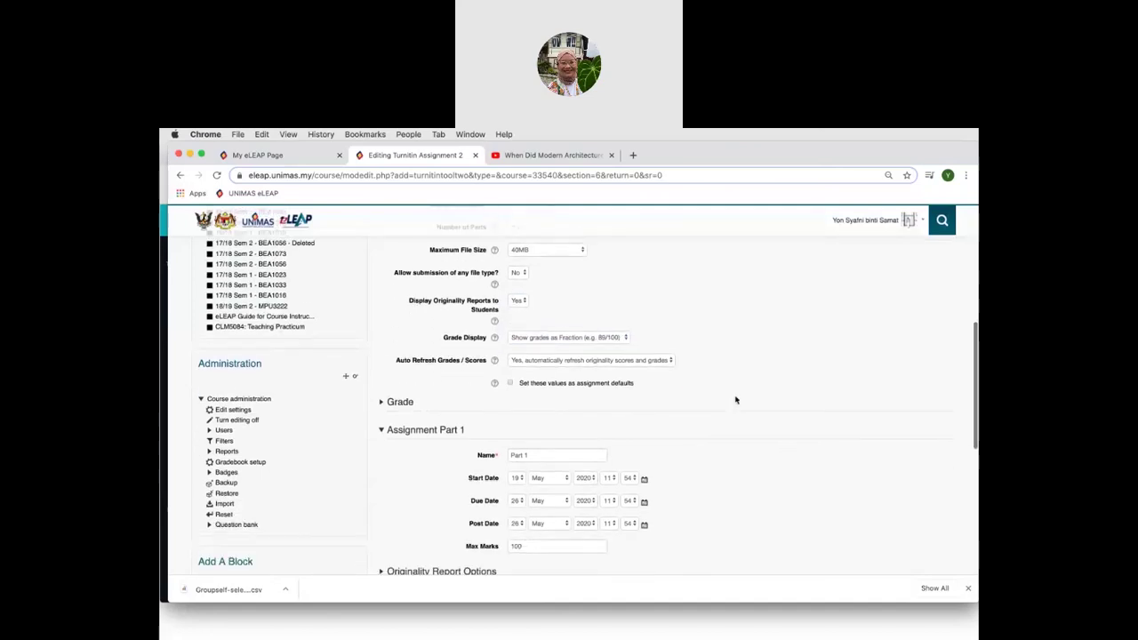
Expand Grade settings and review Part 1's 19–26 May 2020 dates and 100 max marks.
{"action": "left_click", "coordinate": [400, 402]}
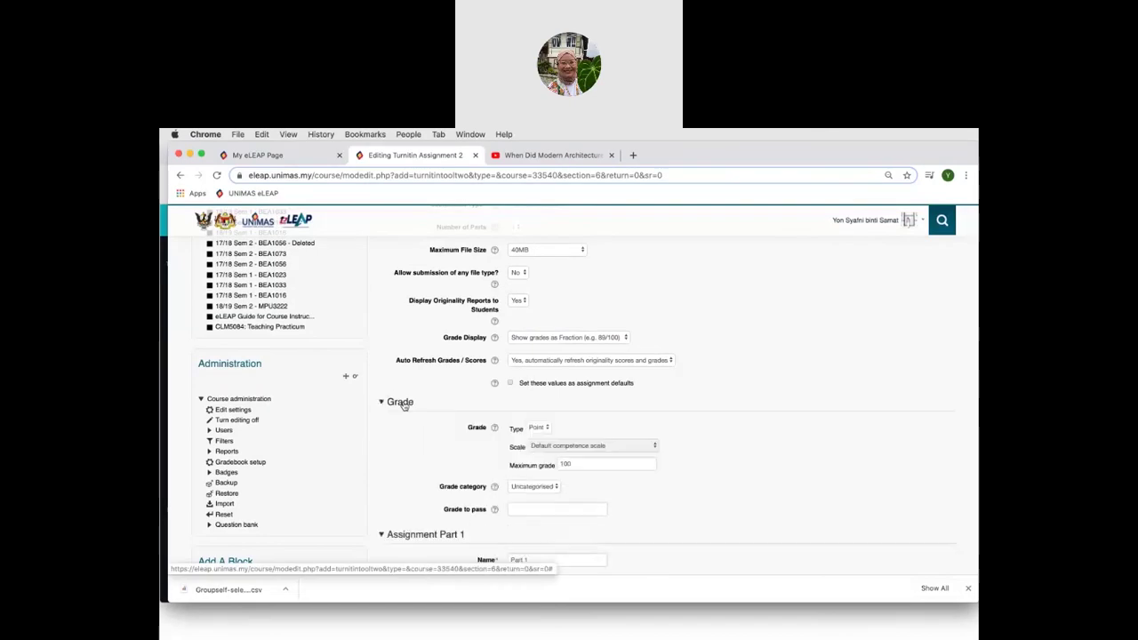
{"action": "scroll", "coordinate": [443, 421], "scroll_direction": "down", "scroll_amount": 2}
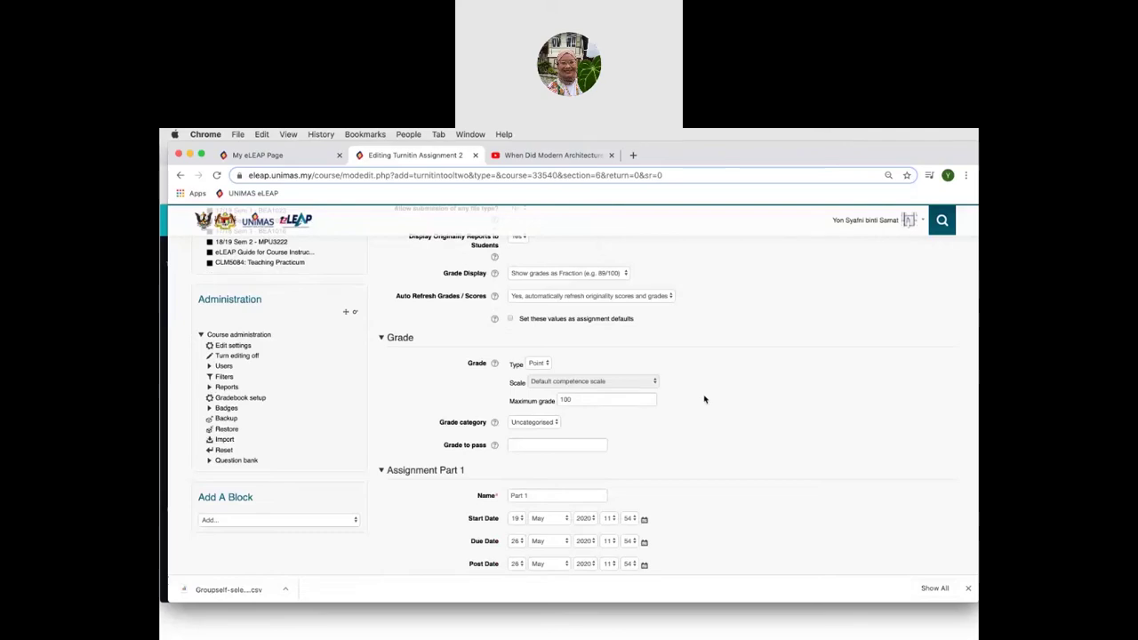
{"action": "scroll", "coordinate": [704, 399], "scroll_direction": "down", "scroll_amount": 1}
{"action": "scroll", "coordinate": [704, 399], "scroll_direction": "down", "scroll_amount": 3}
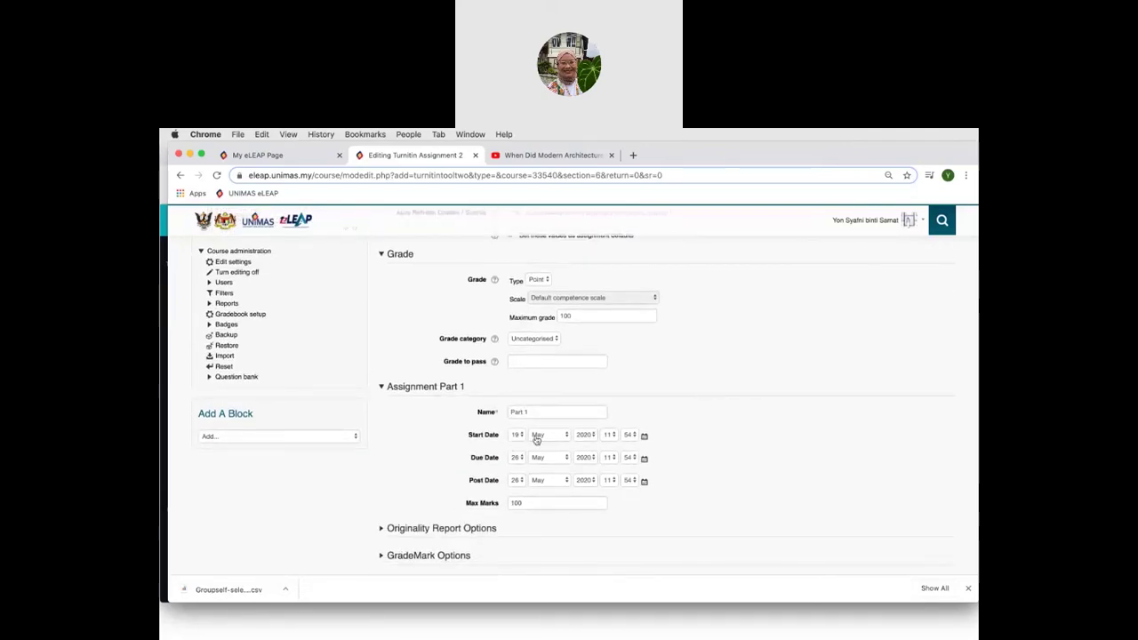
{"action": "scroll", "coordinate": [606, 448], "scroll_direction": "down", "scroll_amount": 2}
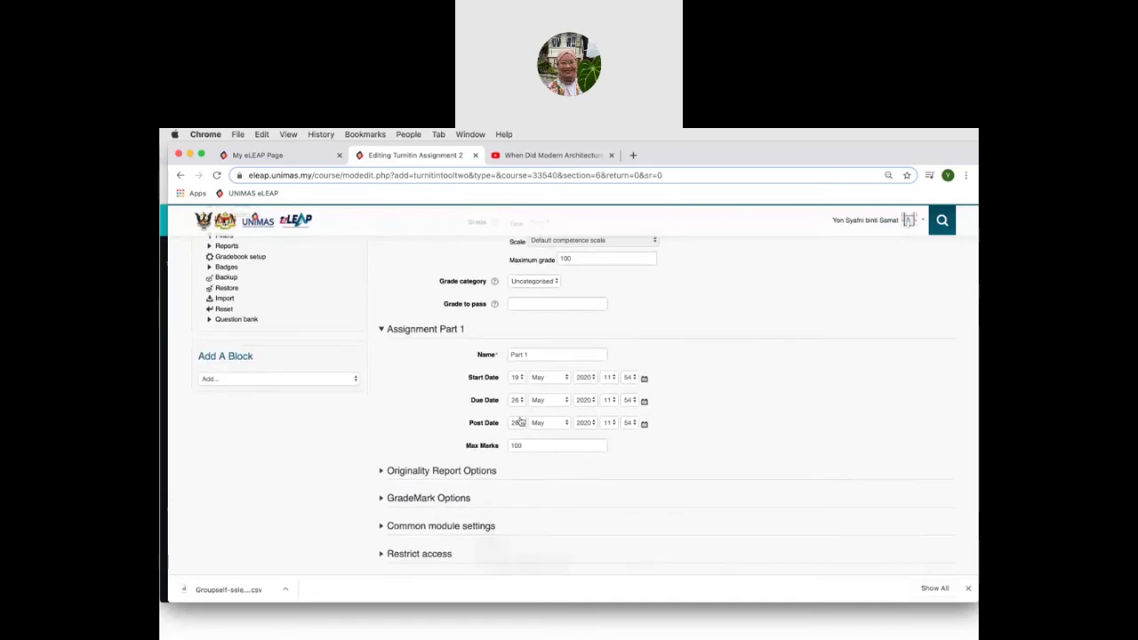
{"action": "scroll", "coordinate": [658, 430], "scroll_direction": "down", "scroll_amount": 2}
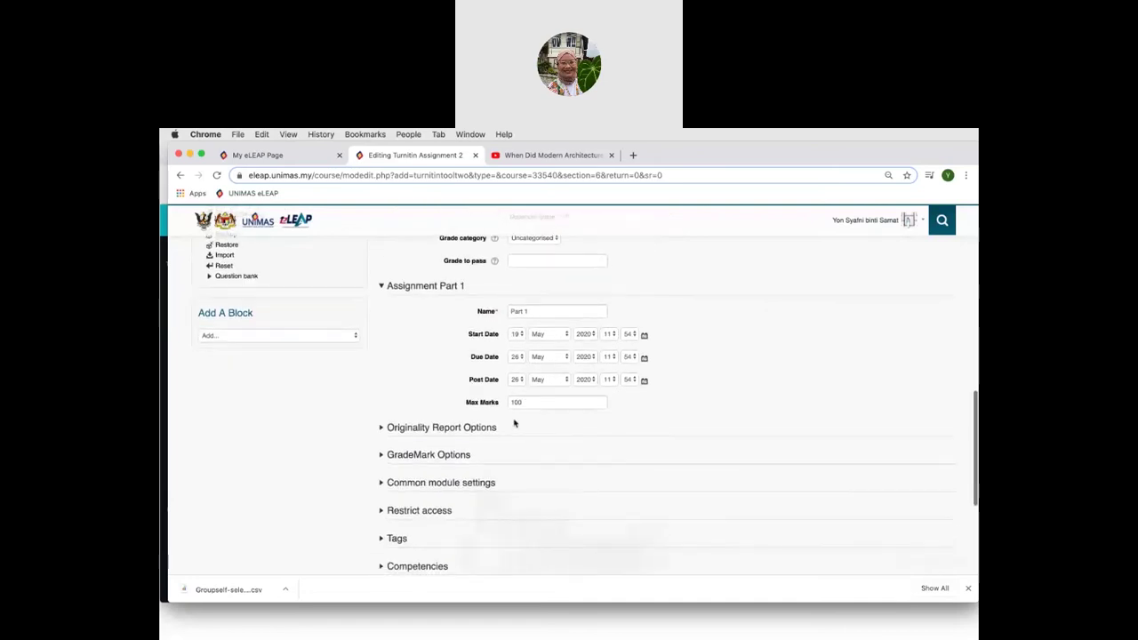
Expand Originality Report Options and review its No Repository storage and the stored-paper, internet and journal checks.
{"action": "left_click", "coordinate": [452, 430]}
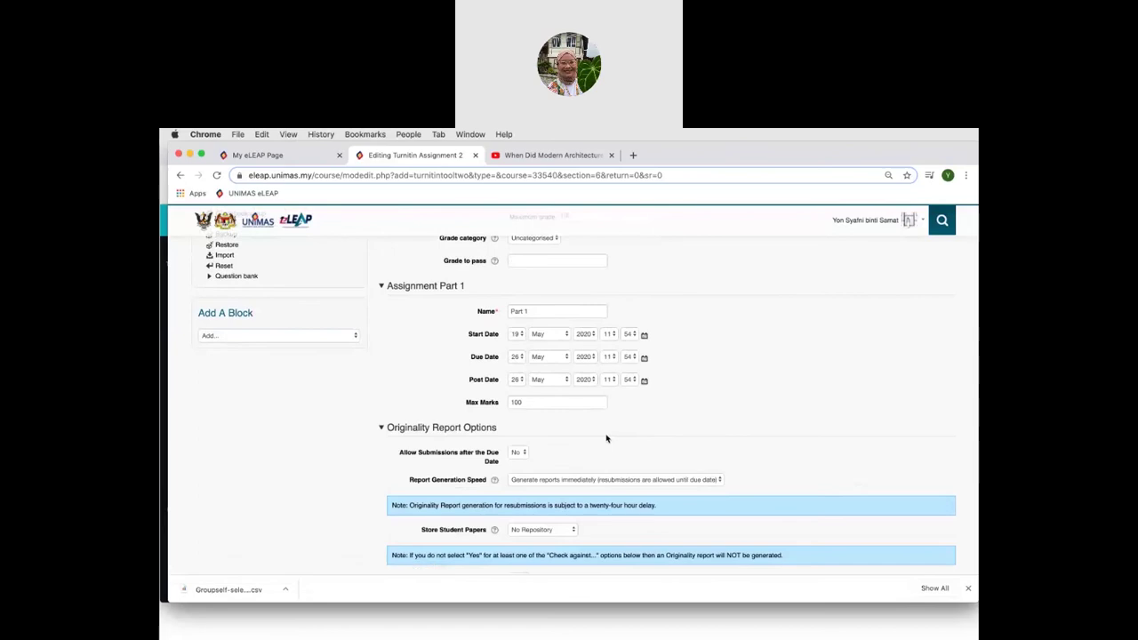
{"action": "scroll", "coordinate": [607, 438], "scroll_direction": "down", "scroll_amount": 1}
{"action": "scroll", "coordinate": [606, 438], "scroll_direction": "down", "scroll_amount": 2}
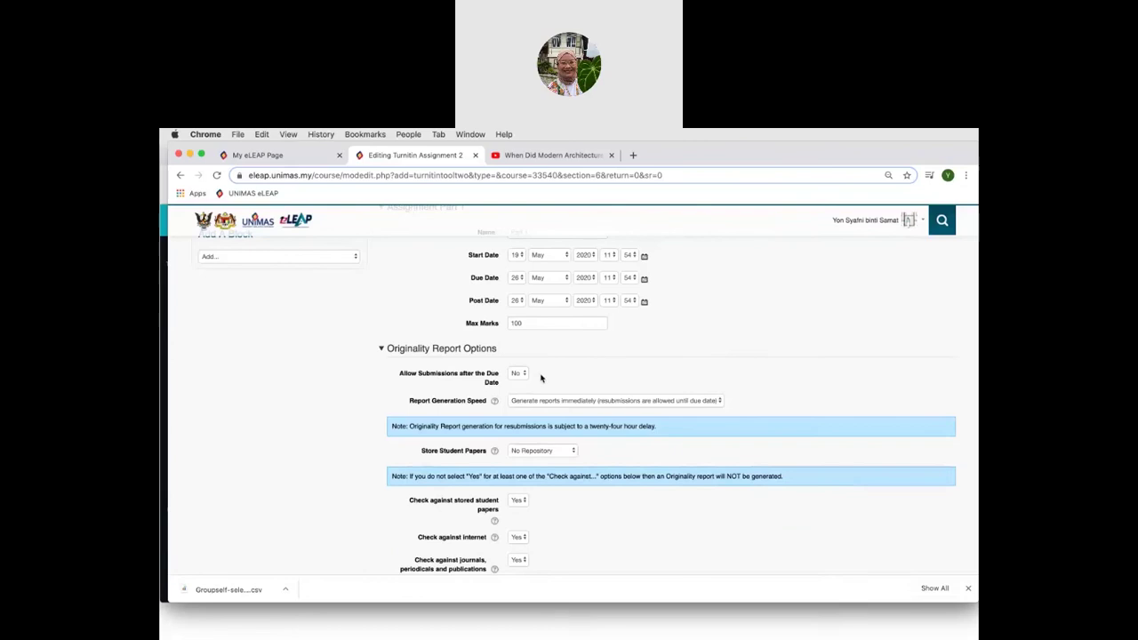
{"action": "scroll", "coordinate": [540, 378], "scroll_direction": "down", "scroll_amount": 1}
{"action": "scroll", "coordinate": [541, 378], "scroll_direction": "down", "scroll_amount": 2}
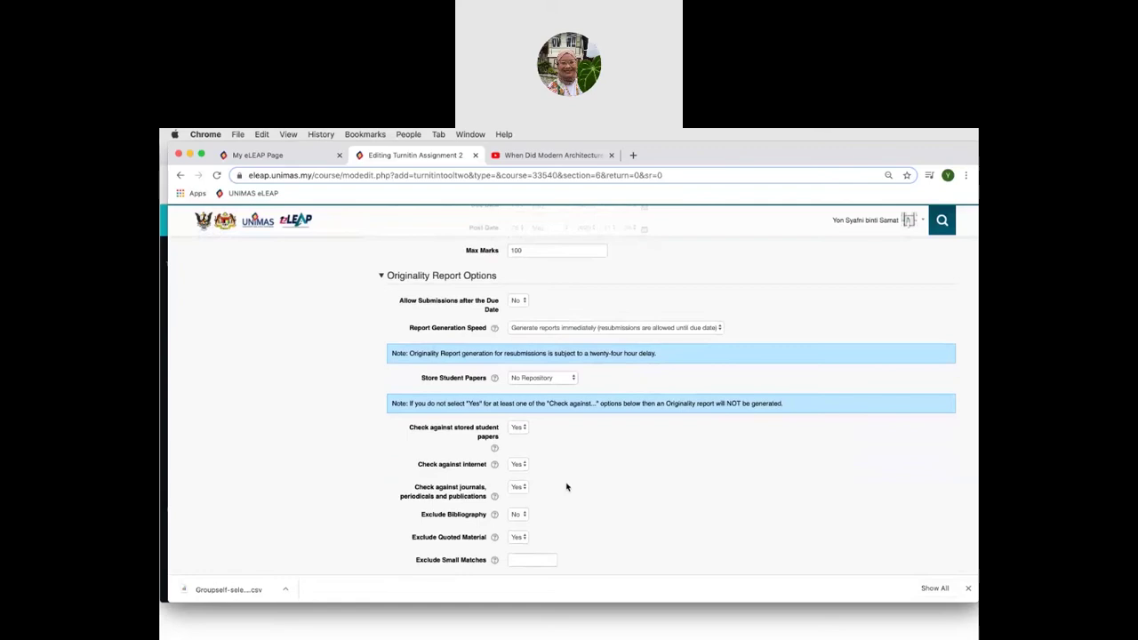
{"action": "scroll", "coordinate": [566, 486], "scroll_direction": "down", "scroll_amount": 2}
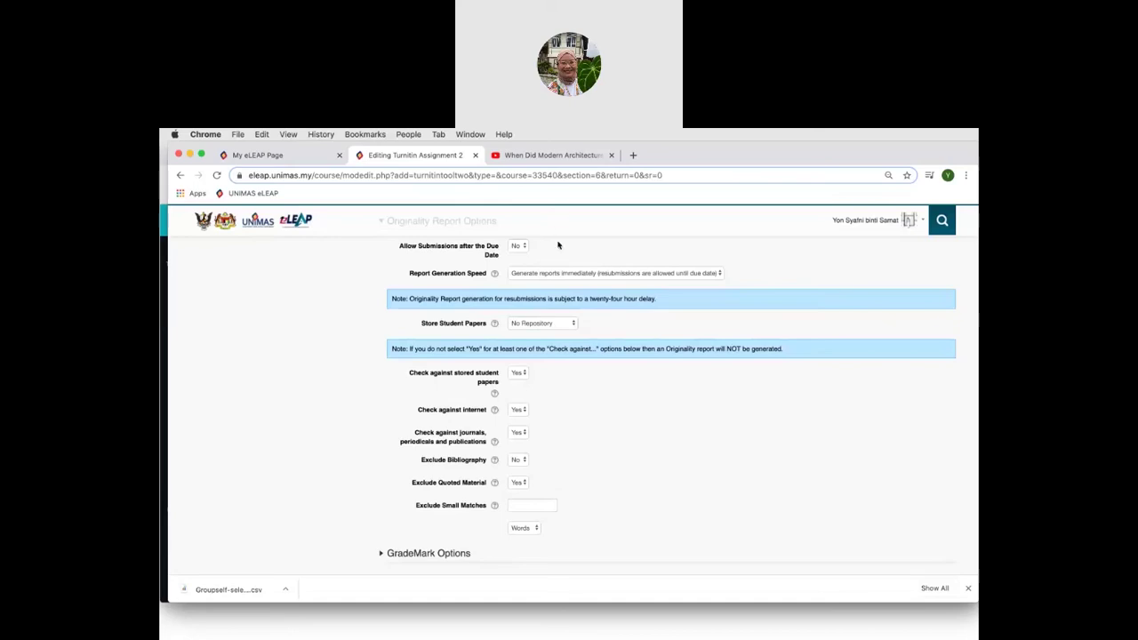
Glance at the My eLEAP Page dashboard, then go back to the Turnitin assignment form.
{"action": "left_click", "coordinate": [283, 156]}
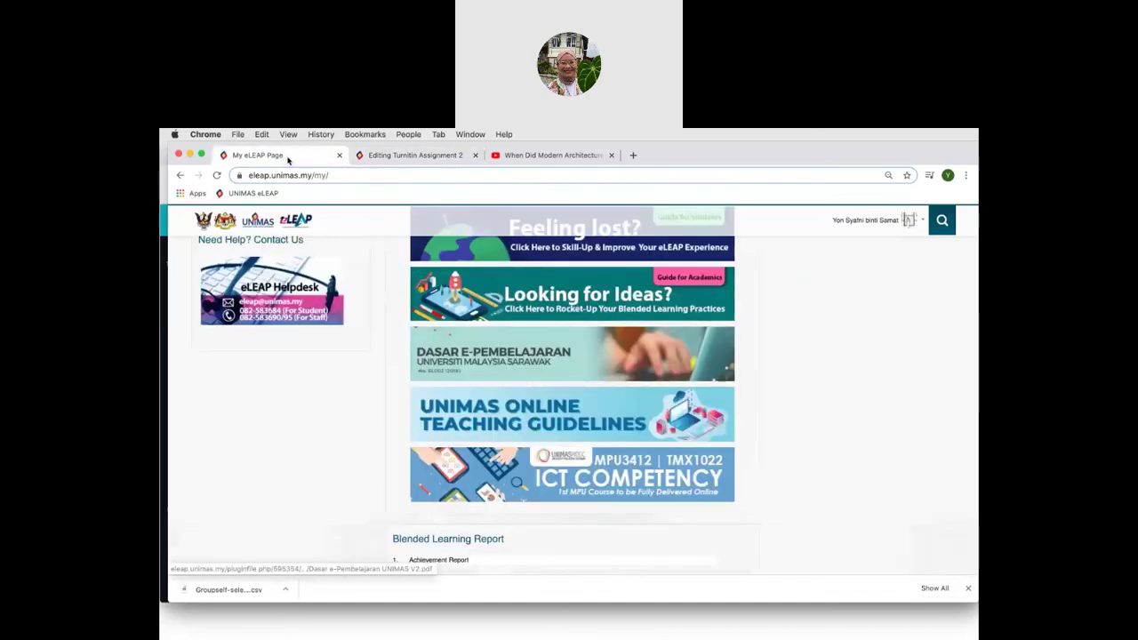
{"action": "scroll", "coordinate": [358, 293], "scroll_direction": "up", "scroll_amount": 2}
{"action": "scroll", "coordinate": [358, 294], "scroll_direction": "up", "scroll_amount": 5}
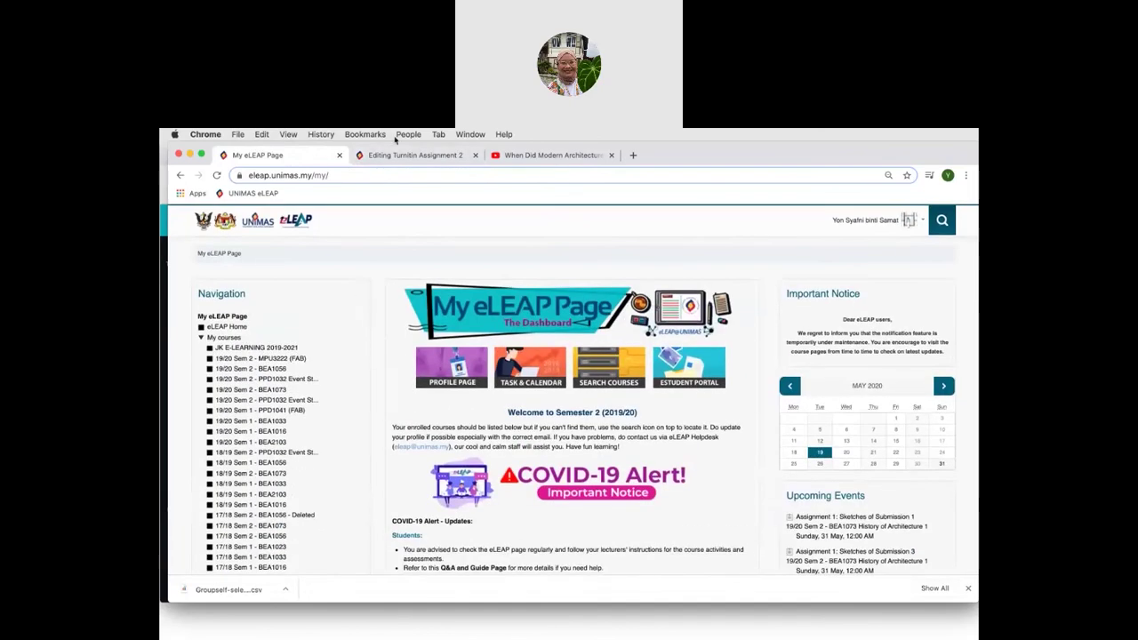
{"action": "left_click", "coordinate": [398, 155]}
{"action": "scroll", "coordinate": [481, 312], "scroll_direction": "up", "scroll_amount": 15}
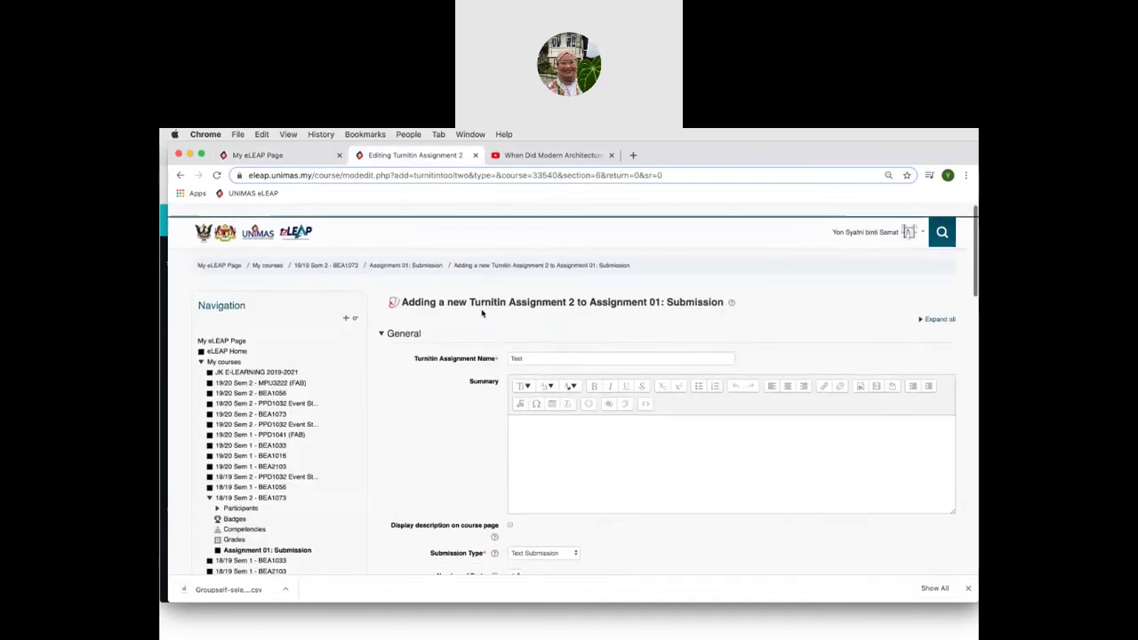
Open the 18/19 Sem 2 - BEA1073 course page in a new tab at Assignment 01: Submission.
{"action": "right_click", "coordinate": [384, 257]}
{"action": "left_click", "coordinate": [391, 260]}
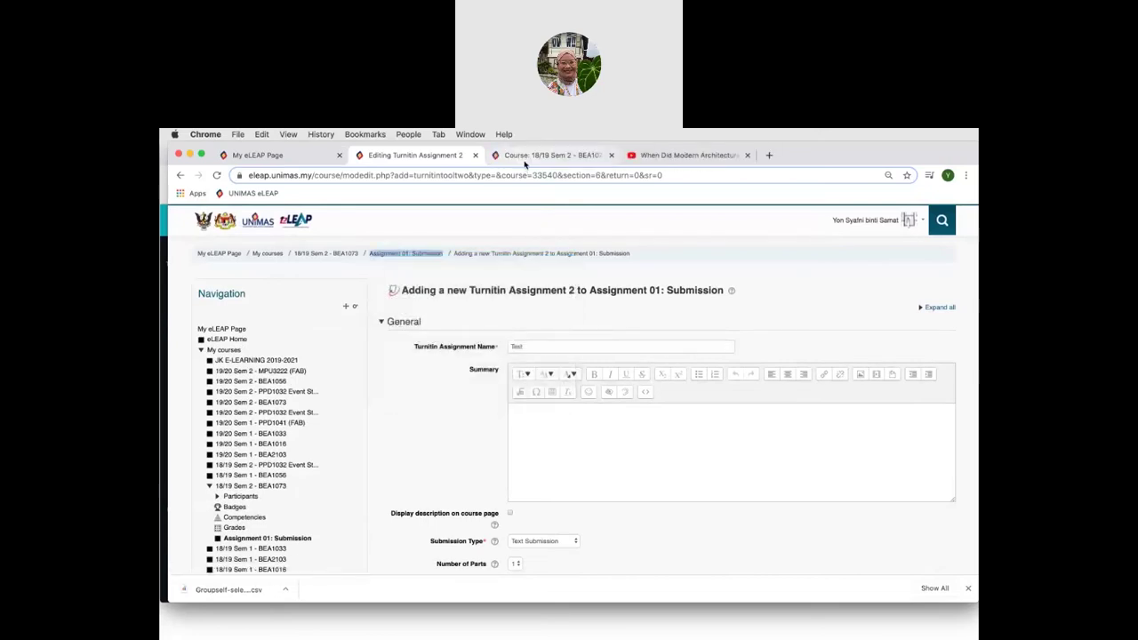
{"action": "left_click", "coordinate": [525, 157]}
{"action": "scroll", "coordinate": [521, 419], "scroll_direction": "down", "scroll_amount": 3}
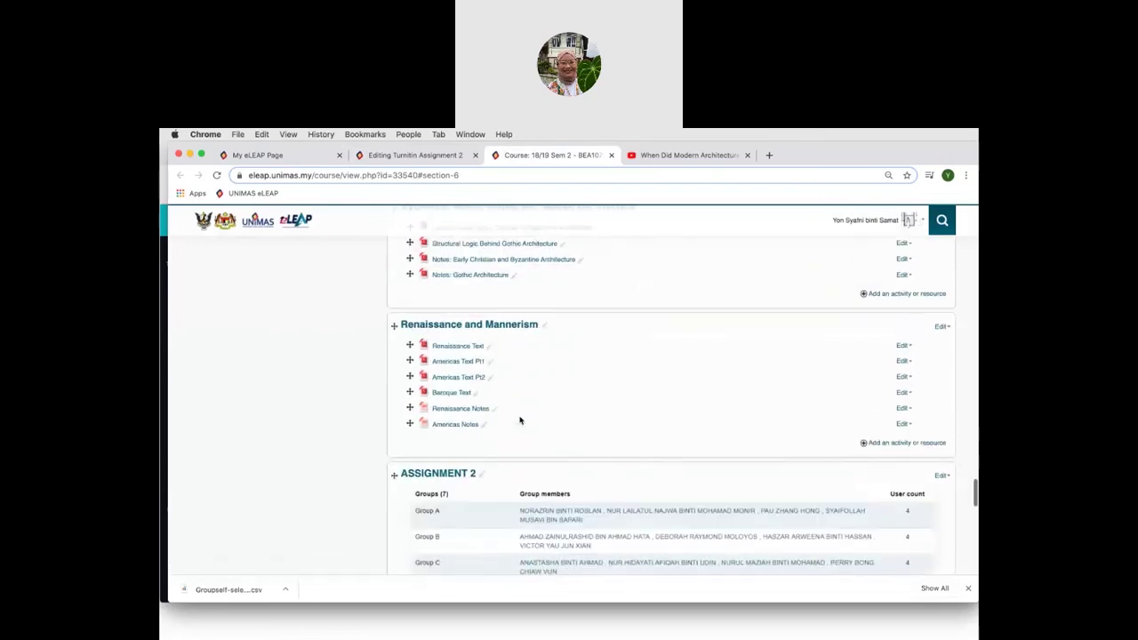
{"action": "scroll", "coordinate": [520, 420], "scroll_direction": "up", "scroll_amount": 5}
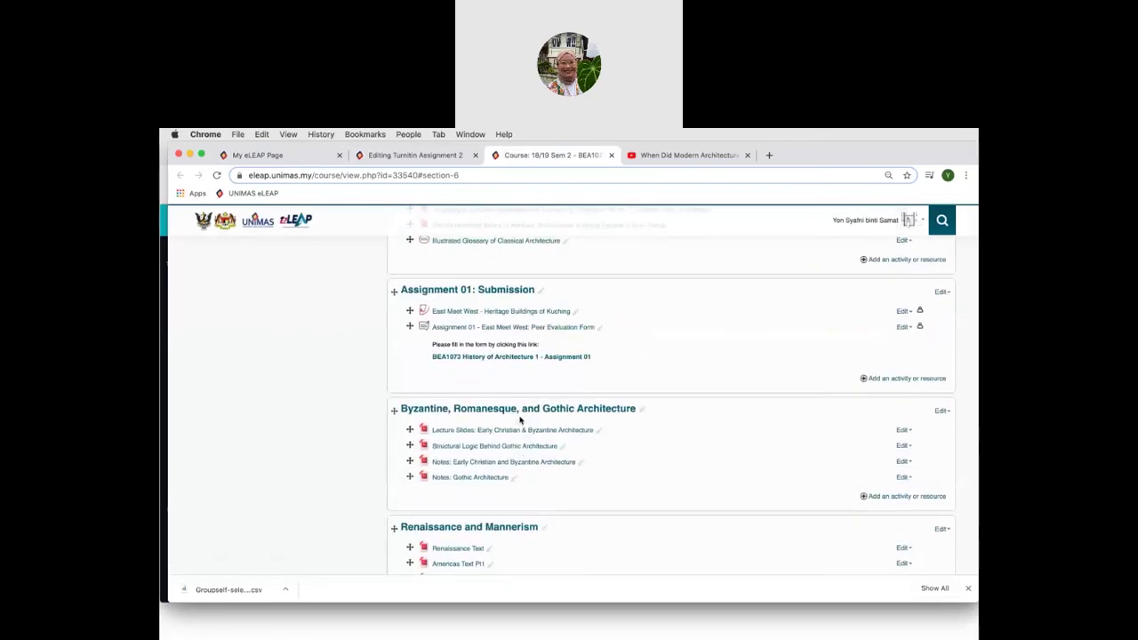
Open the East Meet West - Heritage Buildings of Kuching inbox and review similarity scores from 0% to 100%.
{"action": "left_click", "coordinate": [540, 312]}
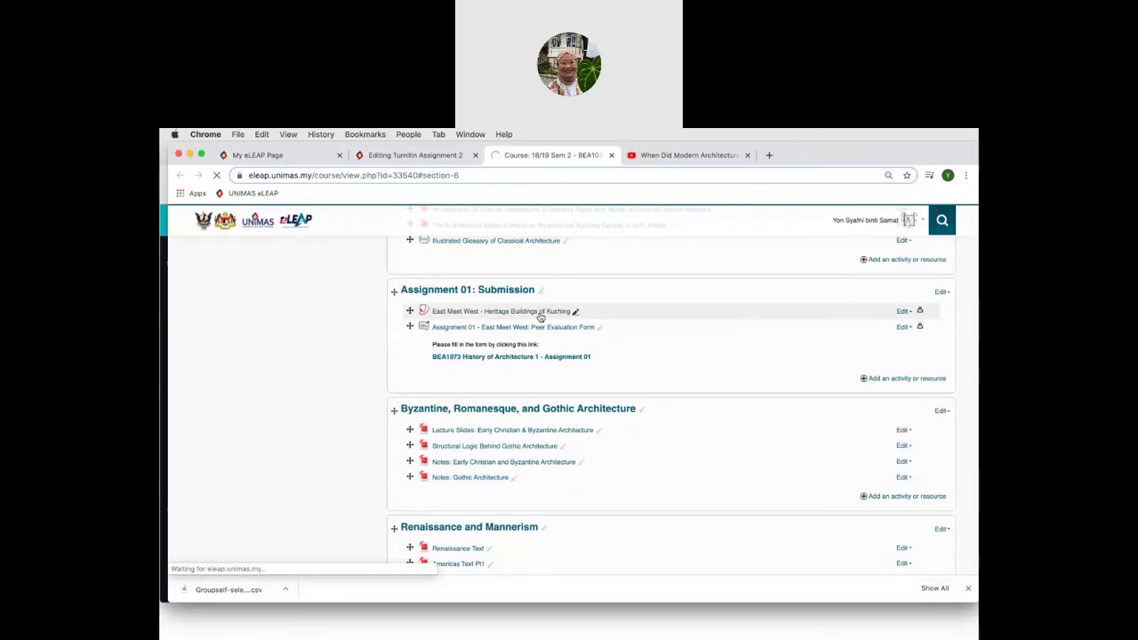
{"action": "key", "text": "super+equal"}
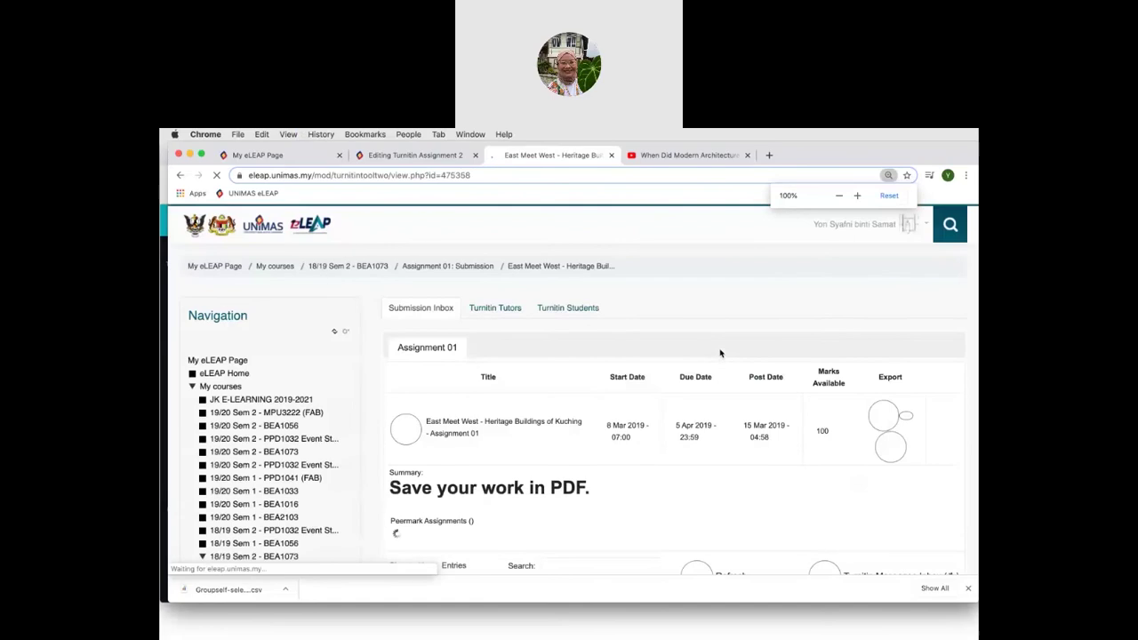
{"action": "scroll", "coordinate": [720, 352], "scroll_direction": "left", "scroll_amount": 2}
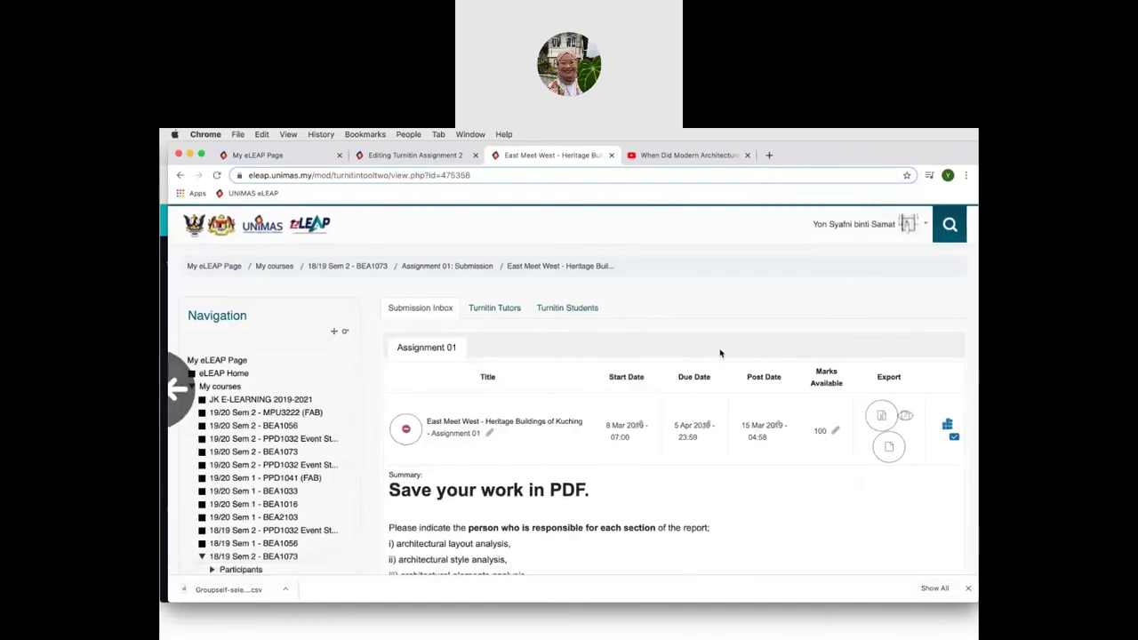
{"action": "scroll", "coordinate": [755, 391], "scroll_direction": "right", "scroll_amount": 1}
{"action": "scroll", "coordinate": [780, 414], "scroll_direction": "left", "scroll_amount": 1}
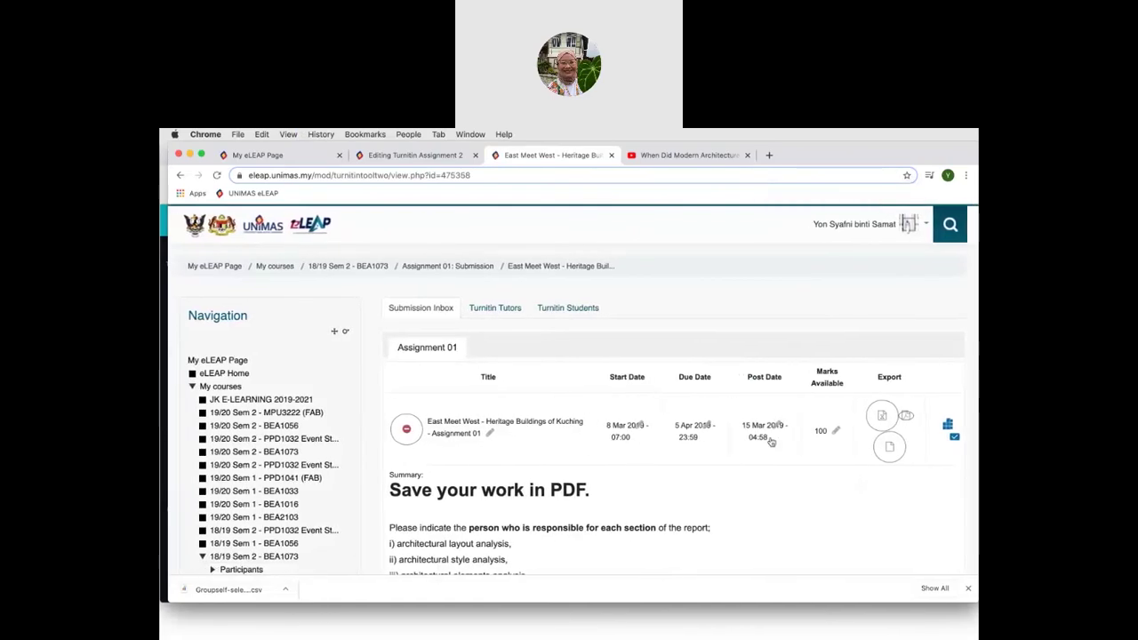
{"action": "scroll", "coordinate": [771, 439], "scroll_direction": "down", "scroll_amount": 5}
{"action": "scroll", "coordinate": [771, 442], "scroll_direction": "down", "scroll_amount": 7}
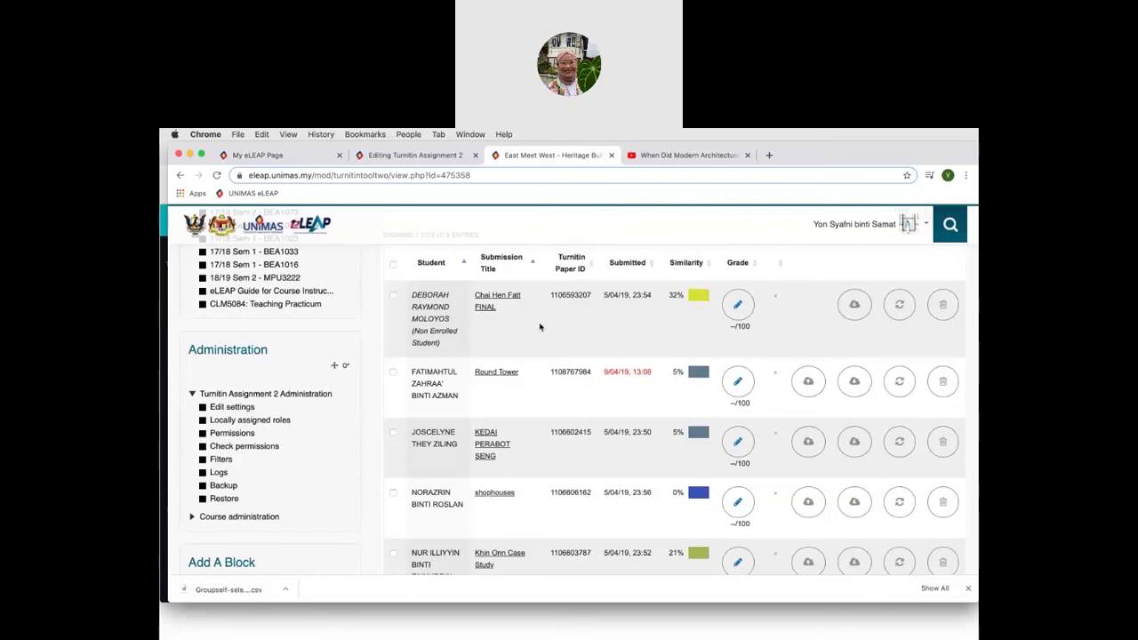
{"action": "scroll", "coordinate": [635, 361], "scroll_direction": "down", "scroll_amount": 1}
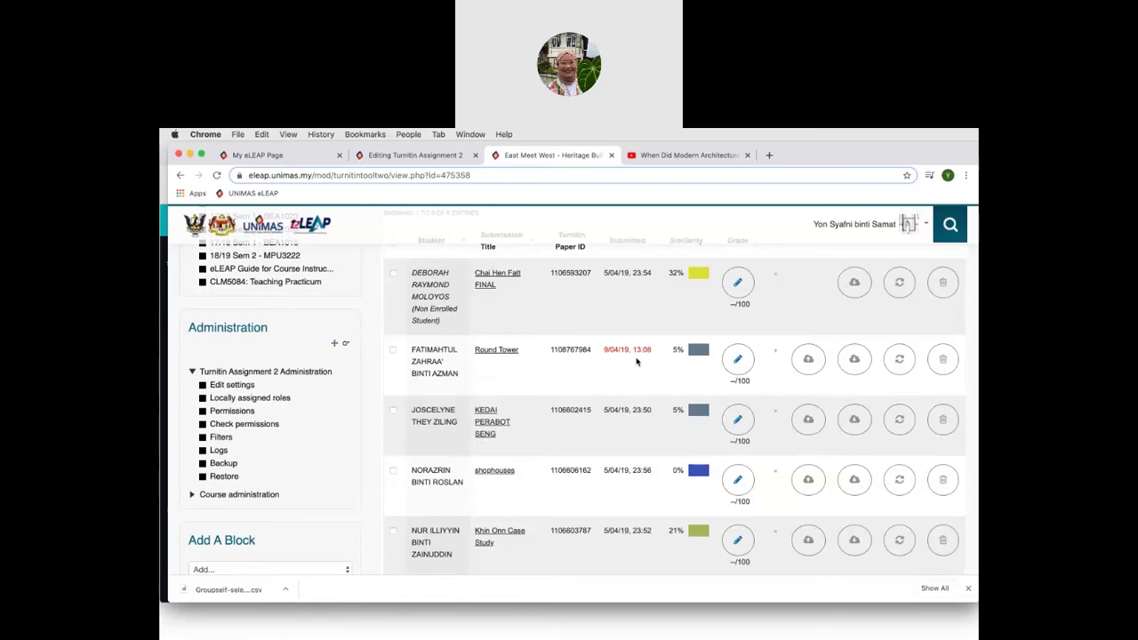
{"action": "scroll", "coordinate": [682, 304], "scroll_direction": "up", "scroll_amount": 1}
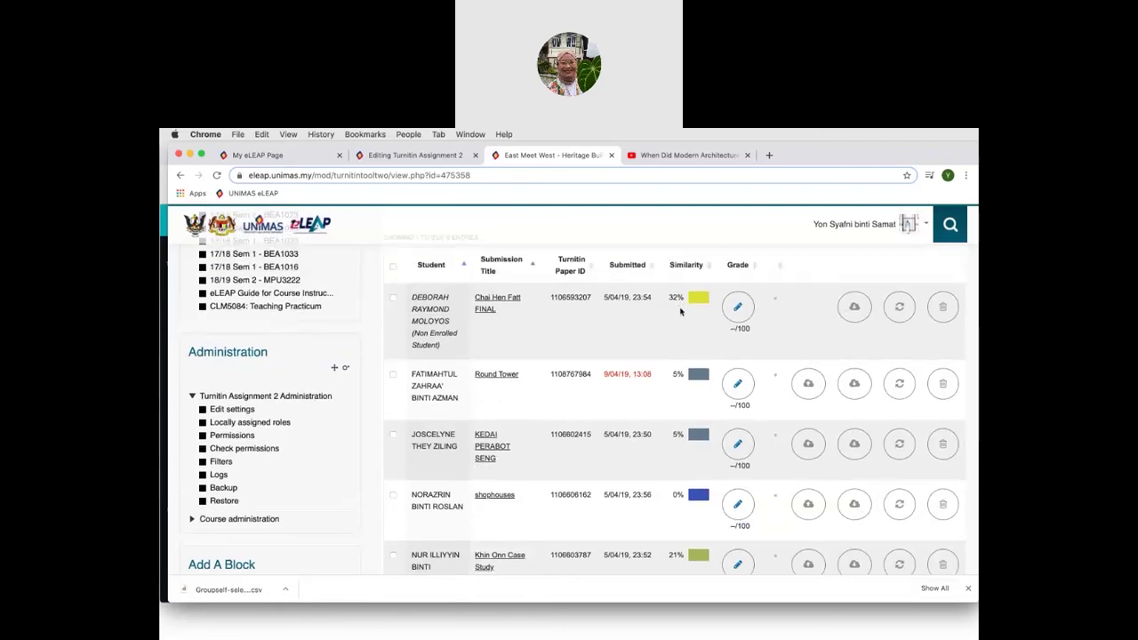
{"action": "scroll", "coordinate": [680, 310], "scroll_direction": "down", "scroll_amount": 5}
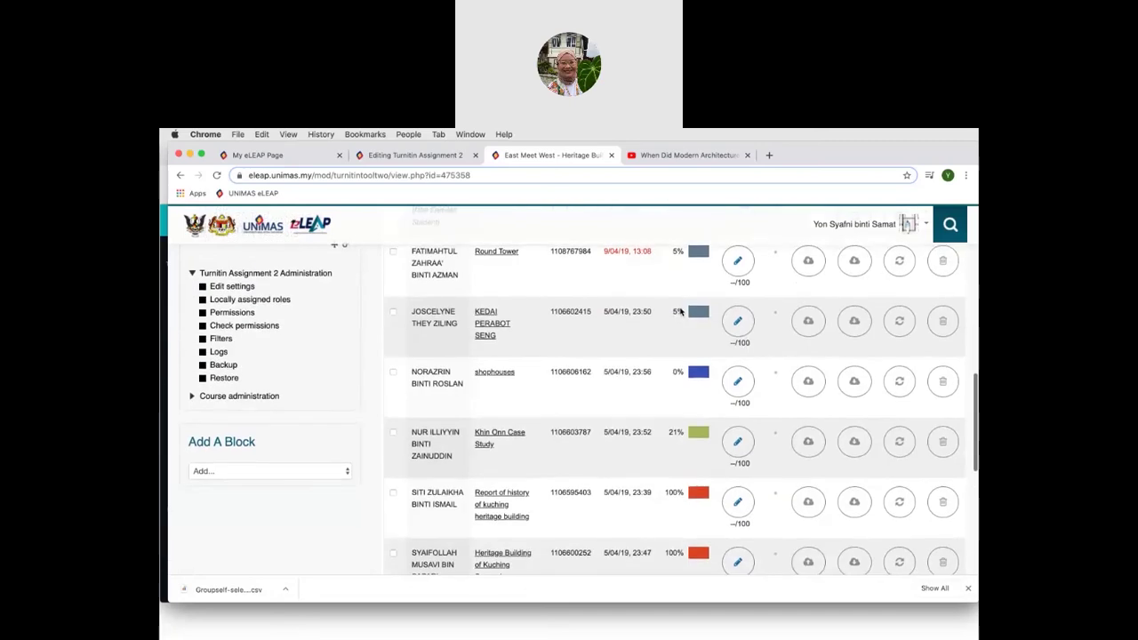
{"action": "scroll", "coordinate": [681, 311], "scroll_direction": "up", "scroll_amount": 3}
{"action": "scroll", "coordinate": [680, 312], "scroll_direction": "up", "scroll_amount": 3}
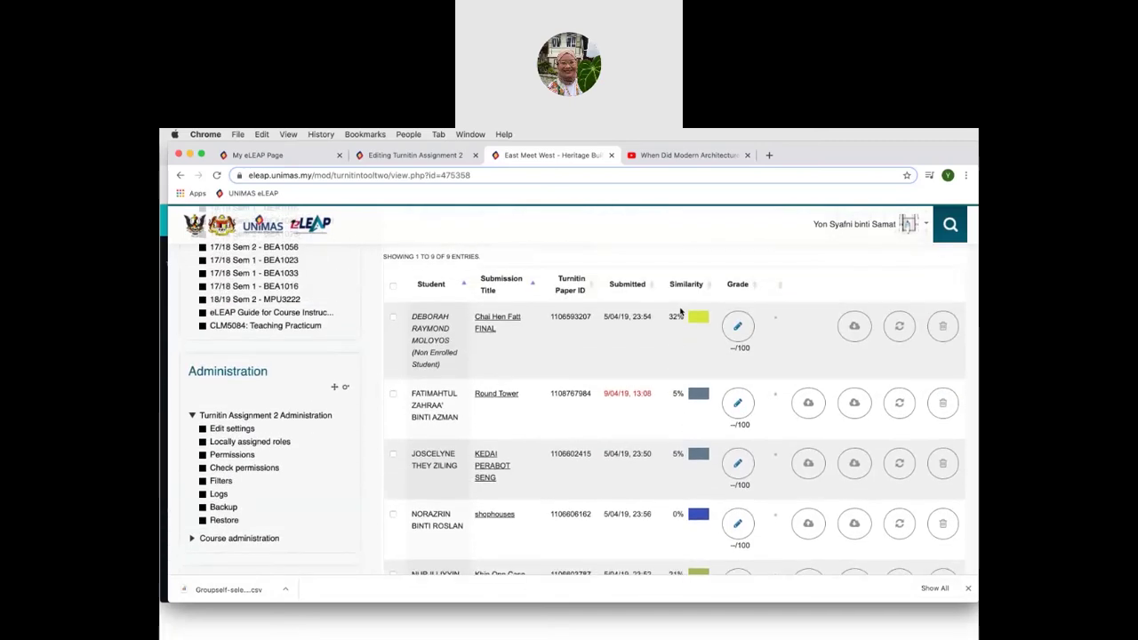
{"action": "scroll", "coordinate": [680, 310], "scroll_direction": "down", "scroll_amount": 2}
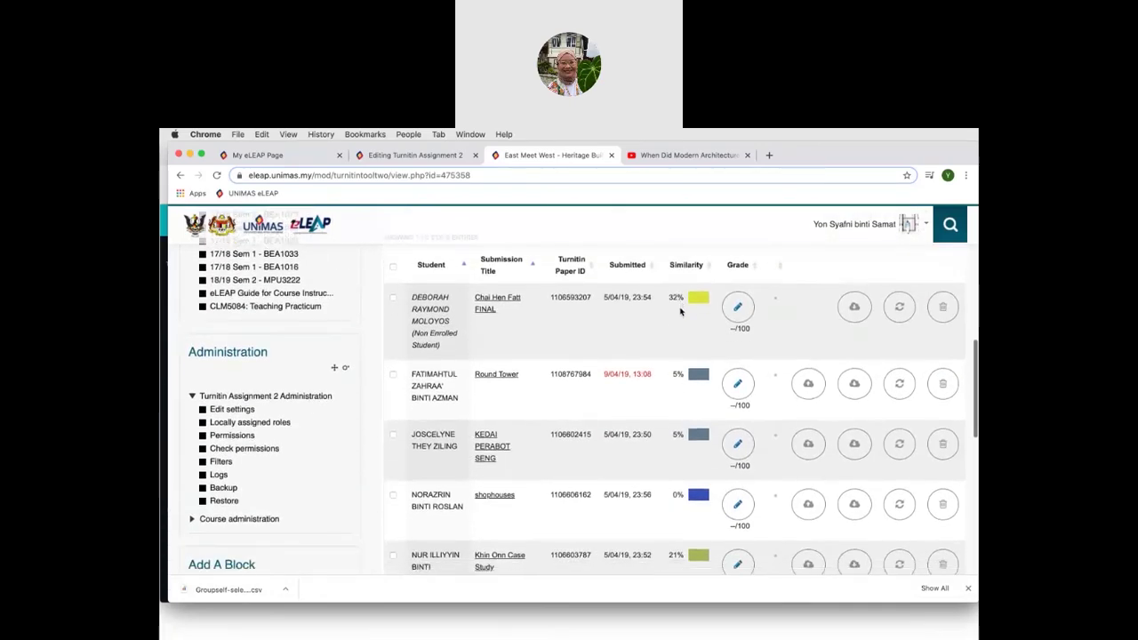
{"action": "scroll", "coordinate": [681, 311], "scroll_direction": "down", "scroll_amount": 3}
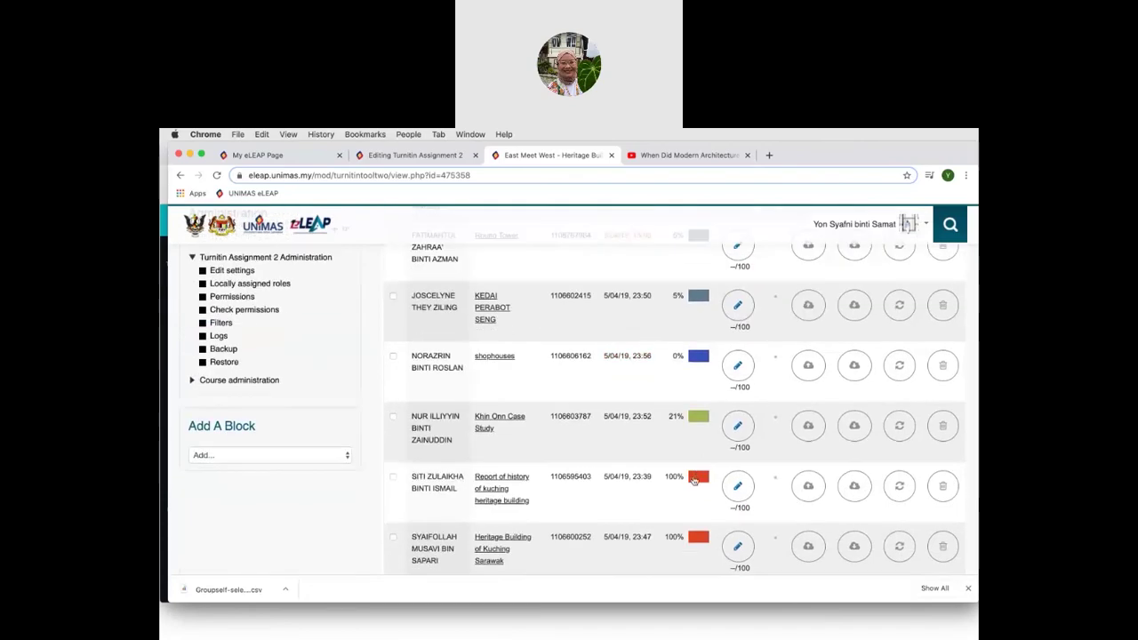
Open the Report of history of kuching heritage building paper and view its 100% match overview.
{"action": "left_click", "coordinate": [512, 481]}
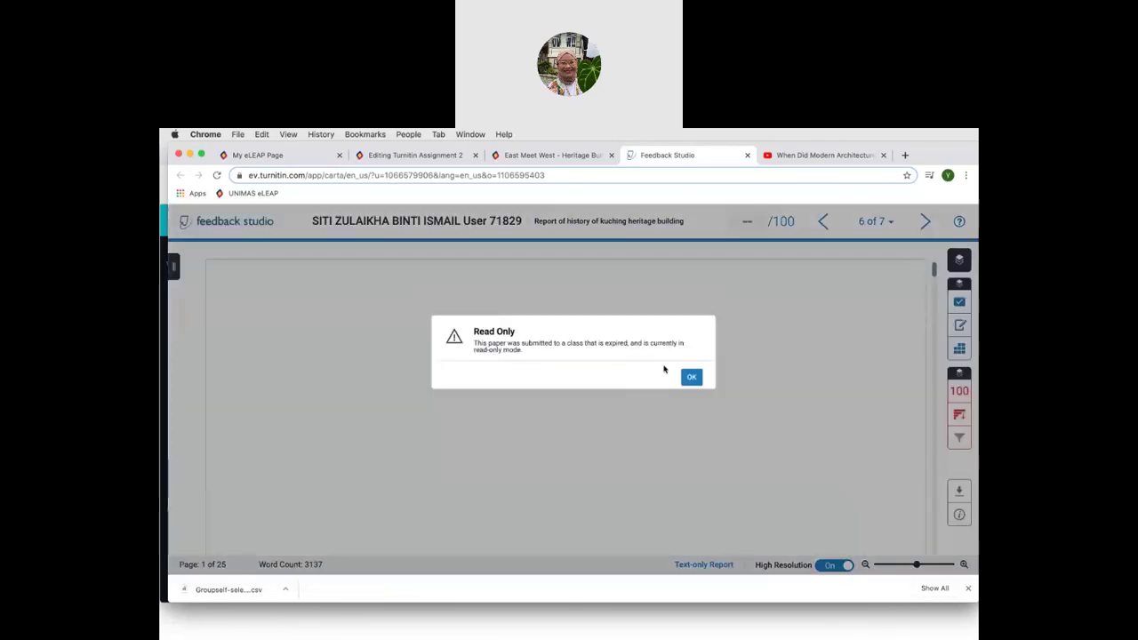
{"action": "left_click", "coordinate": [689, 378]}
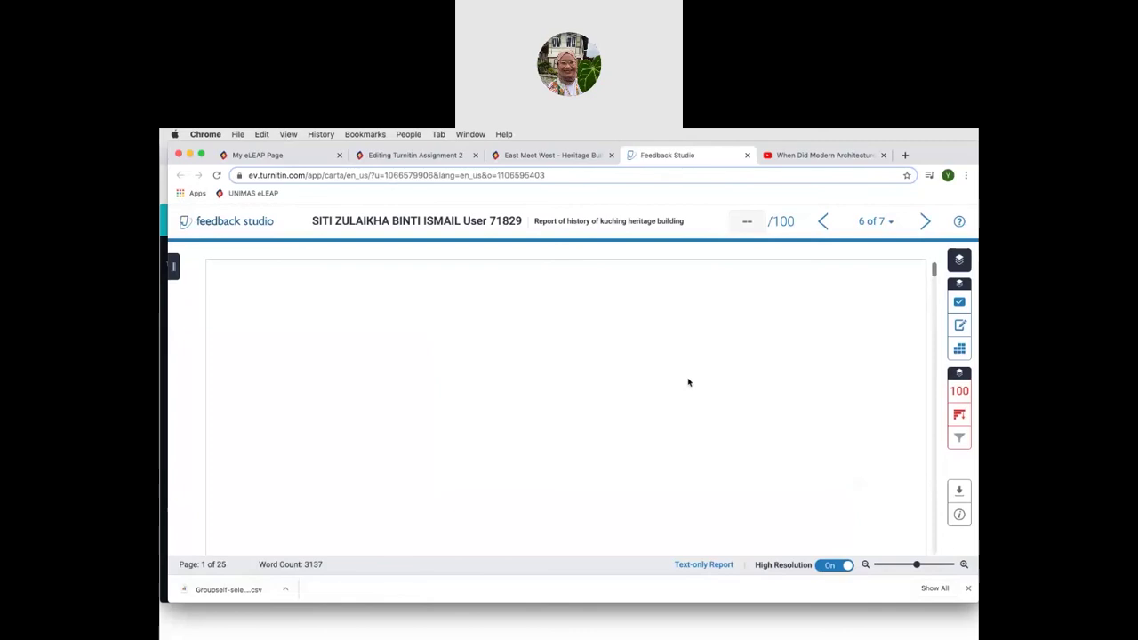
{"action": "scroll", "coordinate": [688, 382], "scroll_direction": "down", "scroll_amount": 5}
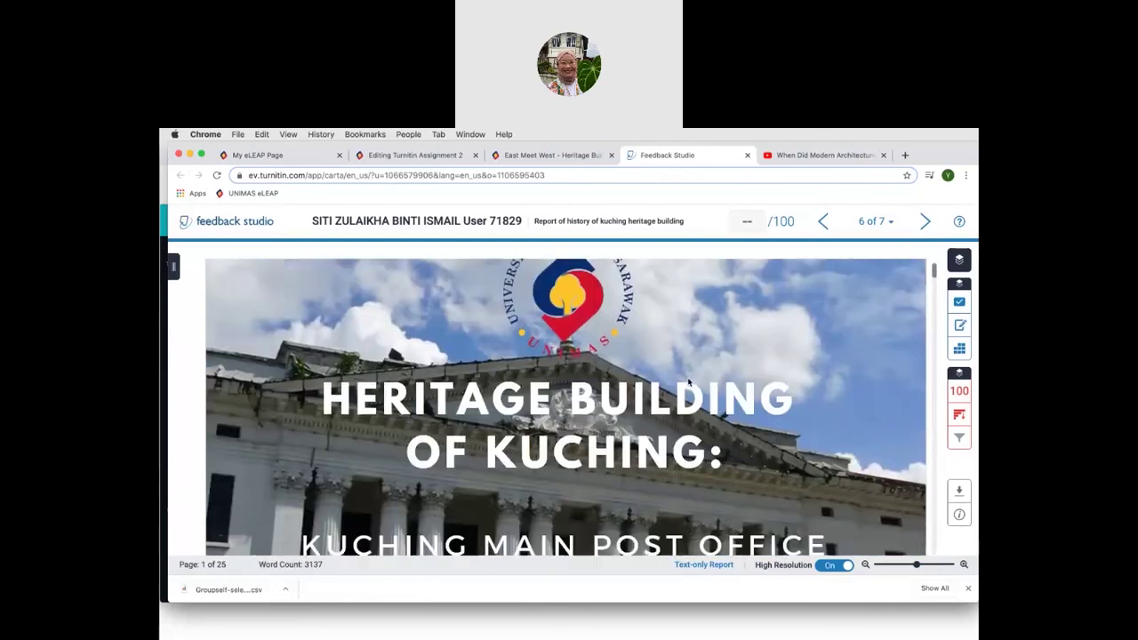
{"action": "scroll", "coordinate": [688, 382], "scroll_direction": "down", "scroll_amount": 3}
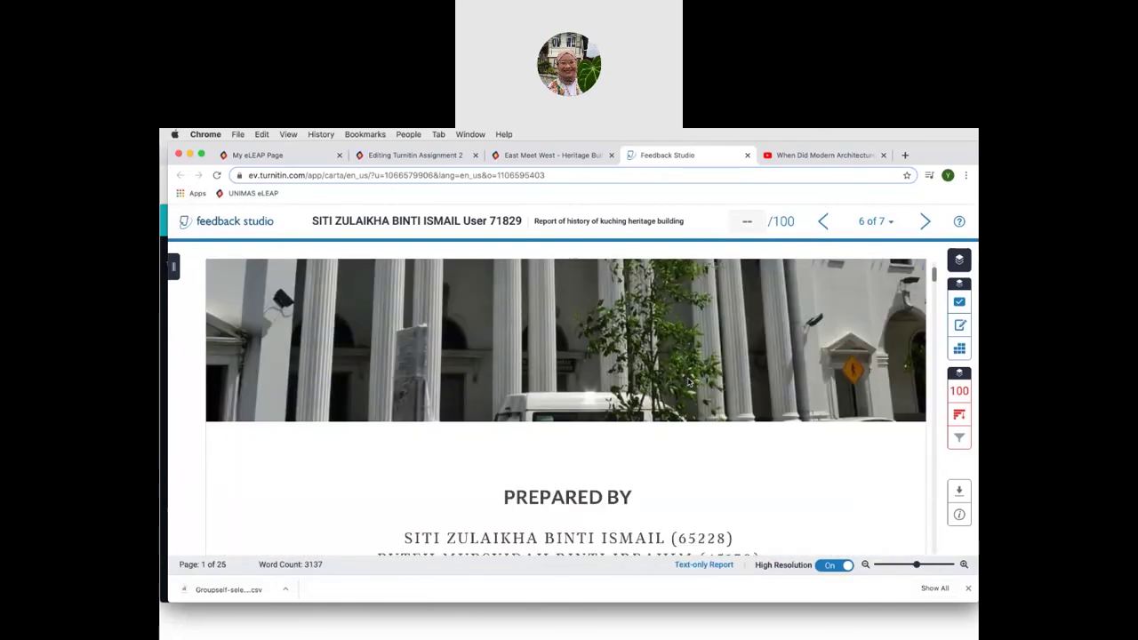
{"action": "left_click", "coordinate": [958, 393]}
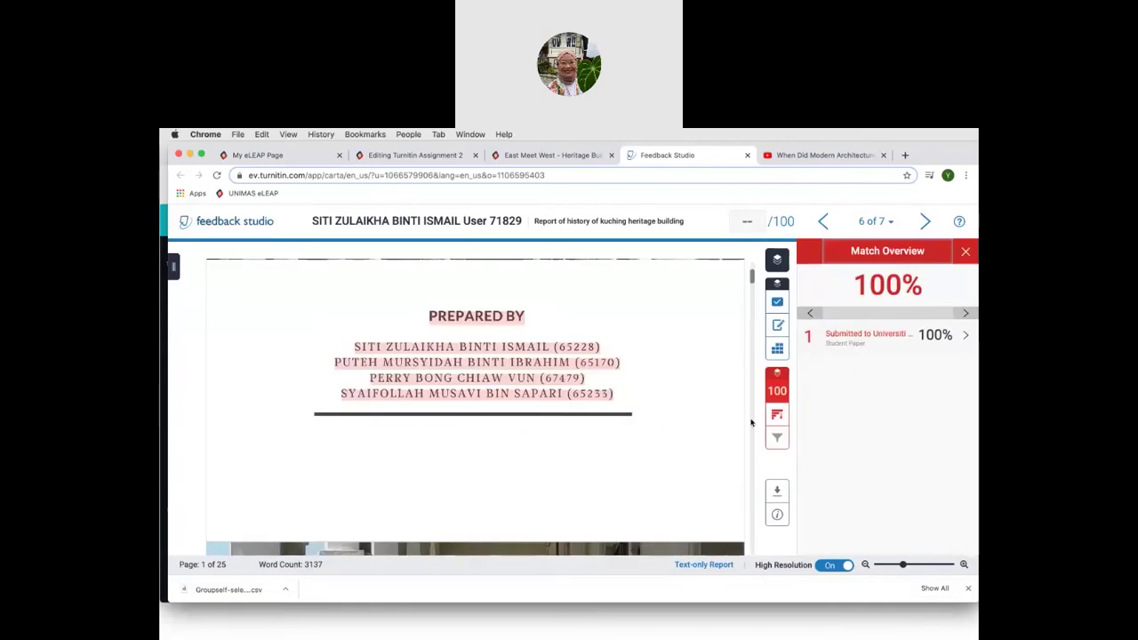
{"action": "scroll", "coordinate": [600, 431], "scroll_direction": "down", "scroll_amount": 5}
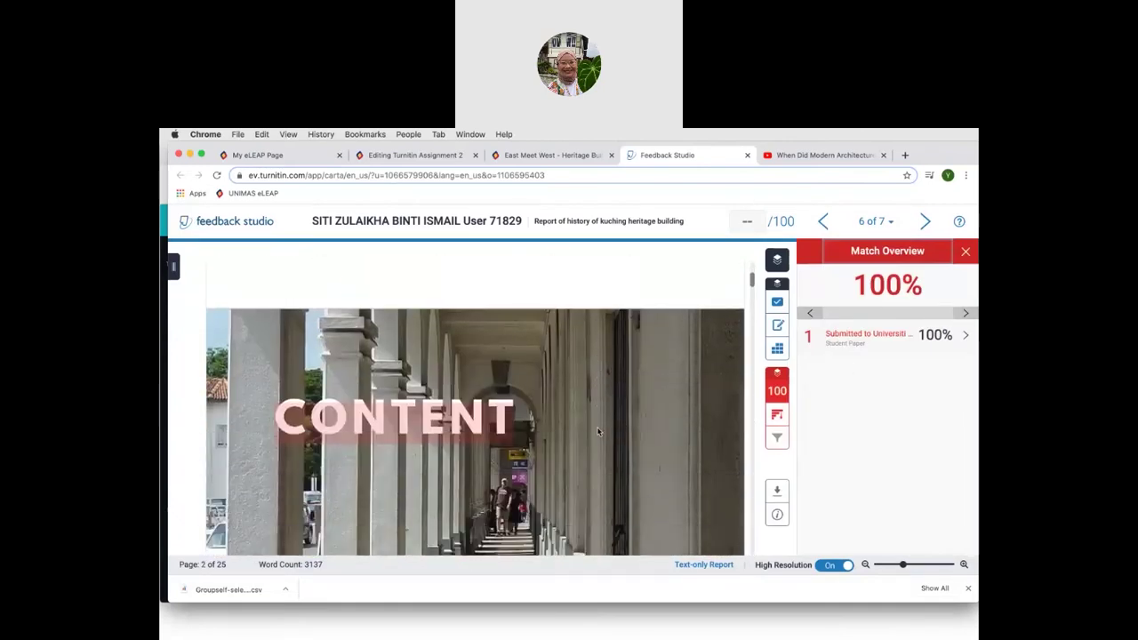
{"action": "scroll", "coordinate": [598, 431], "scroll_direction": "down", "scroll_amount": 4}
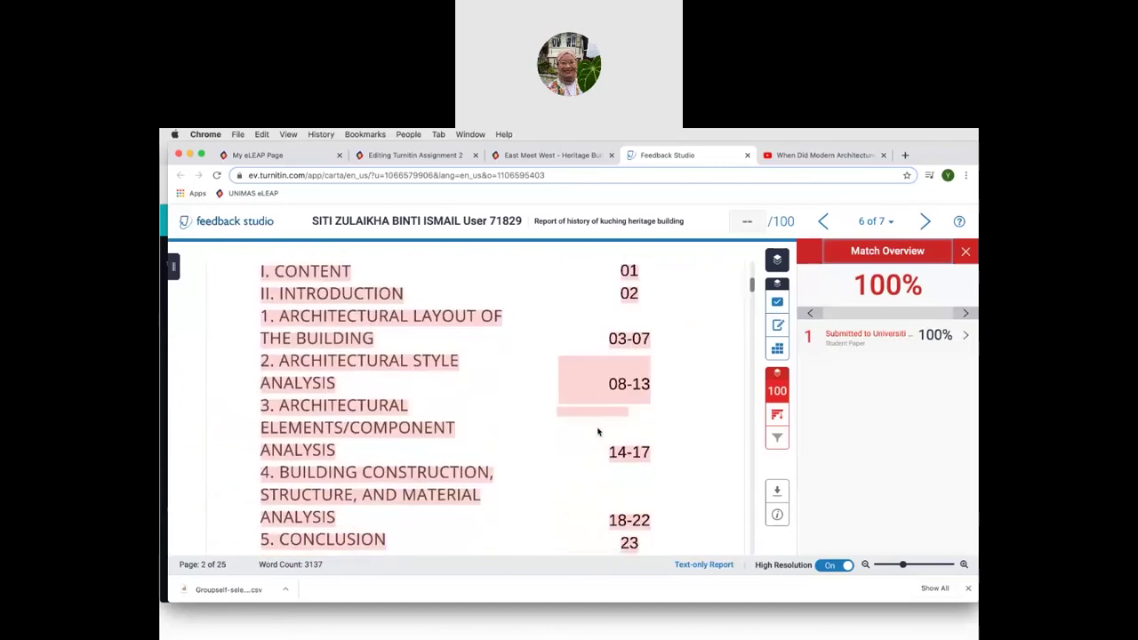
{"action": "scroll", "coordinate": [598, 431], "scroll_direction": "up", "scroll_amount": 4}
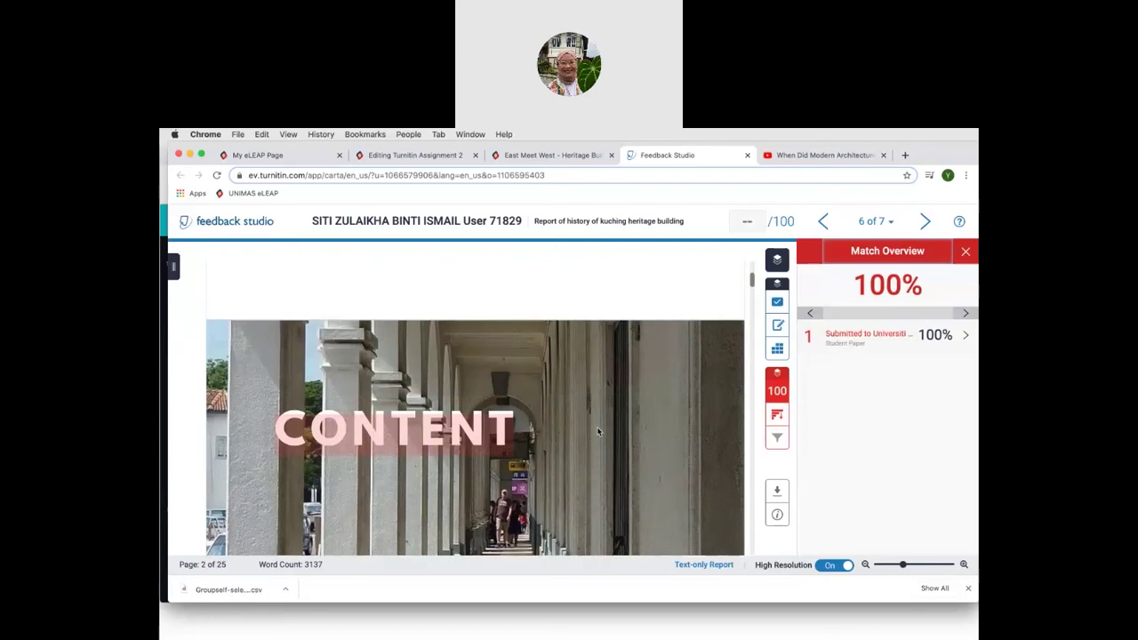
{"action": "scroll", "coordinate": [598, 431], "scroll_direction": "down", "scroll_amount": 10}
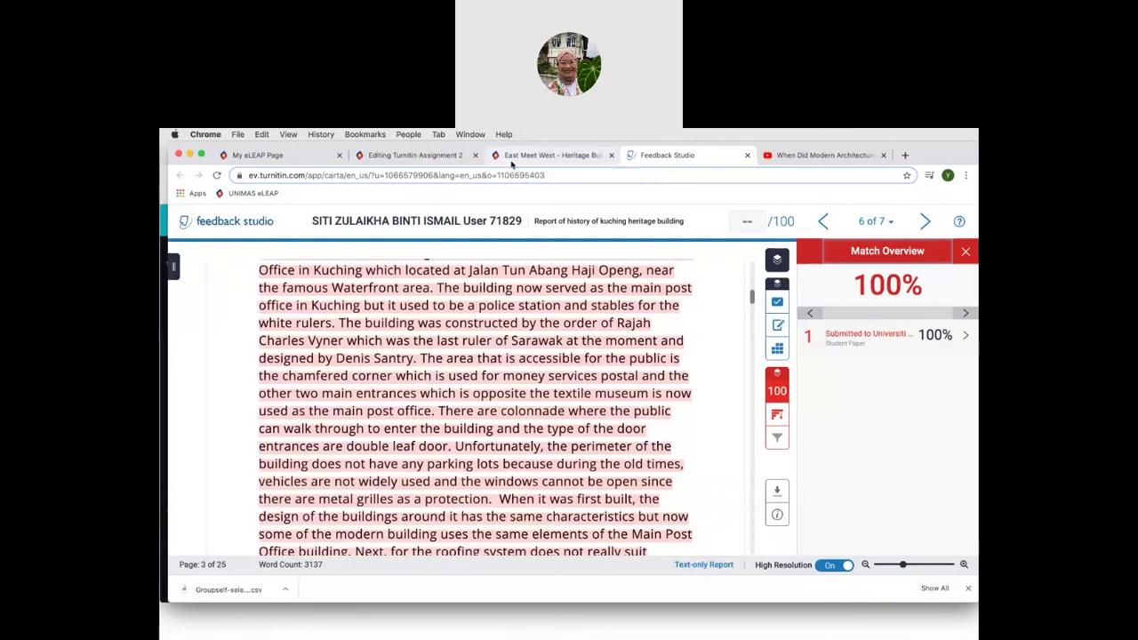
Back in the eLEAP submissions inbox, open the next student's Case Study submission.
{"action": "left_click", "coordinate": [511, 164]}
{"action": "scroll", "coordinate": [522, 365], "scroll_direction": "down", "scroll_amount": 3}
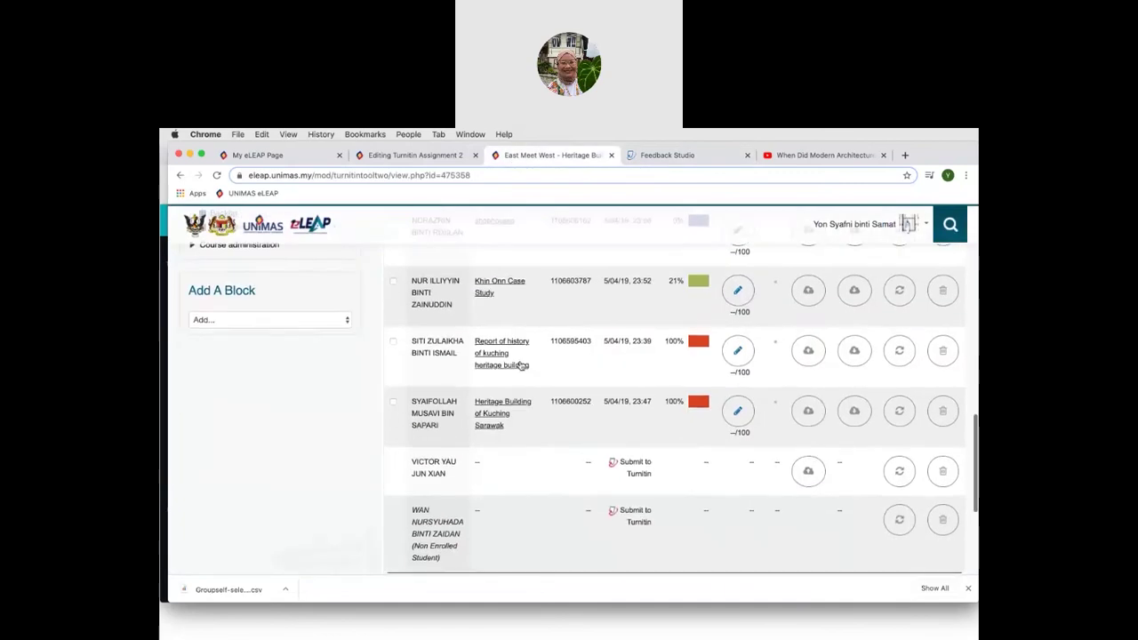
{"action": "scroll", "coordinate": [522, 364], "scroll_direction": "up", "scroll_amount": 1}
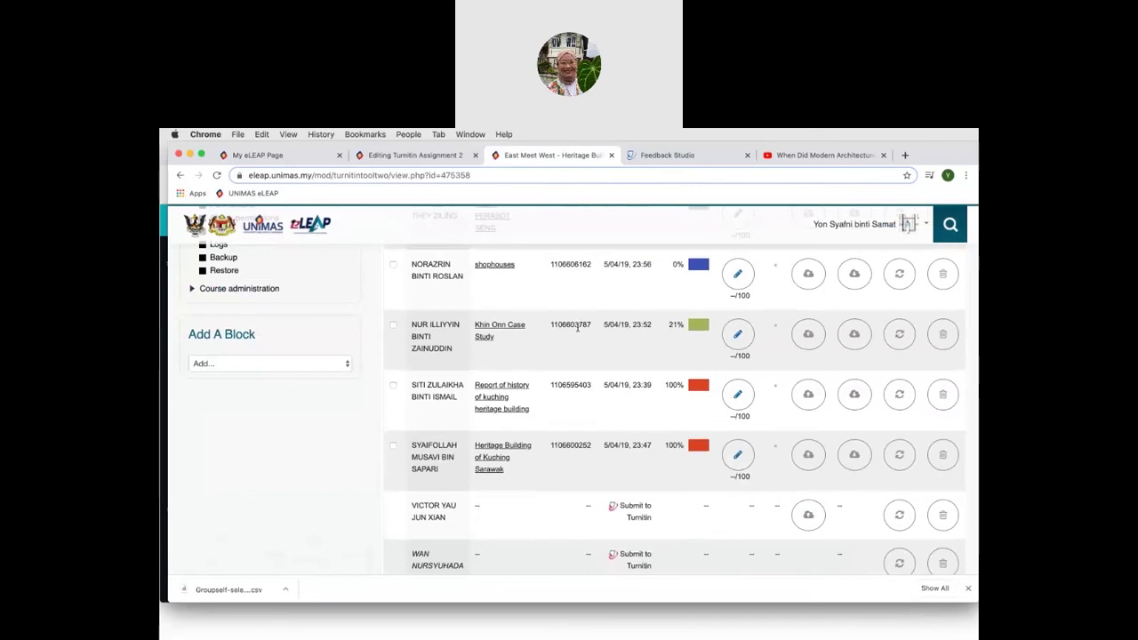
{"action": "left_click", "coordinate": [499, 330]}
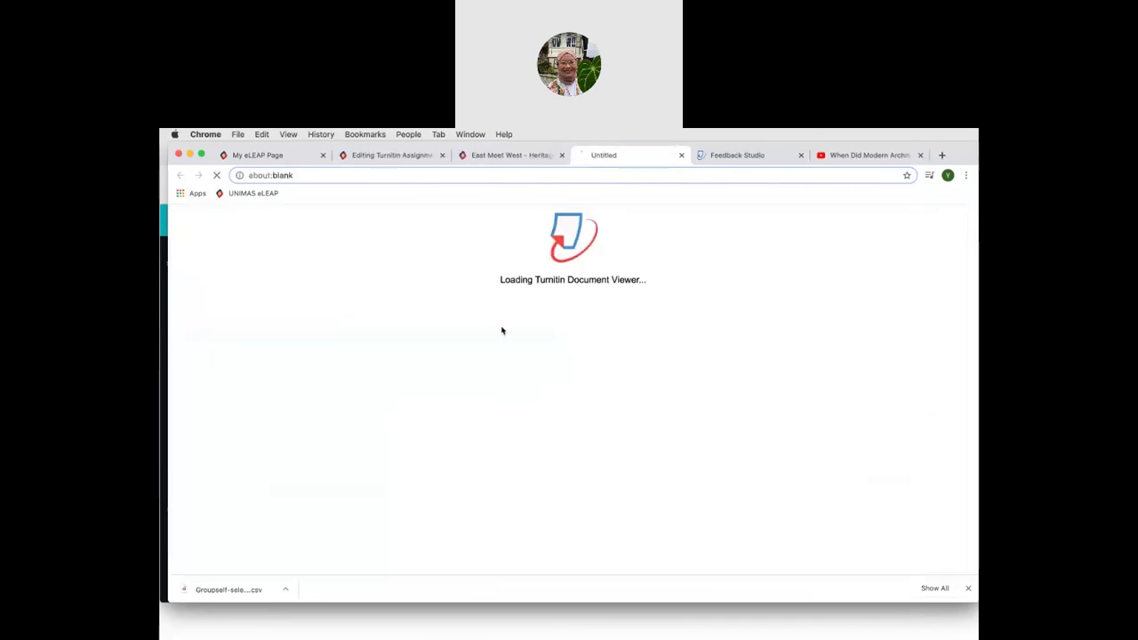
Close the earlier report tab and page through the 42-page, 3,246-word Case Study paper.
{"action": "left_click", "coordinate": [800, 156]}
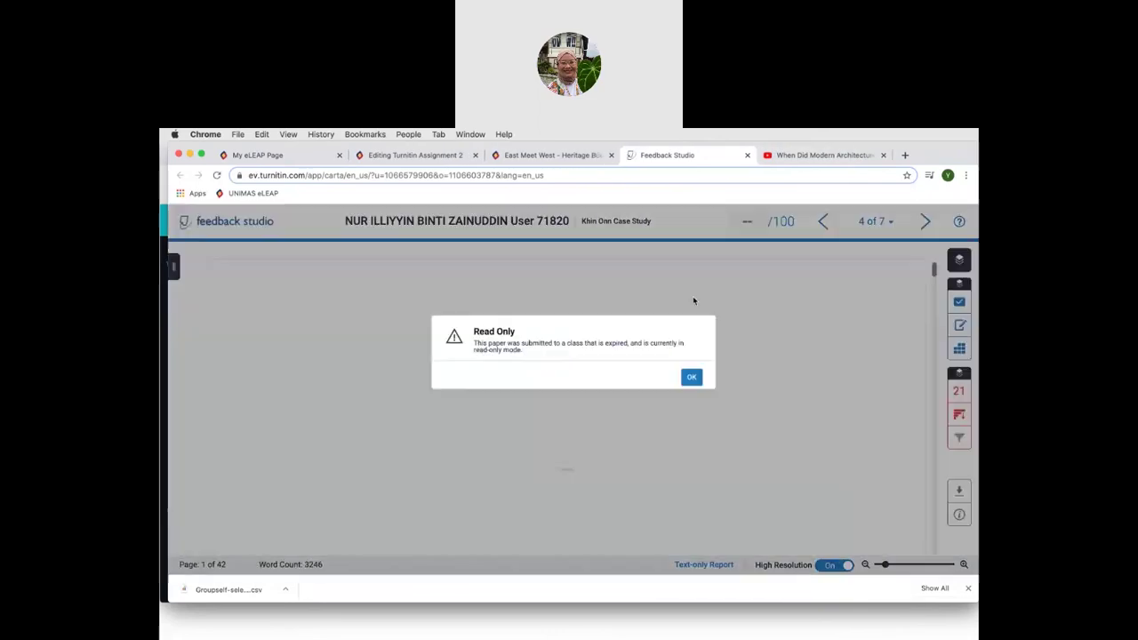
{"action": "left_click", "coordinate": [690, 376]}
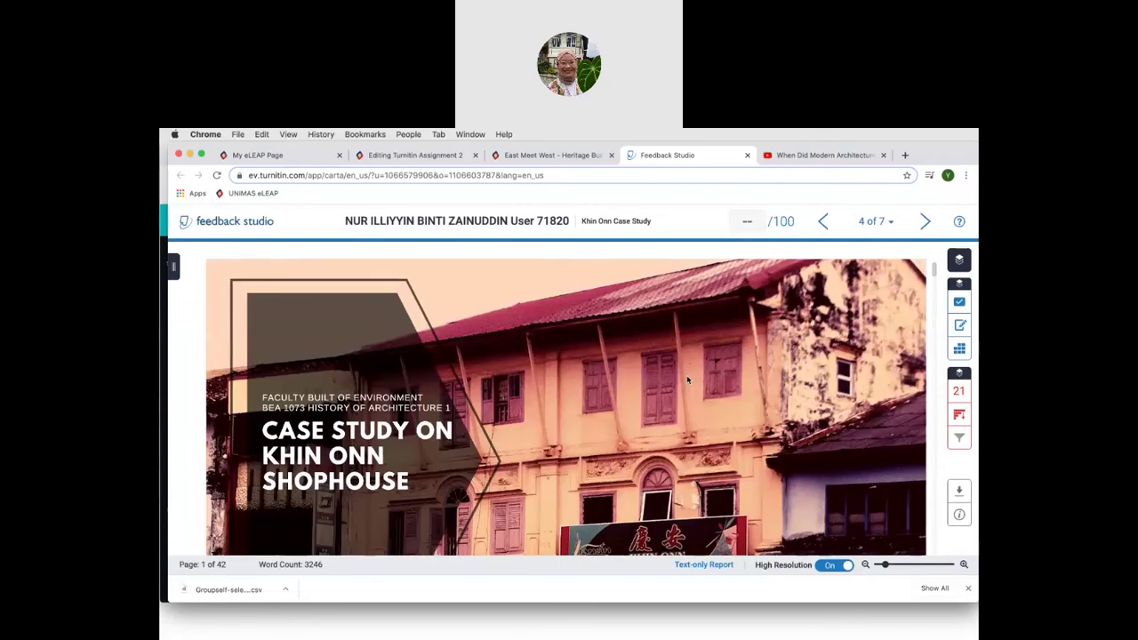
{"action": "scroll", "coordinate": [687, 379], "scroll_direction": "down", "scroll_amount": 10}
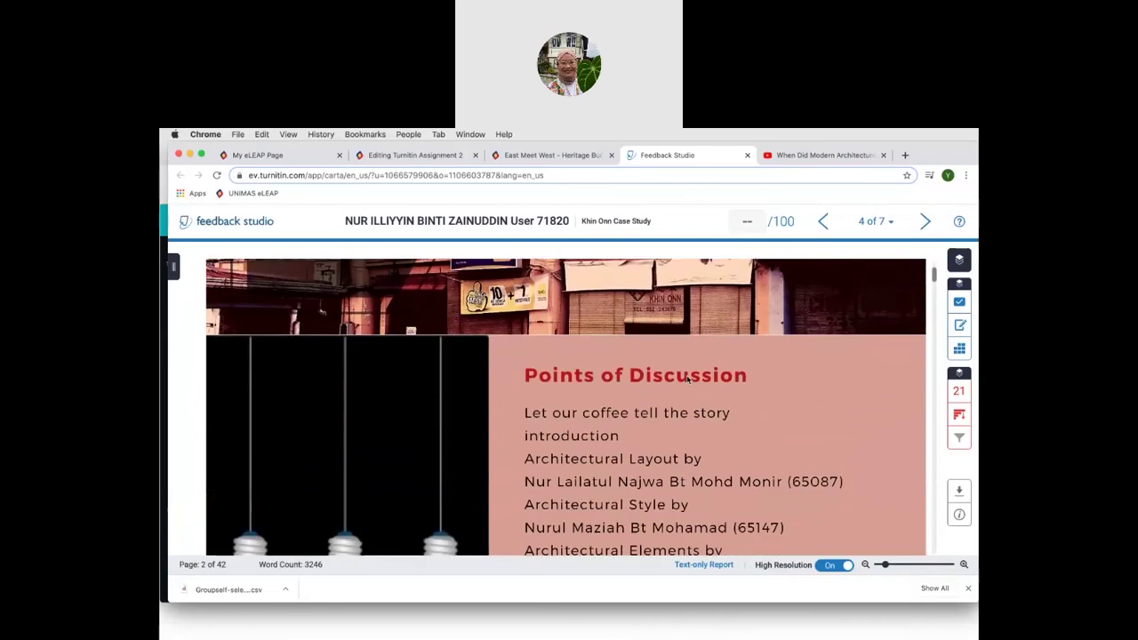
{"action": "scroll", "coordinate": [687, 380], "scroll_direction": "down", "scroll_amount": 10}
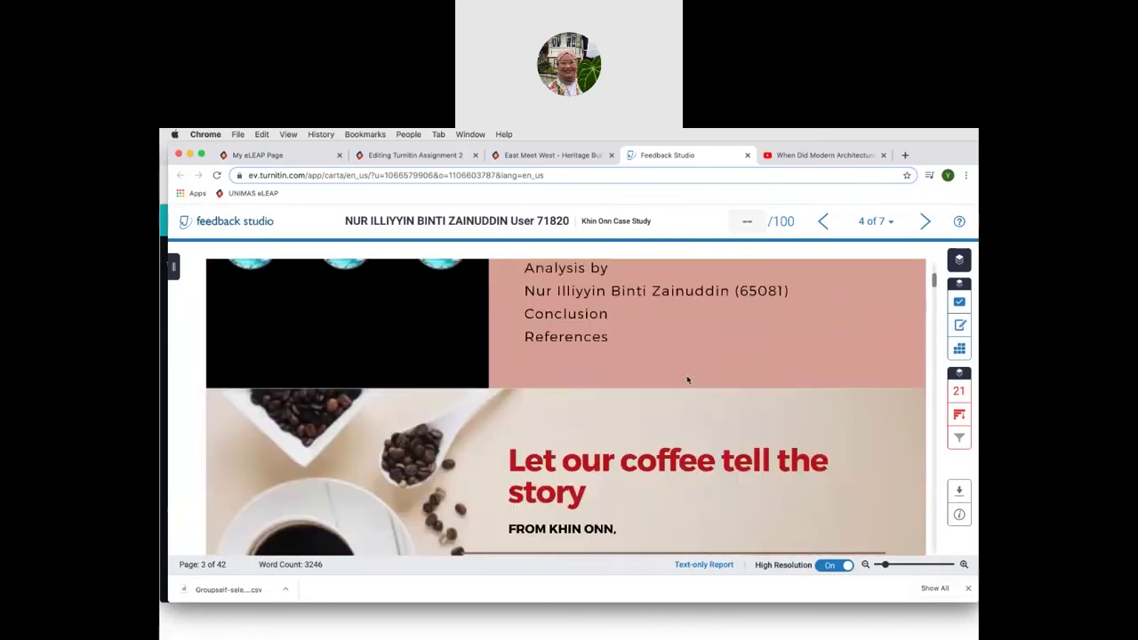
{"action": "scroll", "coordinate": [688, 380], "scroll_direction": "down", "scroll_amount": 1}
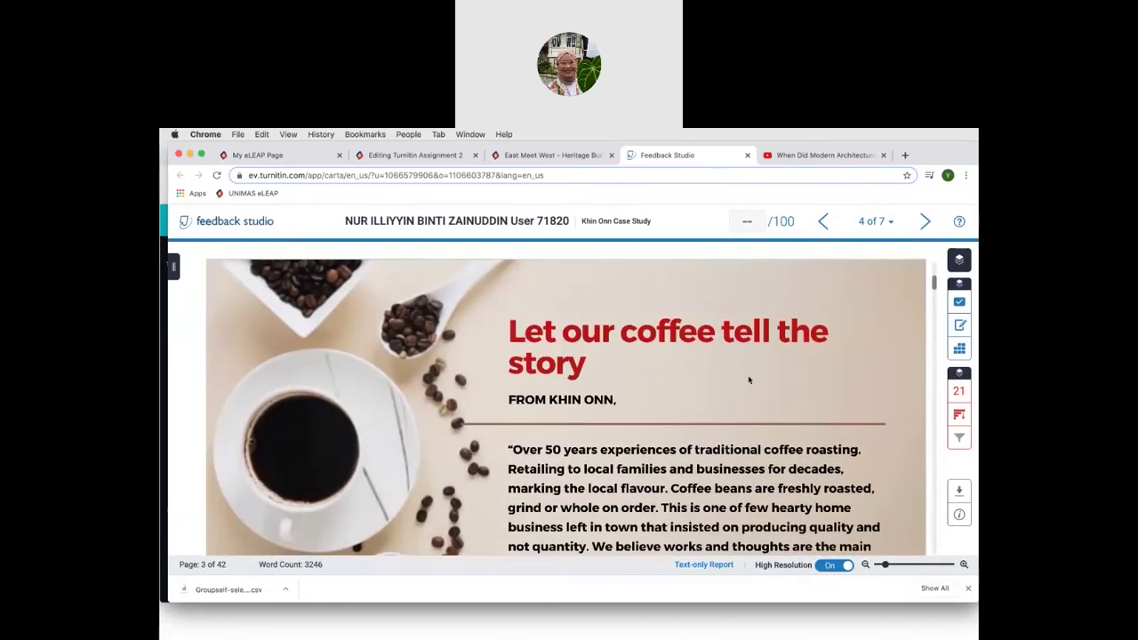